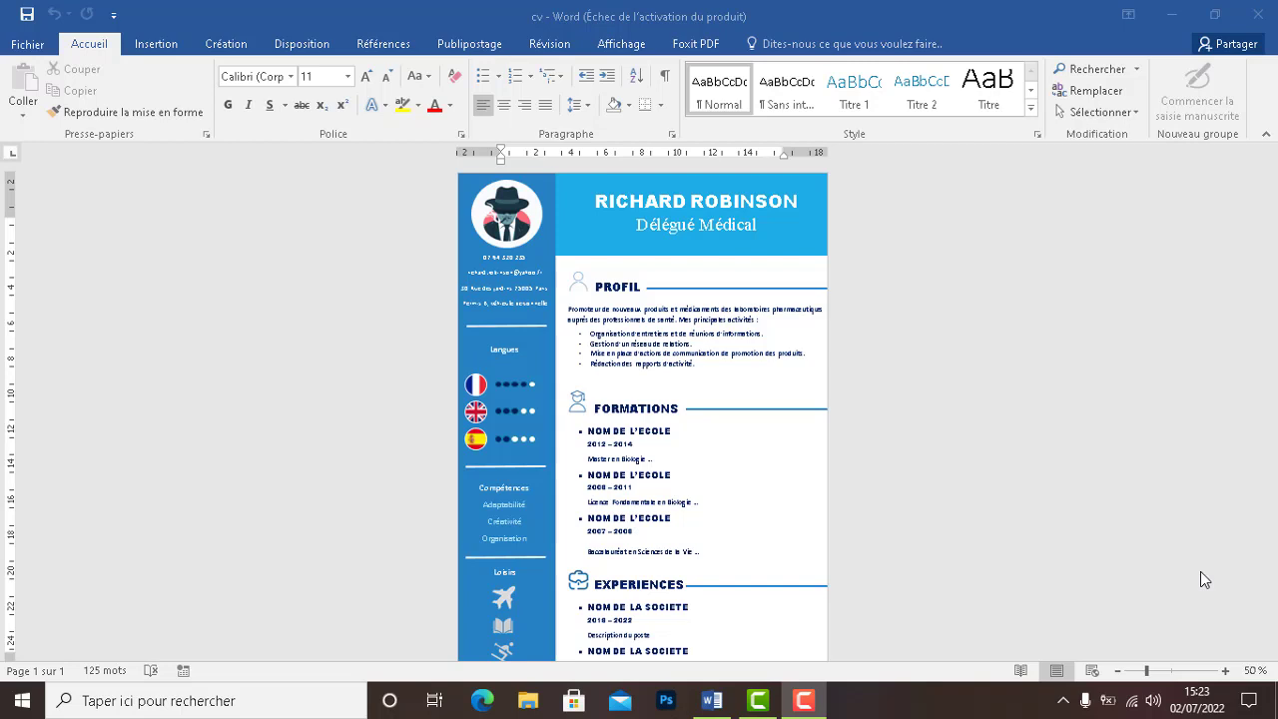
Scroll through the finished Délégué Médical example CV, then close it
{"action": "left_click", "coordinate": [1277, 281]}
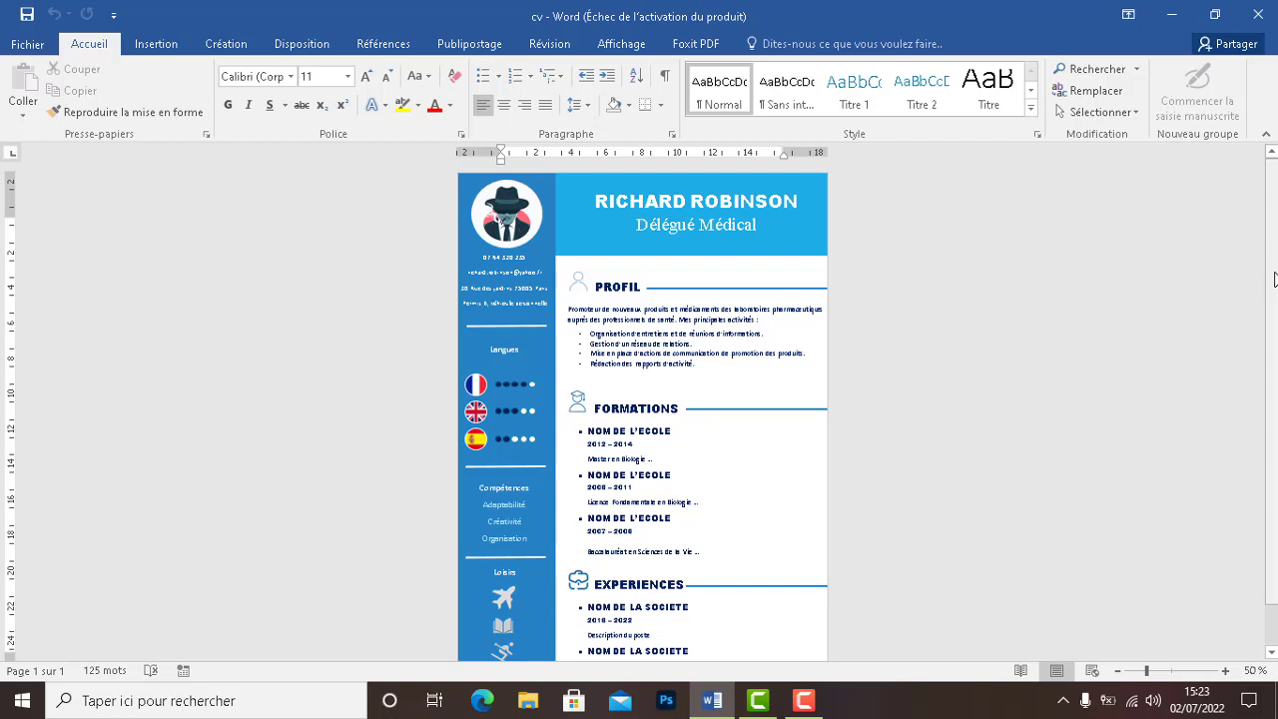
{"action": "scroll", "coordinate": [1274, 293], "scroll_direction": "down", "scroll_amount": 1}
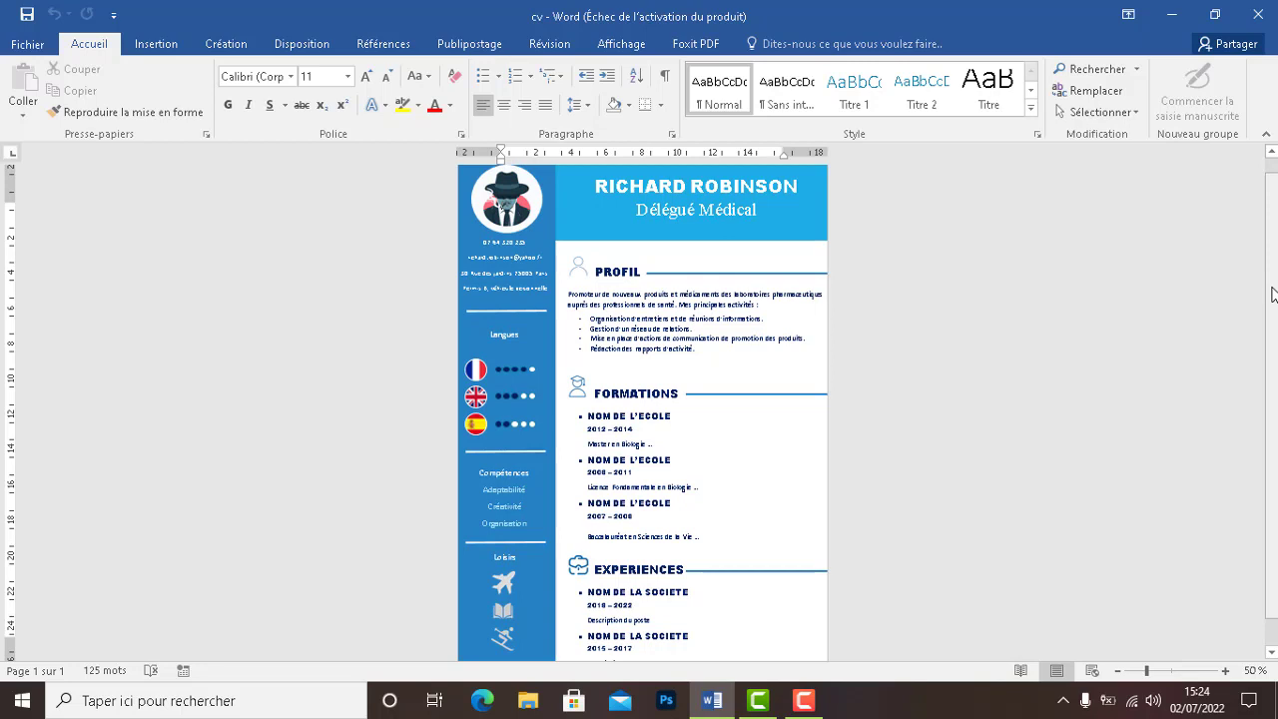
{"action": "left_click_drag", "start_coordinate": [1274, 294], "coordinate": [1273, 486]}
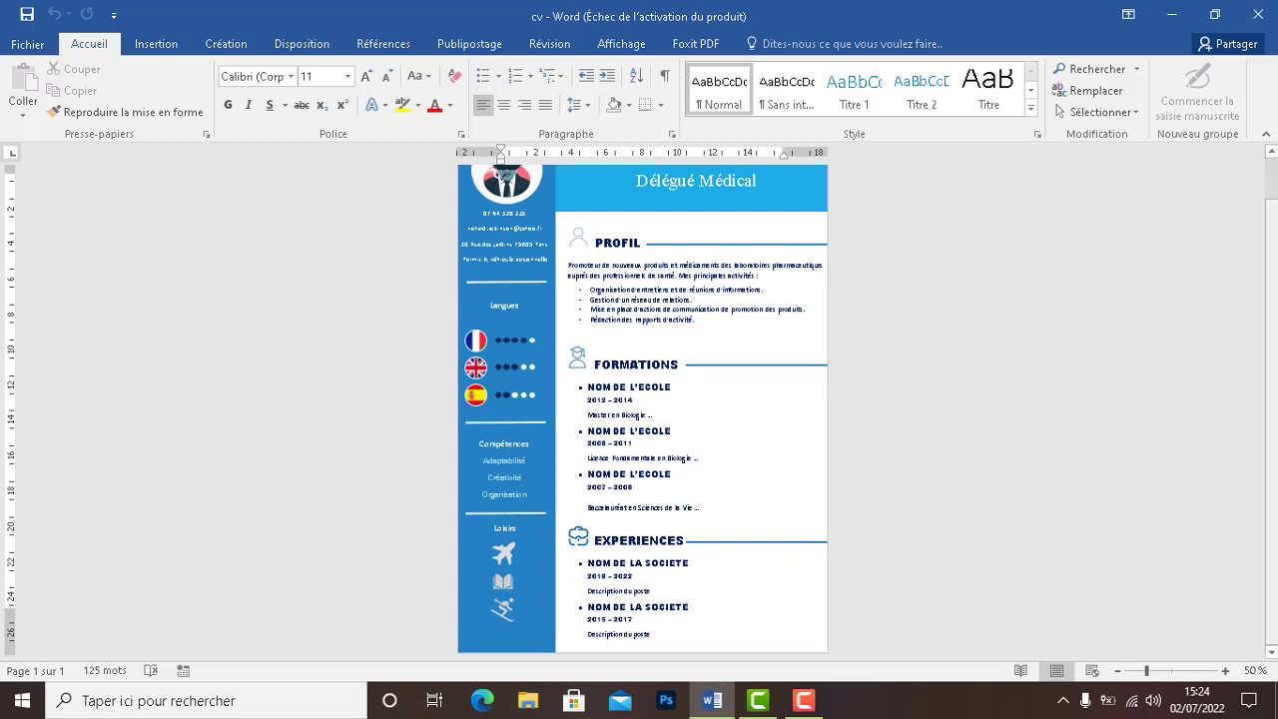
{"action": "left_click_drag", "start_coordinate": [1273, 349], "coordinate": [1264, 379]}
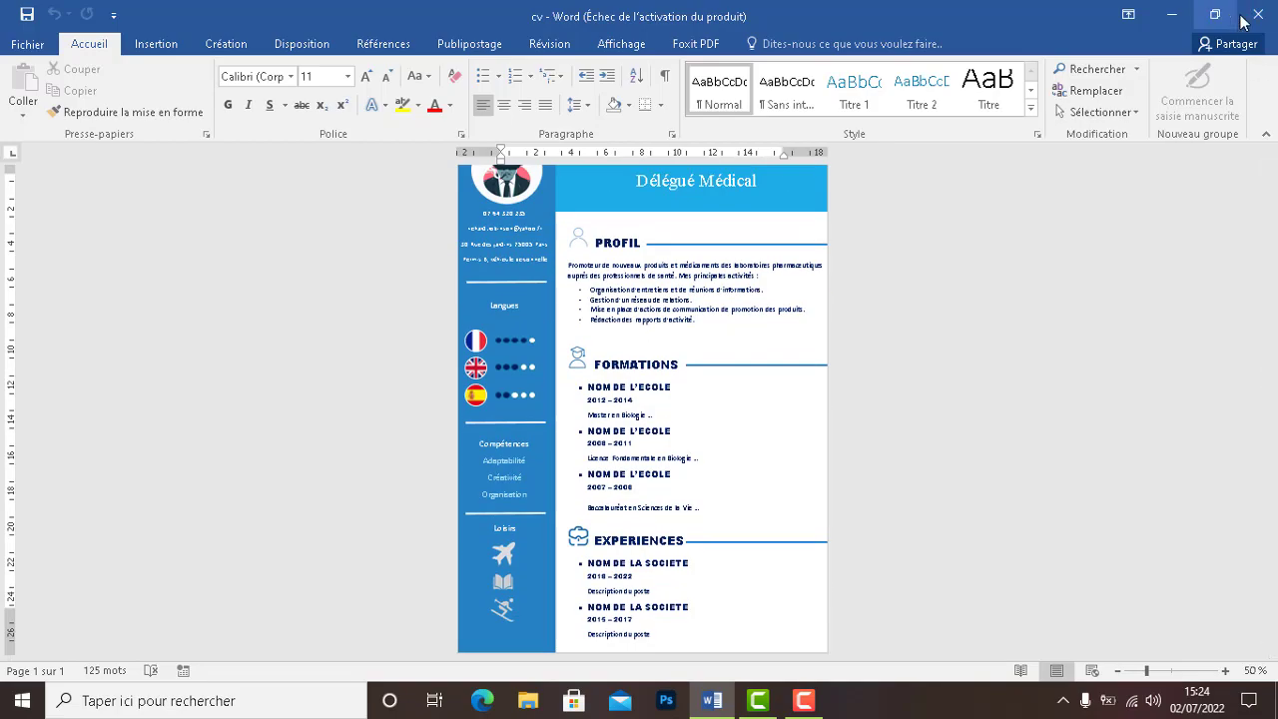
{"action": "left_click", "coordinate": [1244, 22]}
Open the blank CV 2LIVE document, dismiss the activation notice, and zoom out to fit the page
{"action": "double_click", "coordinate": [1039, 345]}
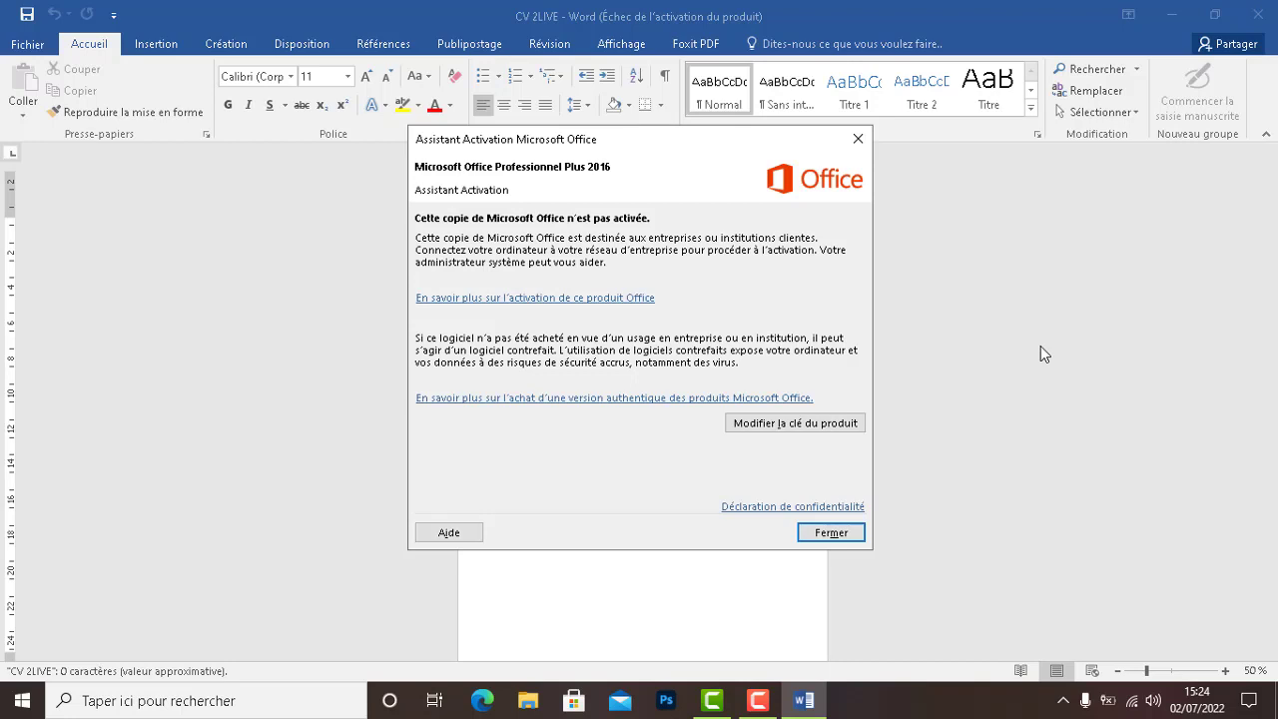
{"action": "left_click", "coordinate": [850, 535]}
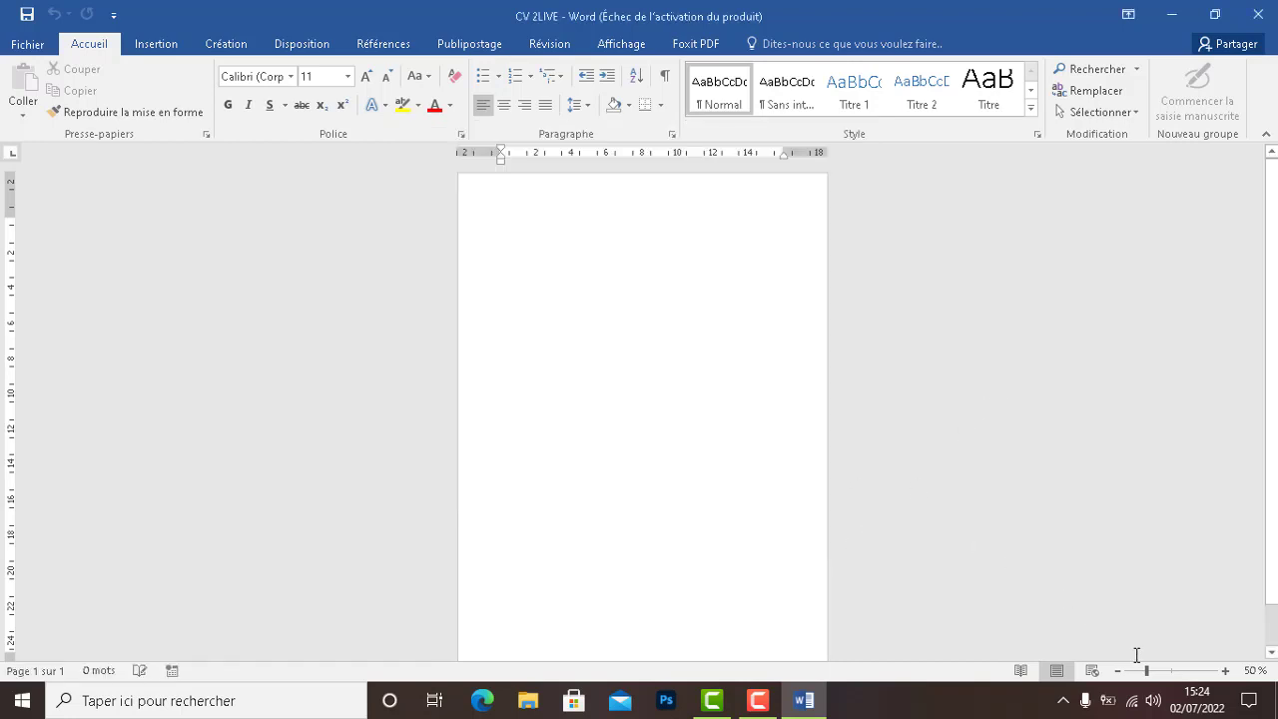
{"action": "left_click", "coordinate": [1171, 671]}
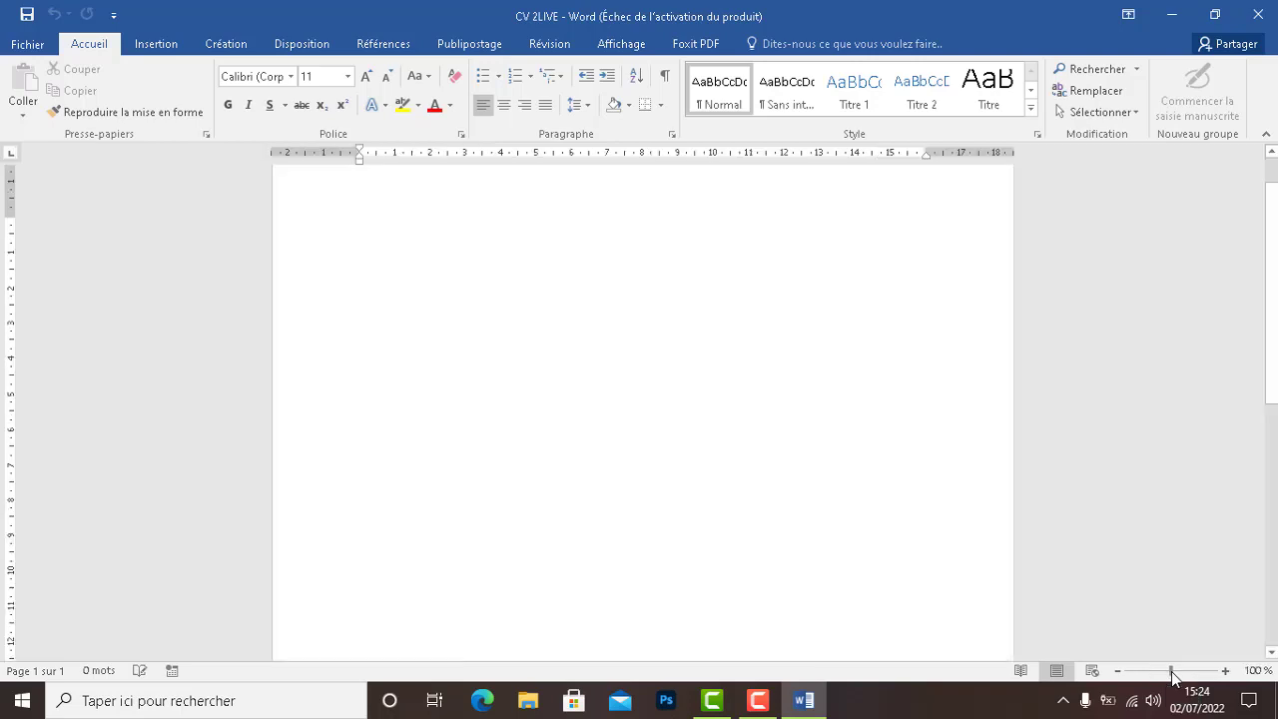
{"action": "left_click_drag", "start_coordinate": [1272, 296], "coordinate": [1273, 269]}
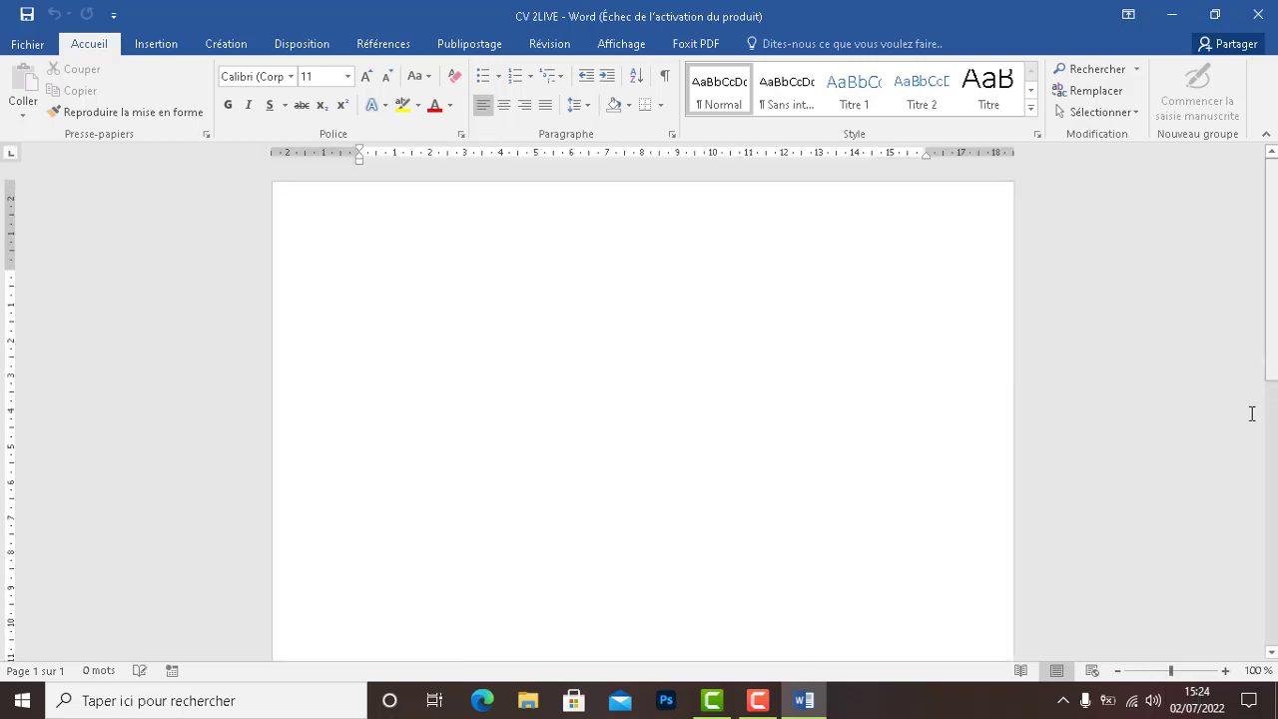
{"action": "left_click", "coordinate": [1156, 671]}
{"action": "left_click_drag", "start_coordinate": [1157, 674], "coordinate": [1145, 675]}
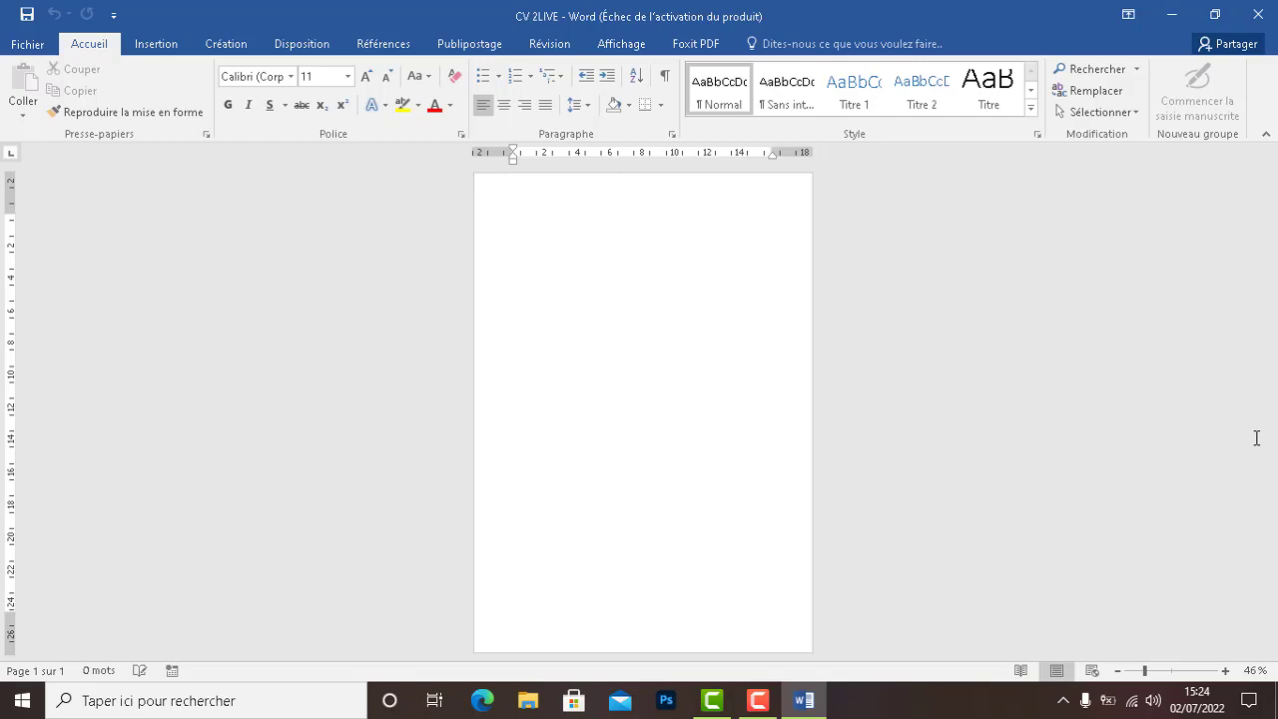
Draw a 29,5 × 4,62 cm blue rectangle down the page's left edge
{"action": "left_click", "coordinate": [165, 46]}
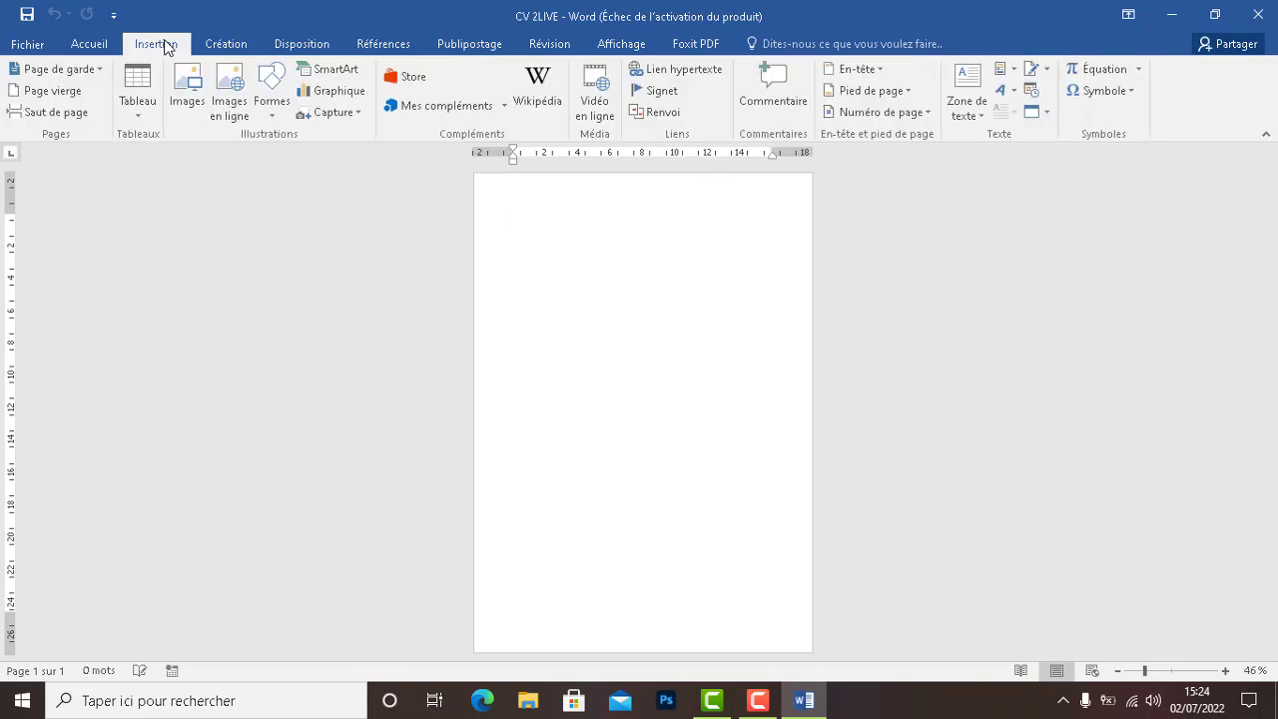
{"action": "left_click", "coordinate": [280, 118]}
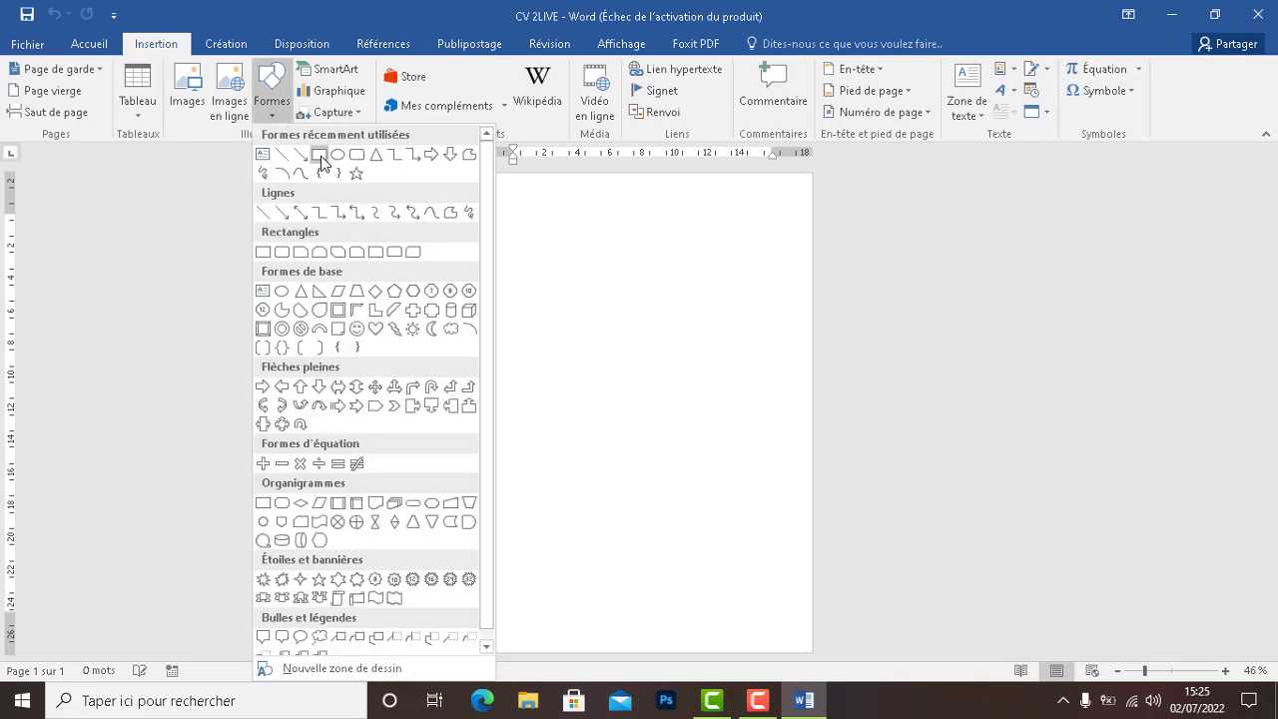
{"action": "left_click", "coordinate": [319, 156]}
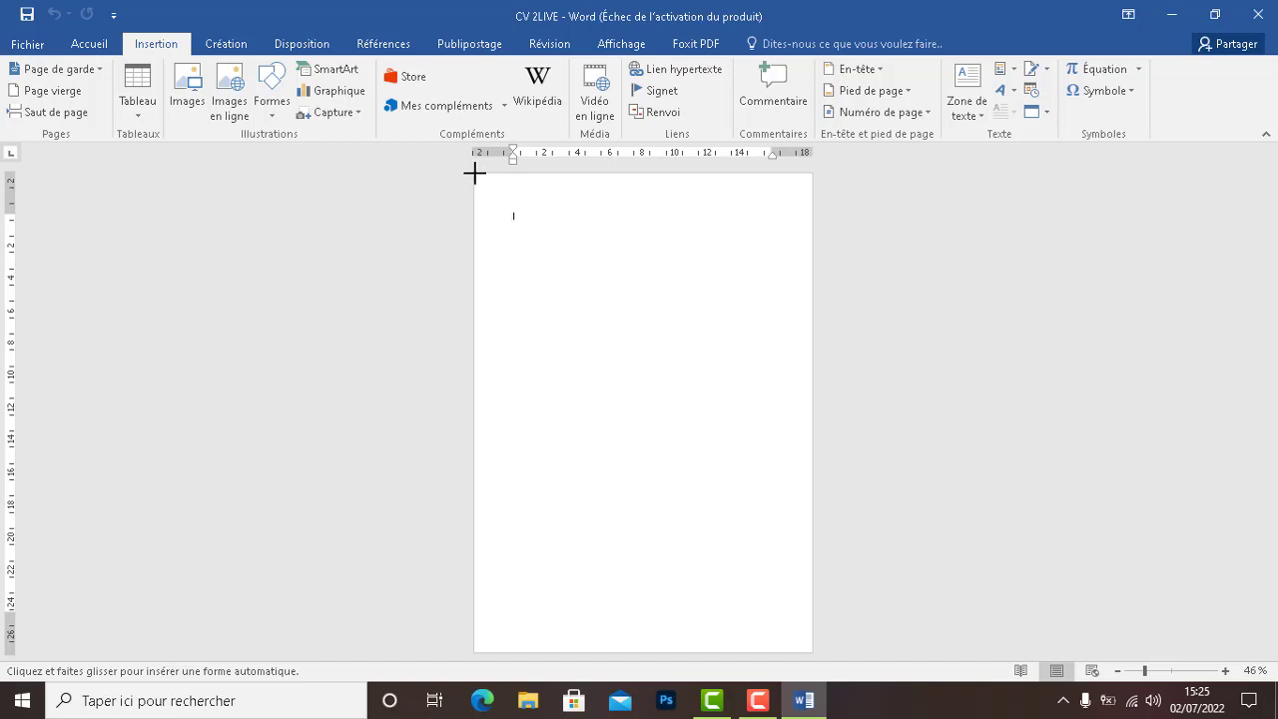
{"action": "left_click_drag", "start_coordinate": [476, 177], "coordinate": [550, 652]}
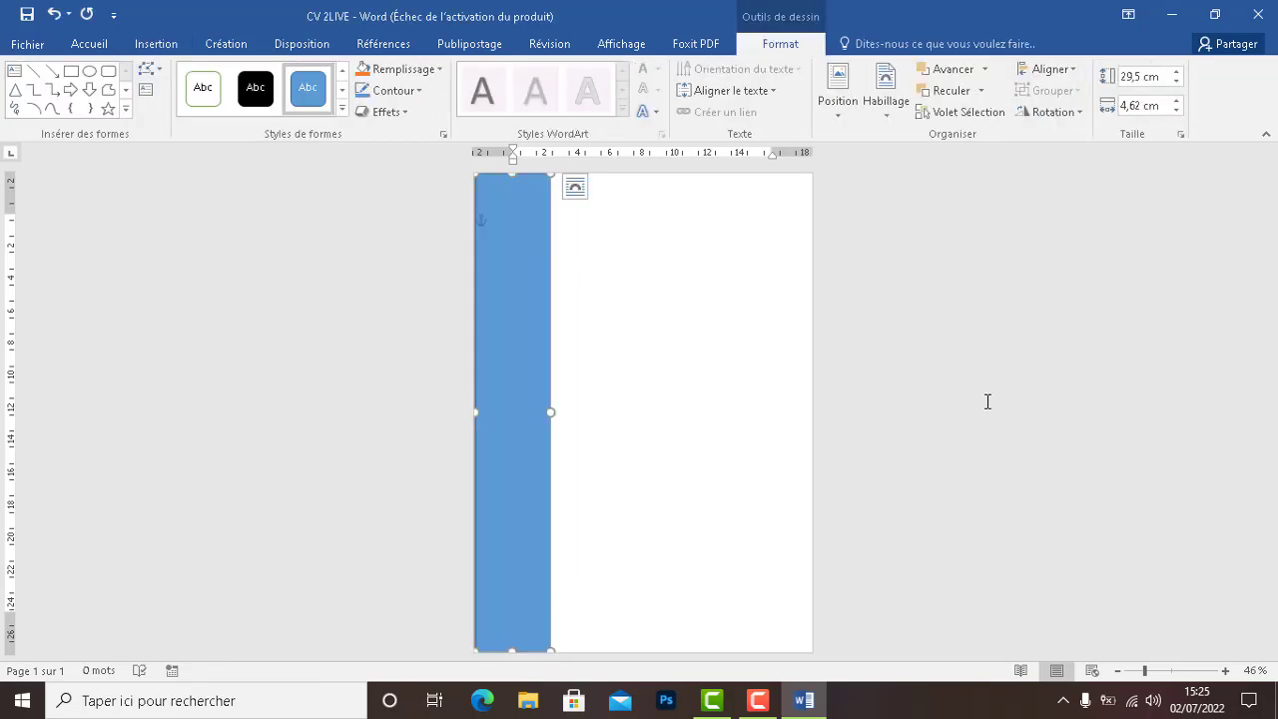
{"action": "left_click", "coordinate": [1170, 437]}
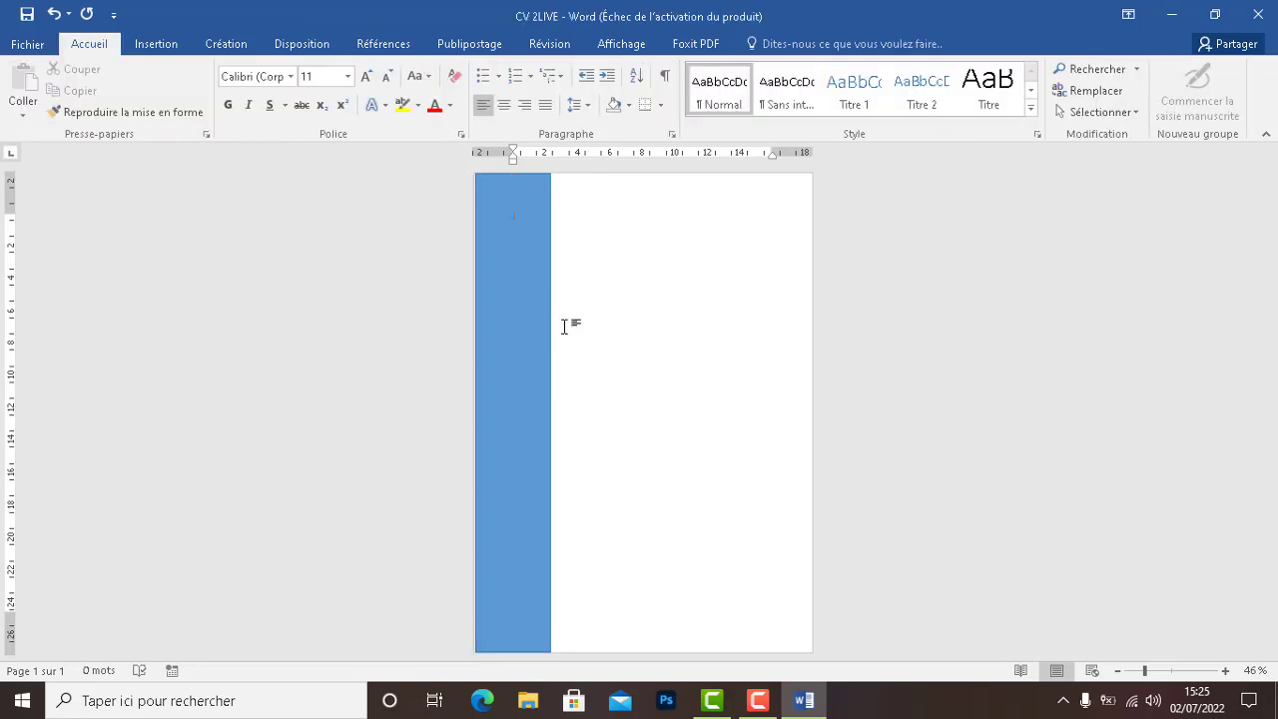
Zoom to 77% and pull the sidebar's top-left corner to the page corner
{"action": "left_click_drag", "start_coordinate": [1147, 673], "coordinate": [1159, 672]}
{"action": "scroll", "coordinate": [435, 204], "scroll_direction": "up", "scroll_amount": 1}
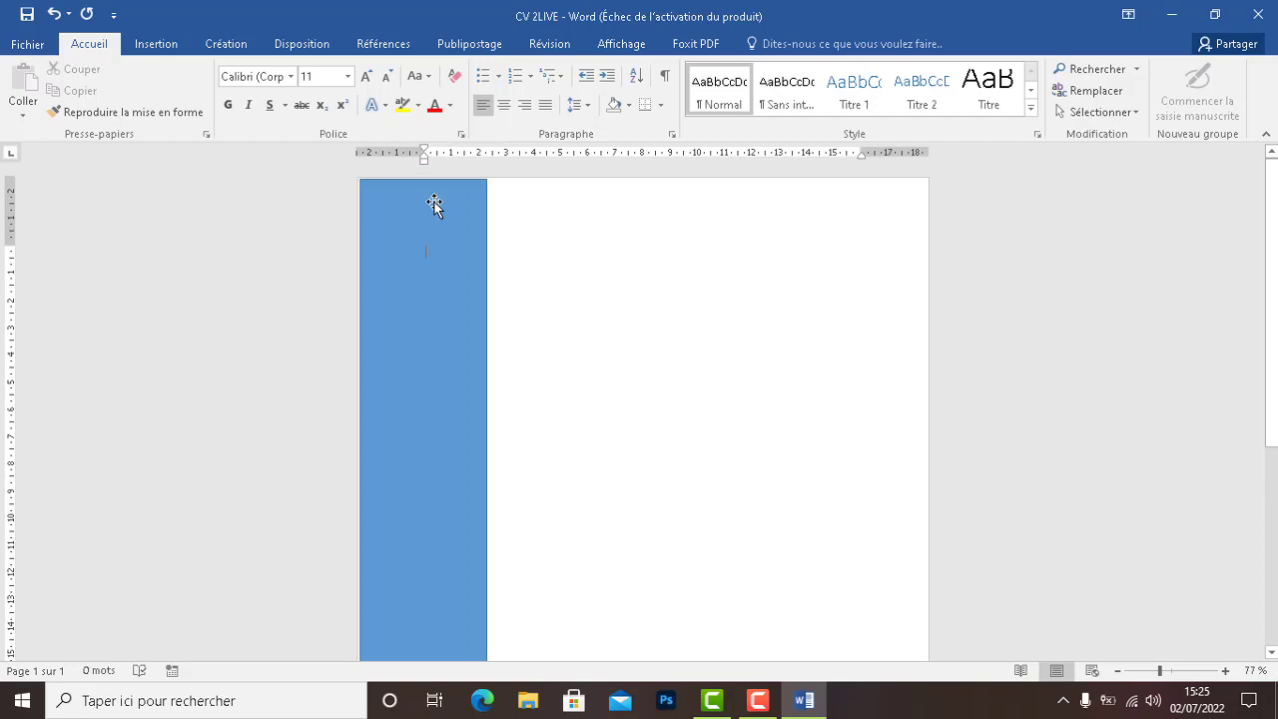
{"action": "left_click", "coordinate": [367, 190]}
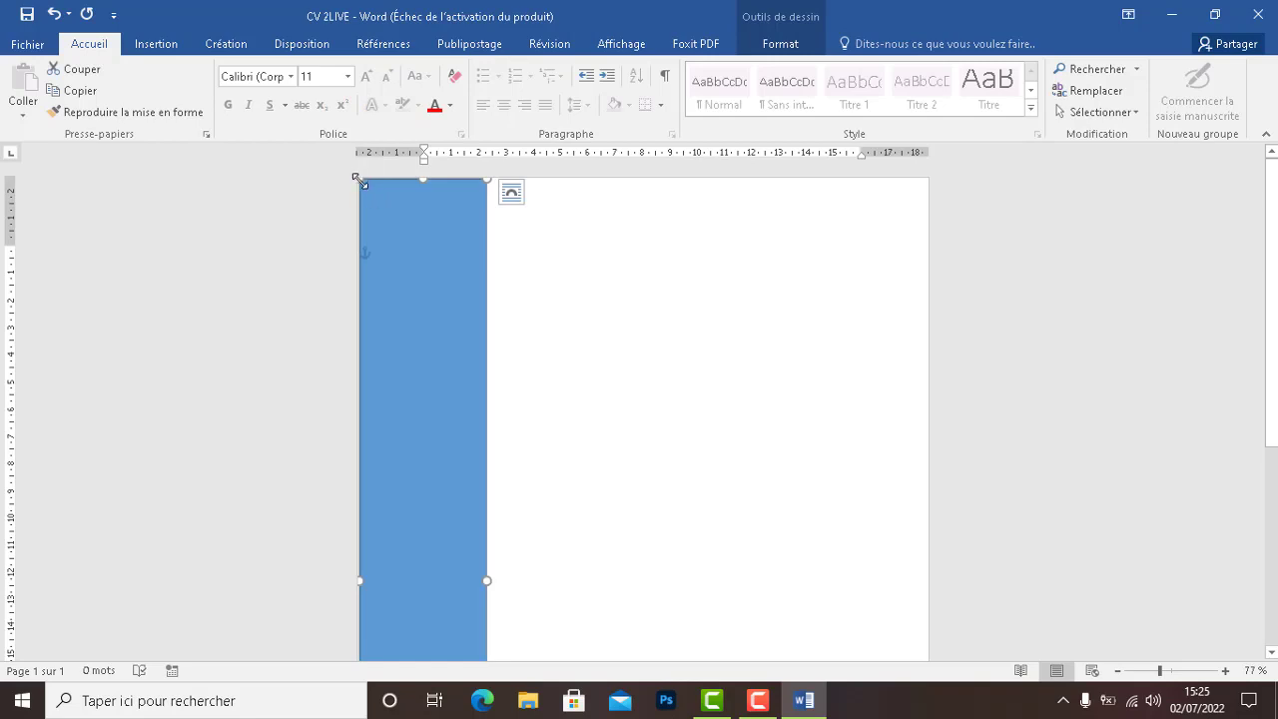
{"action": "left_click_drag", "start_coordinate": [360, 181], "coordinate": [354, 180]}
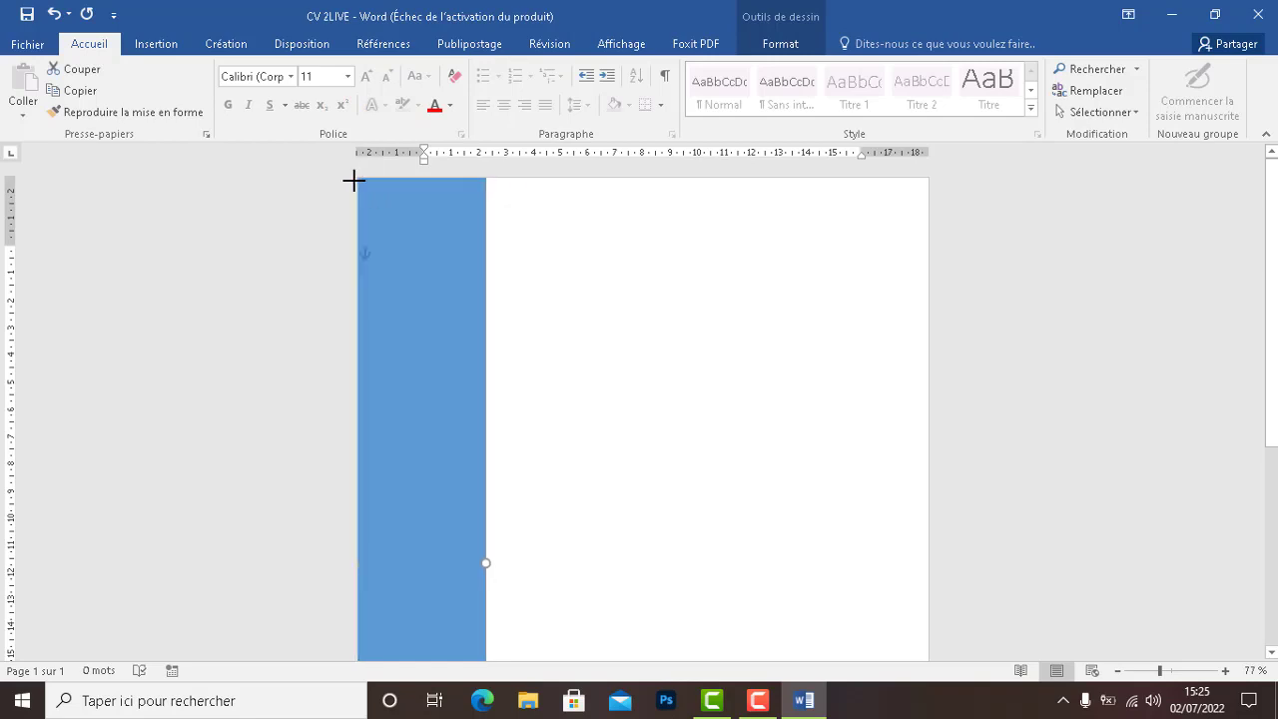
{"action": "left_click", "coordinate": [526, 274]}
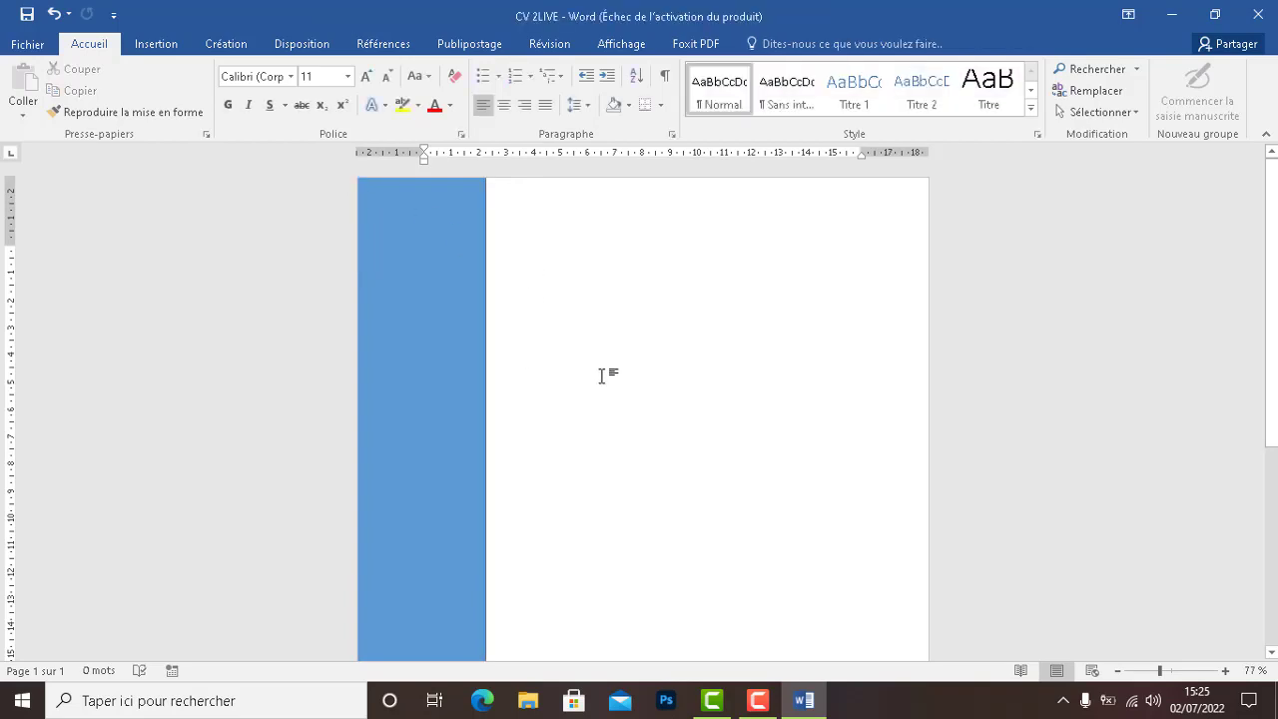
Extend the sidebar to the page bottom and widen it to about 5.4 cm
{"action": "scroll", "coordinate": [643, 399], "scroll_direction": "down", "scroll_amount": 4}
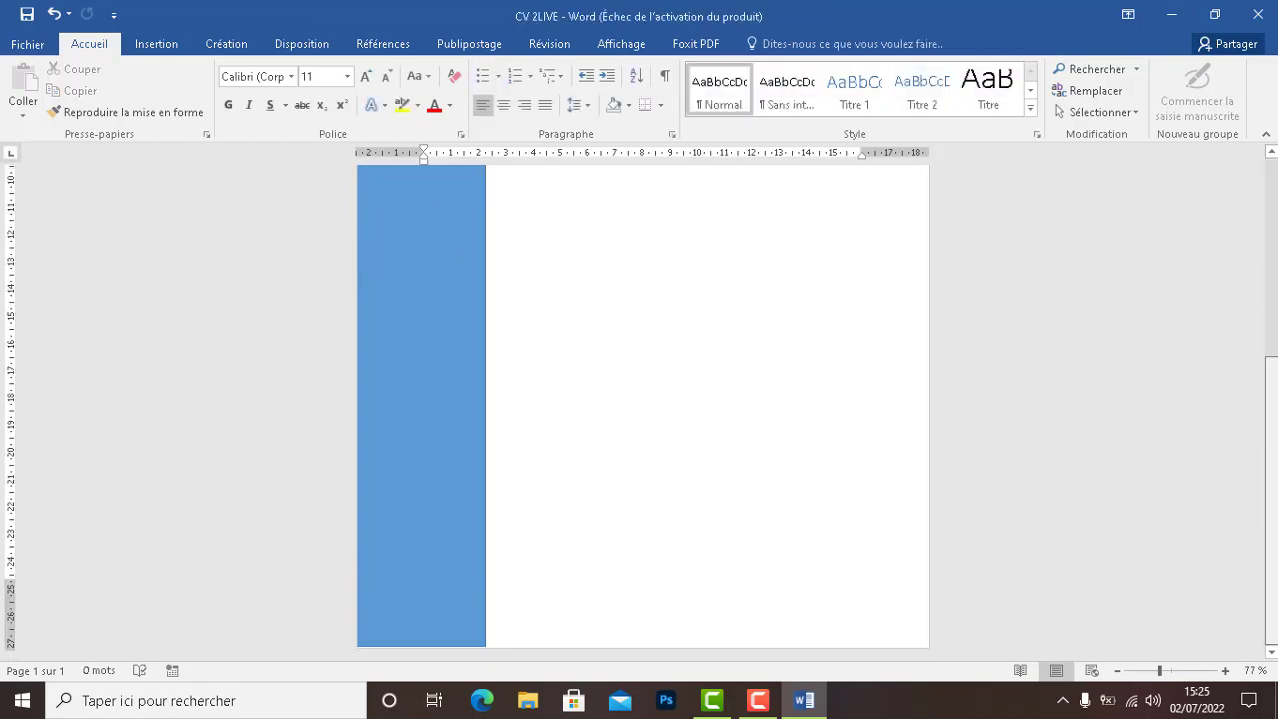
{"action": "left_click", "coordinate": [394, 645]}
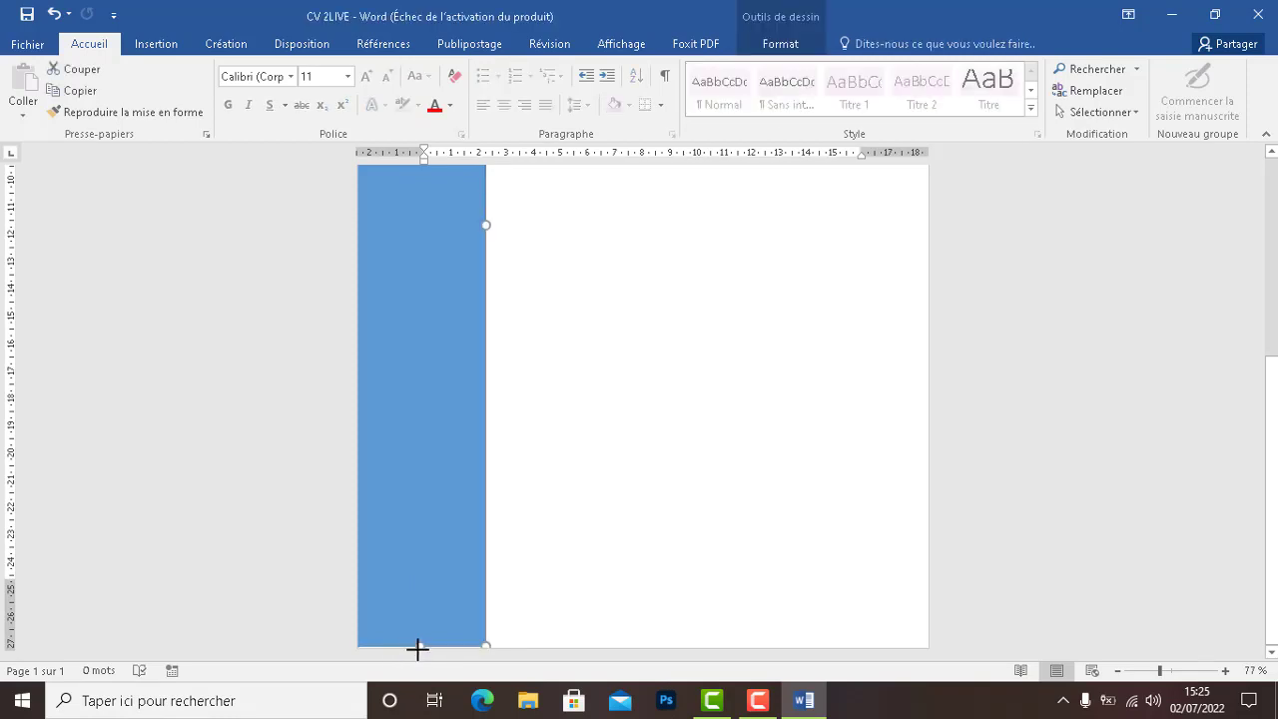
{"action": "left_click_drag", "start_coordinate": [418, 649], "coordinate": [418, 652]}
{"action": "left_click_drag", "start_coordinate": [489, 226], "coordinate": [505, 226]}
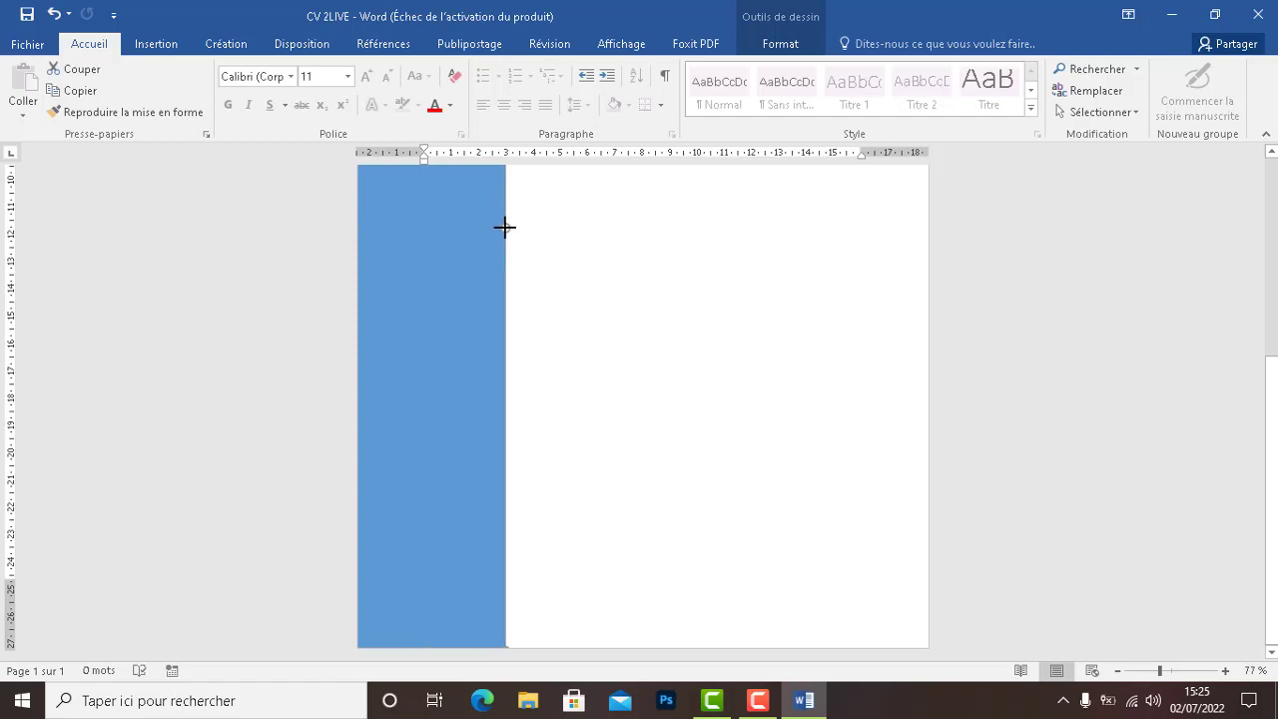
{"action": "left_click_drag", "start_coordinate": [1273, 399], "coordinate": [1275, 157]}
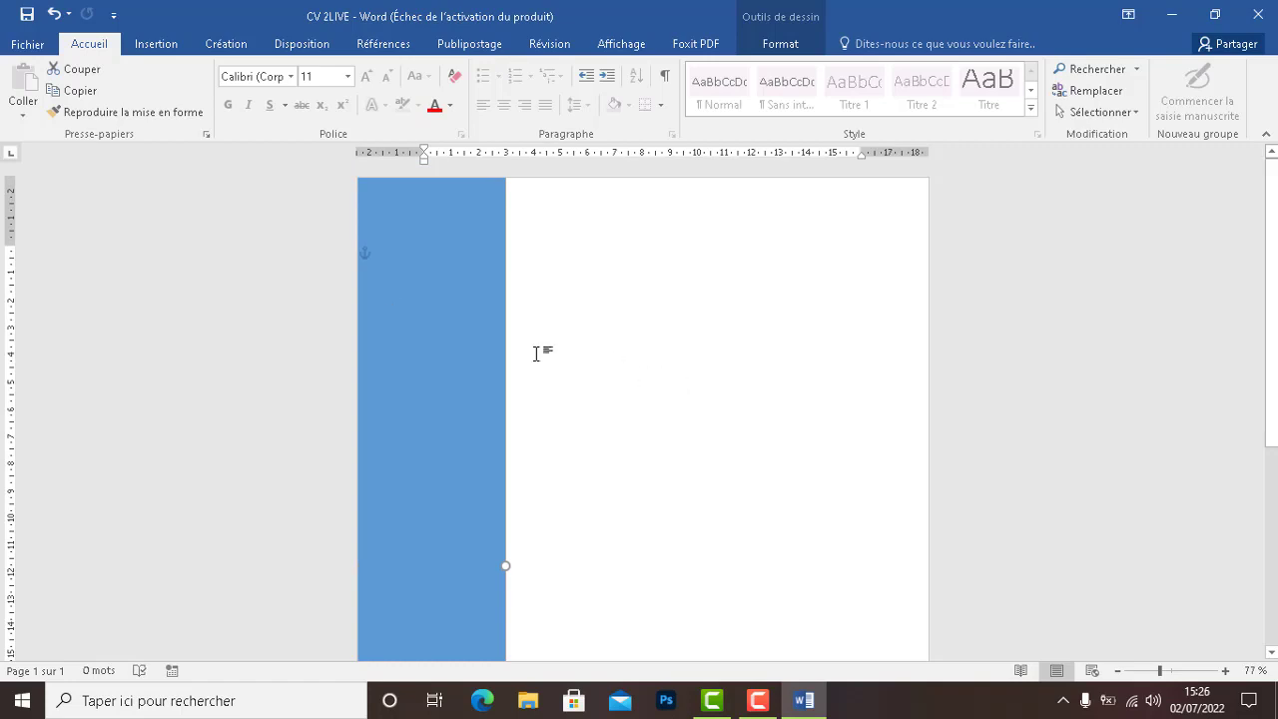
Set the sidebar's outline to Sans contour, leaving its fill unchanged
{"action": "left_click", "coordinate": [779, 44]}
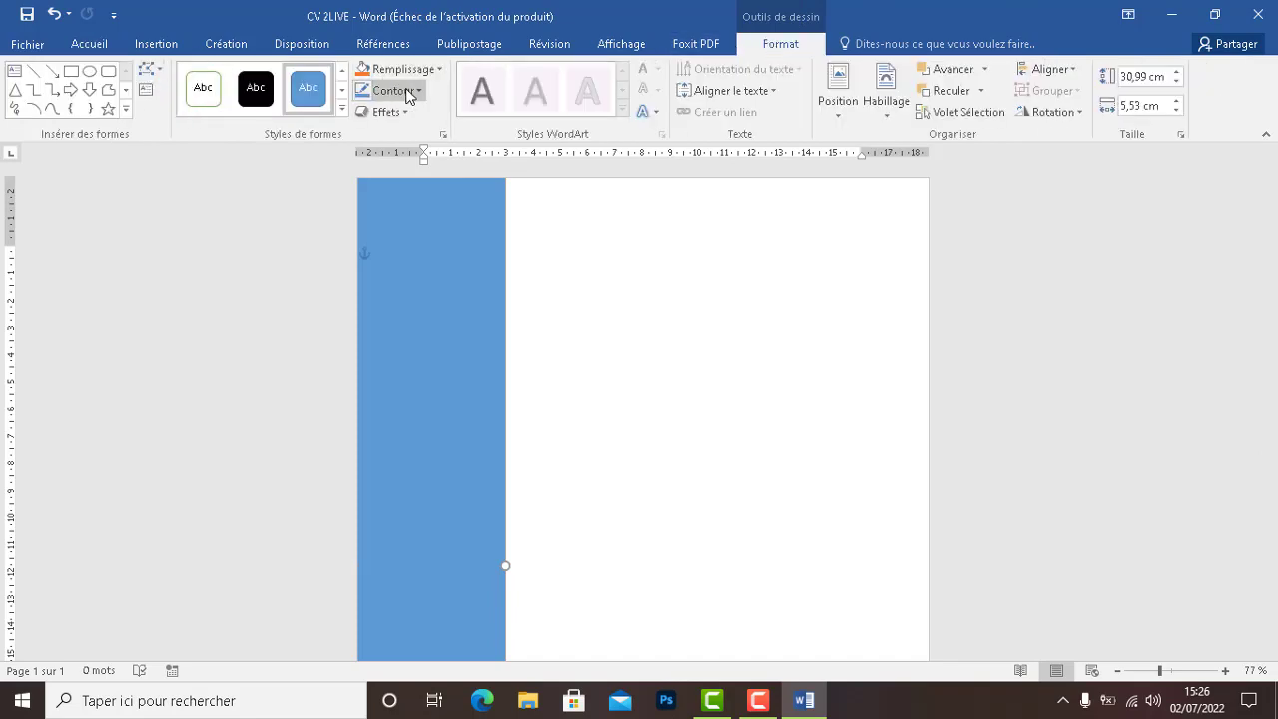
{"action": "left_click", "coordinate": [441, 71]}
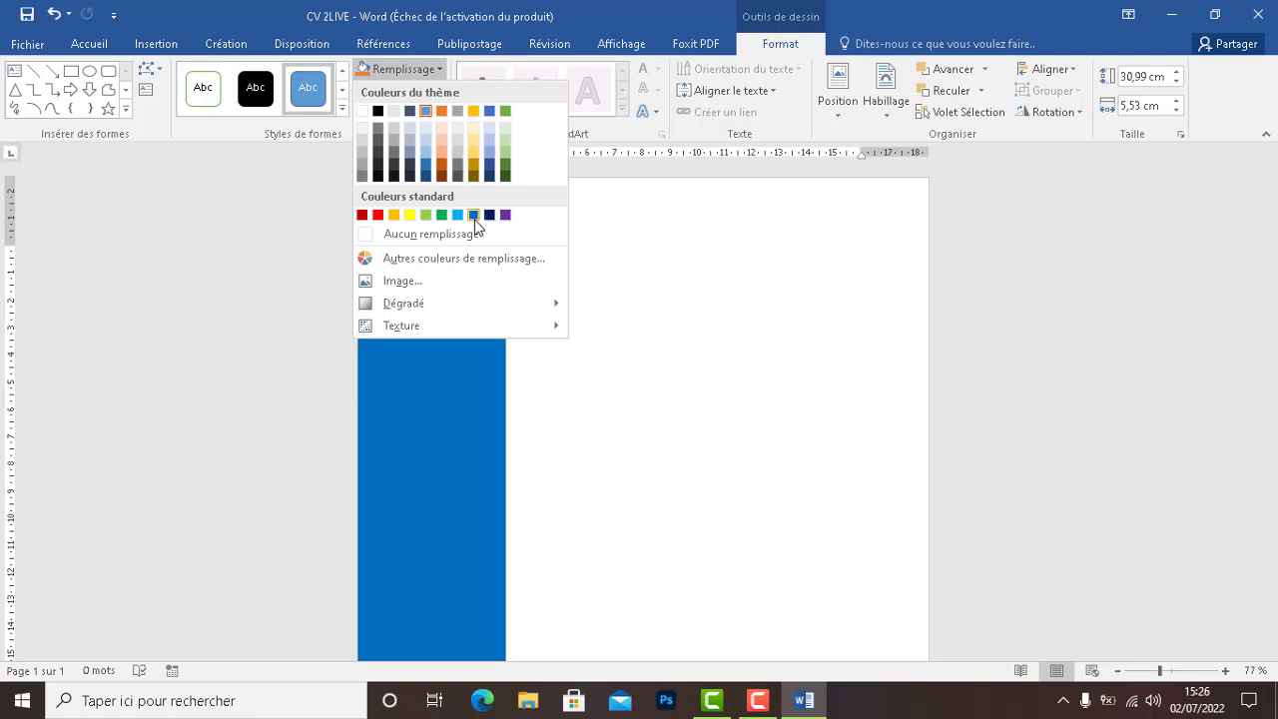
{"action": "left_click", "coordinate": [676, 334]}
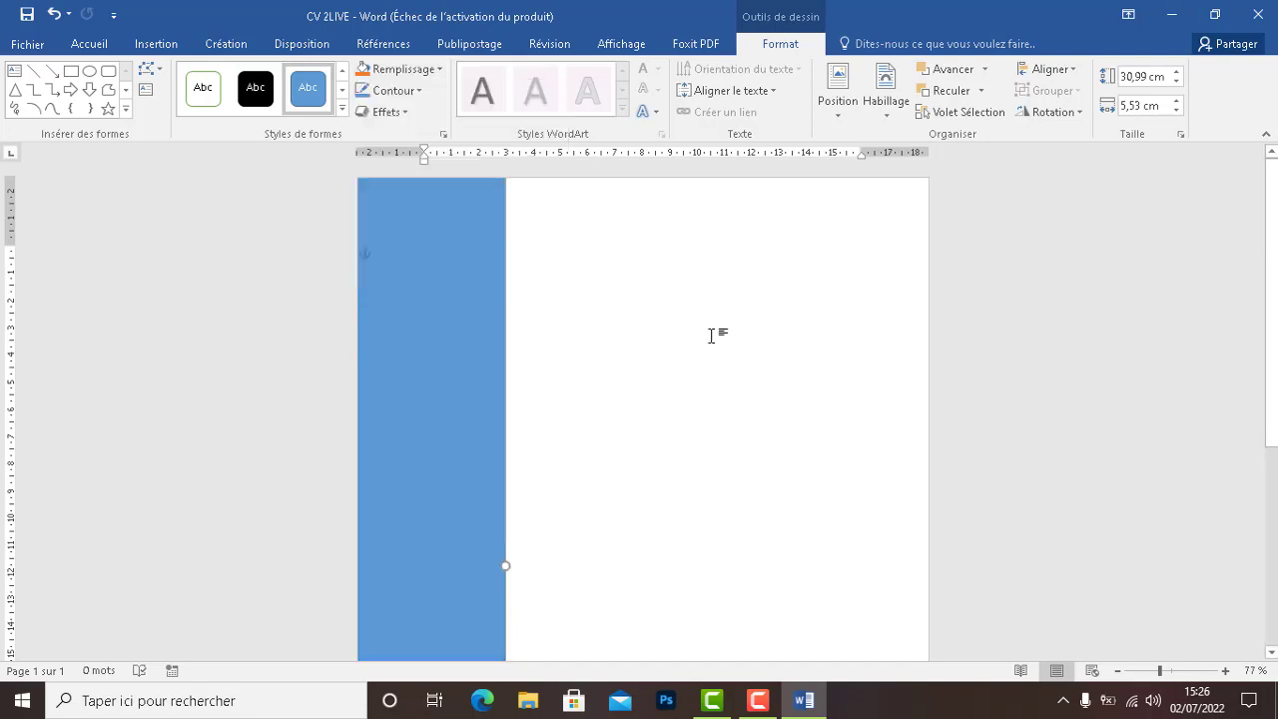
{"action": "left_click", "coordinate": [421, 78]}
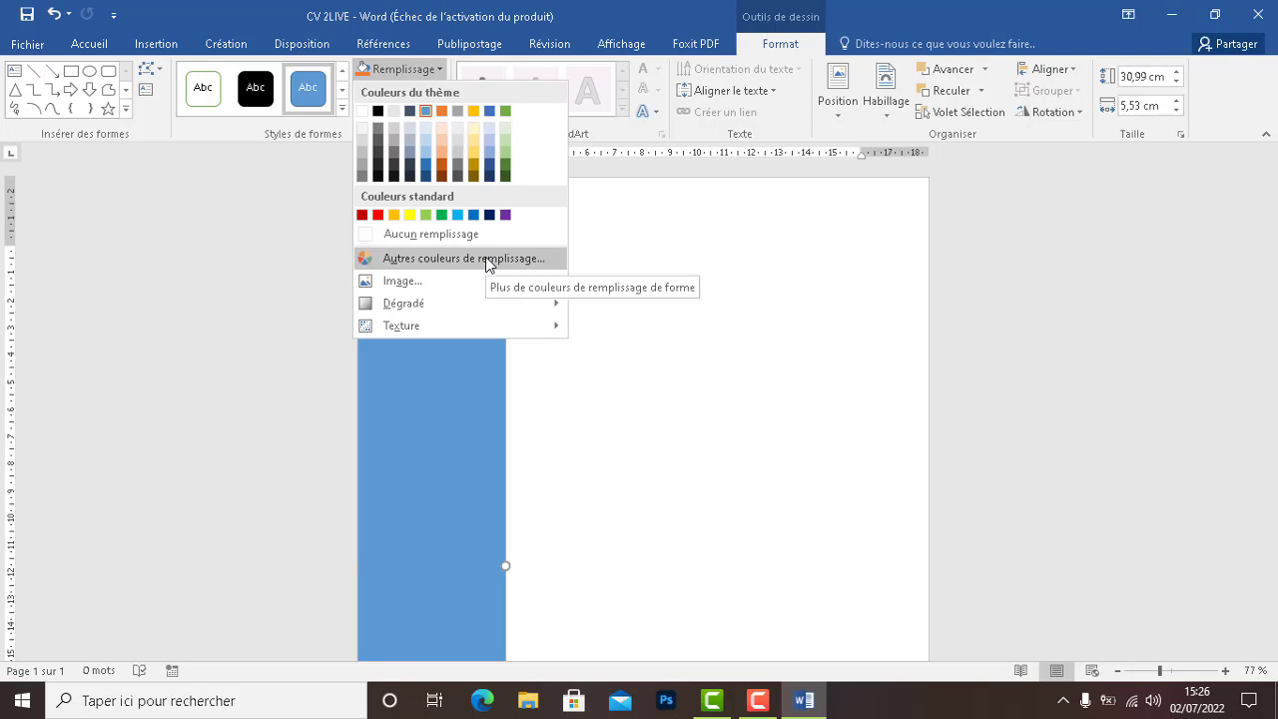
{"action": "left_click", "coordinate": [208, 283]}
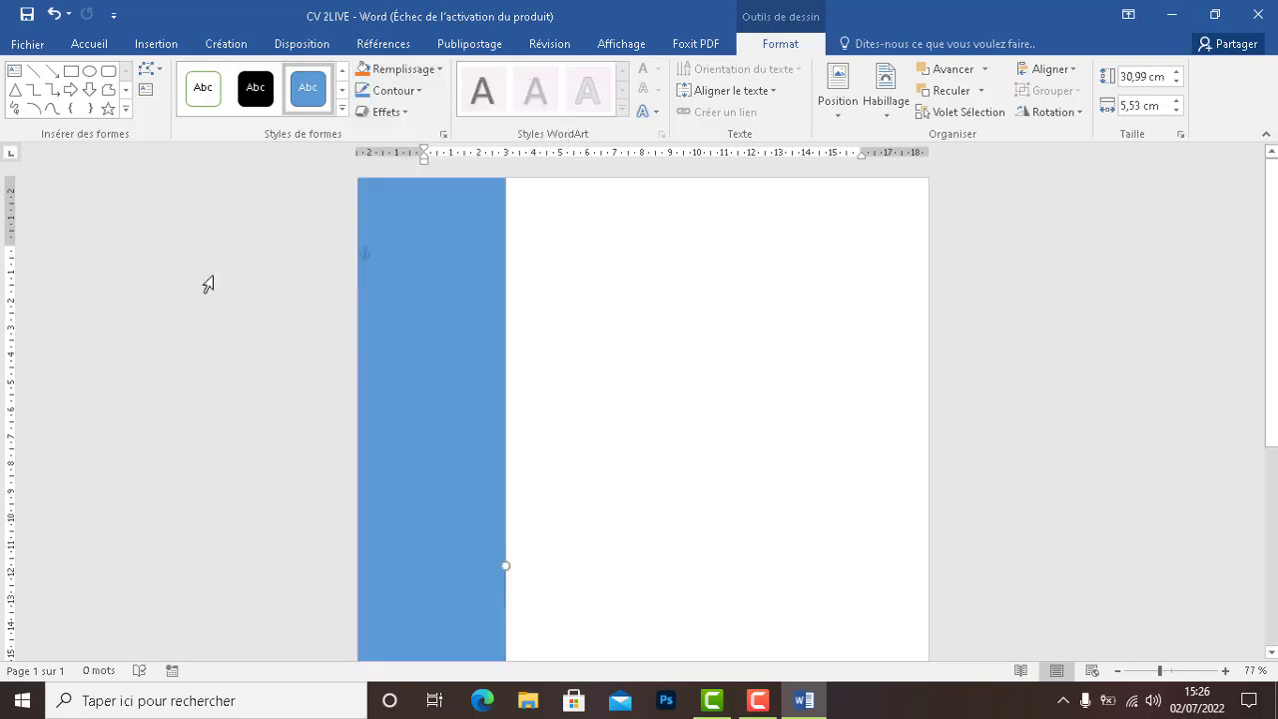
{"action": "left_click", "coordinate": [393, 91]}
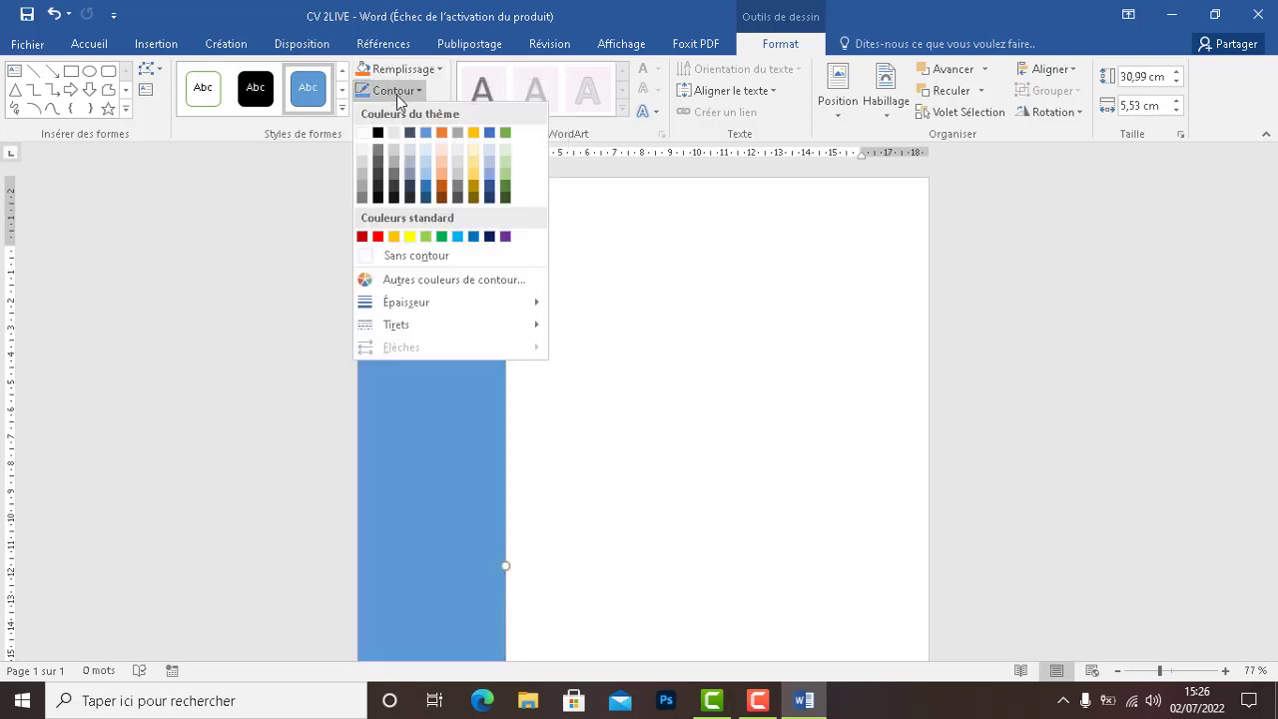
{"action": "left_click", "coordinate": [388, 256]}
{"action": "left_click", "coordinate": [667, 357]}
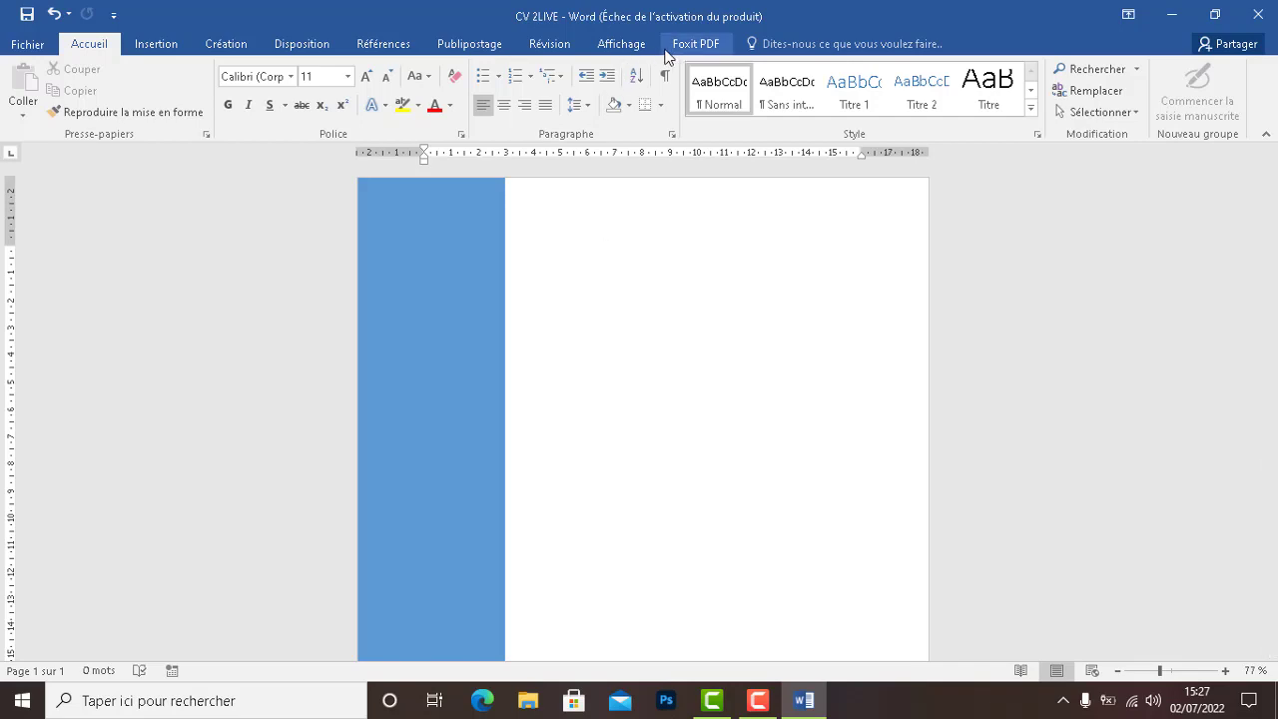
Select the sidebar and browse the preset shape styles and fill colours
{"action": "left_click", "coordinate": [447, 252]}
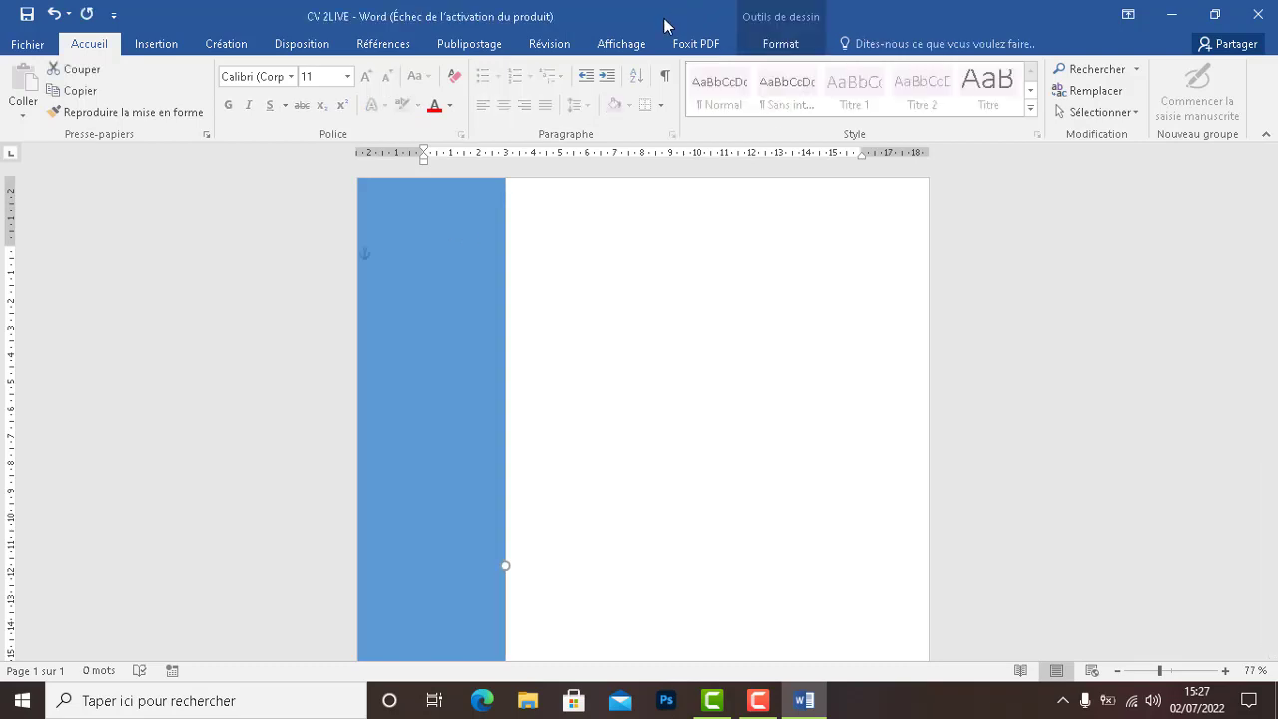
{"action": "left_click", "coordinate": [759, 44]}
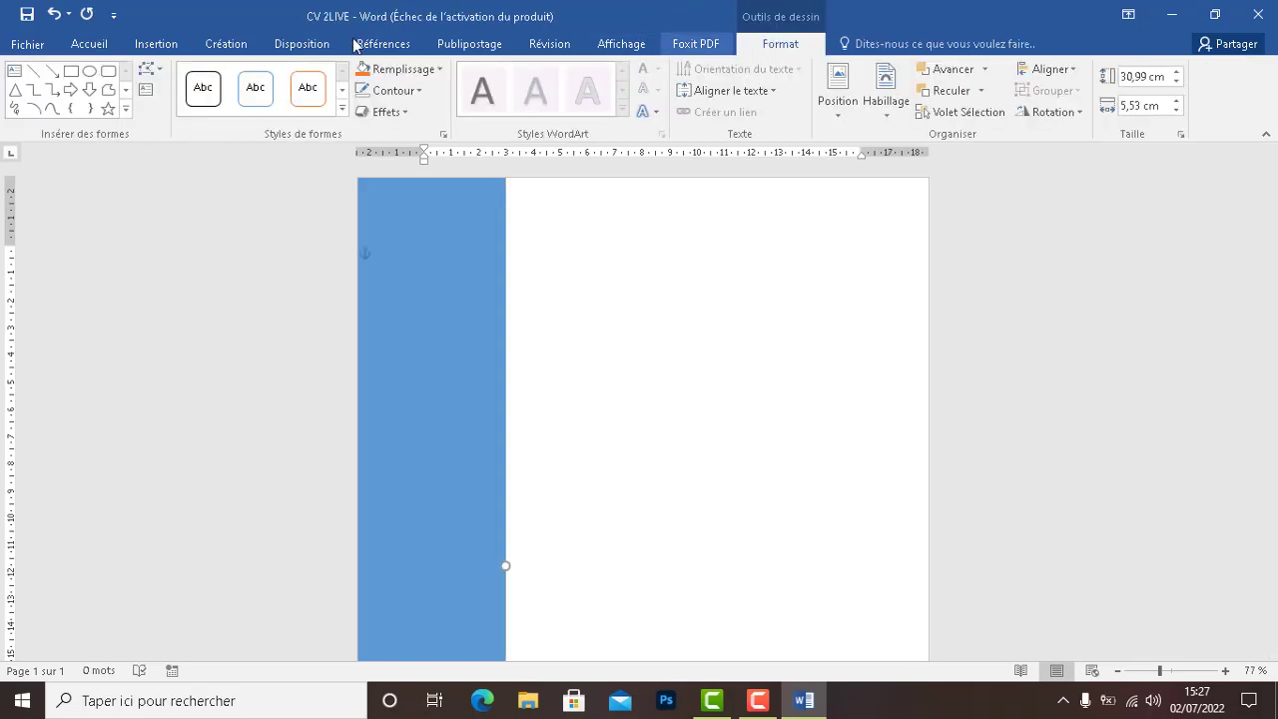
{"action": "left_click", "coordinate": [343, 92]}
{"action": "left_click", "coordinate": [343, 92]}
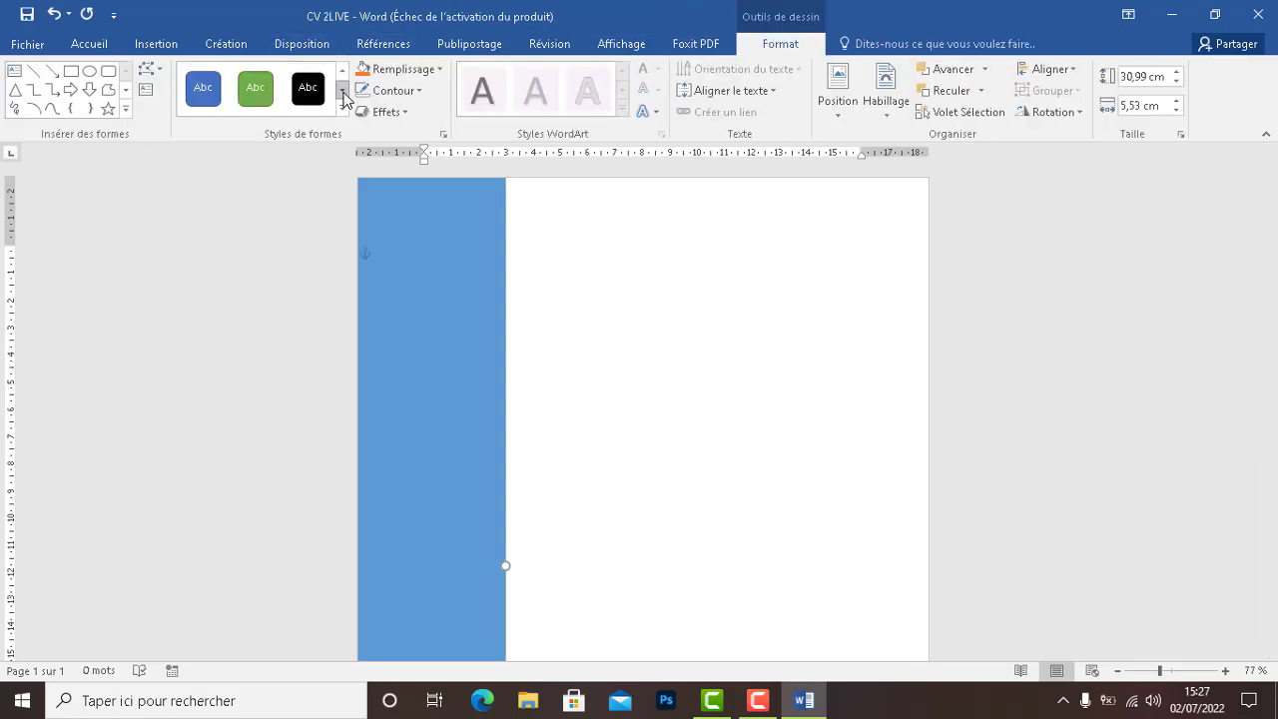
{"action": "left_click", "coordinate": [399, 72]}
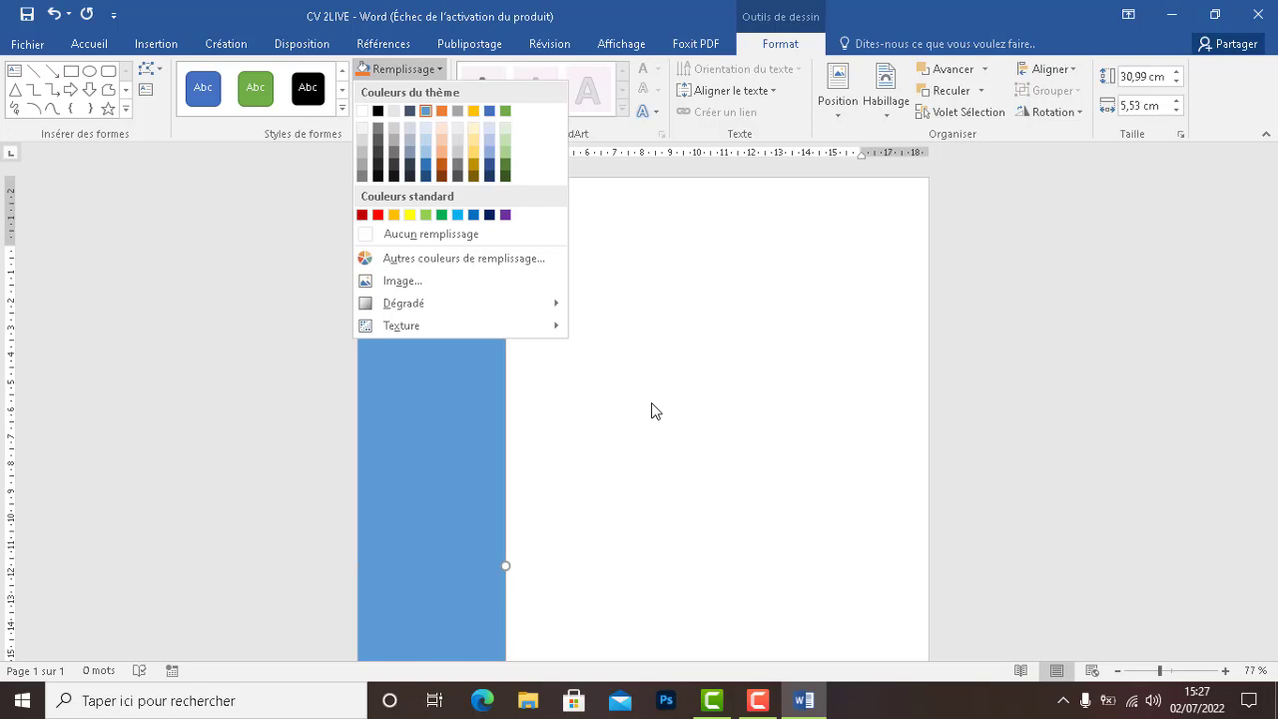
Apply the Bleu II colour scheme to the document
{"action": "left_click", "coordinate": [224, 44]}
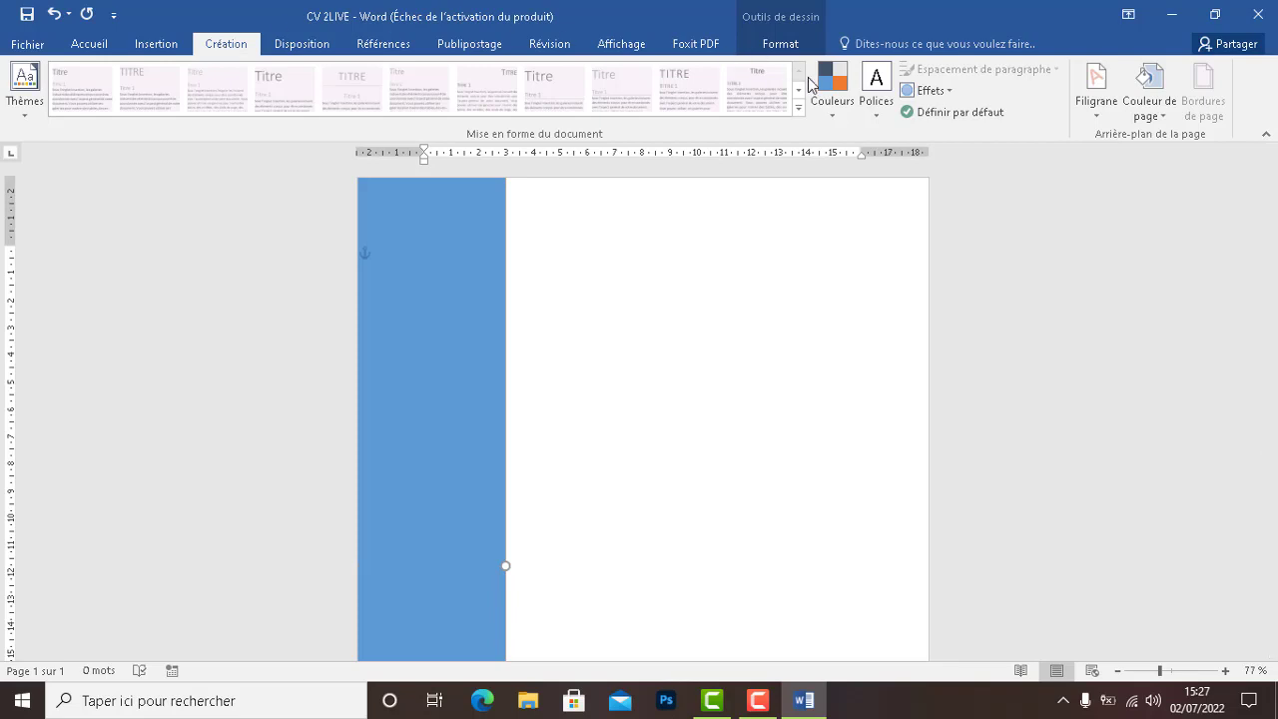
{"action": "left_click", "coordinate": [833, 110]}
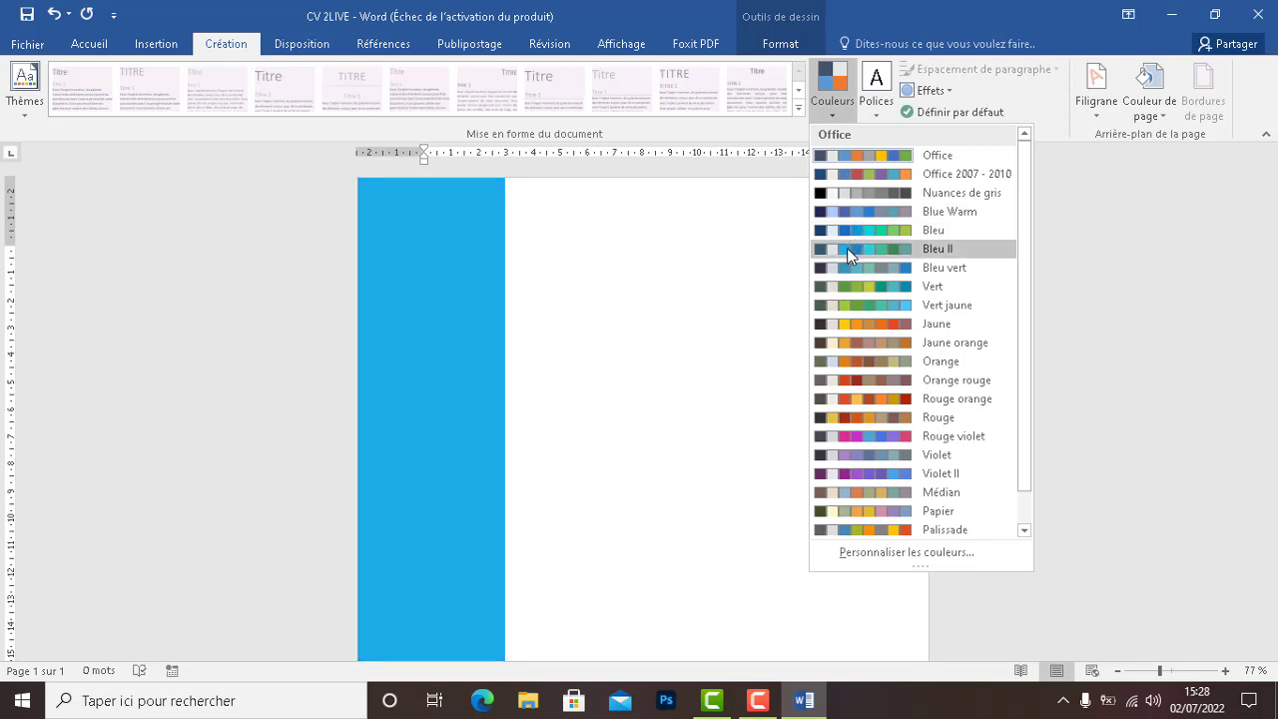
{"action": "left_click", "coordinate": [847, 248]}
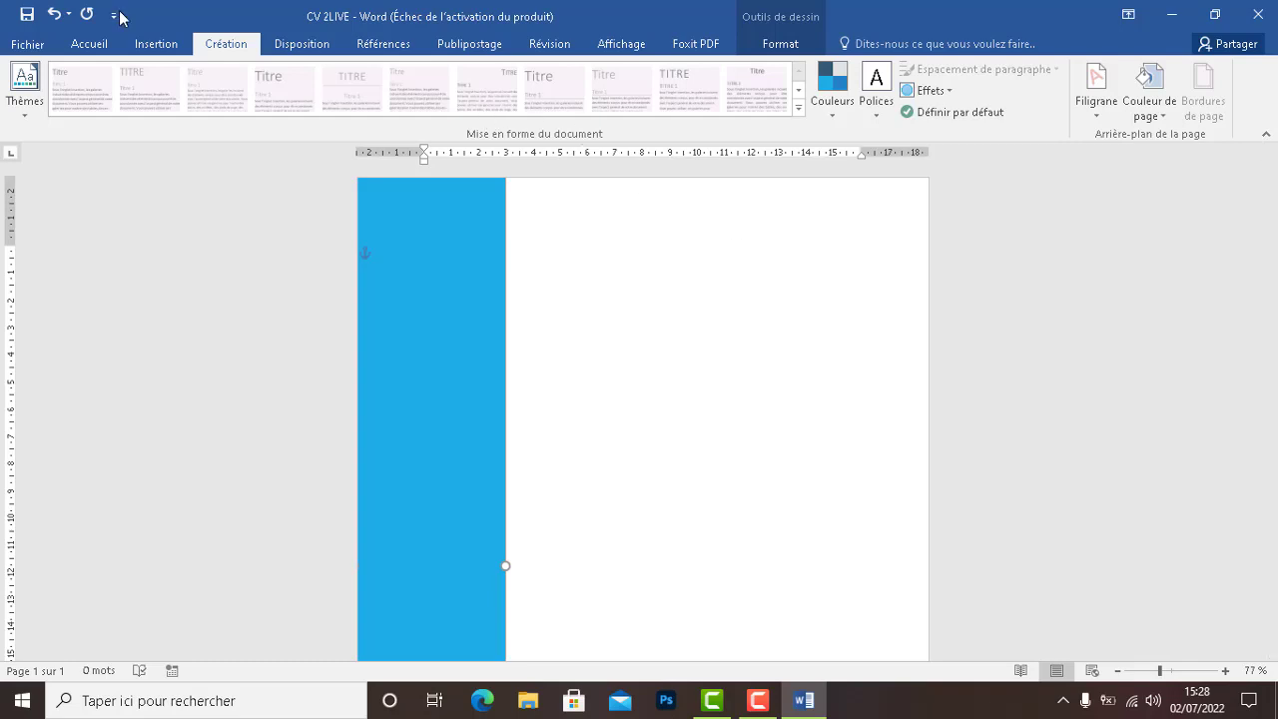
Draw a rectangle across the top of the page, right of the sidebar
{"action": "left_click", "coordinate": [152, 45]}
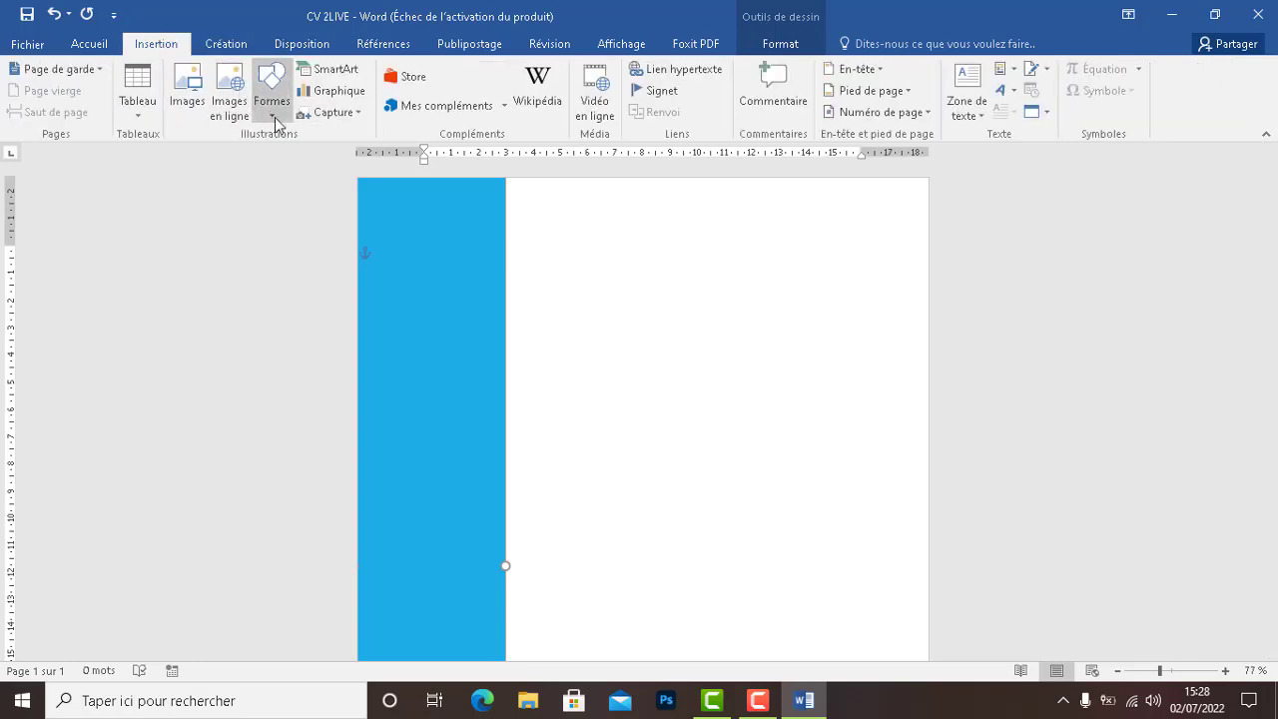
{"action": "left_click", "coordinate": [272, 112]}
{"action": "left_click", "coordinate": [318, 156]}
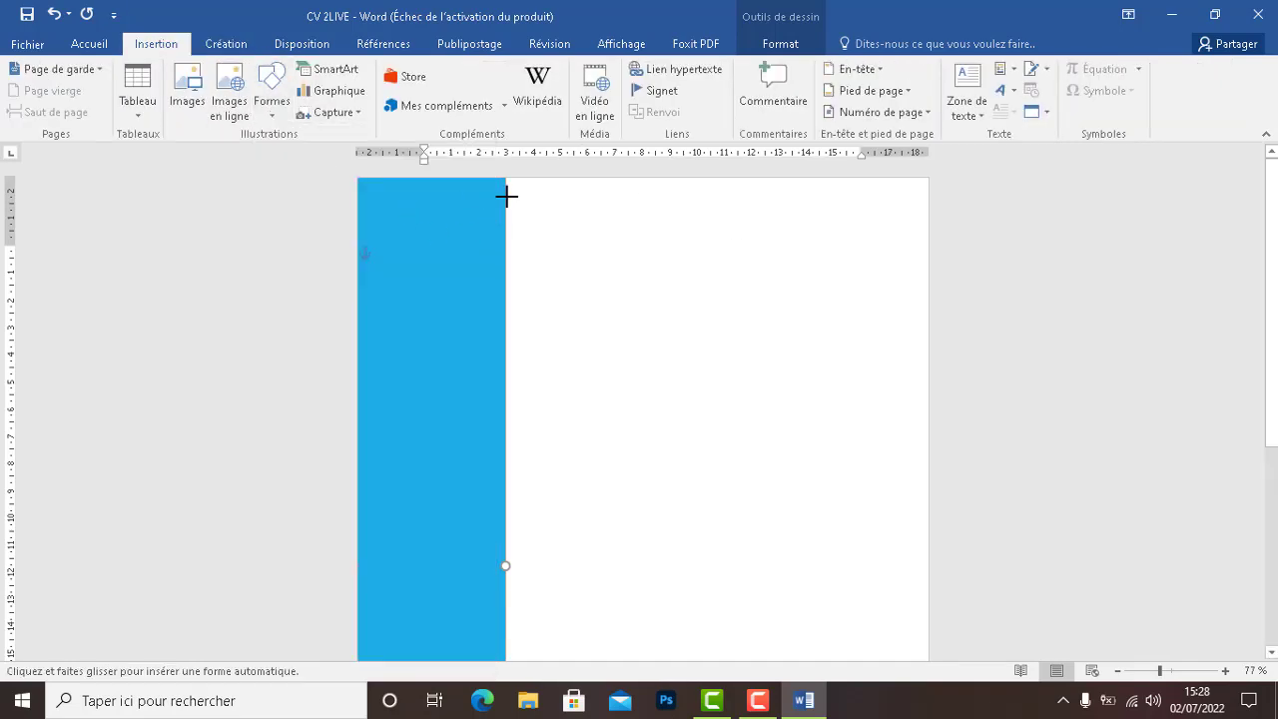
{"action": "left_click_drag", "start_coordinate": [506, 178], "coordinate": [928, 293]}
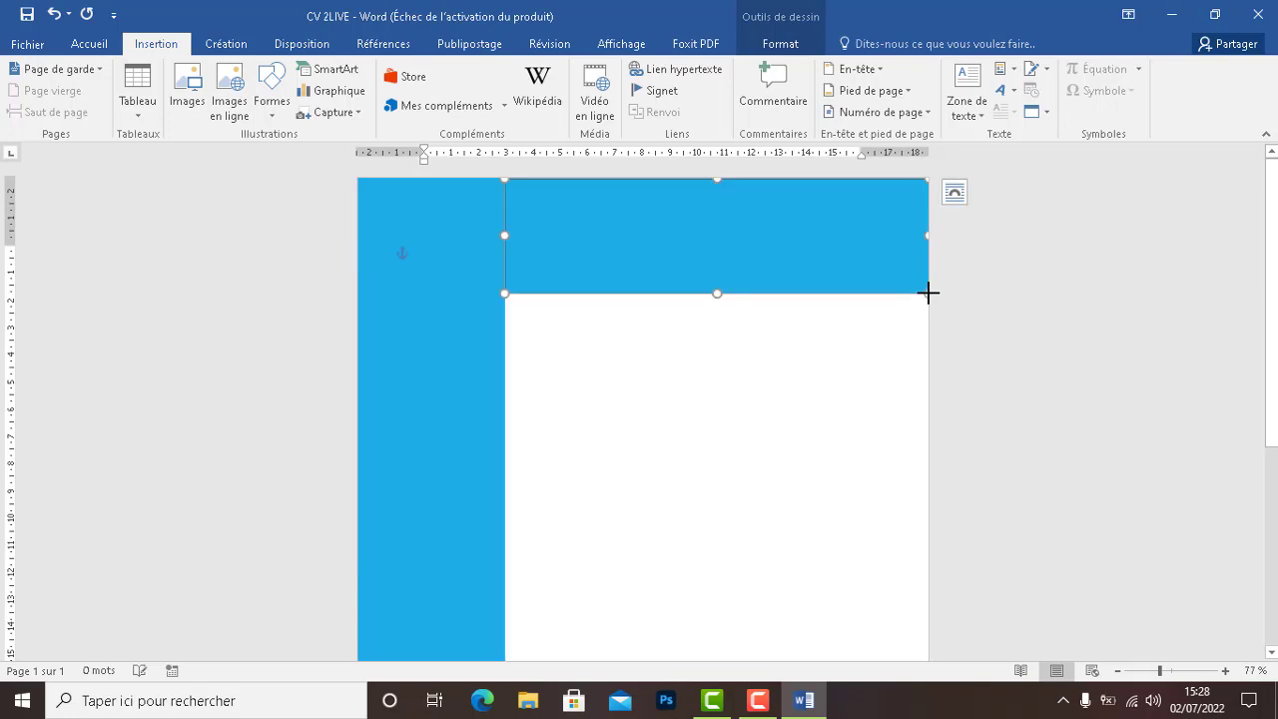
{"action": "left_click", "coordinate": [873, 341]}
Fill the top rectangle with dark teal
{"action": "left_click", "coordinate": [819, 252]}
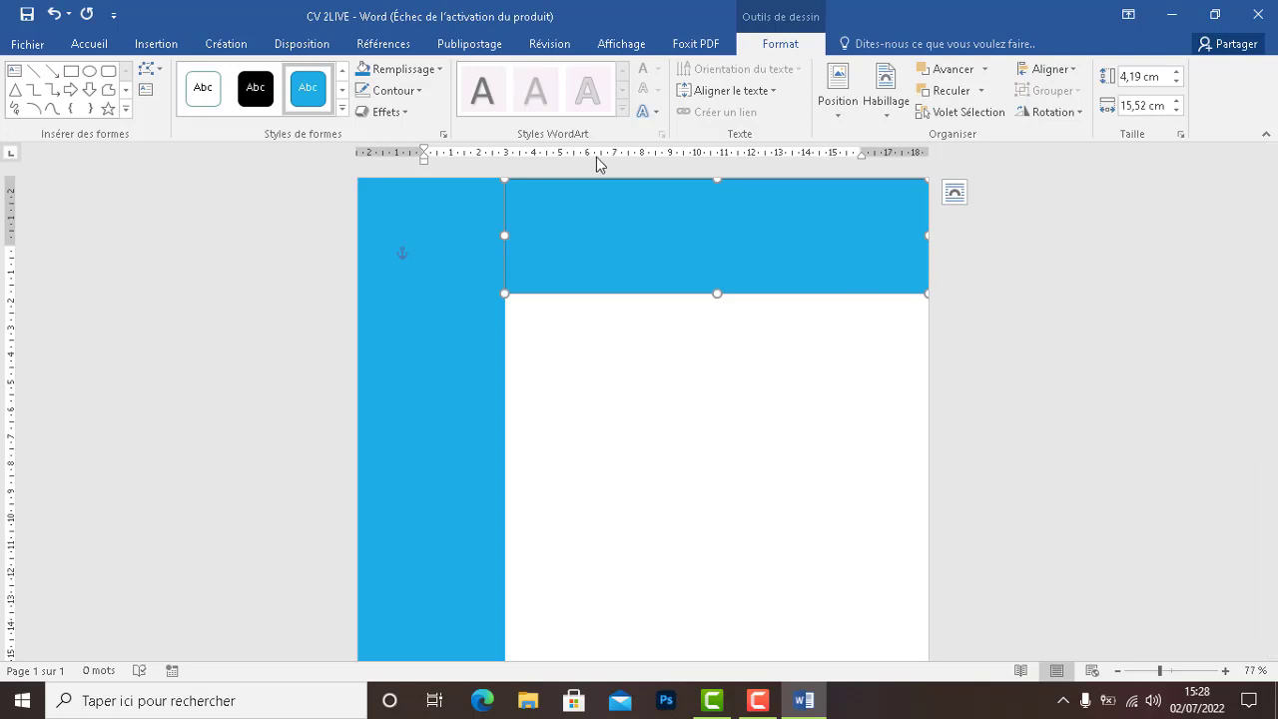
{"action": "left_click", "coordinate": [396, 74]}
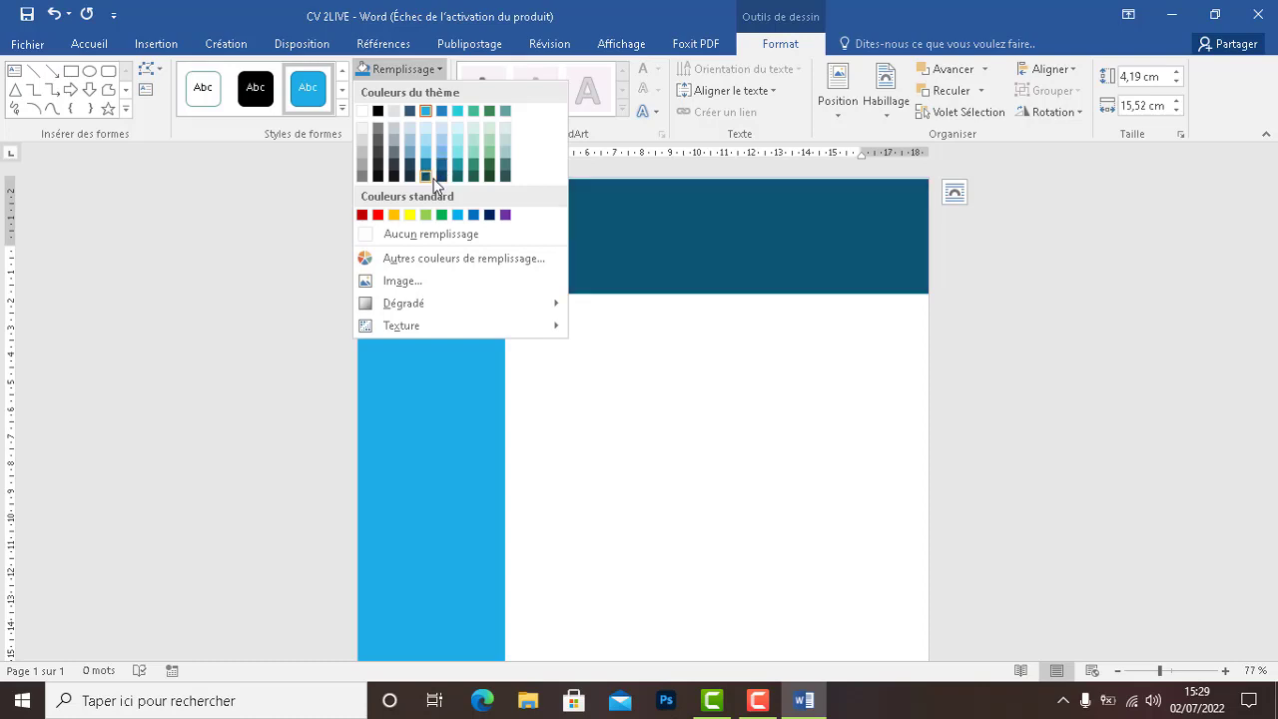
{"action": "left_click", "coordinate": [426, 176]}
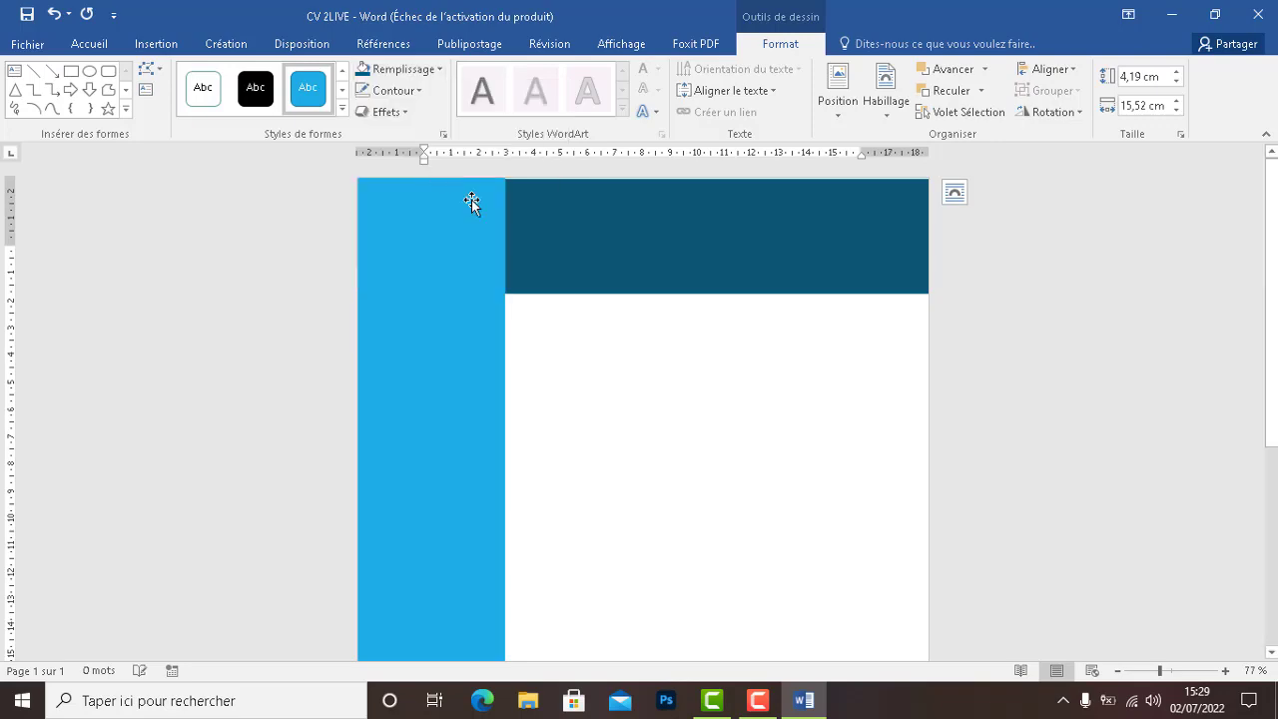
{"action": "left_click", "coordinate": [645, 377]}
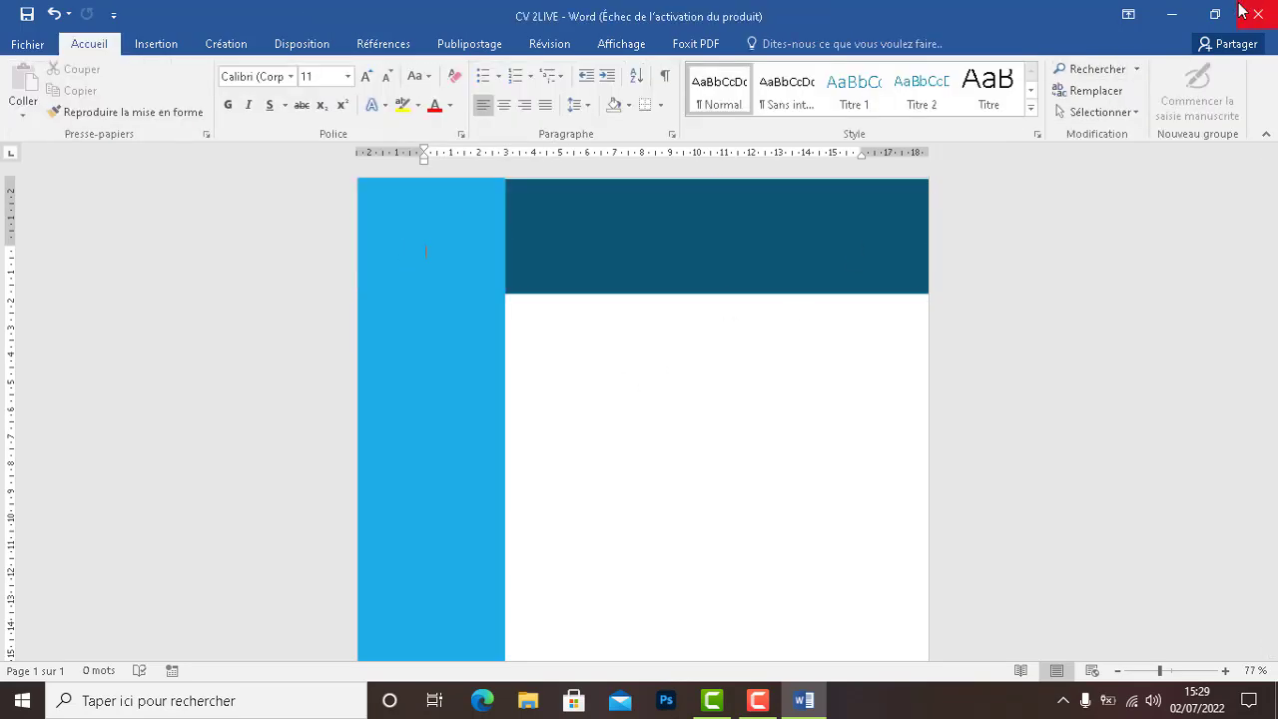
Minimize Word and reopen the finished cv example from the desktop
{"action": "left_click", "coordinate": [1173, 14]}
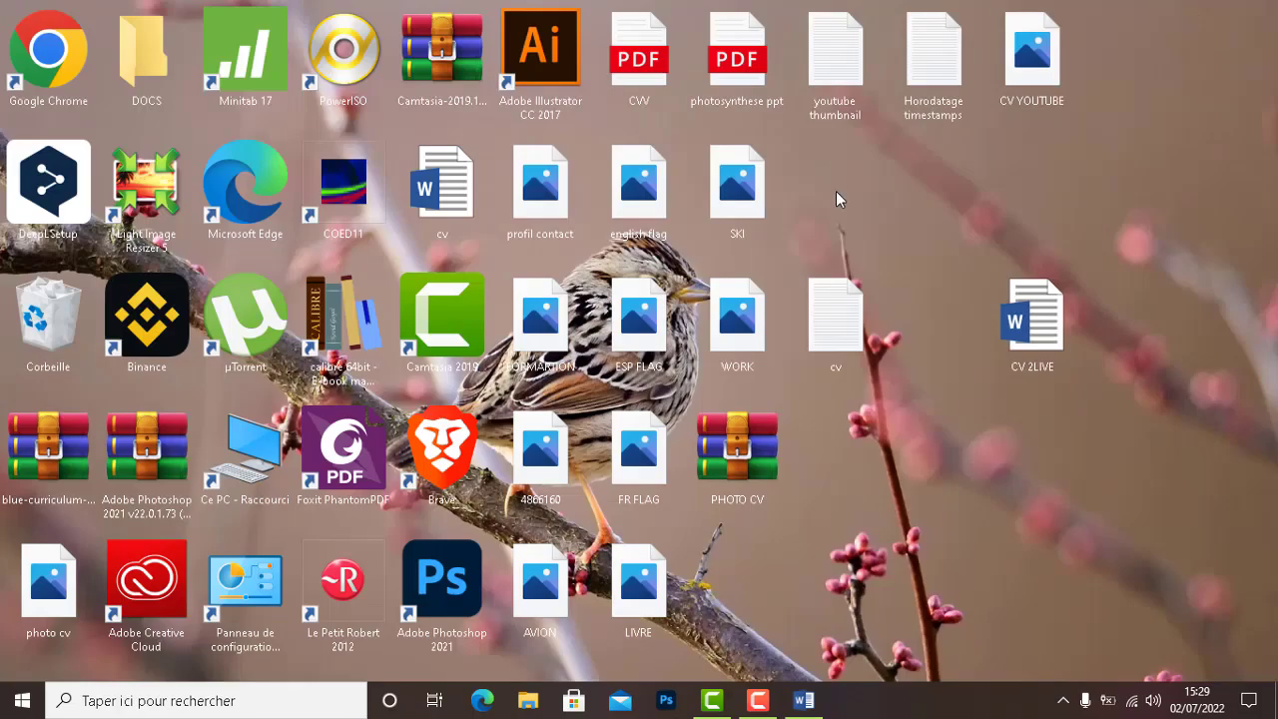
{"action": "double_click", "coordinate": [446, 201]}
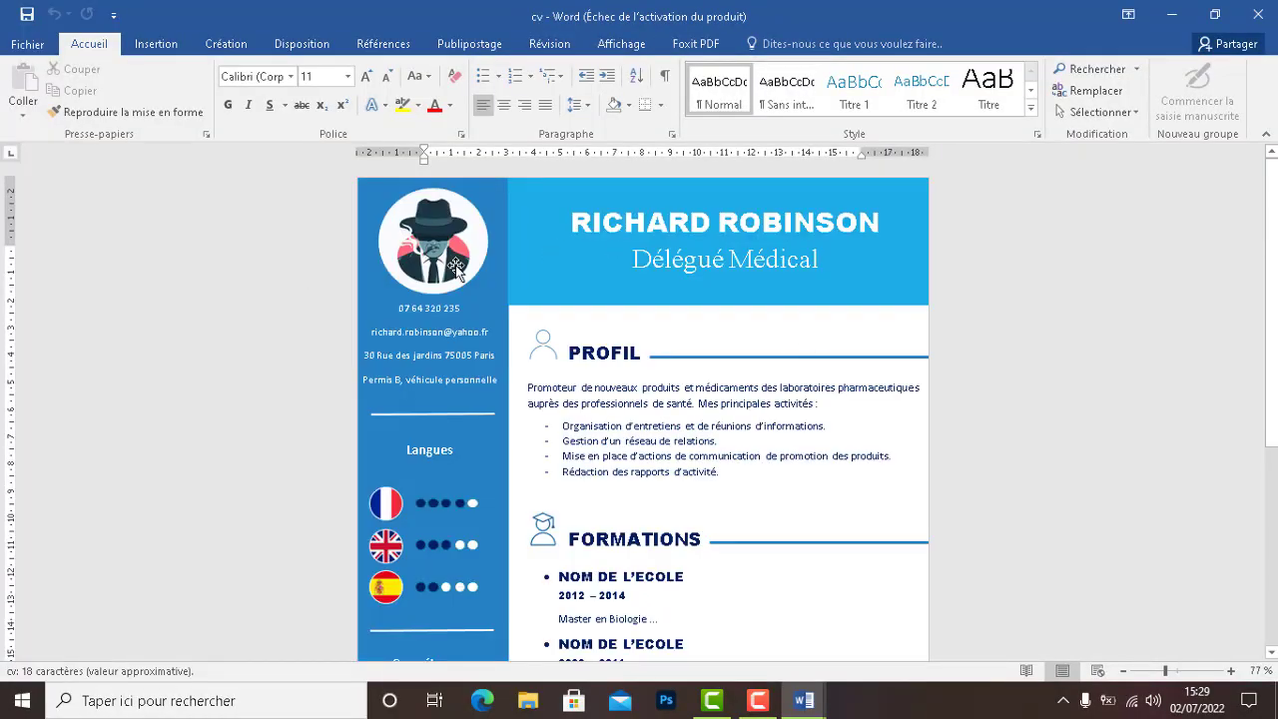
Return to CV 2LIVE and fill the sidebar with dark navy blue
{"action": "mouse_move", "coordinate": [803, 709]}
{"action": "left_click", "coordinate": [778, 645]}
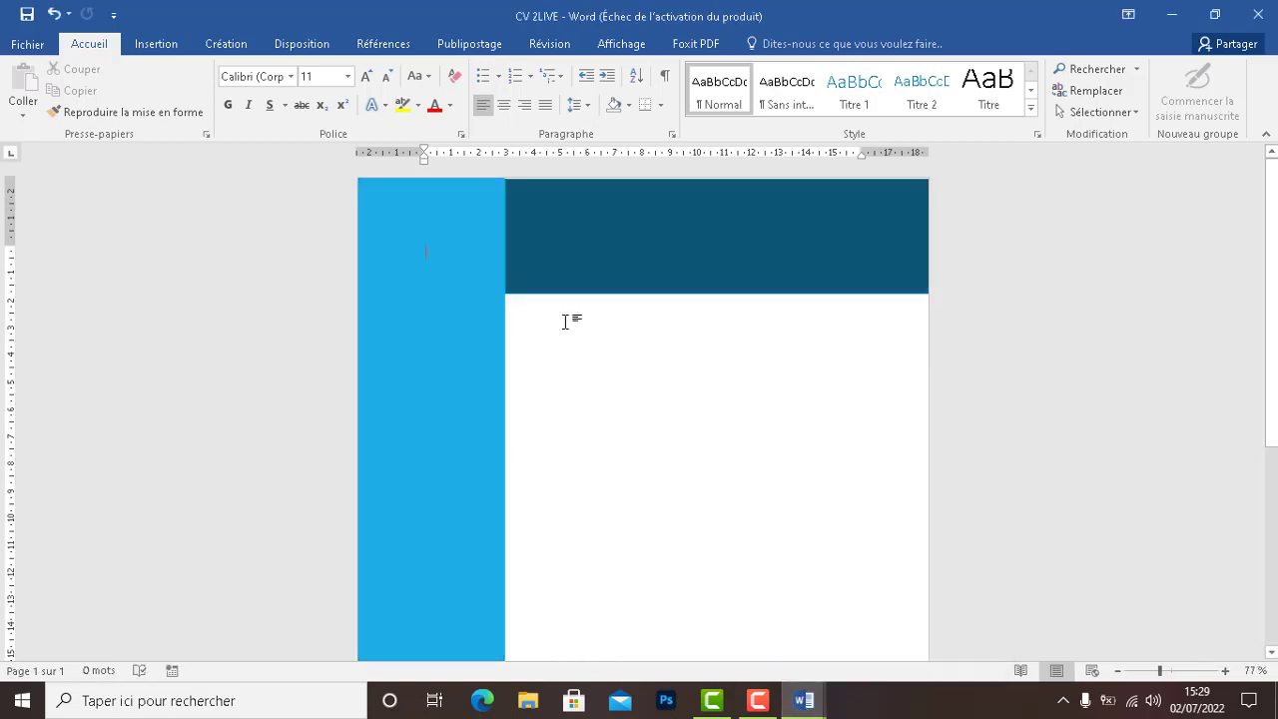
{"action": "left_click", "coordinate": [555, 251]}
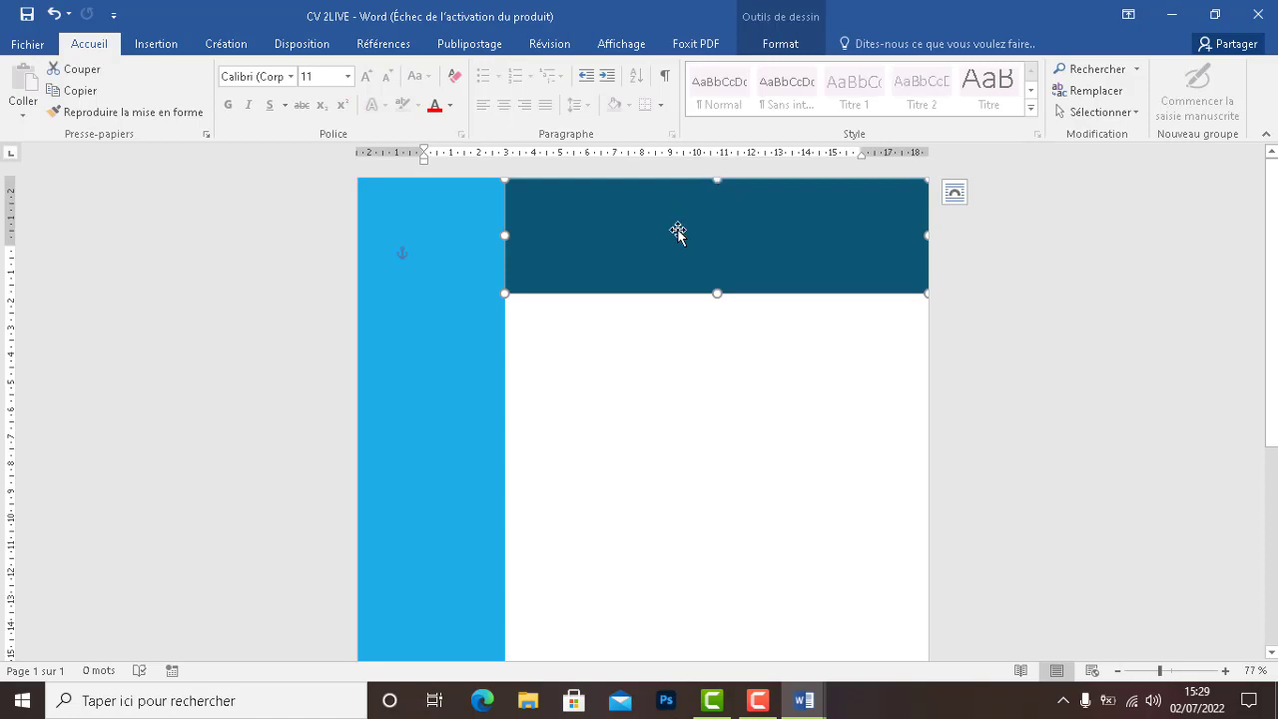
{"action": "left_click", "coordinate": [433, 289]}
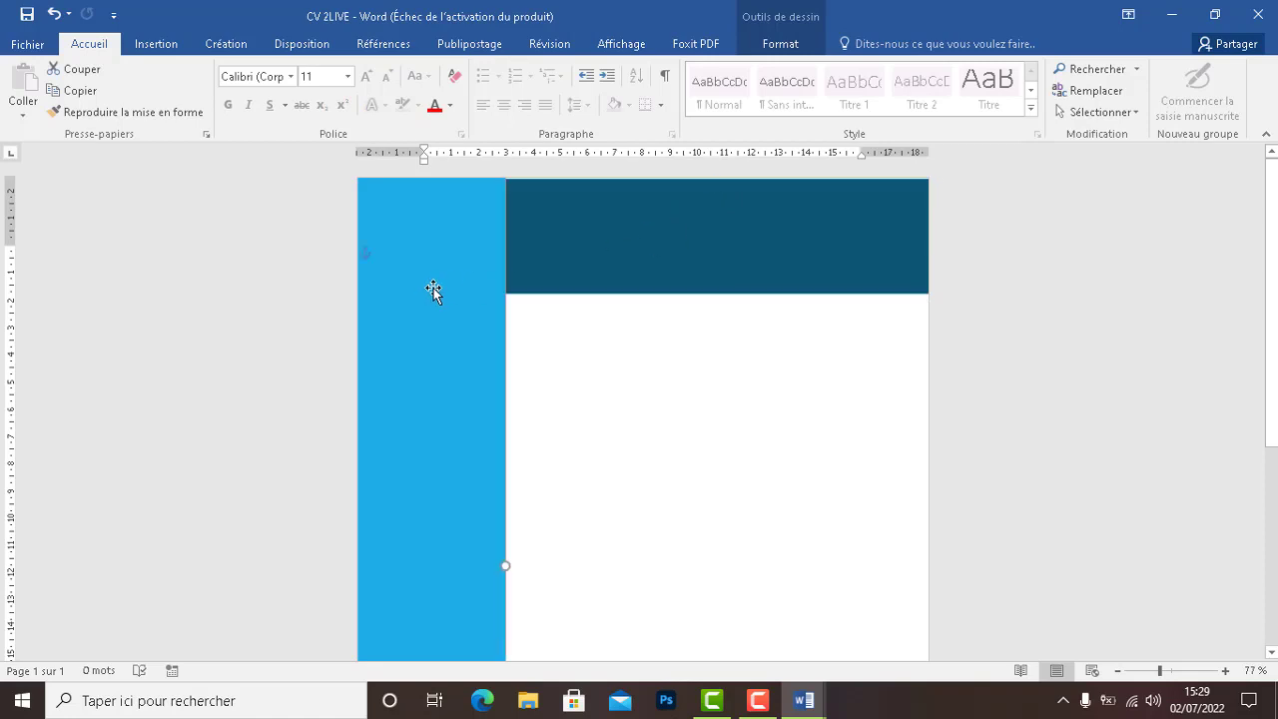
{"action": "left_click", "coordinate": [765, 44]}
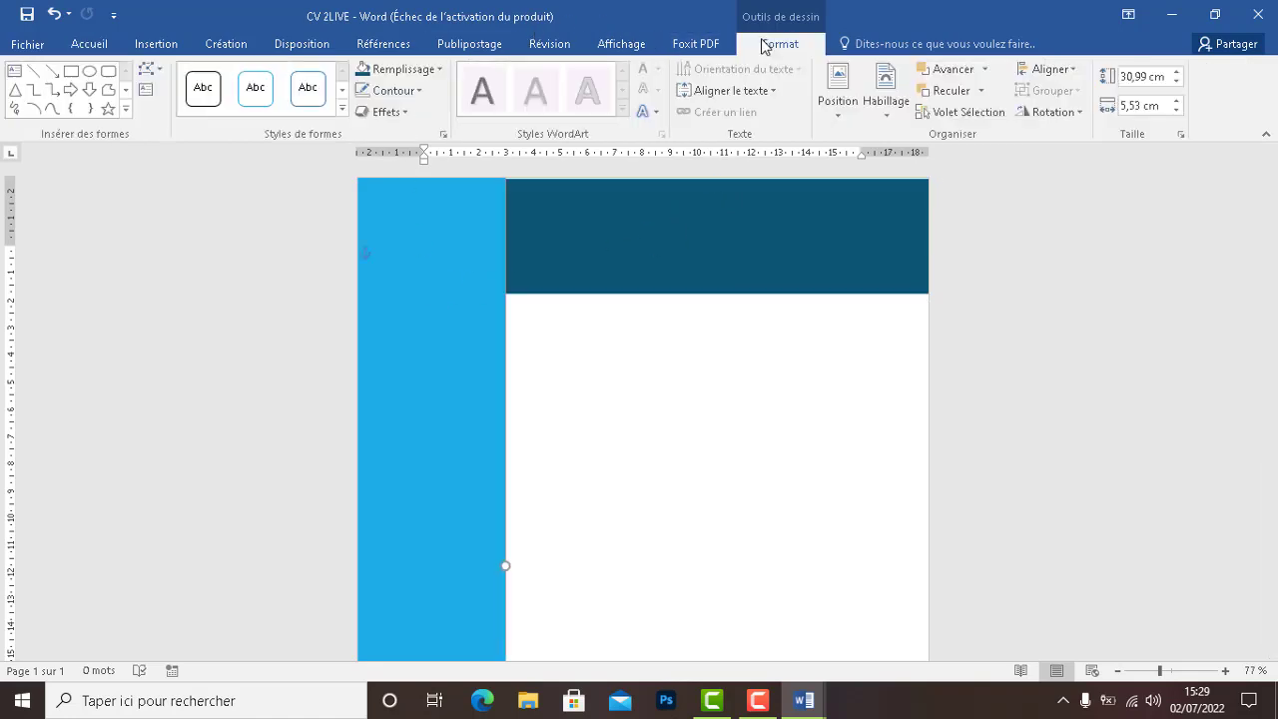
{"action": "left_click", "coordinate": [399, 69]}
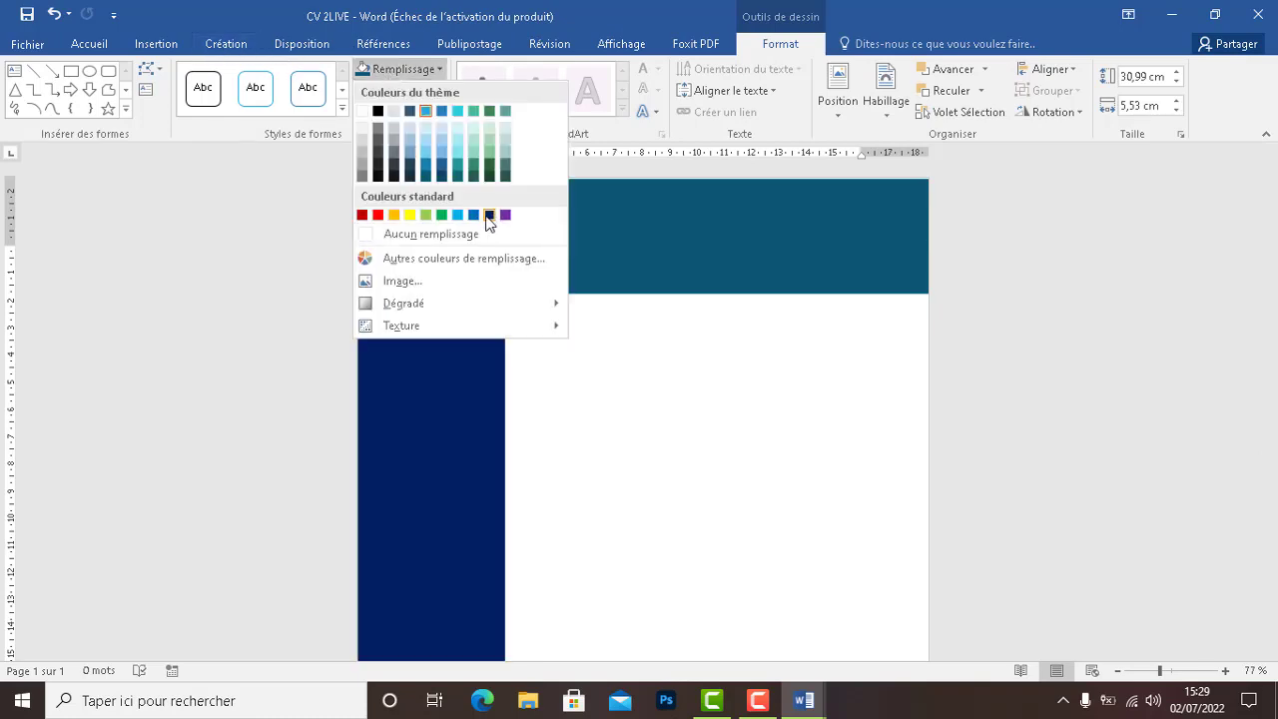
{"action": "left_click", "coordinate": [490, 215]}
Recolour the top rectangle light blue and extend it up to the page top, 4,36 cm tall
{"action": "left_click", "coordinate": [548, 233]}
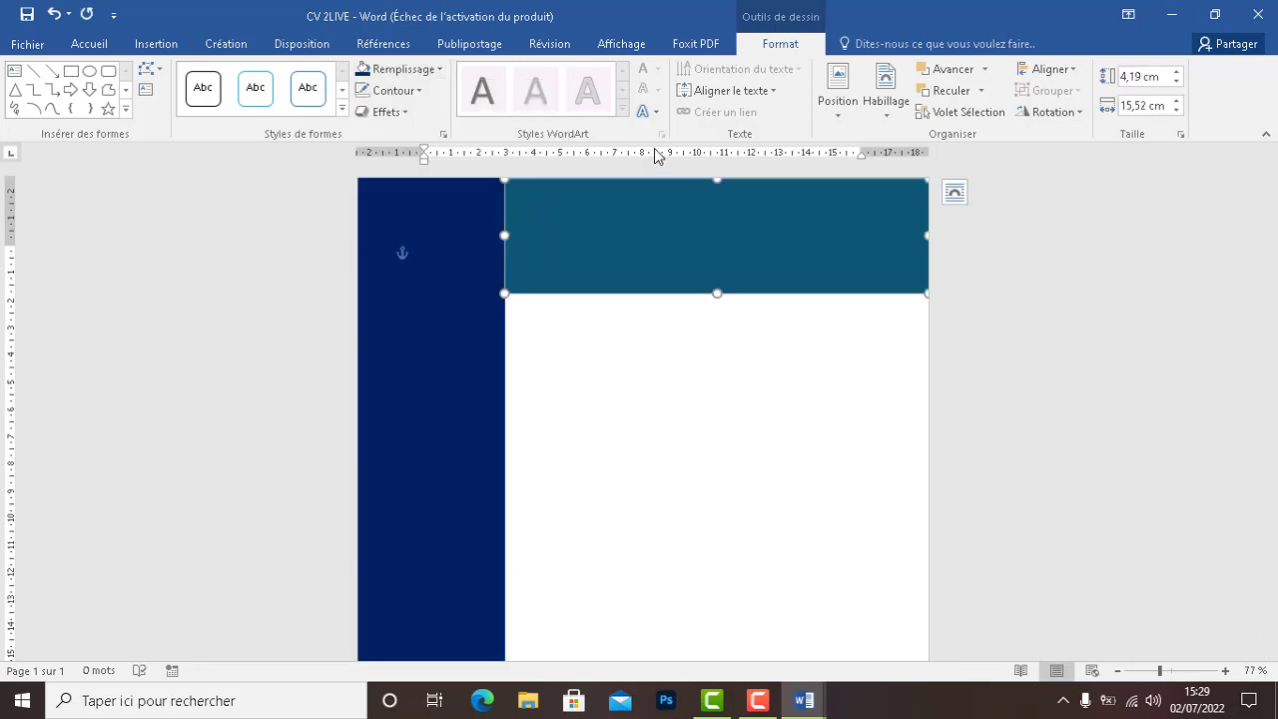
{"action": "left_click", "coordinate": [226, 43]}
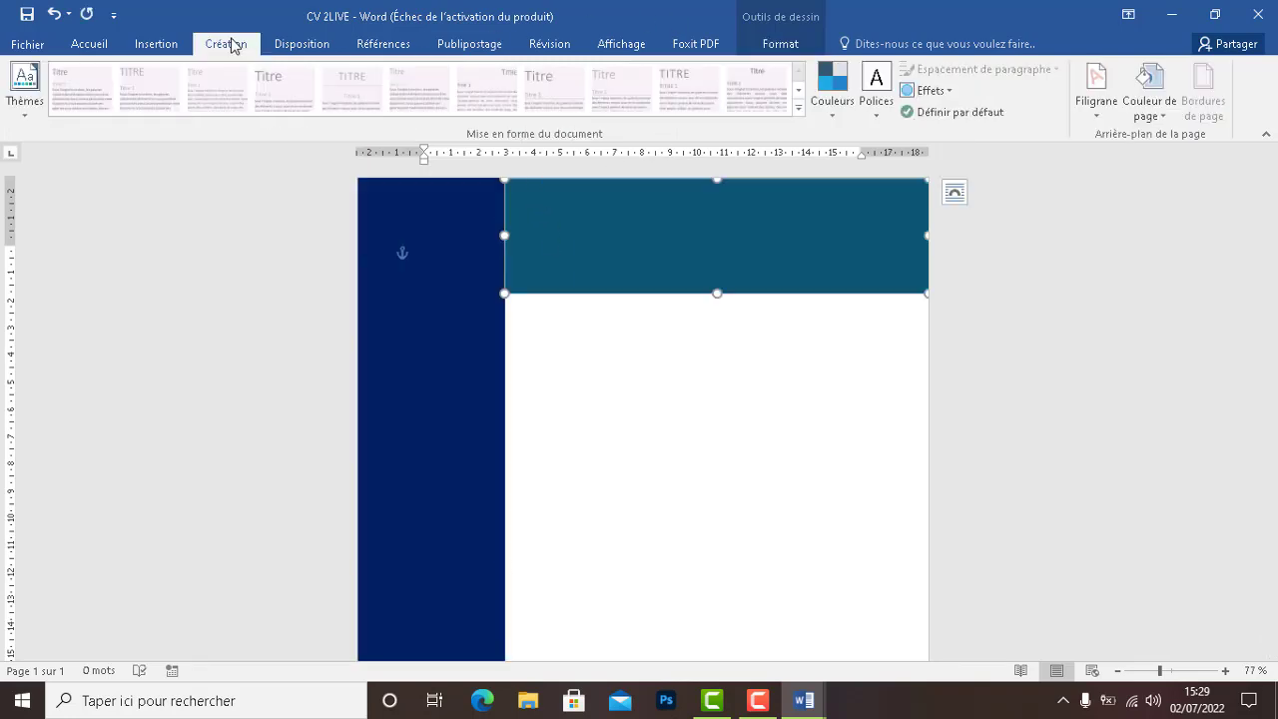
{"action": "left_click", "coordinate": [782, 44]}
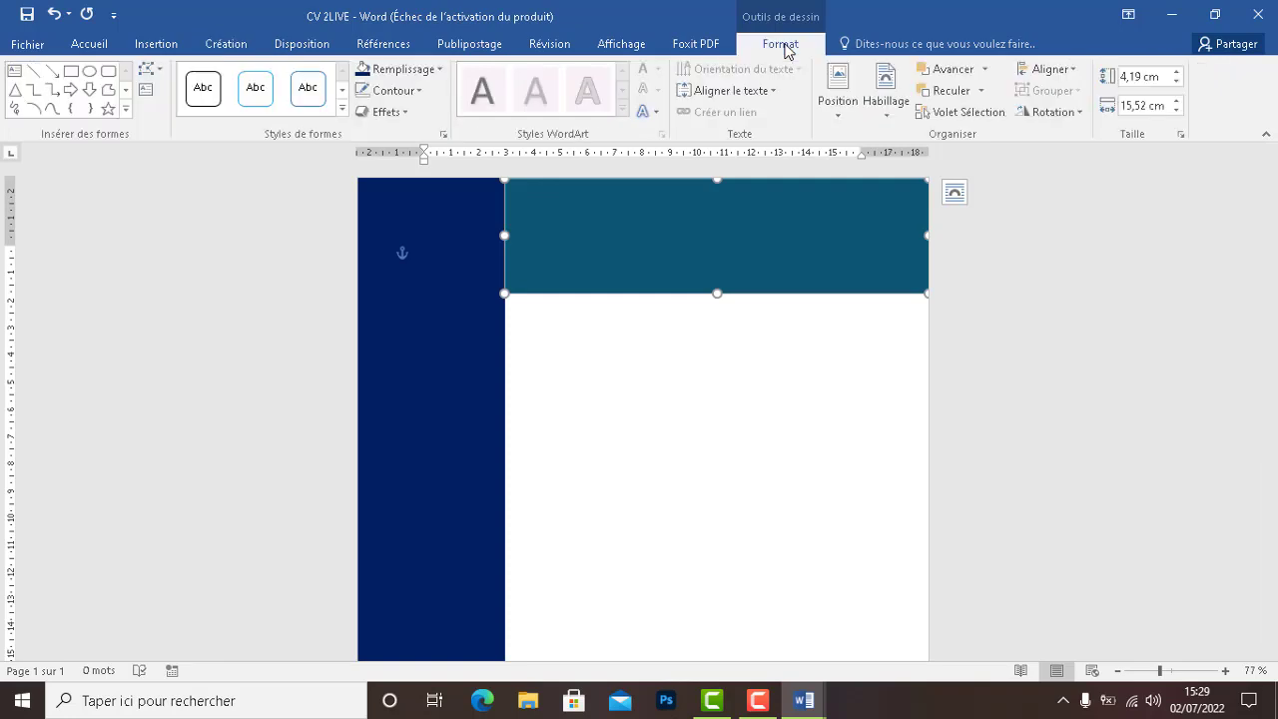
{"action": "left_click", "coordinate": [400, 69]}
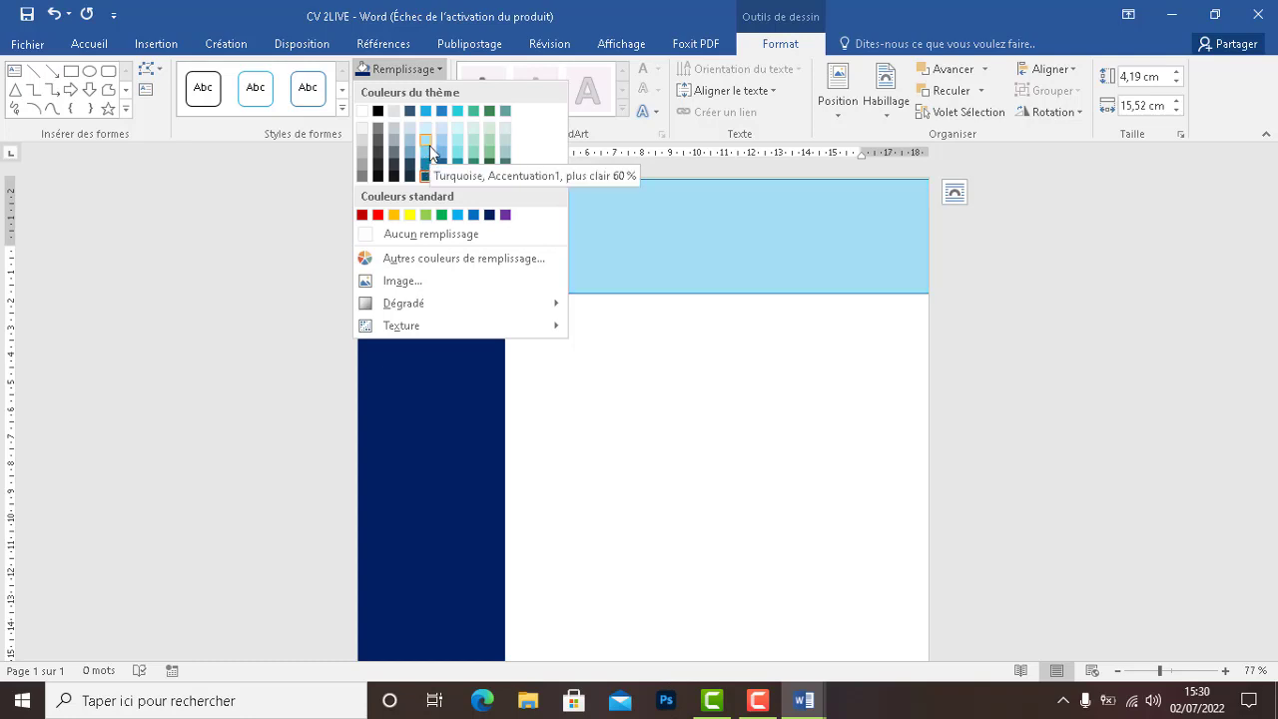
{"action": "left_click", "coordinate": [429, 146]}
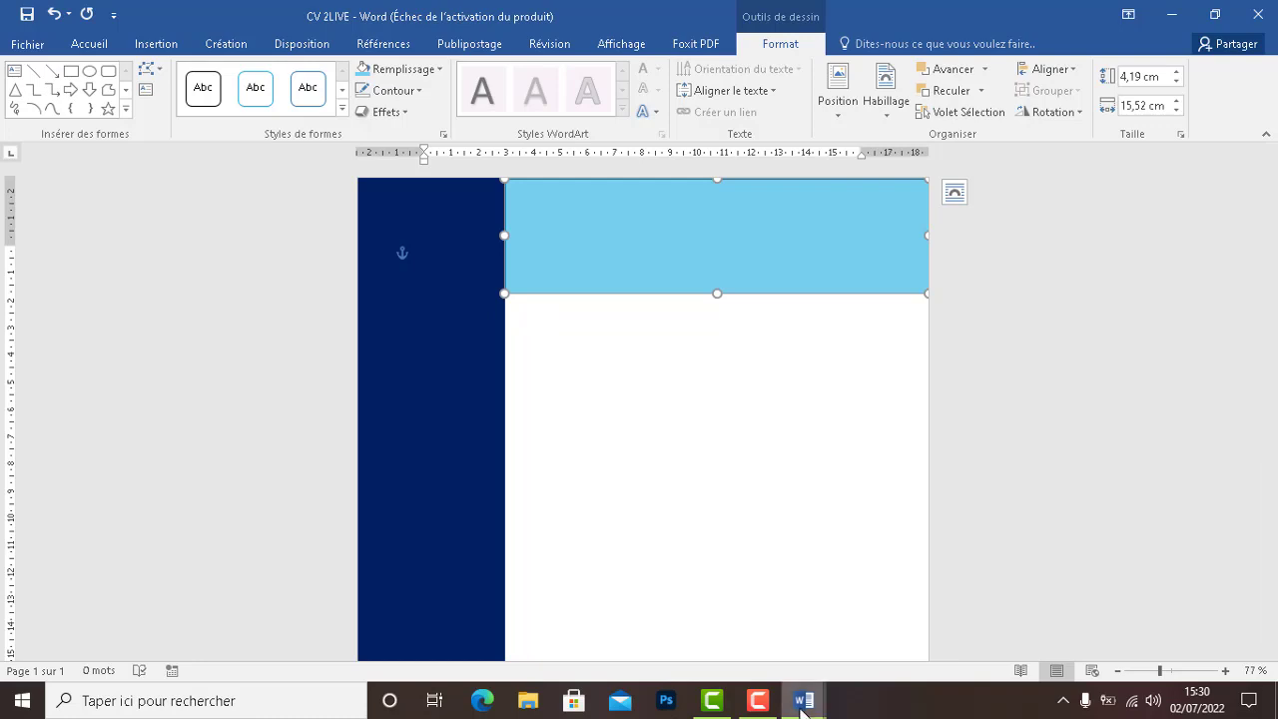
{"action": "left_click", "coordinate": [750, 633]}
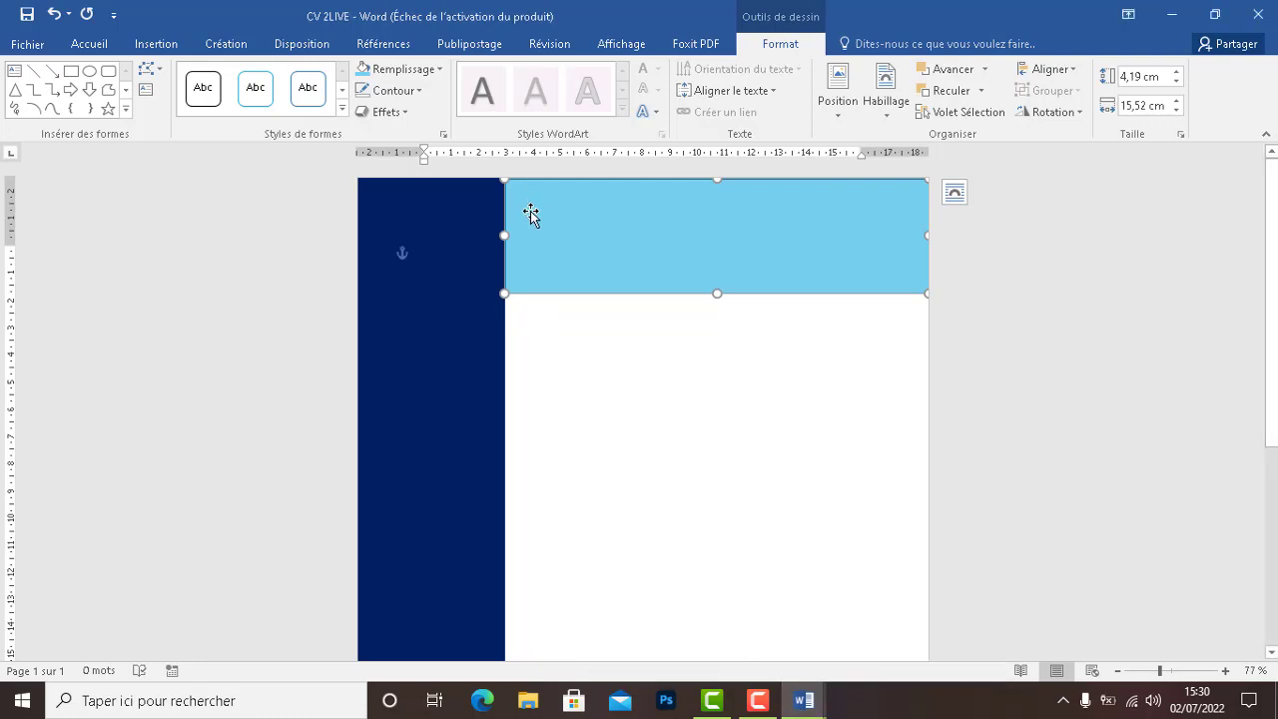
{"action": "left_click", "coordinate": [562, 327]}
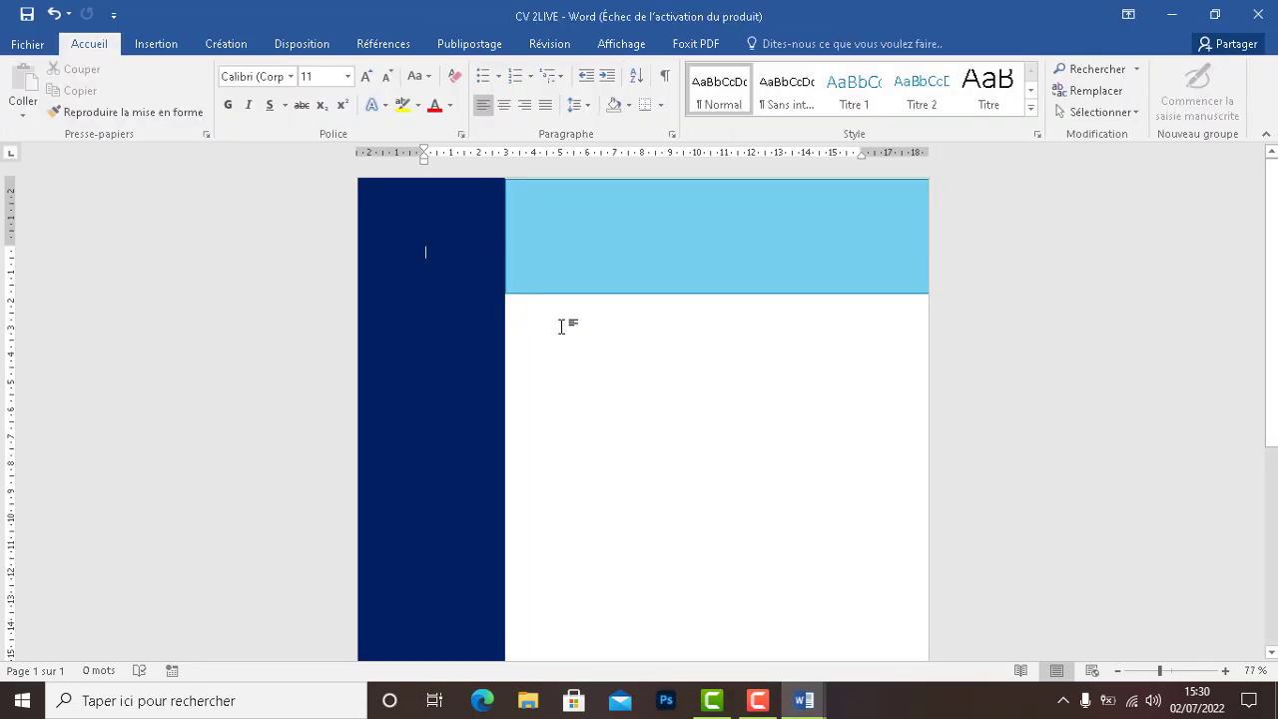
{"action": "left_click", "coordinate": [633, 181]}
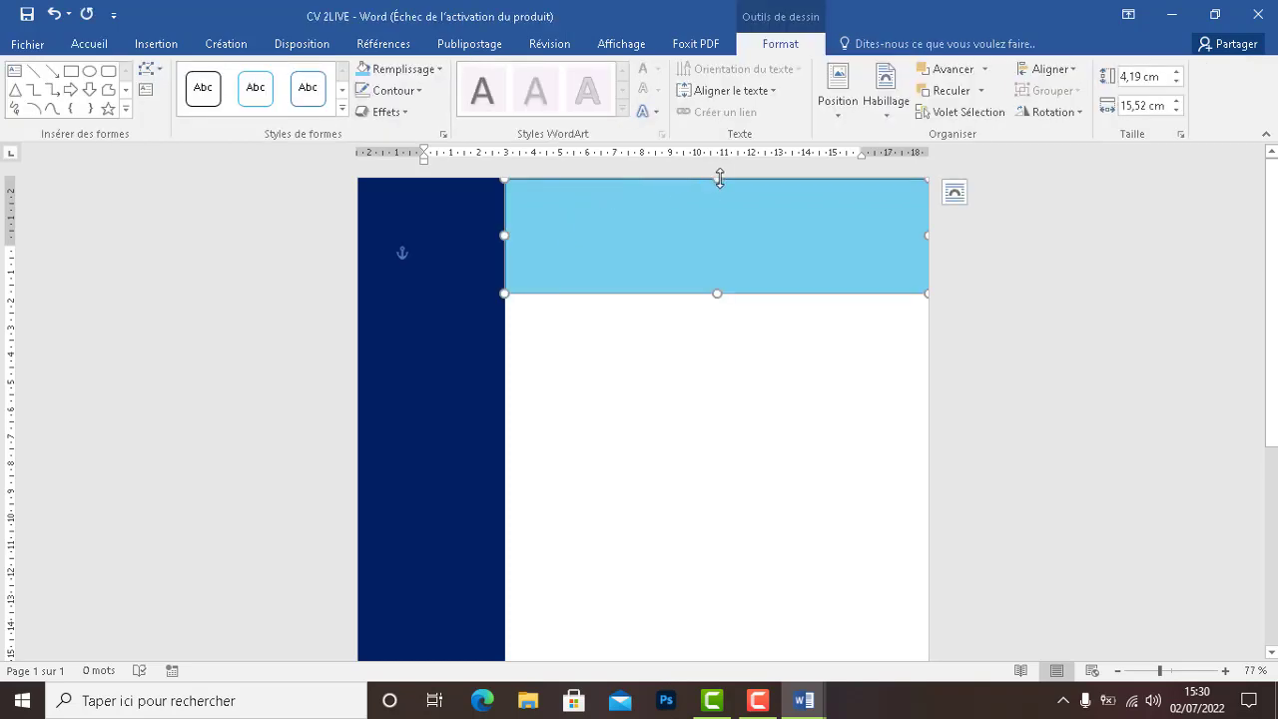
{"action": "left_click_drag", "start_coordinate": [717, 179], "coordinate": [716, 174]}
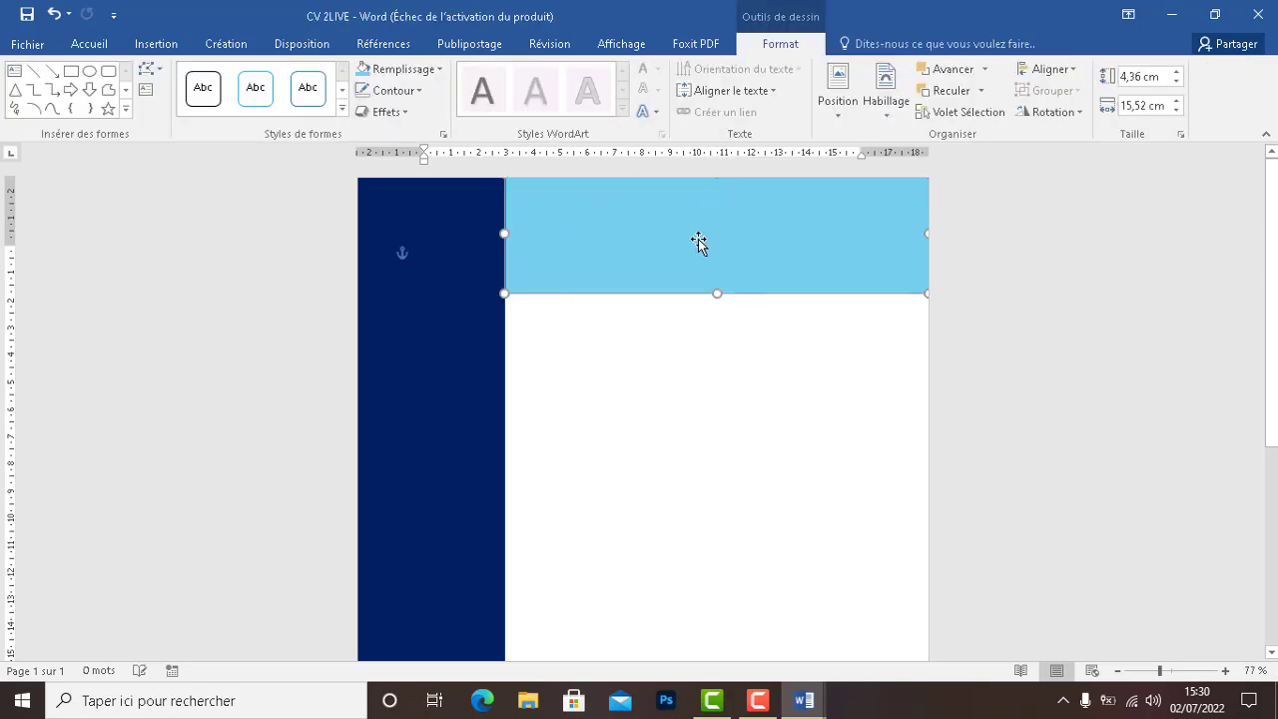
{"action": "left_click", "coordinate": [651, 397]}
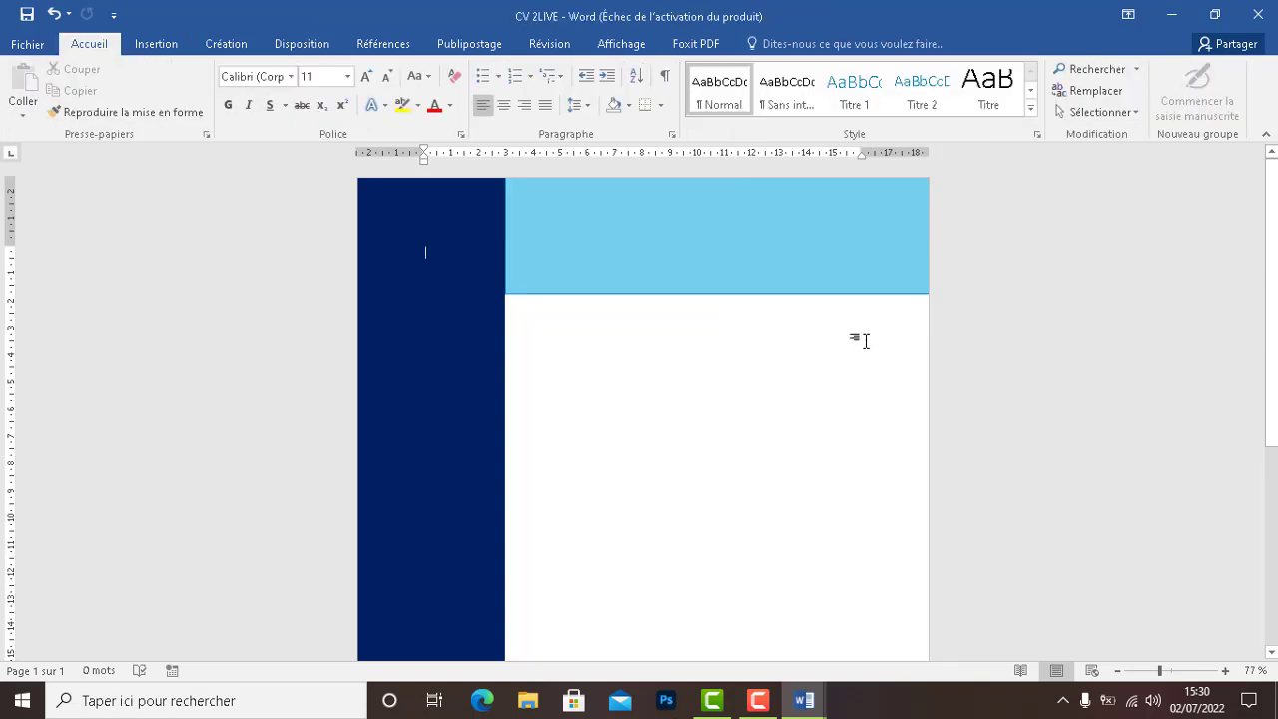
Set the light-blue header rectangle's outline to Sans contour
{"action": "left_click", "coordinate": [801, 235]}
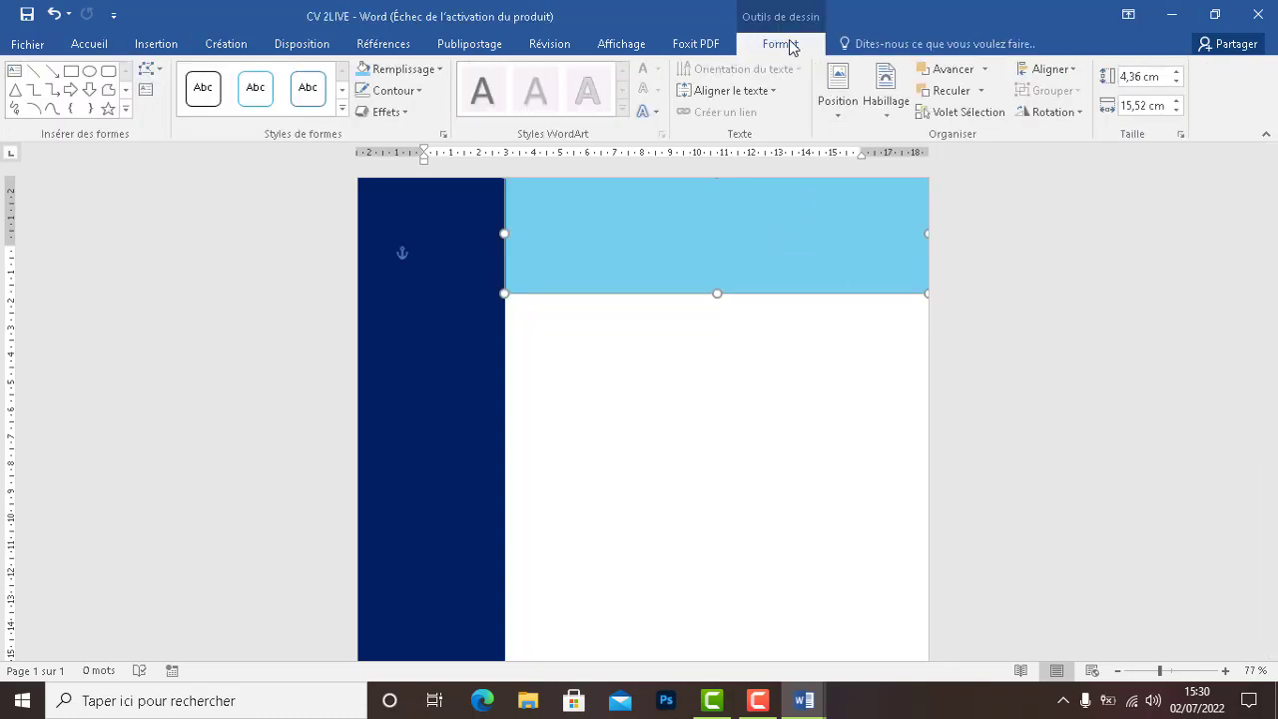
{"action": "left_click", "coordinate": [393, 91]}
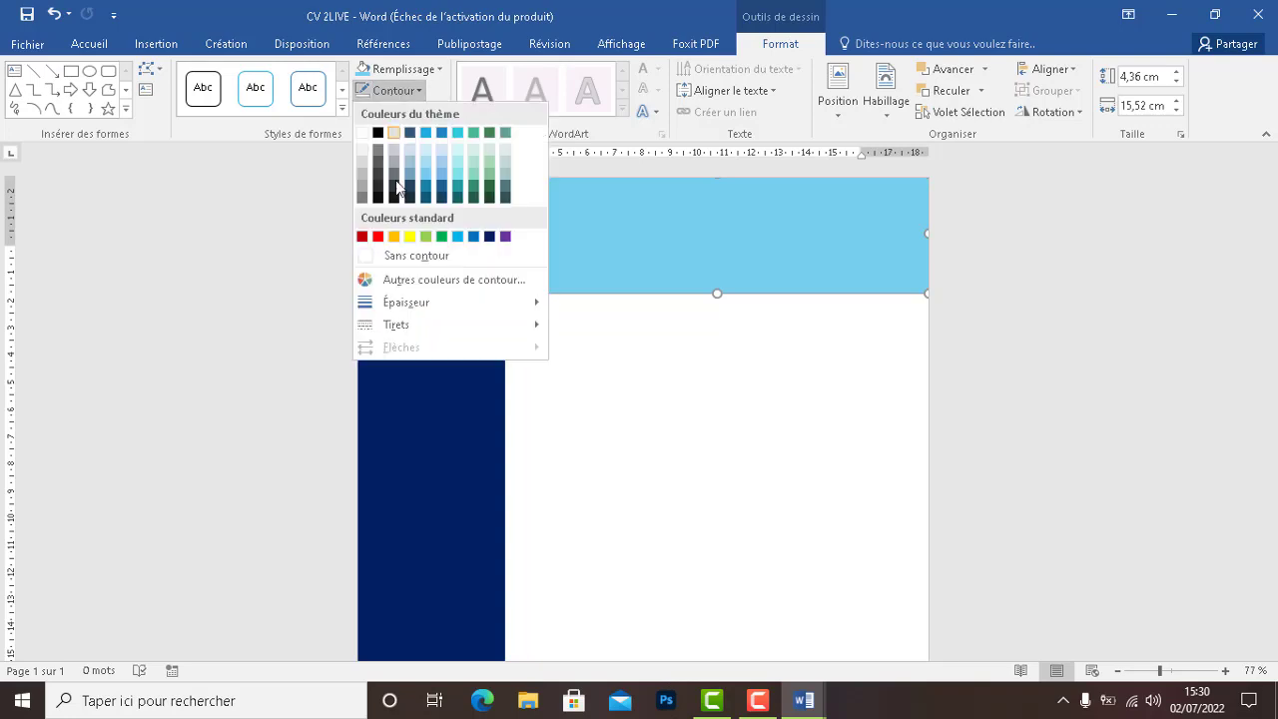
{"action": "left_click", "coordinate": [424, 258]}
{"action": "left_click", "coordinate": [634, 433]}
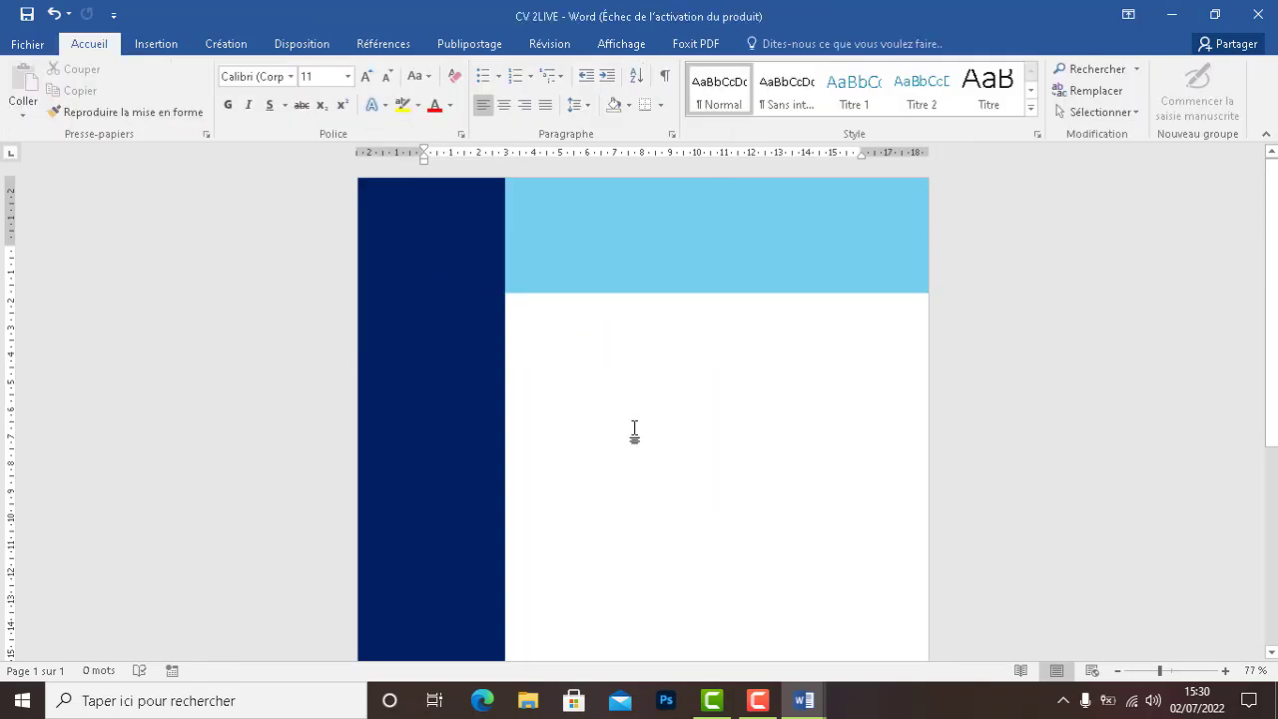
{"action": "left_click", "coordinate": [400, 323]}
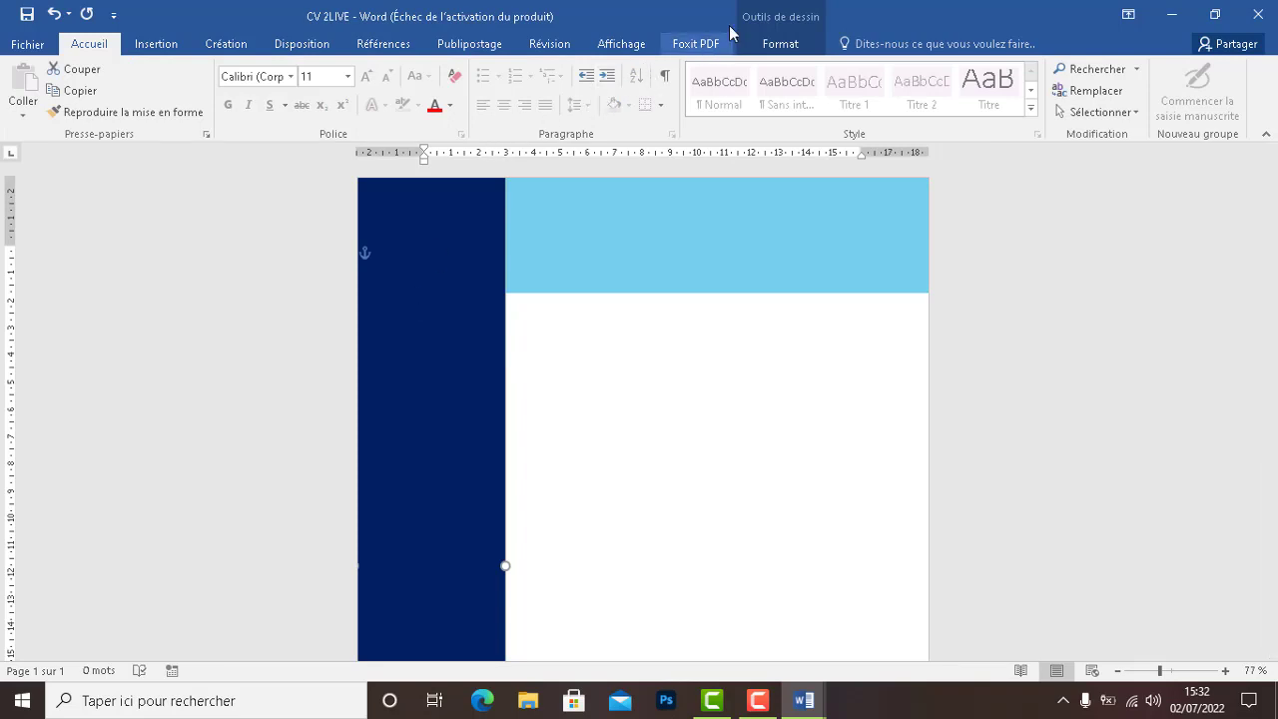
Fill the sidebar with the medium teal-blue theme swatch
{"action": "left_click", "coordinate": [761, 44]}
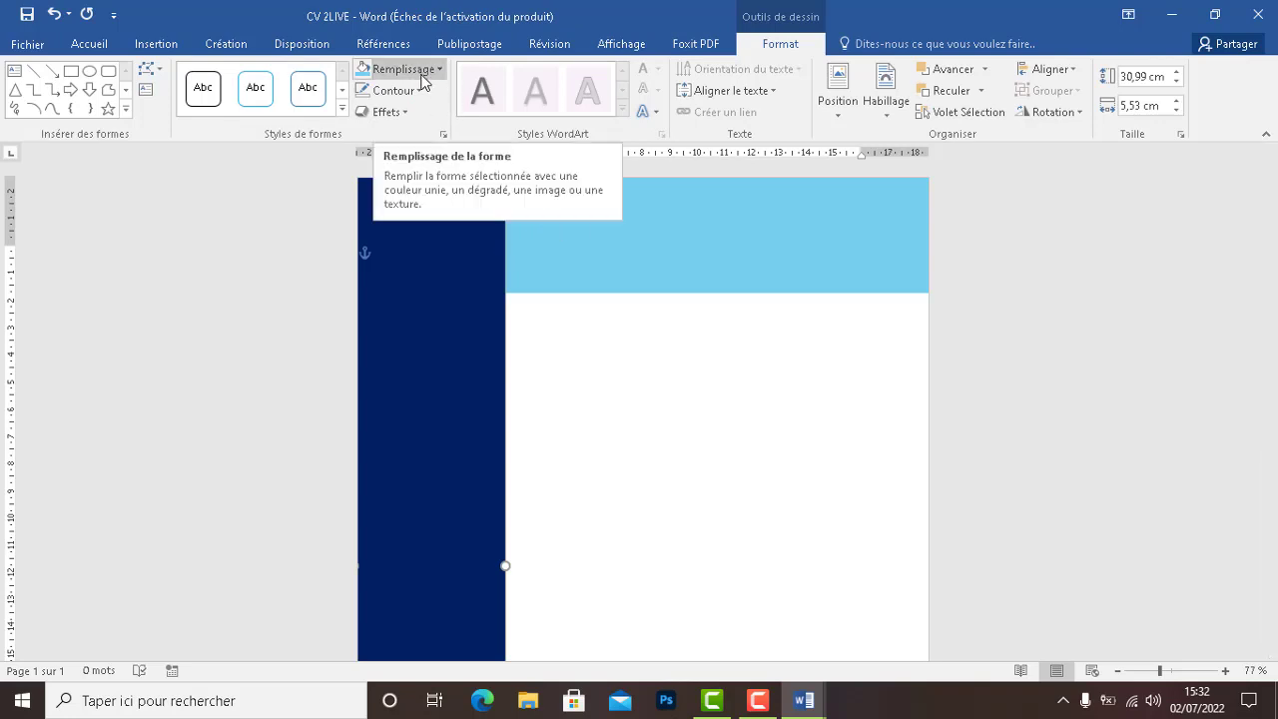
{"action": "left_click", "coordinate": [420, 76]}
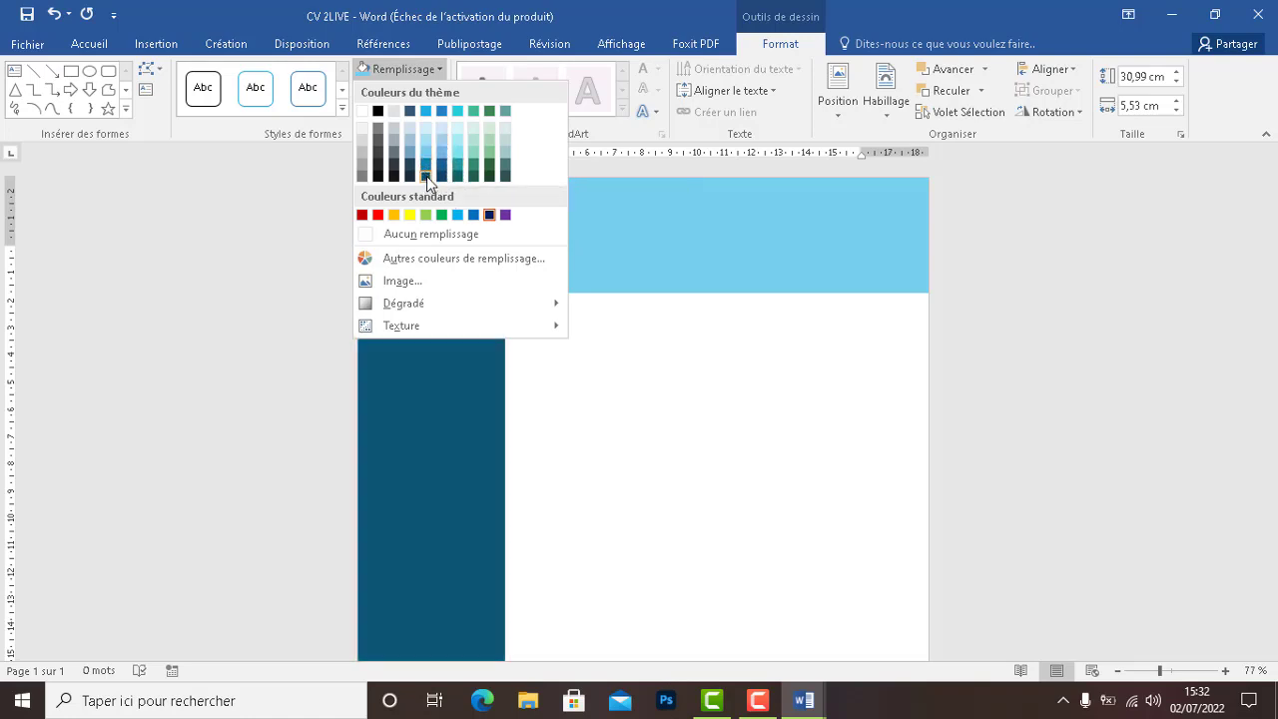
{"action": "left_click", "coordinate": [432, 168]}
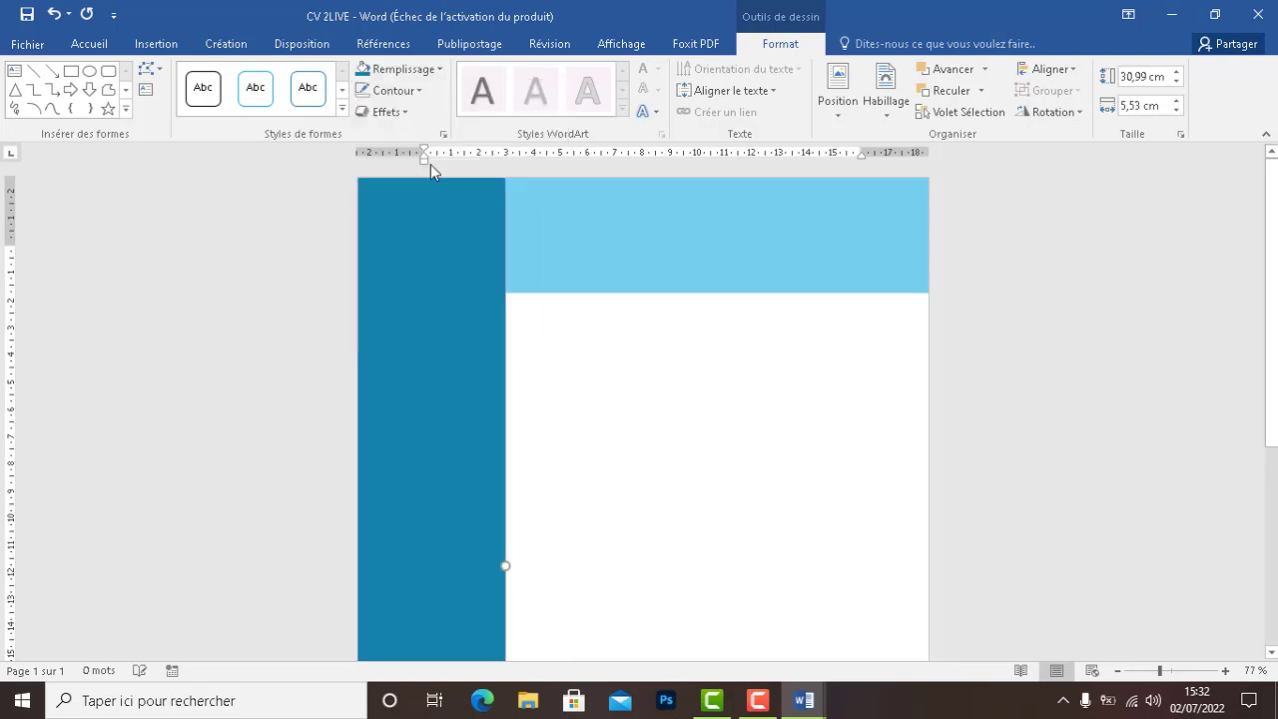
{"action": "left_click", "coordinate": [616, 386]}
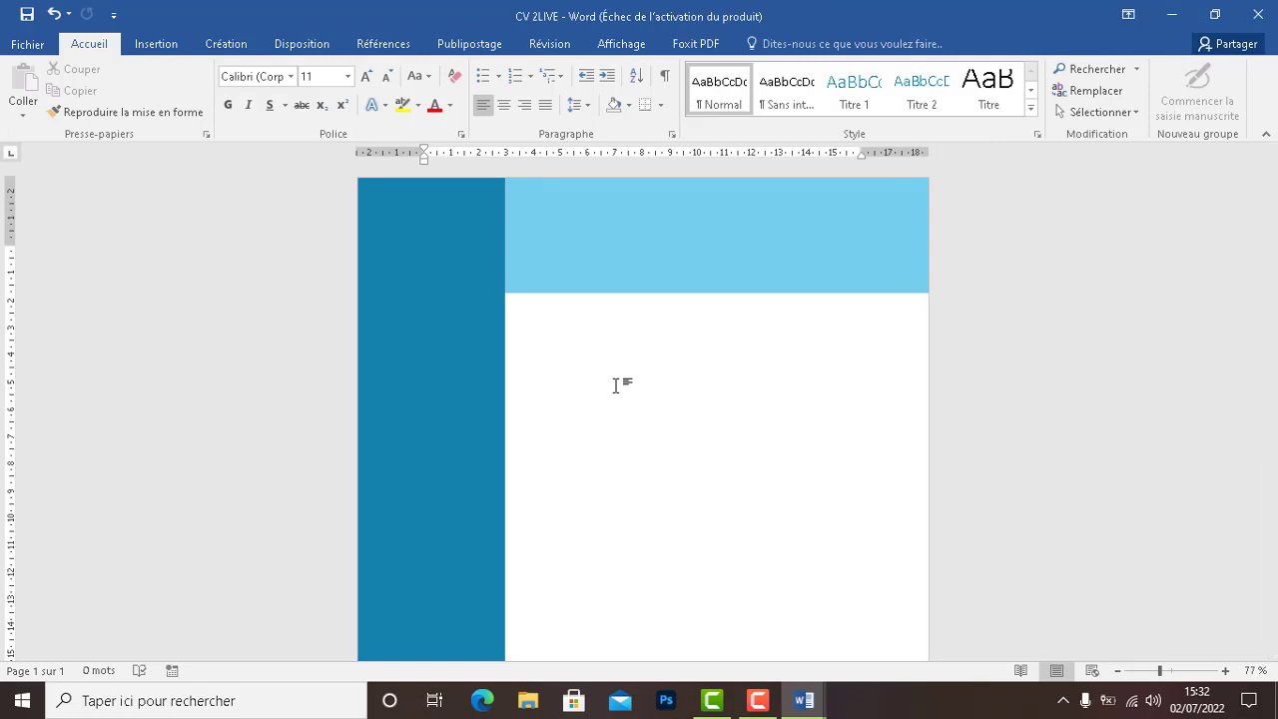
{"action": "left_click", "coordinate": [626, 240]}
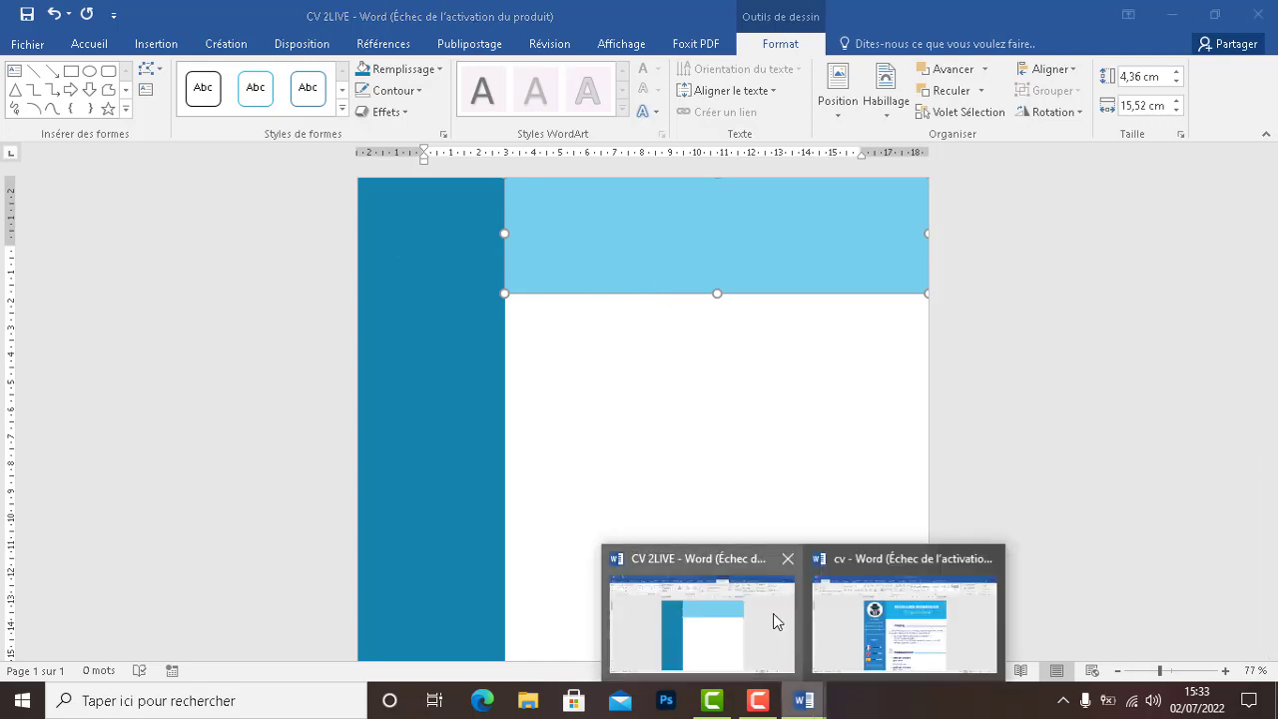
In the finished cv document, select the header lines: the candidate's name and 'Délégué Médical'
{"action": "left_click", "coordinate": [806, 692]}
{"action": "left_click", "coordinate": [914, 613]}
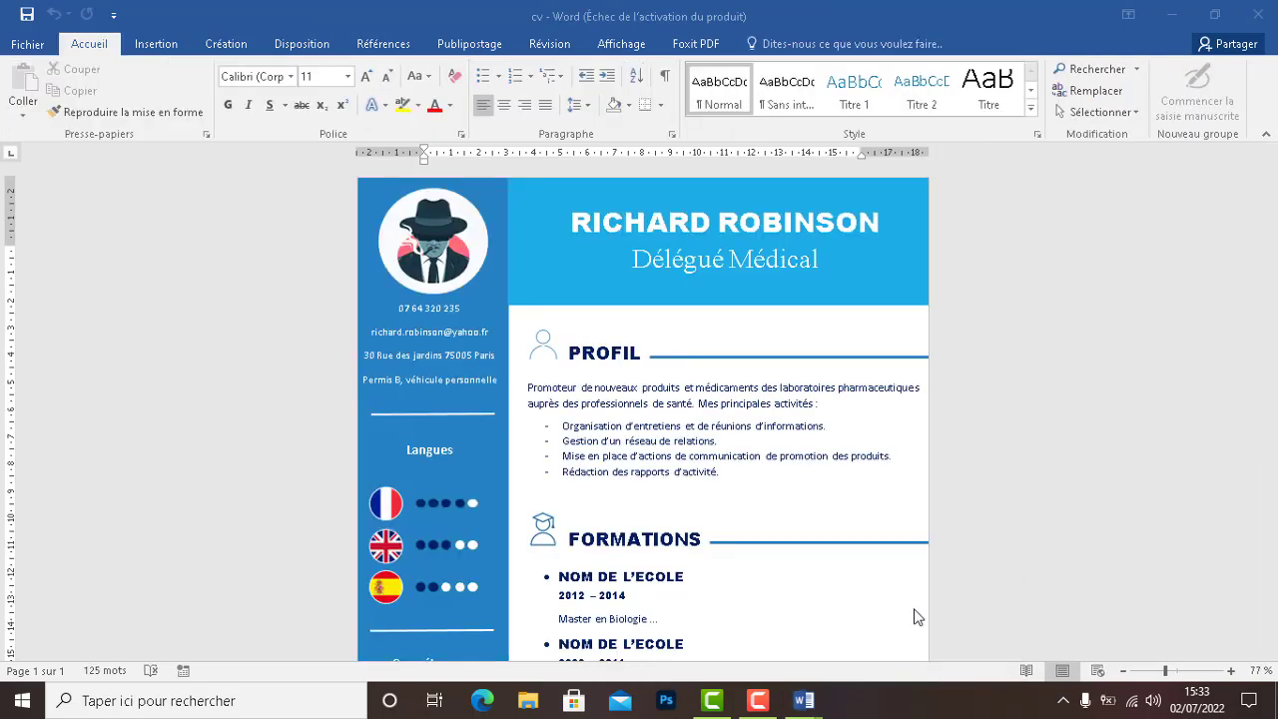
{"action": "left_click", "coordinate": [815, 222]}
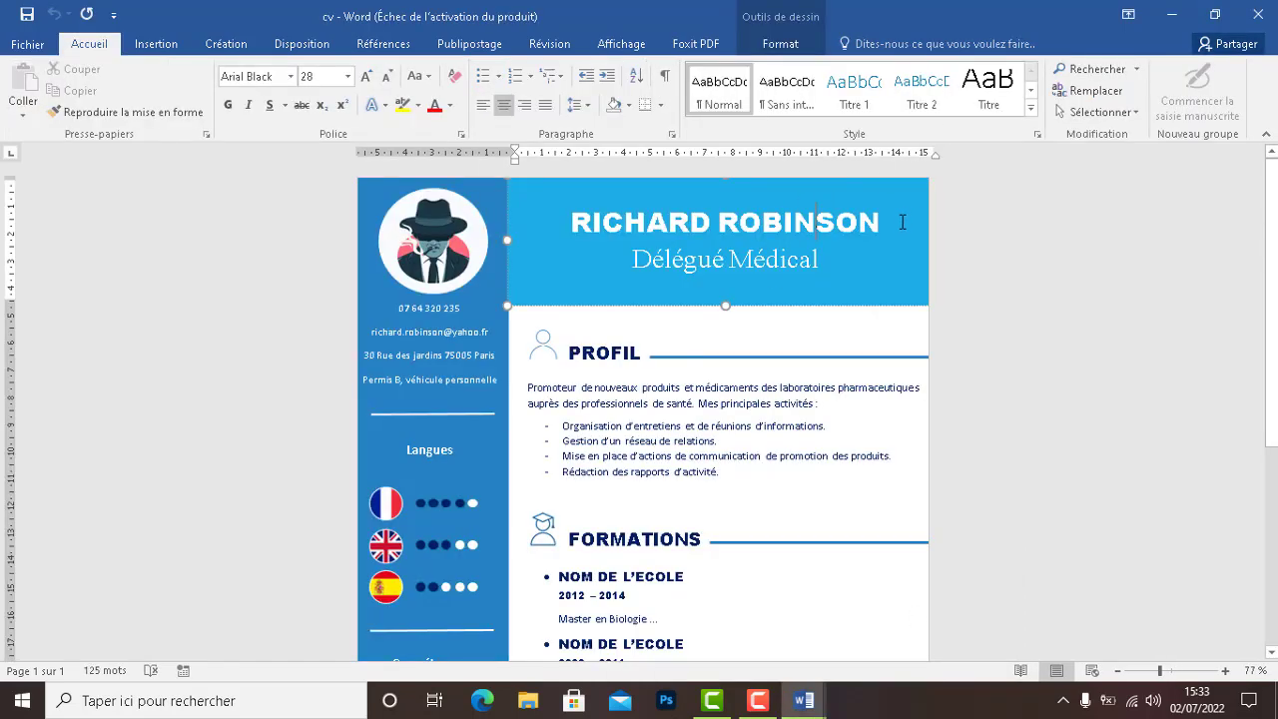
{"action": "left_click_drag", "start_coordinate": [903, 221], "coordinate": [795, 223]}
{"action": "left_click", "coordinate": [814, 258]}
{"action": "left_click_drag", "start_coordinate": [844, 264], "coordinate": [535, 198]}
{"action": "key", "text": "ctrl+c"}
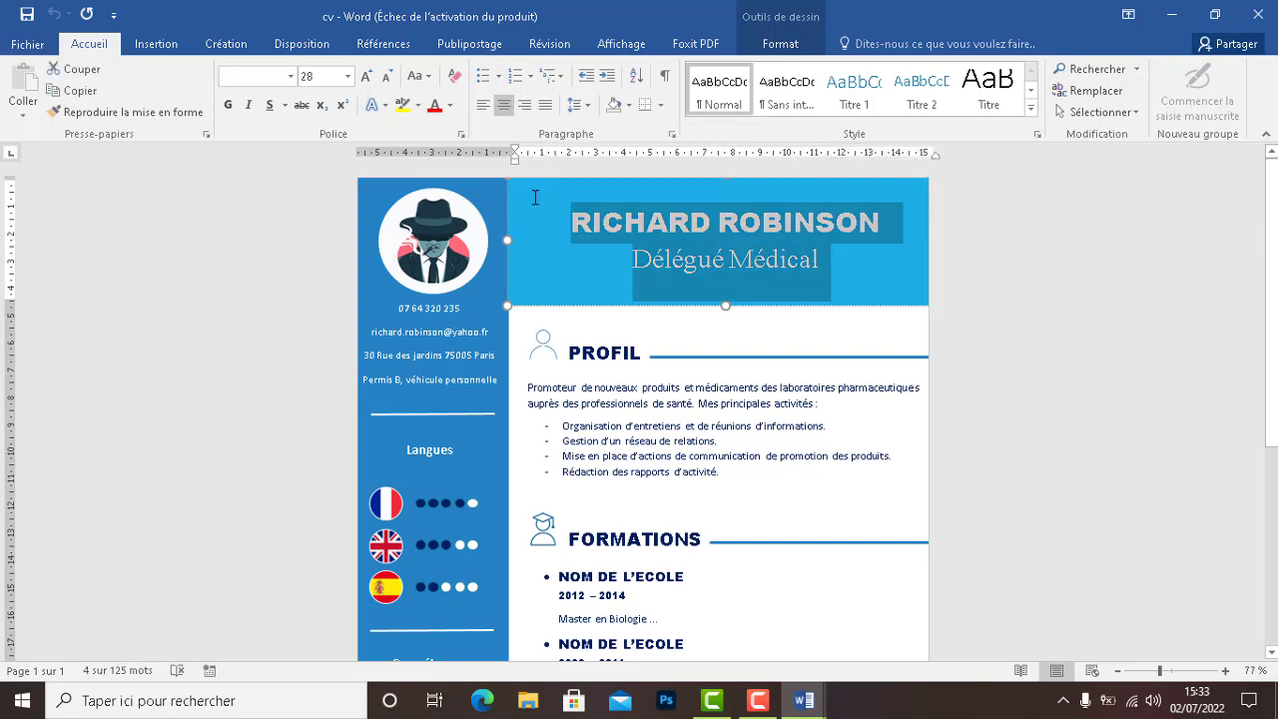
Paste the name and 'Délégué Médical' title into CV 2LIVE's light-blue header rectangle
{"action": "left_click", "coordinate": [1171, 16]}
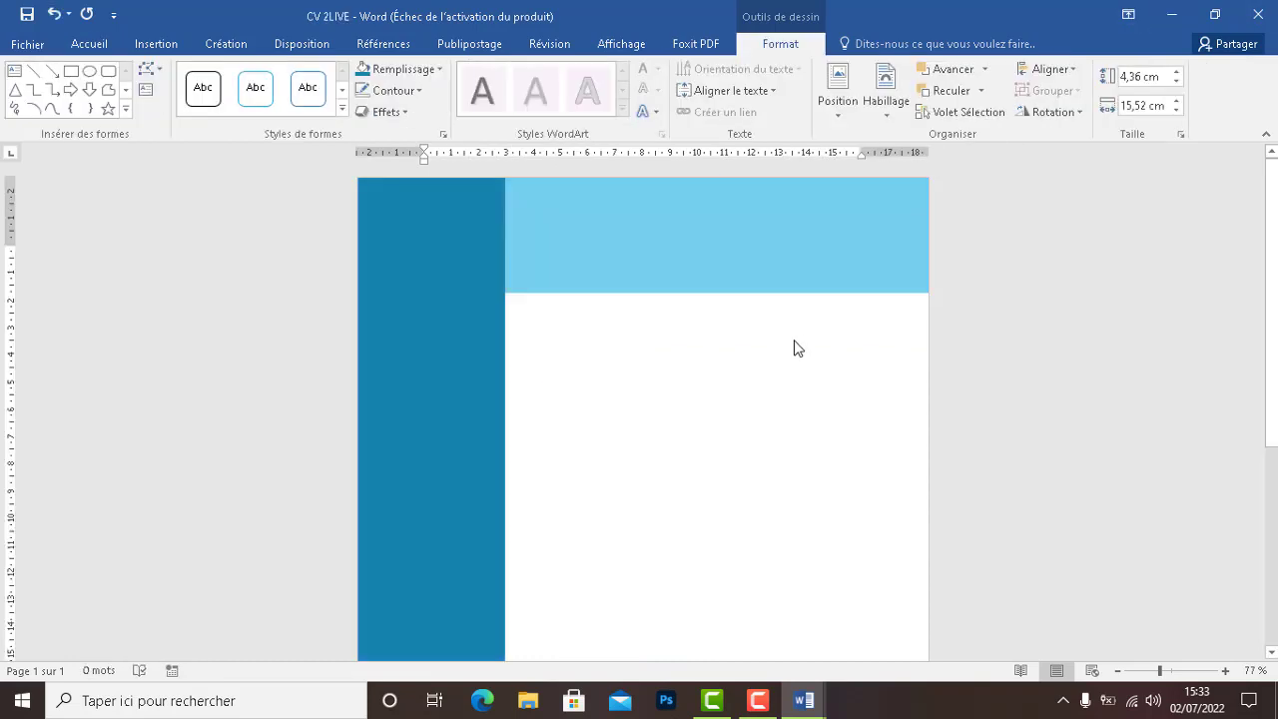
{"action": "left_click", "coordinate": [764, 205]}
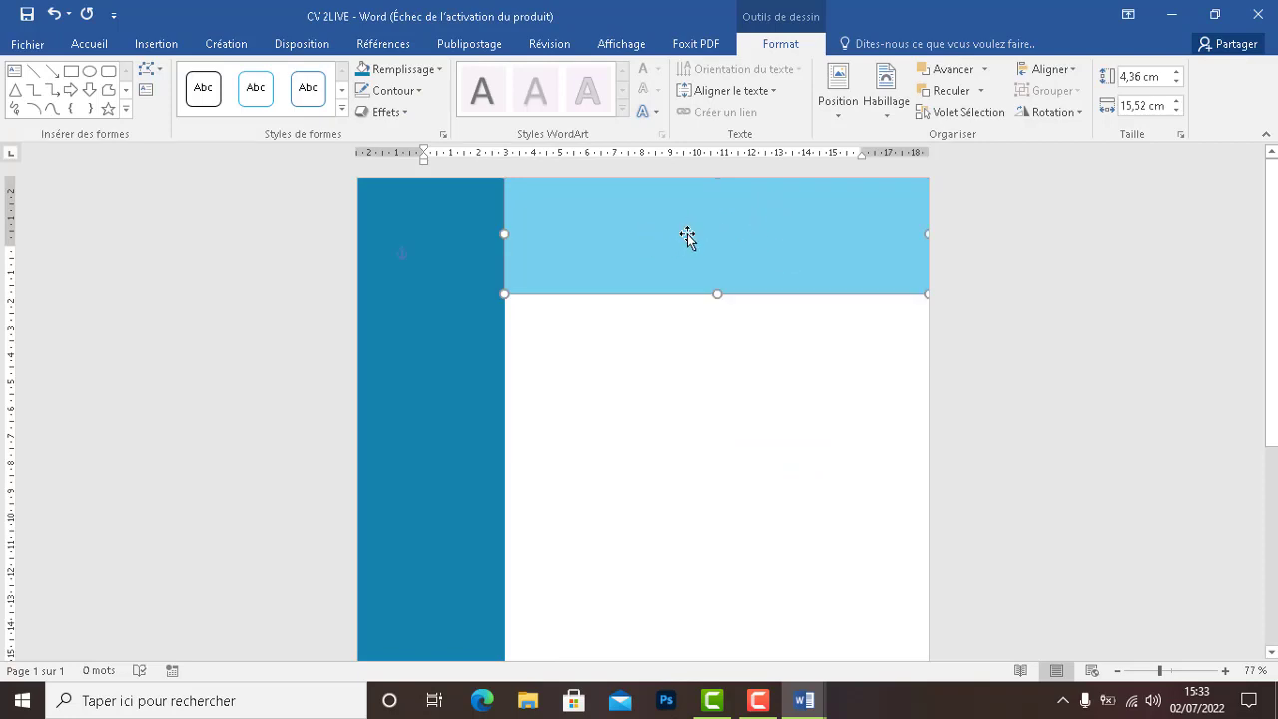
{"action": "type", "text": "Kjhkjhkjhk"}
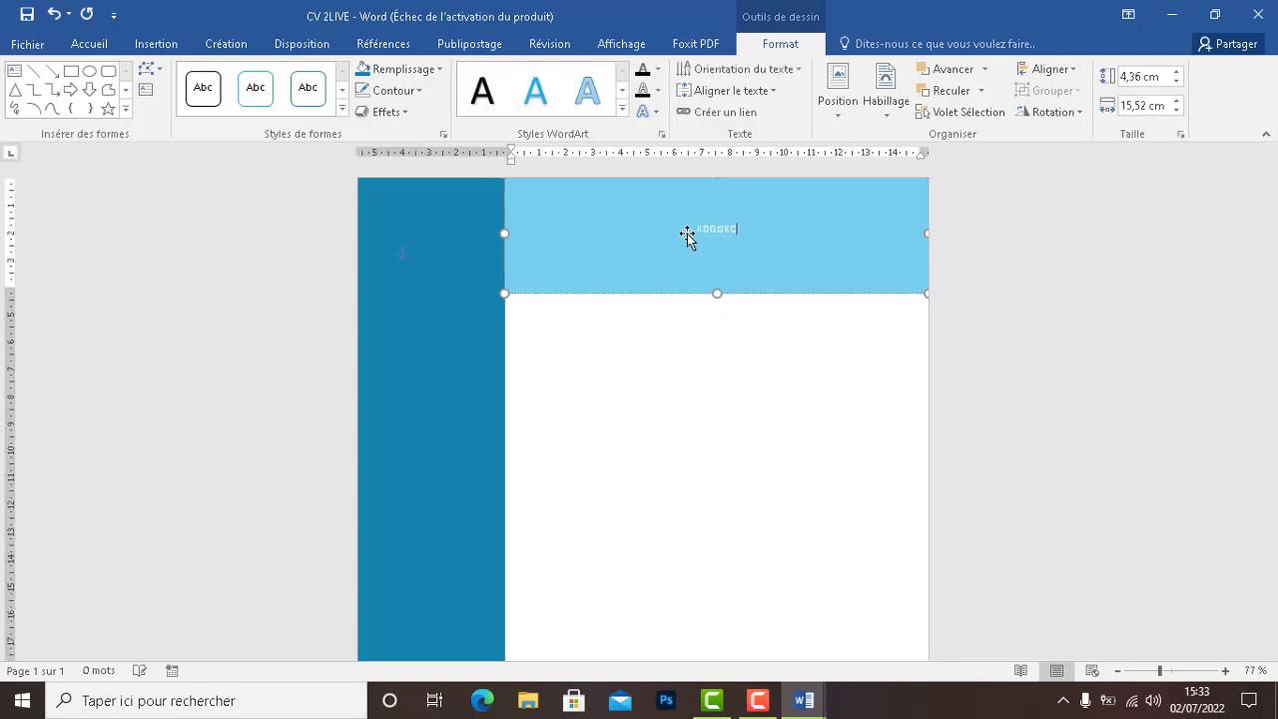
{"action": "key", "text": "BackSpace"}
{"action": "key", "text": "BackSpace"}
{"action": "key", "text": "BackSpace"}
{"action": "key", "text": "BackSpace"}
{"action": "key", "text": "BackSpace"}
{"action": "key", "text": "BackSpace"}
{"action": "key", "text": "BackSpace"}
{"action": "key", "text": "BackSpace"}
{"action": "key", "text": "BackSpace"}
{"action": "key", "text": "BackSpace"}
{"action": "key", "text": "ctrl+v"}
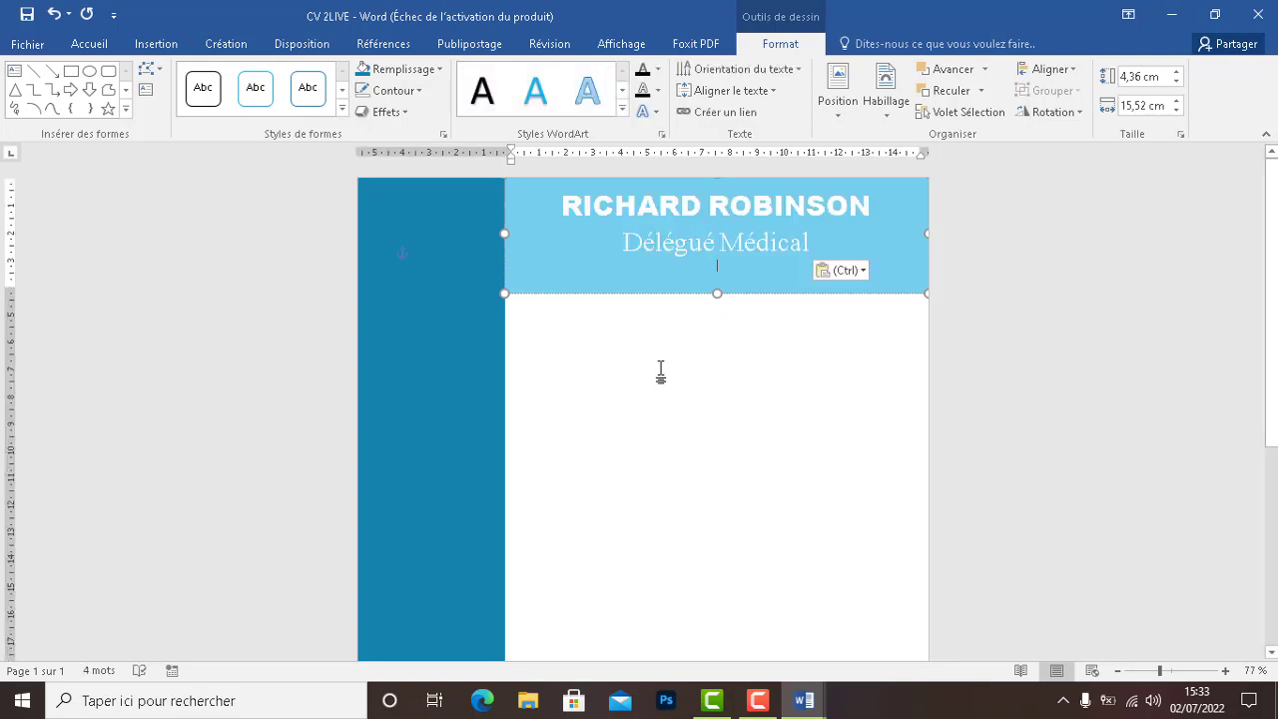
{"action": "left_click", "coordinate": [660, 371]}
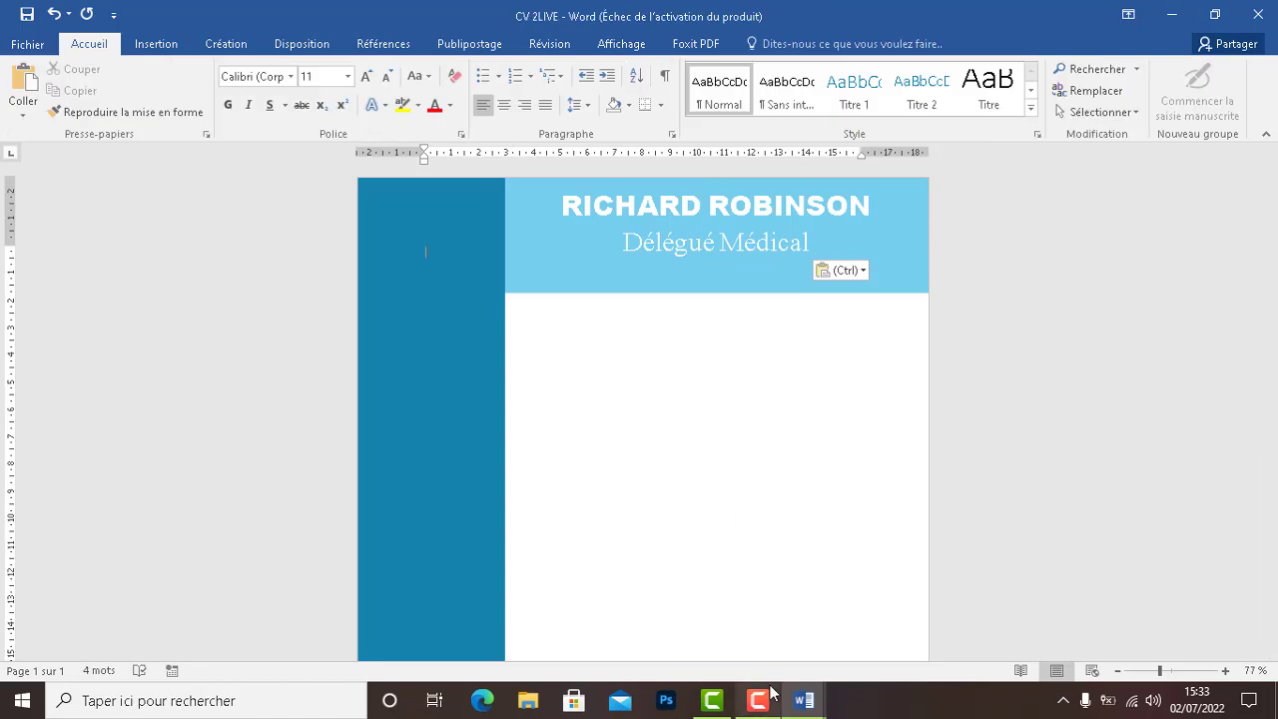
Compare with the cv document, then select both pasted header lines in CV 2LIVE
{"action": "left_click", "coordinate": [804, 702]}
{"action": "left_click", "coordinate": [857, 616]}
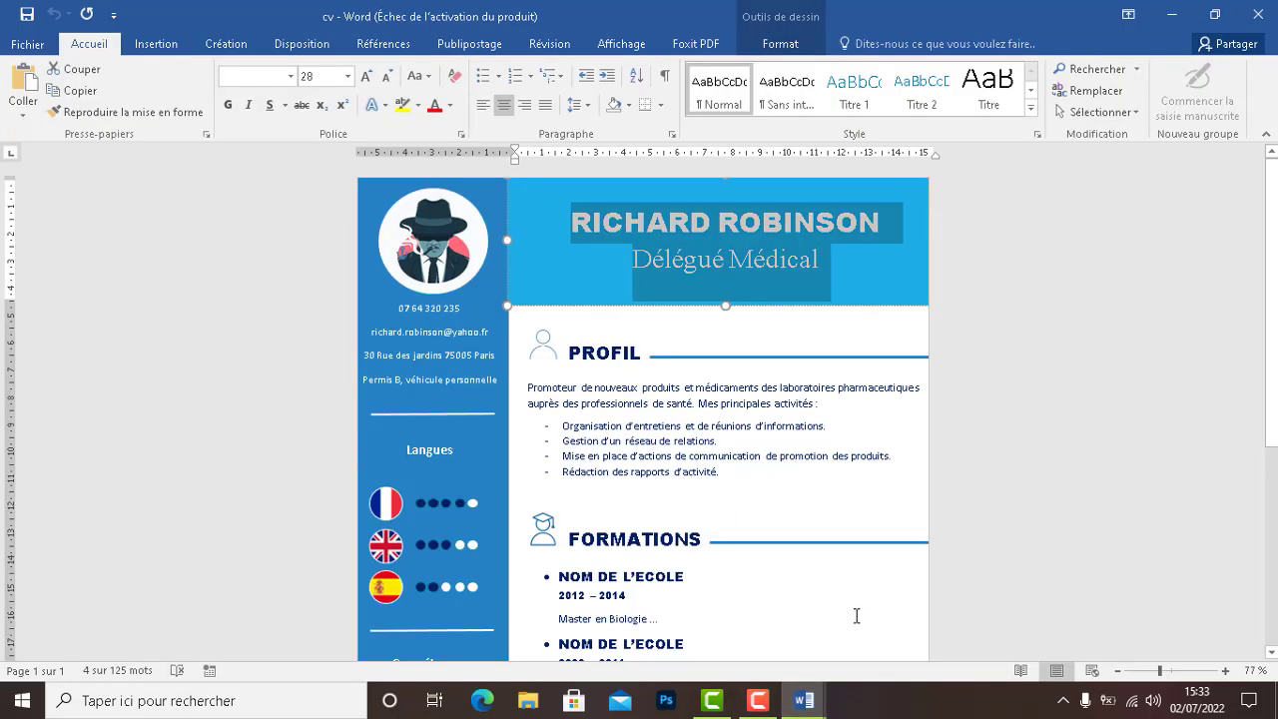
{"action": "mouse_move", "coordinate": [784, 703]}
{"action": "left_click", "coordinate": [736, 646]}
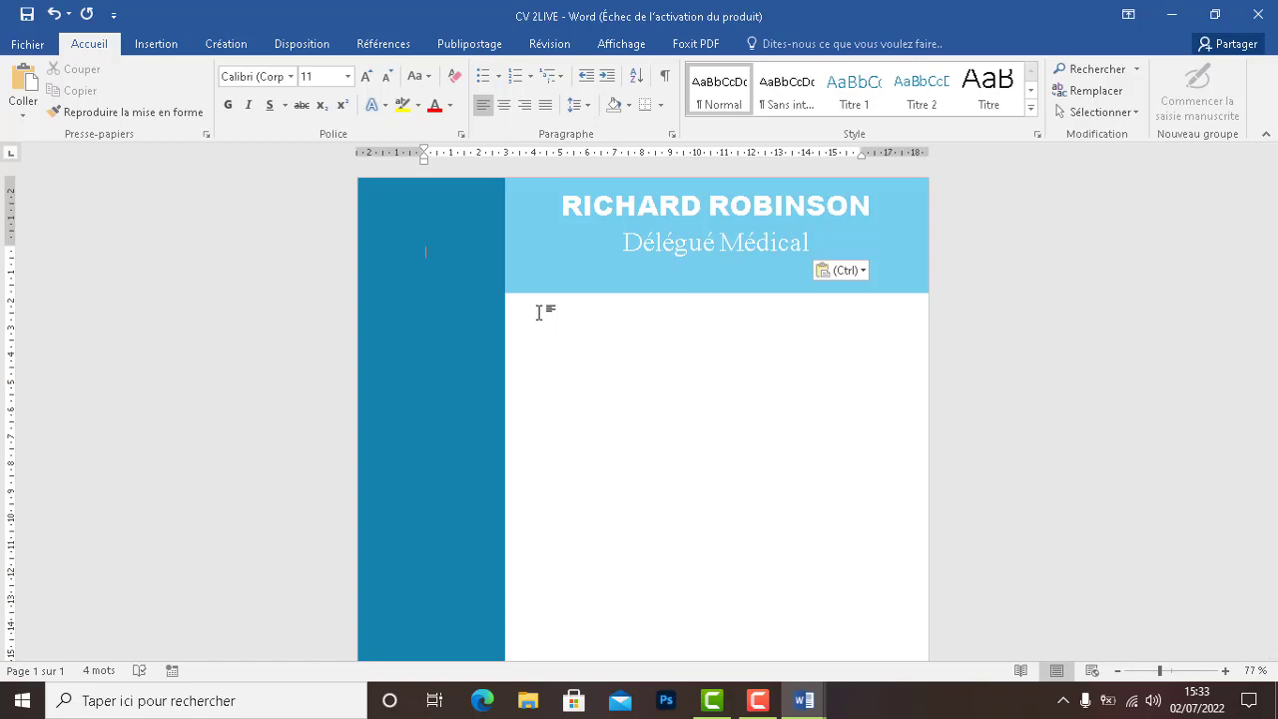
{"action": "left_click", "coordinate": [689, 240]}
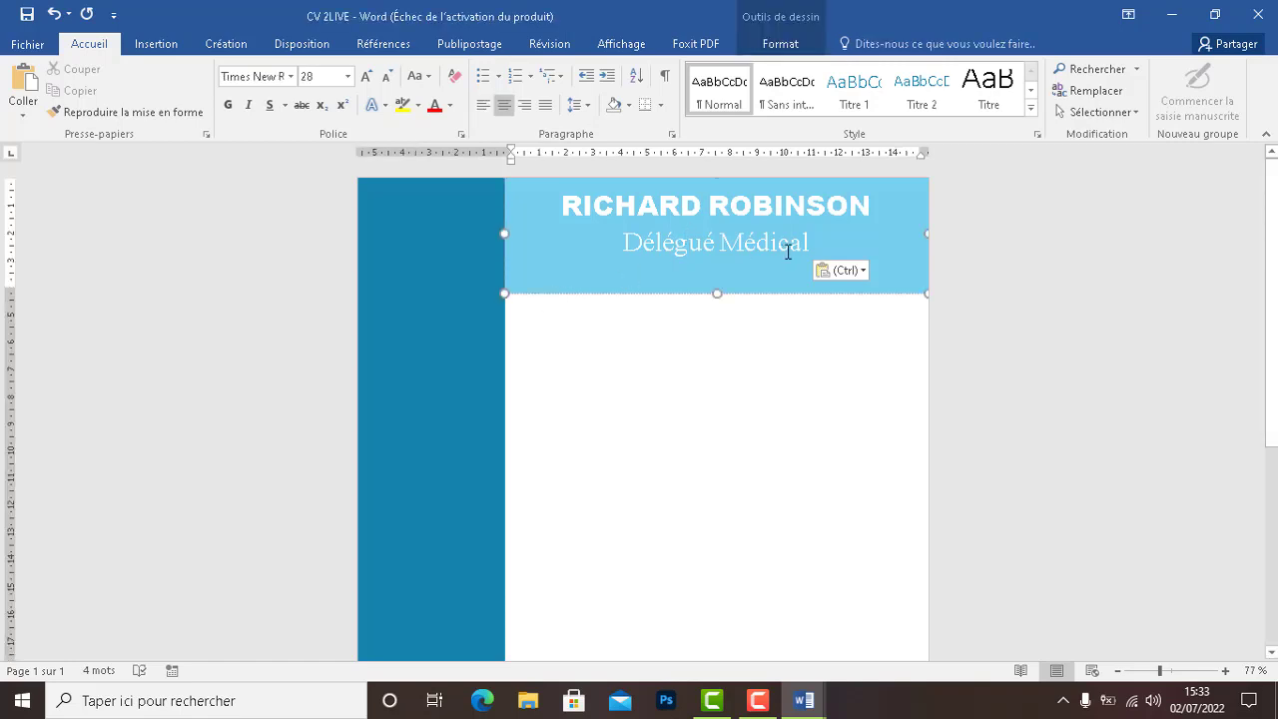
{"action": "left_click_drag", "start_coordinate": [809, 243], "coordinate": [584, 216]}
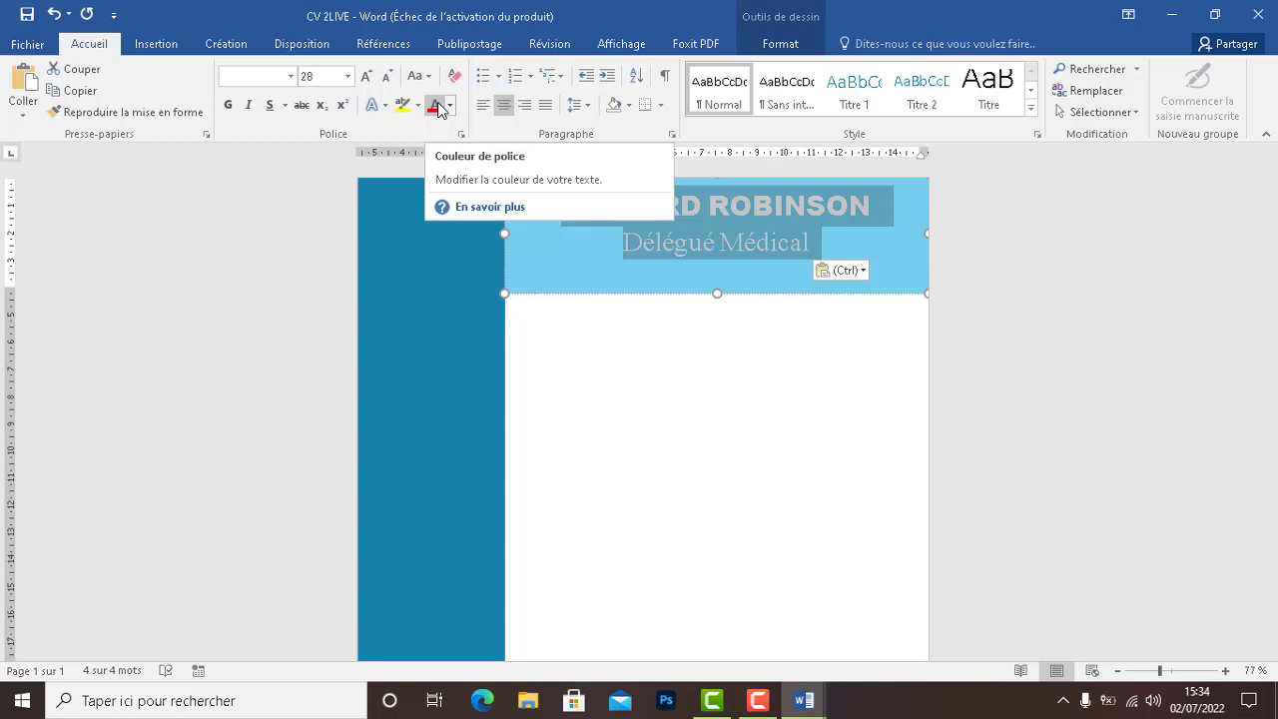
Leave line spacing unchanged and raise the header text box's bottom edge slightly
{"action": "left_click", "coordinate": [582, 108]}
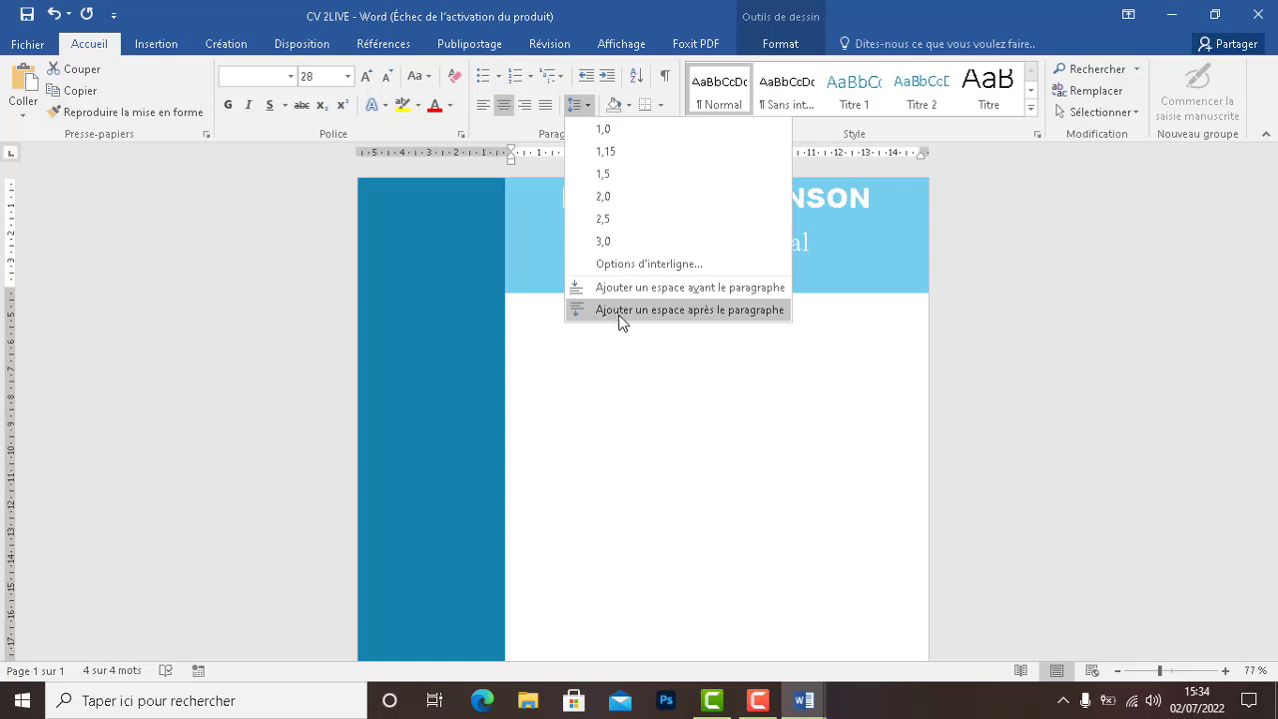
{"action": "left_click", "coordinate": [731, 424]}
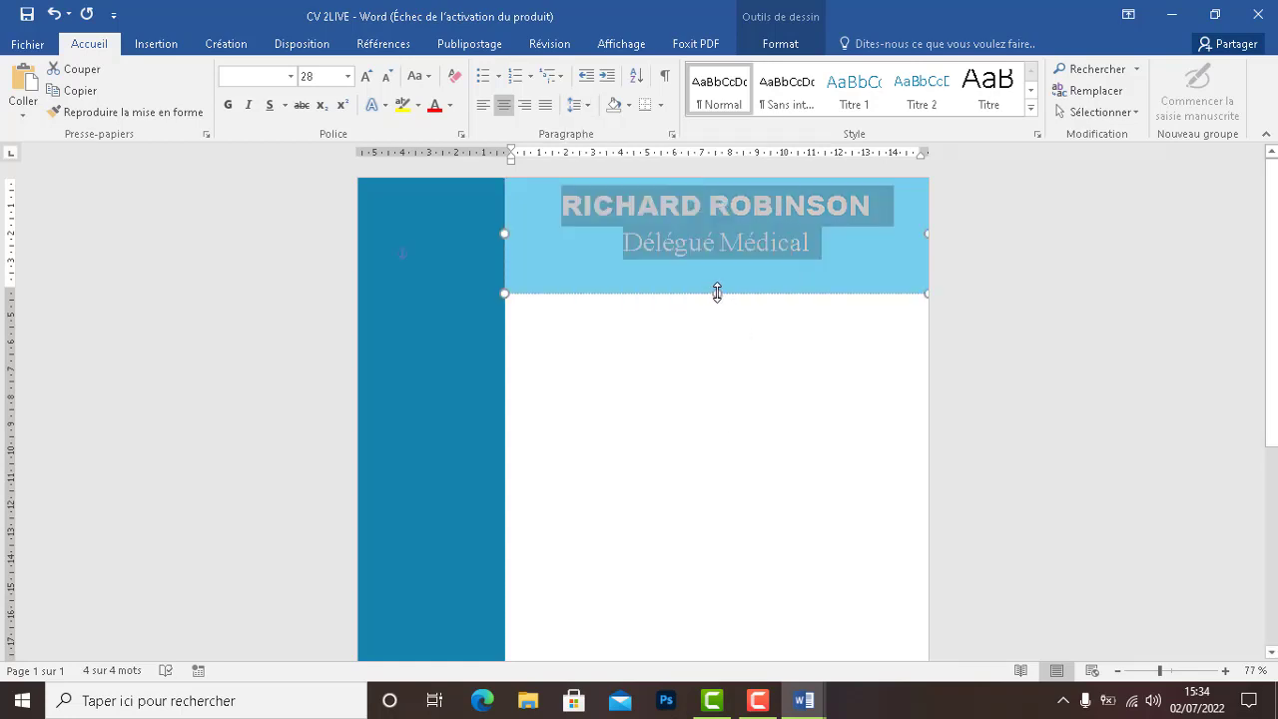
{"action": "left_click_drag", "start_coordinate": [718, 293], "coordinate": [718, 286]}
{"action": "left_click", "coordinate": [711, 326]}
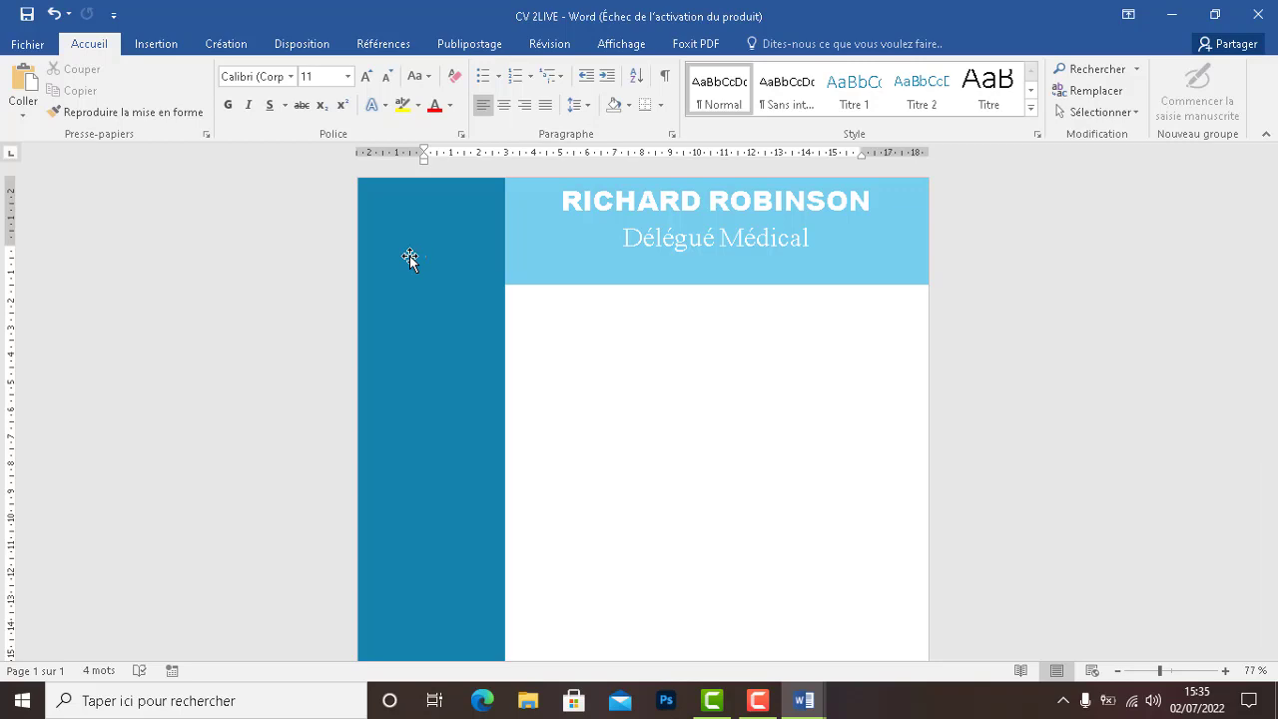
Insert the 'photo cv' picture from the Desktop onto the page, then delete it again
{"action": "left_click", "coordinate": [148, 46]}
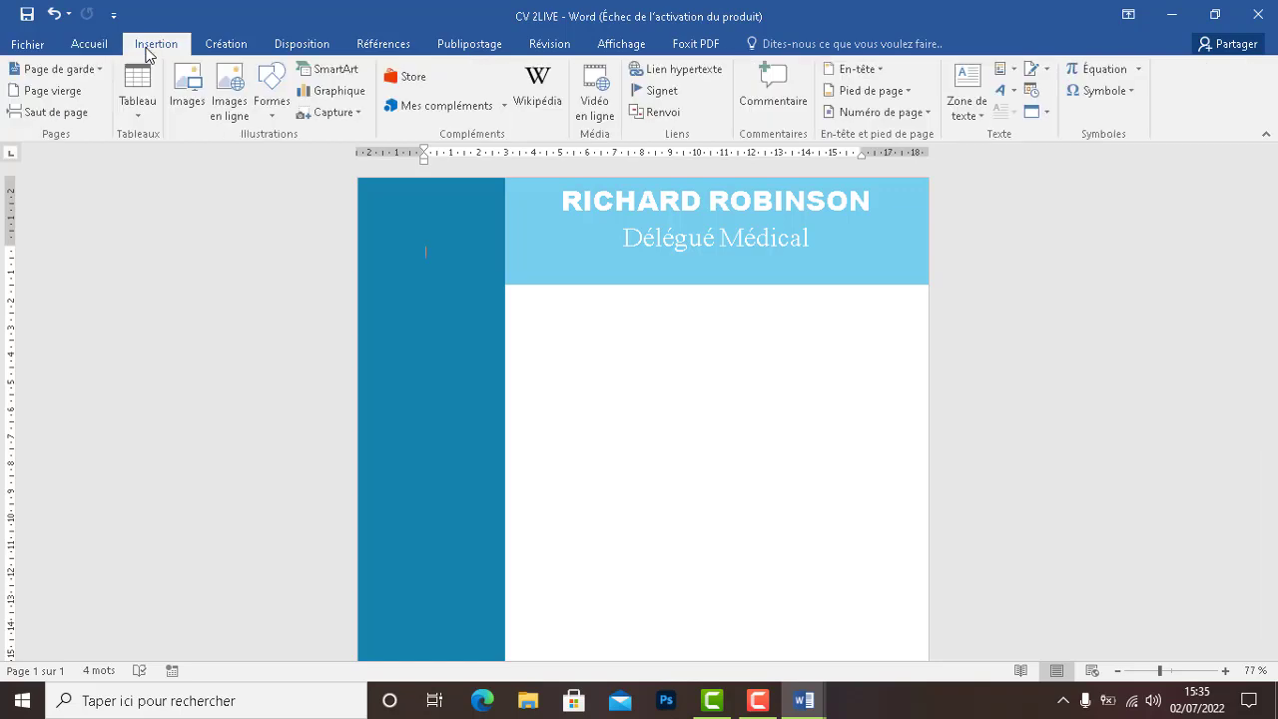
{"action": "left_click", "coordinate": [194, 120]}
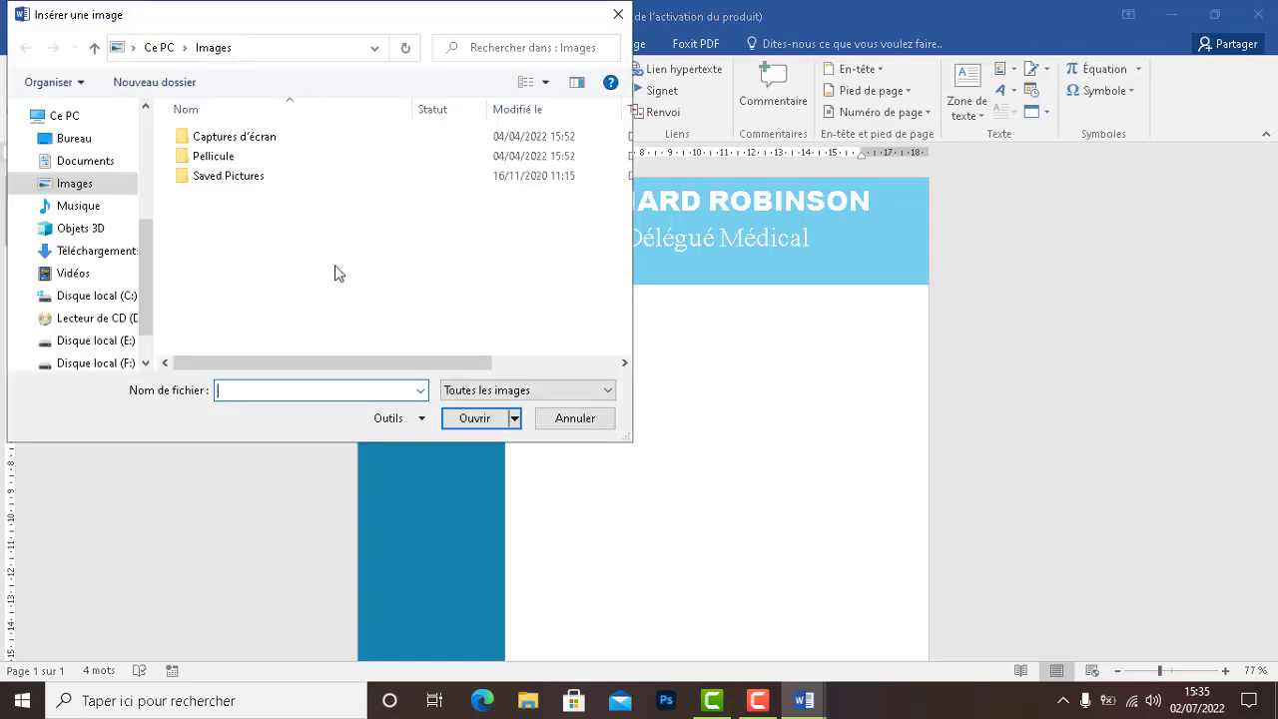
{"action": "left_click", "coordinate": [120, 139]}
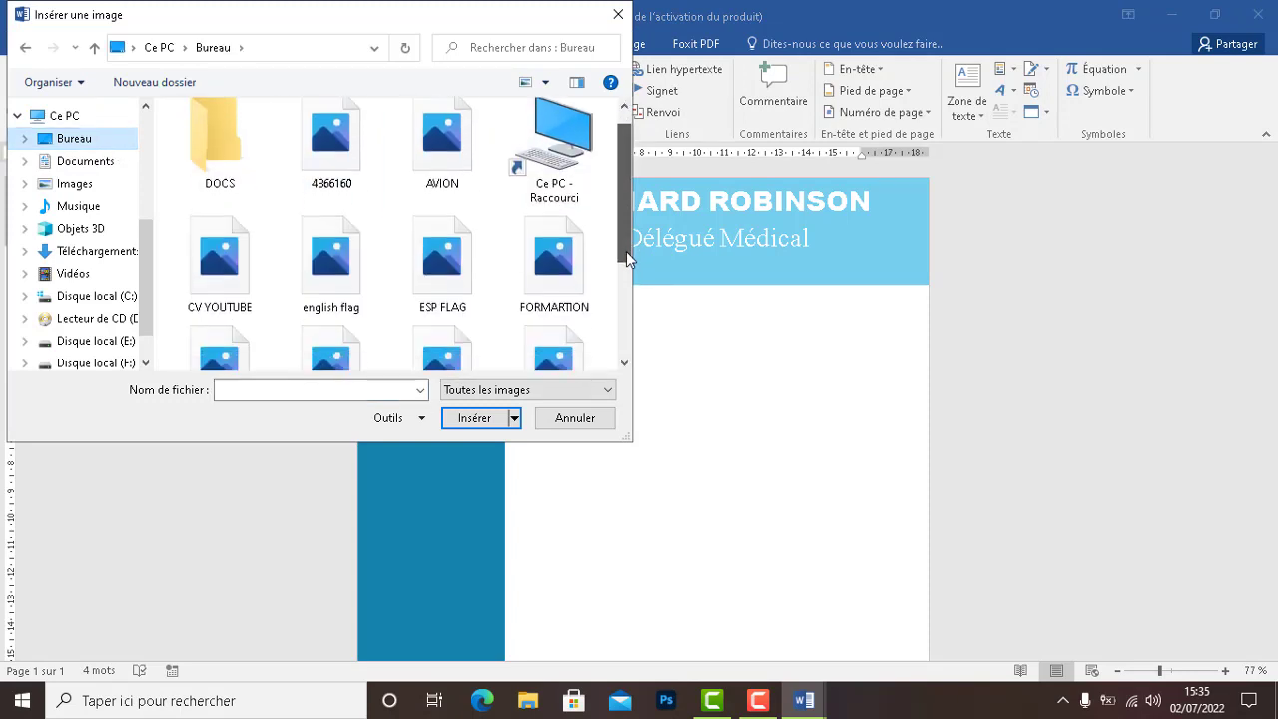
{"action": "left_click_drag", "start_coordinate": [626, 251], "coordinate": [634, 334]}
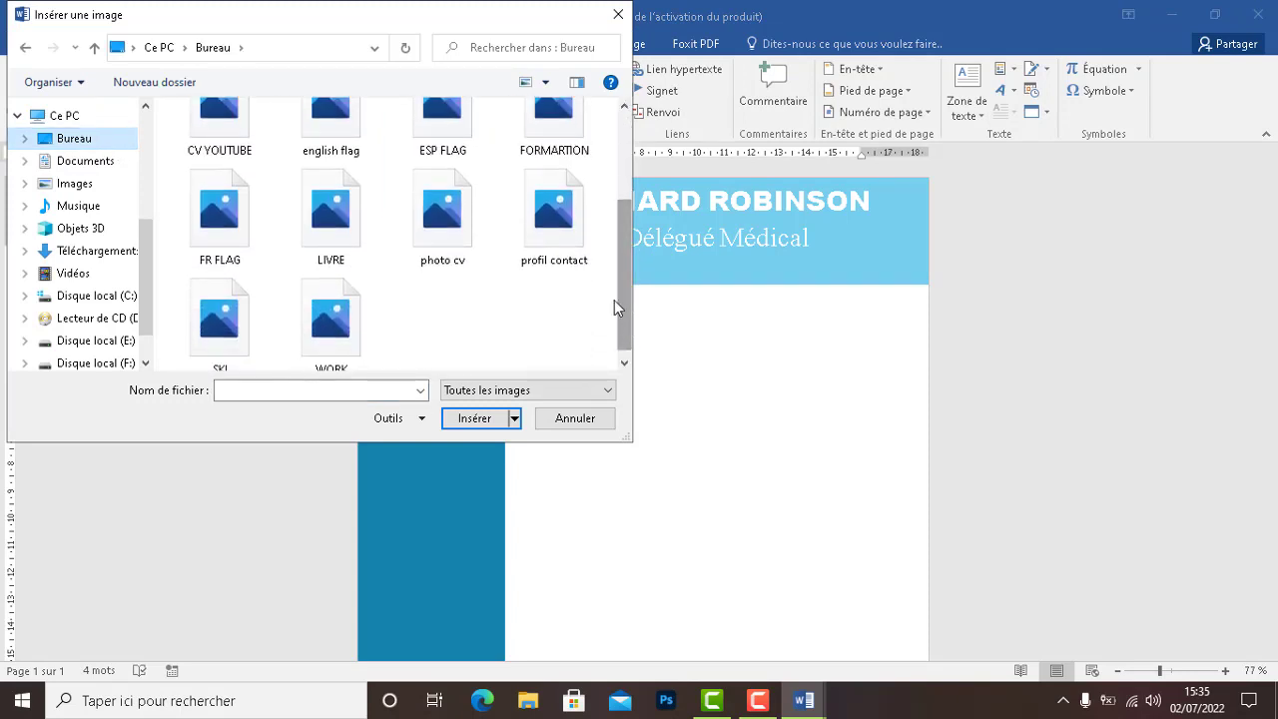
{"action": "left_click", "coordinate": [447, 220]}
{"action": "left_click", "coordinate": [455, 420]}
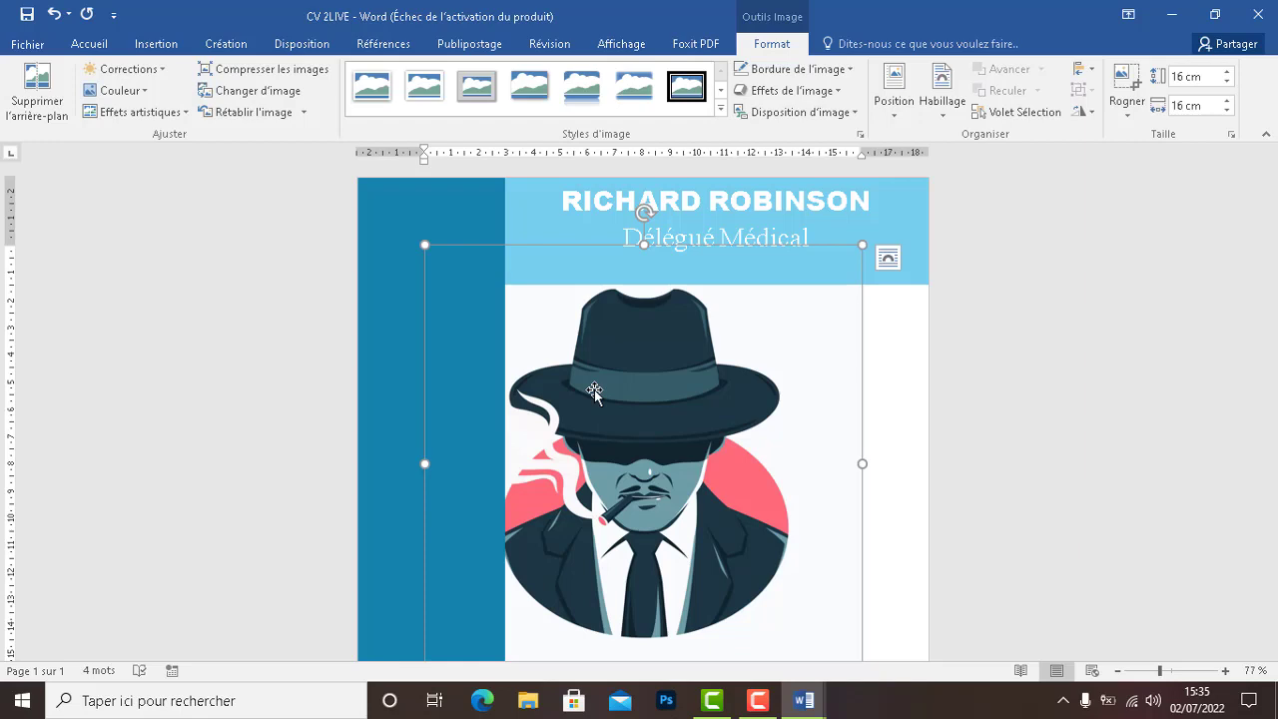
{"action": "key", "text": "Delete"}
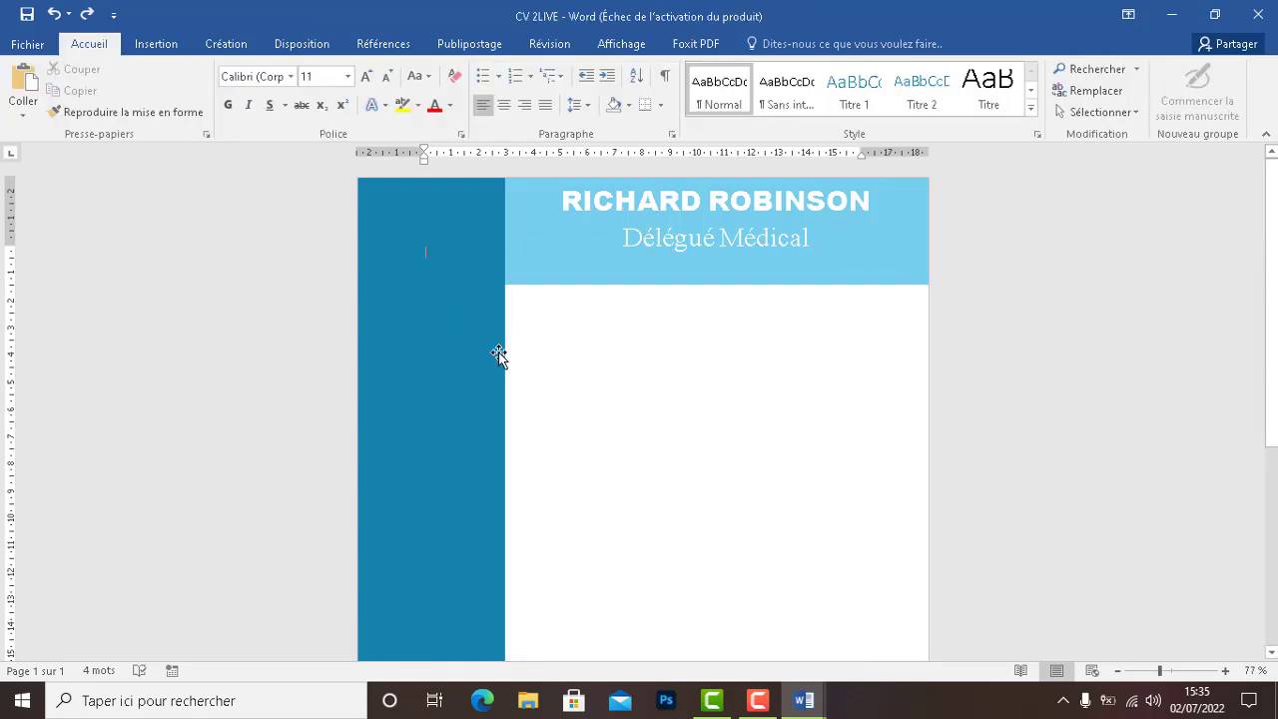
Draw a 3,5 × 3,6 cm oval at the sidebar's top, nudge it into place, and show its Remplissage colours
{"action": "left_click", "coordinate": [141, 46]}
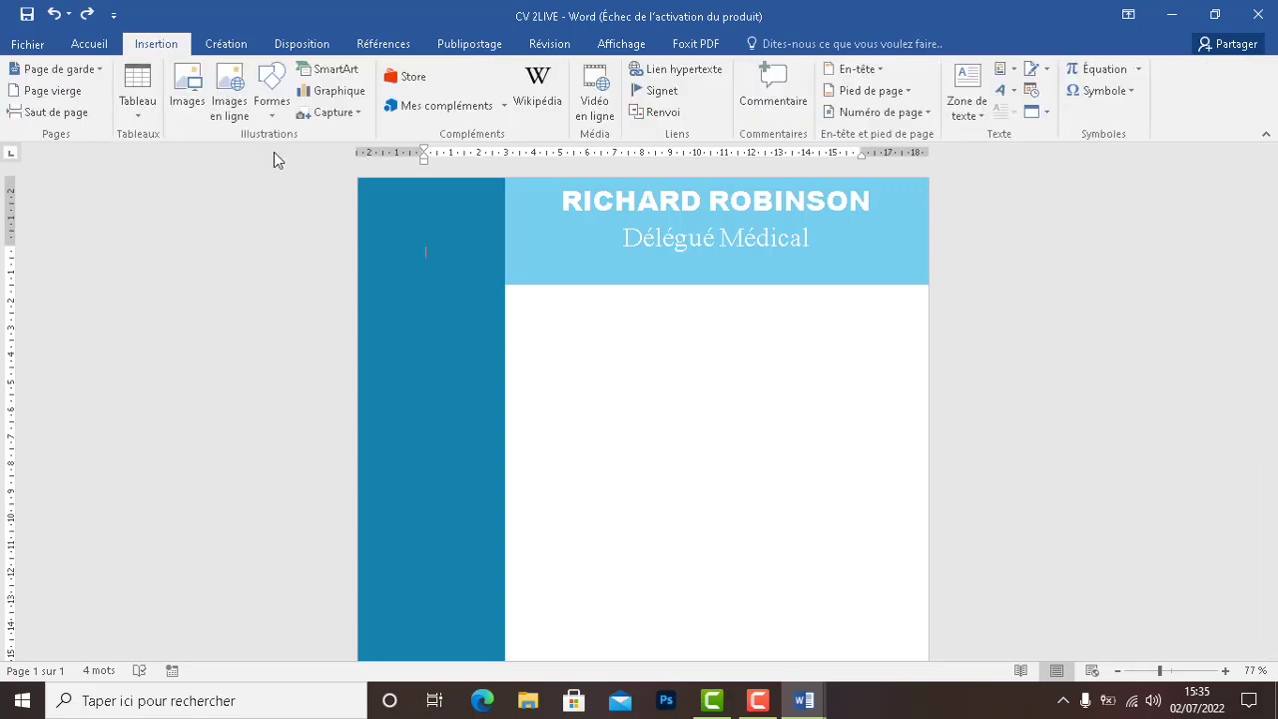
{"action": "left_click", "coordinate": [271, 108]}
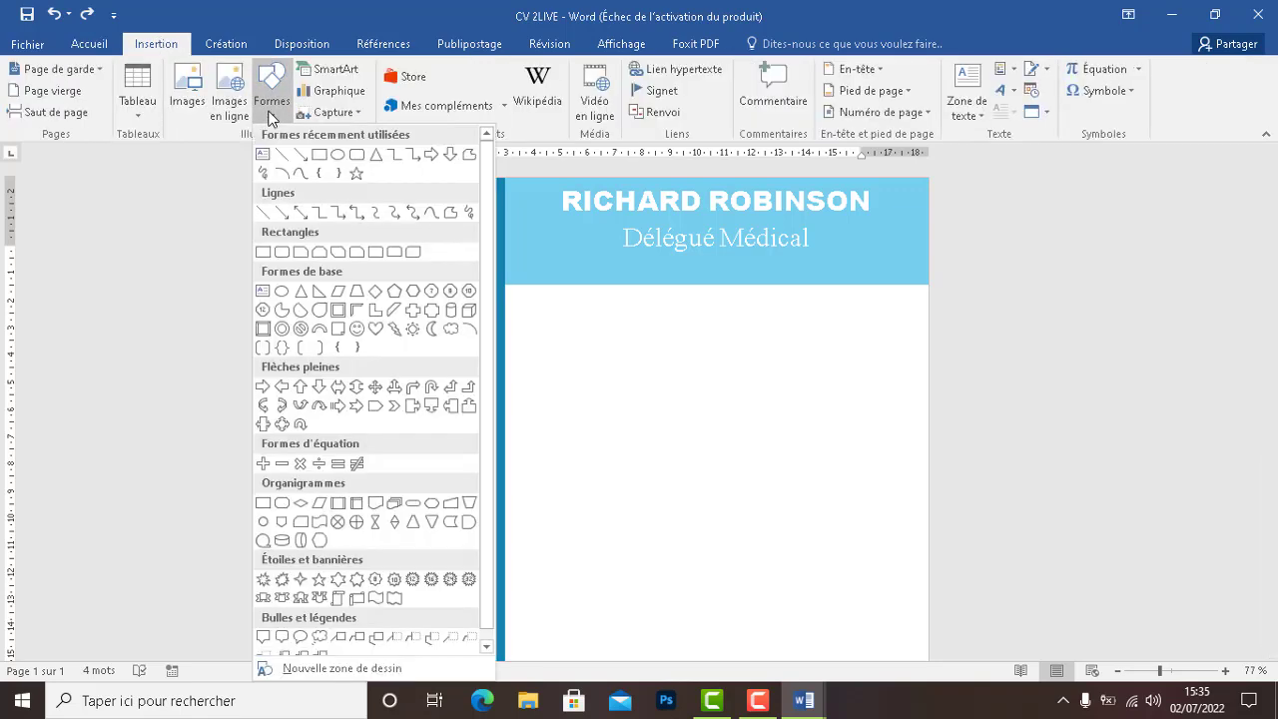
{"action": "left_click", "coordinate": [337, 157]}
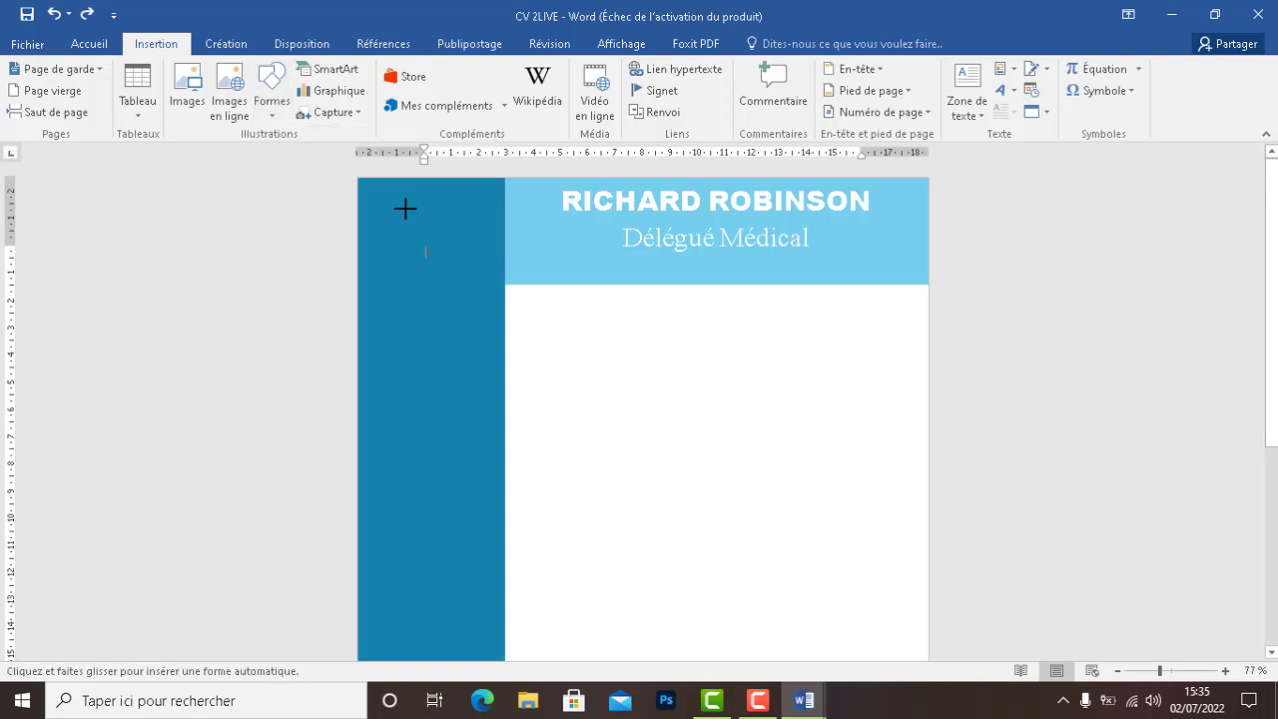
{"action": "mouse_move", "coordinate": [463, 207]}
{"action": "left_mouse_down"}
{"action": "mouse_move", "coordinate": [370, 320]}
{"action": "mouse_move", "coordinate": [366, 297]}
{"action": "mouse_move", "coordinate": [378, 302]}
{"action": "left_mouse_up"}
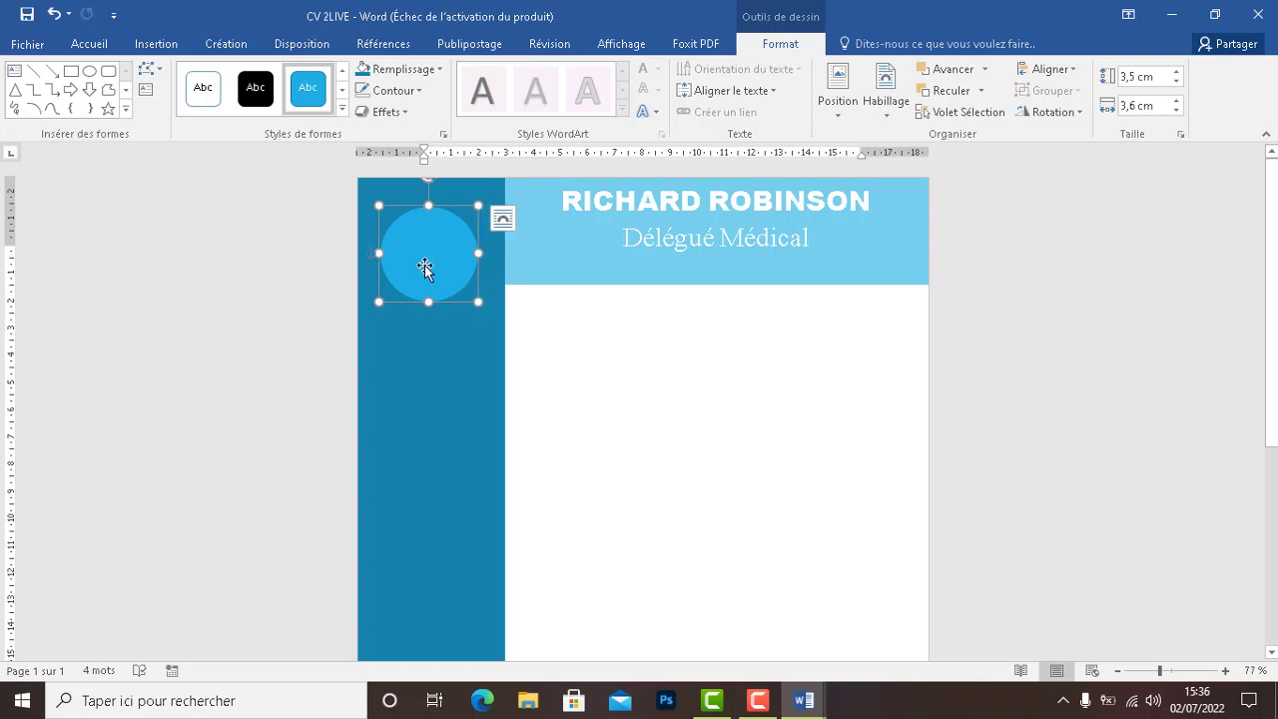
{"action": "left_click_drag", "start_coordinate": [425, 264], "coordinate": [424, 253]}
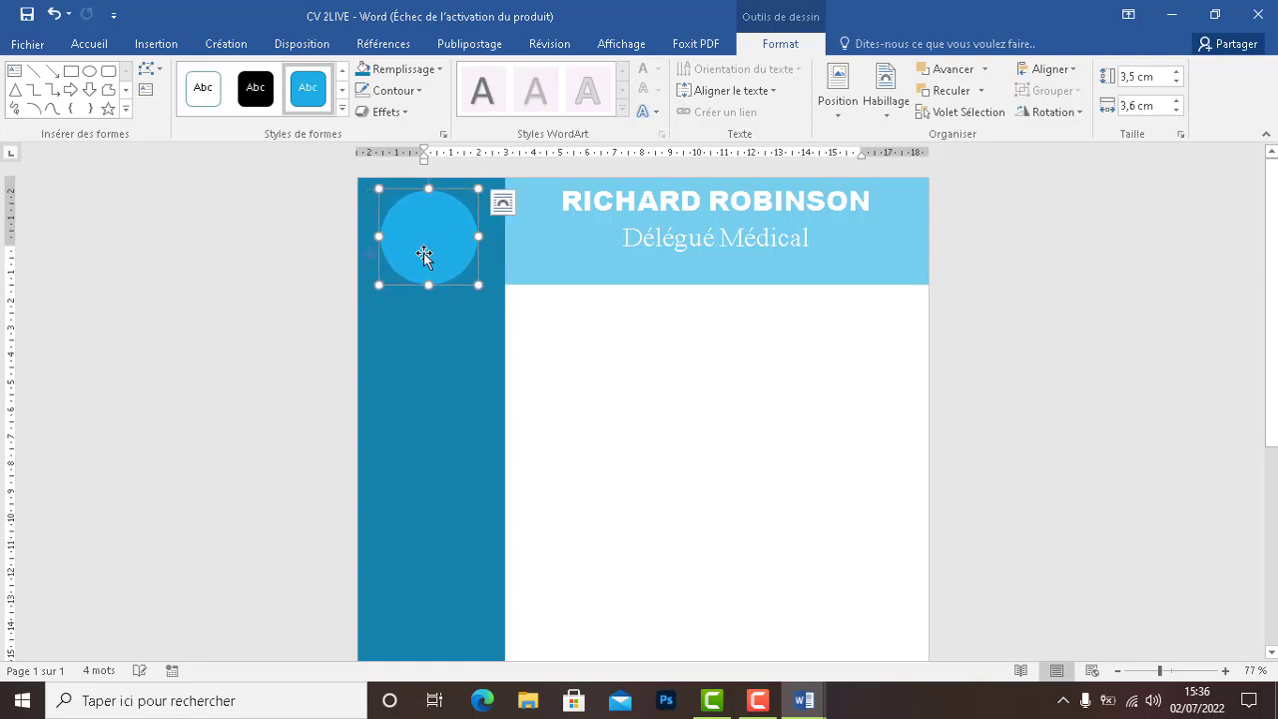
{"action": "left_click", "coordinate": [607, 399]}
{"action": "left_click", "coordinate": [425, 248]}
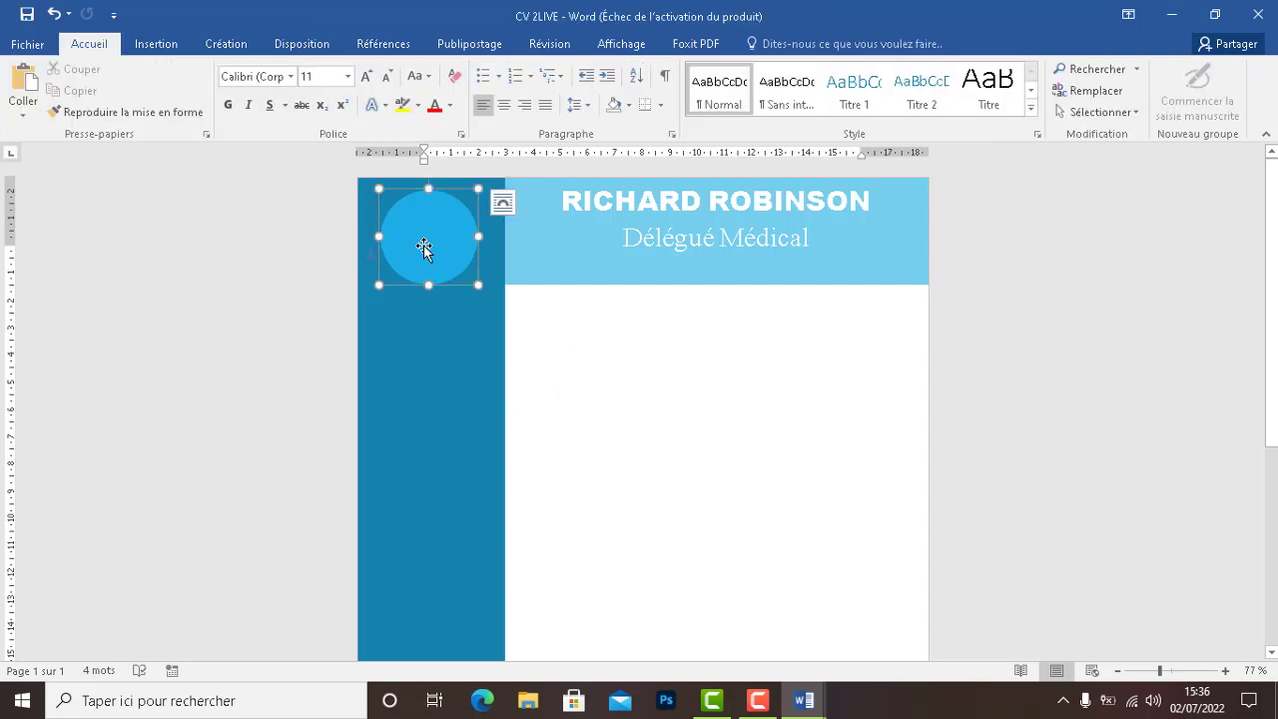
{"action": "left_click_drag", "start_coordinate": [425, 249], "coordinate": [426, 250]}
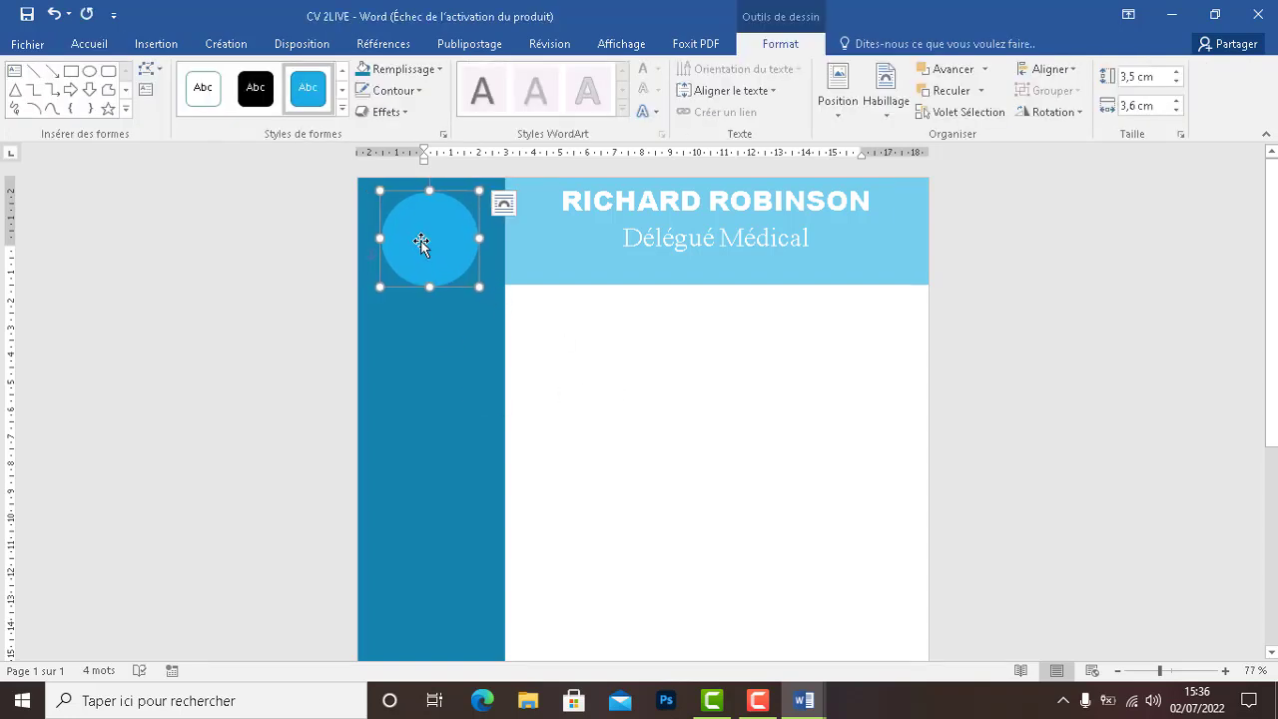
{"action": "right_click", "coordinate": [426, 249]}
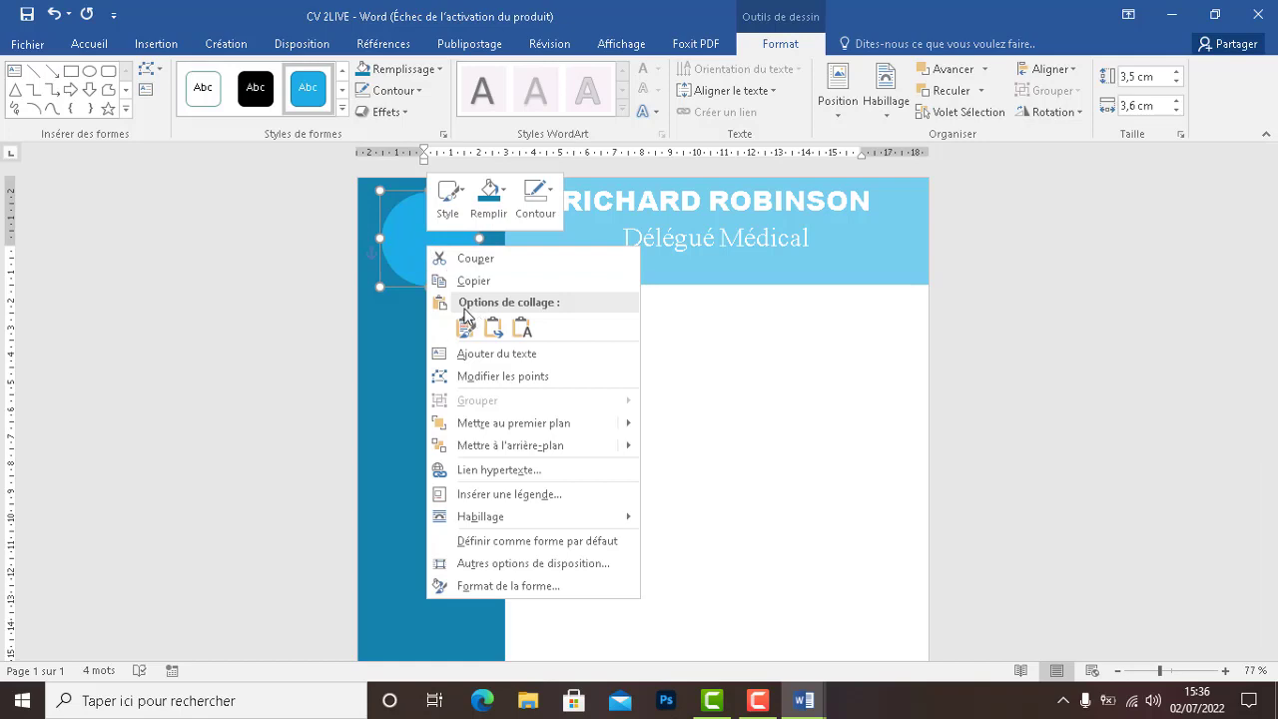
{"action": "left_click", "coordinate": [415, 216]}
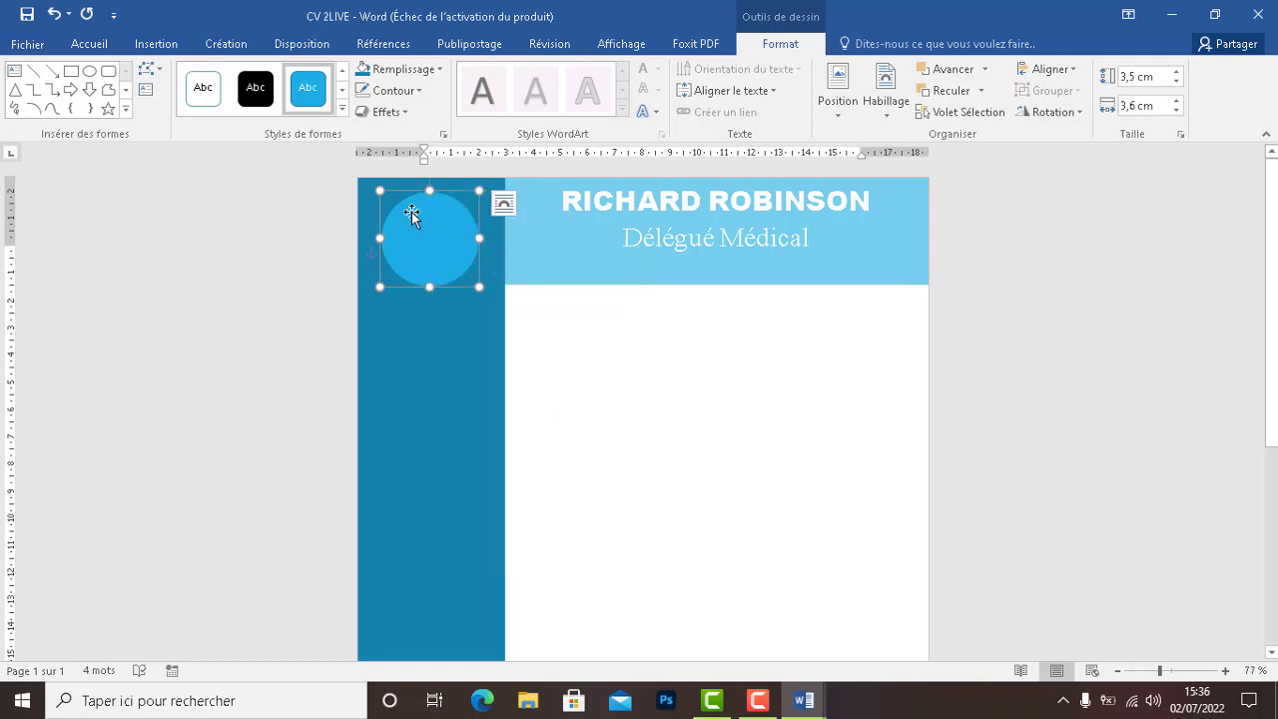
{"action": "left_click", "coordinate": [405, 70]}
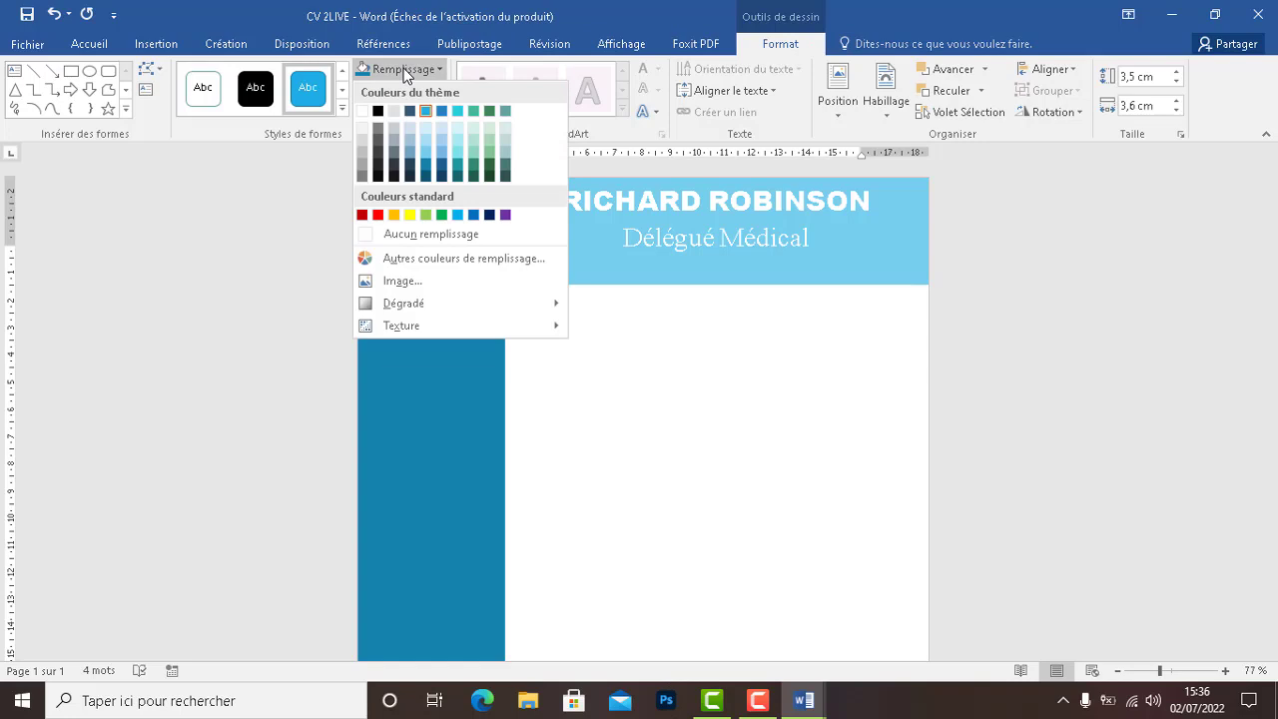
Give the circle a picture fill using 'photo cv' from the Bureau folder
{"action": "left_click", "coordinate": [402, 284]}
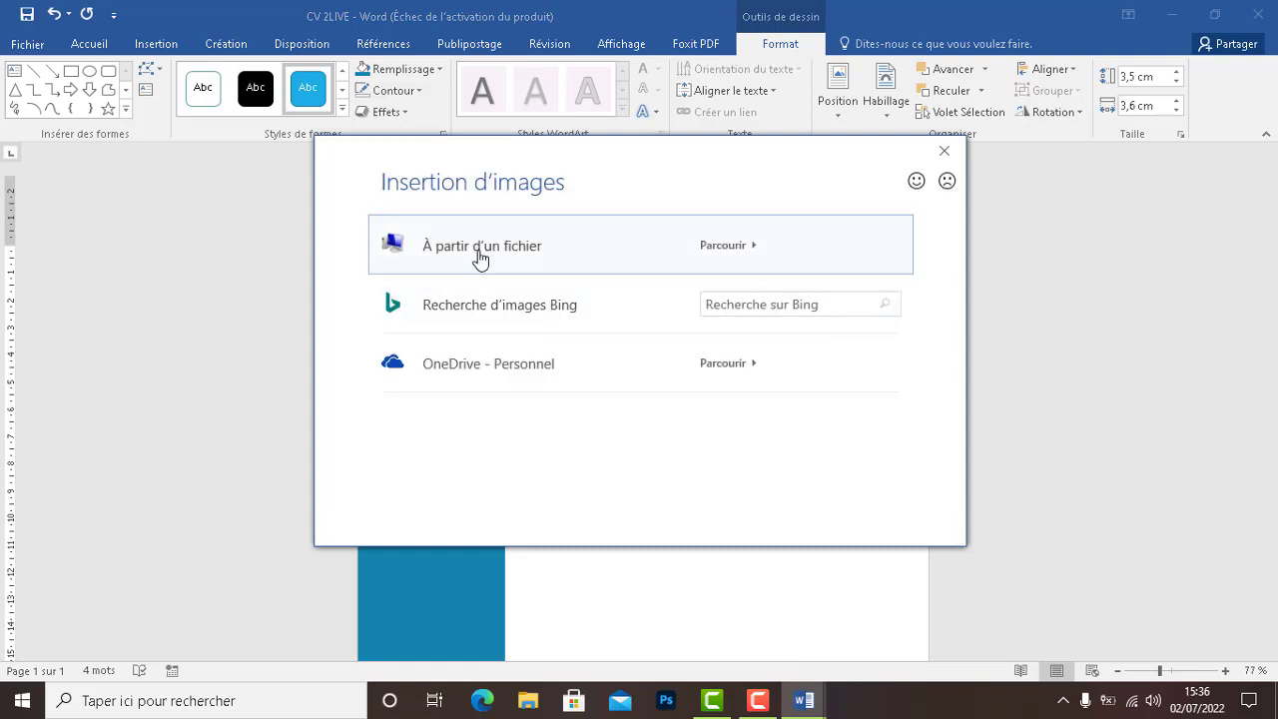
{"action": "left_click", "coordinate": [480, 261]}
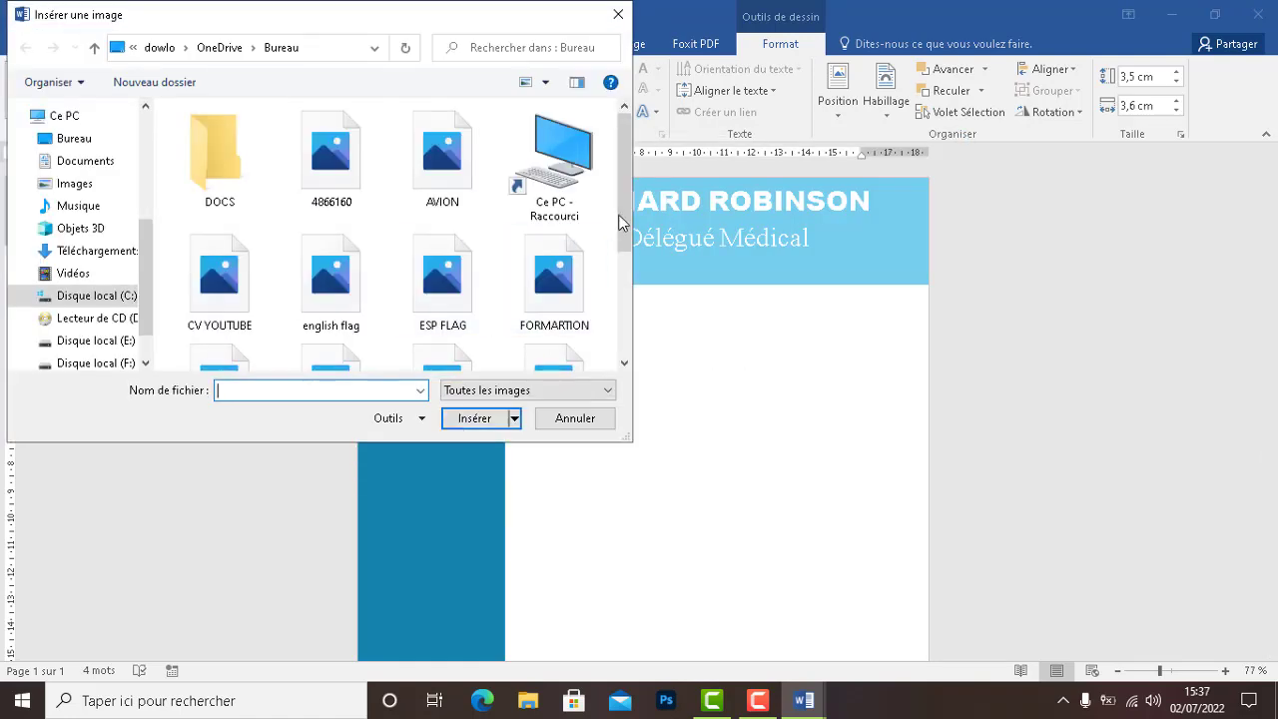
{"action": "left_click_drag", "start_coordinate": [625, 227], "coordinate": [618, 321]}
{"action": "left_click", "coordinate": [429, 203]}
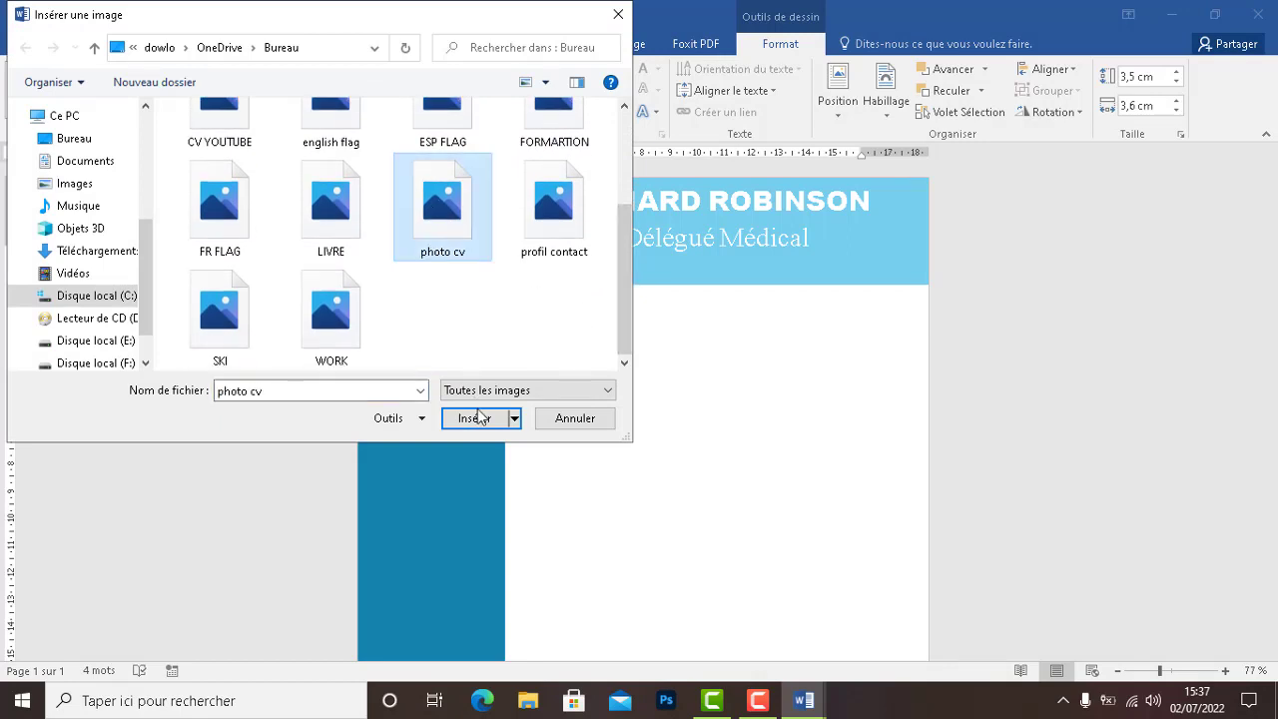
{"action": "left_click", "coordinate": [477, 417]}
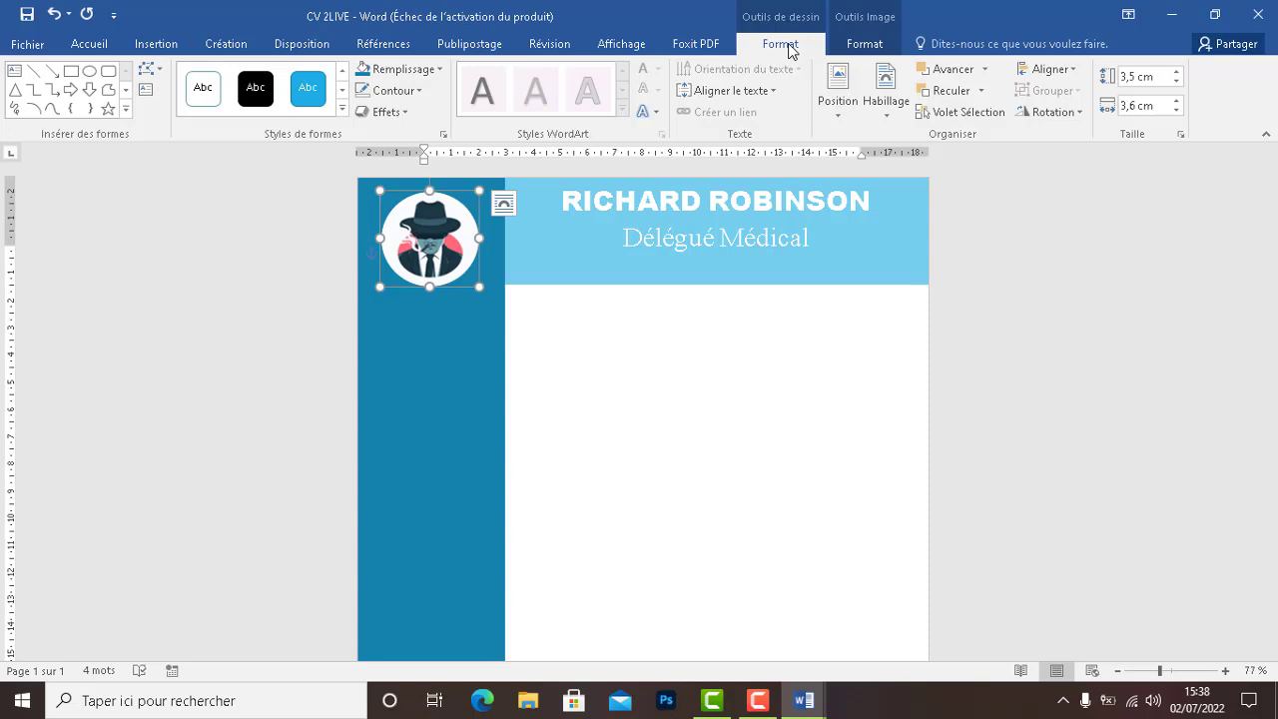
Crop the photo with Rogner > Remplir so it fills the circle, and adjust its position
{"action": "left_click", "coordinate": [865, 46]}
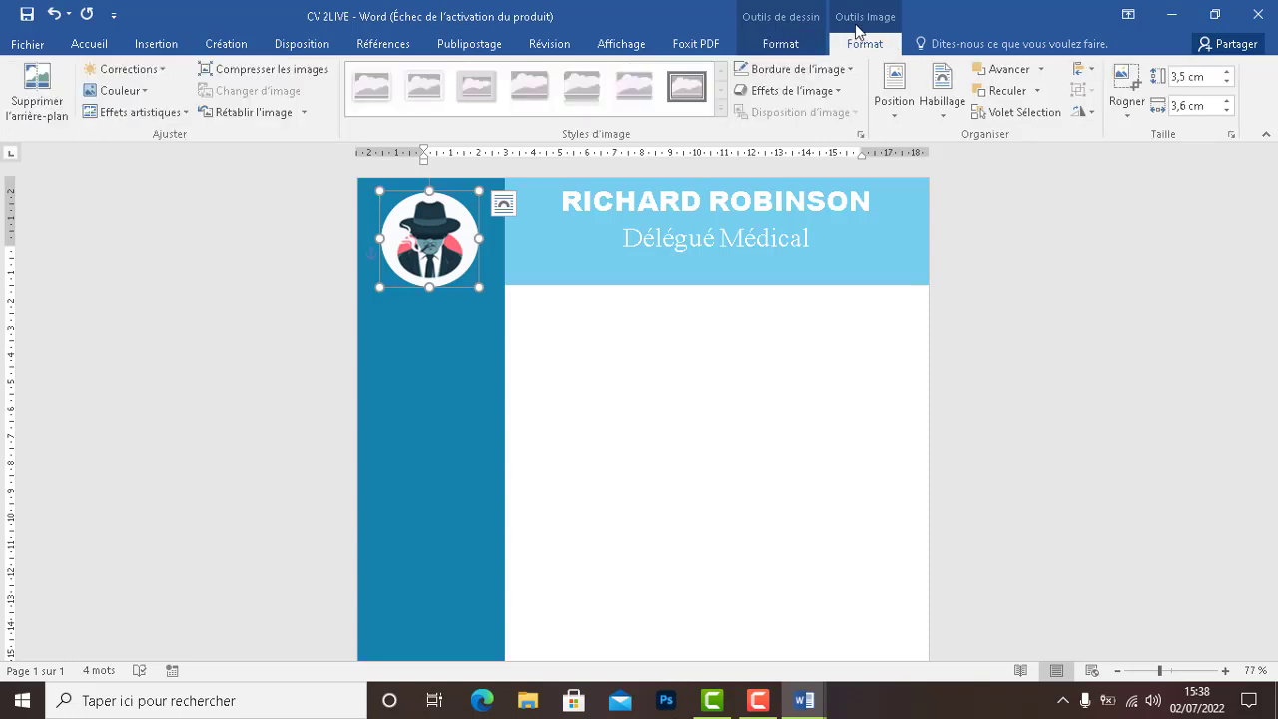
{"action": "left_click", "coordinate": [1127, 118]}
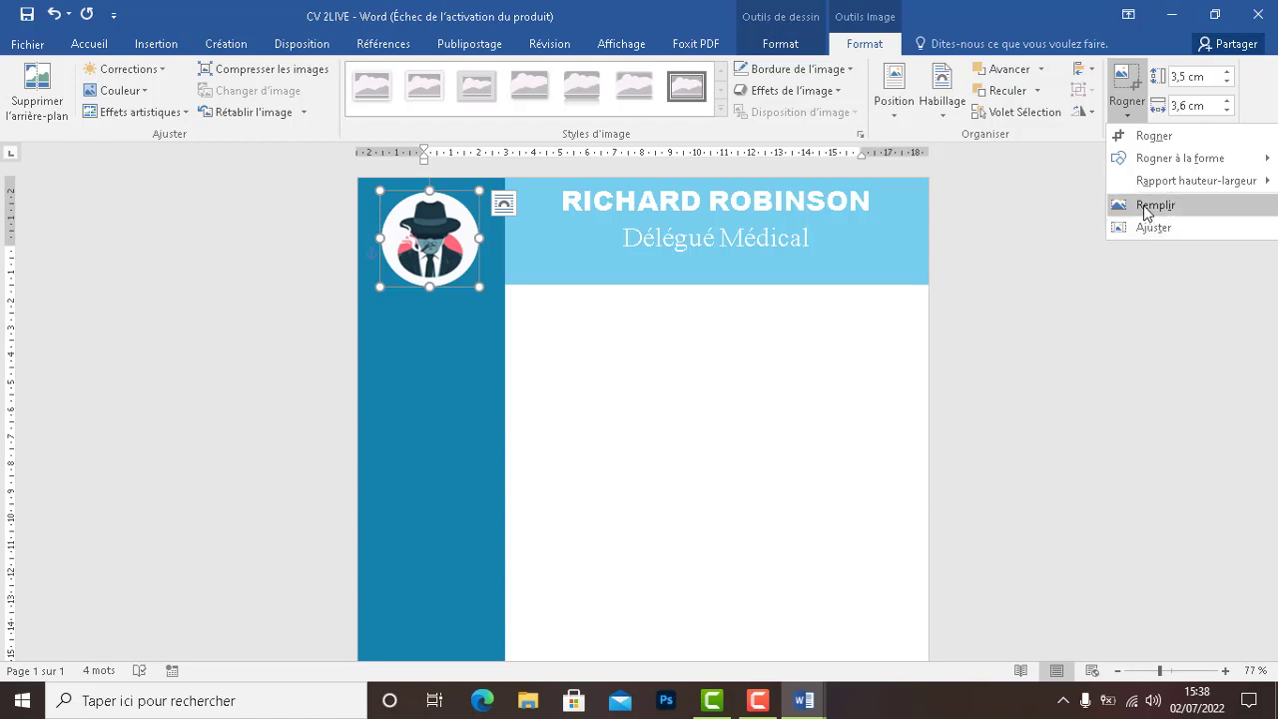
{"action": "left_click", "coordinate": [1146, 212]}
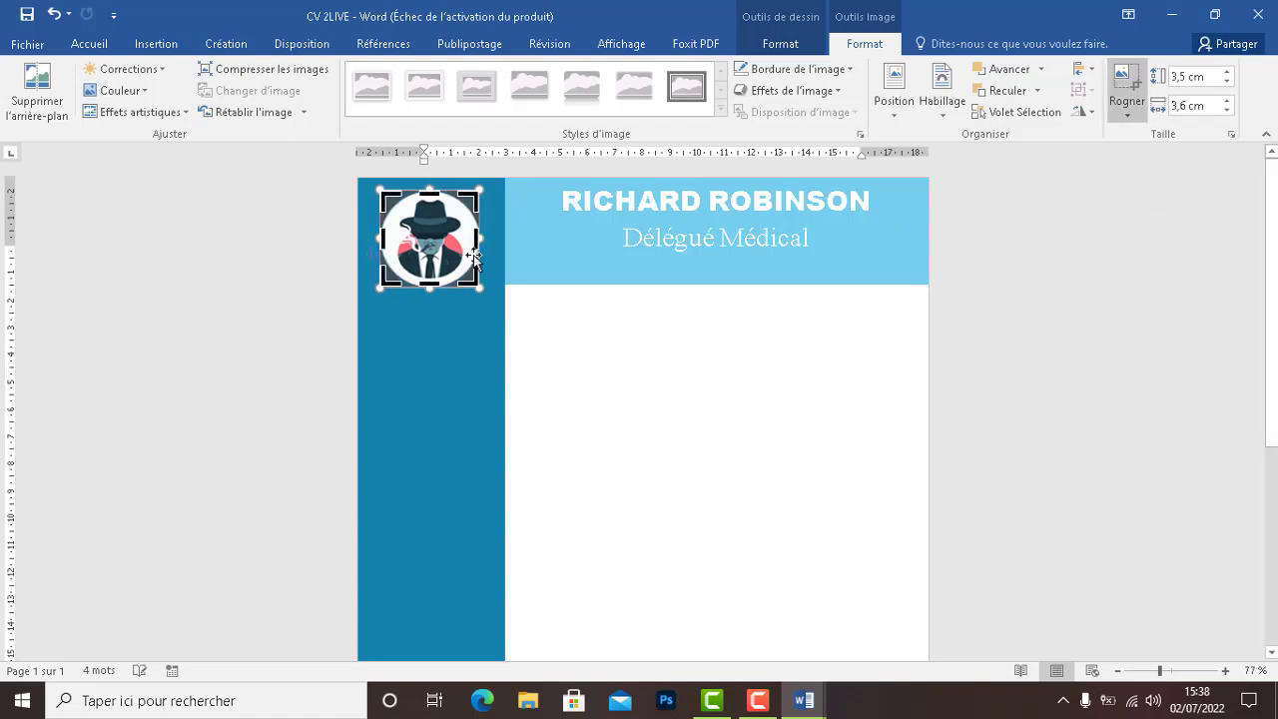
{"action": "left_click_drag", "start_coordinate": [455, 247], "coordinate": [458, 250]}
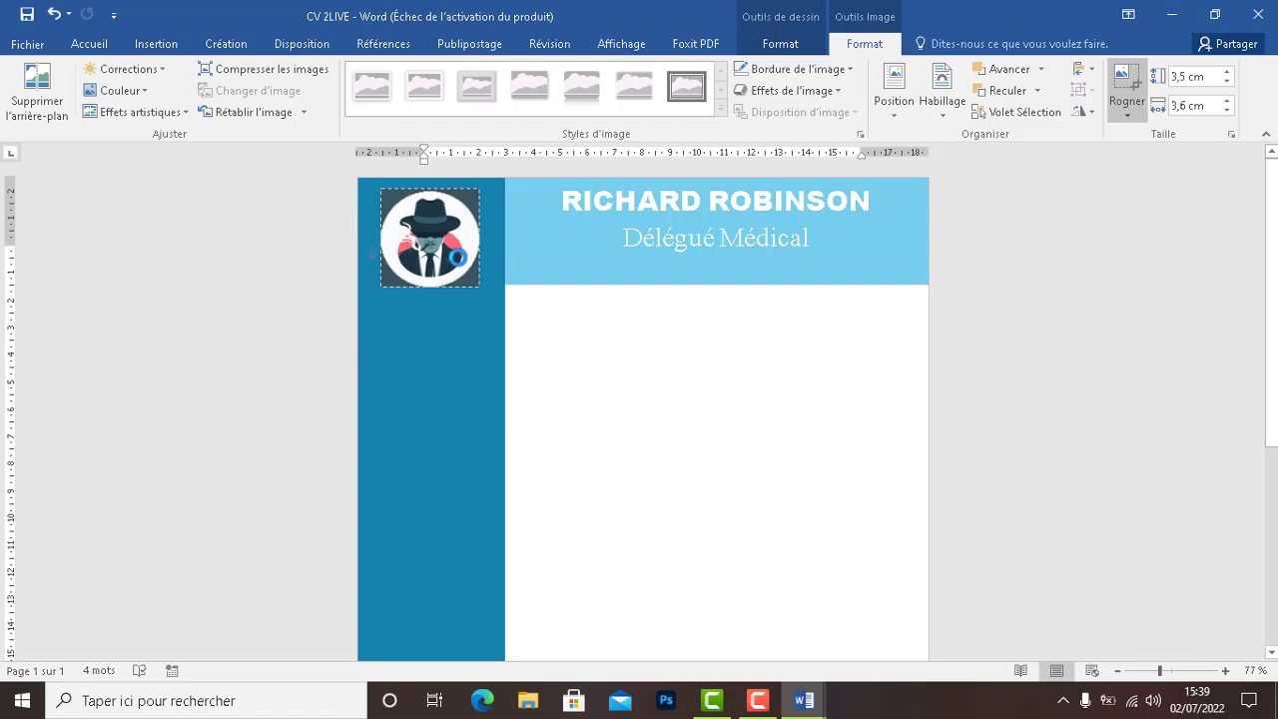
{"action": "left_click", "coordinate": [535, 324]}
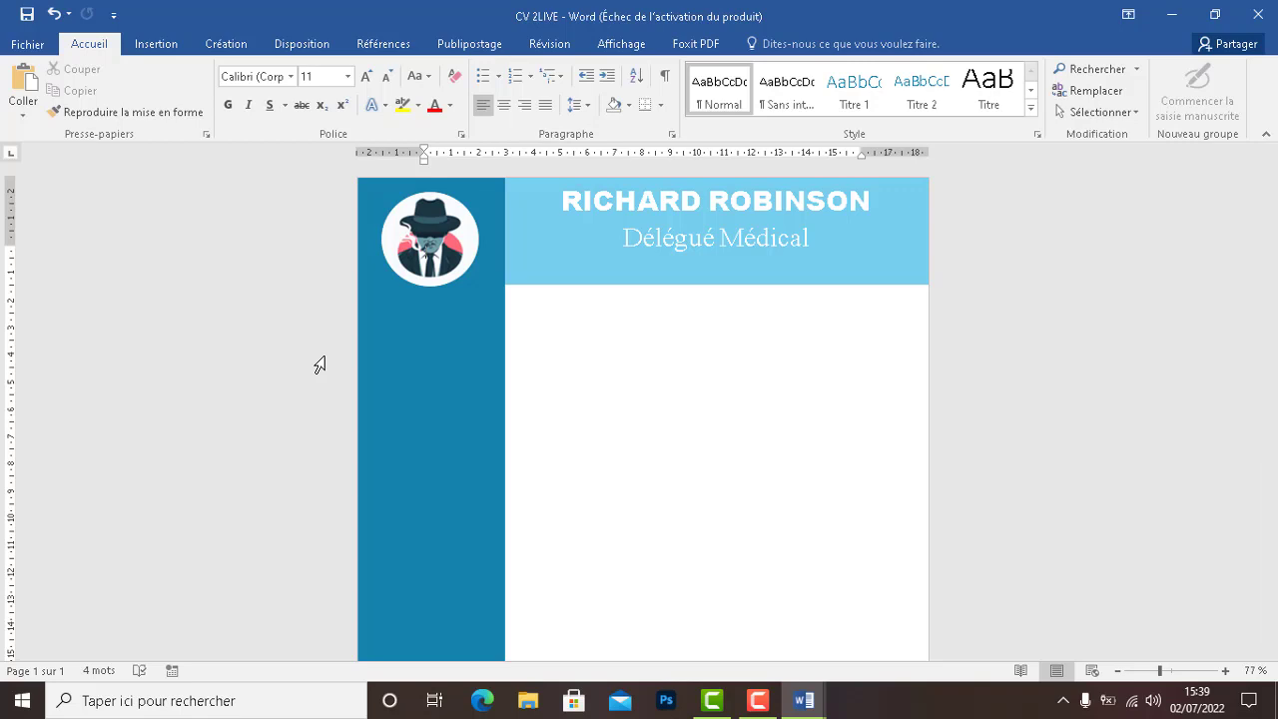
Type the placeholder text 'SLFKKLGKDKG' into the dark blue sidebar shape
{"action": "left_click", "coordinate": [405, 324]}
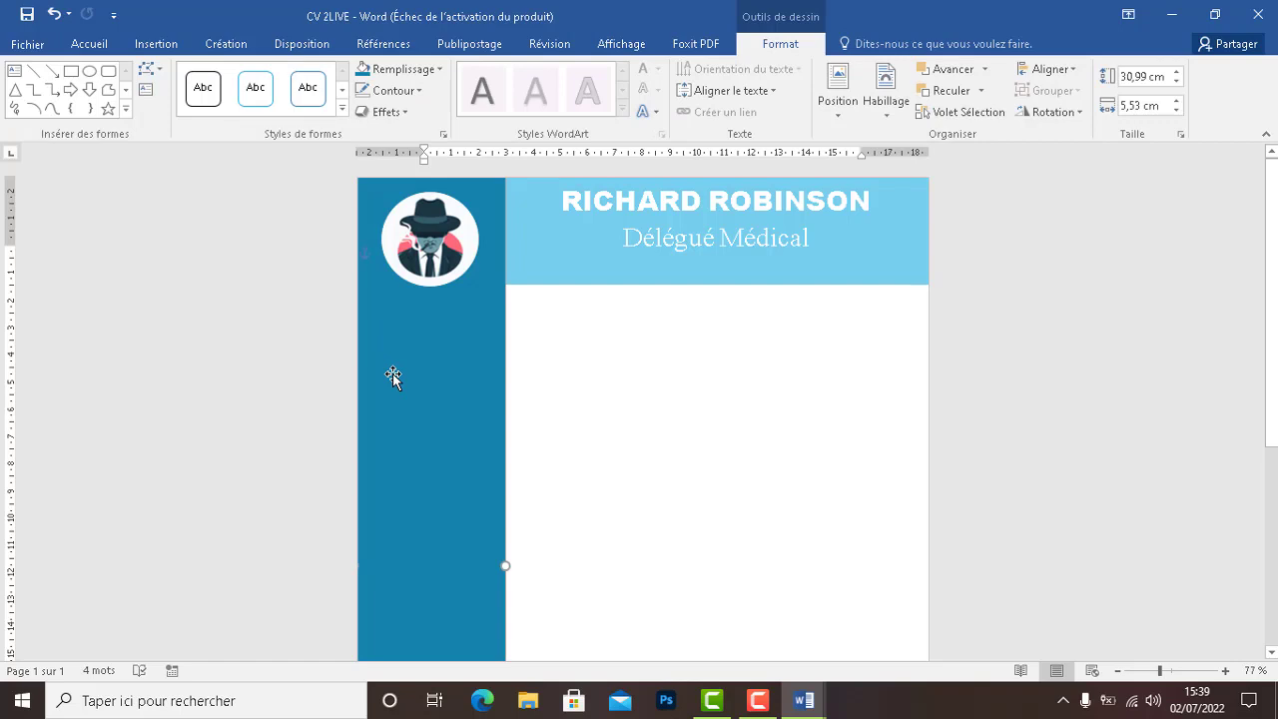
{"action": "type", "text": "SLFKKLGKDKG"}
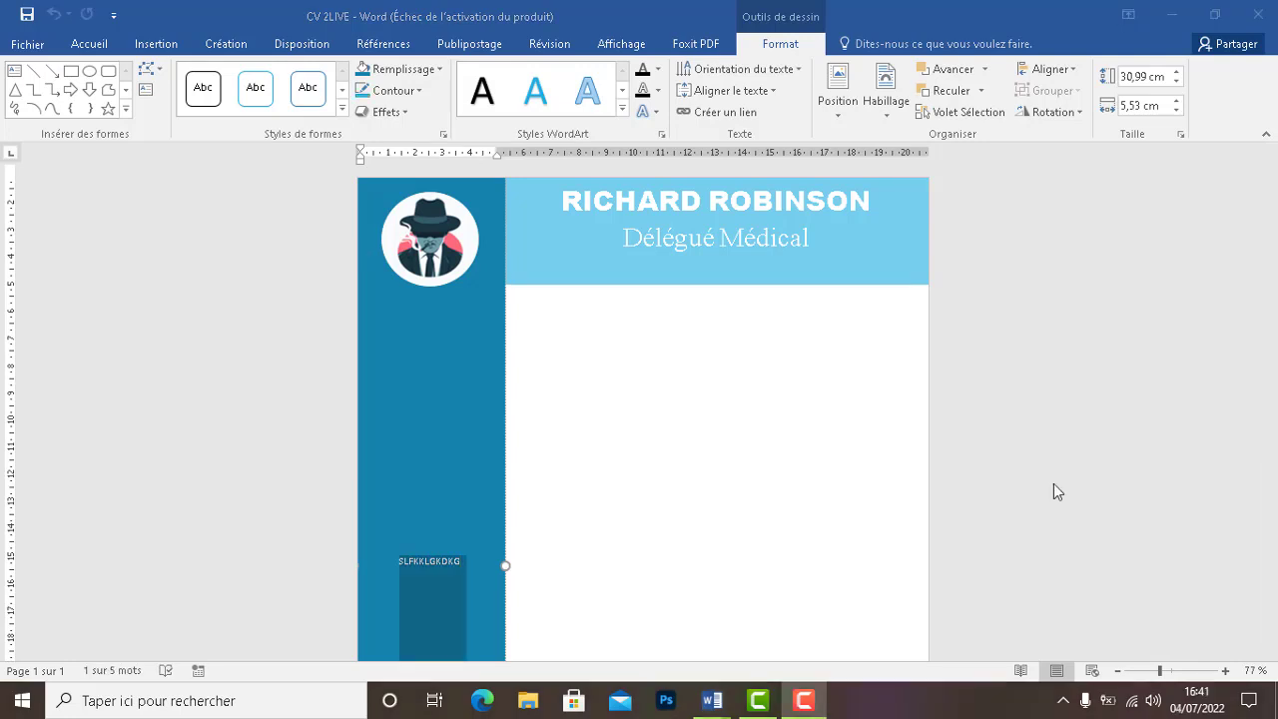
{"action": "left_click", "coordinate": [458, 561]}
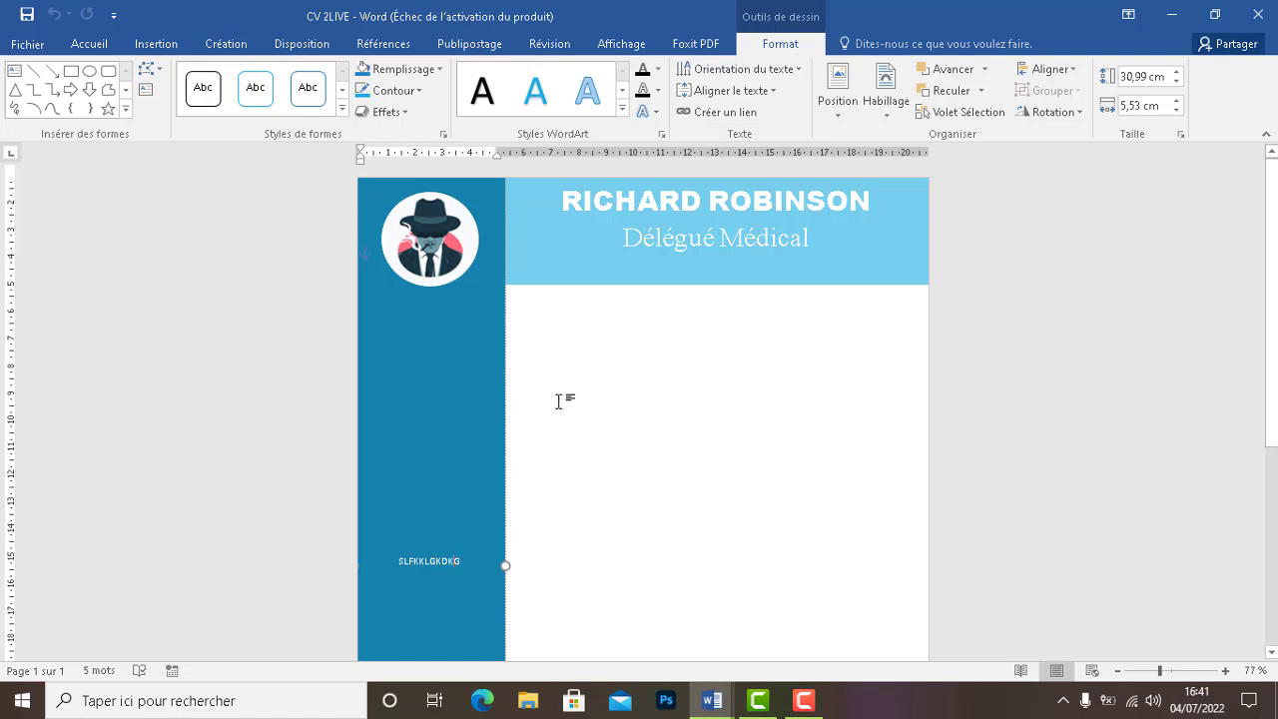
Align the sidebar text to the top and reselect the sidebar text shape behind the photo
{"action": "left_click", "coordinate": [739, 90]}
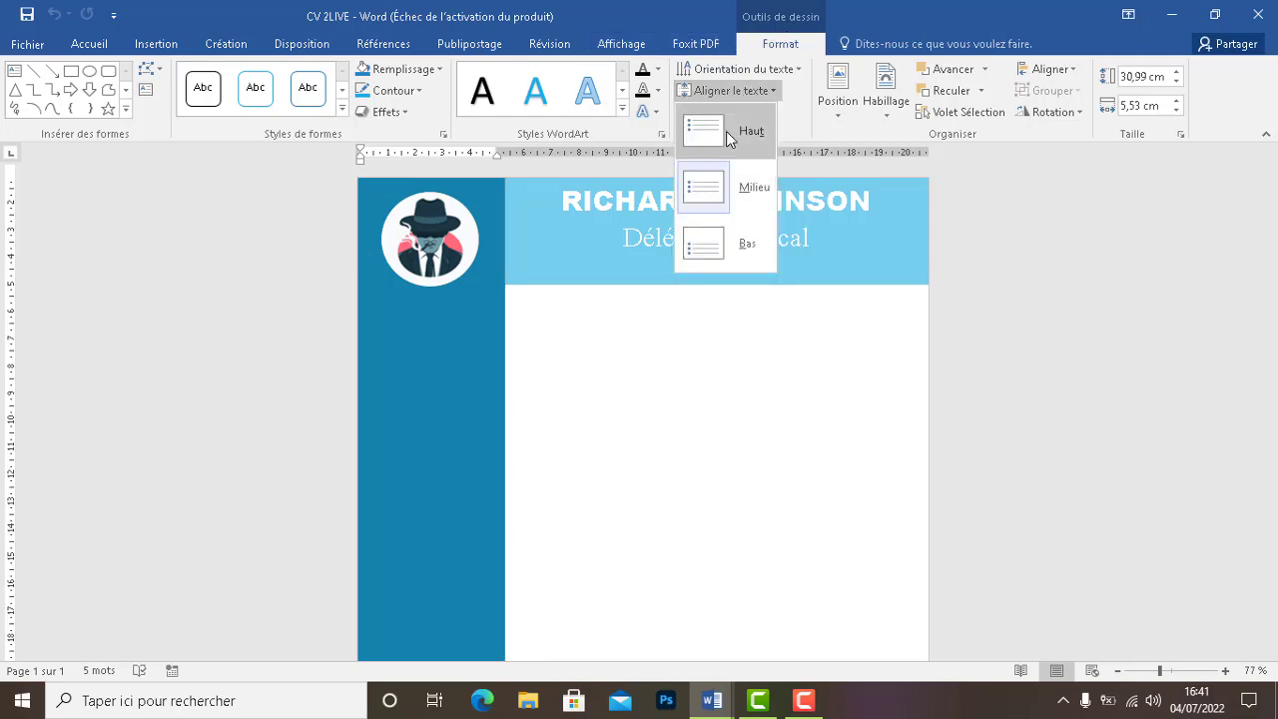
{"action": "left_click", "coordinate": [726, 131]}
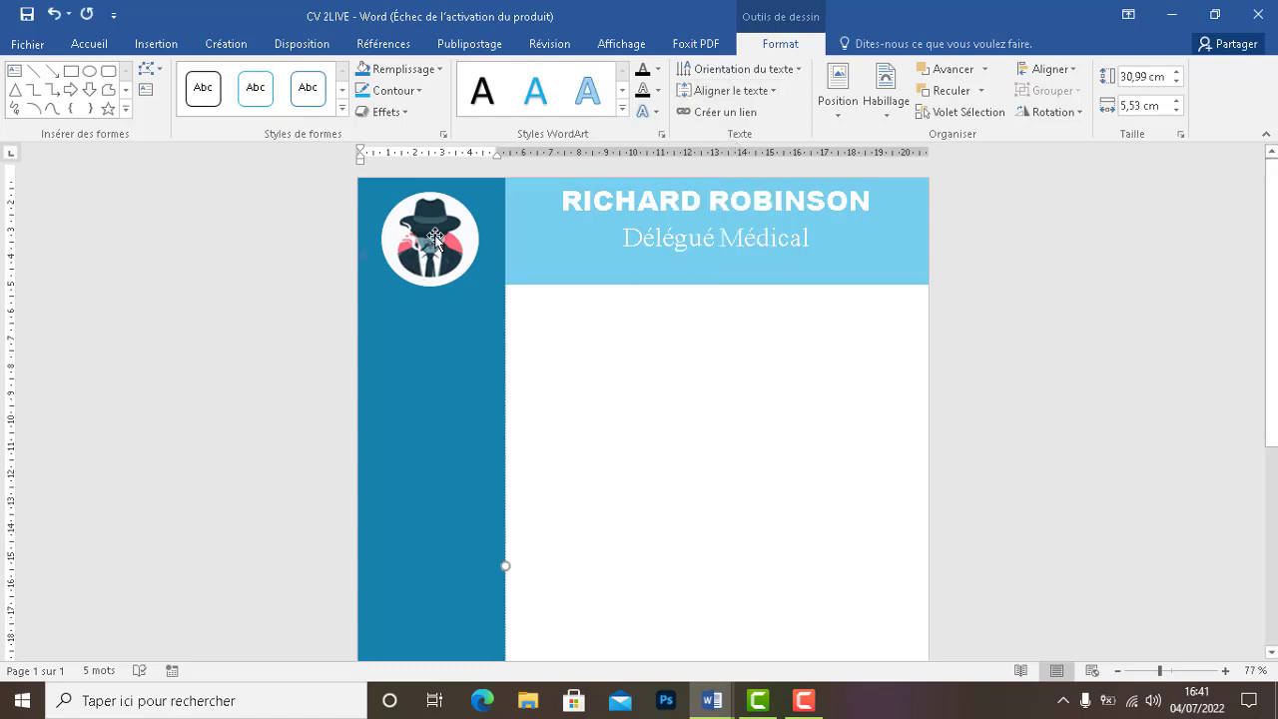
{"action": "left_click", "coordinate": [469, 236]}
{"action": "left_click", "coordinate": [466, 321]}
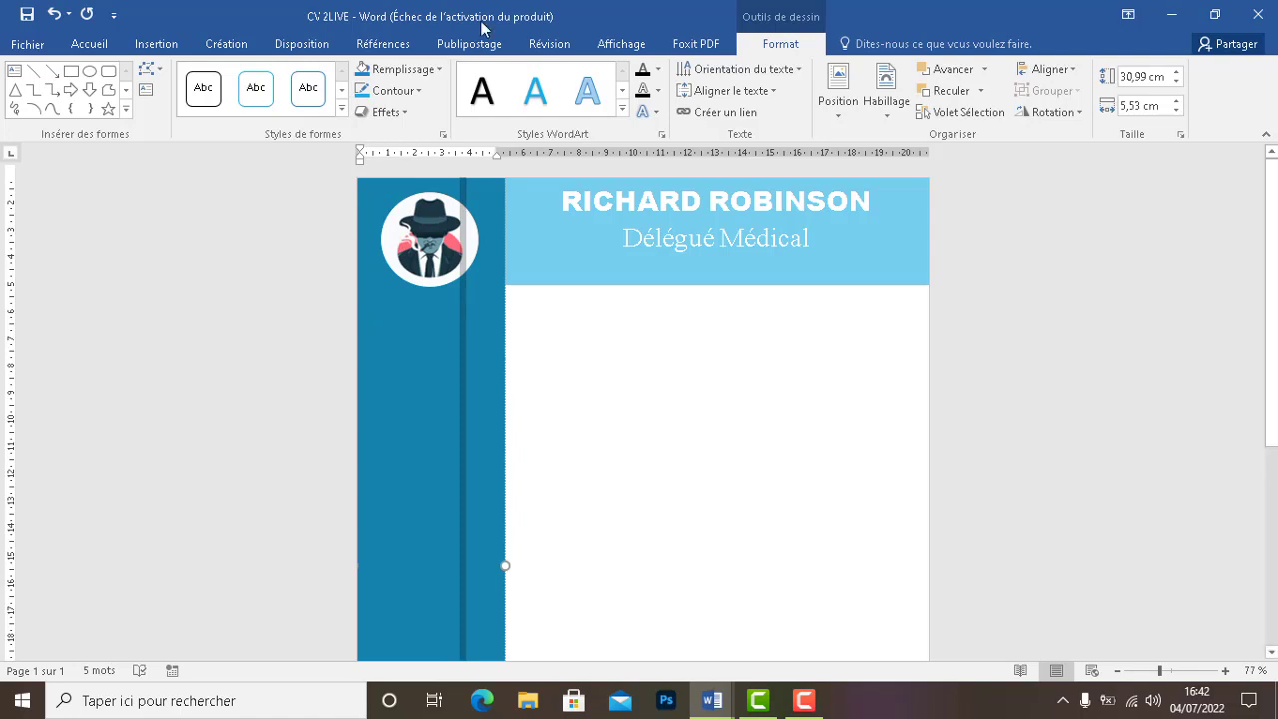
{"action": "left_click", "coordinate": [303, 44]}
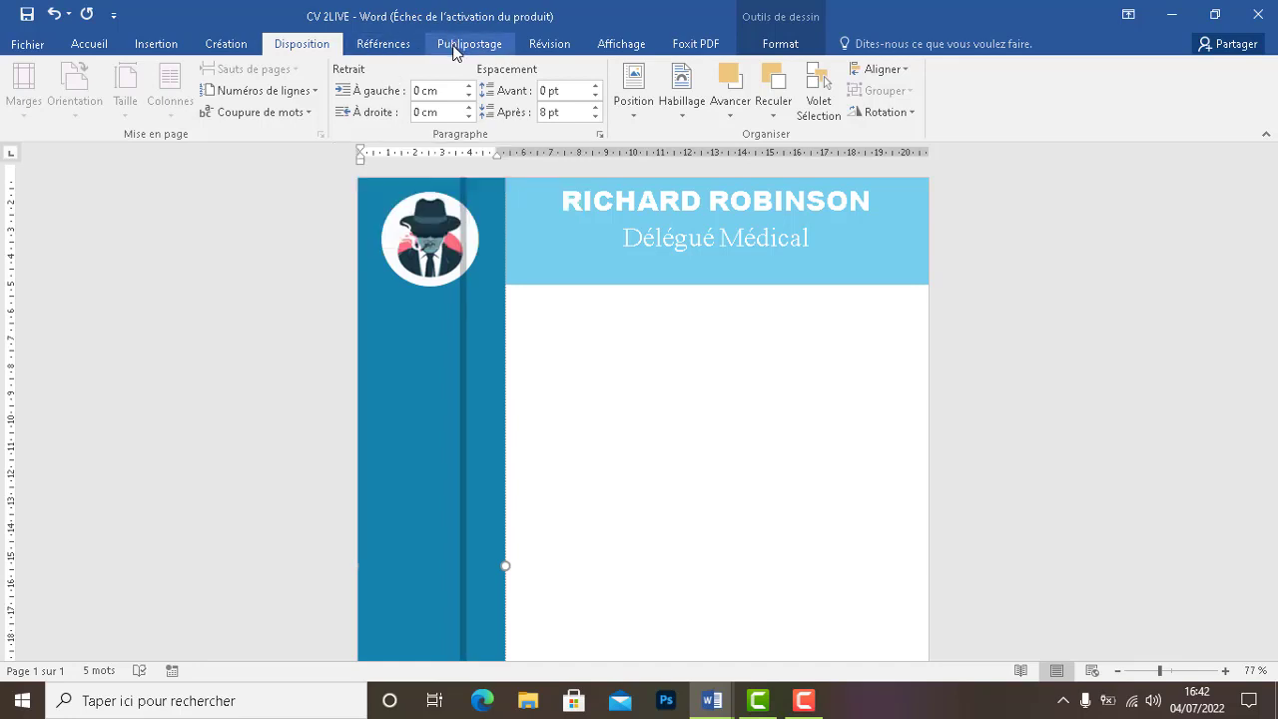
Set the sidebar paragraph's space after to 0 pt and space before to 162 pt, below the photo
{"action": "left_click", "coordinate": [596, 117]}
{"action": "left_click", "coordinate": [596, 106]}
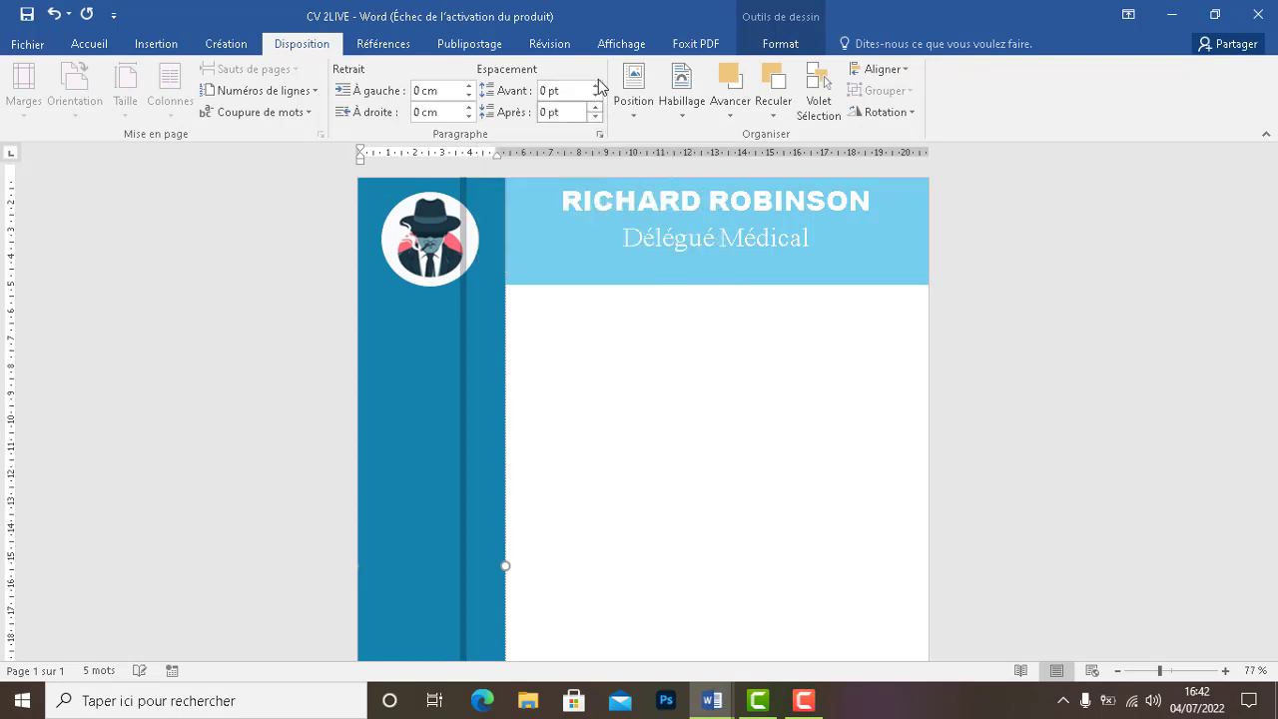
{"action": "left_click", "coordinate": [596, 86]}
{"action": "left_click", "coordinate": [596, 86]}
{"action": "left_click", "coordinate": [597, 85]}
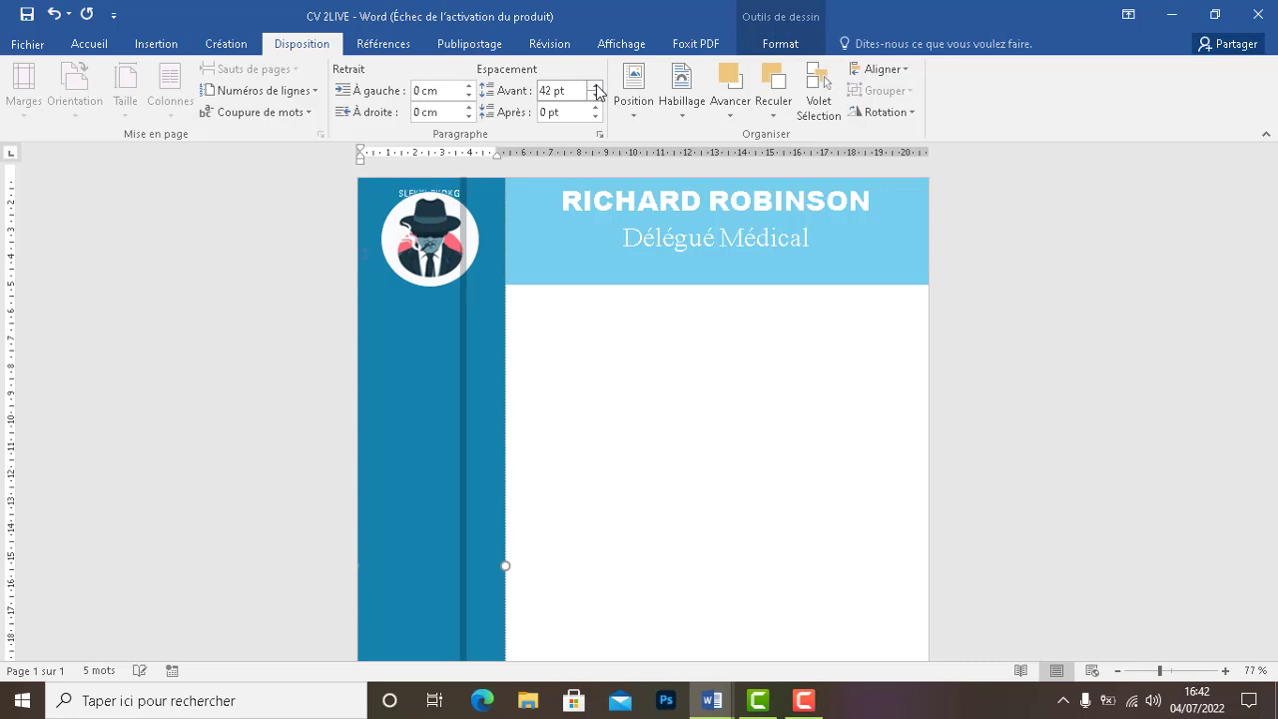
{"action": "left_click", "coordinate": [596, 86]}
{"action": "left_click", "coordinate": [596, 86]}
{"action": "left_click", "coordinate": [596, 86]}
{"action": "left_click", "coordinate": [596, 86]}
{"action": "left_click", "coordinate": [596, 86]}
{"action": "left_click", "coordinate": [596, 86]}
{"action": "left_click", "coordinate": [596, 86]}
{"action": "left_click", "coordinate": [596, 86]}
{"action": "left_click", "coordinate": [596, 86]}
{"action": "left_click", "coordinate": [596, 86]}
{"action": "left_click", "coordinate": [597, 86]}
{"action": "left_click", "coordinate": [596, 86]}
{"action": "left_click", "coordinate": [596, 86]}
{"action": "left_click", "coordinate": [596, 85]}
{"action": "left_click", "coordinate": [596, 86]}
{"action": "left_click", "coordinate": [596, 86]}
Erase the stray placeholder letters under the photo in the sidebar
{"action": "left_click", "coordinate": [464, 313]}
{"action": "double_click", "coordinate": [460, 307]}
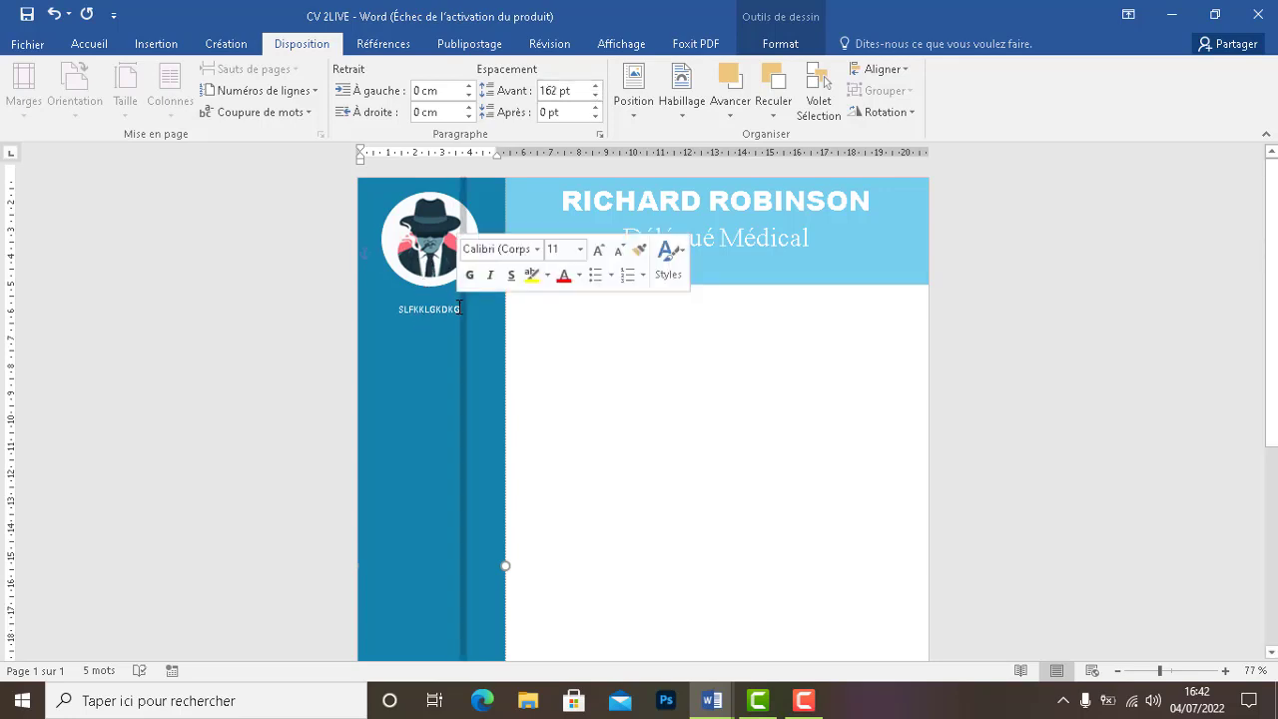
{"action": "left_click", "coordinate": [460, 309]}
{"action": "key", "text": "BackSpace"}
{"action": "key", "text": "BackSpace"}
{"action": "key", "text": "BackSpace"}
{"action": "key", "text": "BackSpace"}
{"action": "key", "text": "BackSpace"}
{"action": "key", "text": "BackSpace"}
{"action": "key", "text": "BackSpace"}
{"action": "key", "text": "BackSpace"}
{"action": "key", "text": "BackSpace"}
{"action": "key", "text": "BackSpace"}
{"action": "key", "text": "BackSpace"}
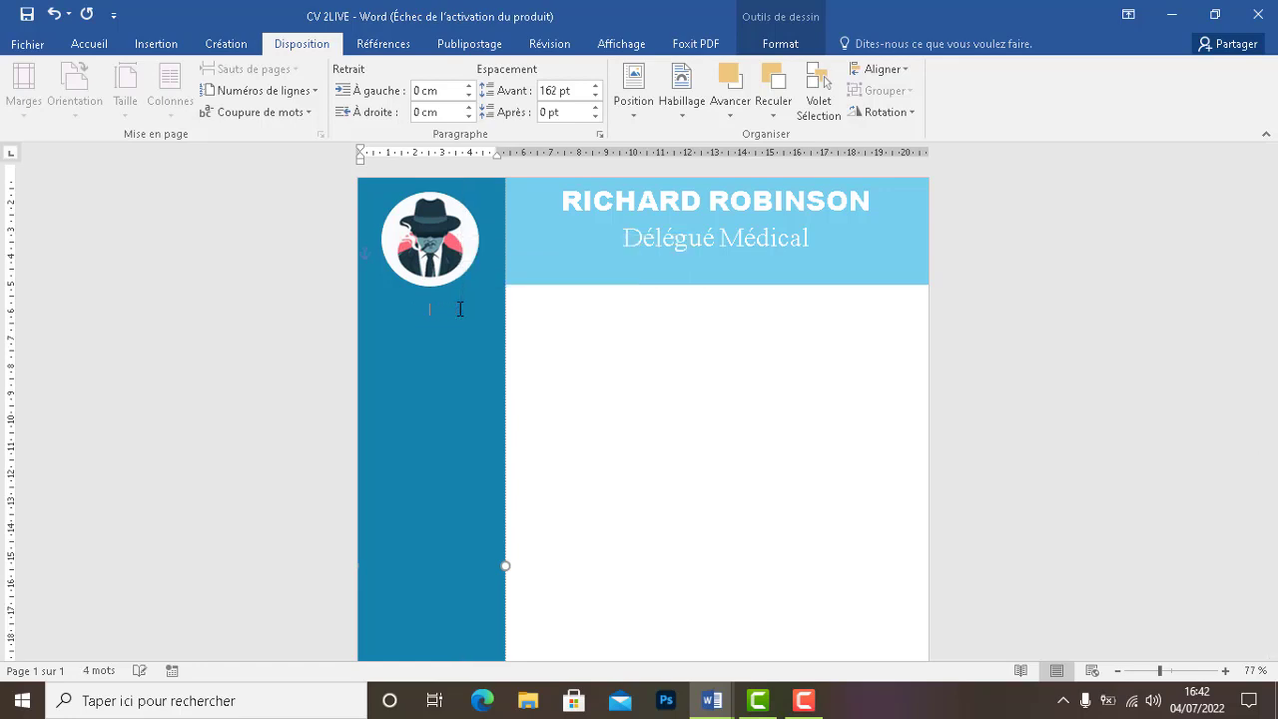
{"action": "left_click", "coordinate": [725, 704]}
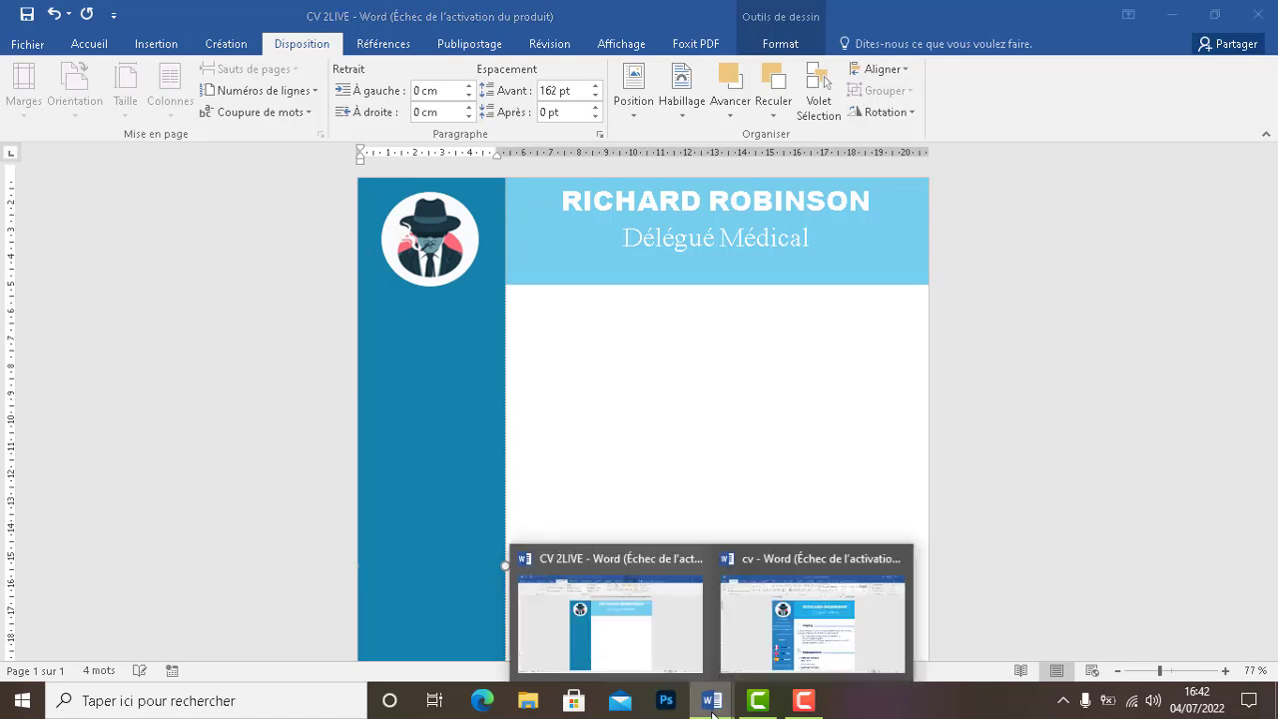
Copy the phone, e-mail, address and driving licence lines from cv into the CV 2LIVE sidebar
{"action": "left_click", "coordinate": [795, 645]}
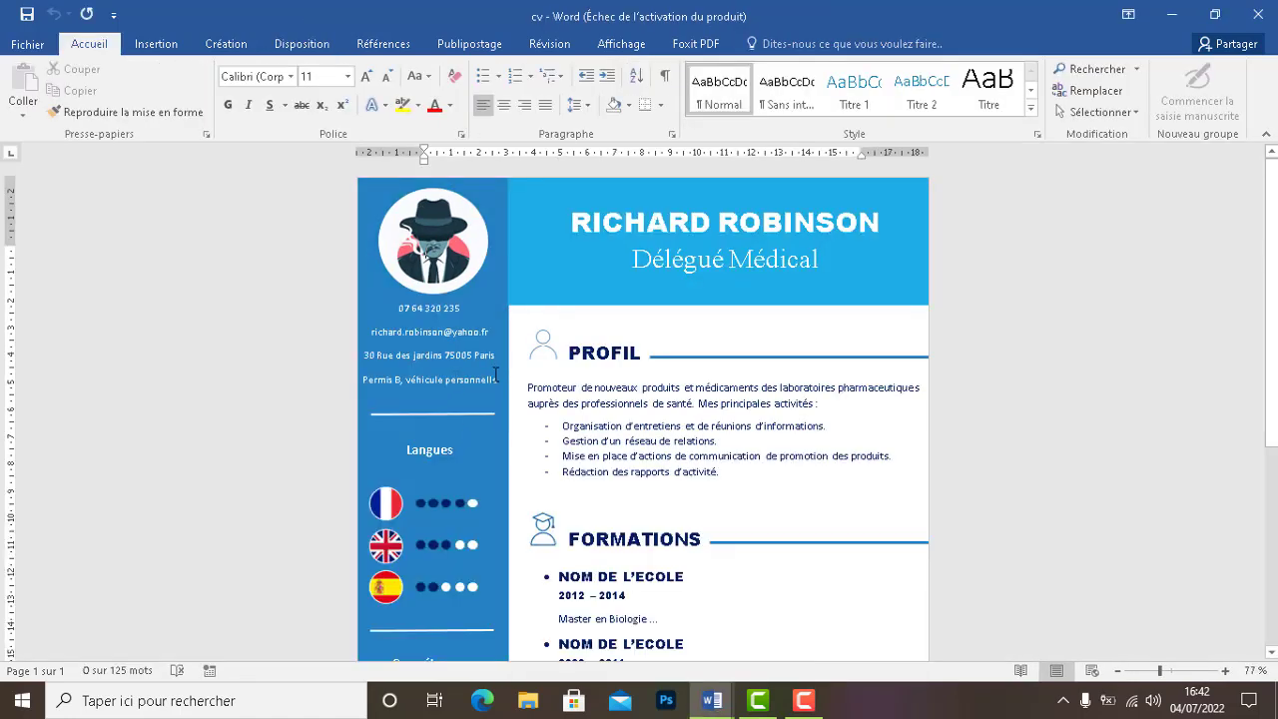
{"action": "left_click_drag", "start_coordinate": [499, 379], "coordinate": [476, 381]}
{"action": "mouse_move", "coordinate": [395, 340]}
{"action": "left_mouse_down"}
{"action": "mouse_move", "coordinate": [396, 302]}
{"action": "mouse_move", "coordinate": [398, 315]}
{"action": "left_mouse_up"}
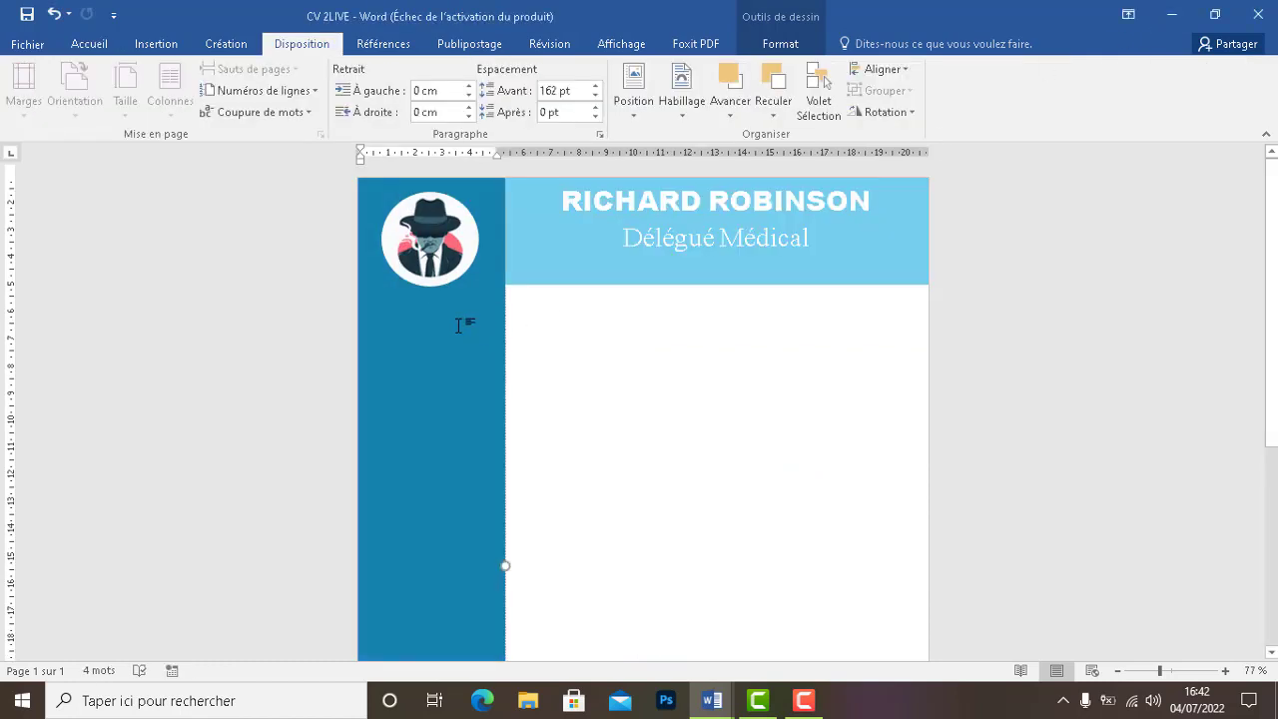
{"action": "key", "text": "ctrl+v"}
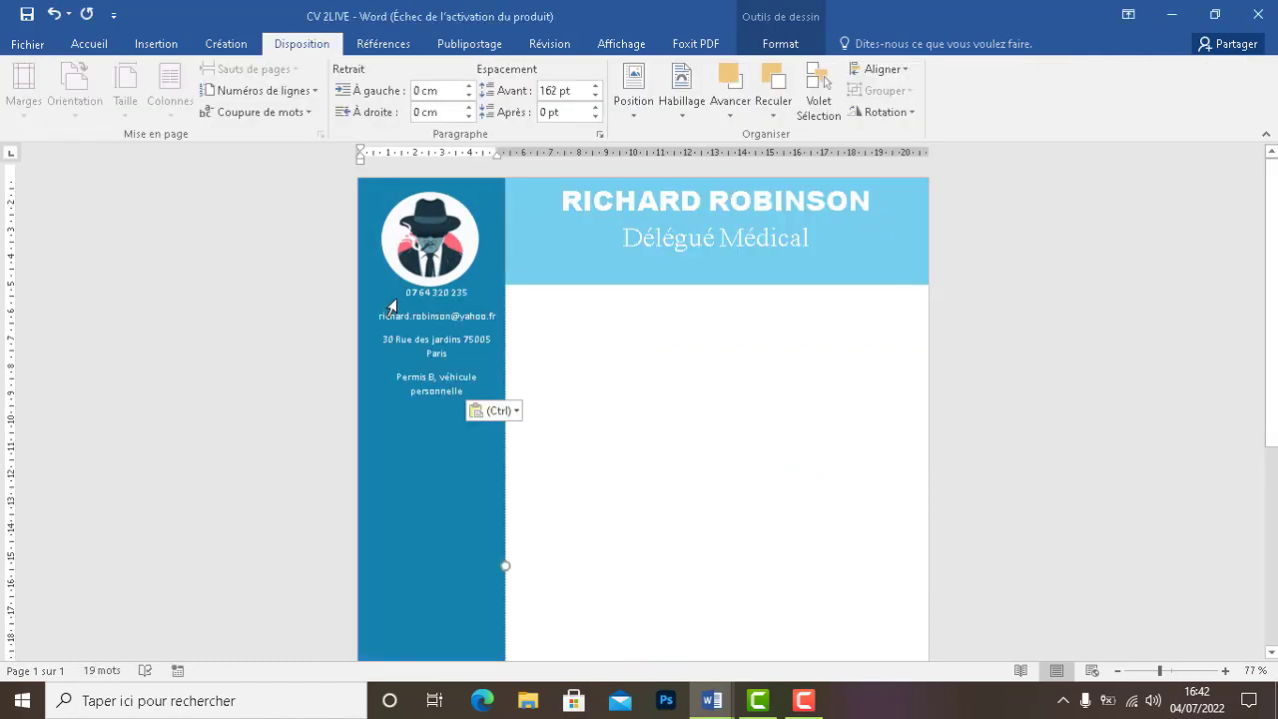
Set the contact paragraphs' spacing to 0 pt after and 162 pt before
{"action": "triple_click", "coordinate": [394, 305]}
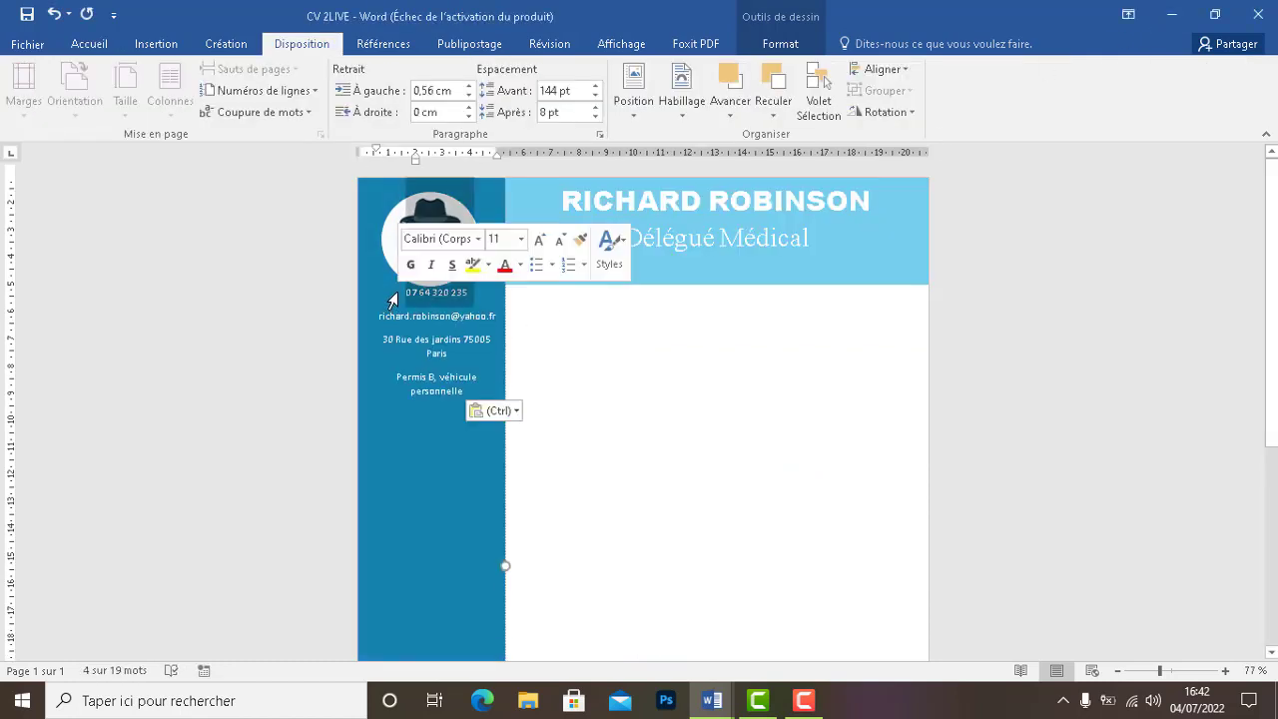
{"action": "left_click", "coordinate": [596, 121]}
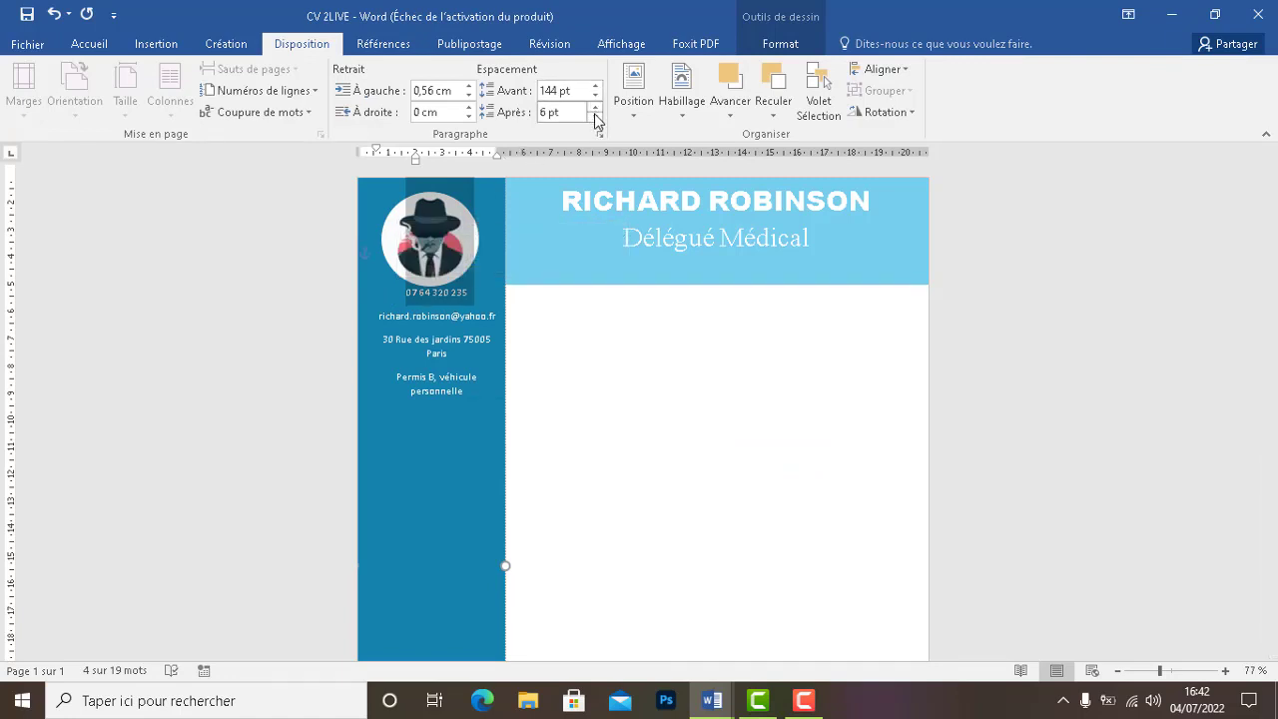
{"action": "left_click", "coordinate": [596, 122]}
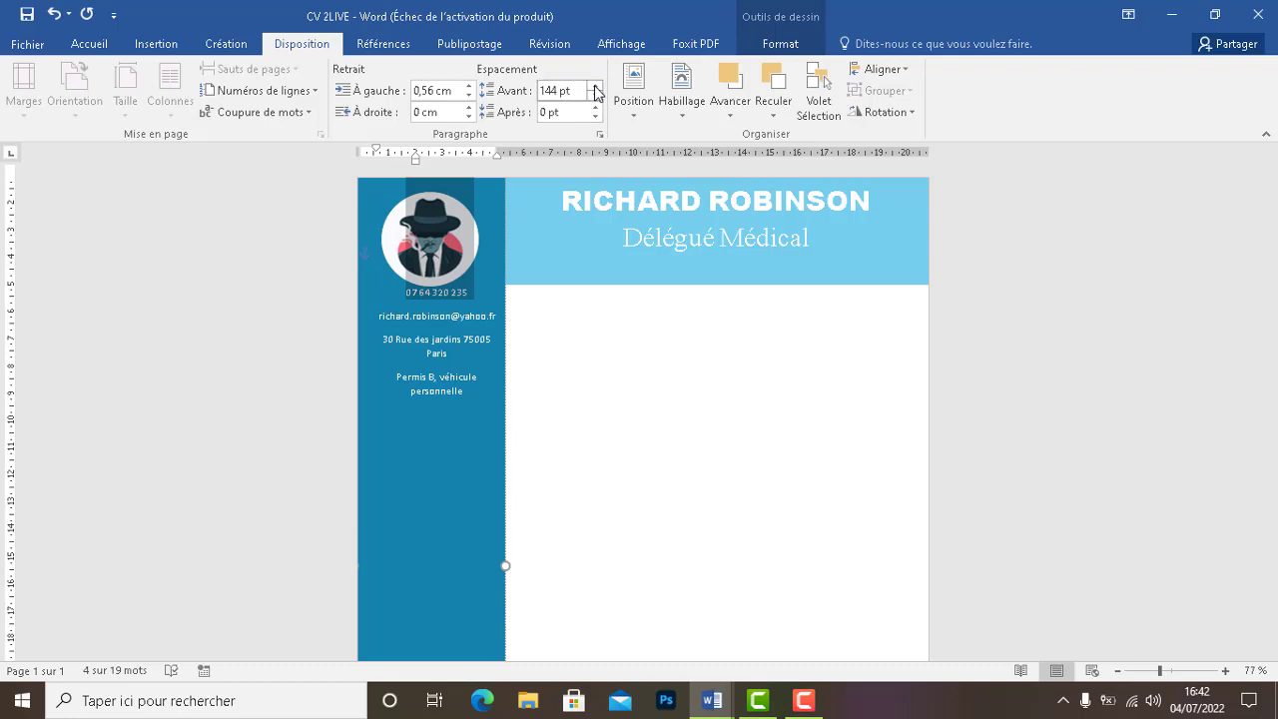
{"action": "left_click", "coordinate": [595, 87]}
{"action": "left_click", "coordinate": [595, 87]}
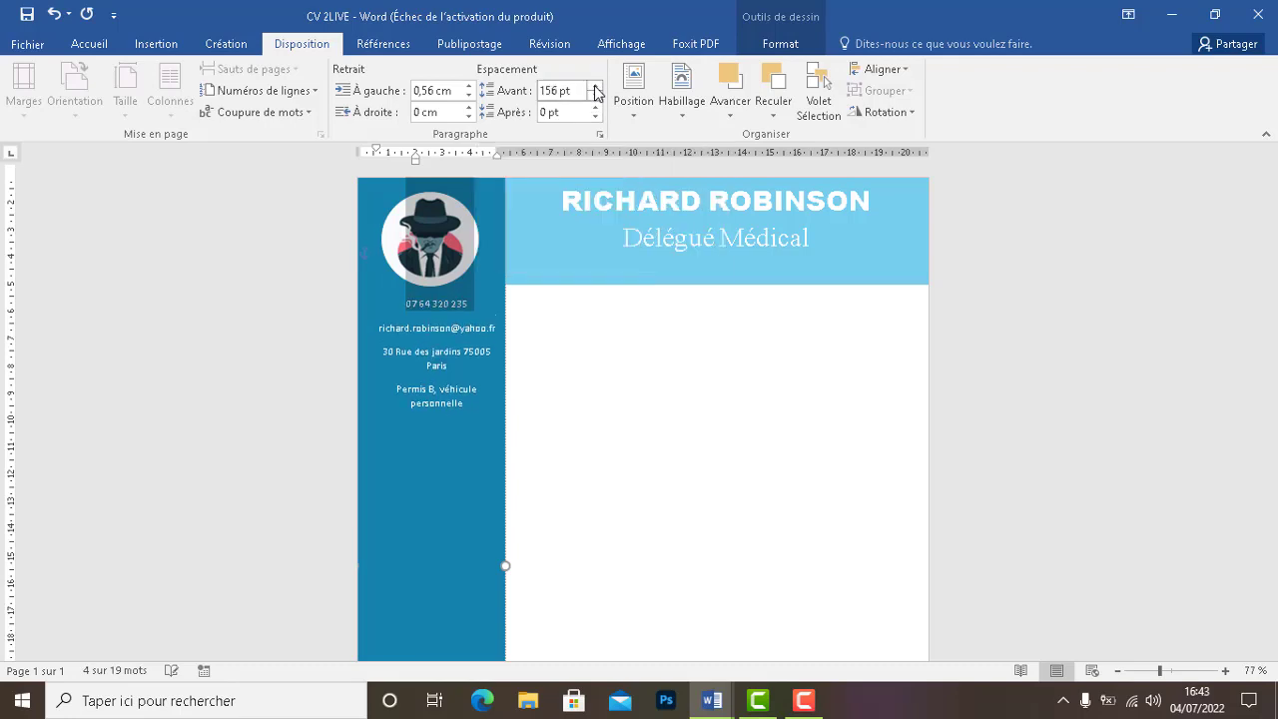
{"action": "left_click", "coordinate": [595, 87]}
{"action": "left_click", "coordinate": [597, 118]}
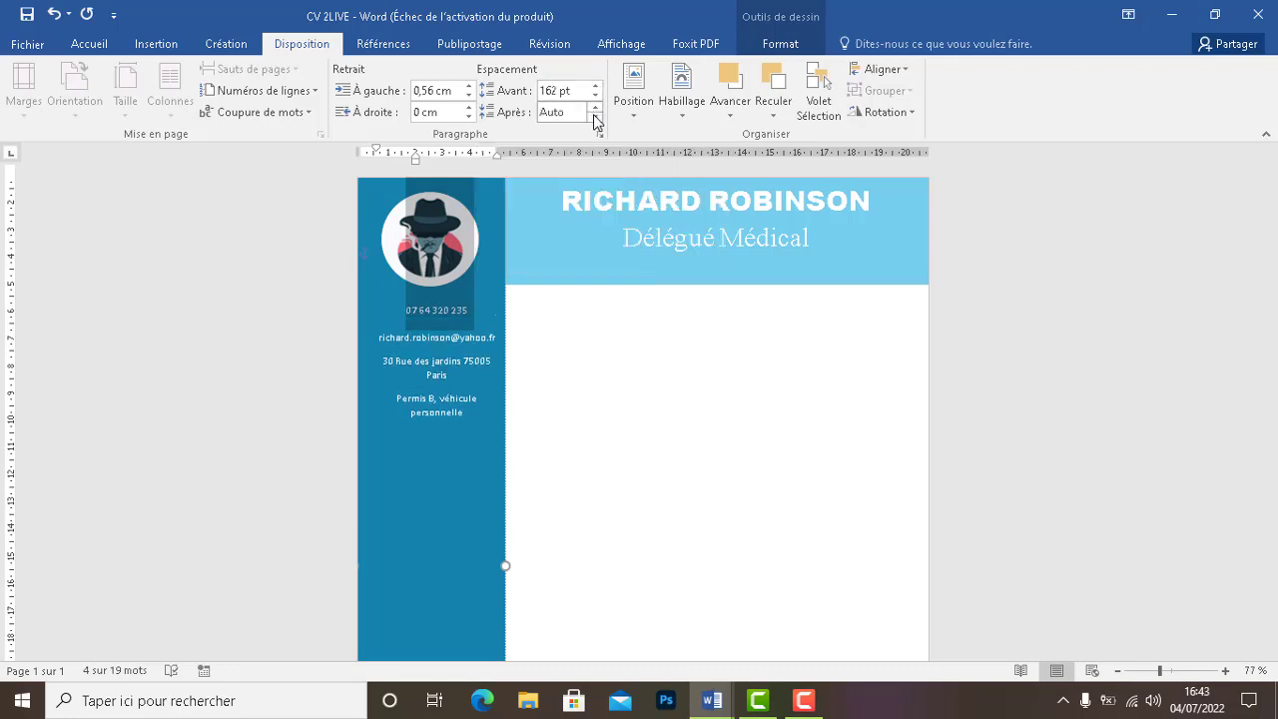
{"action": "left_click", "coordinate": [597, 118]}
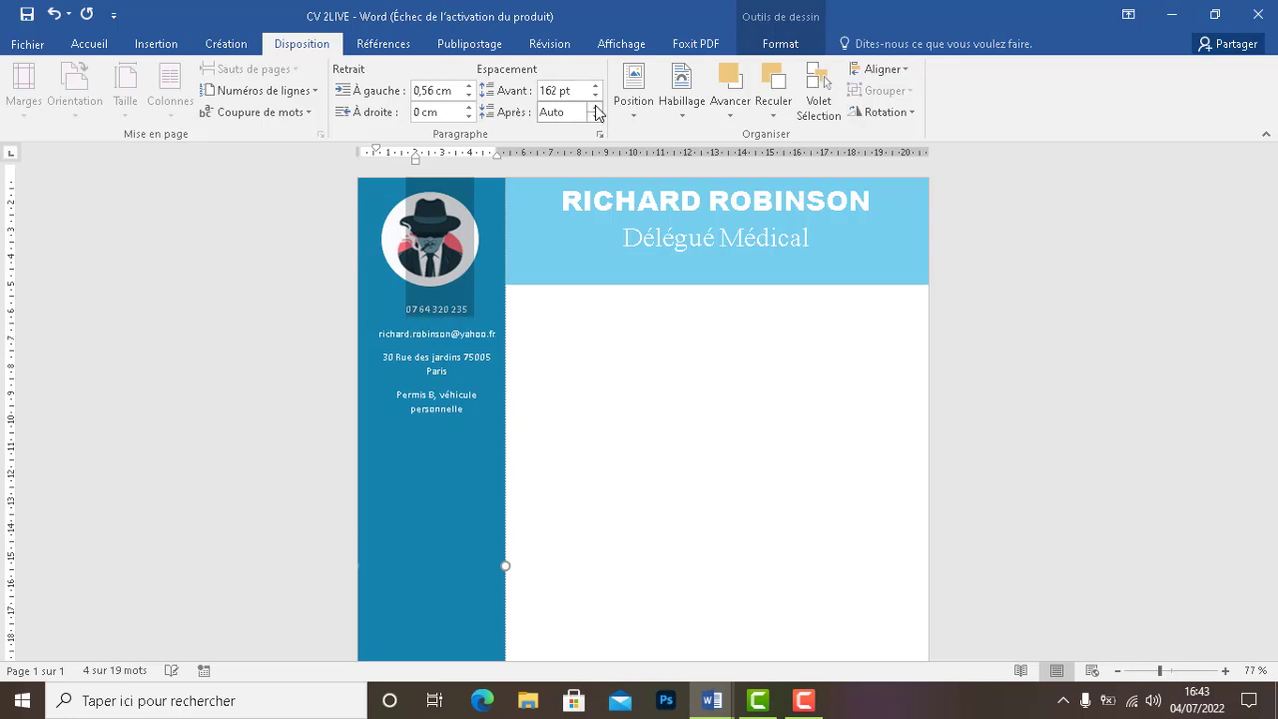
Bring the contact block's left indent down to 0 cm
{"action": "left_click", "coordinate": [470, 97]}
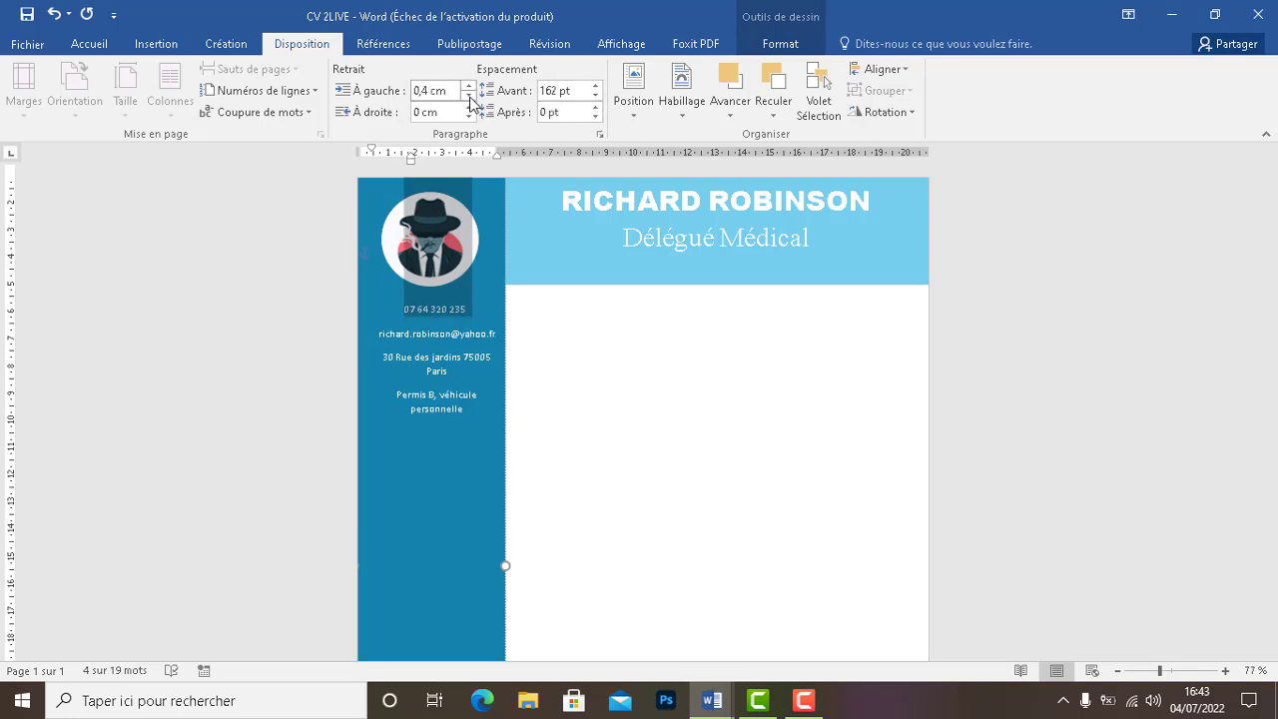
{"action": "left_click", "coordinate": [470, 97]}
{"action": "left_click", "coordinate": [469, 97]}
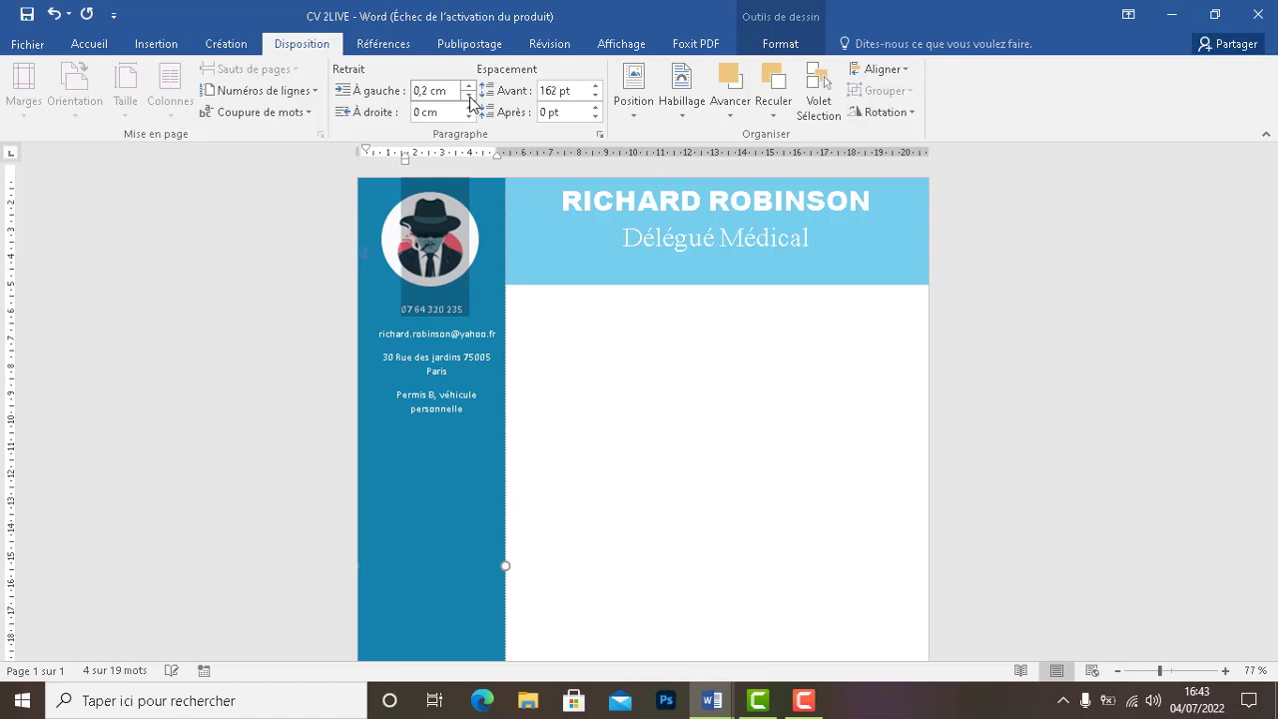
{"action": "left_click", "coordinate": [469, 97]}
{"action": "left_click", "coordinate": [469, 97]}
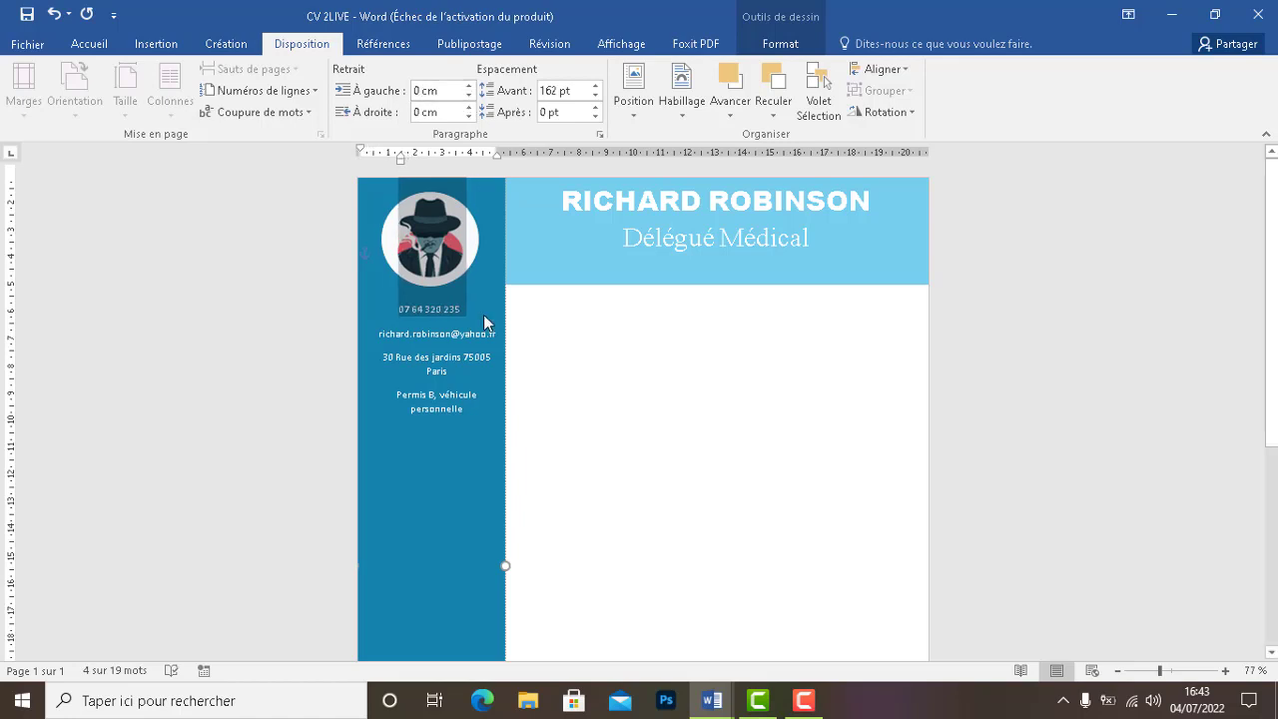
{"action": "left_click", "coordinate": [466, 455]}
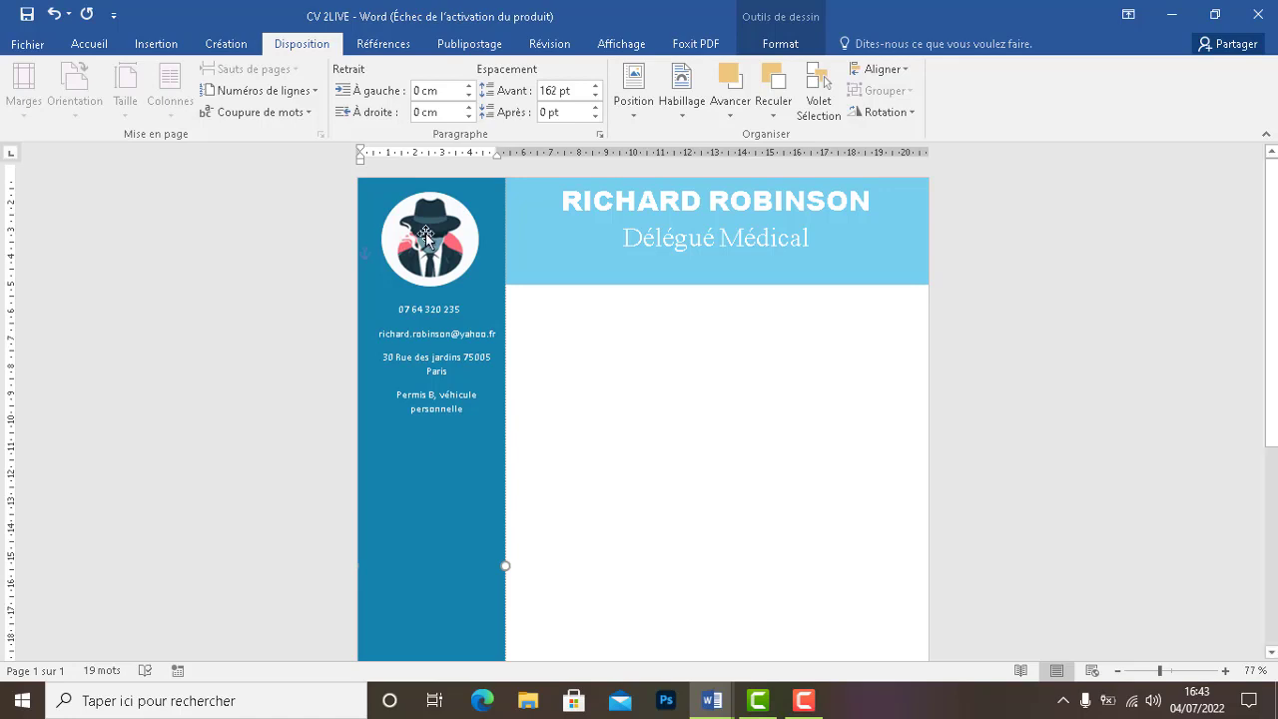
Retype the end of the sidebar e-mail line so the full address appears
{"action": "left_click_drag", "start_coordinate": [479, 412], "coordinate": [400, 200]}
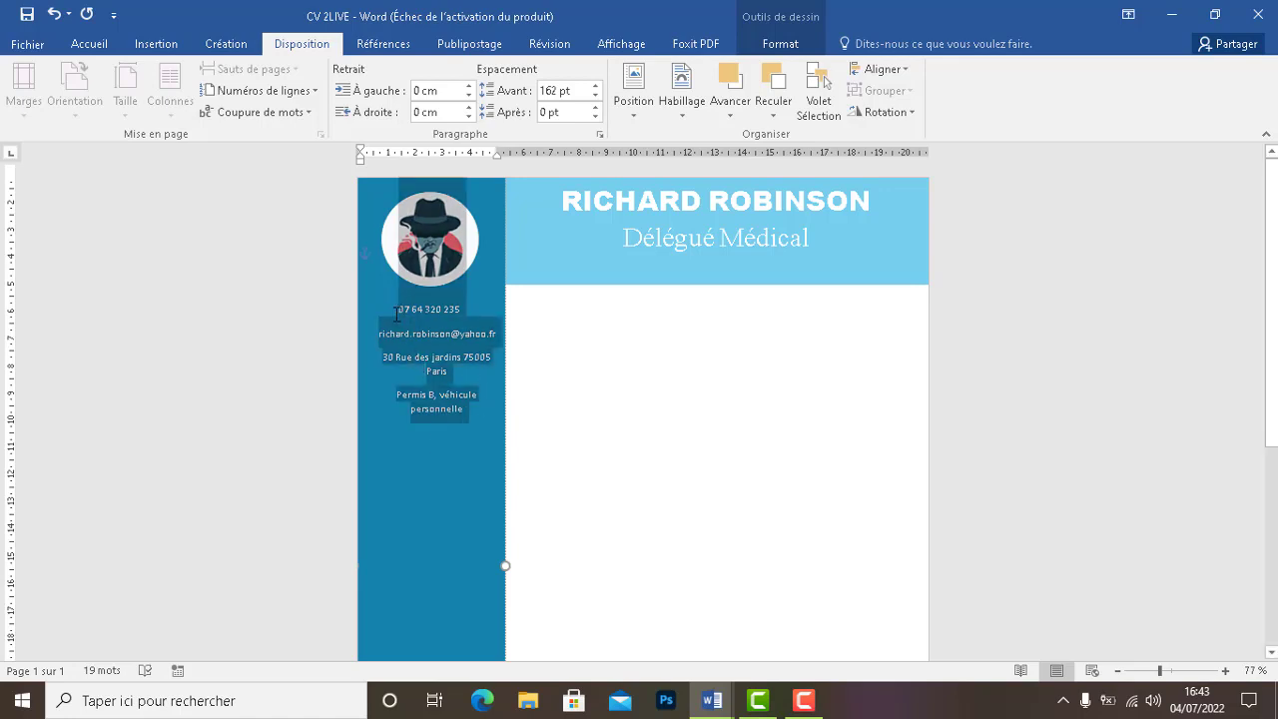
{"action": "left_click", "coordinate": [90, 45]}
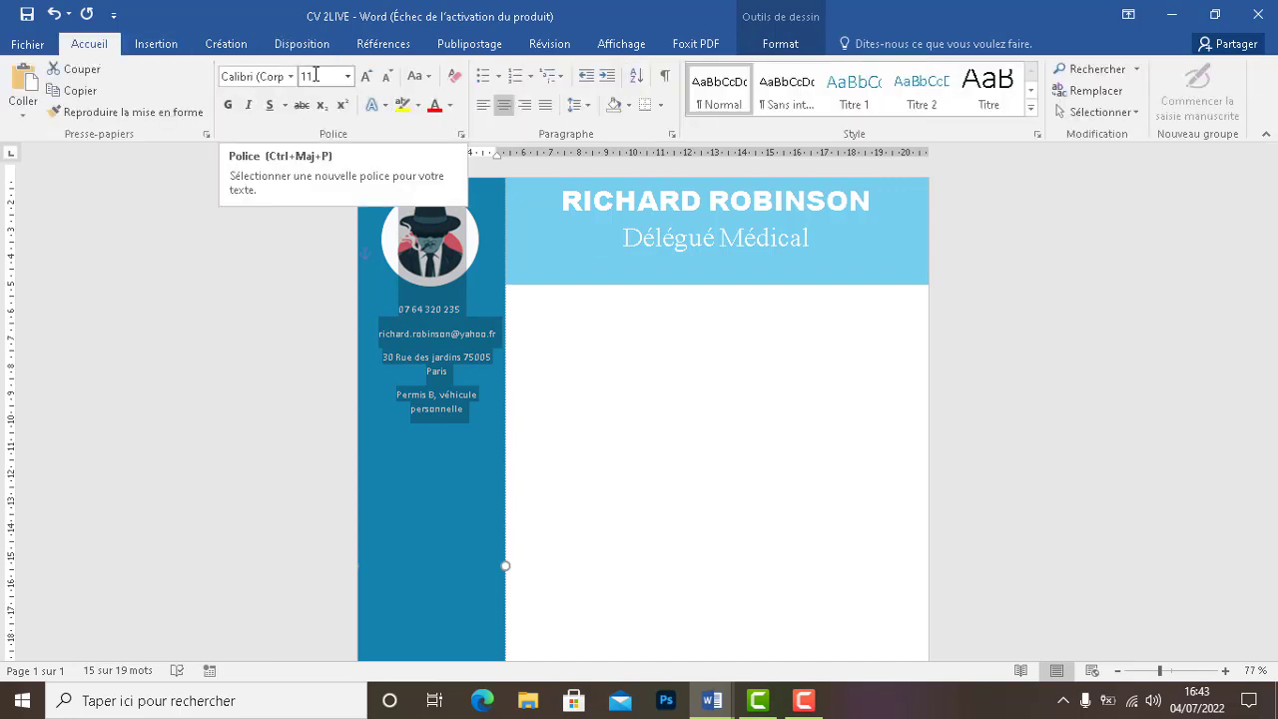
{"action": "left_click", "coordinate": [435, 343]}
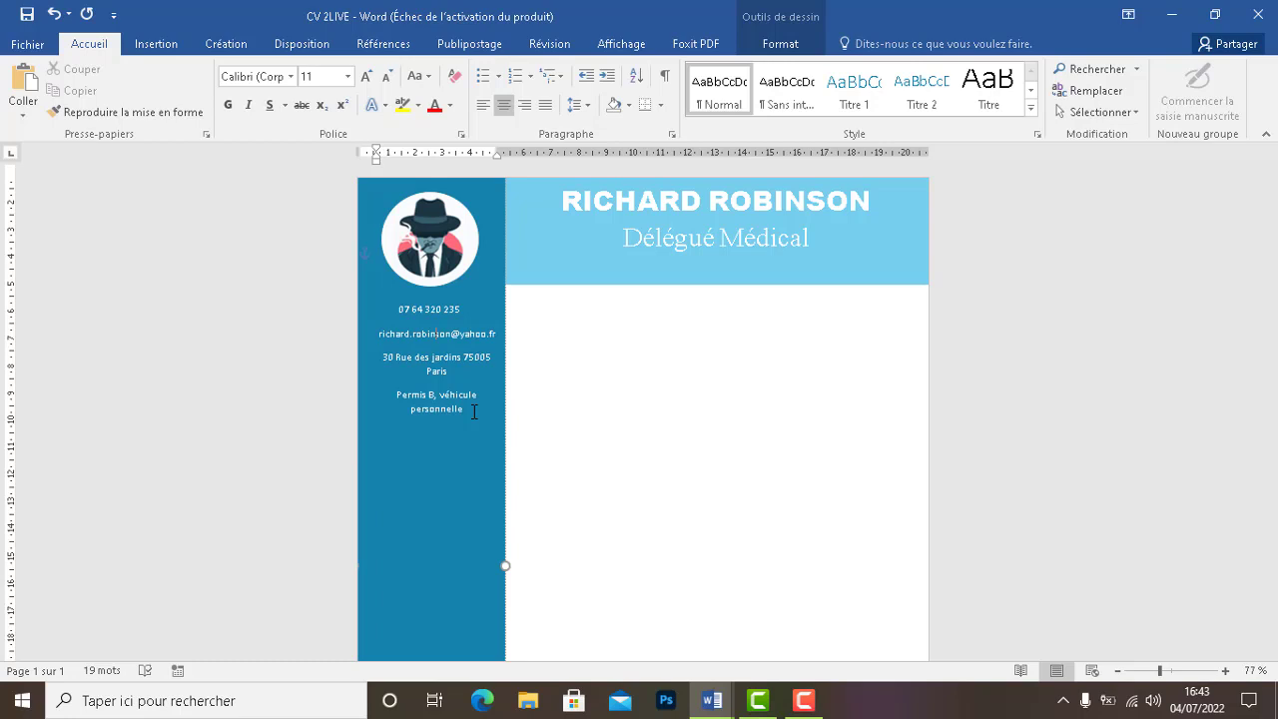
{"action": "left_click_drag", "start_coordinate": [498, 335], "coordinate": [380, 345]}
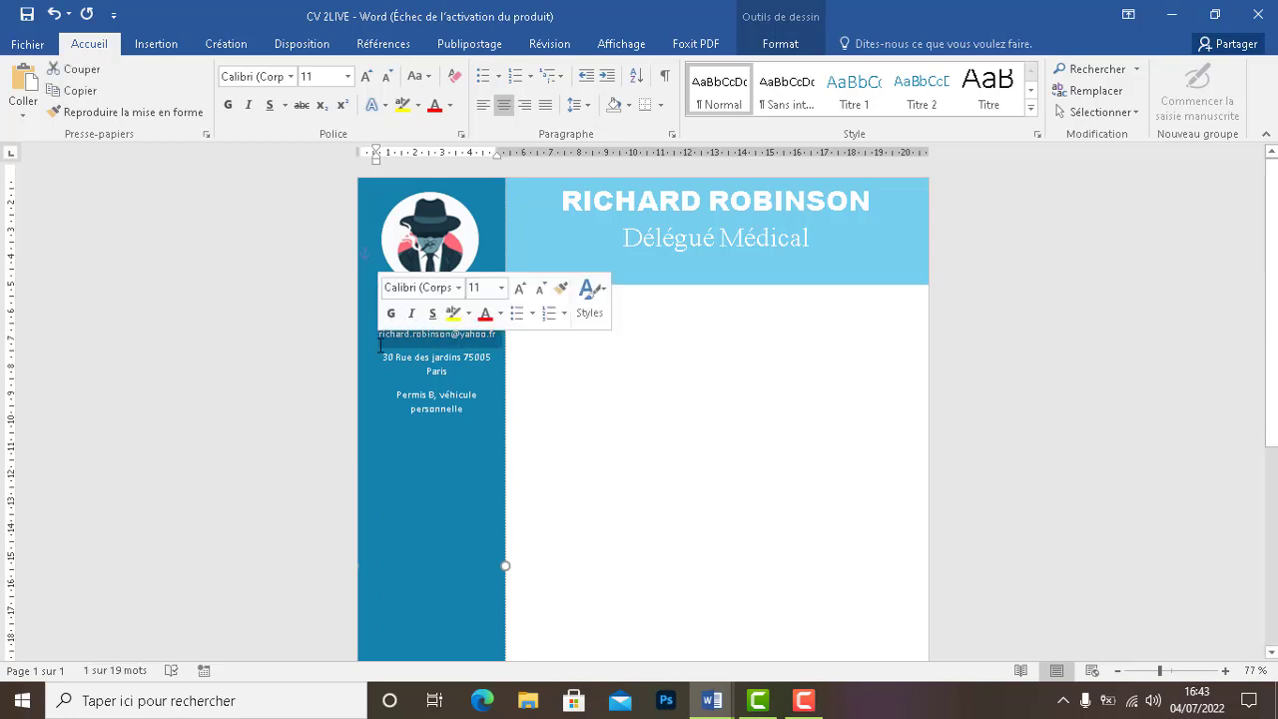
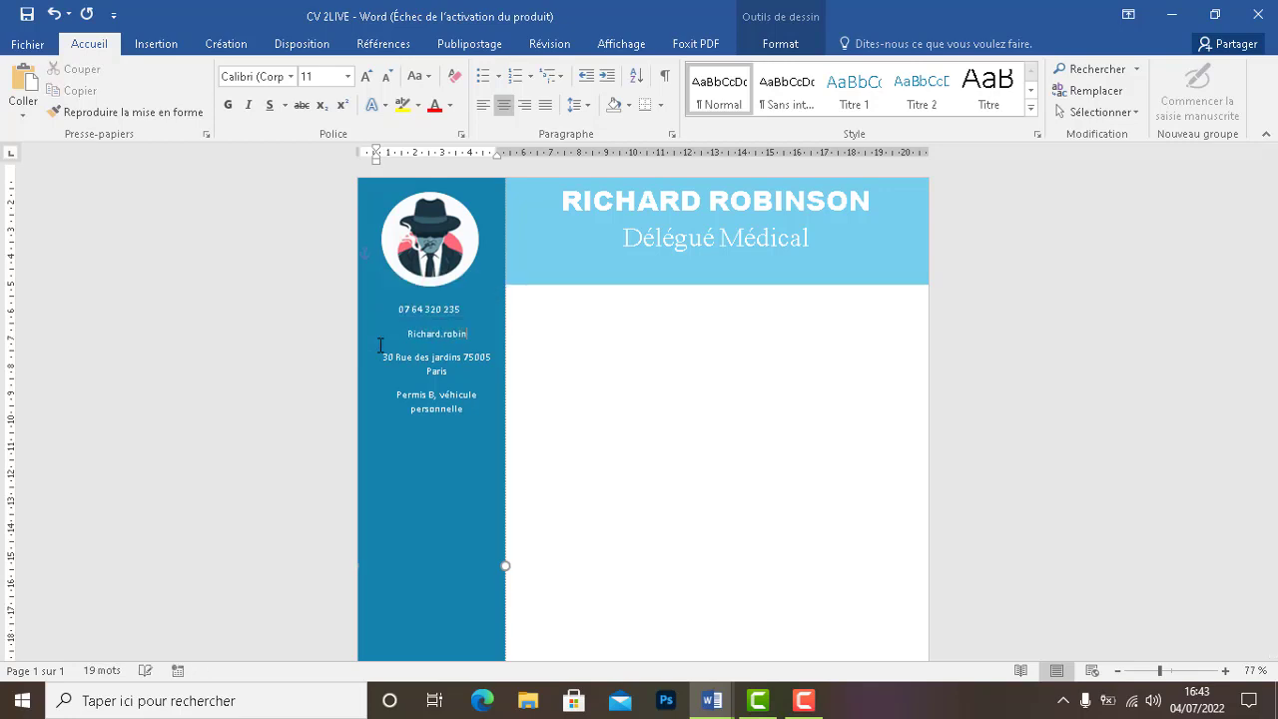
Replace the auto-capitalised first letter of the e-mail address with a lowercase one
{"action": "left_click", "coordinate": [411, 374]}
{"action": "left_click", "coordinate": [397, 393]}
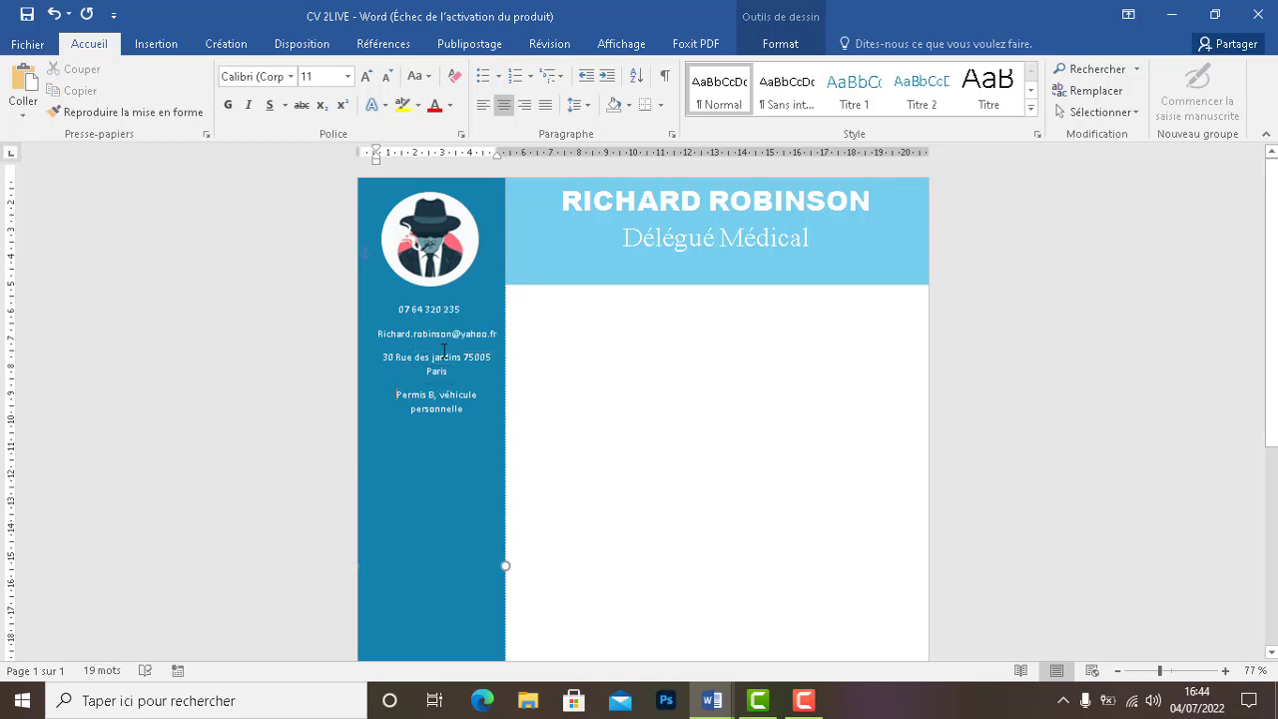
{"action": "left_click", "coordinate": [447, 334]}
{"action": "key", "text": "BackSpace"}
{"action": "type", "text": "r"}
{"action": "right_click", "coordinate": [461, 330]}
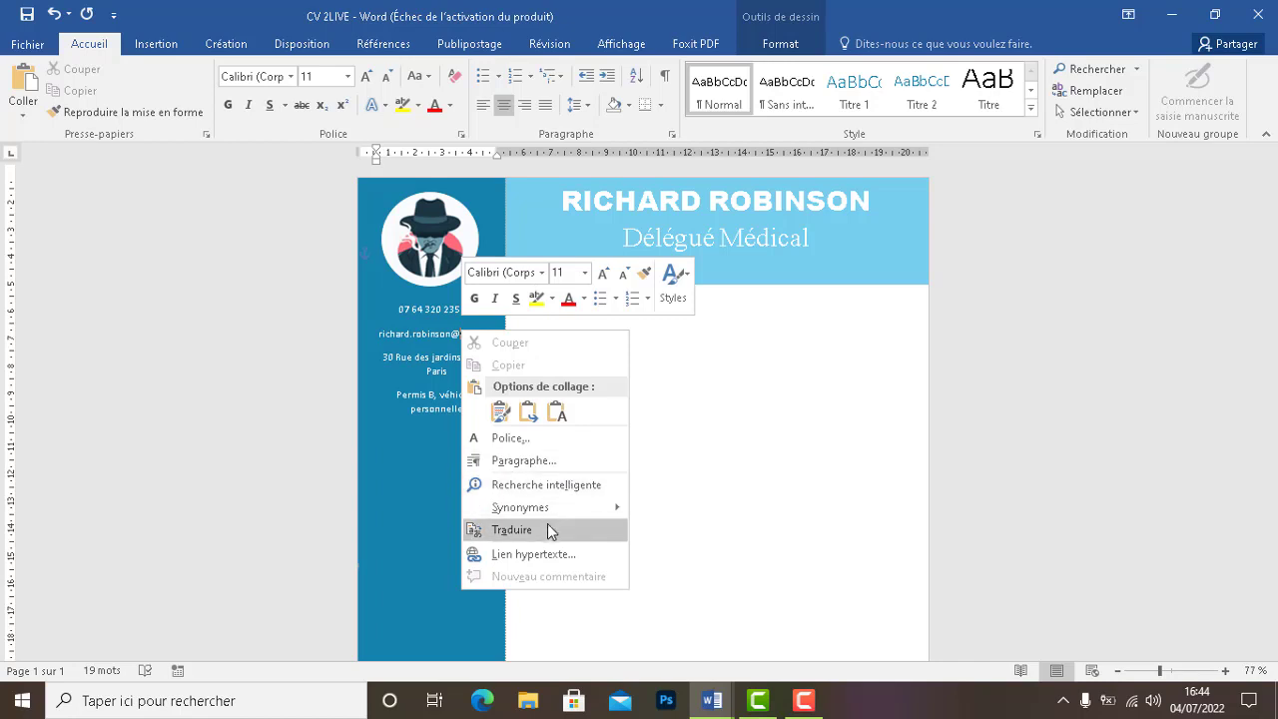
{"action": "left_click", "coordinate": [535, 555]}
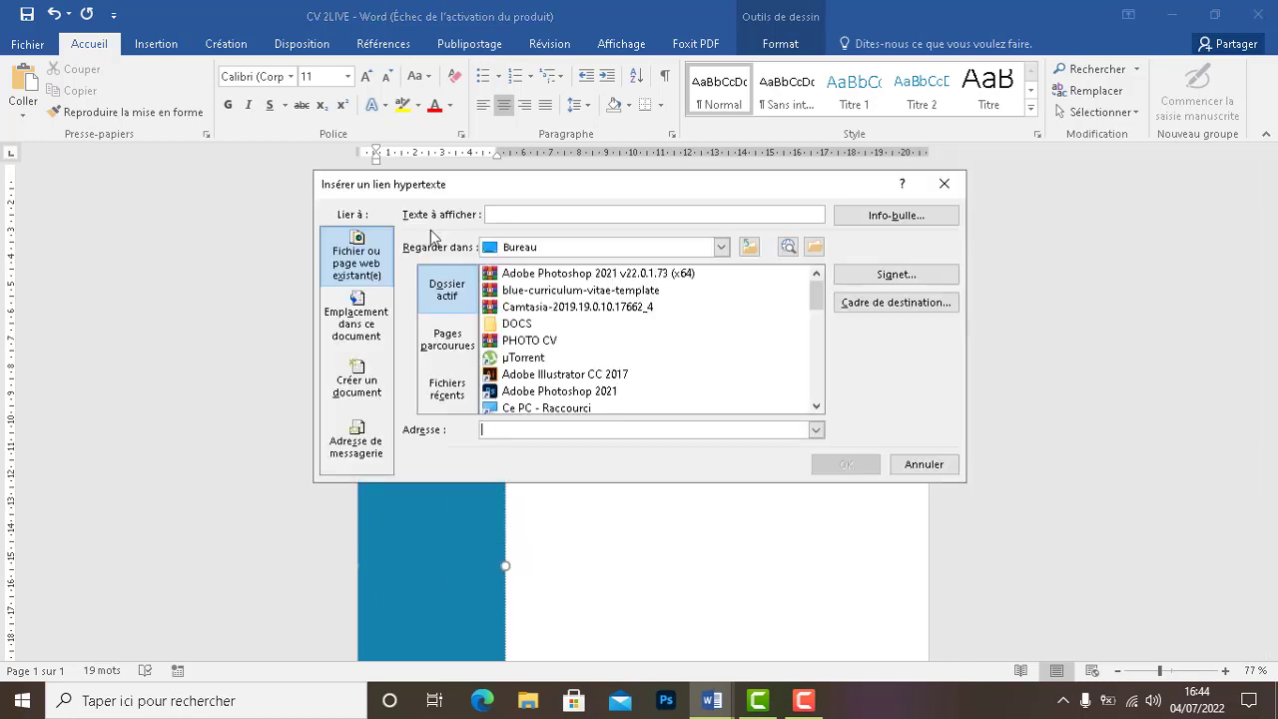
{"action": "left_click", "coordinate": [944, 184]}
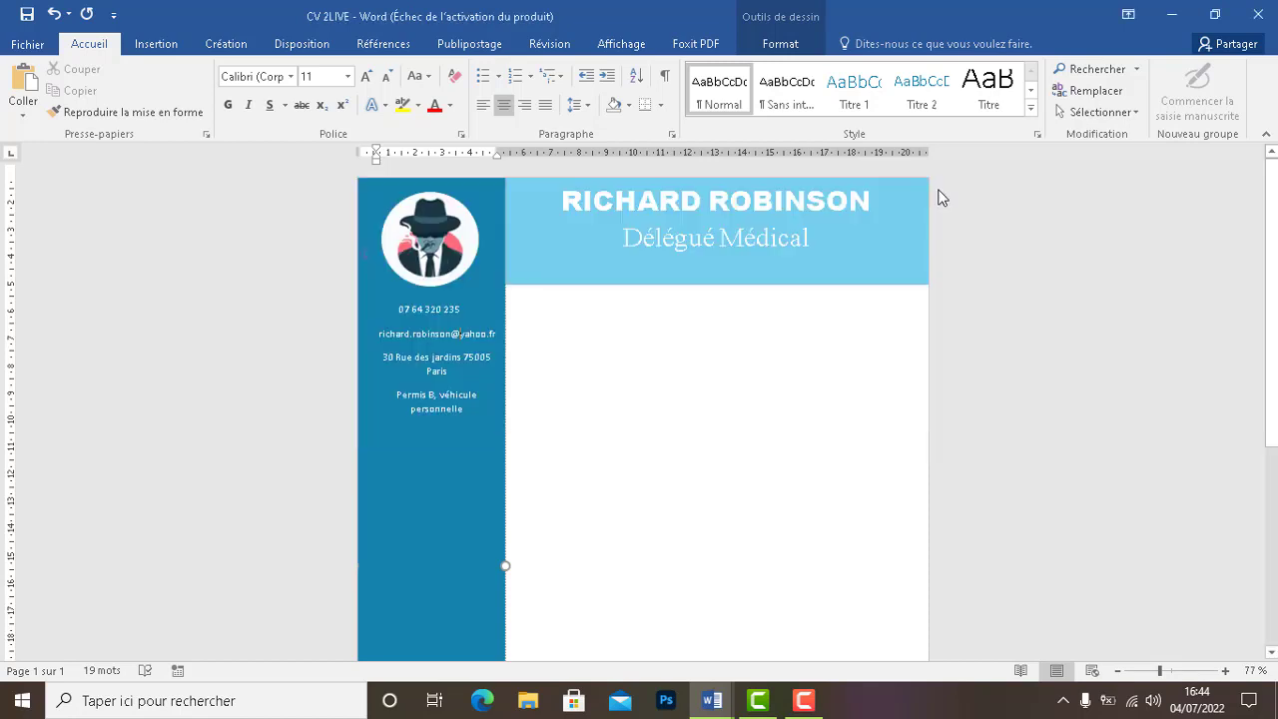
{"action": "right_click", "coordinate": [431, 337]}
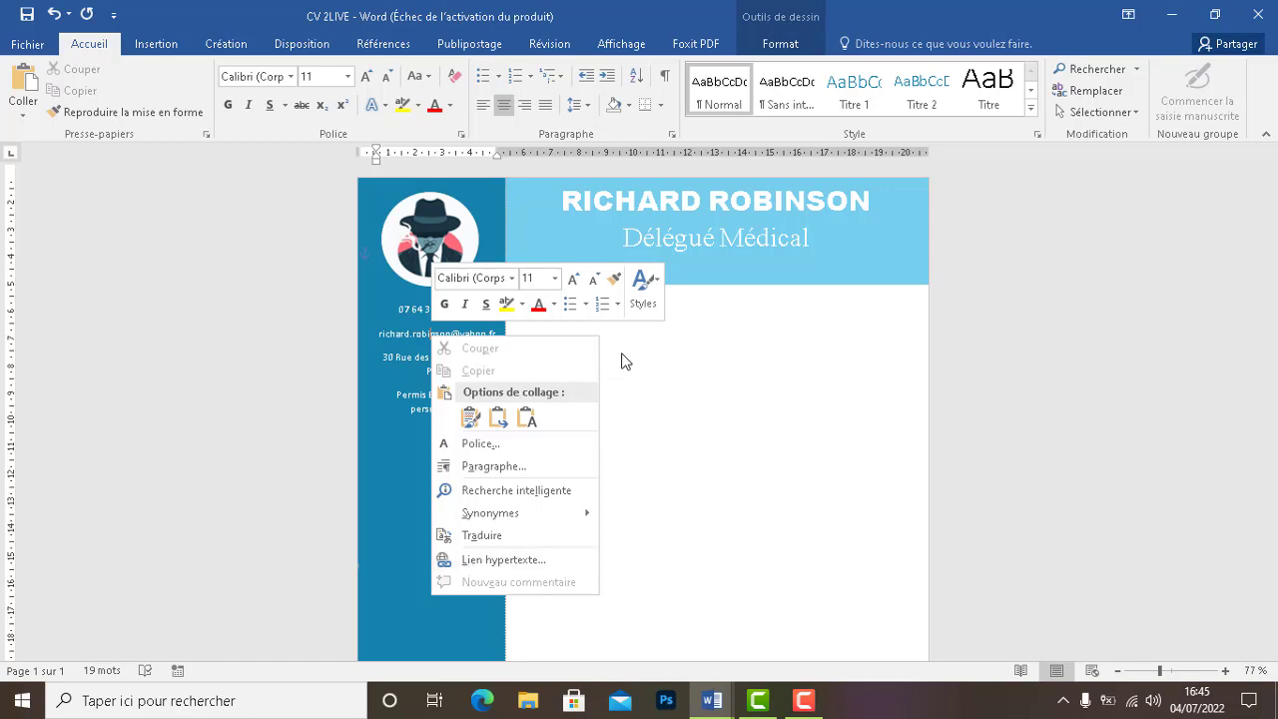
{"action": "left_click", "coordinate": [667, 421]}
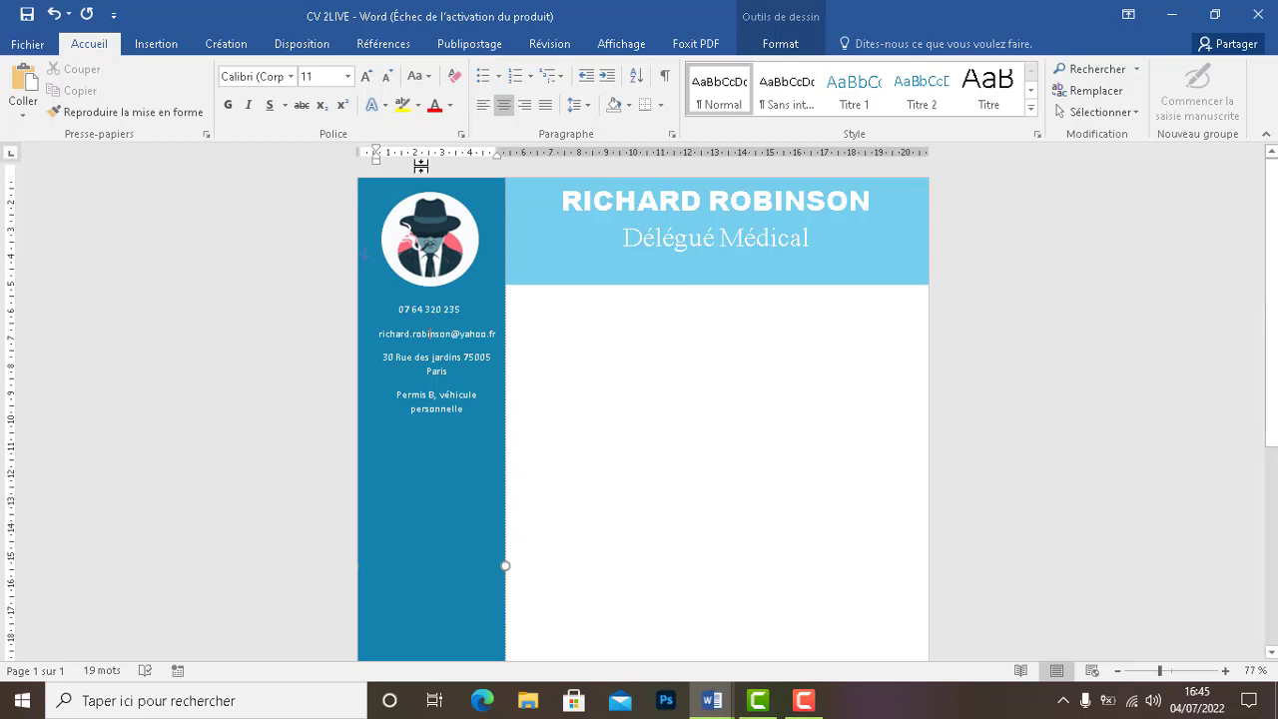
Nudge the address, Permis B and e-mail lines' left indents so each sits centred
{"action": "left_click_drag", "start_coordinate": [377, 159], "coordinate": [367, 164]}
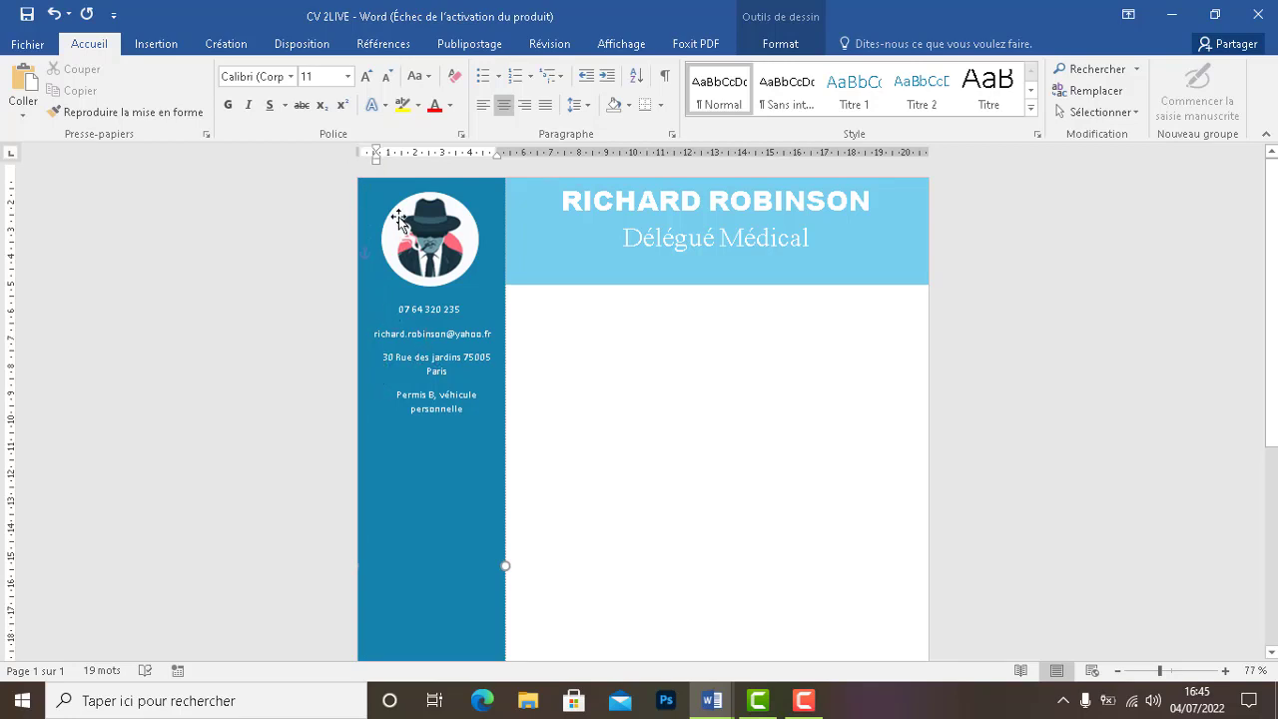
{"action": "left_click_drag", "start_coordinate": [376, 159], "coordinate": [368, 159]}
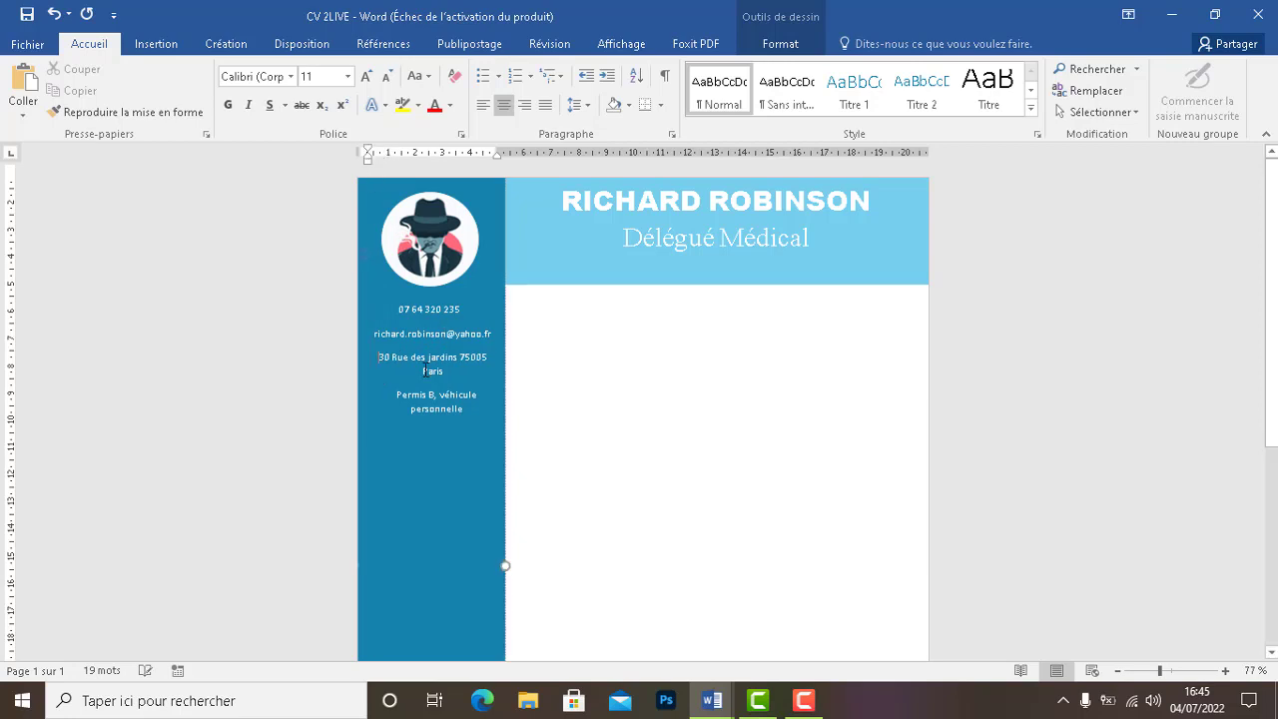
{"action": "left_click", "coordinate": [399, 395]}
{"action": "left_click_drag", "start_coordinate": [376, 160], "coordinate": [360, 164]}
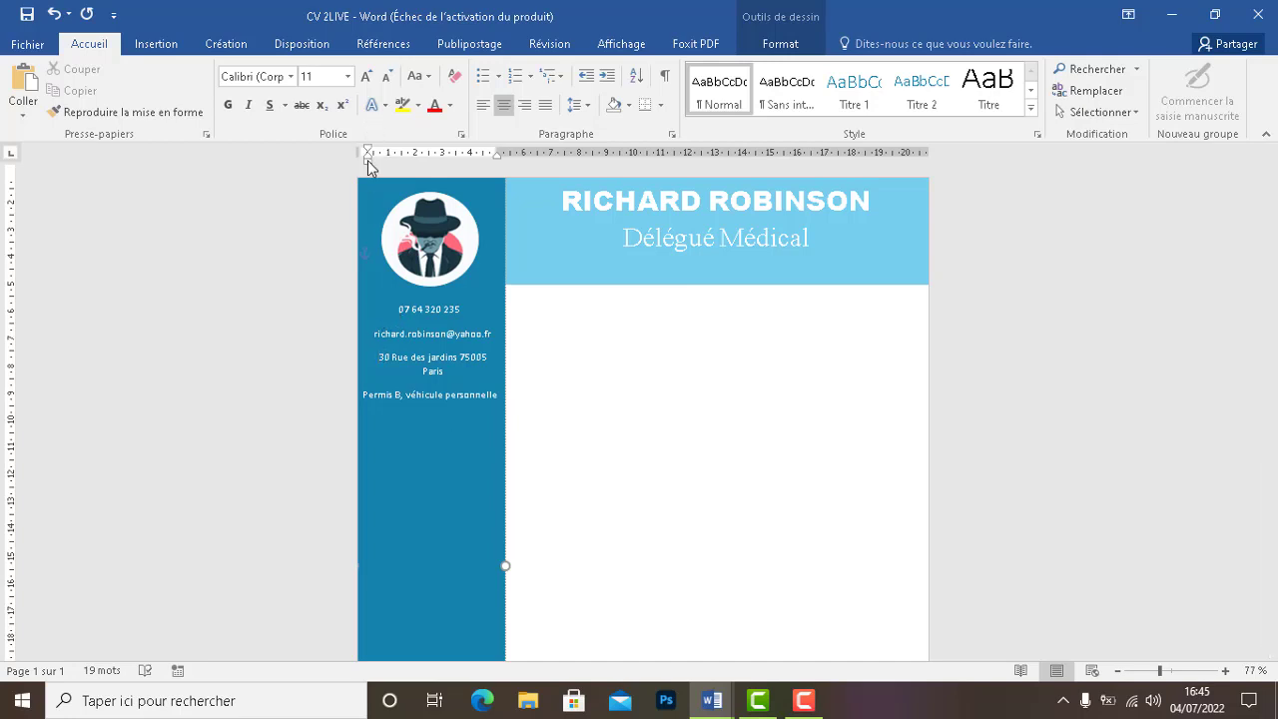
{"action": "left_click_drag", "start_coordinate": [366, 162], "coordinate": [360, 163]}
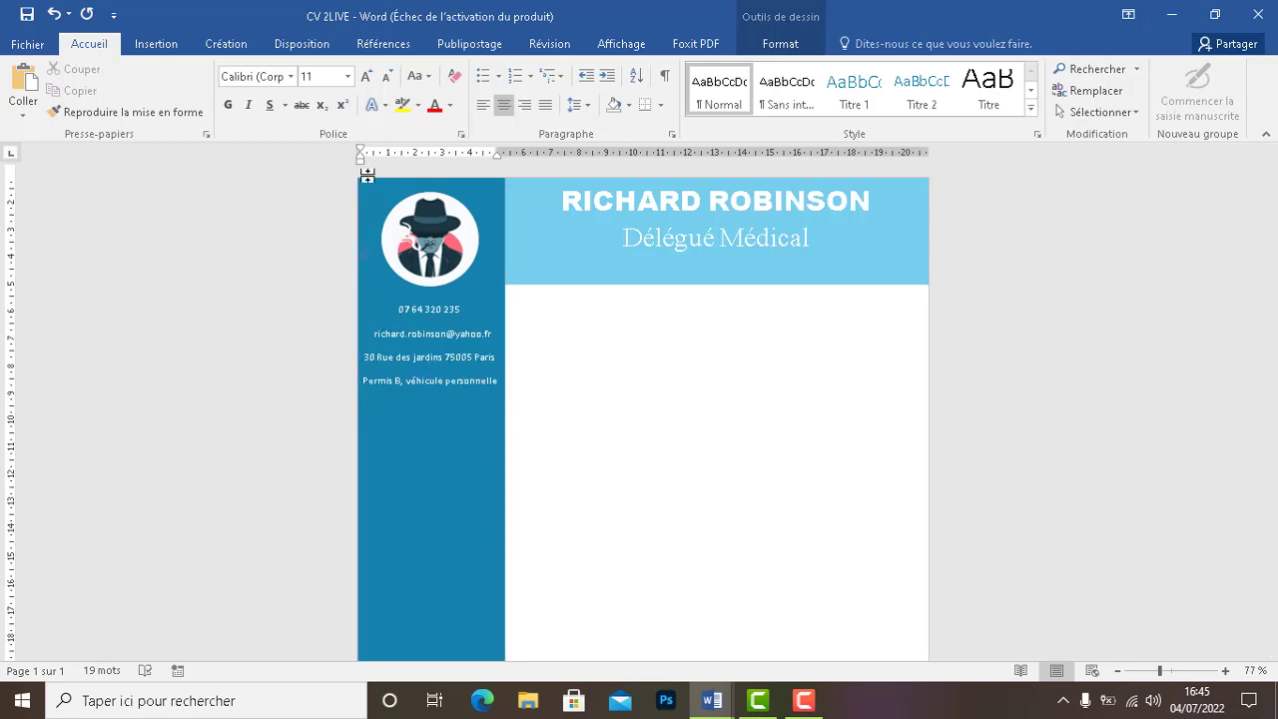
{"action": "left_click", "coordinate": [377, 338]}
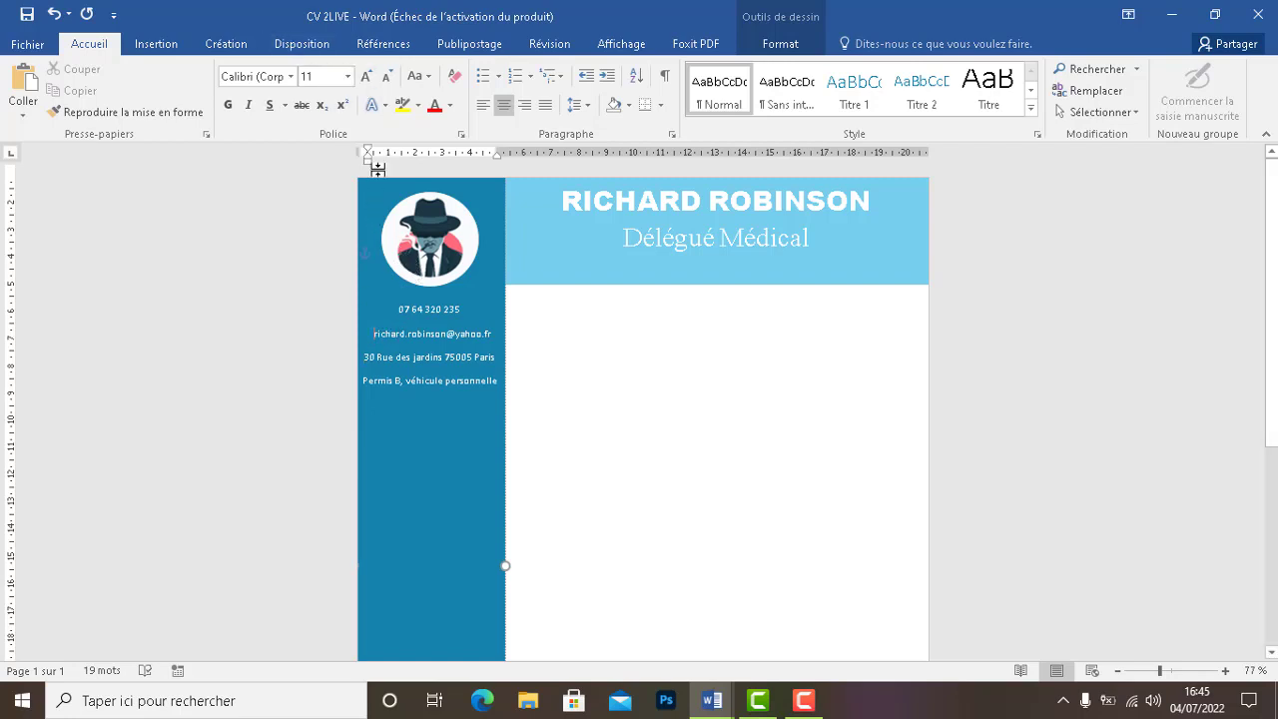
{"action": "left_click_drag", "start_coordinate": [368, 160], "coordinate": [364, 161]}
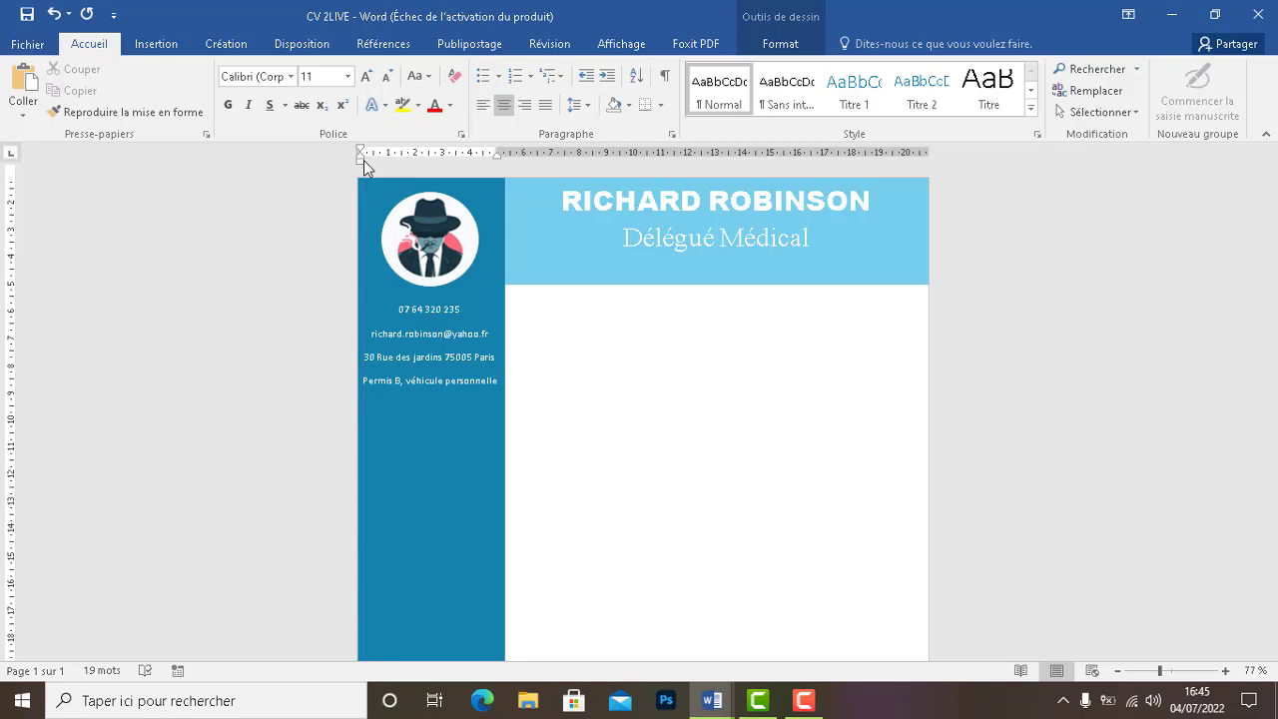
{"action": "left_click", "coordinate": [399, 312]}
{"action": "left_click", "coordinate": [461, 456]}
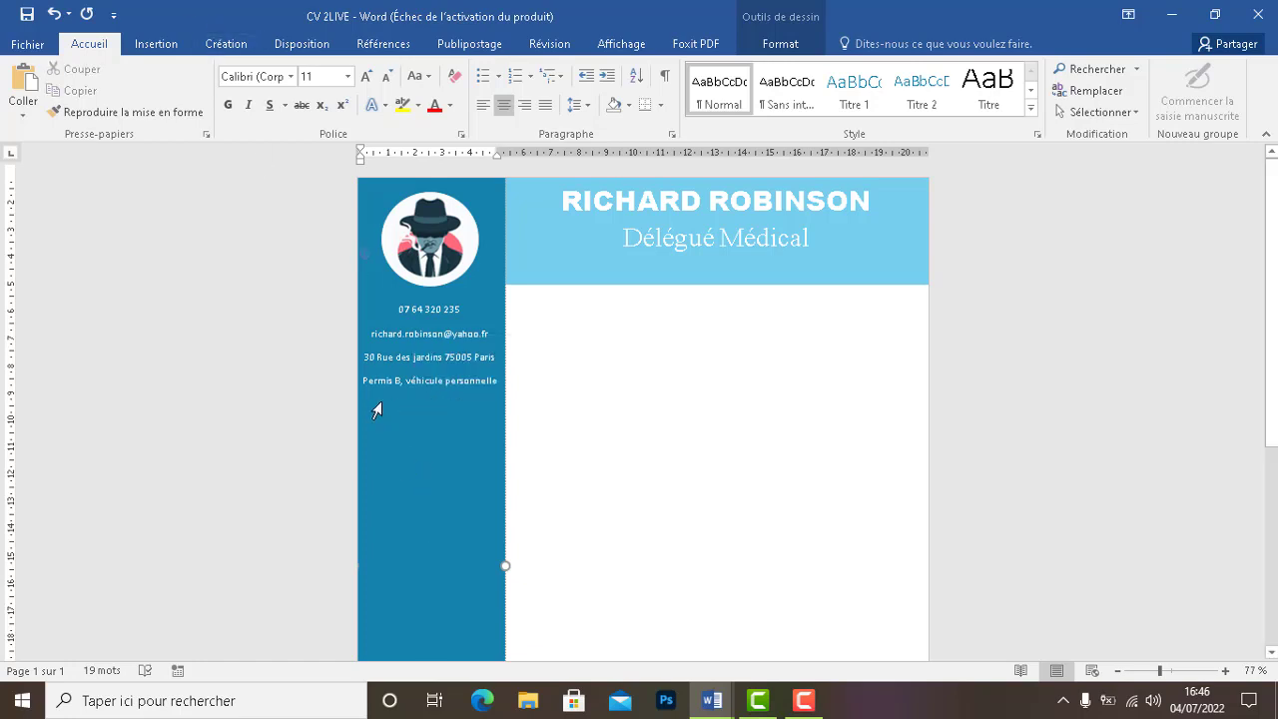
Draw a short horizontal line under the contact details in the sidebar
{"action": "left_click", "coordinate": [155, 43]}
{"action": "left_click", "coordinate": [270, 112]}
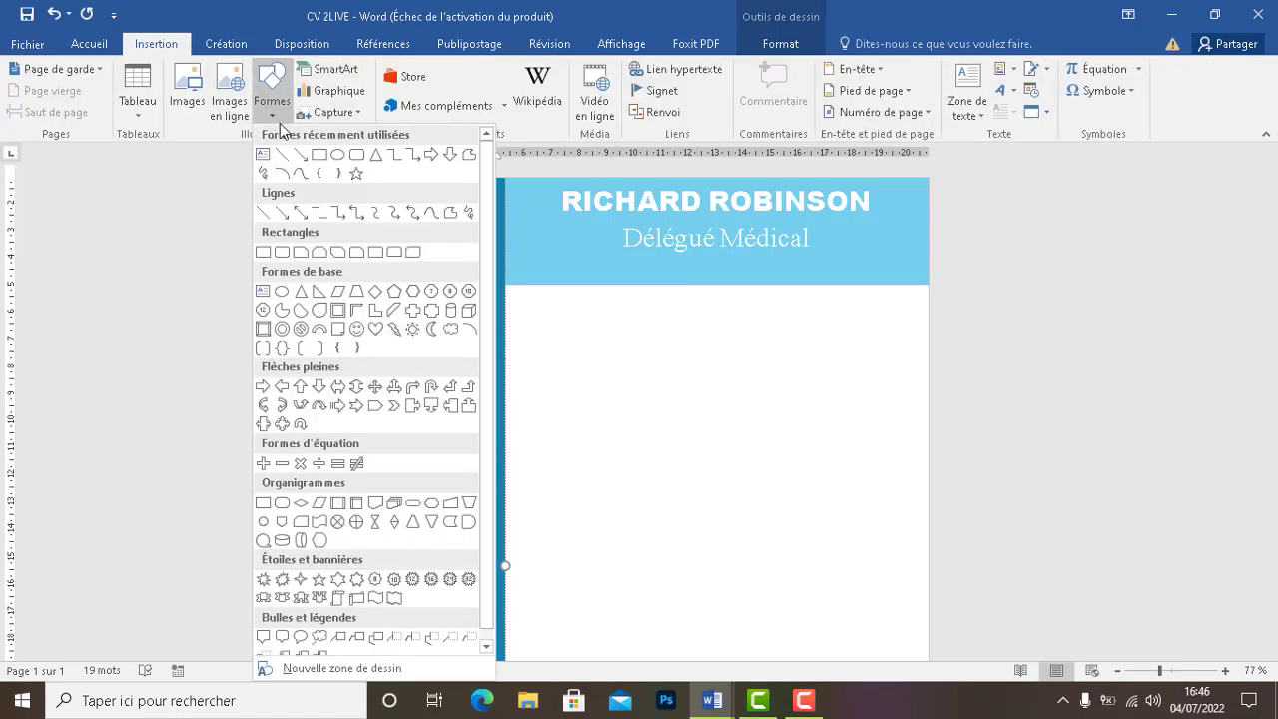
{"action": "left_click", "coordinate": [282, 156]}
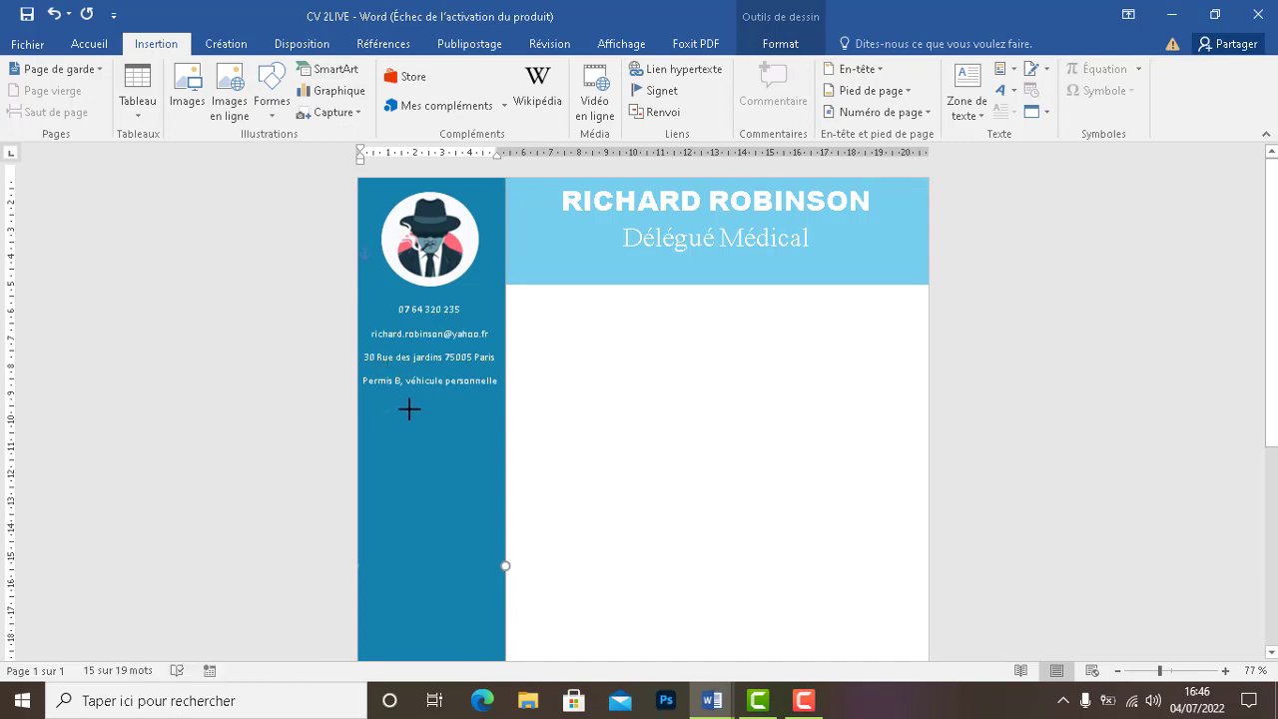
{"action": "left_click_drag", "start_coordinate": [408, 409], "coordinate": [488, 412]}
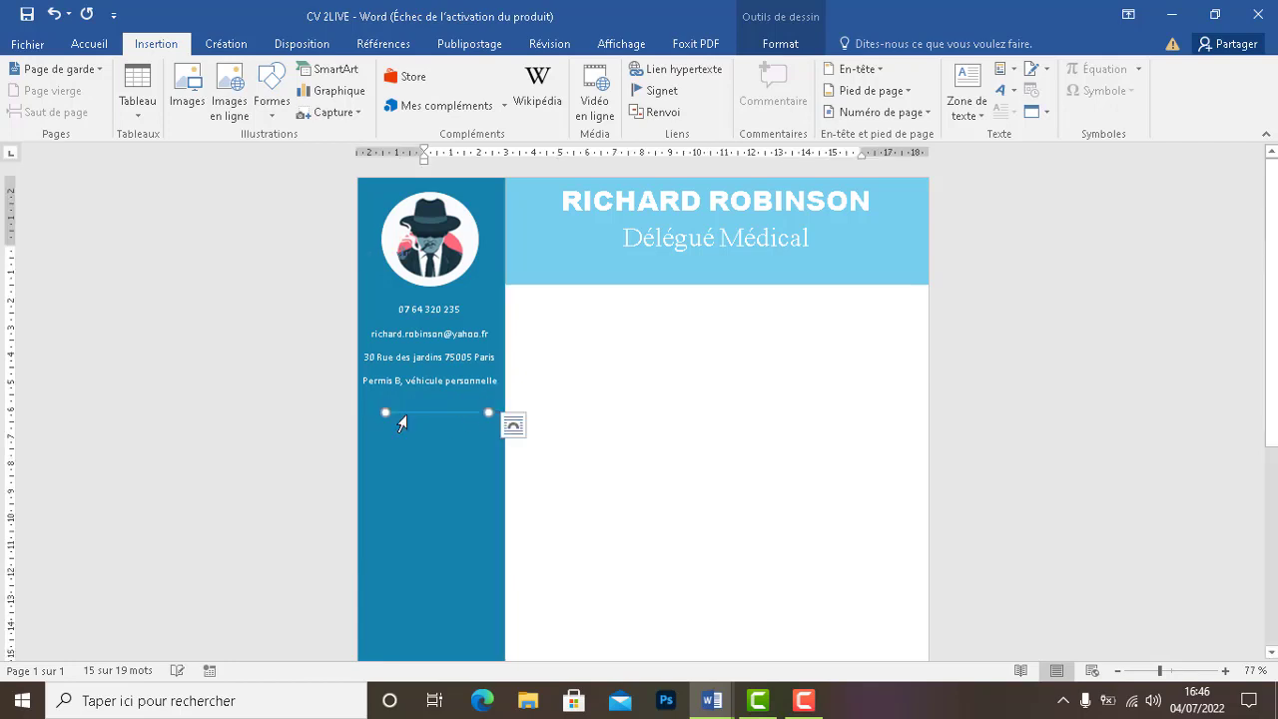
{"action": "left_click_drag", "start_coordinate": [411, 412], "coordinate": [407, 412]}
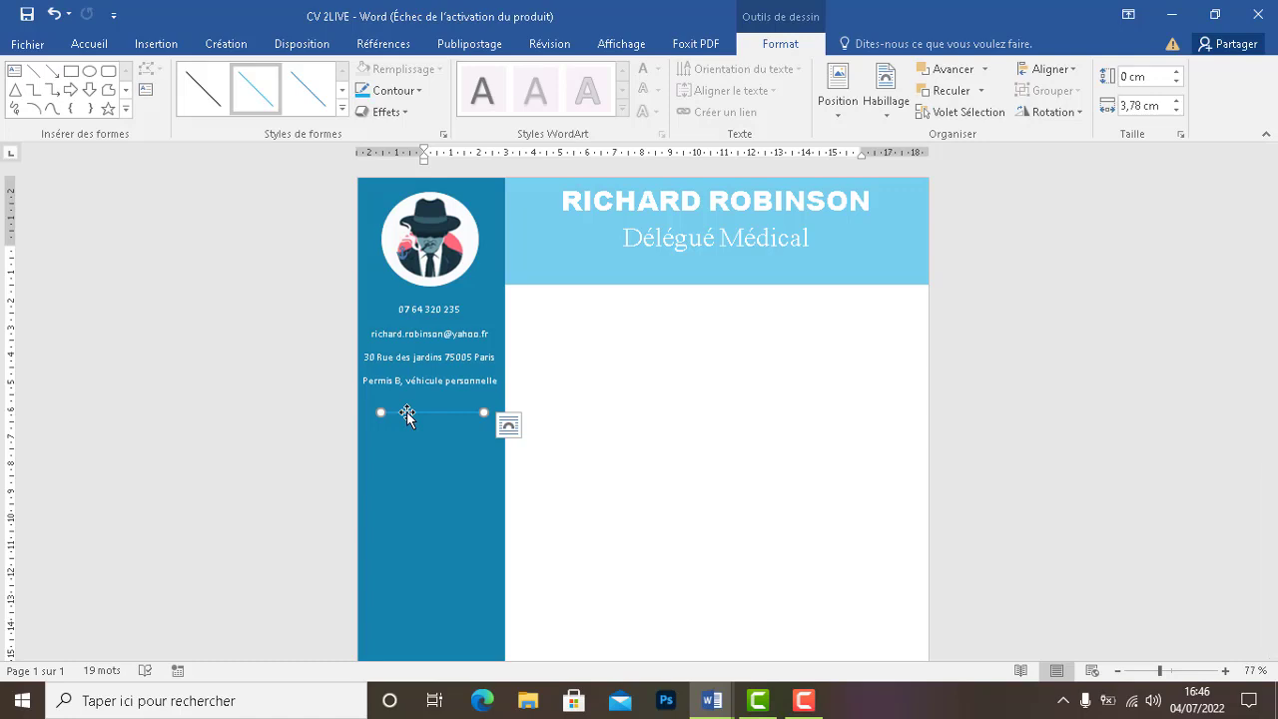
Make the divider line white with a 2¼ pt thickness
{"action": "left_click", "coordinate": [395, 92]}
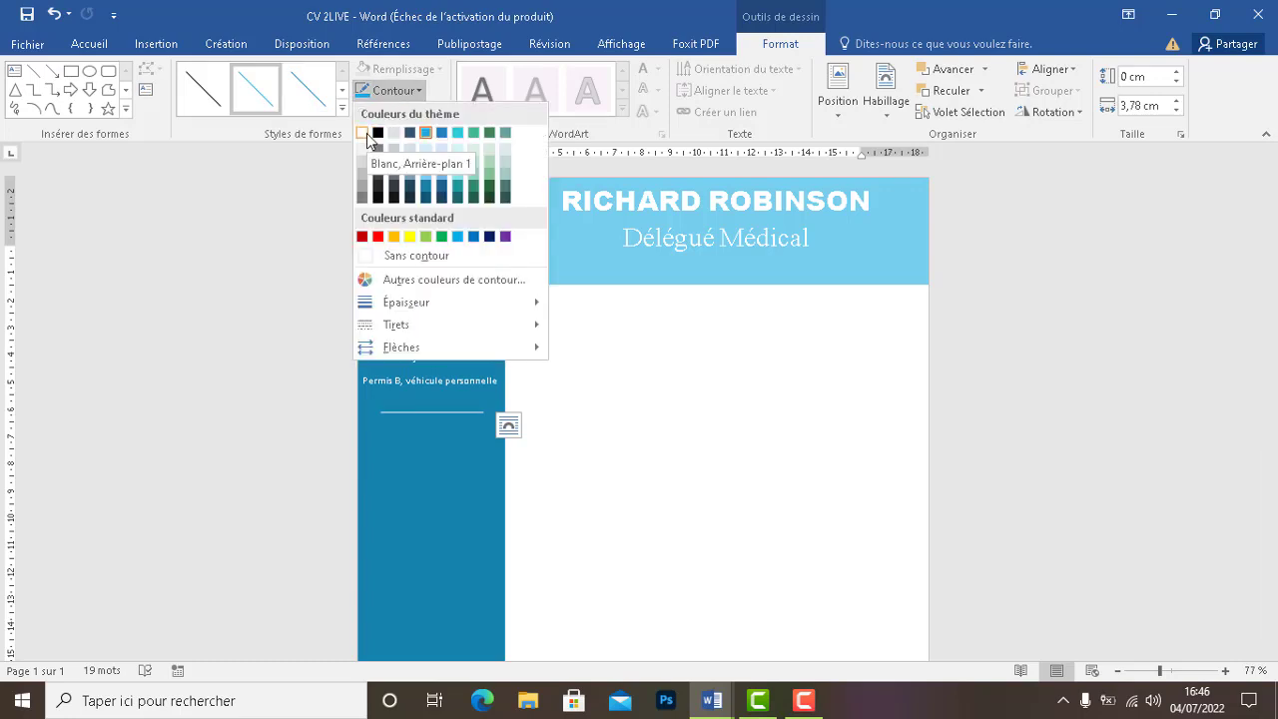
{"action": "left_click", "coordinate": [364, 133]}
{"action": "left_click", "coordinate": [386, 93]}
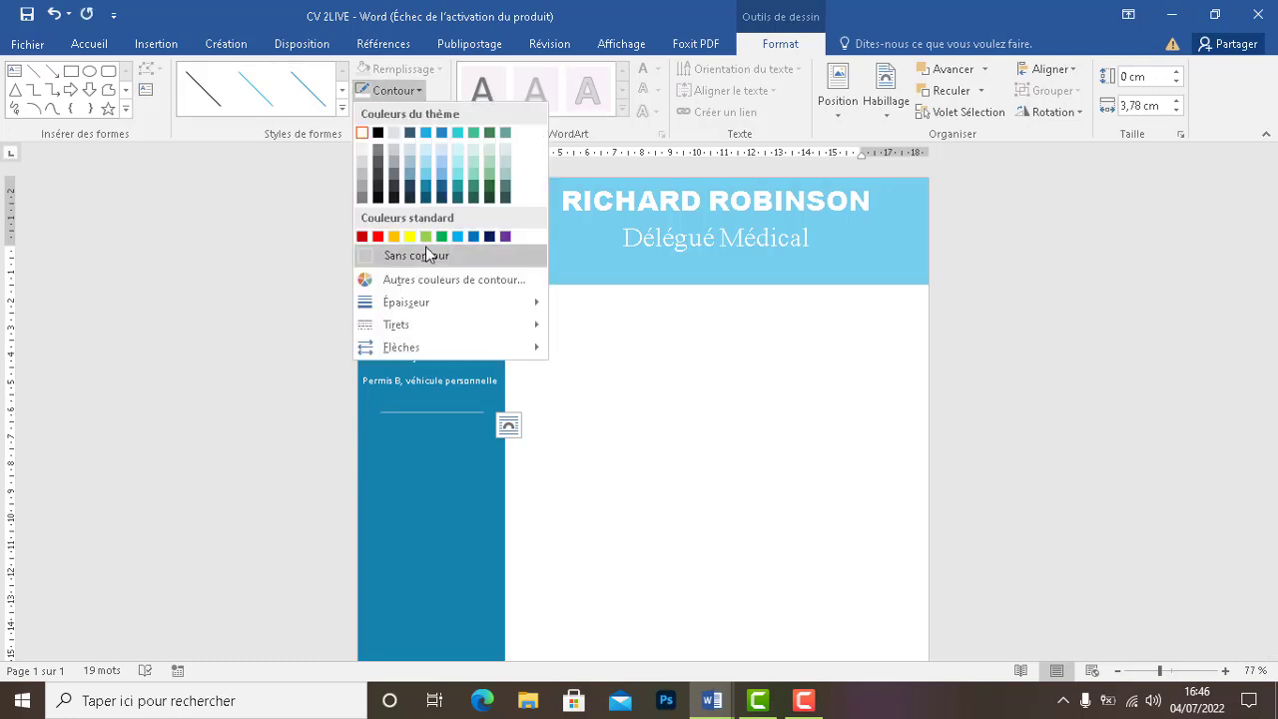
{"action": "mouse_move", "coordinate": [436, 303]}
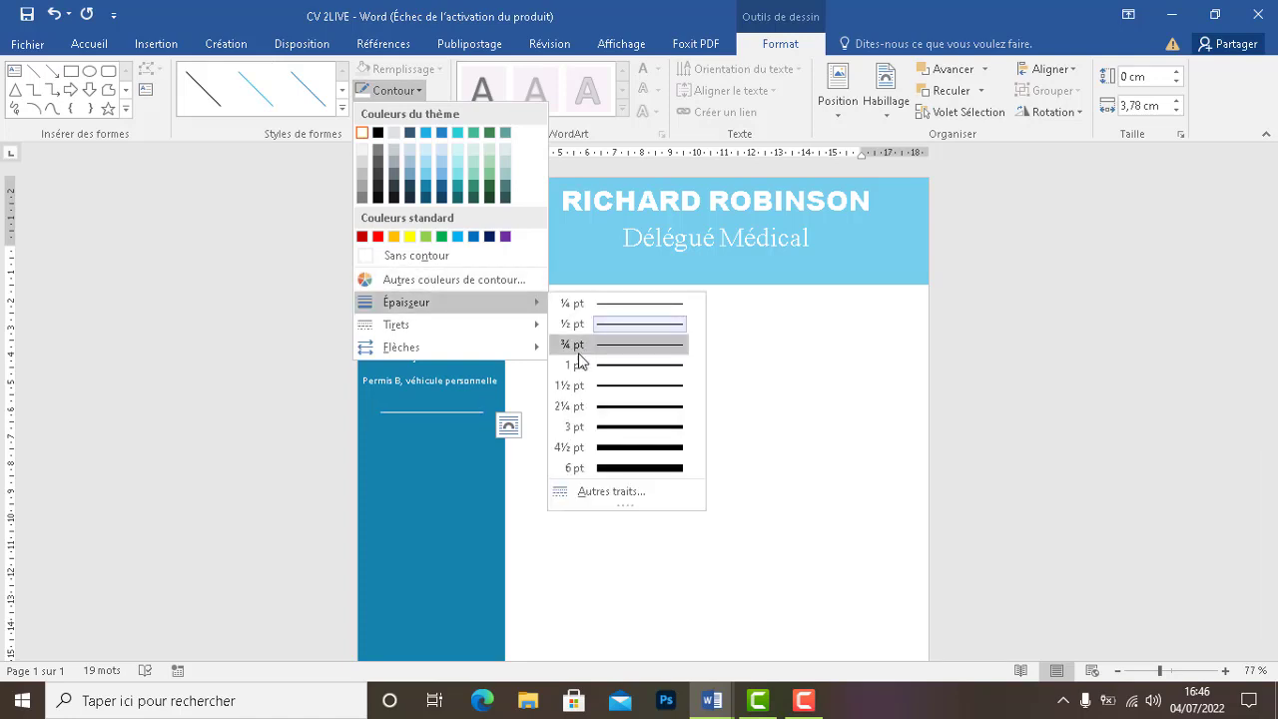
{"action": "left_click", "coordinate": [599, 409]}
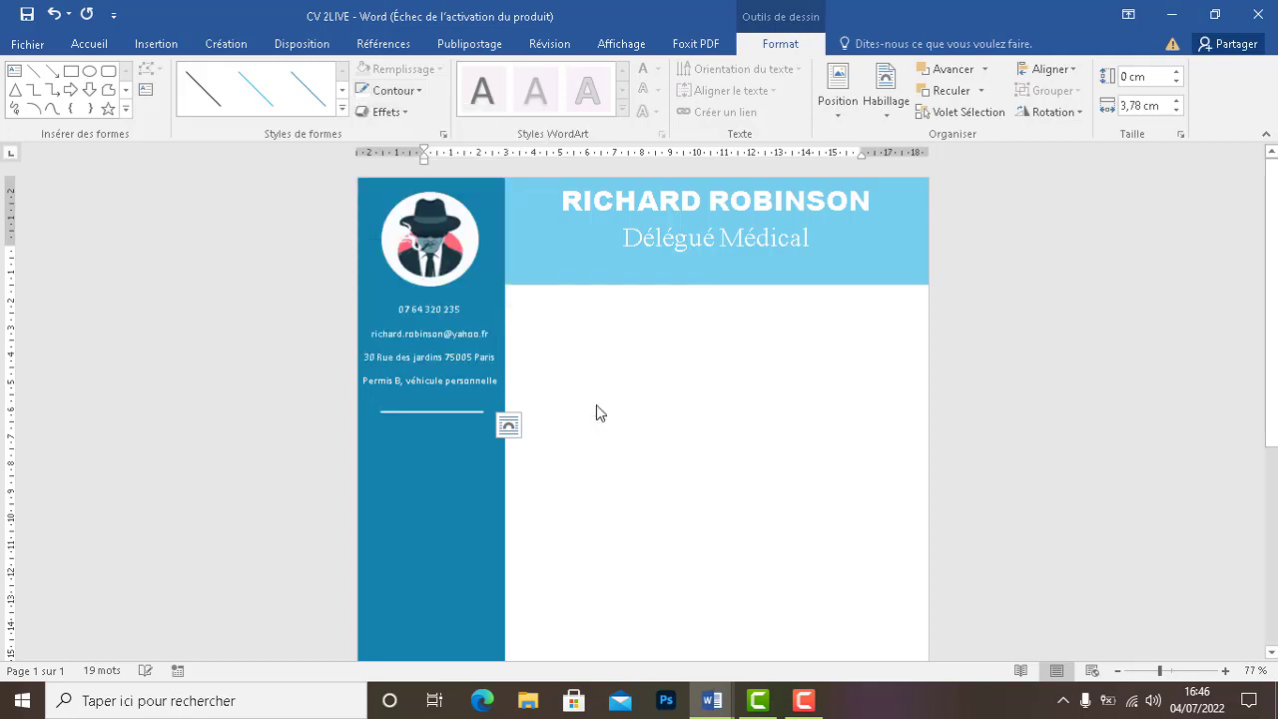
{"action": "left_click", "coordinate": [410, 448]}
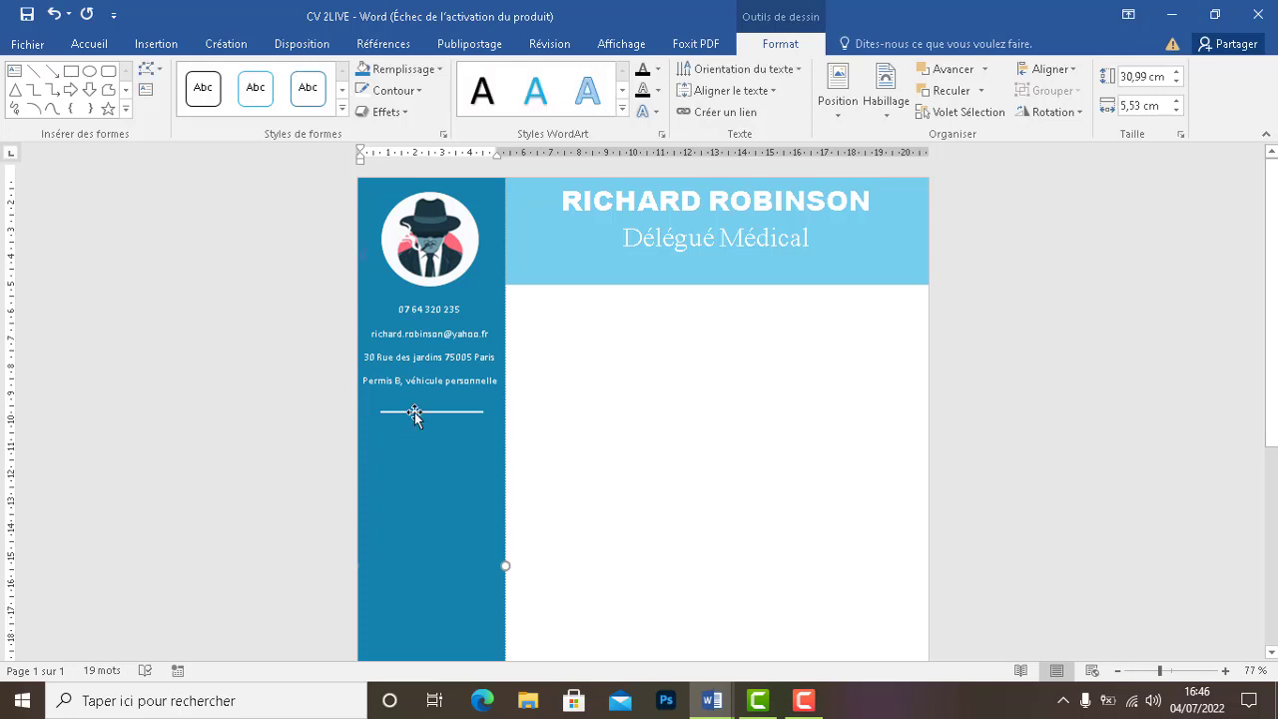
{"action": "left_click", "coordinate": [414, 412]}
{"action": "left_click", "coordinate": [405, 451]}
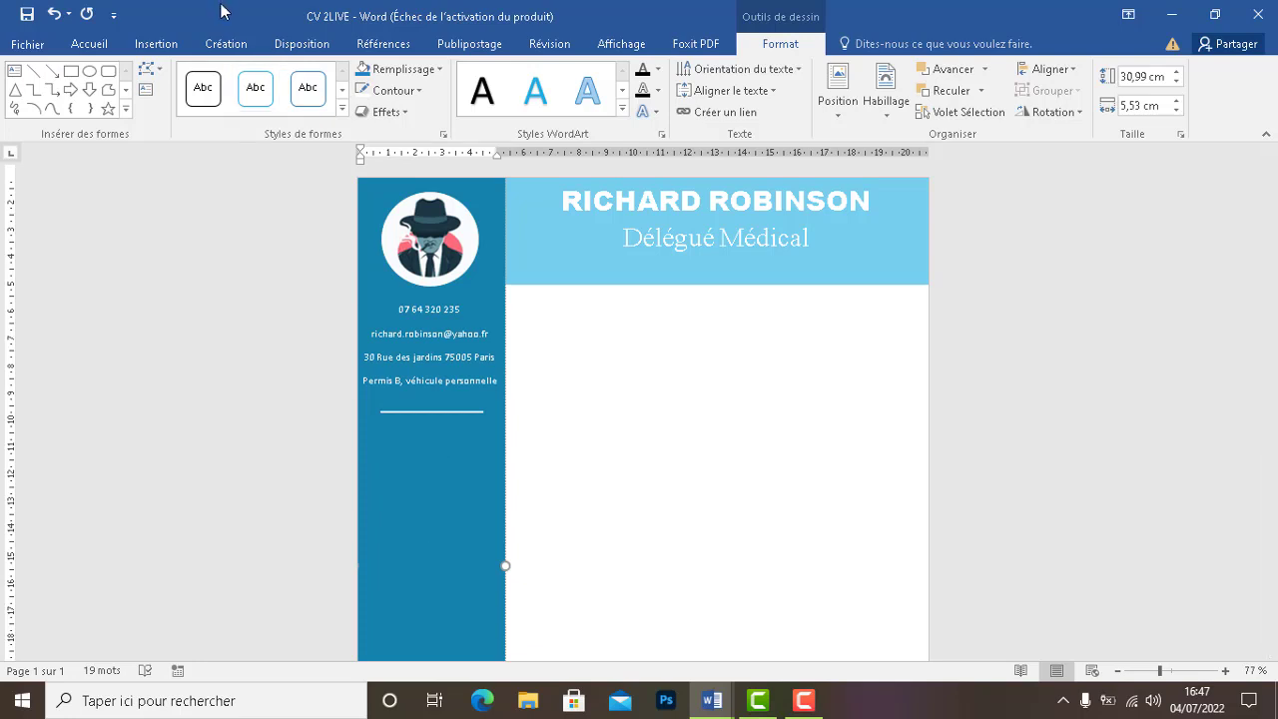
Draw a small oval circle in the sidebar below the divider and nudge it down
{"action": "left_click", "coordinate": [176, 46]}
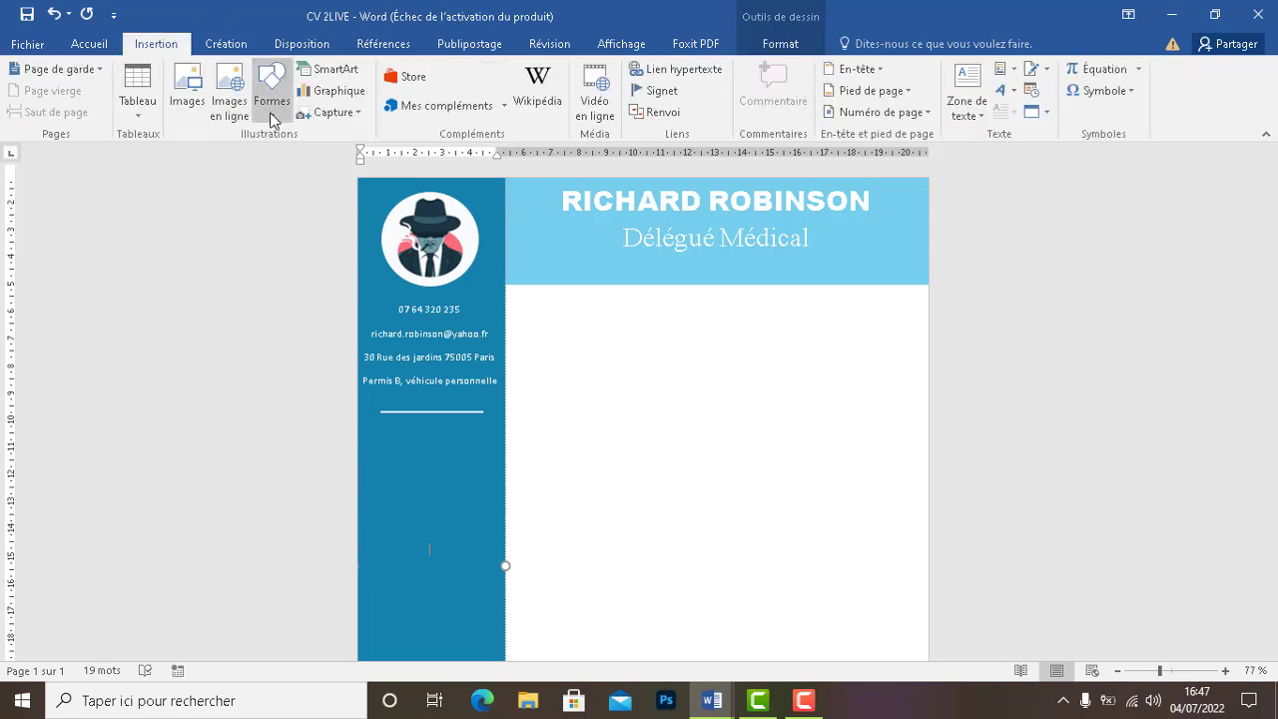
{"action": "left_click", "coordinate": [272, 112]}
{"action": "left_click", "coordinate": [337, 156]}
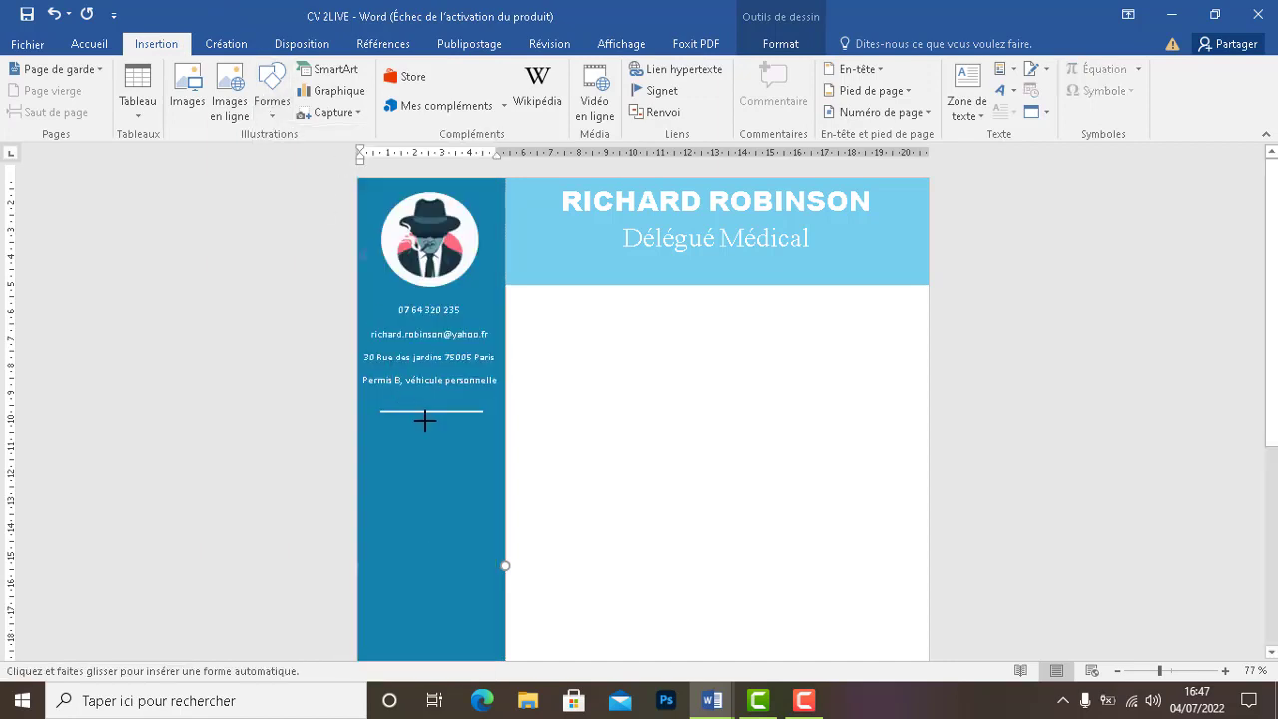
{"action": "left_click_drag", "start_coordinate": [400, 434], "coordinate": [366, 469]}
{"action": "left_click", "coordinate": [711, 701]}
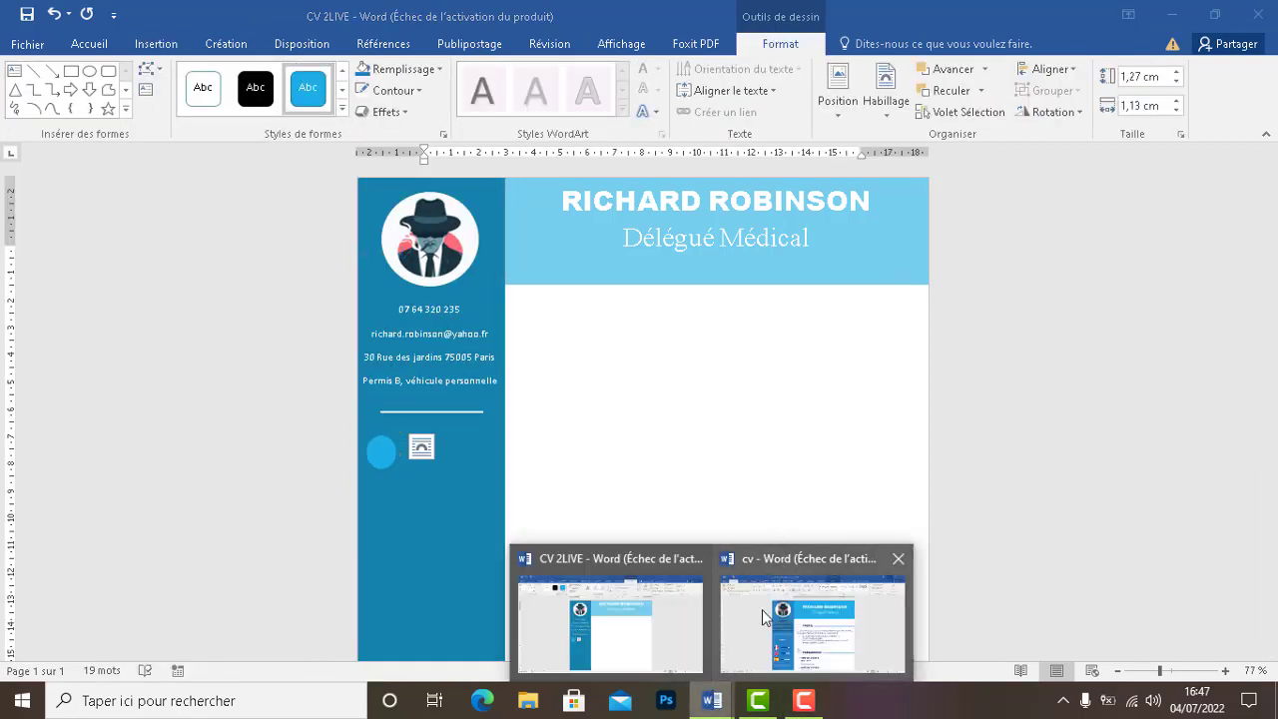
{"action": "left_click", "coordinate": [789, 635]}
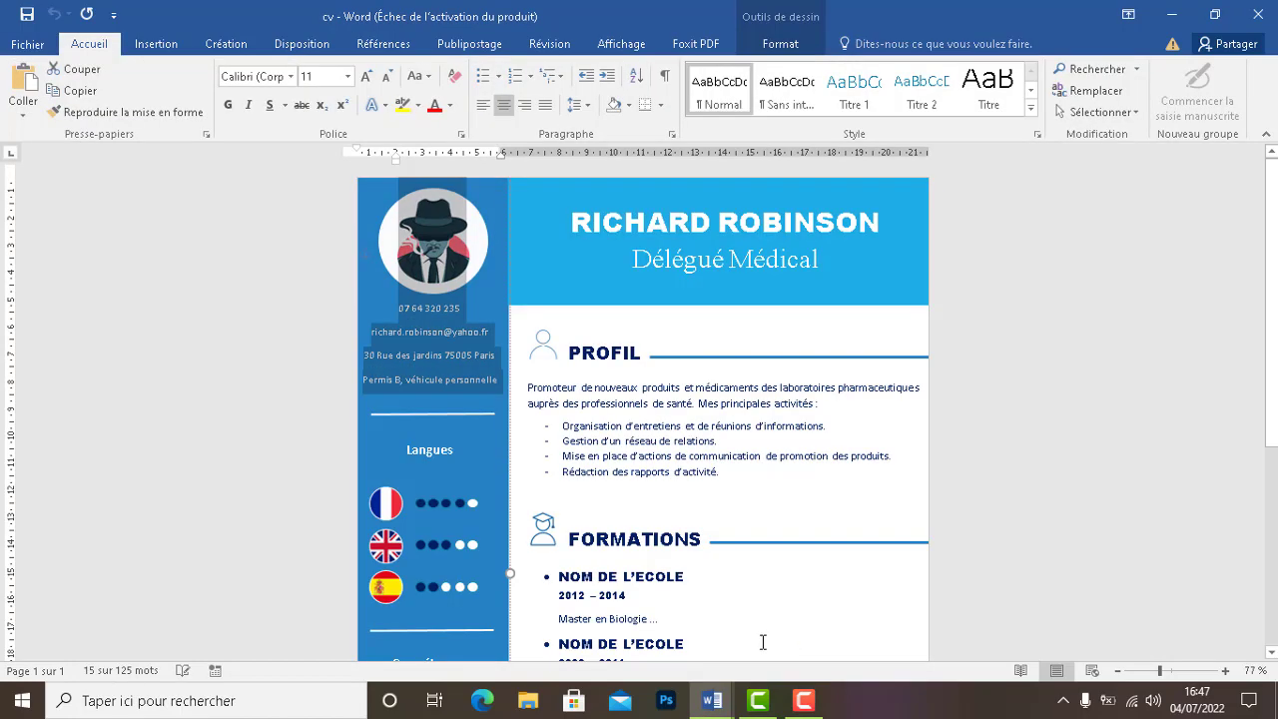
{"action": "left_click", "coordinate": [1172, 14]}
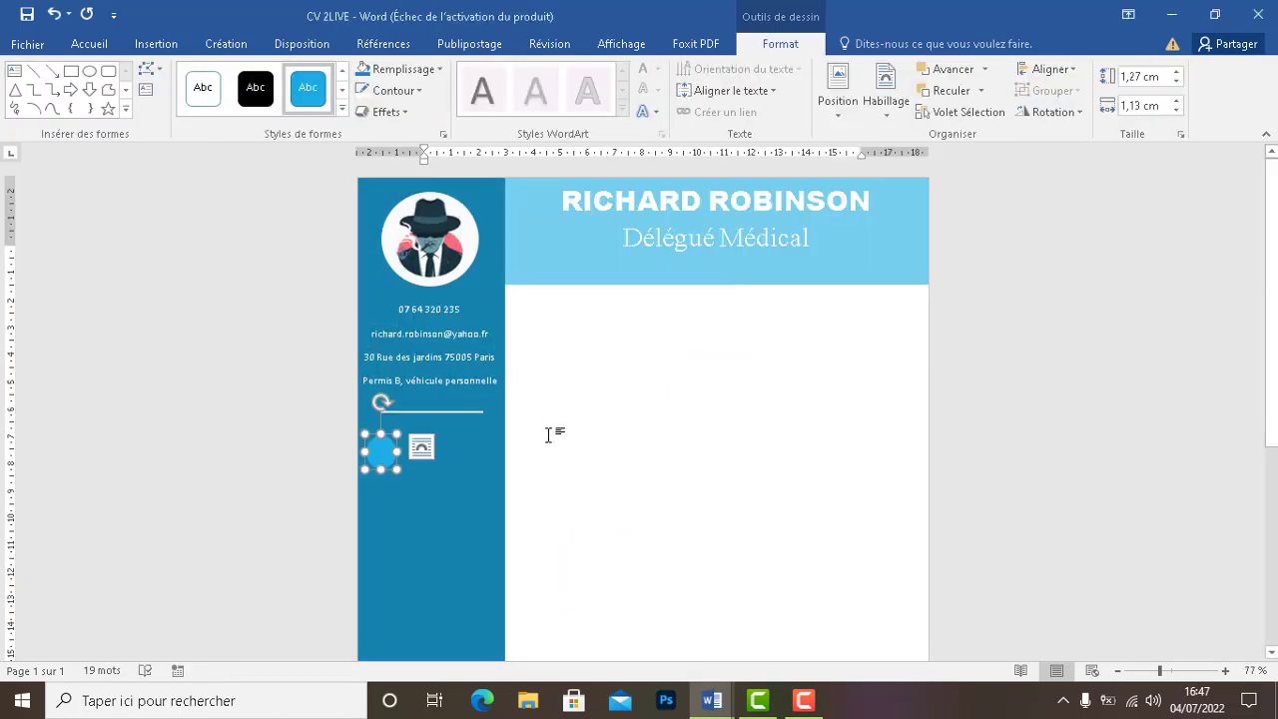
{"action": "key", "text": "Down"}
{"action": "key", "text": "Down"}
{"action": "key", "text": "Down"}
{"action": "key", "text": "Down"}
{"action": "key", "text": "Down"}
{"action": "key", "text": "Down"}
{"action": "key", "text": "Down"}
{"action": "key", "text": "Down"}
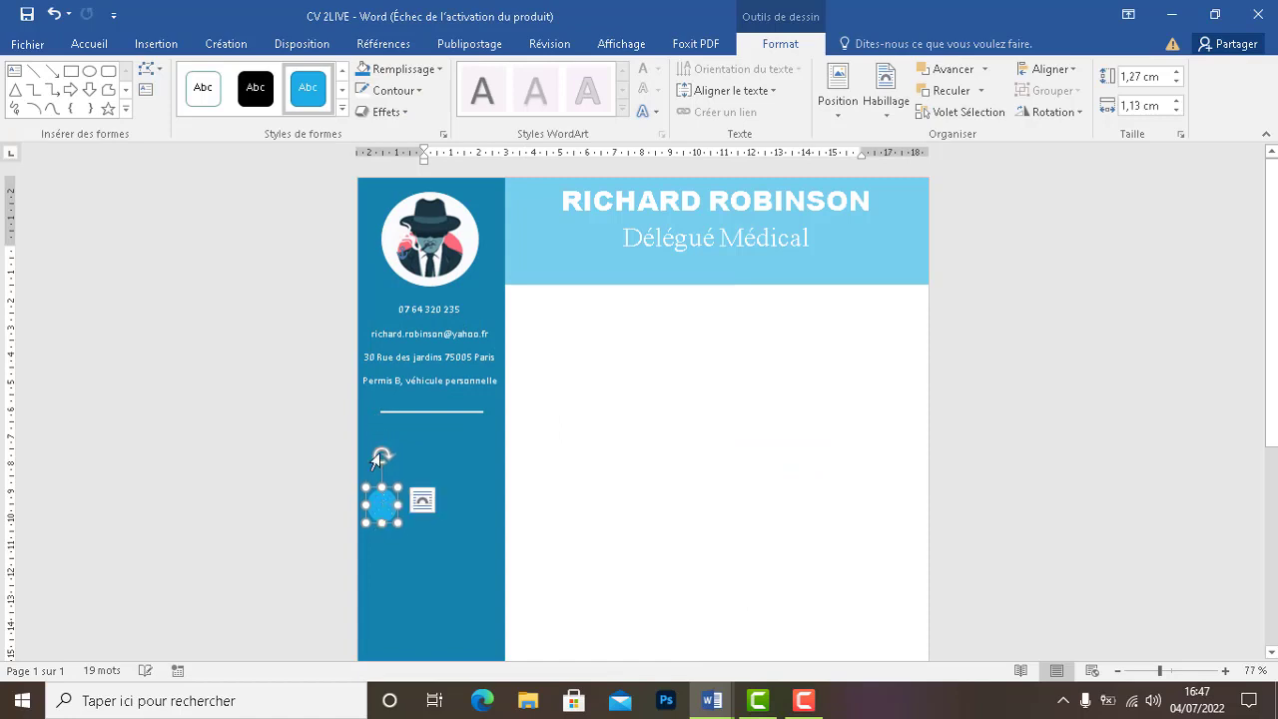
{"action": "left_click", "coordinate": [378, 446]}
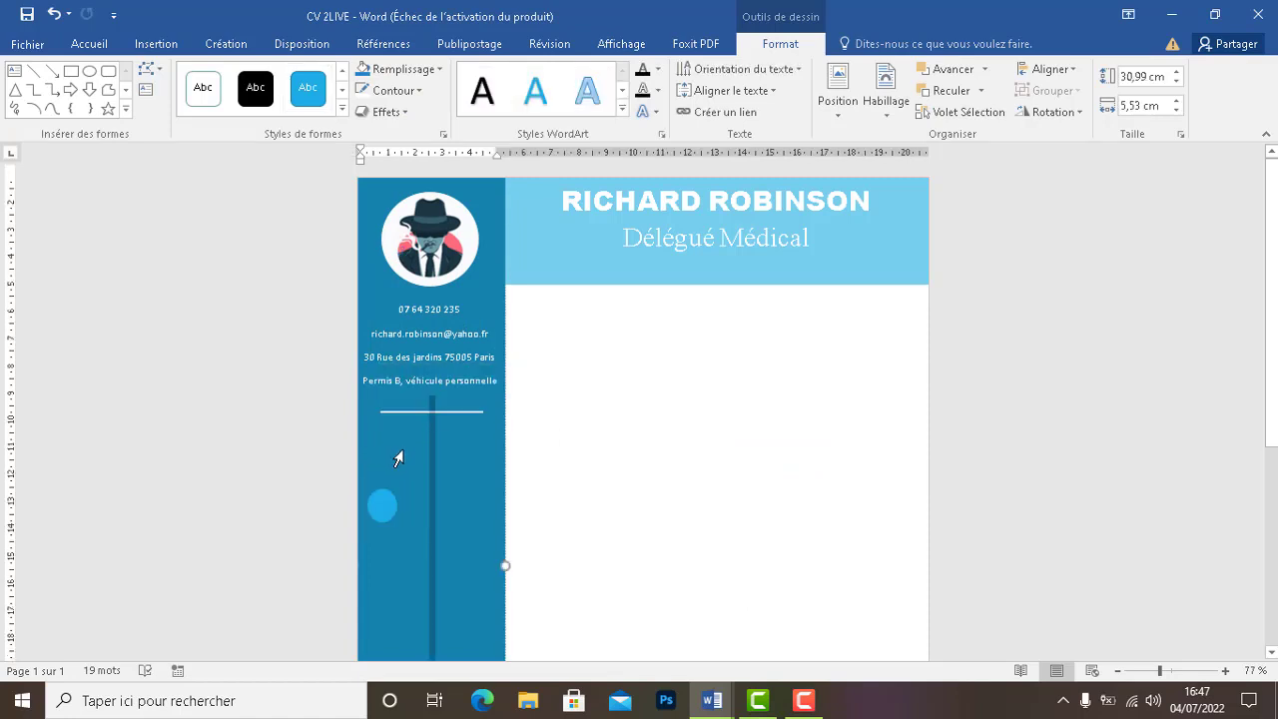
Type the heading 'Langues' on a new sidebar line below the circle
{"action": "double_click", "coordinate": [406, 451]}
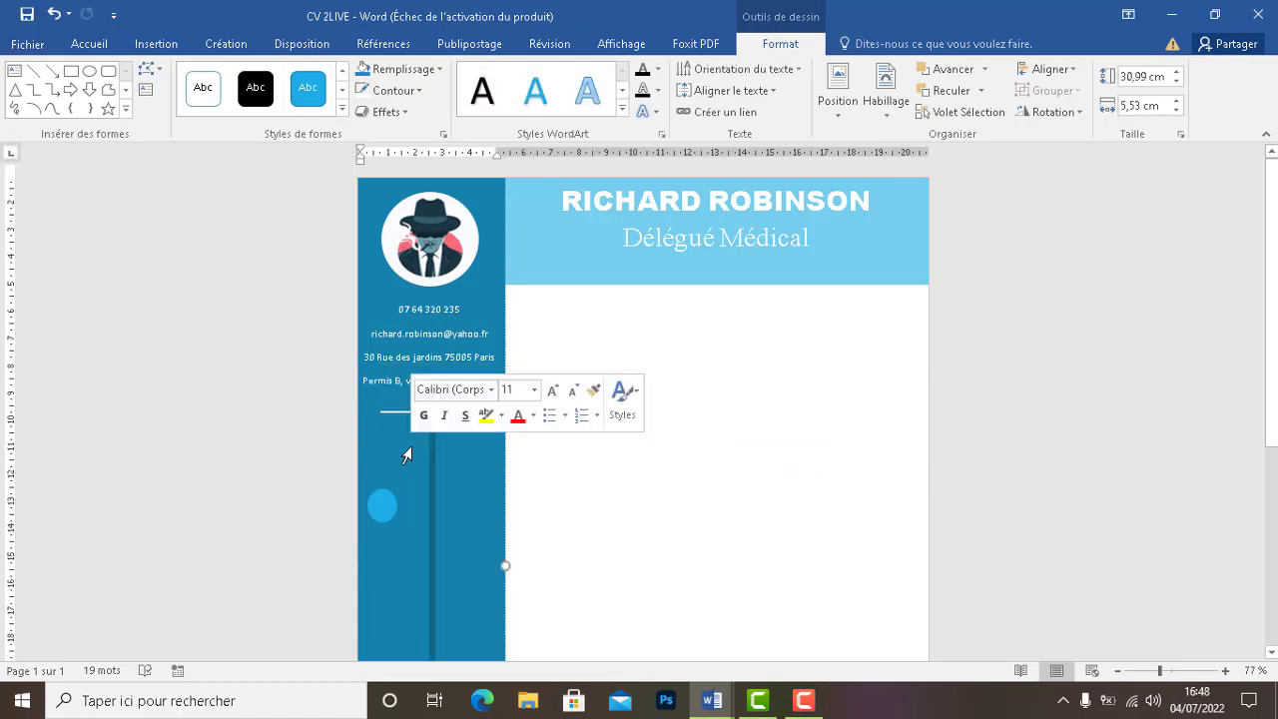
{"action": "left_click", "coordinate": [439, 501]}
{"action": "key", "text": "Return"}
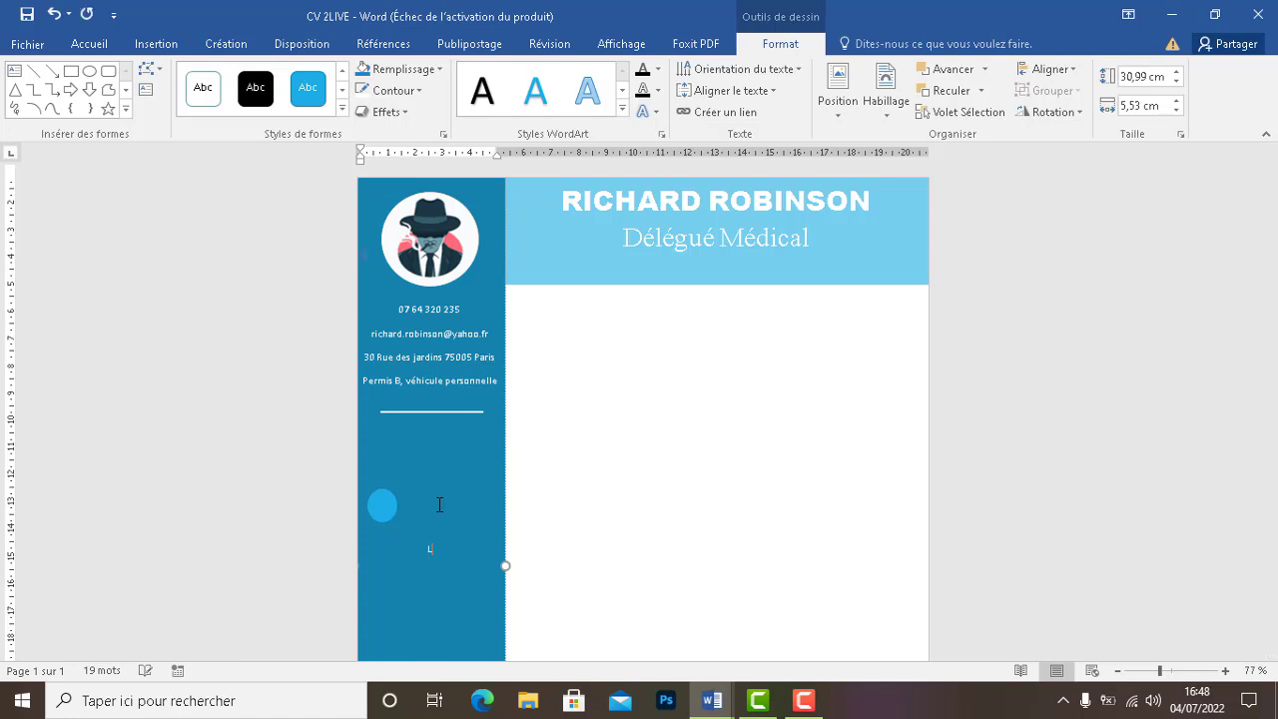
{"action": "type", "text": "Langues"}
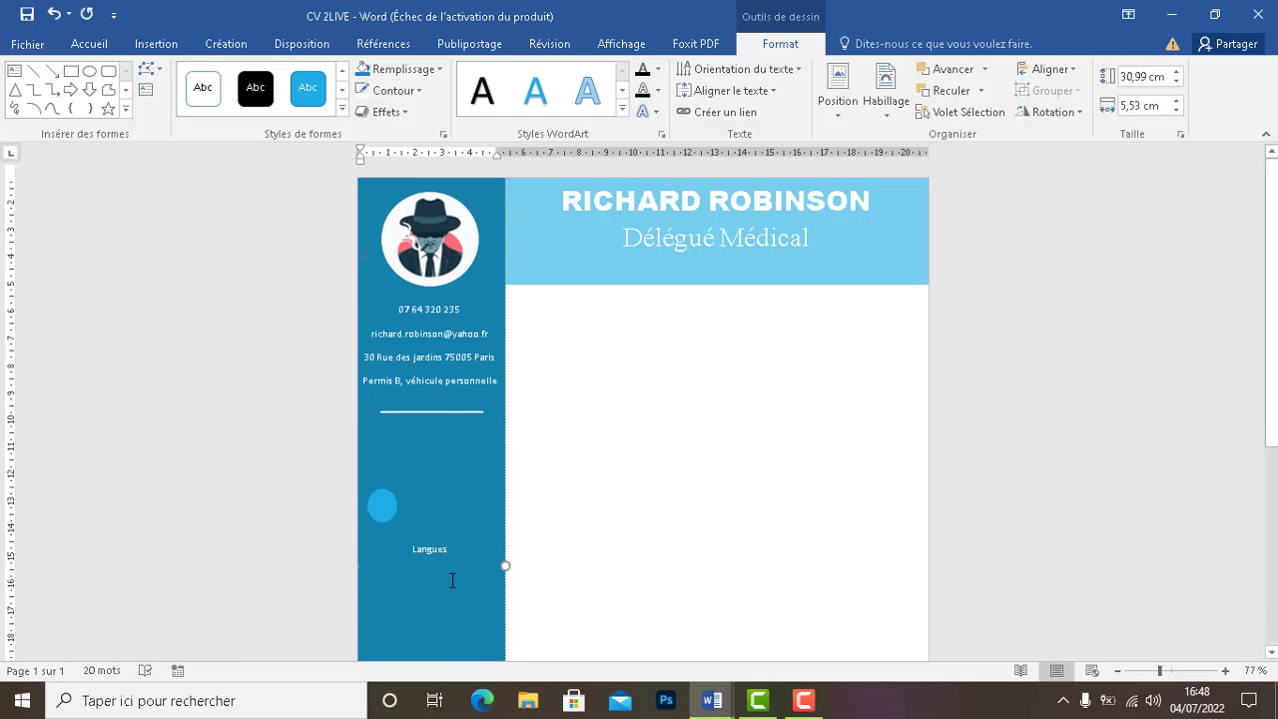
{"action": "mouse_move", "coordinate": [726, 693]}
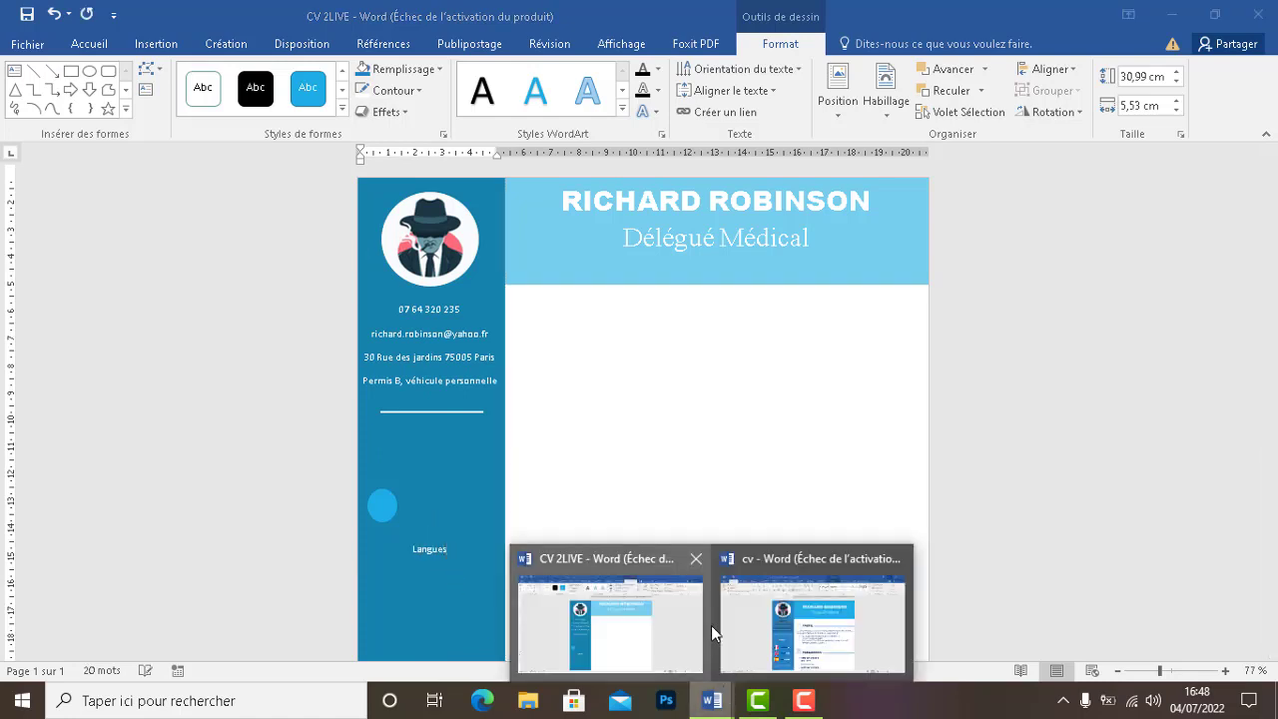
{"action": "left_click", "coordinate": [779, 642]}
{"action": "left_click", "coordinate": [435, 443]}
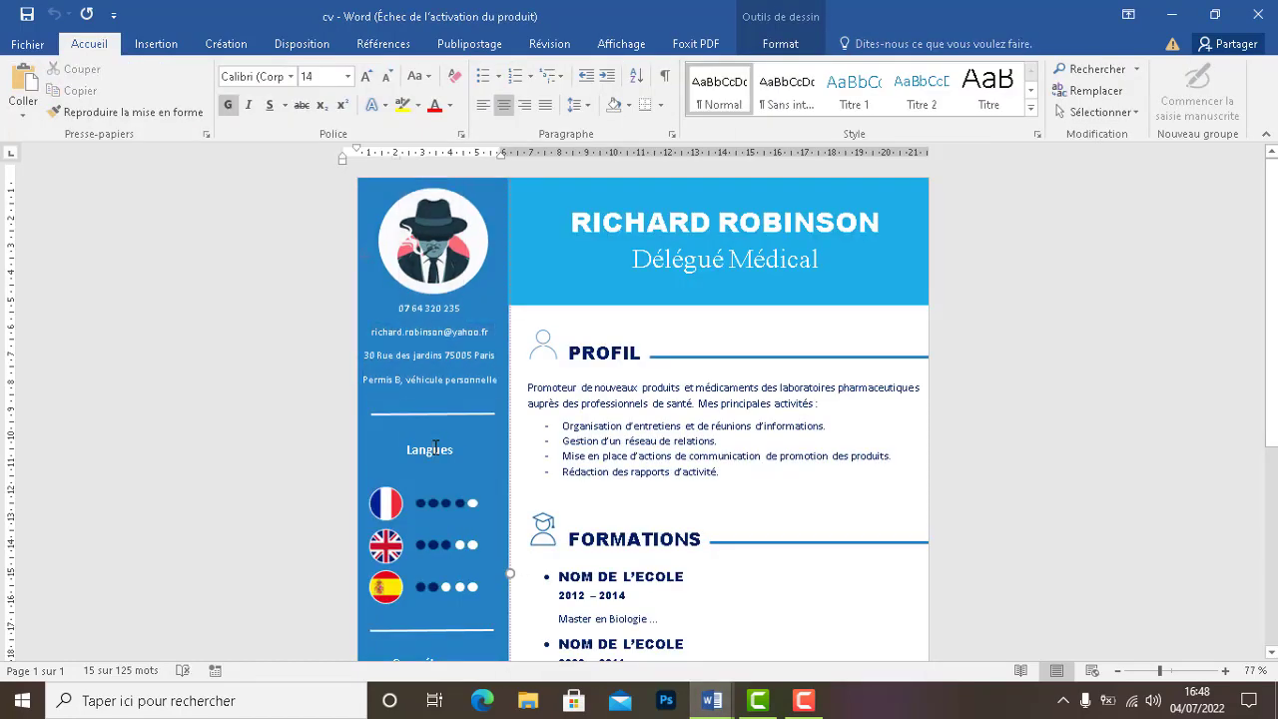
{"action": "left_click", "coordinate": [1173, 15]}
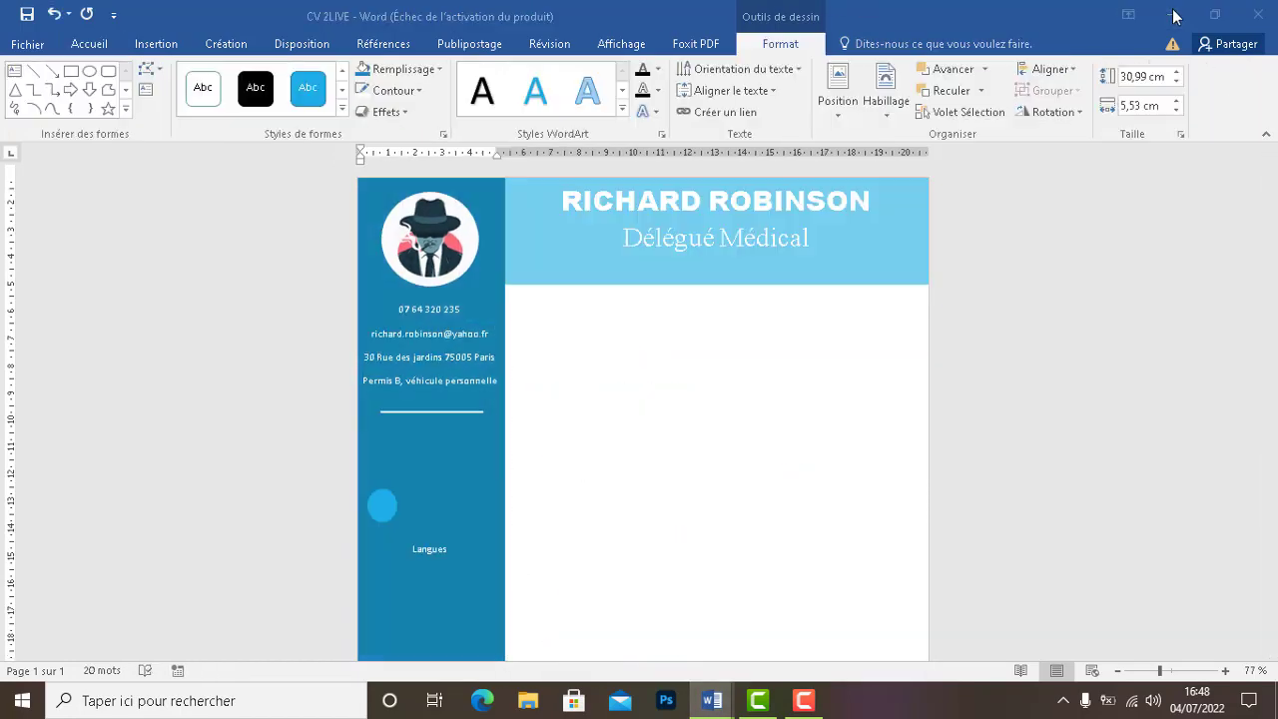
{"action": "left_click_drag", "start_coordinate": [411, 552], "coordinate": [410, 552]}
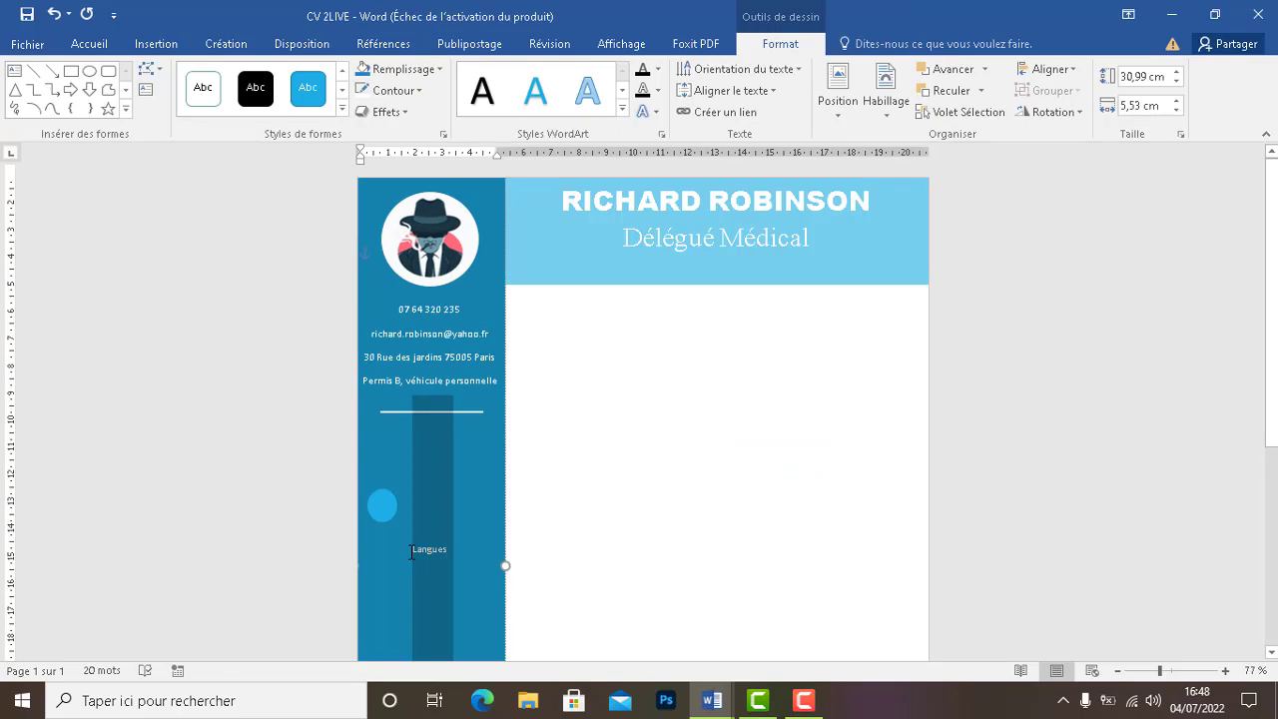
Format Langues as a 14 pt bold heading
{"action": "left_click", "coordinate": [86, 43]}
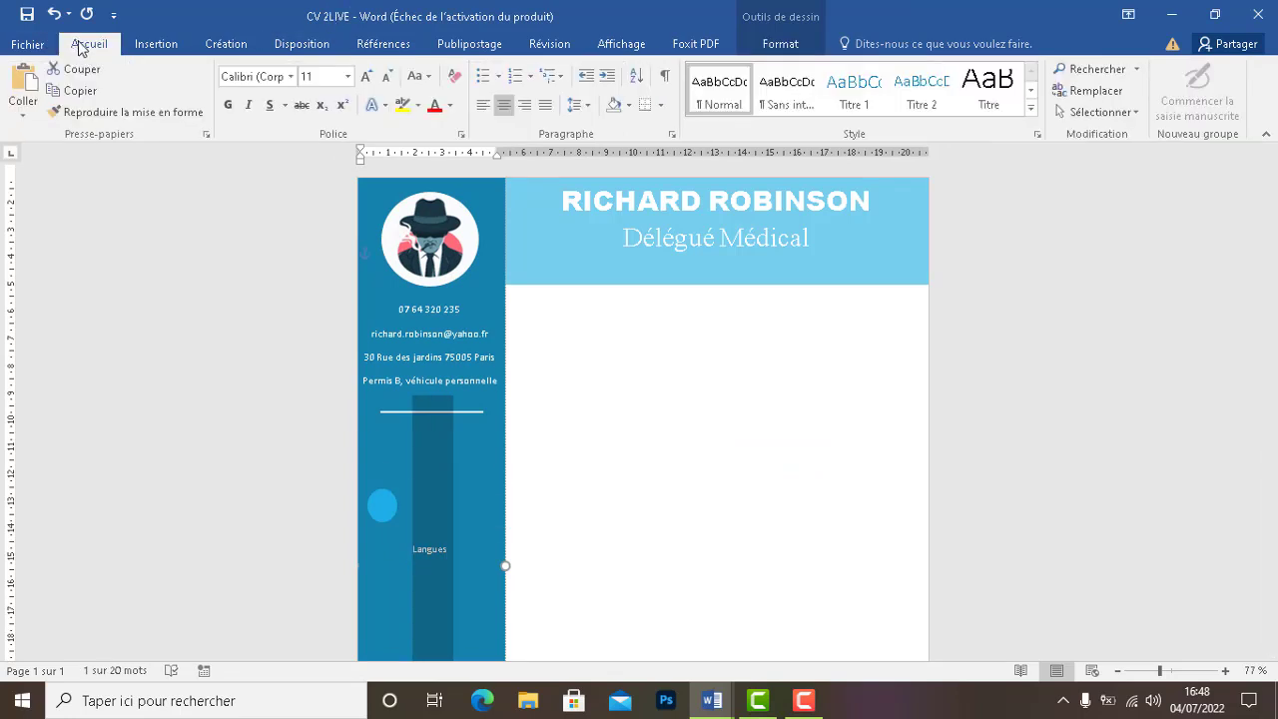
{"action": "left_click", "coordinate": [322, 80]}
{"action": "type", "text": "14"}
{"action": "left_click", "coordinate": [228, 105]}
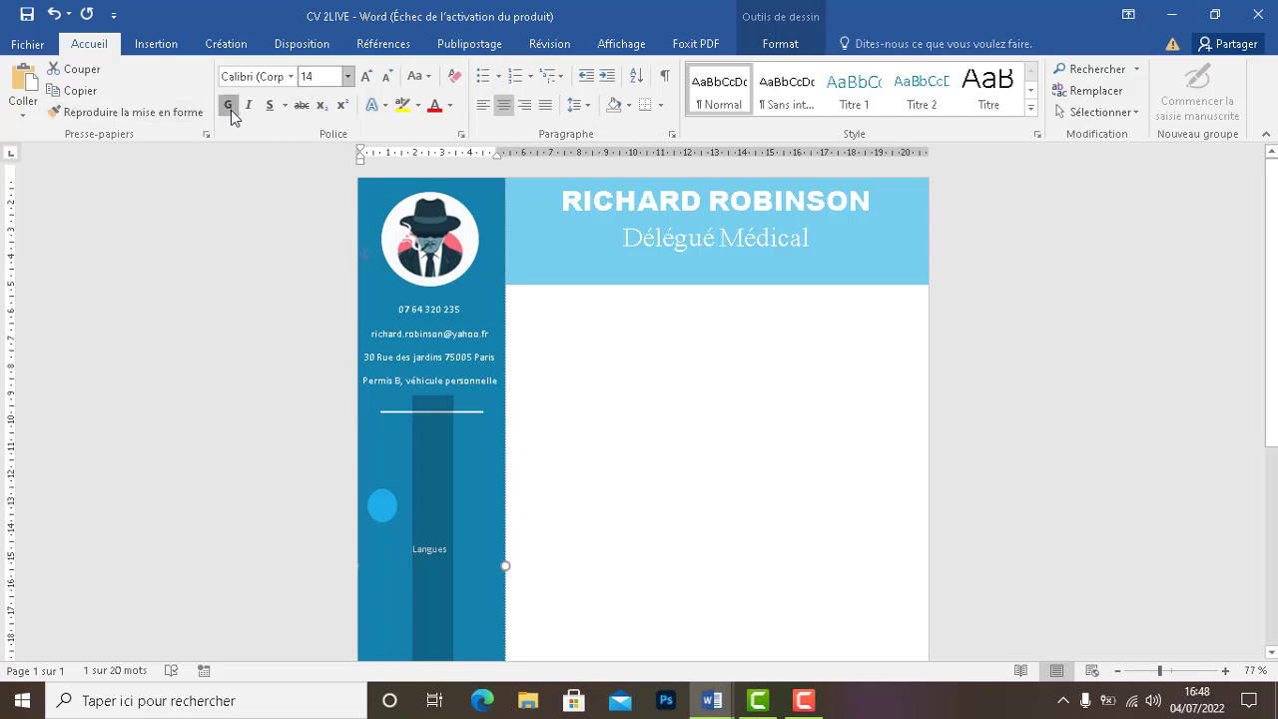
{"action": "left_click", "coordinate": [454, 562]}
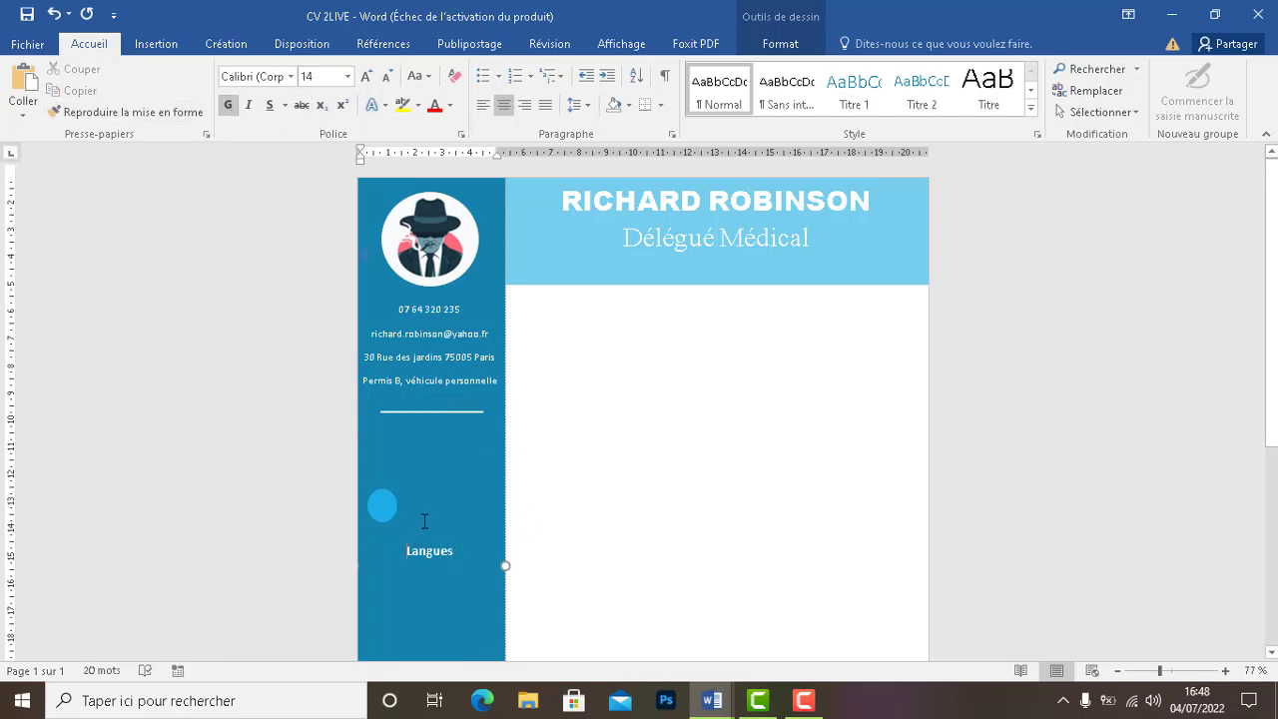
Position Langues just below the divider and move the blue circle up beneath it
{"action": "left_click", "coordinate": [382, 559]}
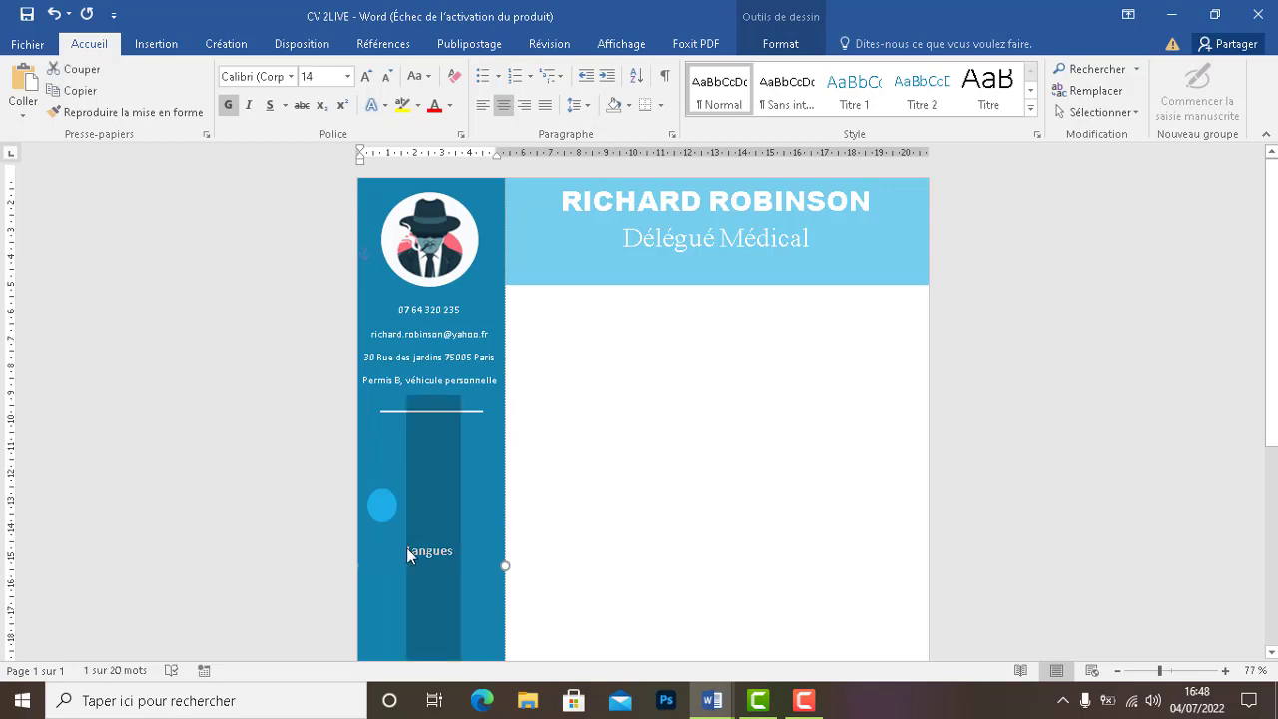
{"action": "left_click", "coordinate": [407, 550]}
{"action": "key", "text": "BackSpace"}
{"action": "key", "text": "BackSpace"}
{"action": "key", "text": "BackSpace"}
{"action": "key", "text": "BackSpace"}
{"action": "key", "text": "BackSpace"}
{"action": "key", "text": "BackSpace"}
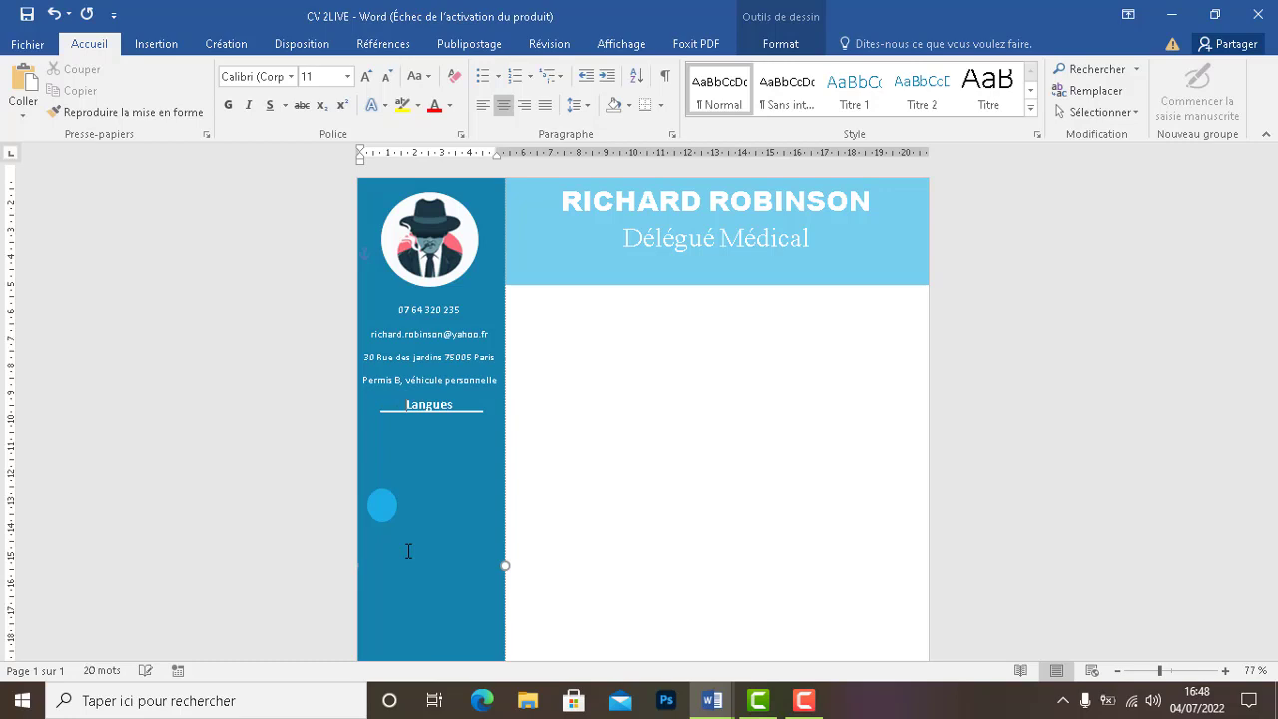
{"action": "key", "text": "Return"}
{"action": "key", "text": "Return"}
{"action": "key", "text": "BackSpace"}
{"action": "key", "text": "Return"}
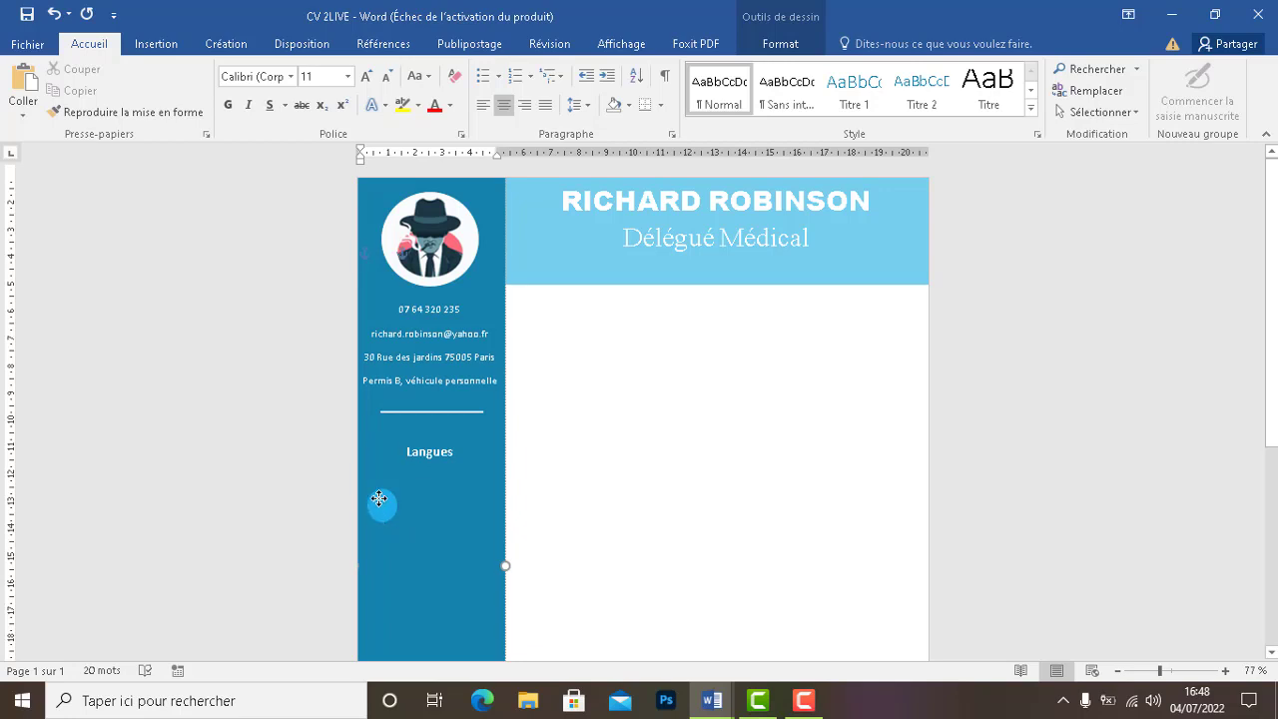
{"action": "left_click_drag", "start_coordinate": [380, 499], "coordinate": [381, 491]}
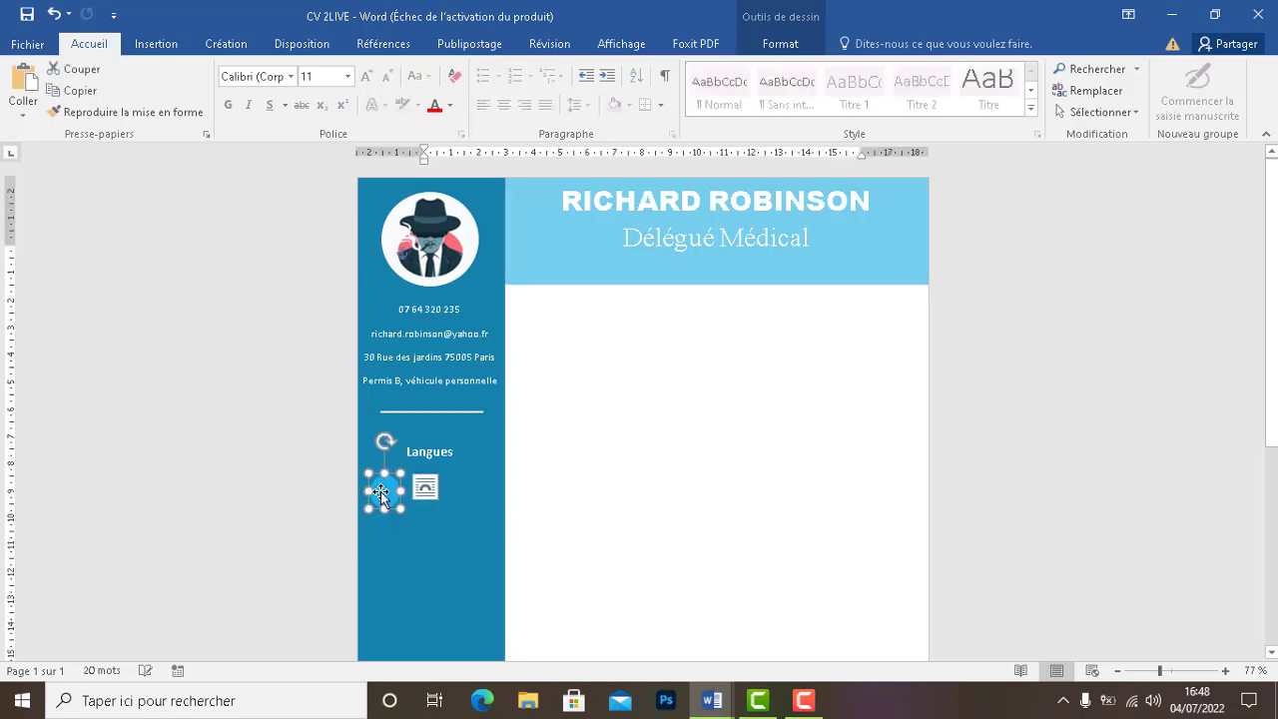
Switch to the reference cv document and select its French flag circle
{"action": "mouse_move", "coordinate": [710, 699]}
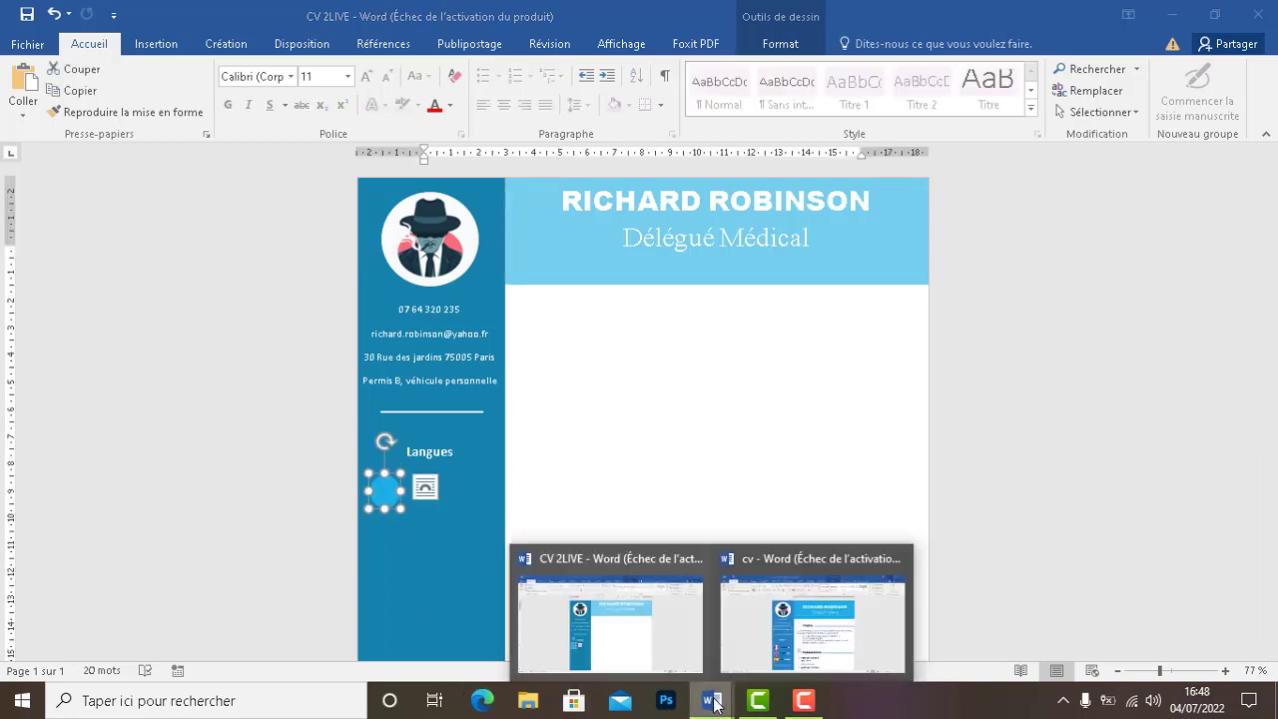
{"action": "left_click", "coordinate": [761, 628]}
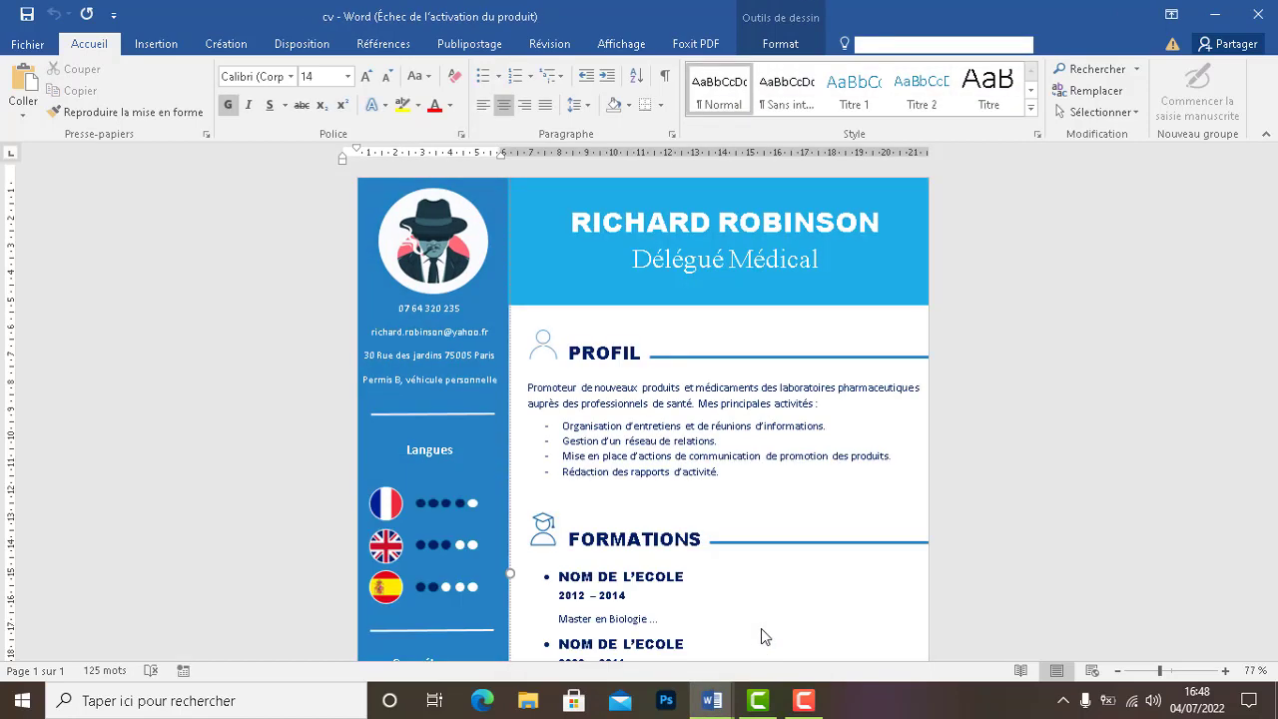
{"action": "left_click", "coordinate": [393, 505]}
{"action": "left_click", "coordinate": [392, 504]}
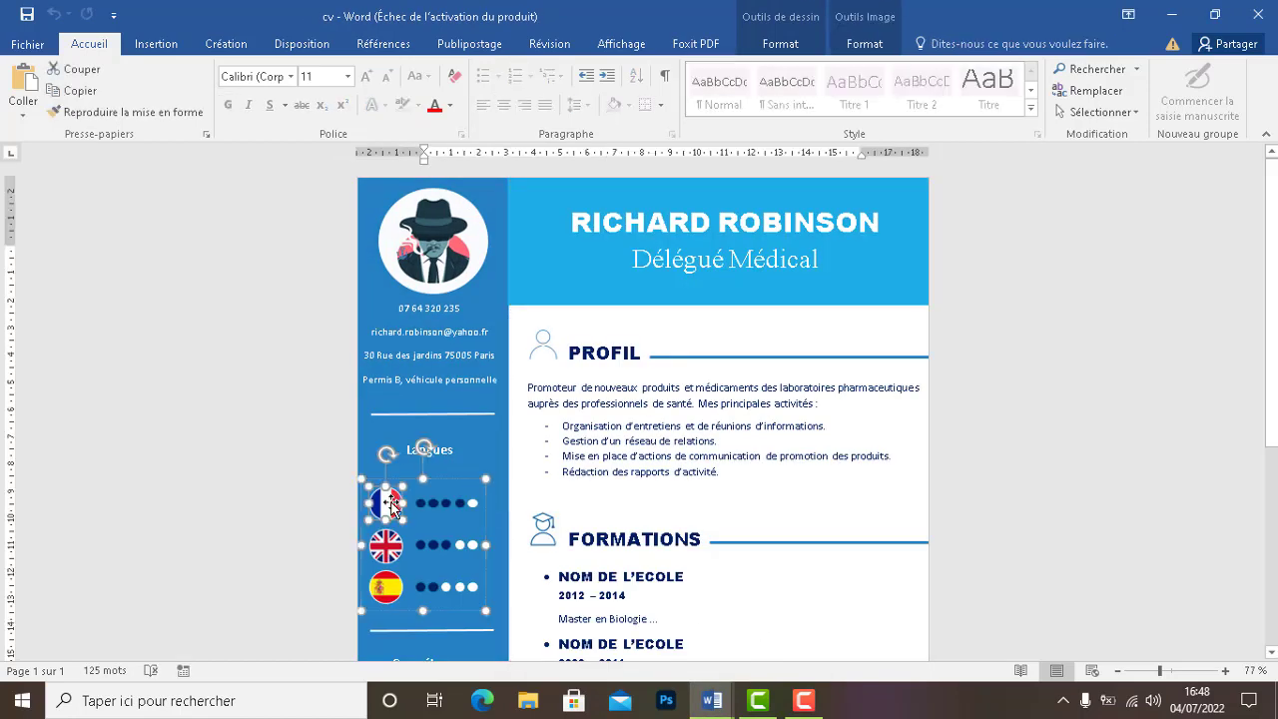
Check the reference flag's size, then resize the blue circle to 1,22 × 1,22 cm
{"action": "left_click", "coordinate": [865, 44]}
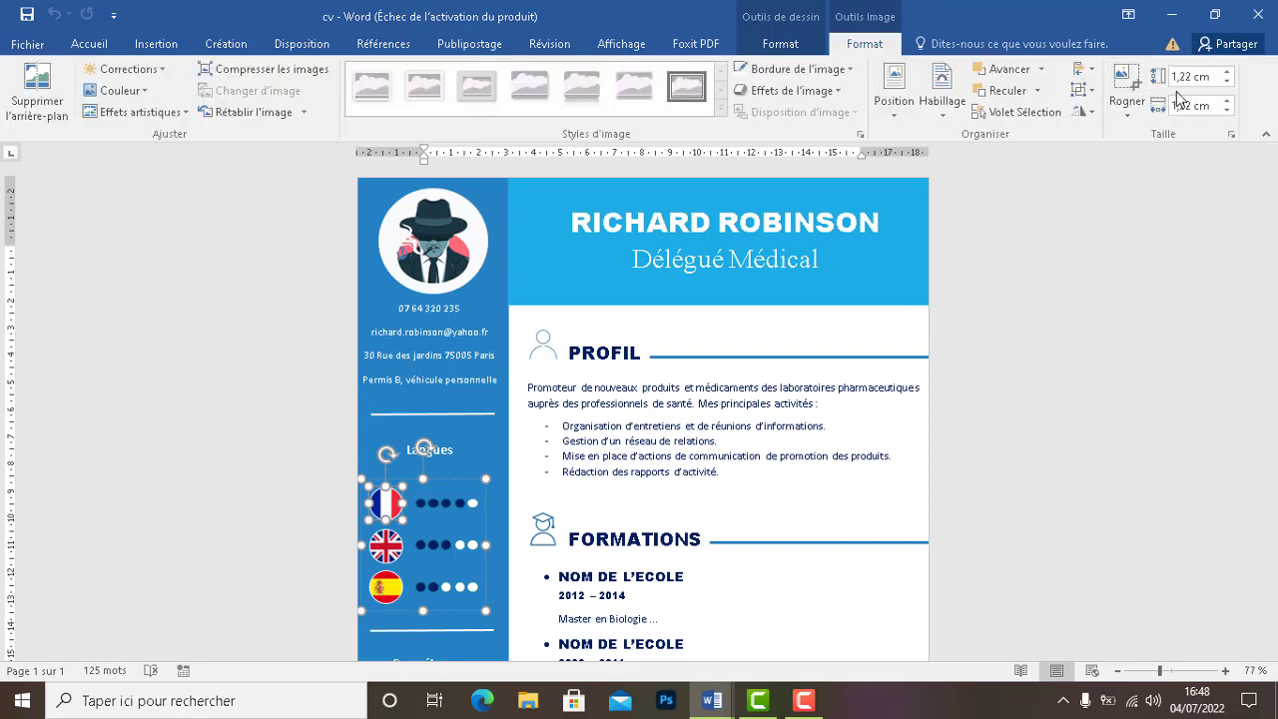
{"action": "left_click", "coordinate": [1171, 15]}
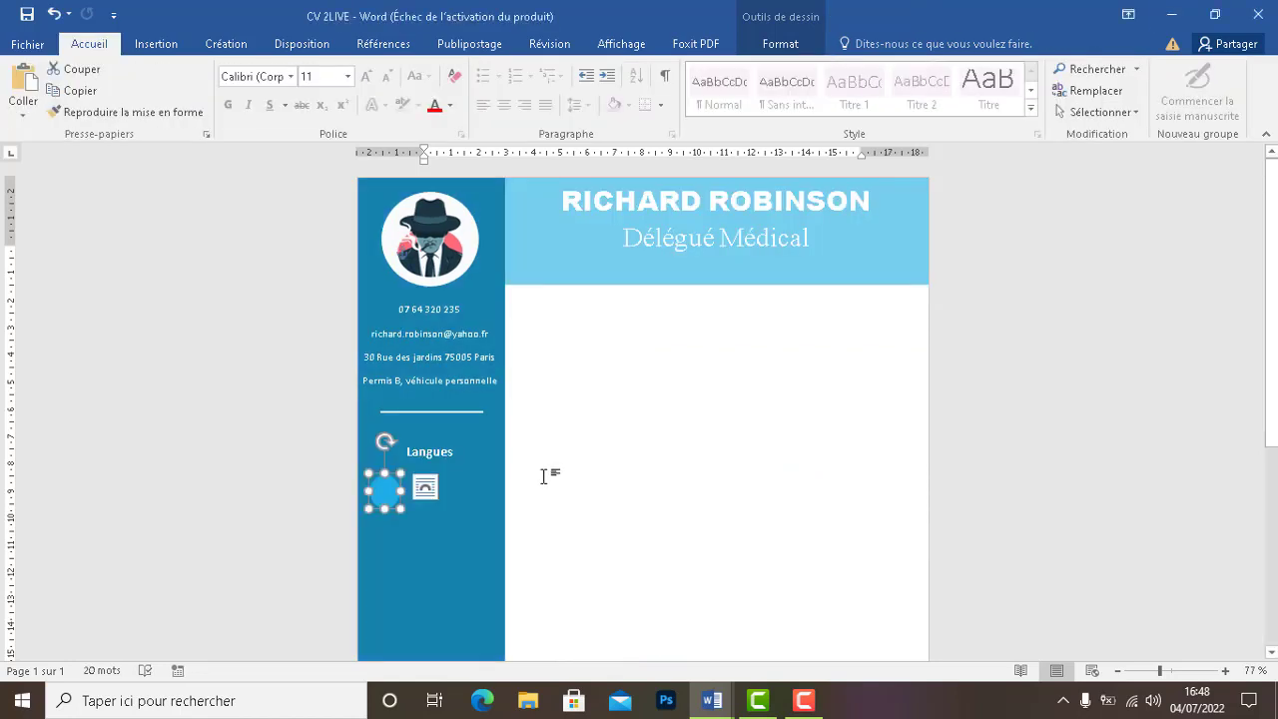
{"action": "left_click", "coordinate": [780, 44]}
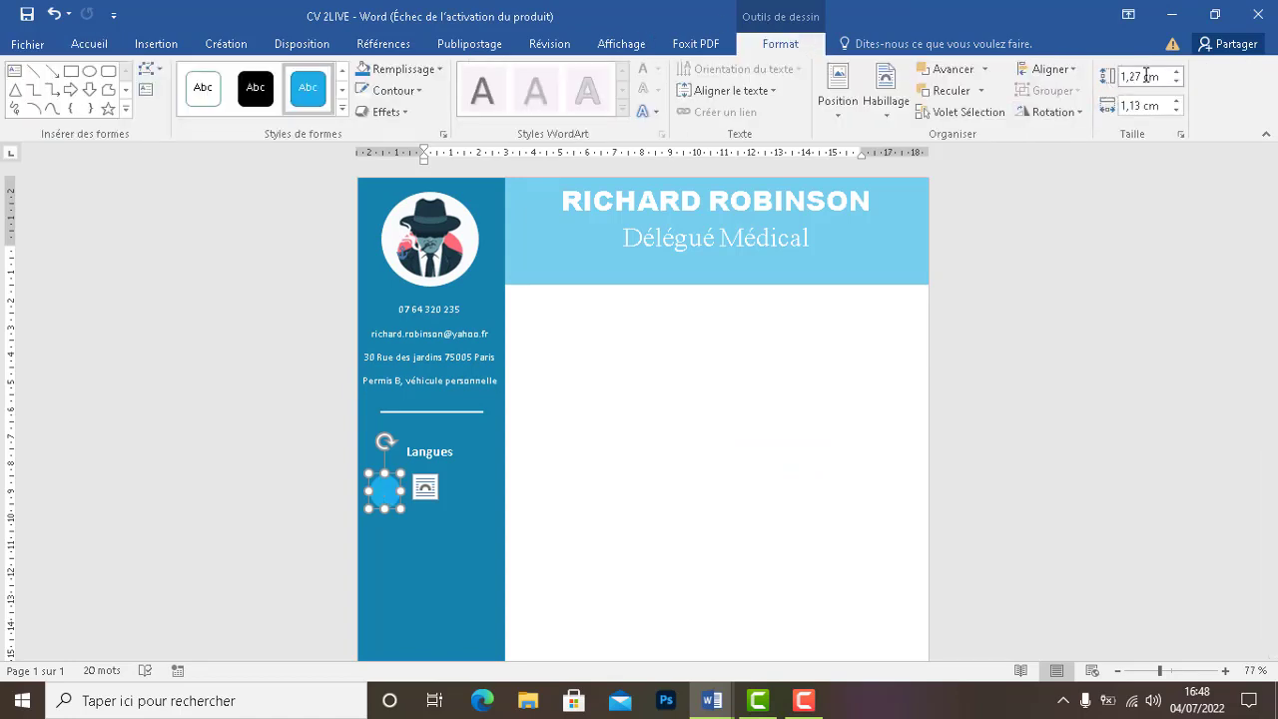
{"action": "left_click_drag", "start_coordinate": [1142, 76], "coordinate": [1134, 76]}
{"action": "key", "text": "Delete"}
{"action": "key", "text": "Delete"}
{"action": "type", "text": "1,1"}
{"action": "type", "text": "2"}
{"action": "left_click", "coordinate": [1123, 110]}
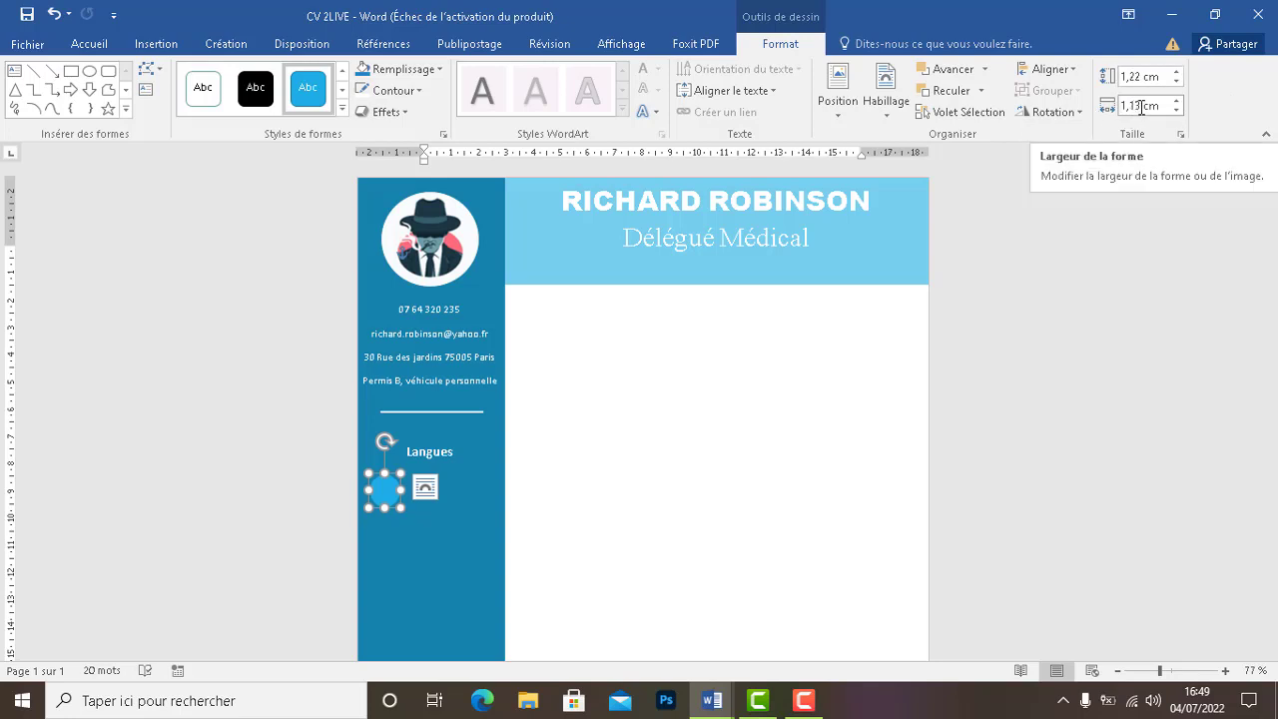
{"action": "left_click_drag", "start_coordinate": [1142, 108], "coordinate": [1102, 113]}
{"action": "type", "text": "1"}
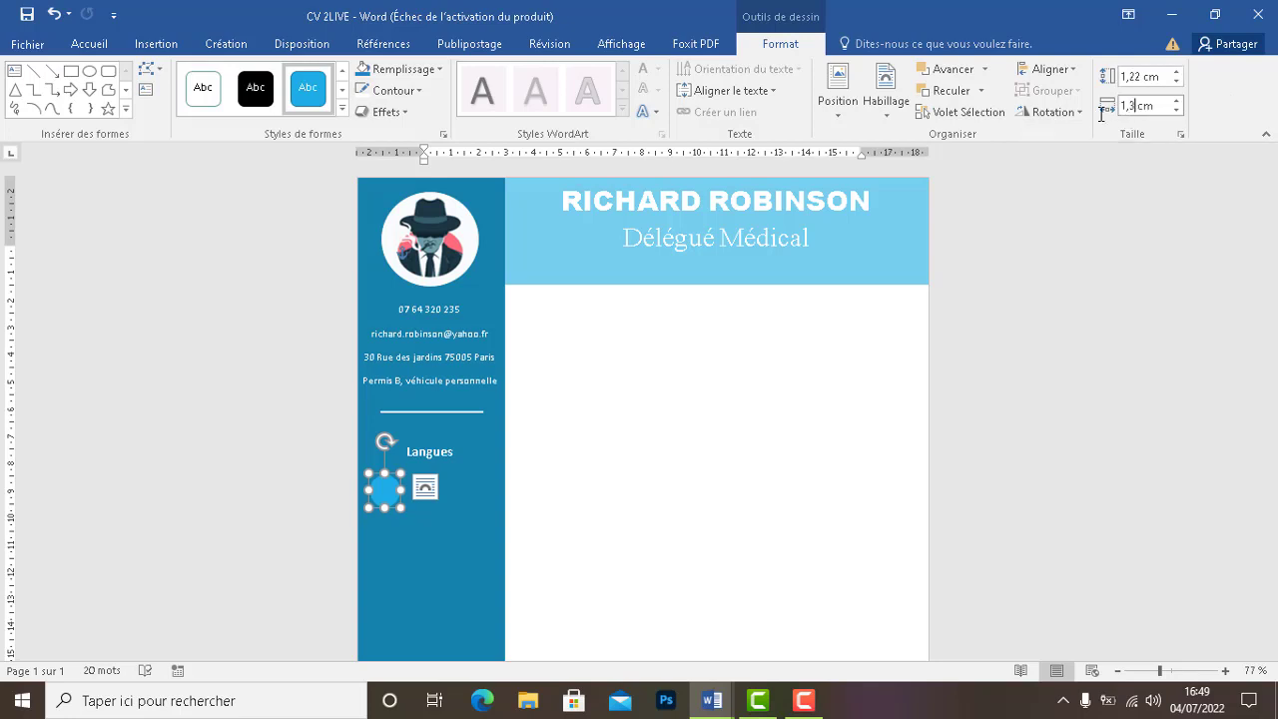
{"action": "type", "text": ",22"}
{"action": "key", "text": "Return"}
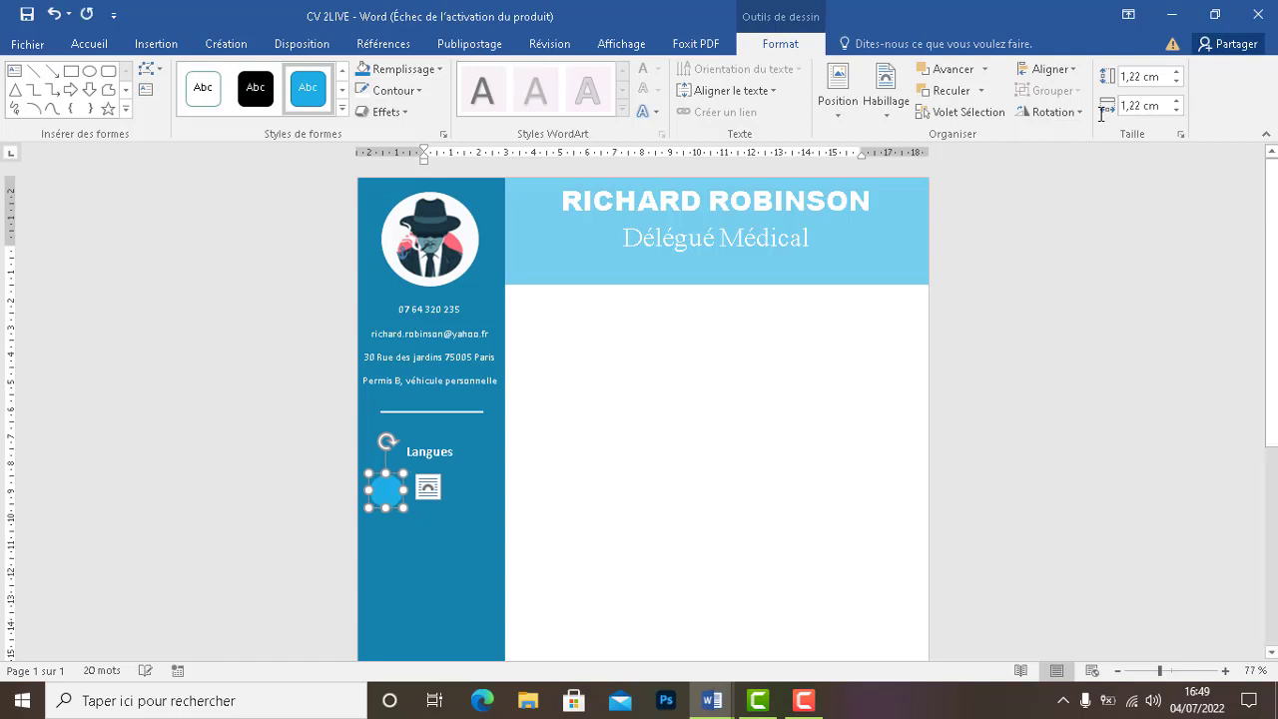
{"action": "left_click", "coordinate": [440, 510]}
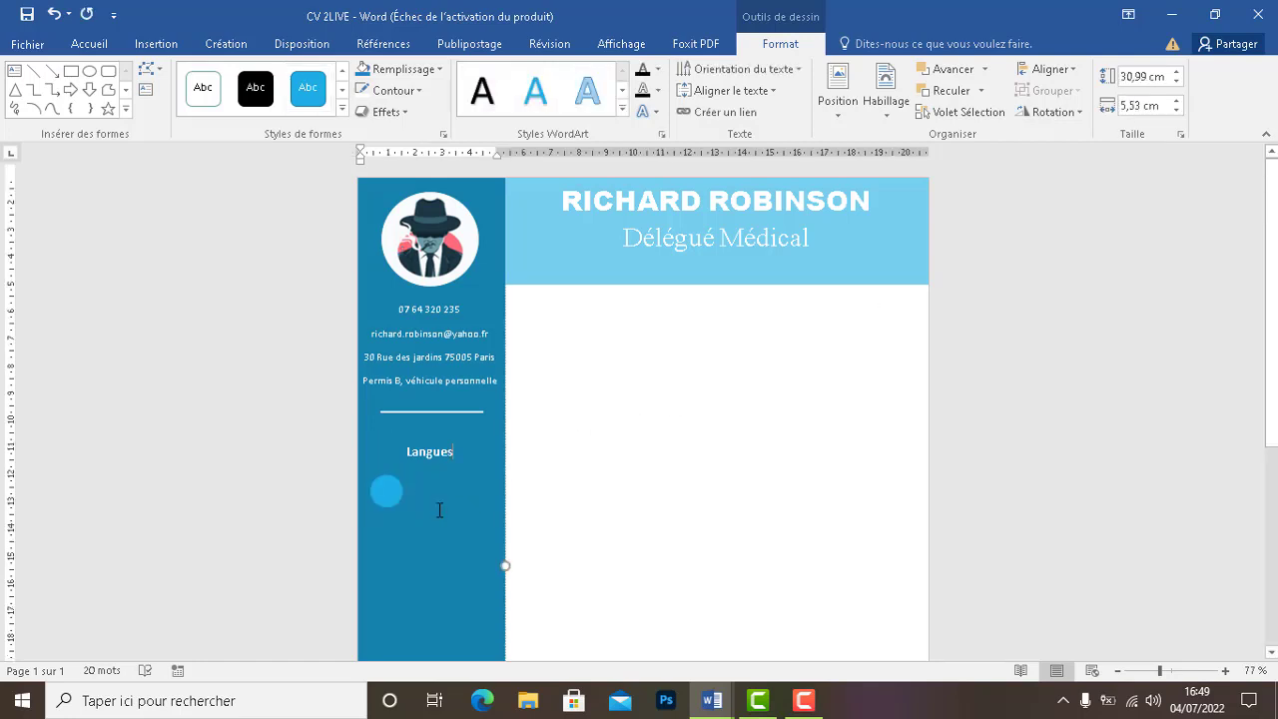
Make two copies of the blue circle and drag one down, undoing an accidental rotation
{"action": "left_click", "coordinate": [385, 503]}
{"action": "key", "text": "ctrl+v"}
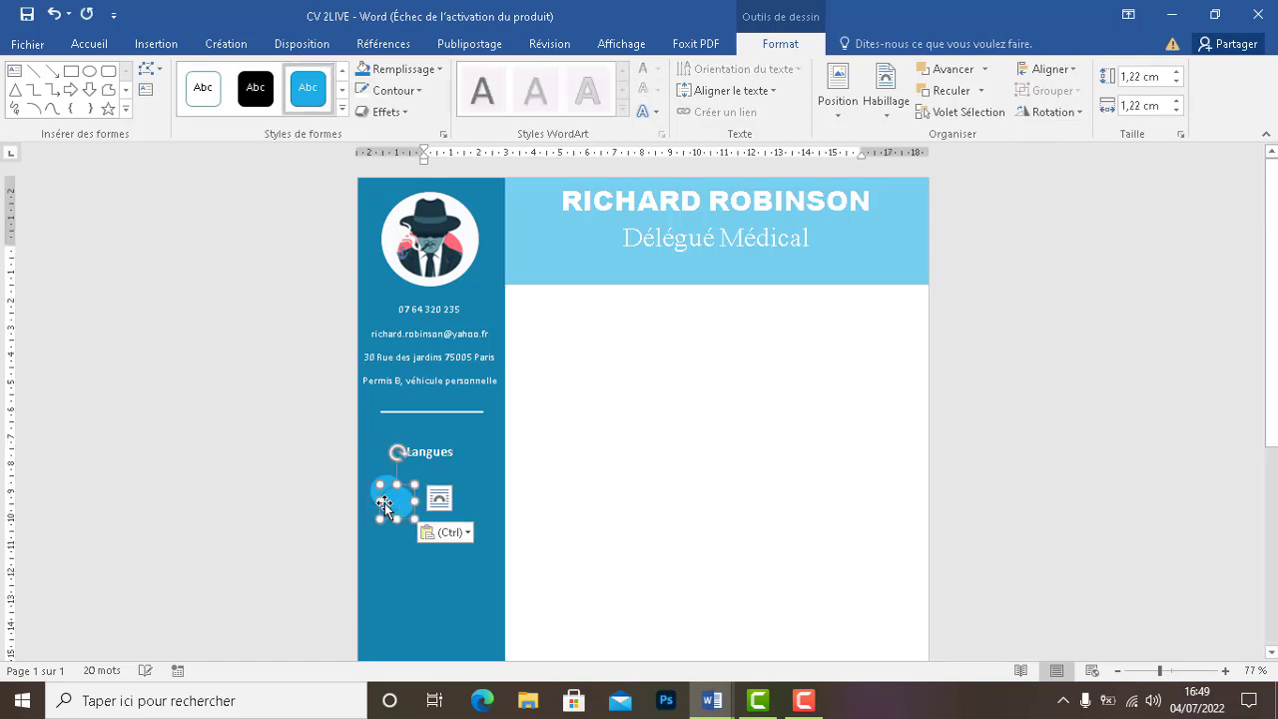
{"action": "key", "text": "ctrl+v"}
{"action": "key", "text": "ctrl+v"}
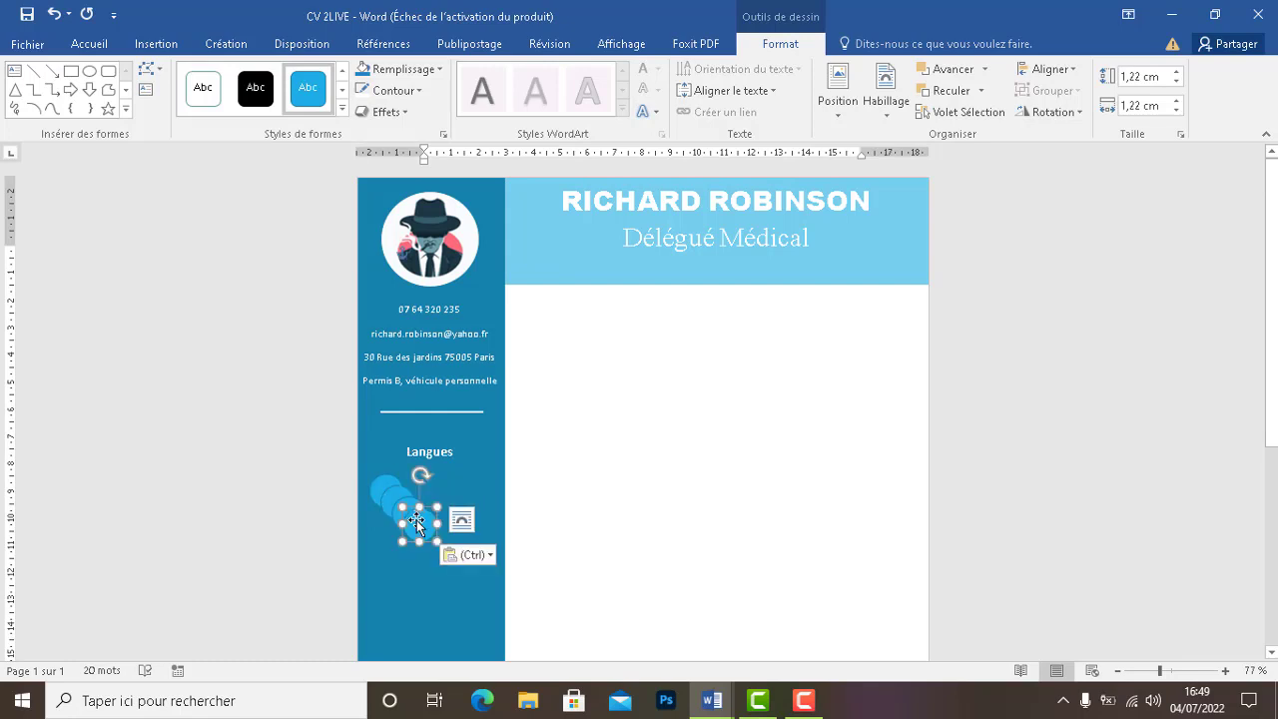
{"action": "left_click_drag", "start_coordinate": [416, 523], "coordinate": [397, 557]}
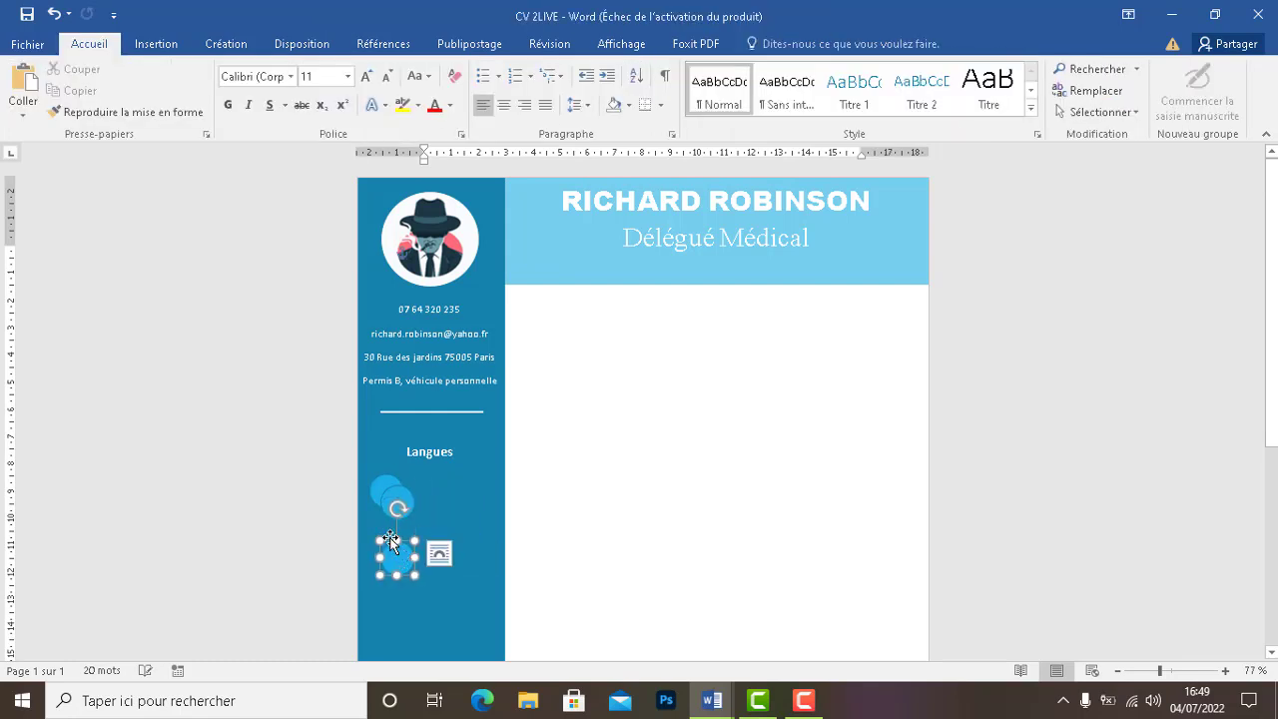
{"action": "left_click_drag", "start_coordinate": [394, 508], "coordinate": [372, 512]}
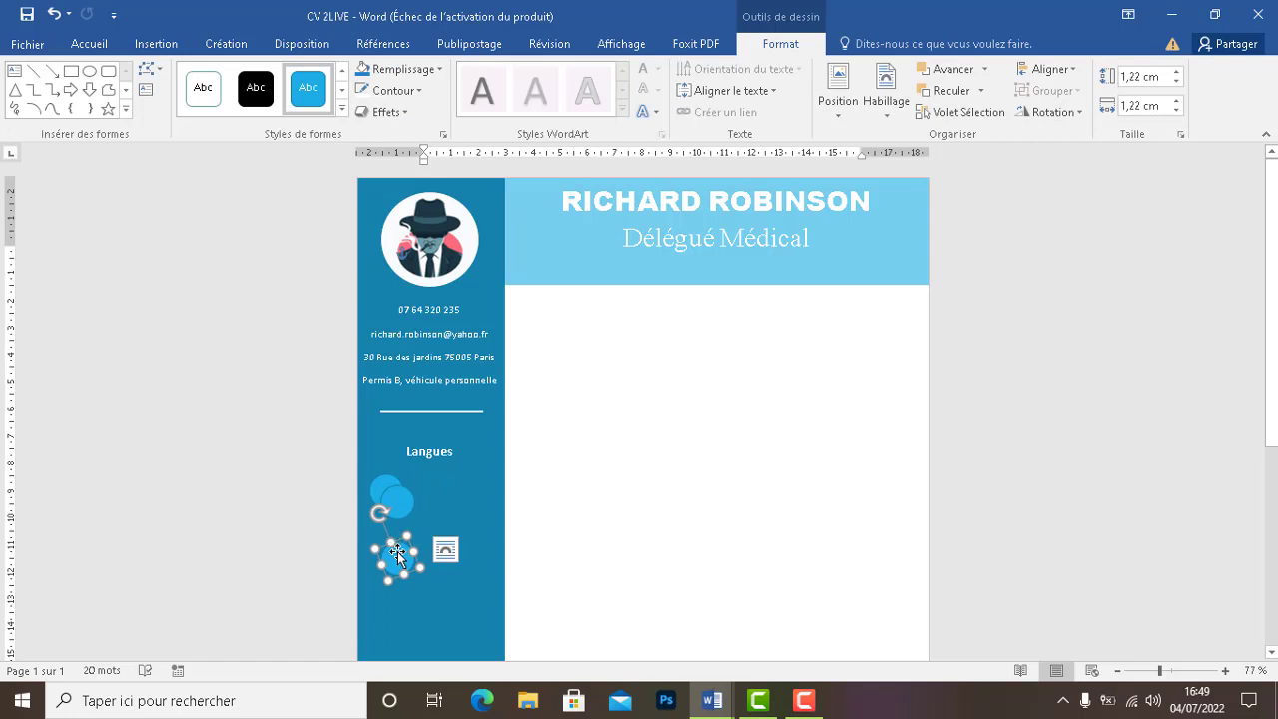
{"action": "left_click_drag", "start_coordinate": [394, 557], "coordinate": [393, 569]}
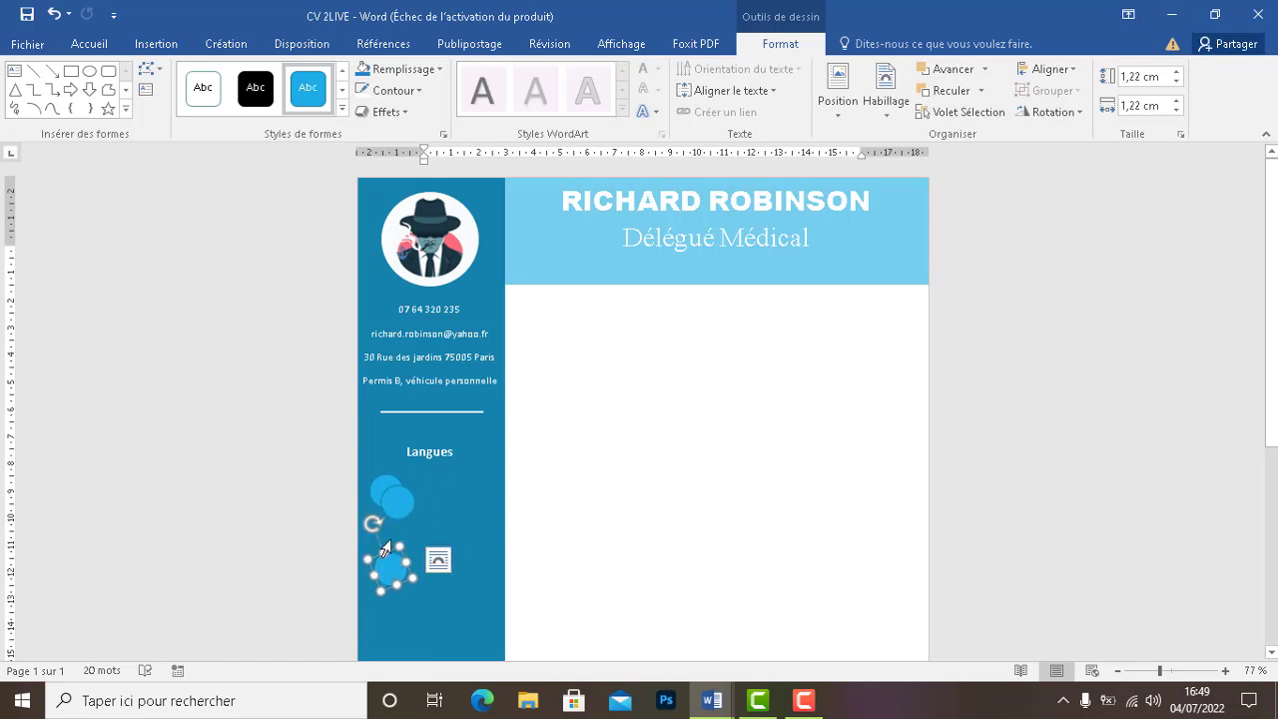
{"action": "key", "text": "ctrl+z"}
{"action": "key", "text": "ctrl+z"}
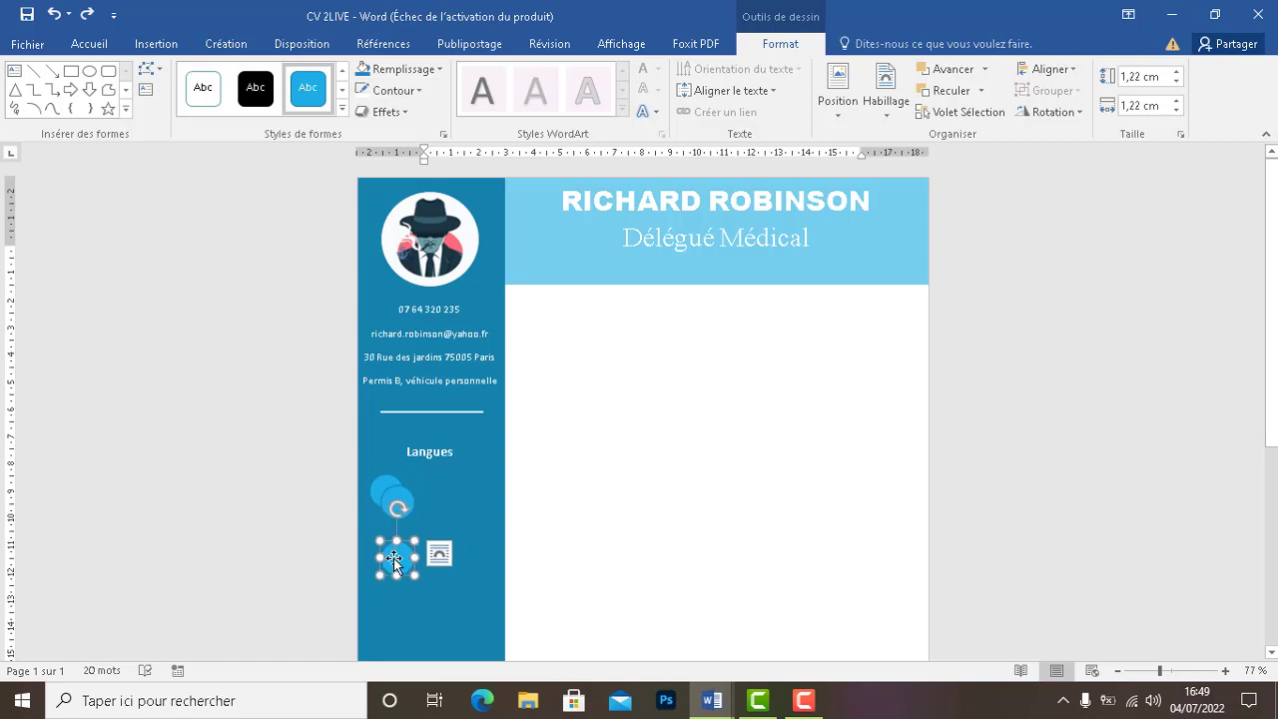
Arrange the three circles in a neat vertical column under Langues
{"action": "left_click_drag", "start_coordinate": [394, 559], "coordinate": [382, 590]}
{"action": "left_click_drag", "start_coordinate": [395, 495], "coordinate": [387, 532]}
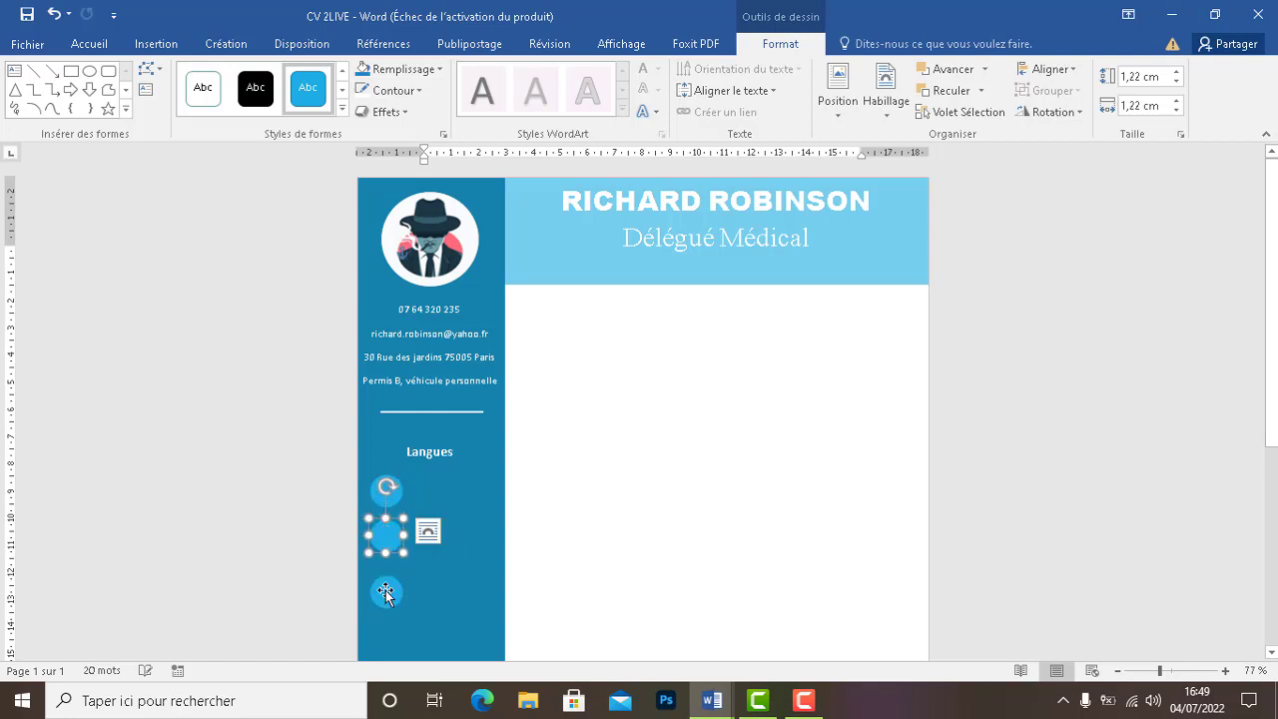
{"action": "left_click", "coordinate": [389, 591]}
{"action": "left_click_drag", "start_coordinate": [389, 593], "coordinate": [388, 580]}
{"action": "left_click", "coordinate": [464, 565]}
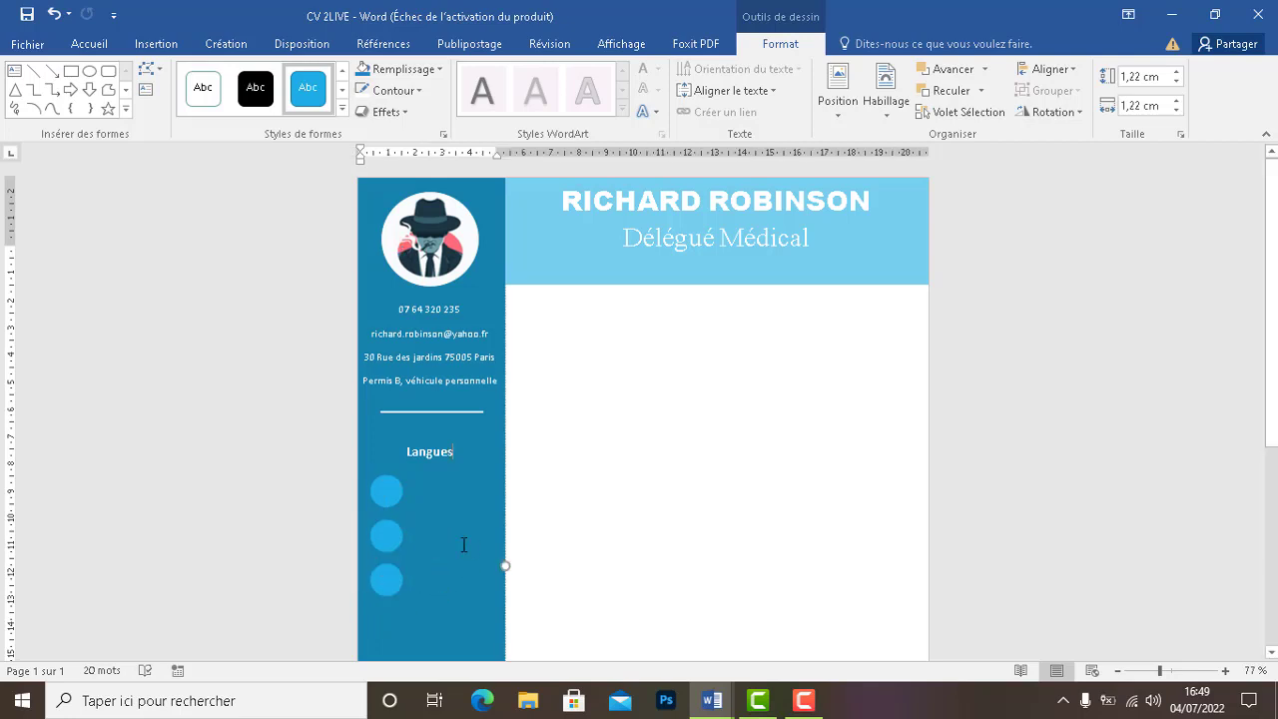
{"action": "left_click", "coordinate": [381, 573]}
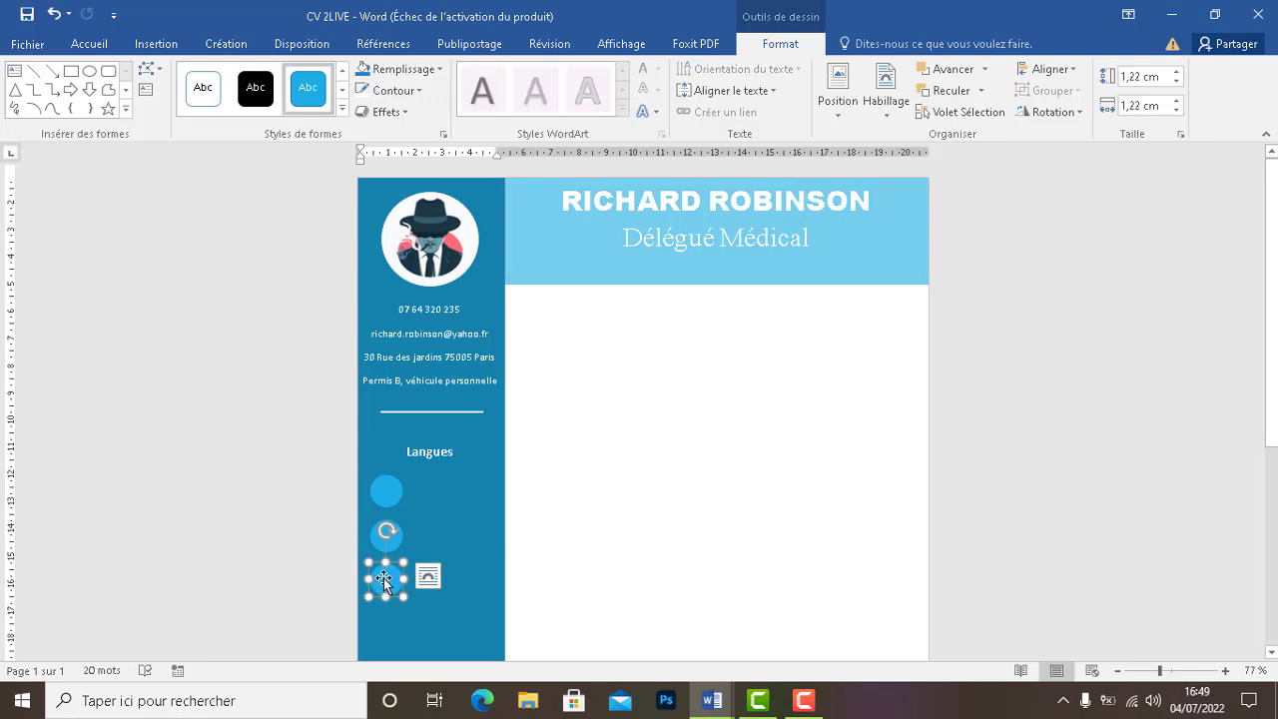
{"action": "left_click_drag", "start_coordinate": [1269, 327], "coordinate": [1262, 449]}
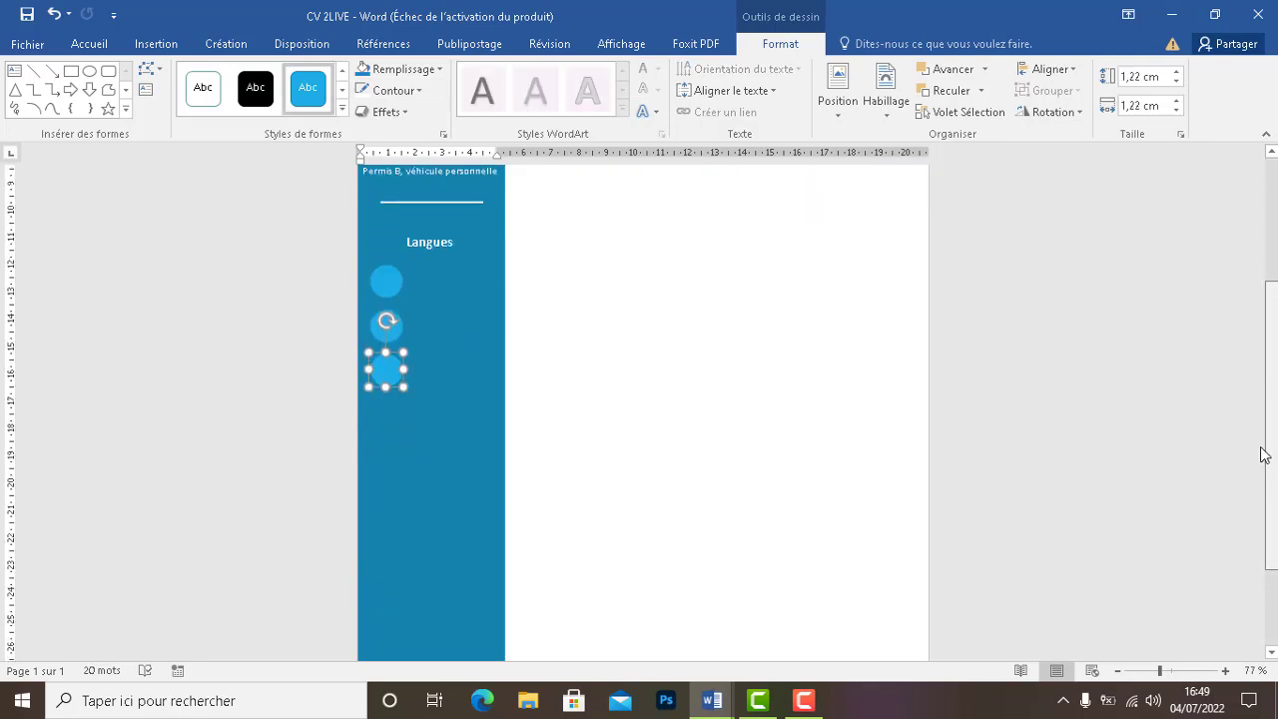
{"action": "left_click", "coordinate": [762, 400]}
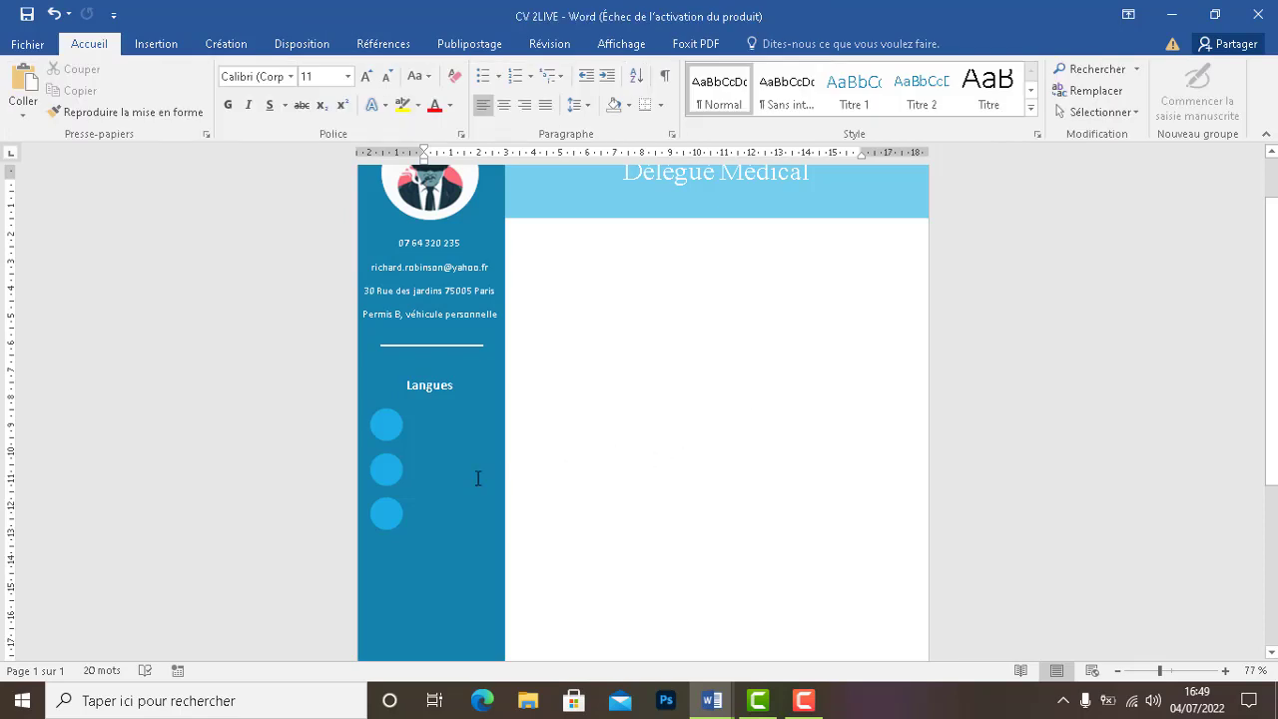
Fill the first circle with the FR FLAG picture from the Bureau
{"action": "left_click", "coordinate": [385, 430]}
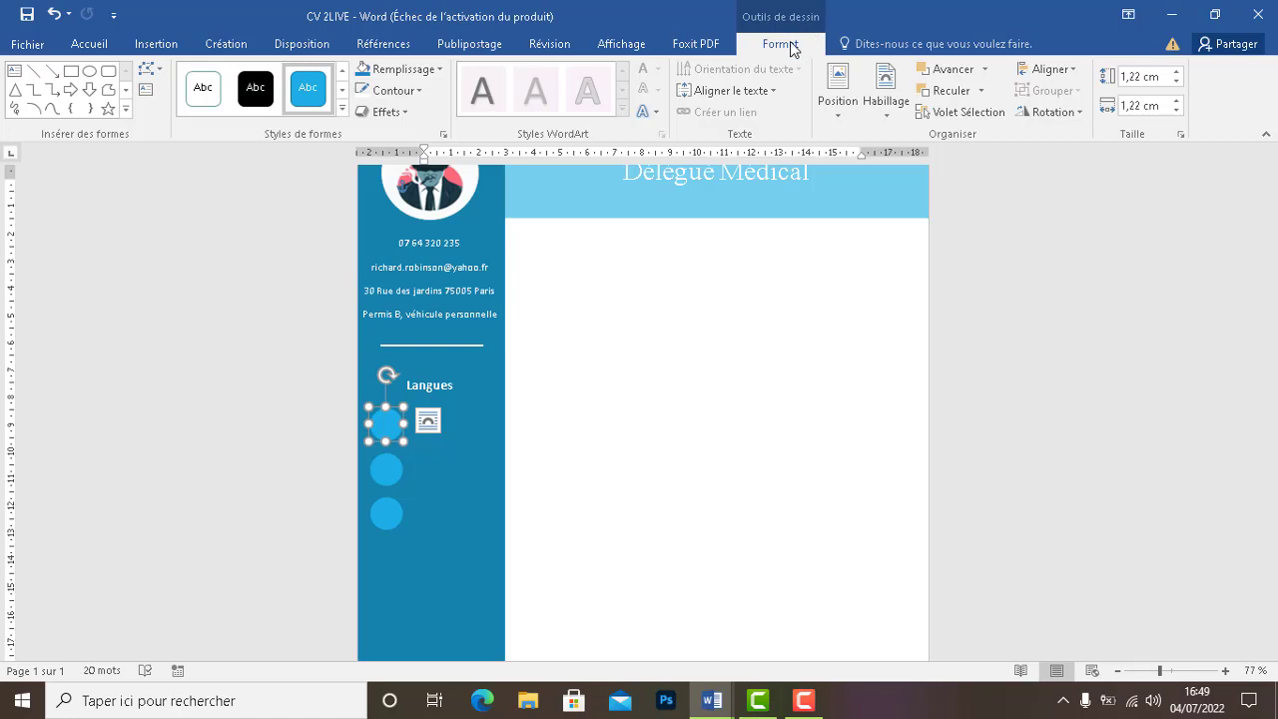
{"action": "left_click", "coordinate": [439, 69]}
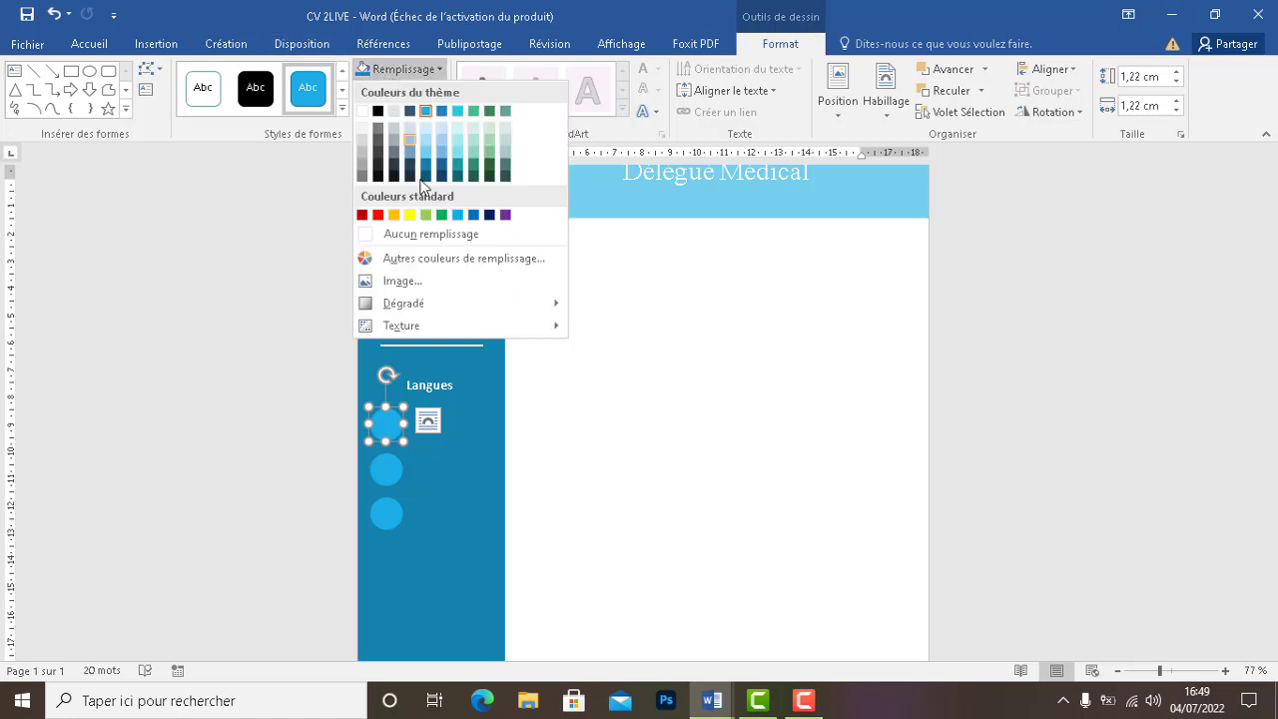
{"action": "left_click", "coordinate": [402, 281]}
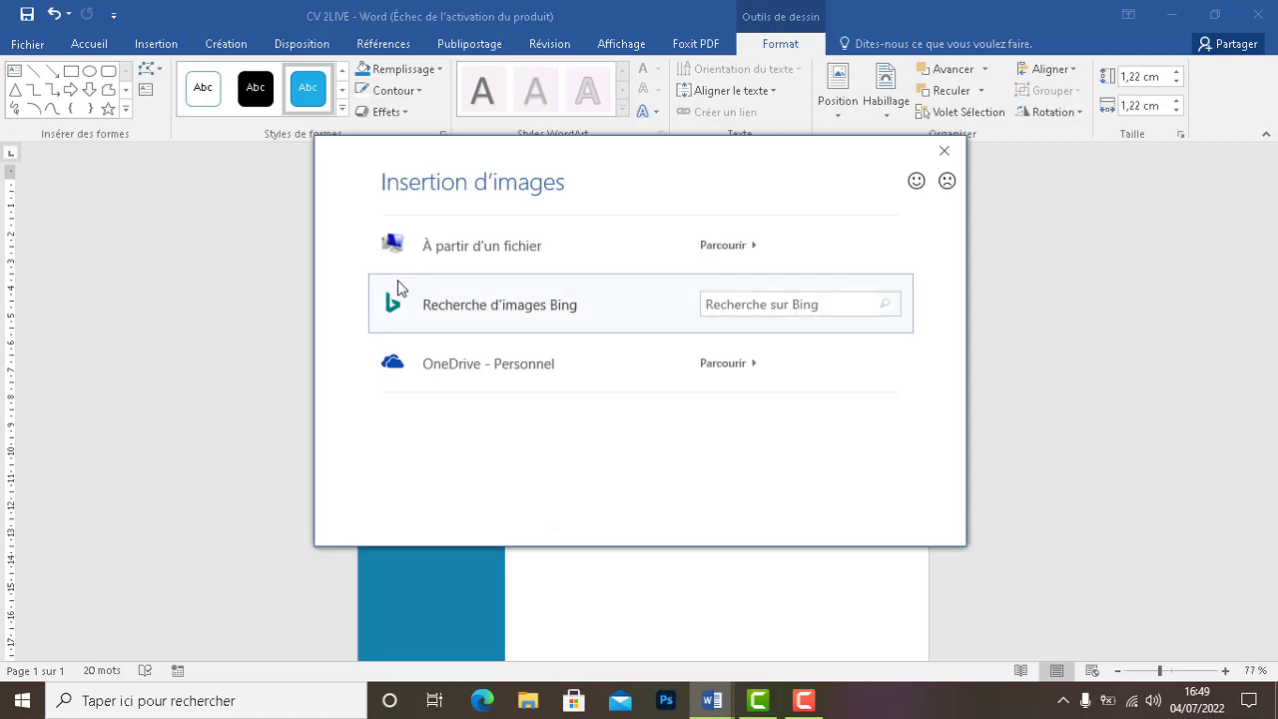
{"action": "left_click", "coordinate": [456, 251]}
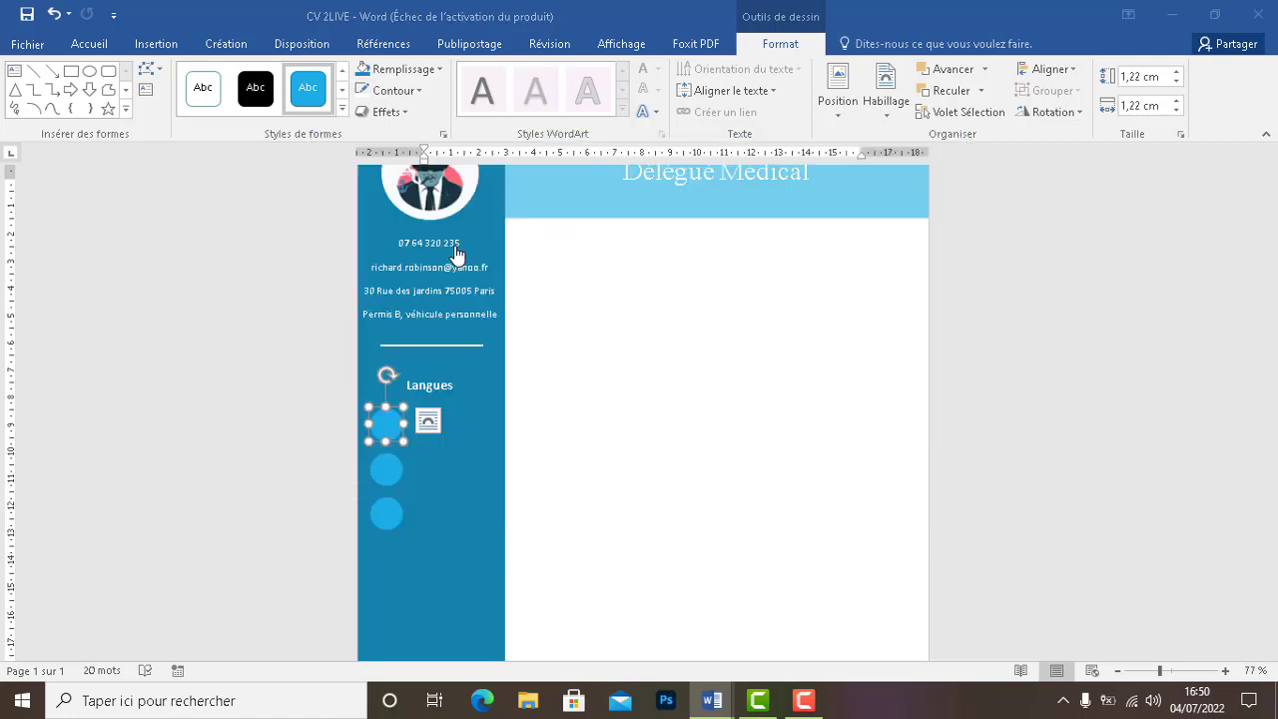
{"action": "left_click", "coordinate": [108, 140]}
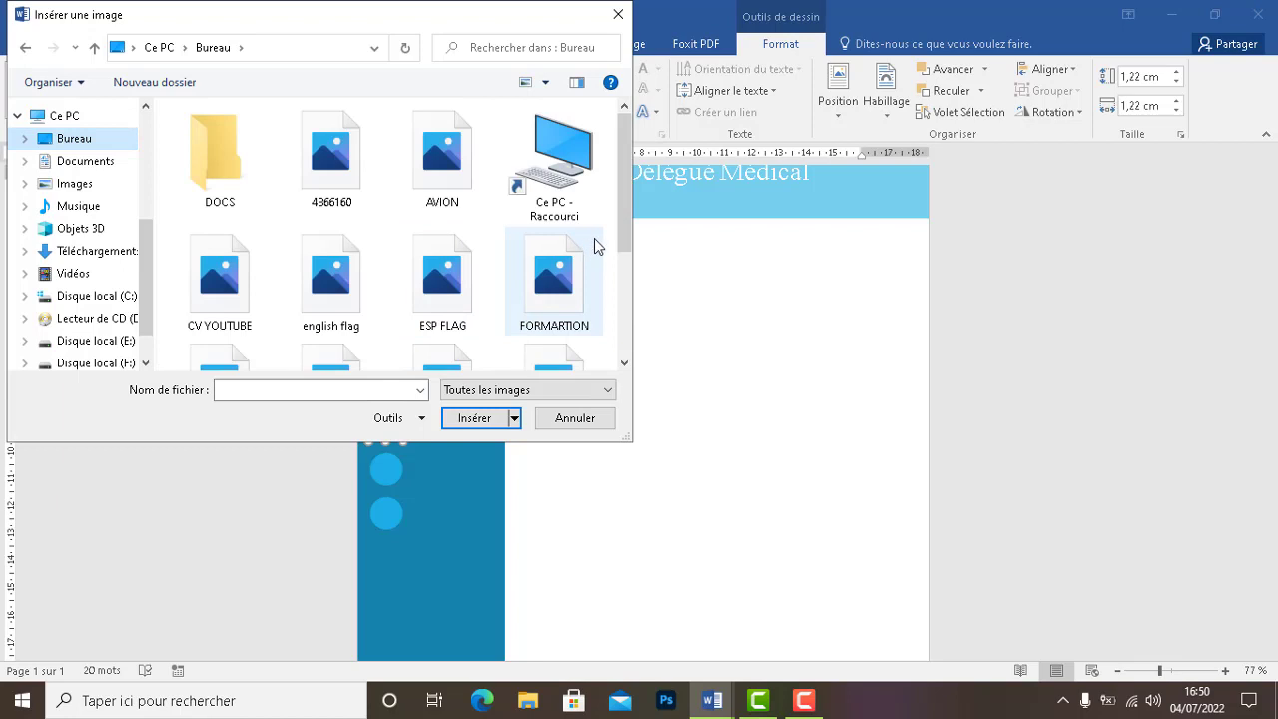
{"action": "left_click_drag", "start_coordinate": [619, 243], "coordinate": [620, 283]}
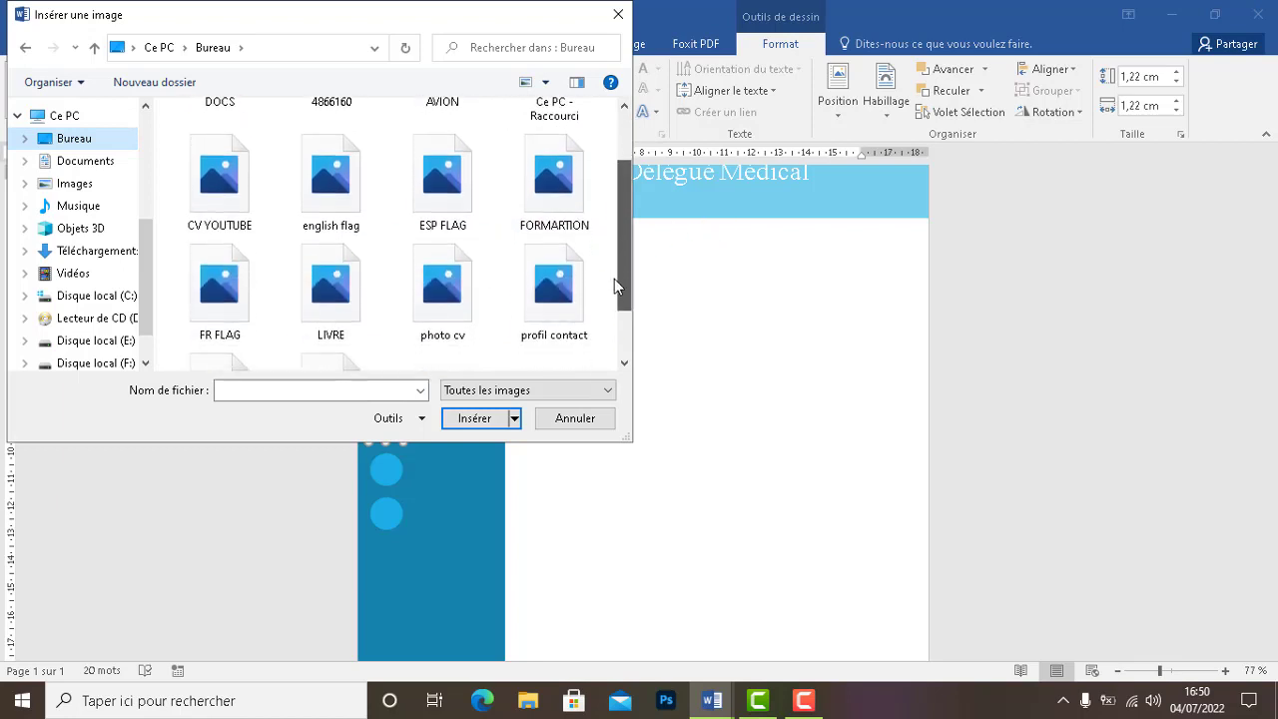
{"action": "left_click", "coordinate": [220, 300]}
{"action": "left_click", "coordinate": [475, 418]}
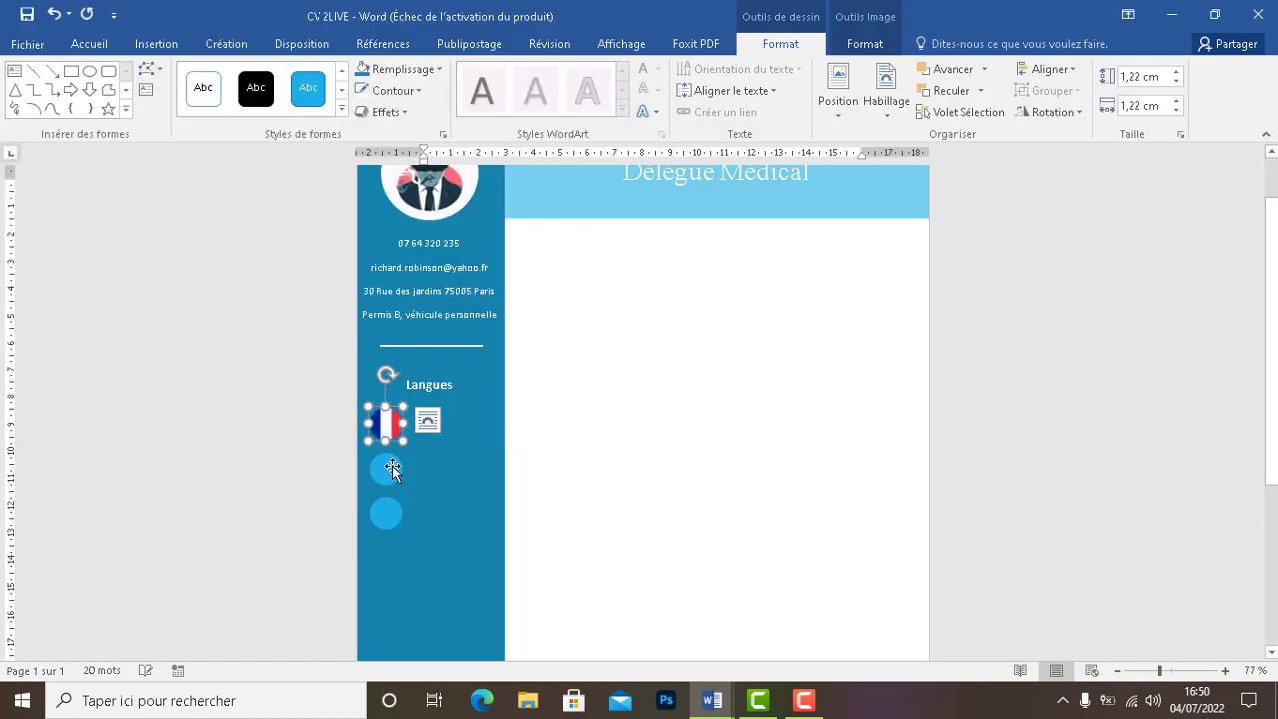
{"action": "left_click", "coordinate": [391, 470]}
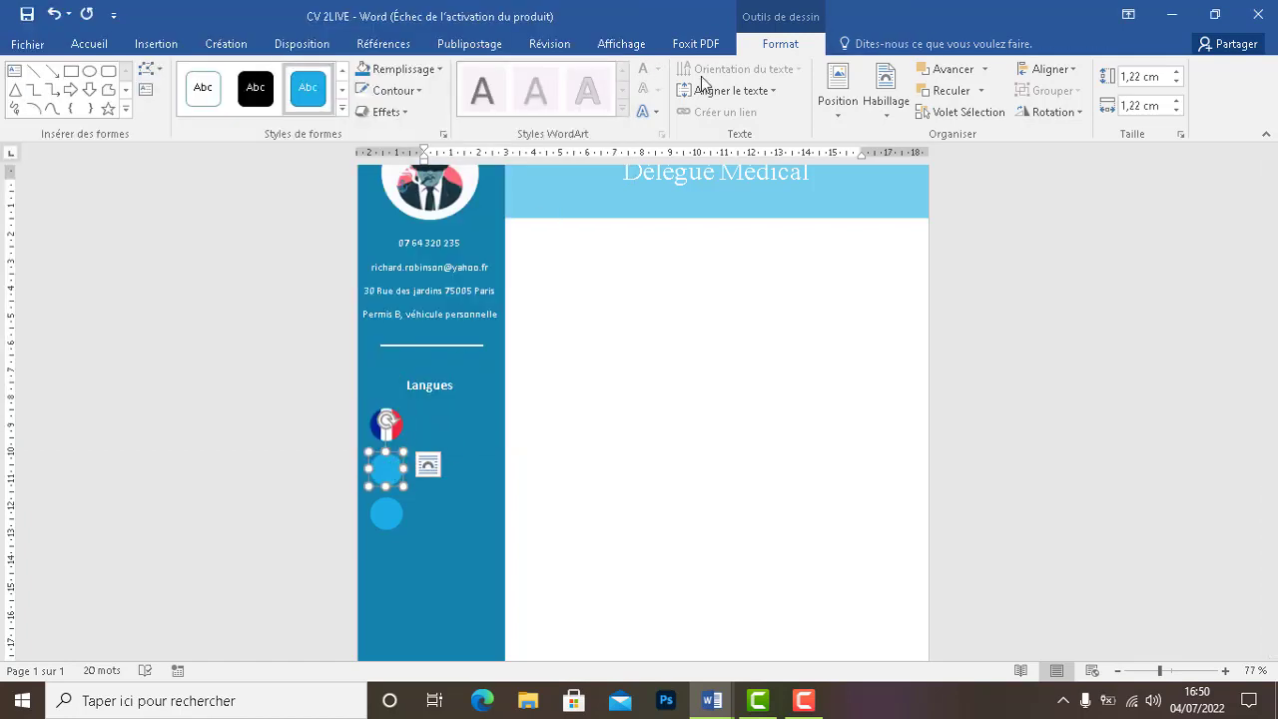
Fill the second circle with the english flag picture
{"action": "left_click", "coordinate": [402, 71]}
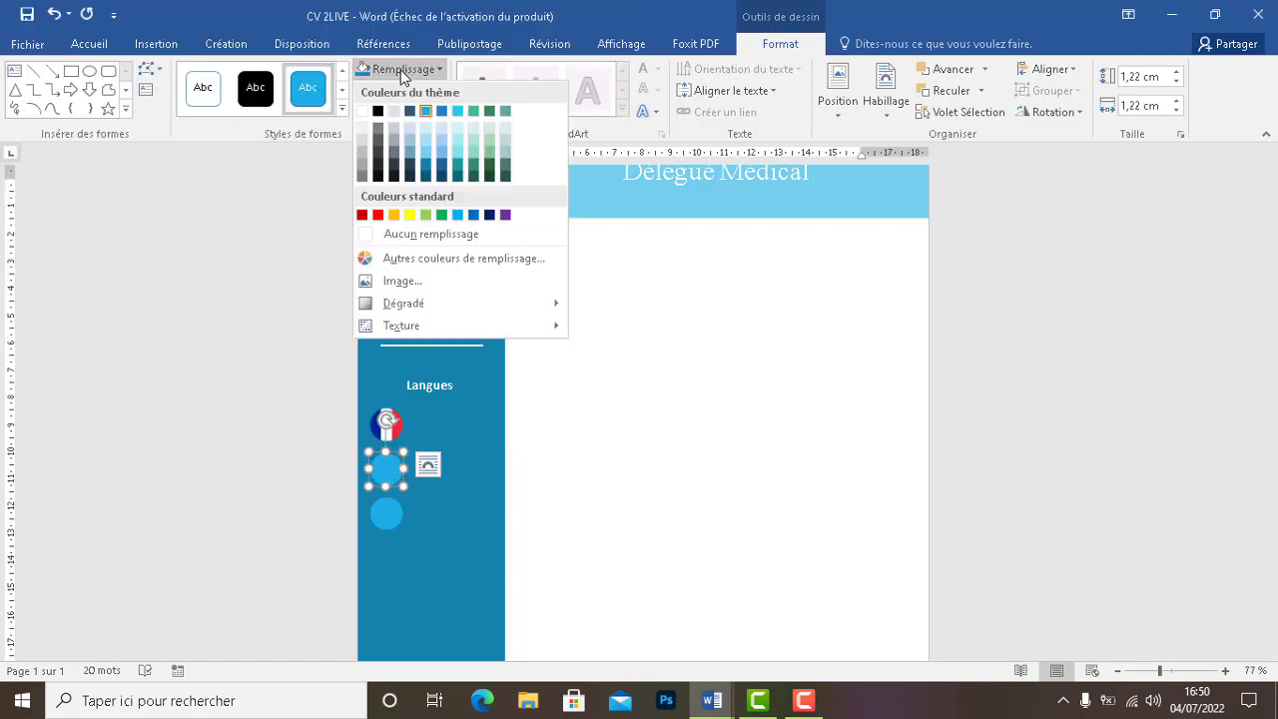
{"action": "left_click", "coordinate": [372, 281]}
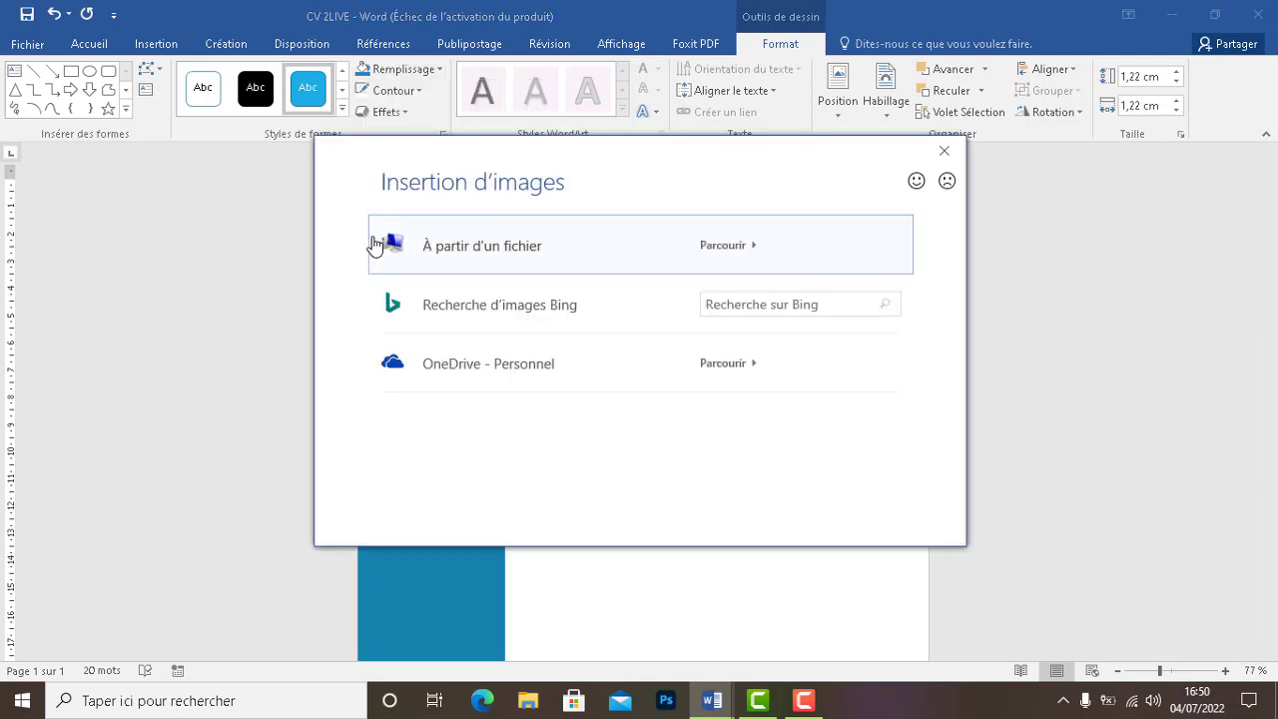
{"action": "left_click", "coordinate": [418, 244]}
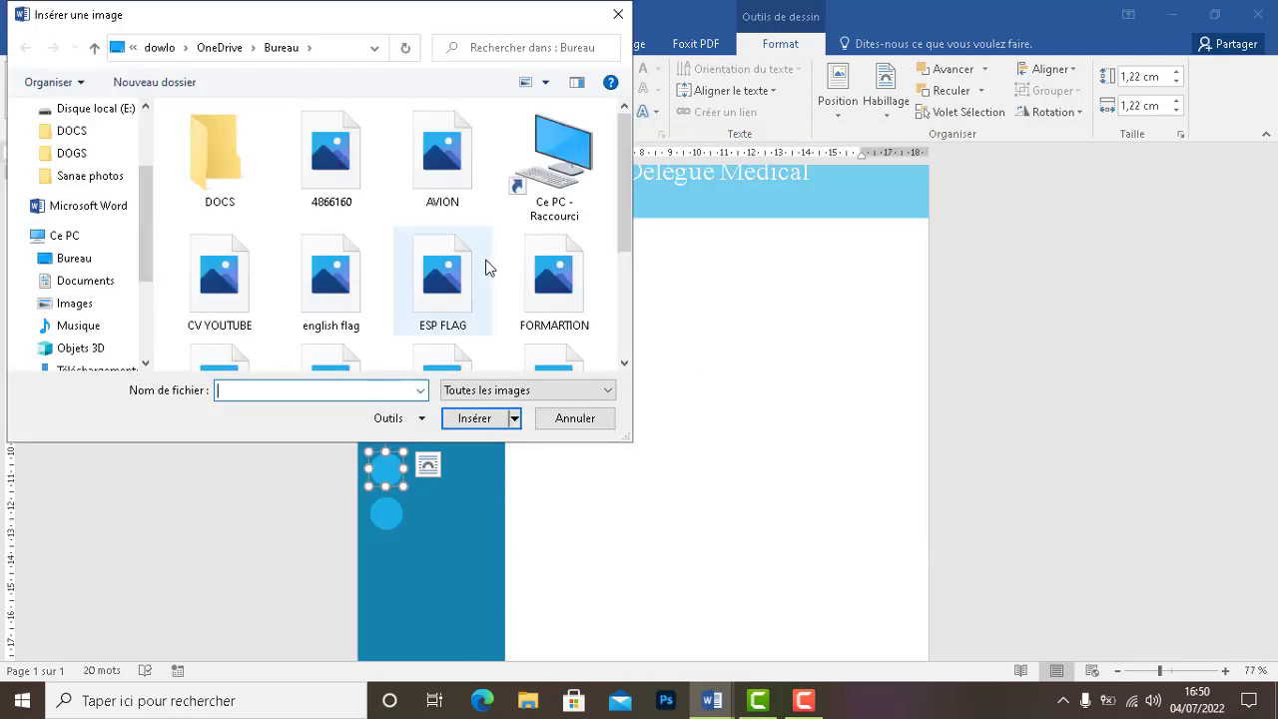
{"action": "left_click", "coordinate": [349, 291]}
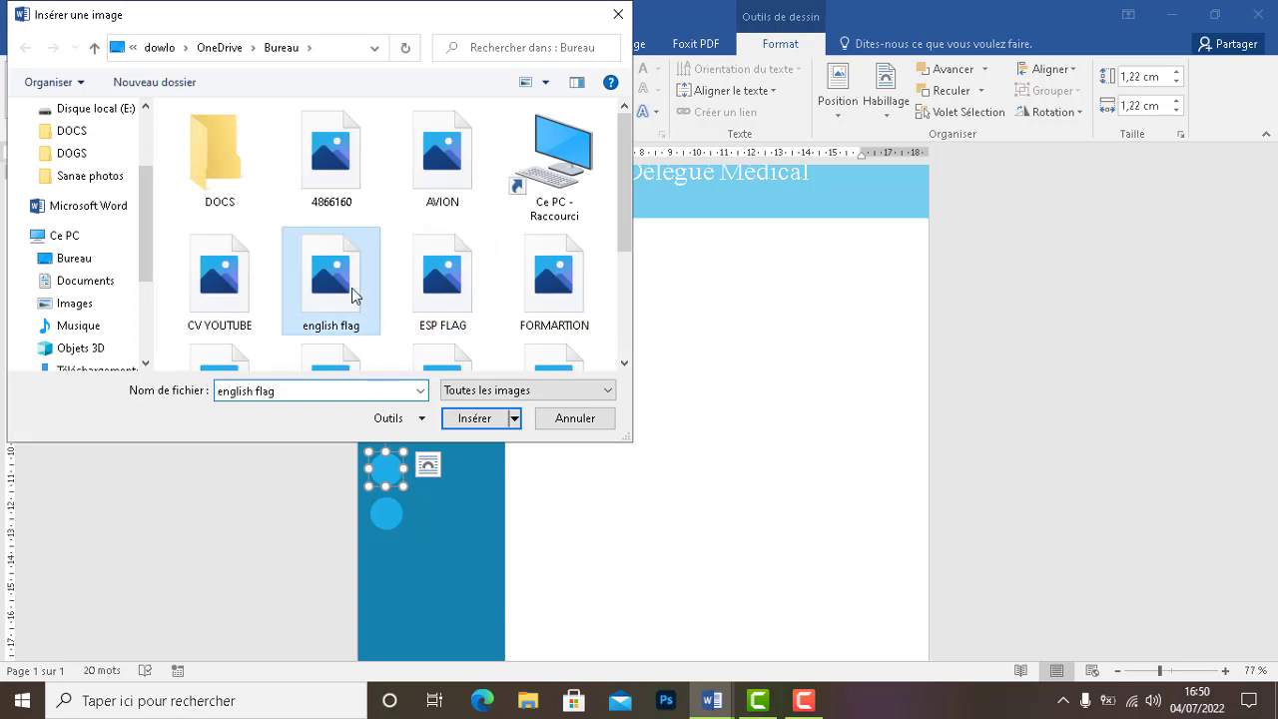
{"action": "left_click", "coordinate": [493, 420]}
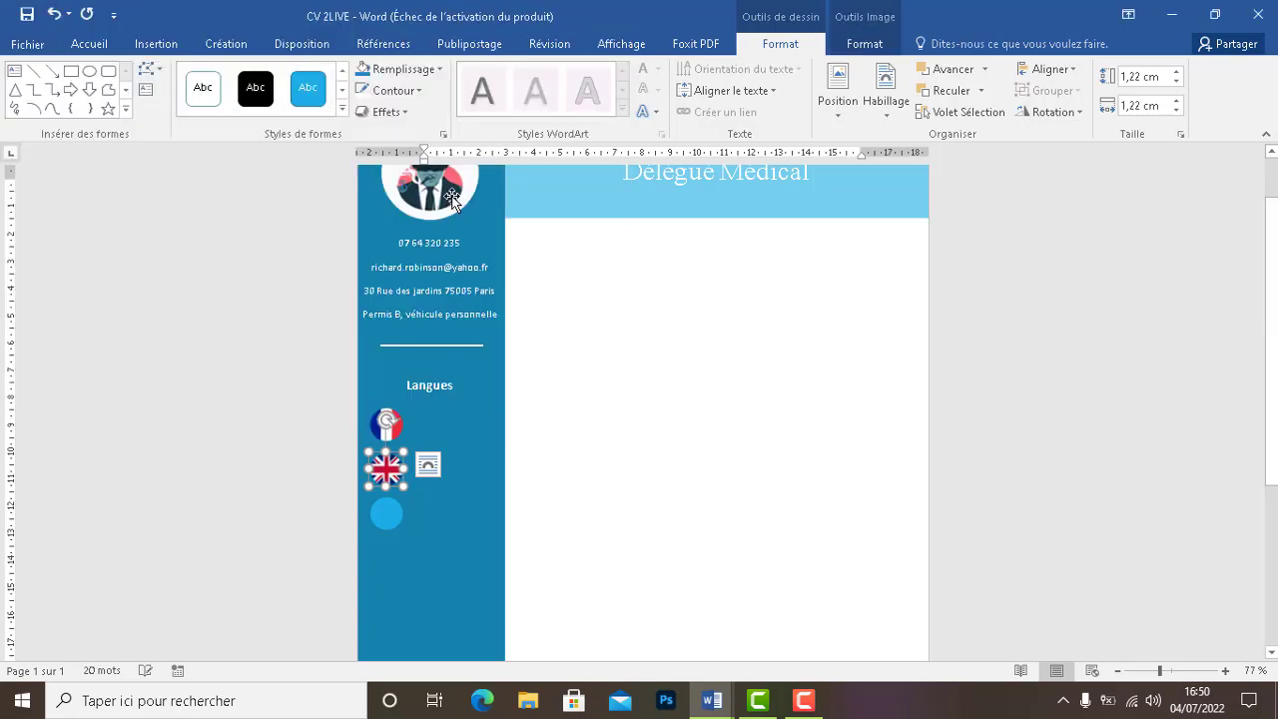
Fill the third circle with the ESP FLAG picture
{"action": "left_click", "coordinate": [392, 516]}
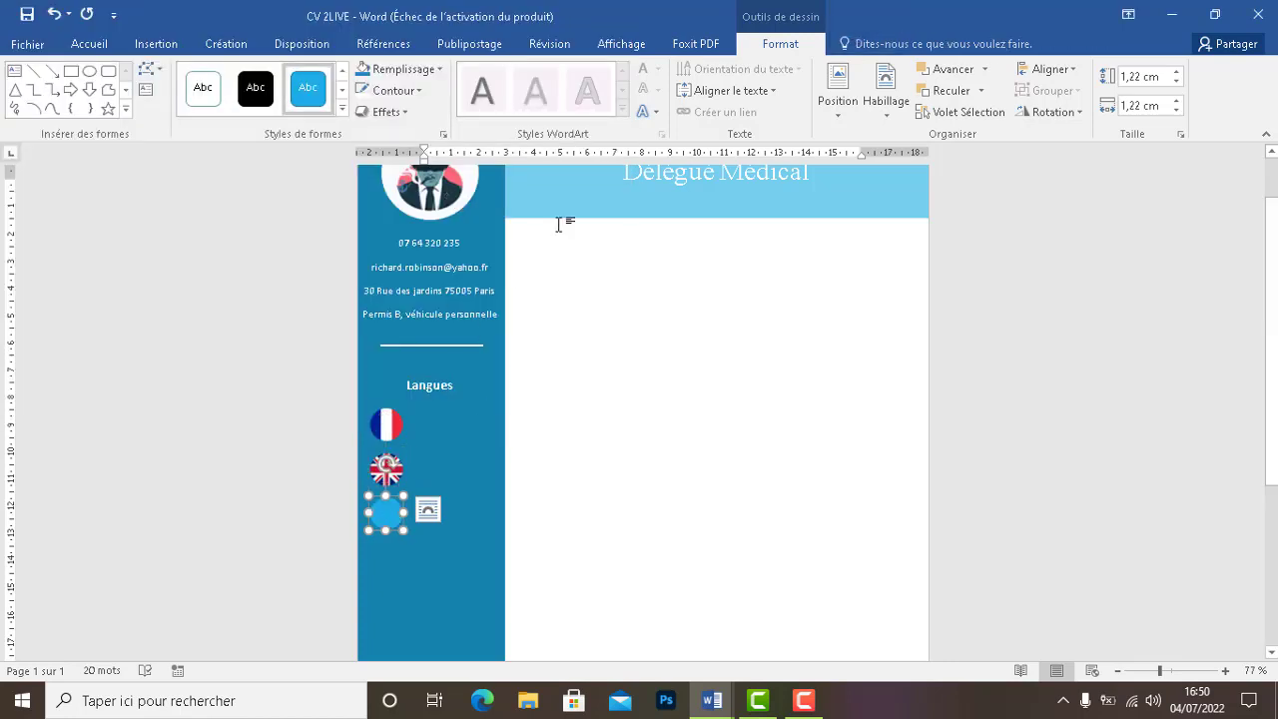
{"action": "left_click", "coordinate": [403, 78]}
{"action": "left_click", "coordinate": [395, 279]}
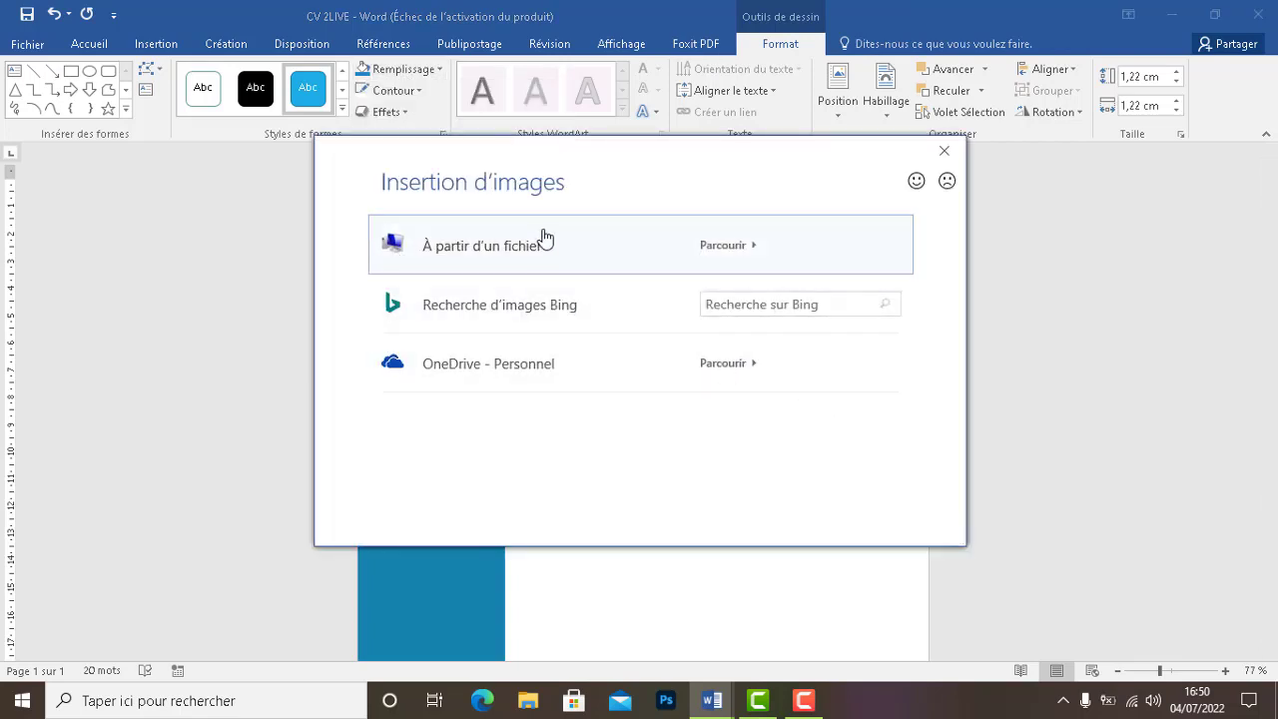
{"action": "left_click", "coordinate": [545, 240]}
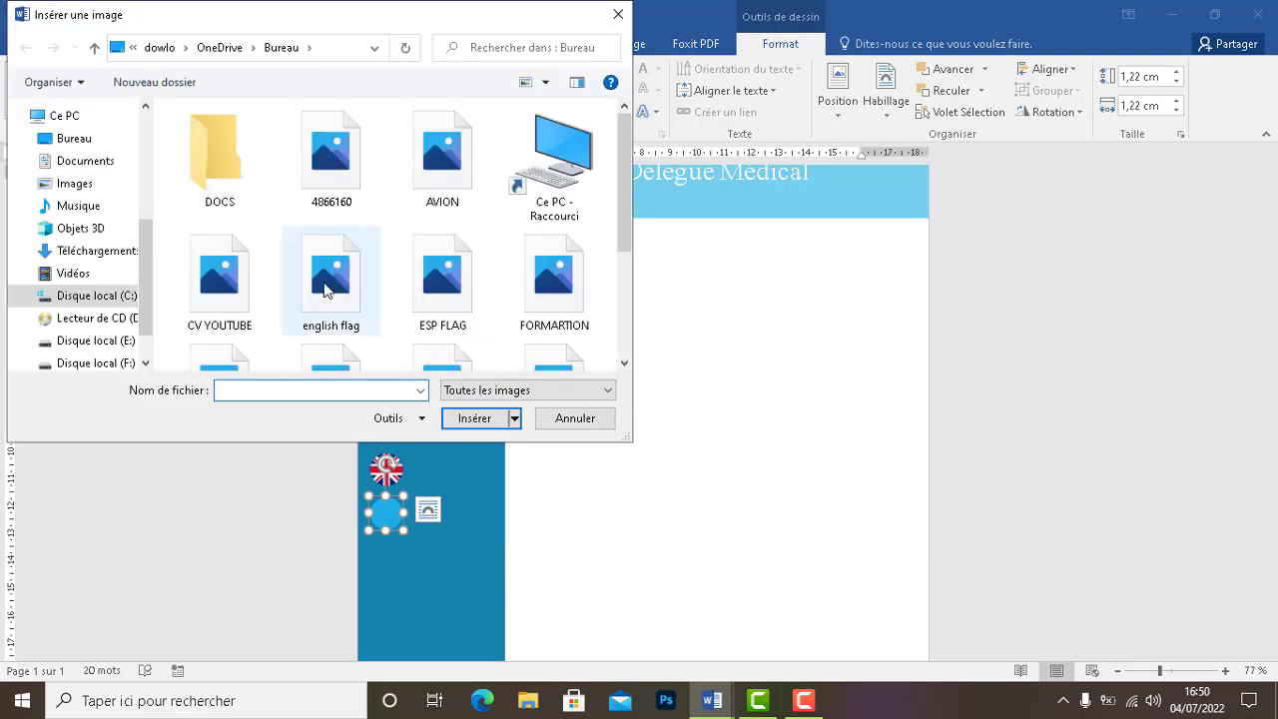
{"action": "left_click", "coordinate": [439, 288]}
{"action": "left_click", "coordinate": [493, 420]}
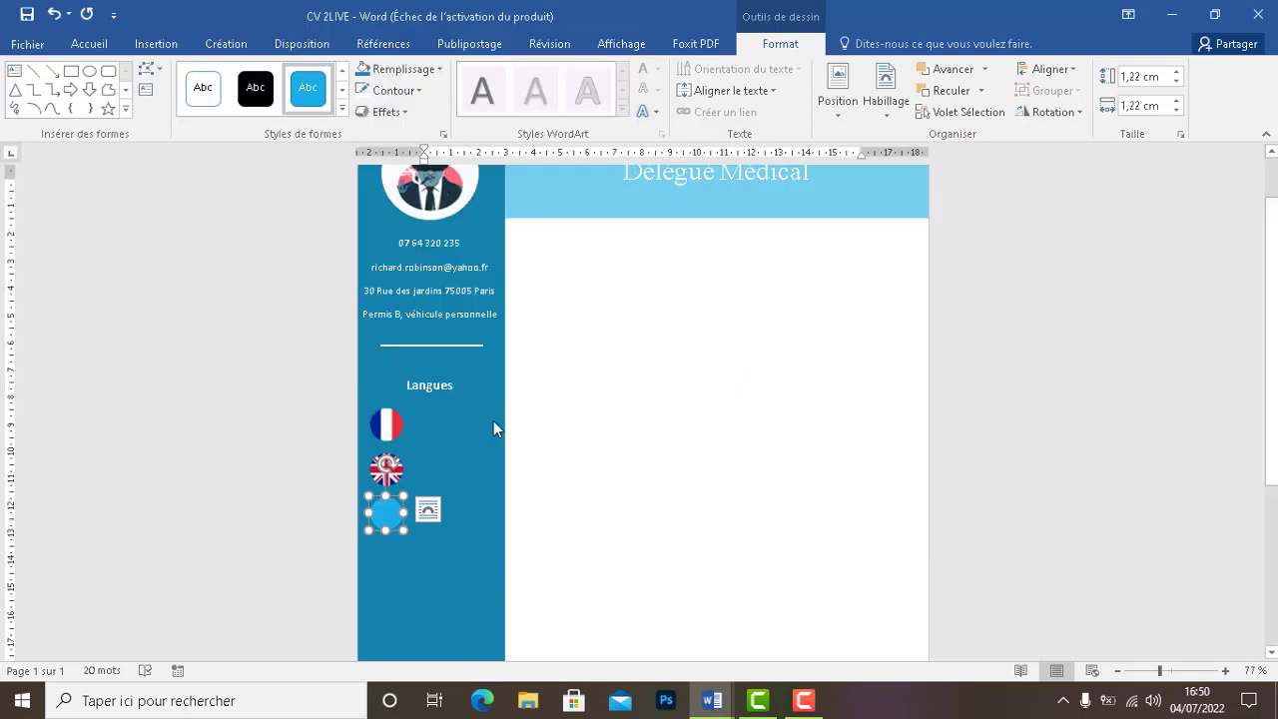
{"action": "left_click", "coordinate": [431, 467]}
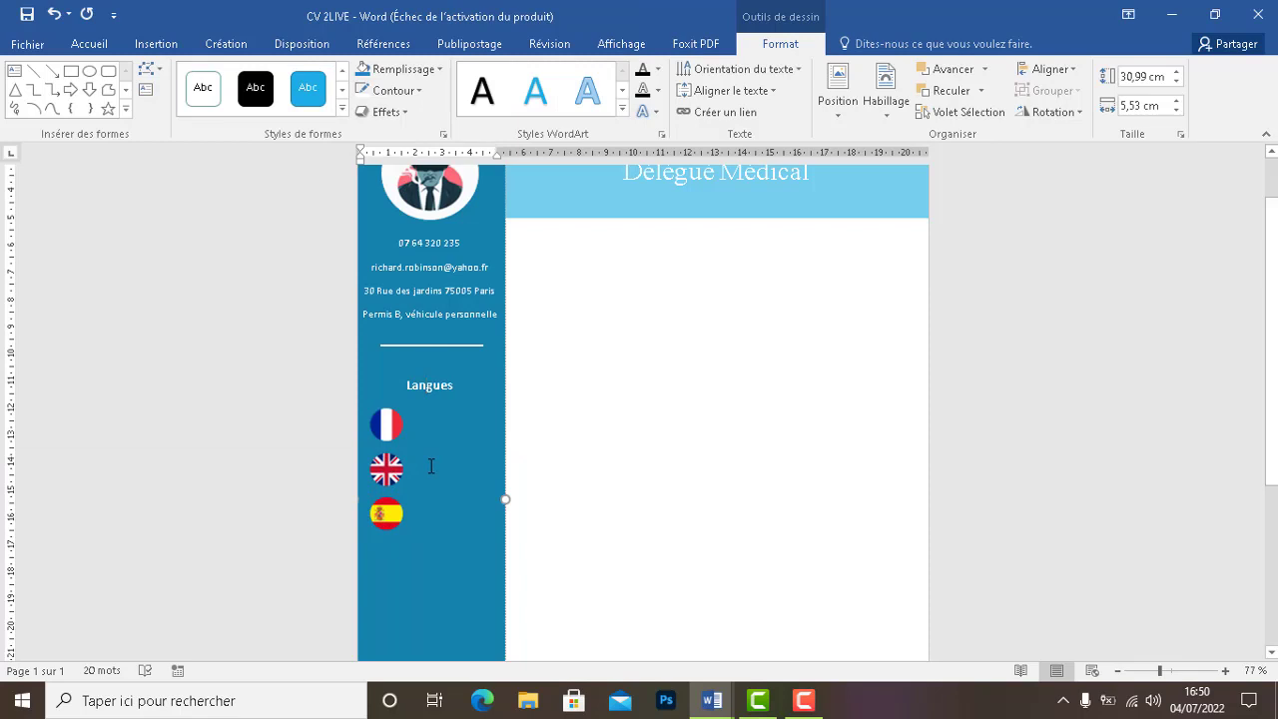
{"action": "left_click", "coordinate": [393, 424]}
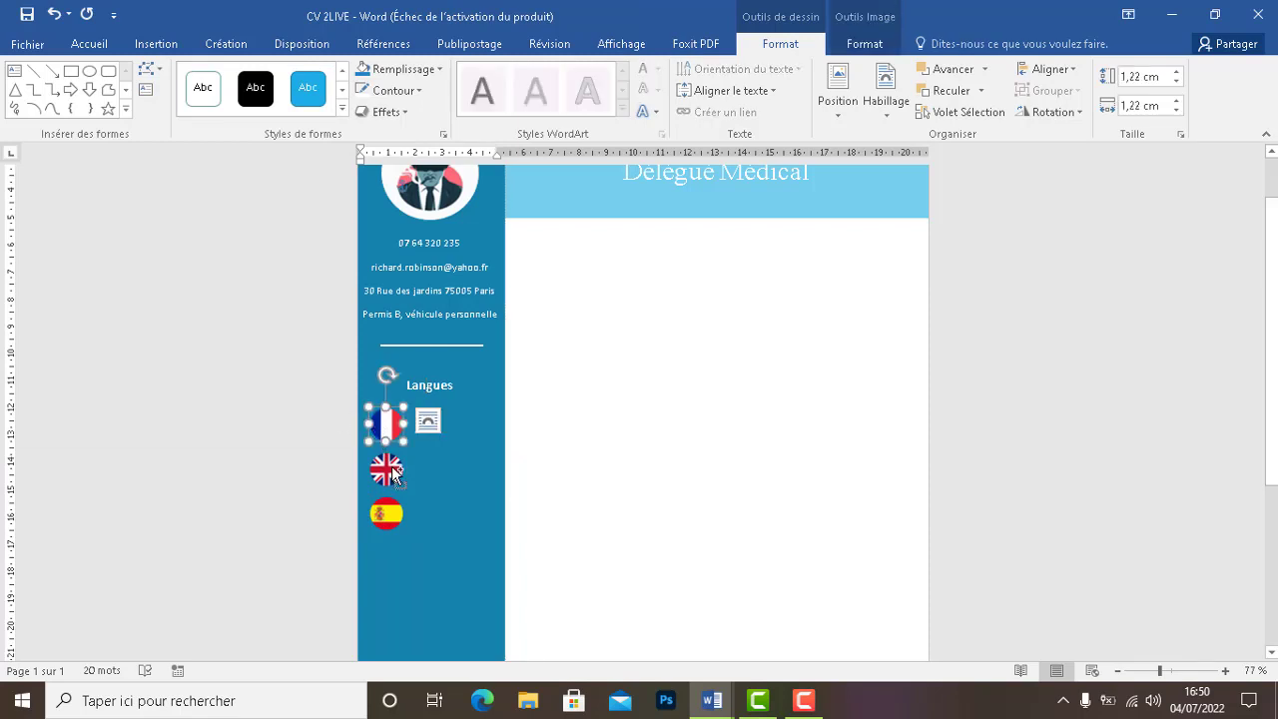
Add the English and Spanish flags to the selection and apply a custom RGB 255/255/255 white outline
{"action": "left_click", "coordinate": [392, 467], "text": "shift"}
{"action": "left_click", "coordinate": [388, 516], "text": "shift"}
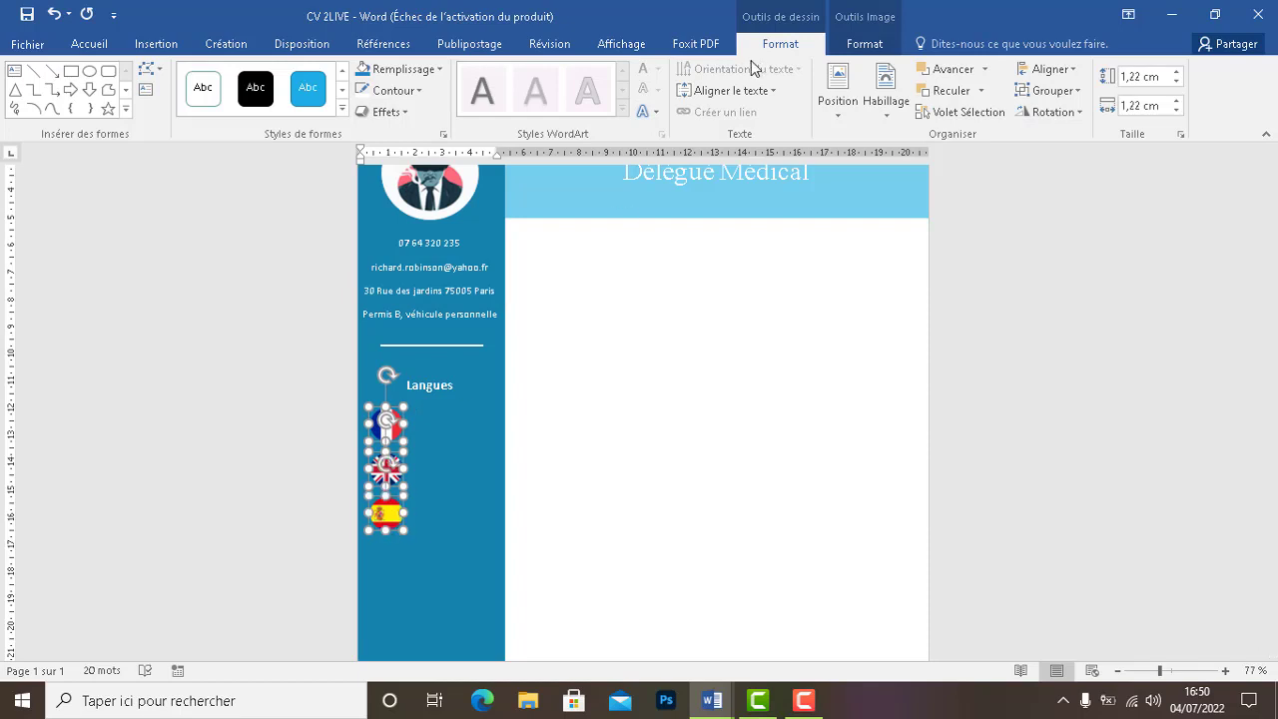
{"action": "left_click", "coordinate": [396, 92]}
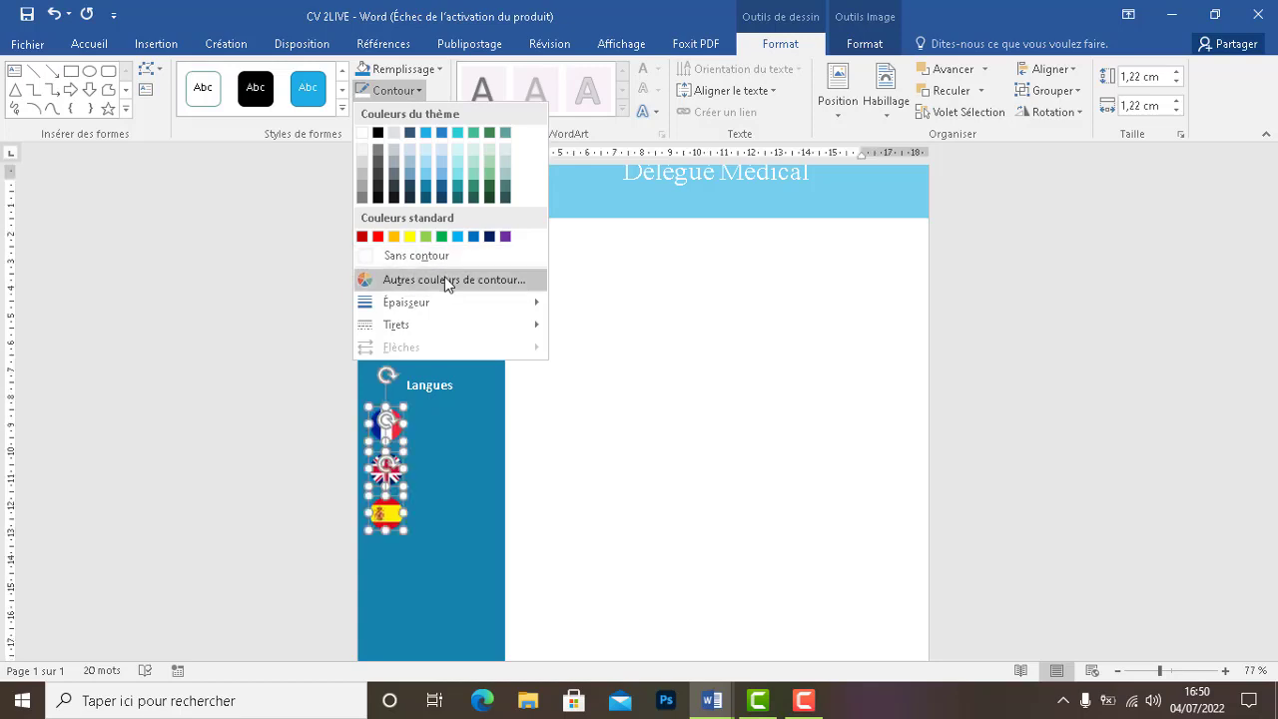
{"action": "left_click", "coordinate": [445, 279]}
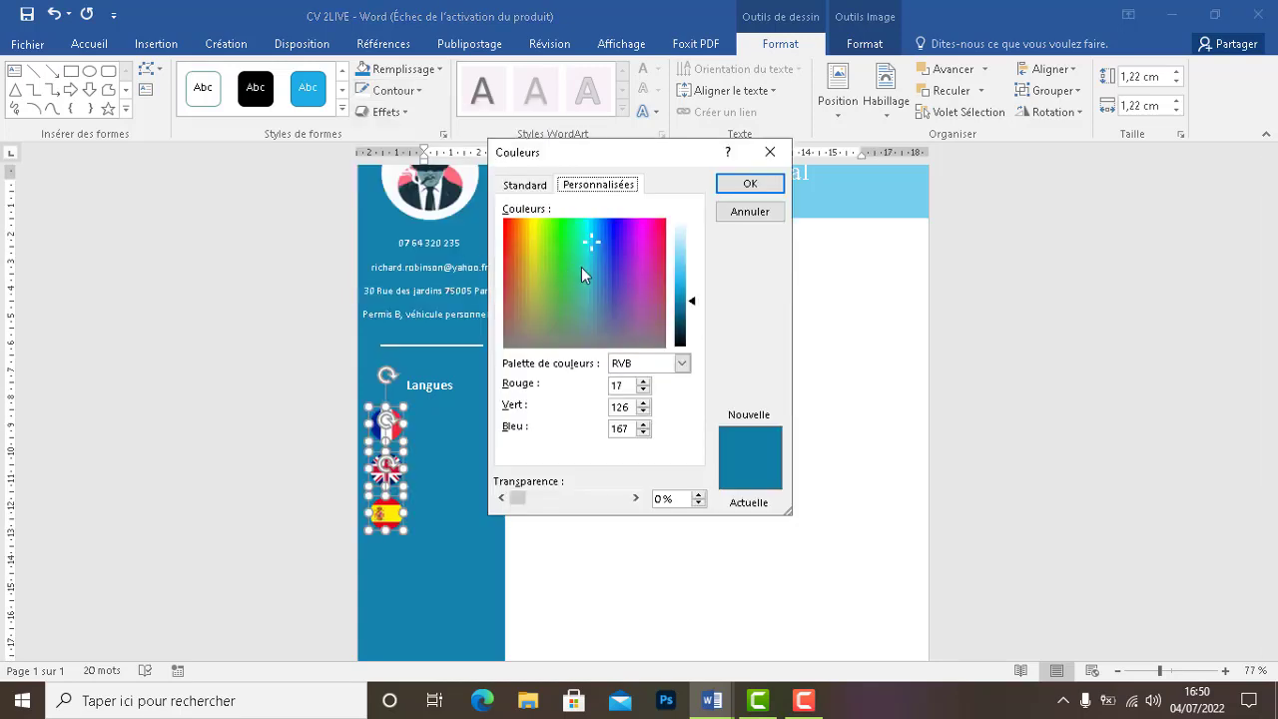
{"action": "left_click", "coordinate": [681, 222]}
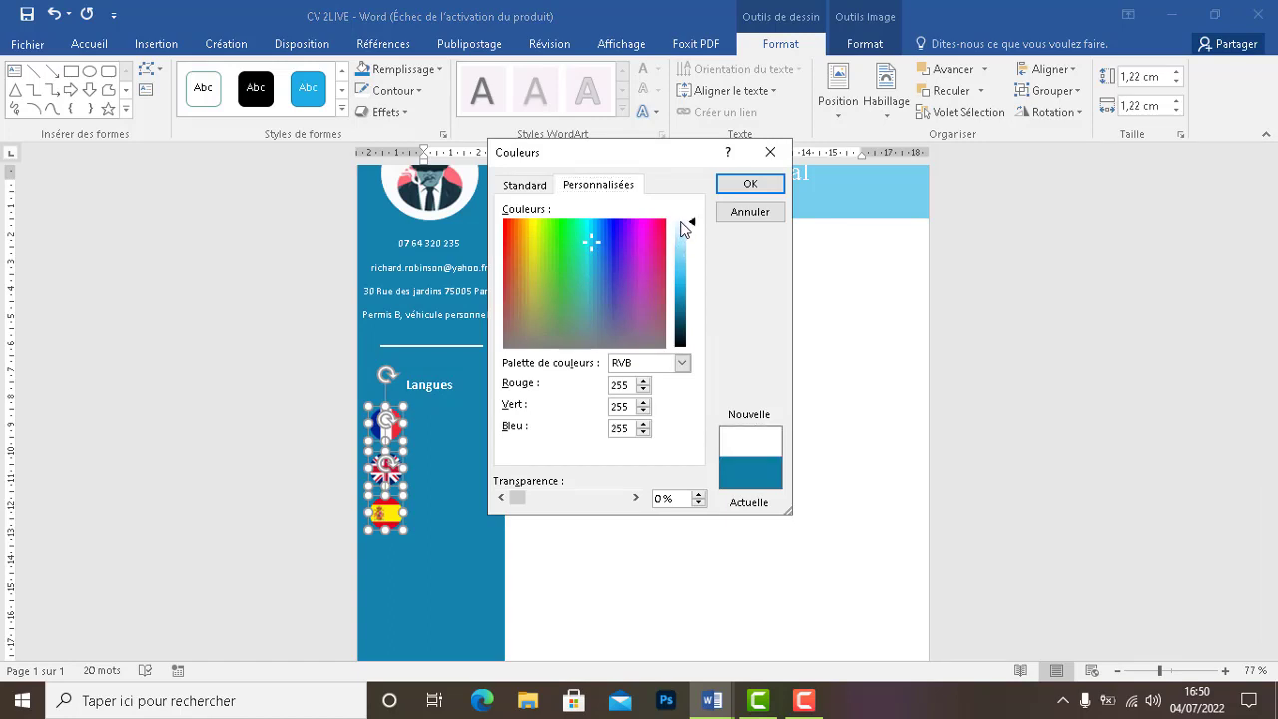
{"action": "left_click", "coordinate": [749, 185]}
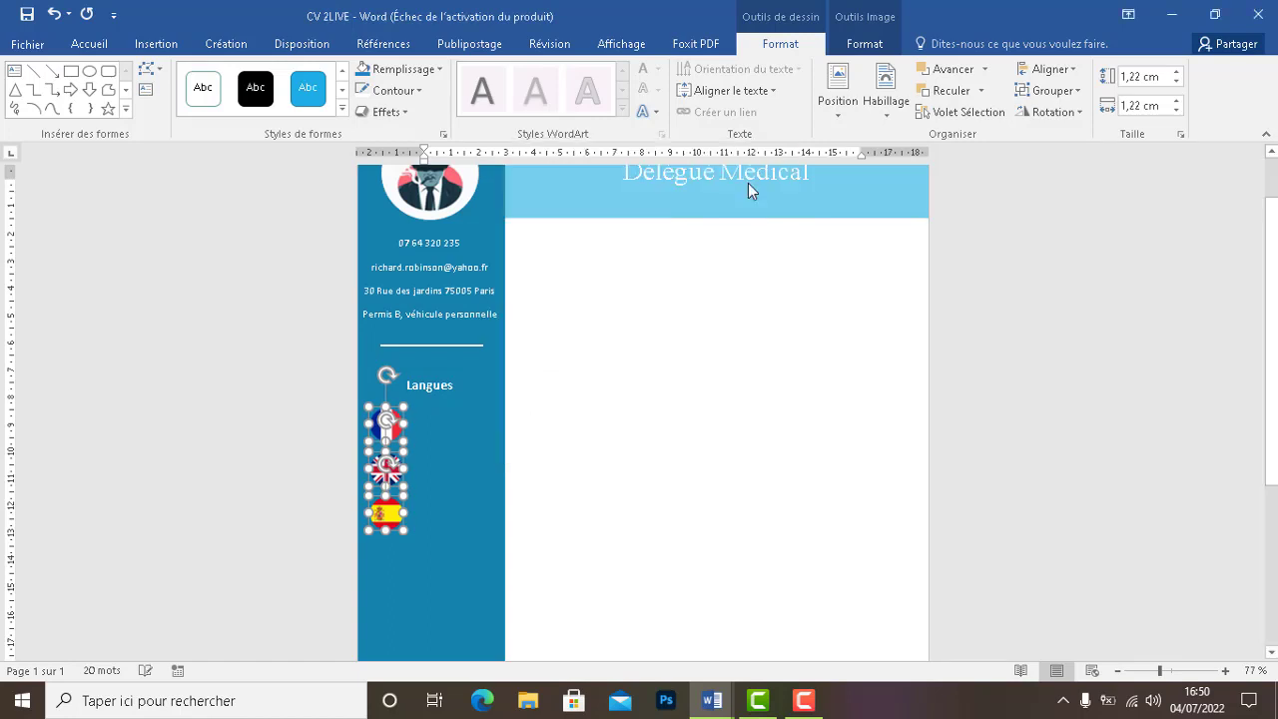
{"action": "left_click", "coordinate": [499, 505]}
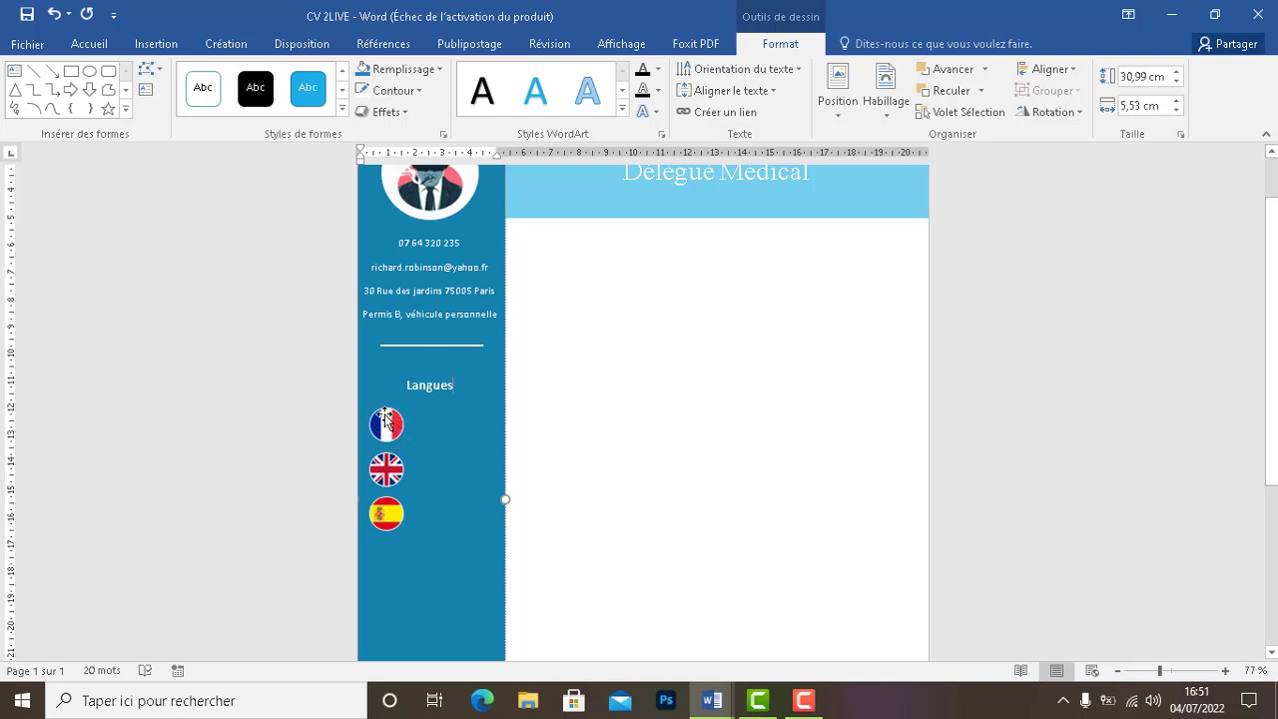
Inspect the French, English and Spanish flags one by one to confirm their white outlines
{"action": "left_click", "coordinate": [385, 429]}
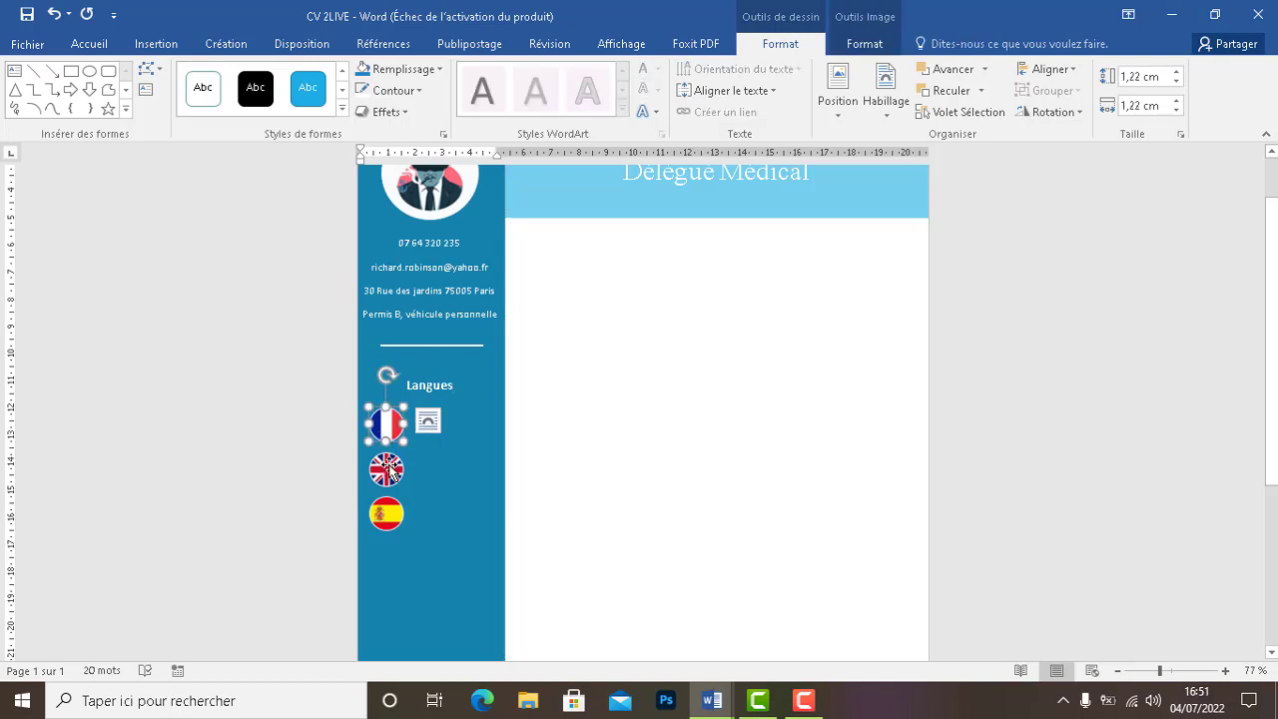
{"action": "left_click", "coordinate": [386, 473]}
{"action": "left_click", "coordinate": [386, 516]}
{"action": "left_click", "coordinate": [456, 412]}
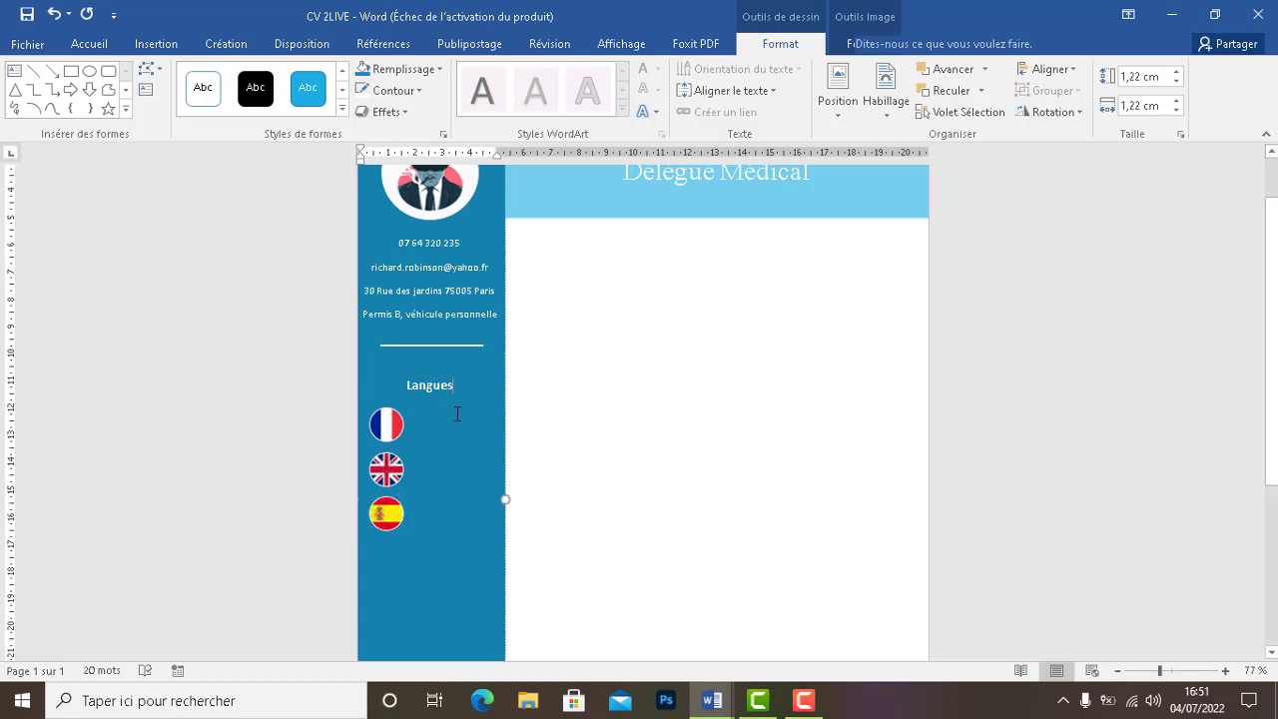
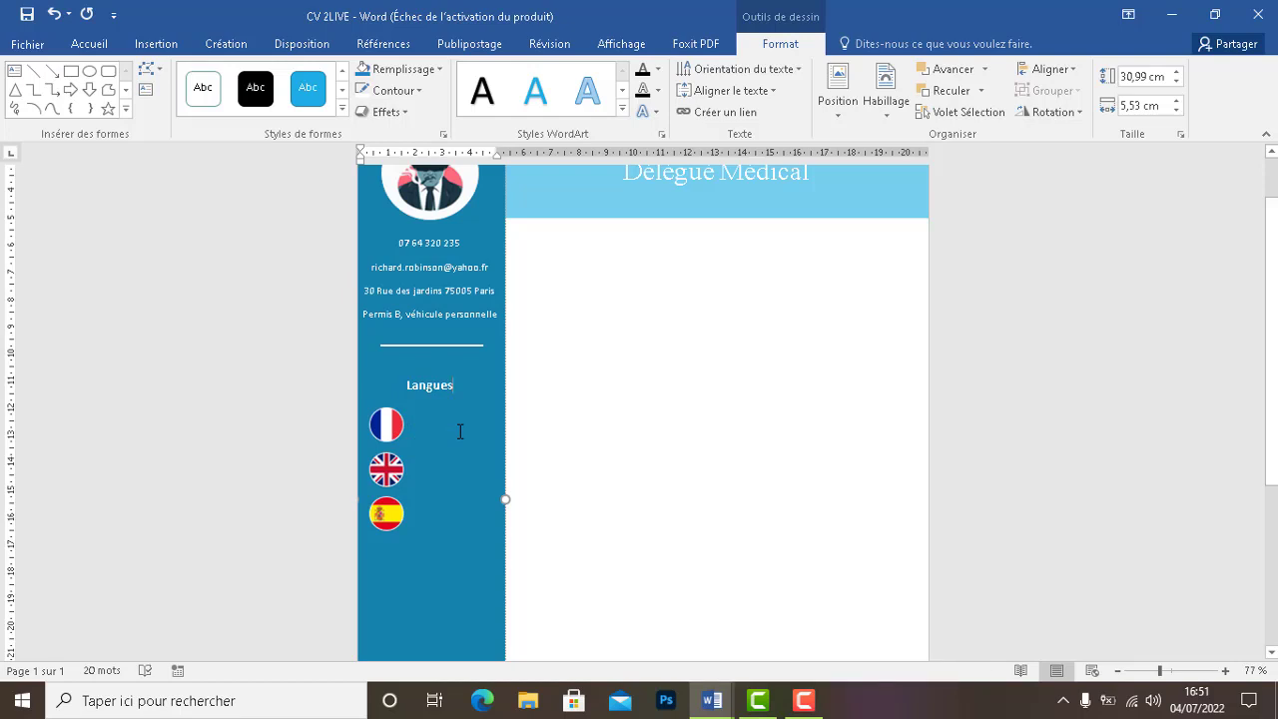
Draw a tiny oval circle from Insertion > Formes right beside the French flag
{"action": "left_click", "coordinate": [151, 44]}
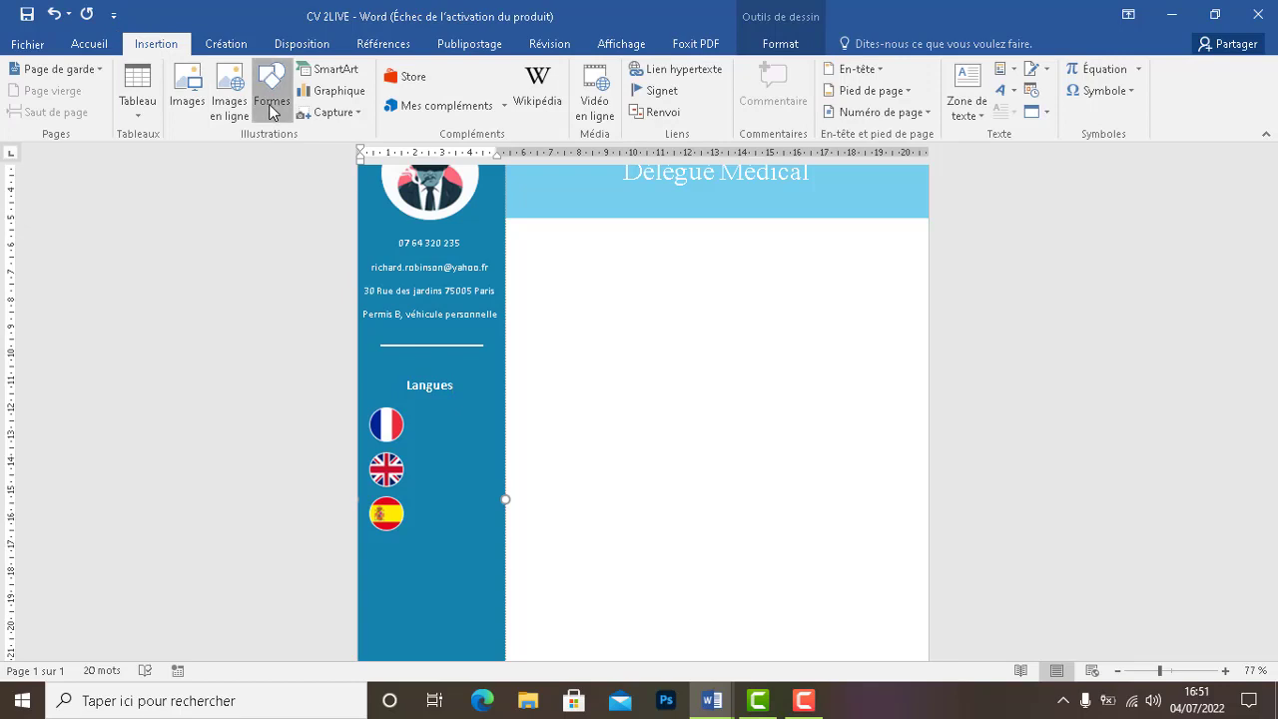
{"action": "left_click", "coordinate": [272, 105]}
{"action": "left_click", "coordinate": [330, 158]}
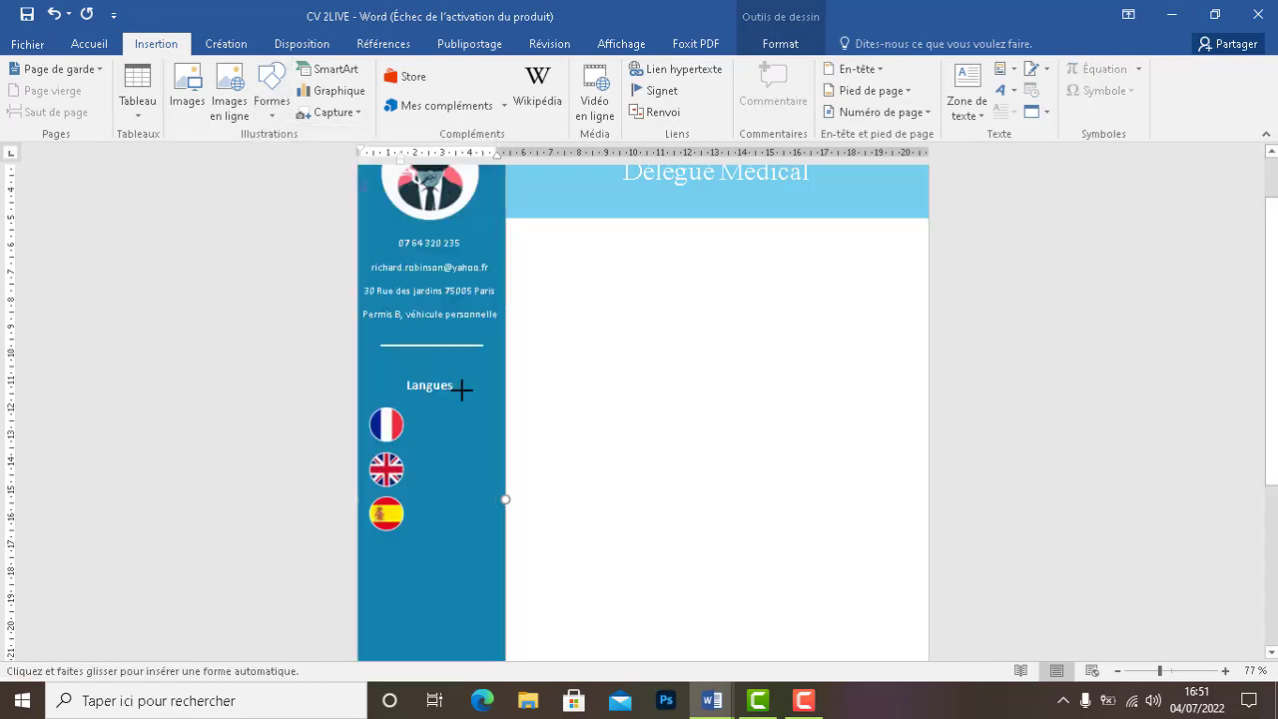
{"action": "left_click_drag", "start_coordinate": [416, 422], "coordinate": [426, 431]}
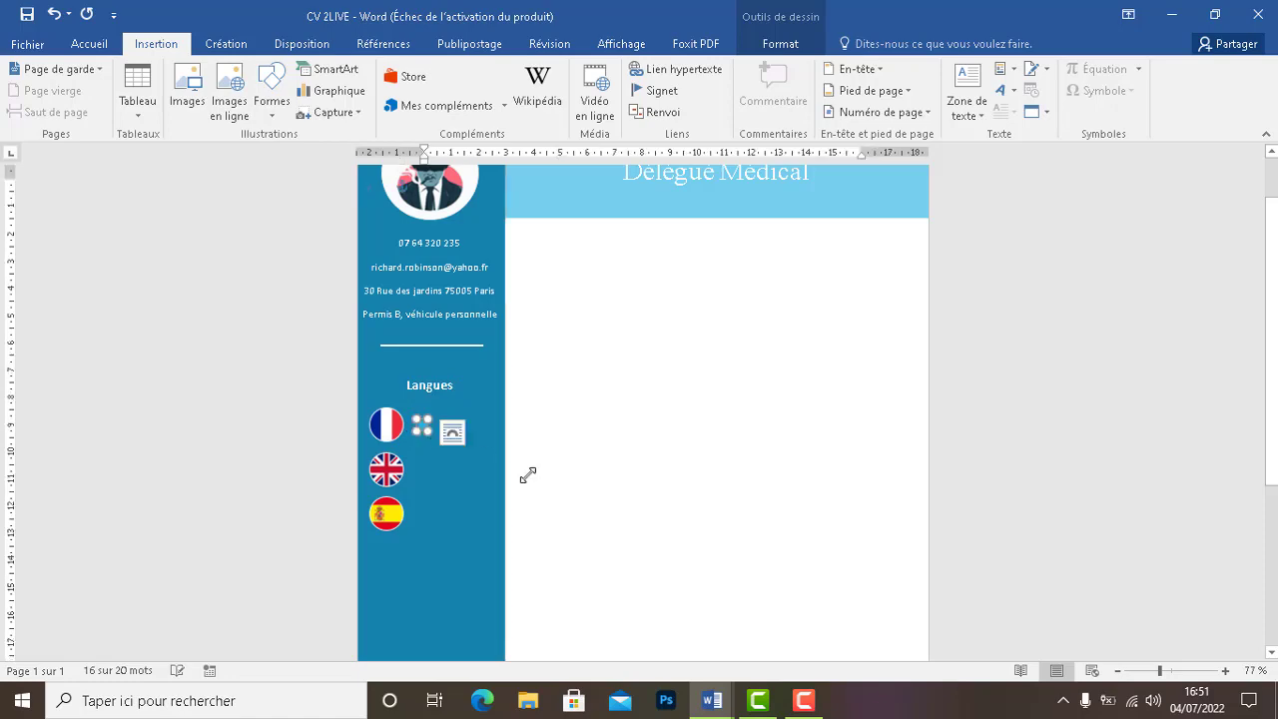
{"action": "left_click", "coordinate": [748, 612]}
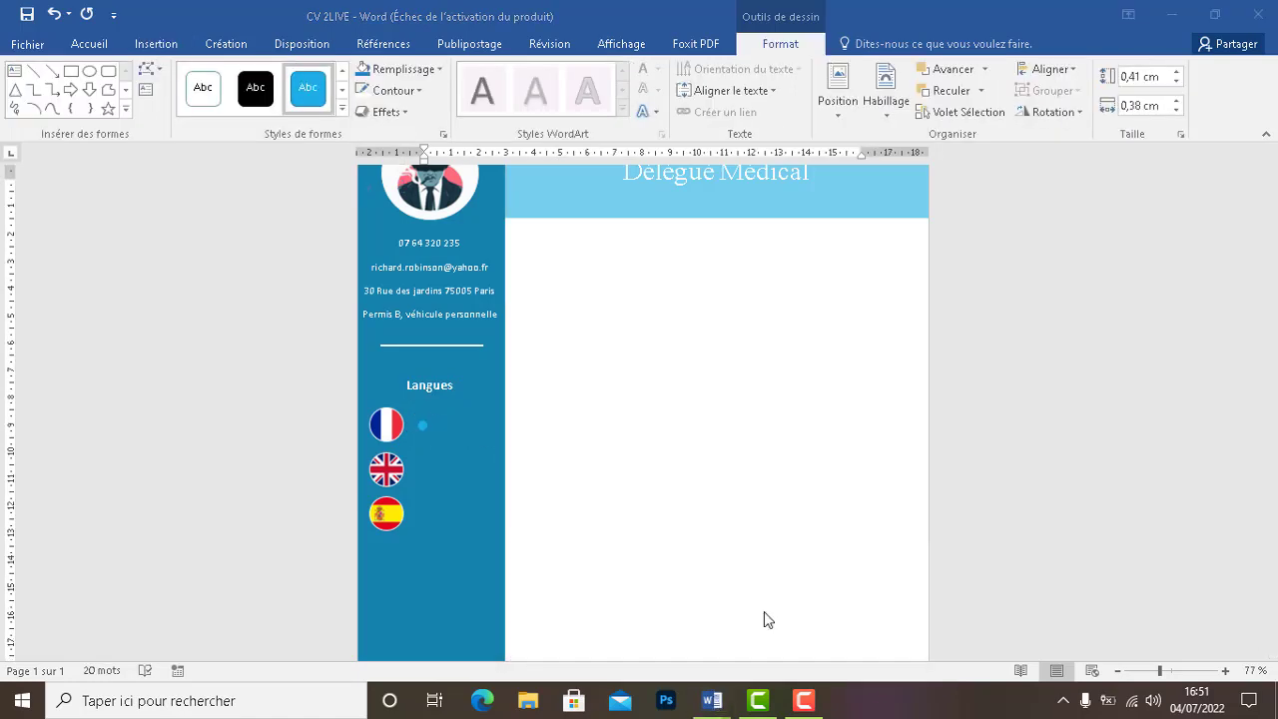
Check the size of a rating dot in the reference cv document
{"action": "left_click", "coordinate": [422, 505]}
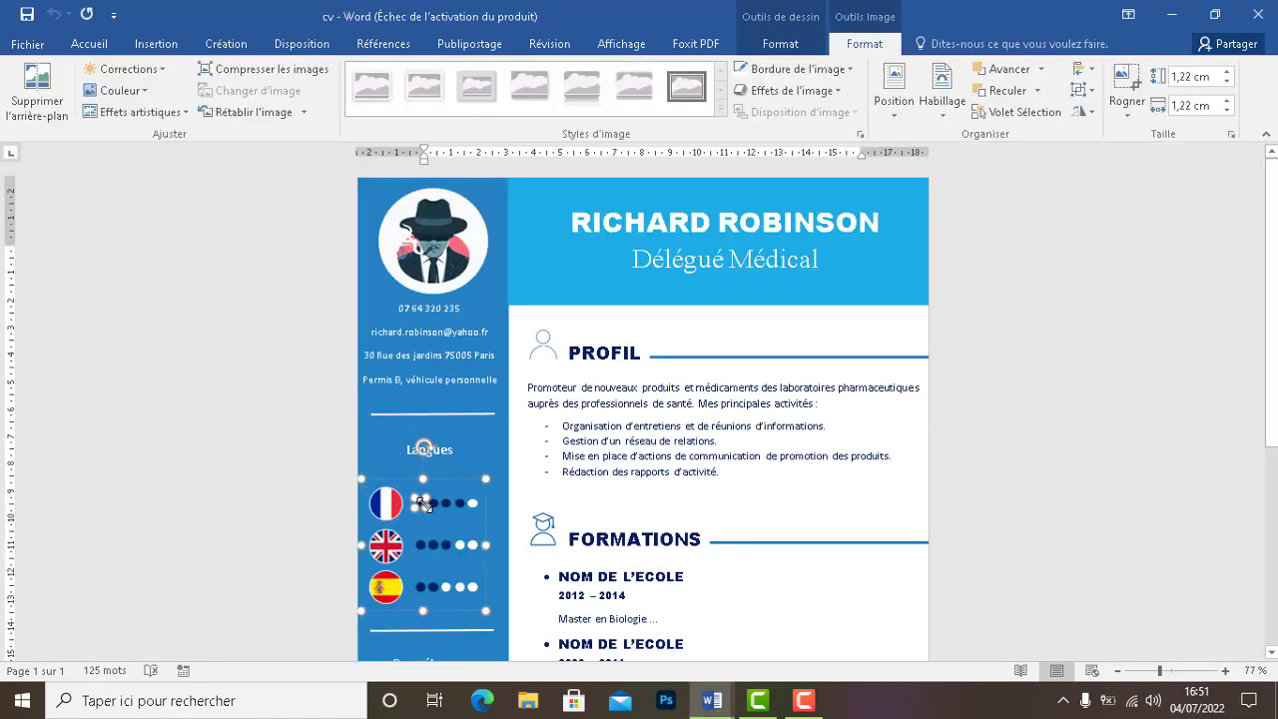
{"action": "left_click", "coordinate": [787, 50]}
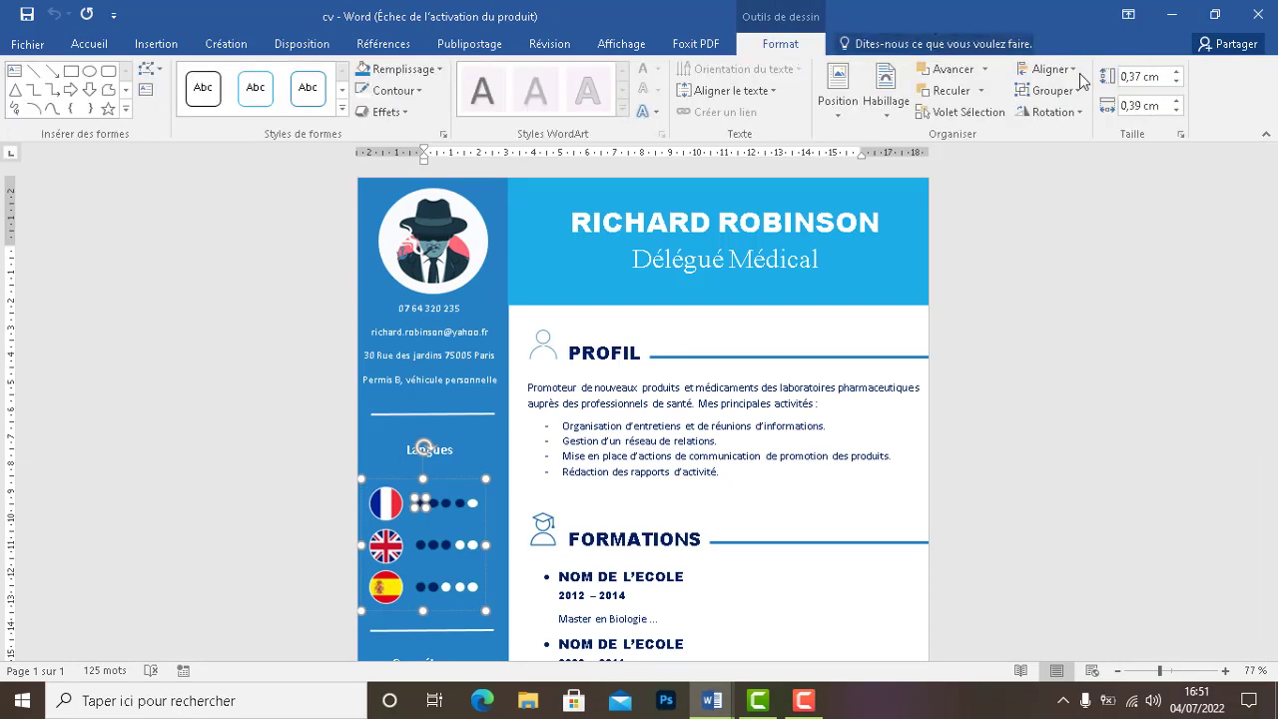
{"action": "left_click", "coordinate": [1139, 108]}
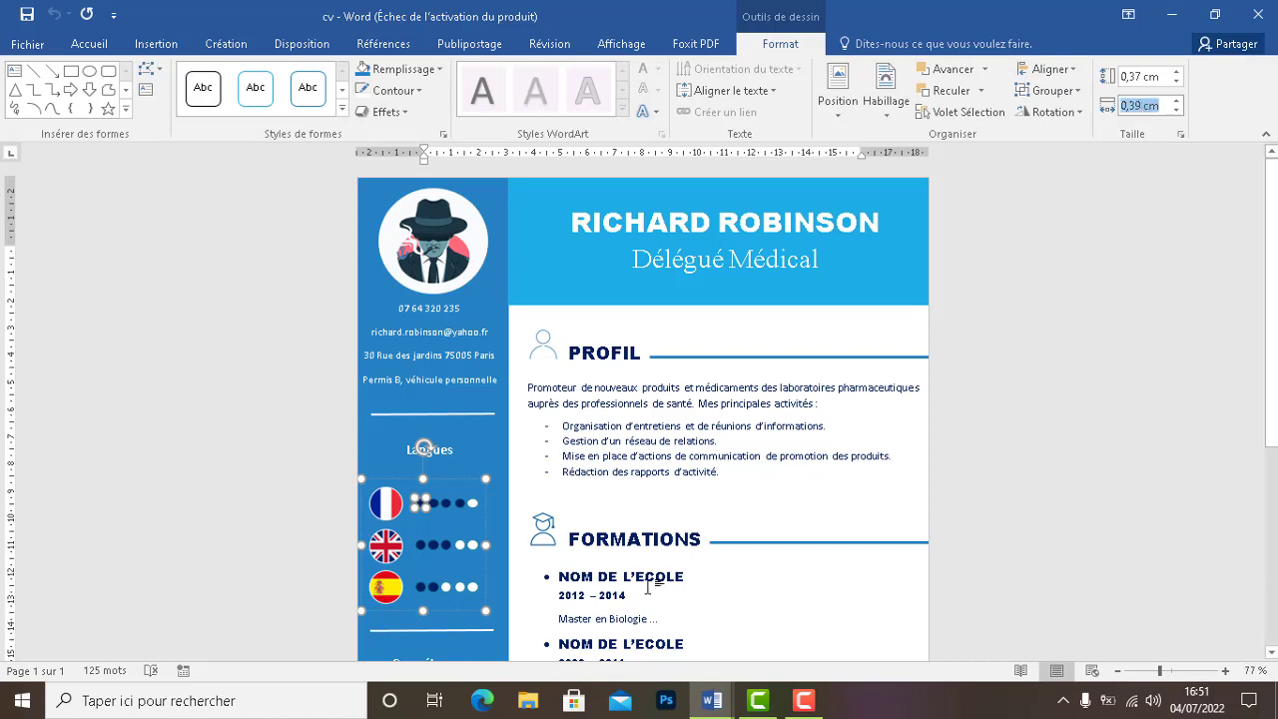
{"action": "mouse_move", "coordinate": [712, 699]}
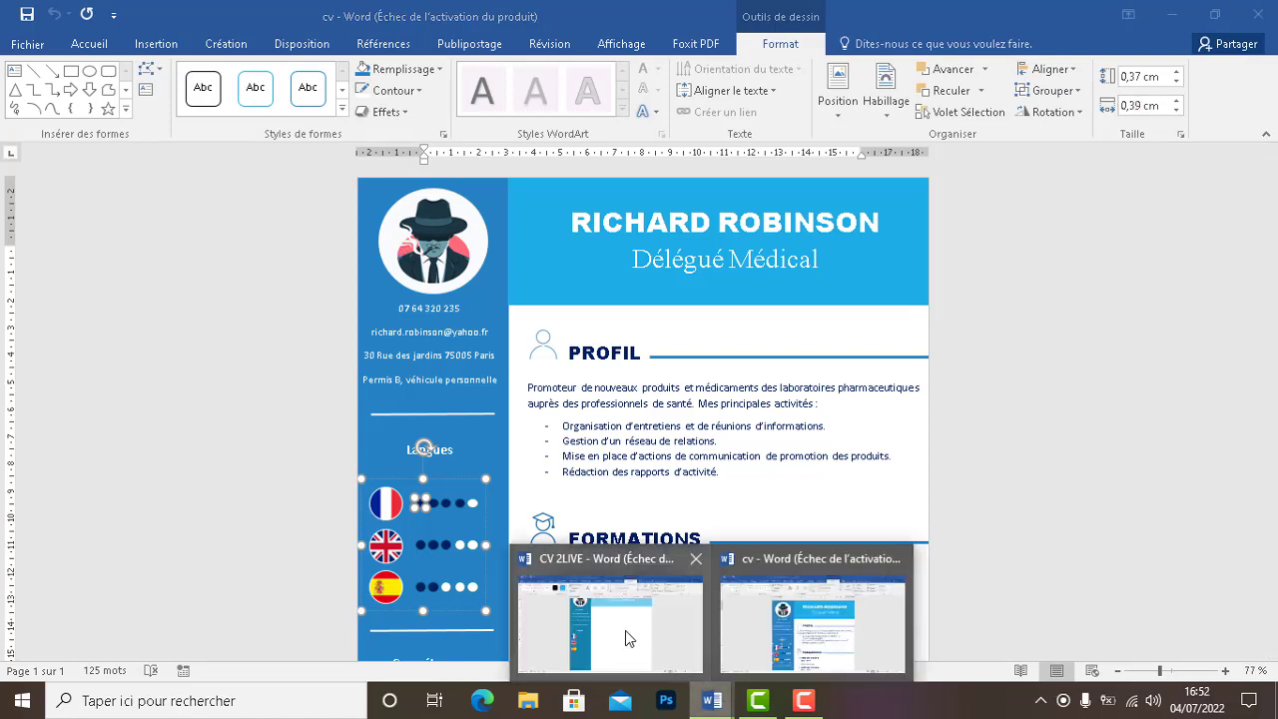
{"action": "left_click", "coordinate": [625, 630]}
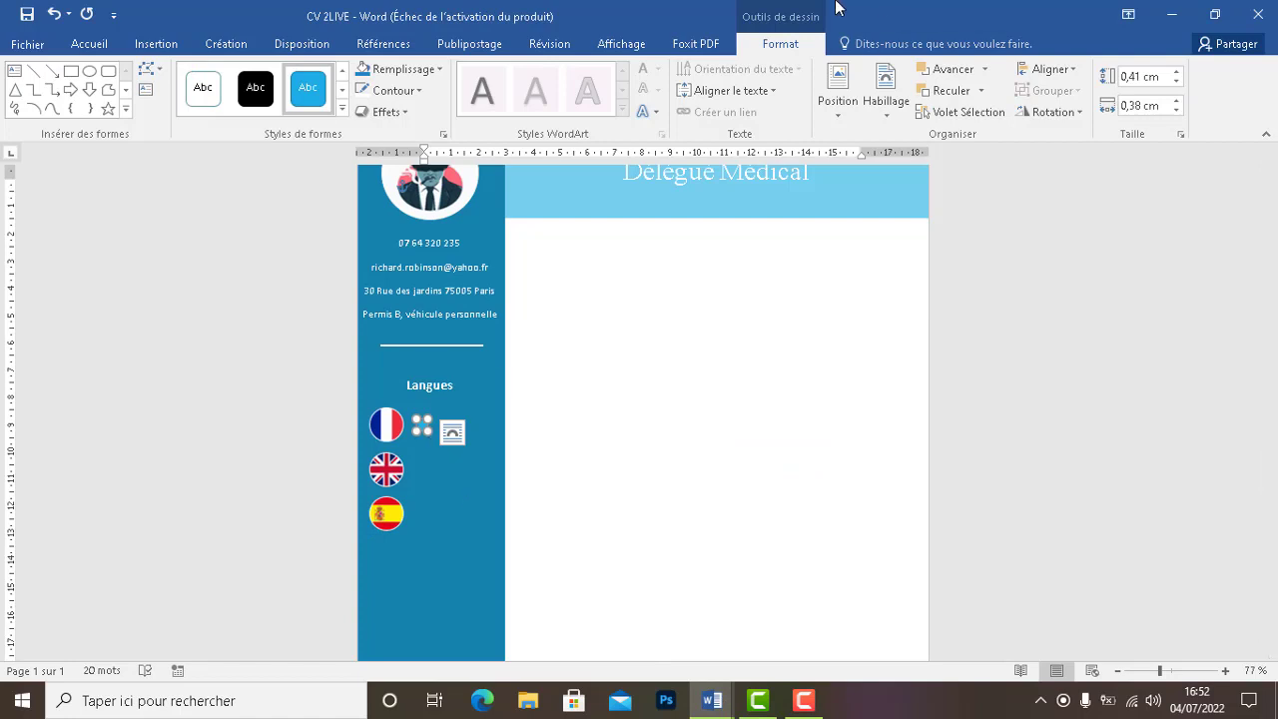
Set the new dot's height to 0,37 cm in CV 2LIVE
{"action": "double_click", "coordinate": [1131, 79]}
{"action": "left_click", "coordinate": [1130, 77]}
{"action": "key", "text": "Delete"}
{"action": "key", "text": "Delete"}
{"action": "type", "text": "37"}
{"action": "left_click", "coordinate": [1142, 107]}
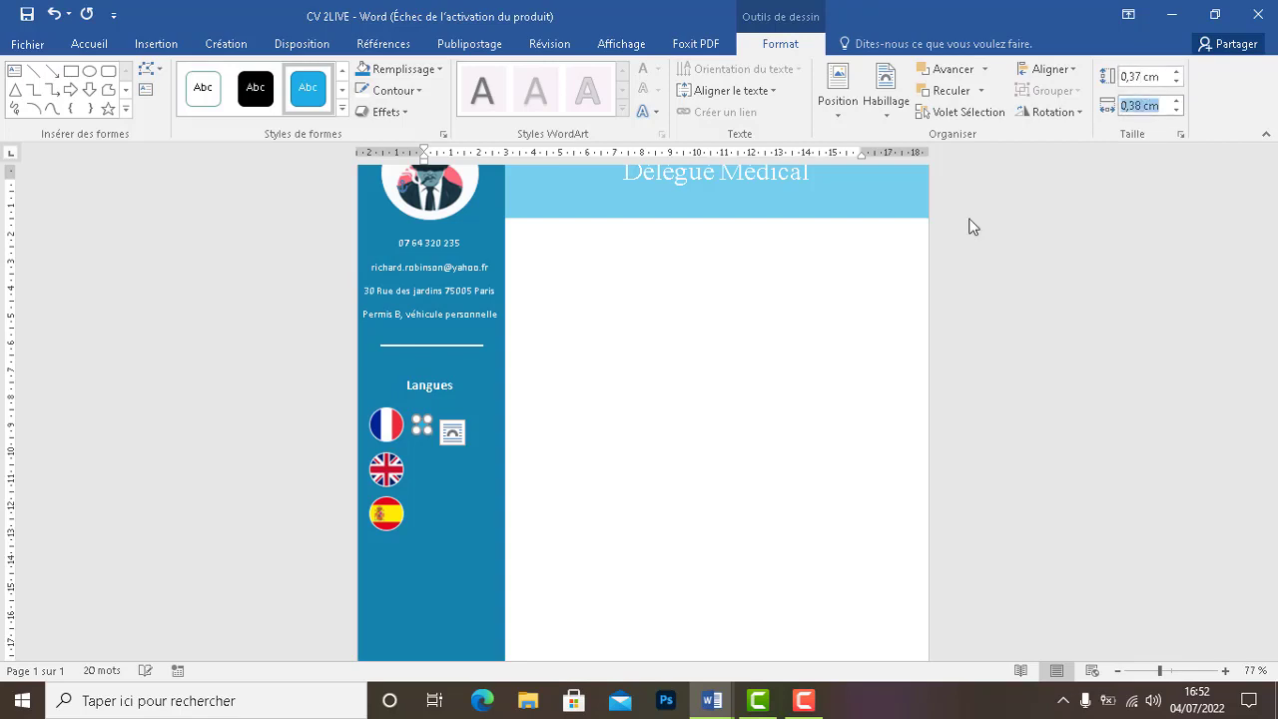
{"action": "left_click", "coordinate": [539, 439]}
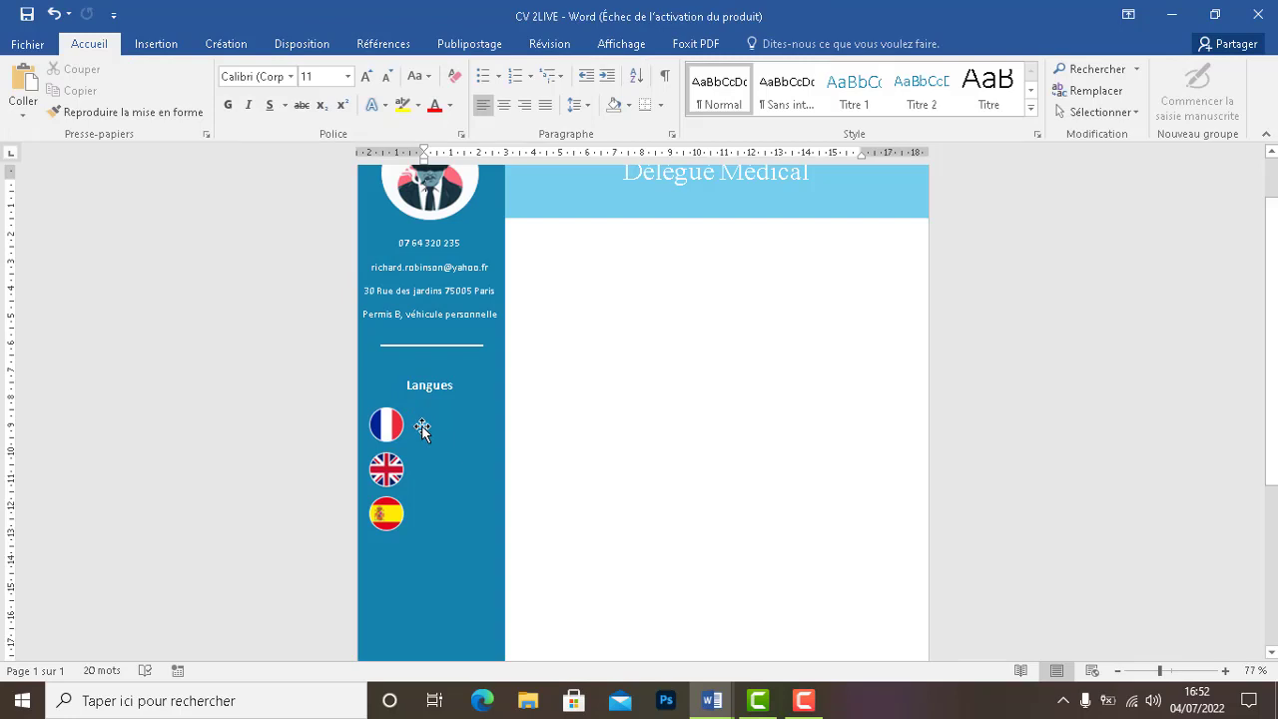
Paste three copies of the blue dot and nudge them into a row beside the French flag
{"action": "left_click", "coordinate": [422, 426]}
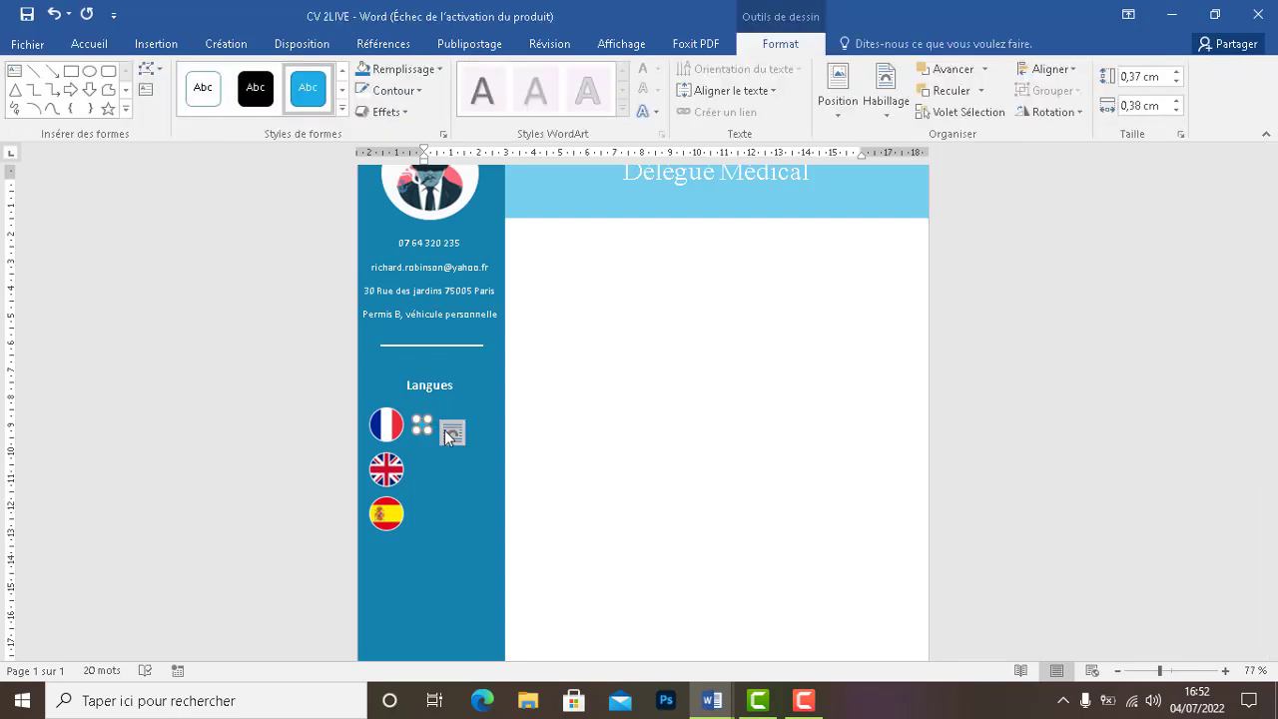
{"action": "key", "text": "ctrl+v"}
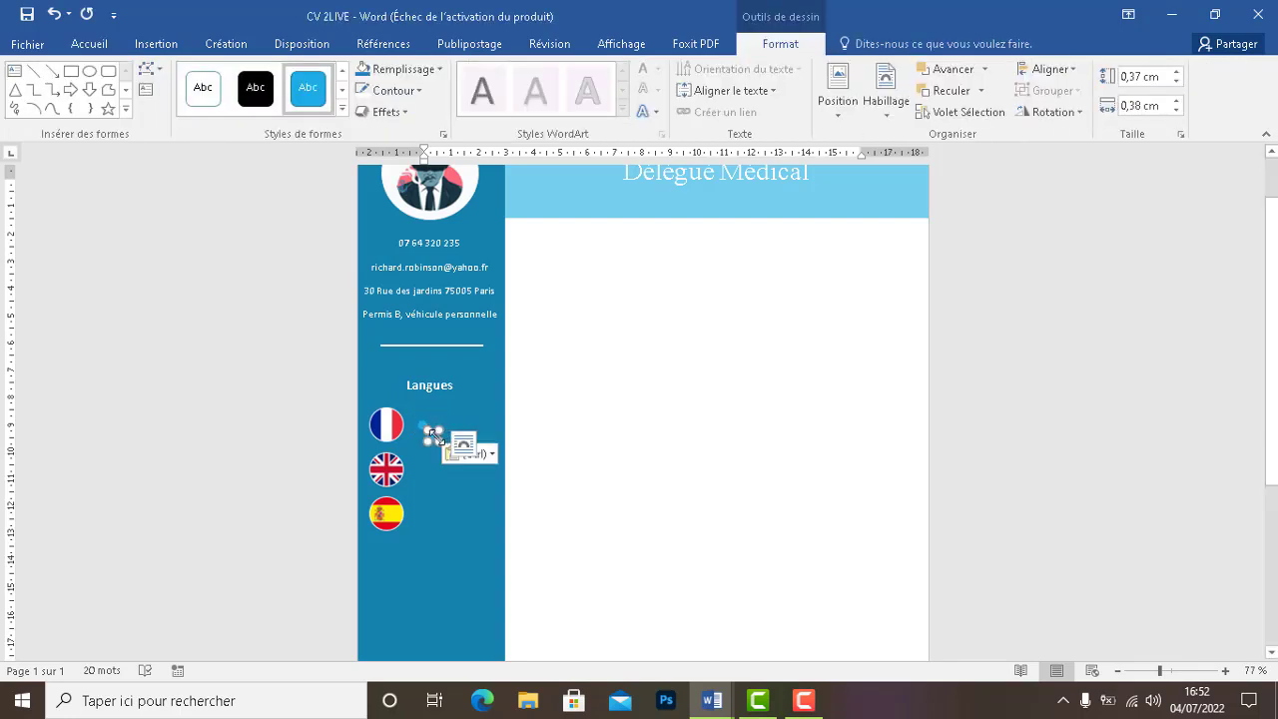
{"action": "key", "text": "ctrl+v"}
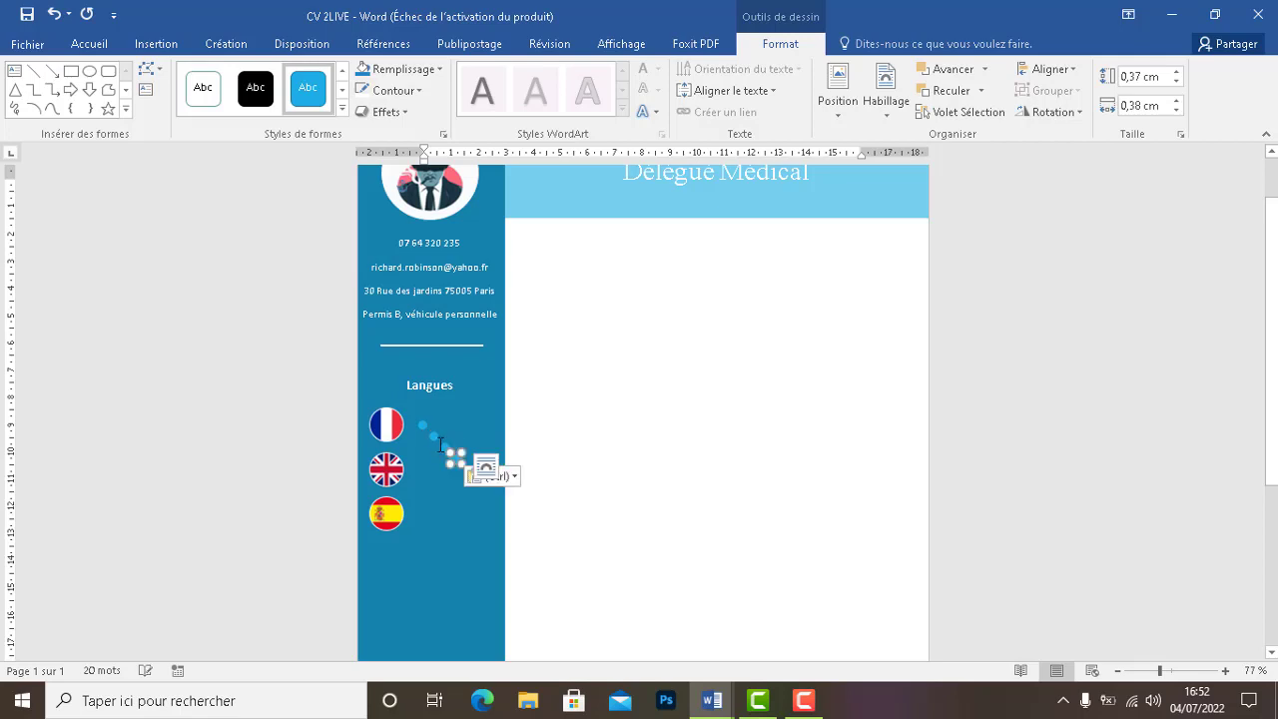
{"action": "key", "text": "ctrl+v"}
{"action": "mouse_move", "coordinate": [435, 442]}
{"action": "left_mouse_down"}
{"action": "mouse_move", "coordinate": [430, 410]}
{"action": "mouse_move", "coordinate": [429, 424]}
{"action": "left_mouse_up"}
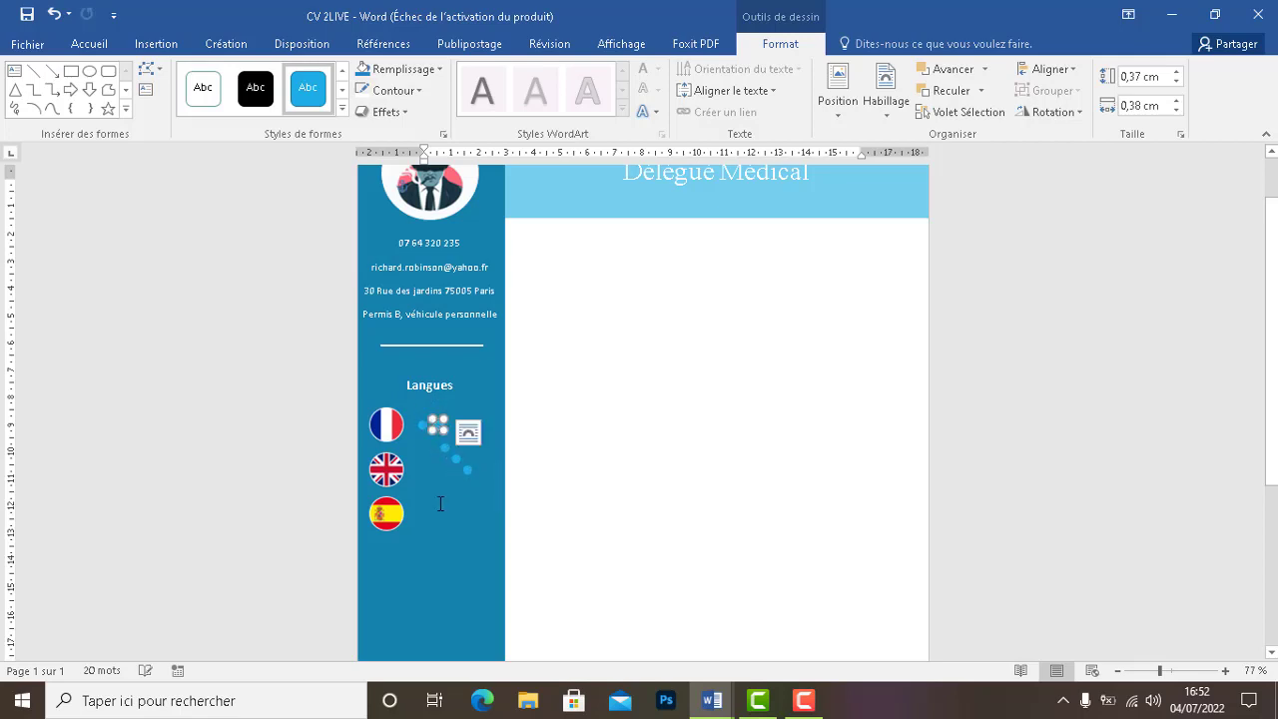
{"action": "left_click", "coordinate": [437, 507]}
{"action": "left_click", "coordinate": [437, 429]}
{"action": "left_click", "coordinate": [451, 506]}
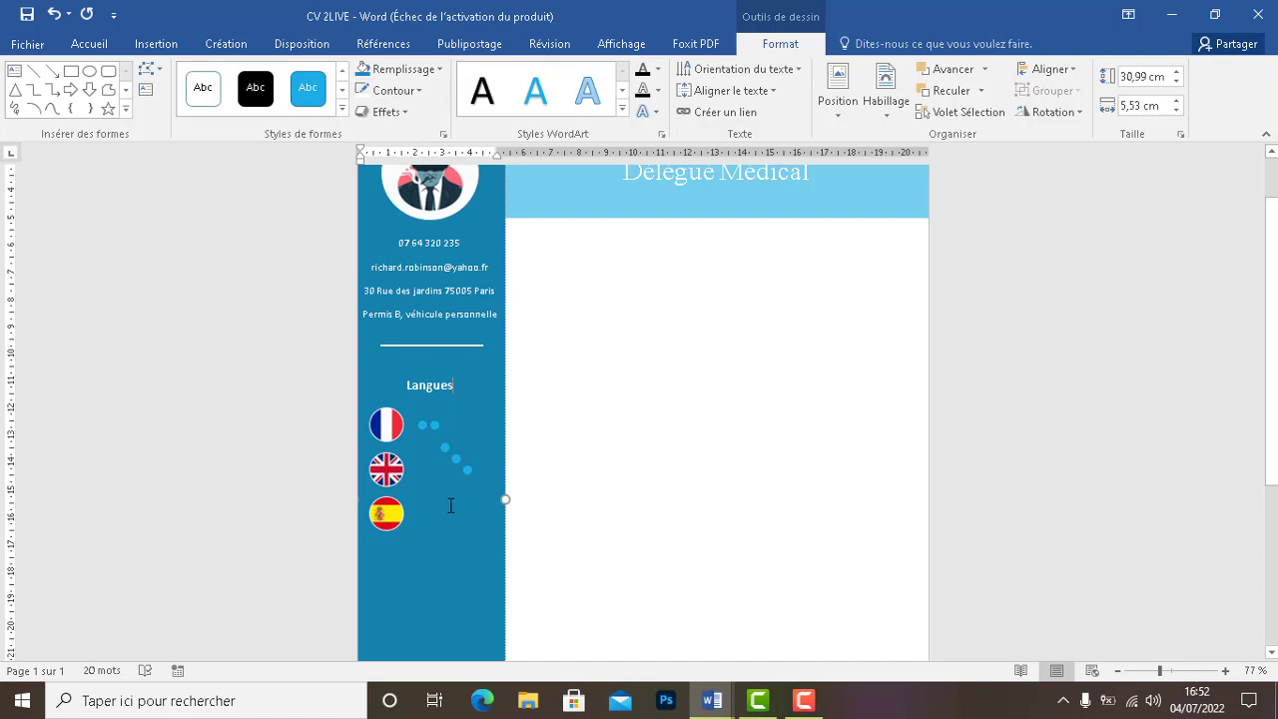
{"action": "left_click", "coordinate": [443, 448]}
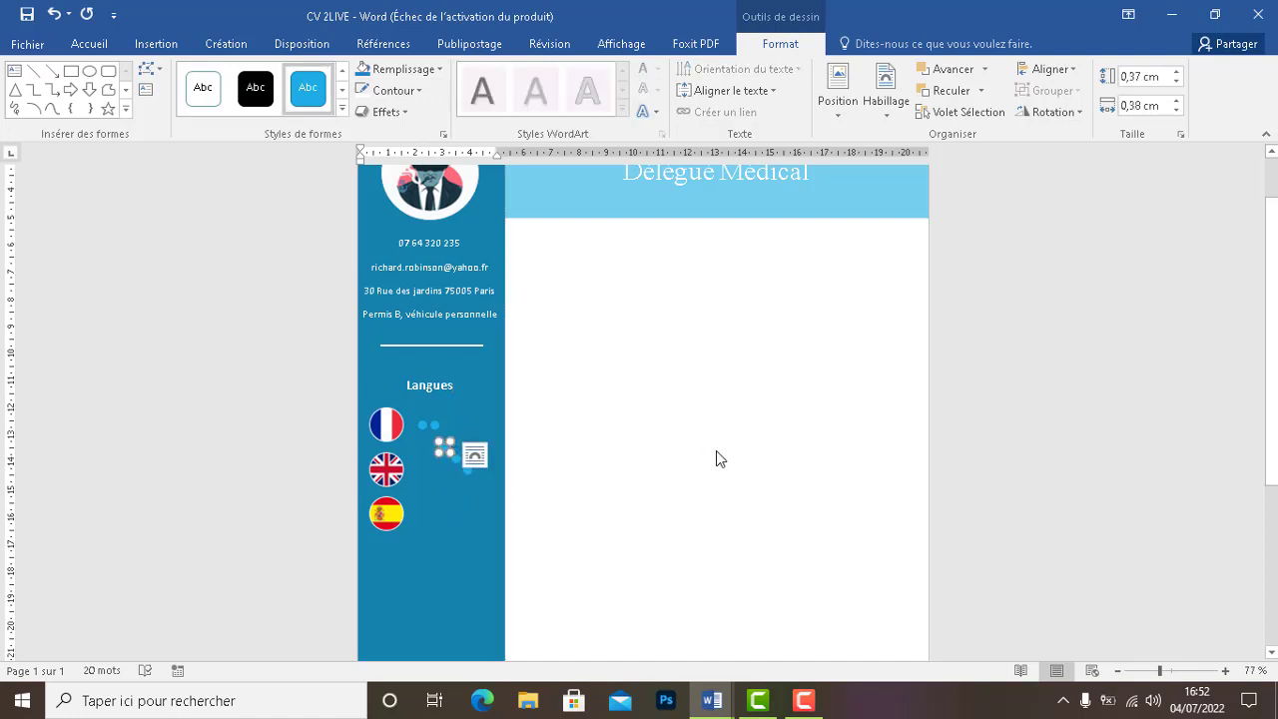
{"action": "key", "text": "Up"}
{"action": "key", "text": "Up"}
{"action": "key", "text": "Up"}
{"action": "key", "text": "Up"}
{"action": "key", "text": "Up"}
{"action": "key", "text": "Up"}
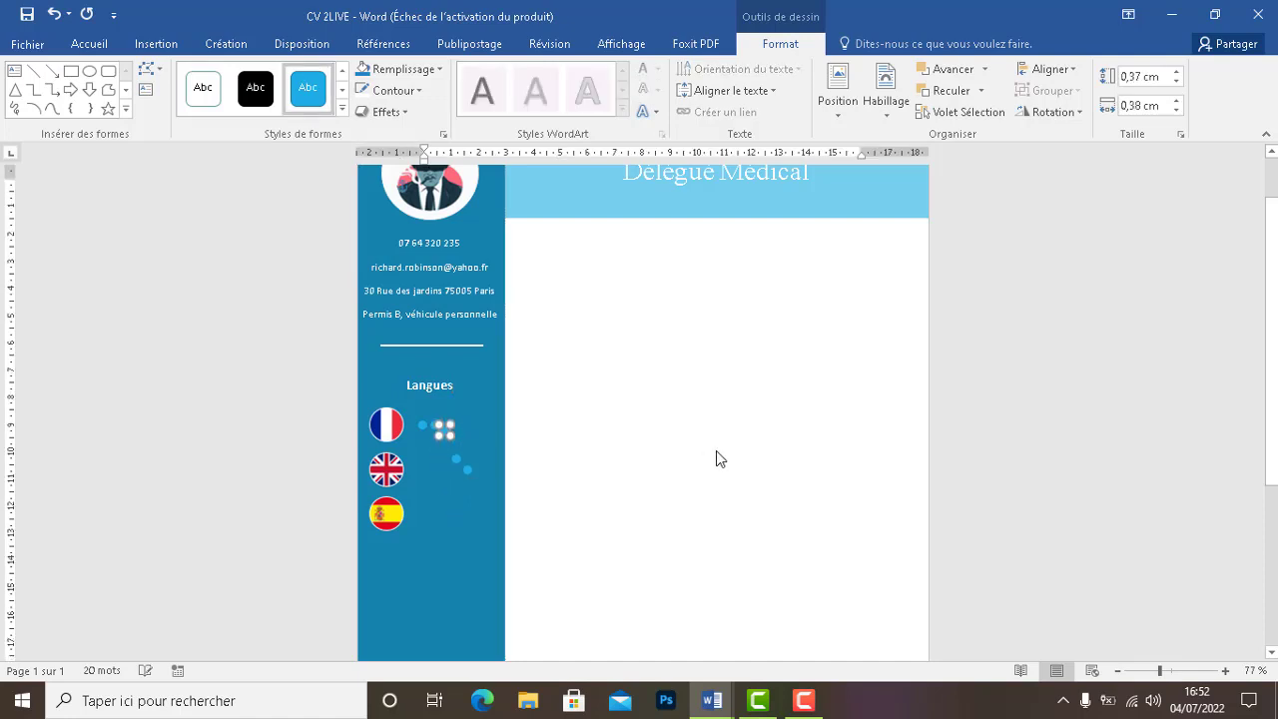
{"action": "key", "text": "Up"}
{"action": "key", "text": "Up"}
{"action": "key", "text": "Right"}
{"action": "key", "text": "Right"}
{"action": "key", "text": "Right"}
{"action": "key", "text": "Right"}
{"action": "key", "text": "Down"}
{"action": "key", "text": "Down"}
{"action": "key", "text": "Left"}
{"action": "key", "text": "Up"}
{"action": "key", "text": "Up"}
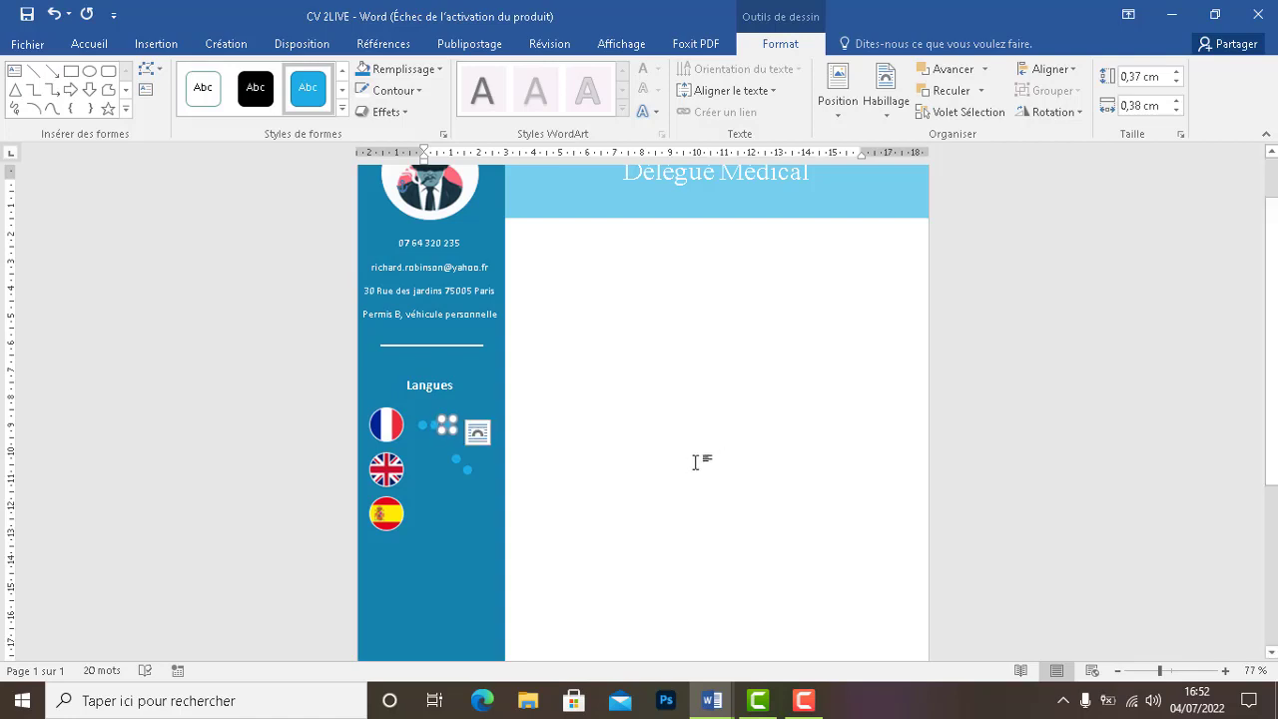
{"action": "left_click", "coordinate": [562, 464]}
Add another dot copy to the French row, undoing an accidental resize
{"action": "left_click_drag", "start_coordinate": [460, 461], "coordinate": [460, 427]}
{"action": "key", "text": "ctrl+v"}
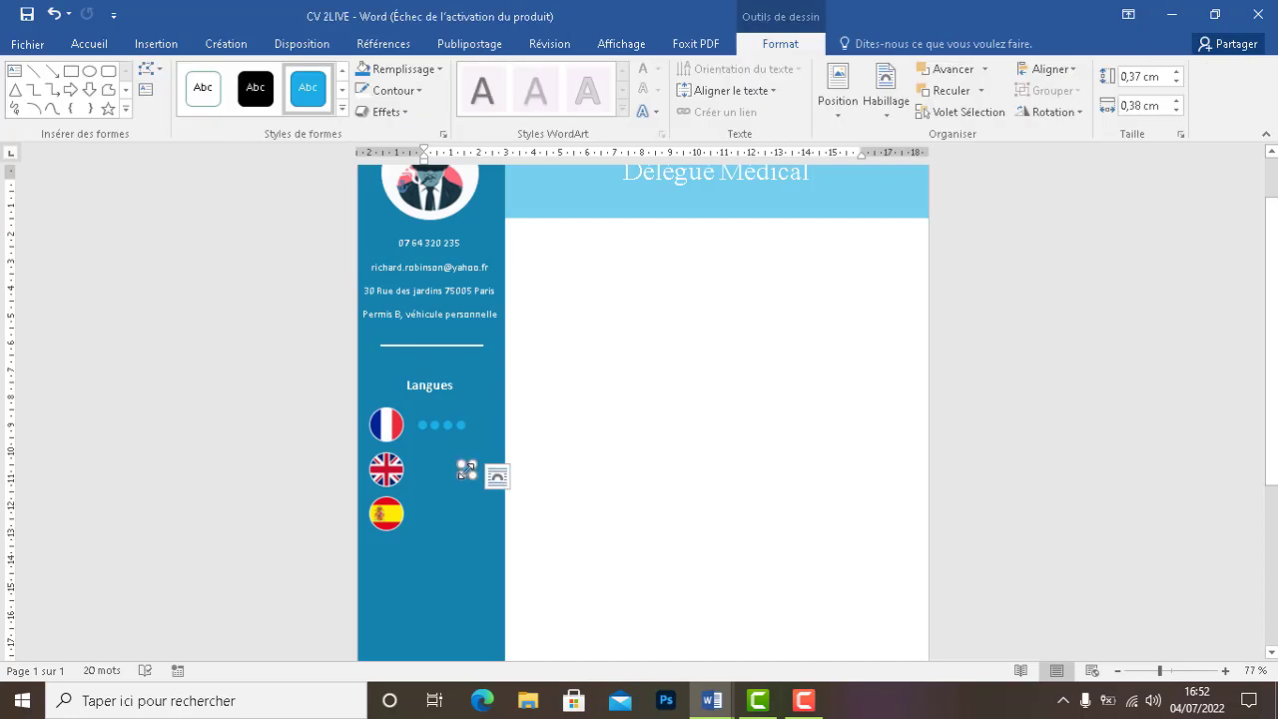
{"action": "left_click_drag", "start_coordinate": [466, 469], "coordinate": [478, 429]}
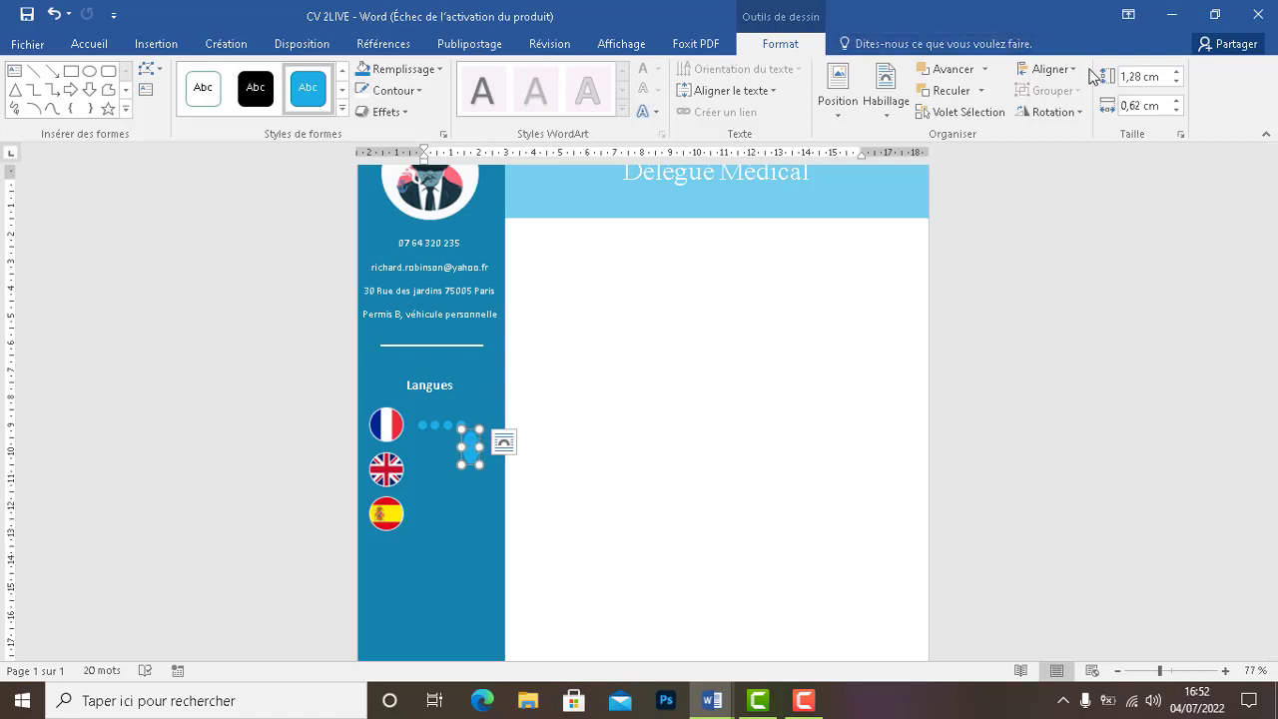
{"action": "left_click", "coordinate": [565, 417]}
{"action": "key", "text": "ctrl+z"}
{"action": "key", "text": "ctrl+z"}
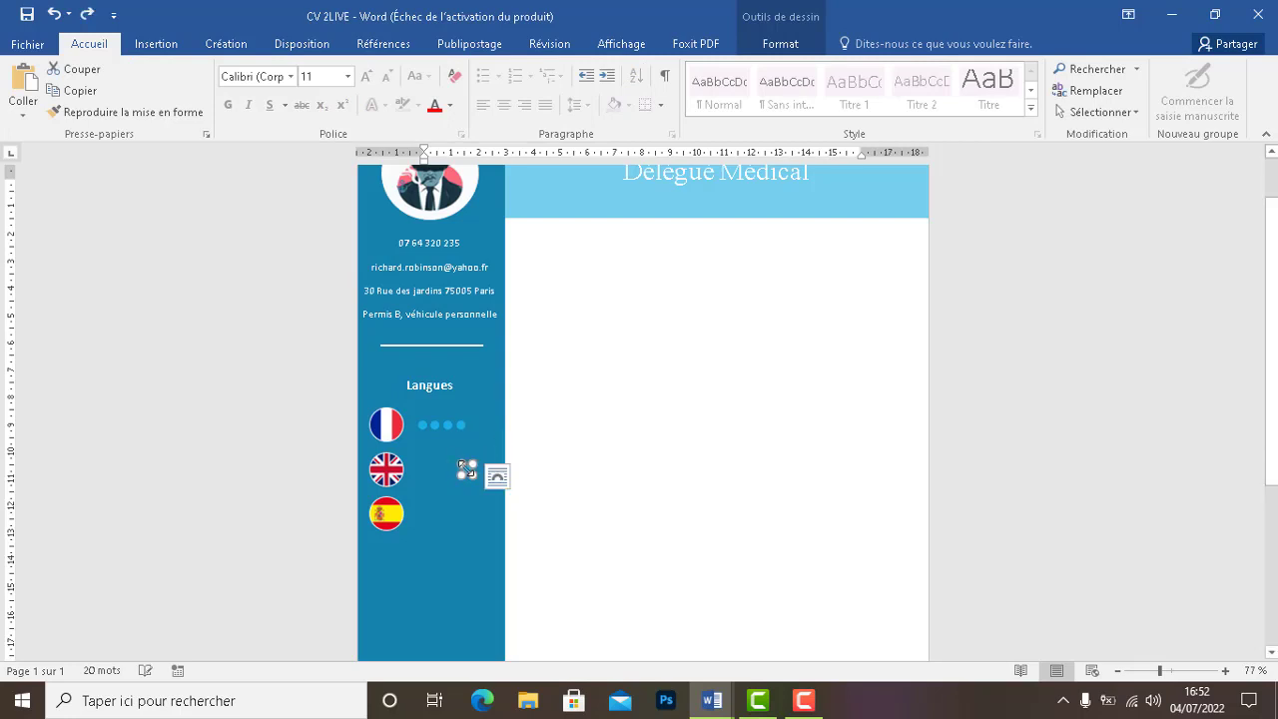
{"action": "left_click_drag", "start_coordinate": [459, 478], "coordinate": [474, 426]}
{"action": "key", "text": "ctrl+z"}
{"action": "left_click", "coordinate": [525, 438]}
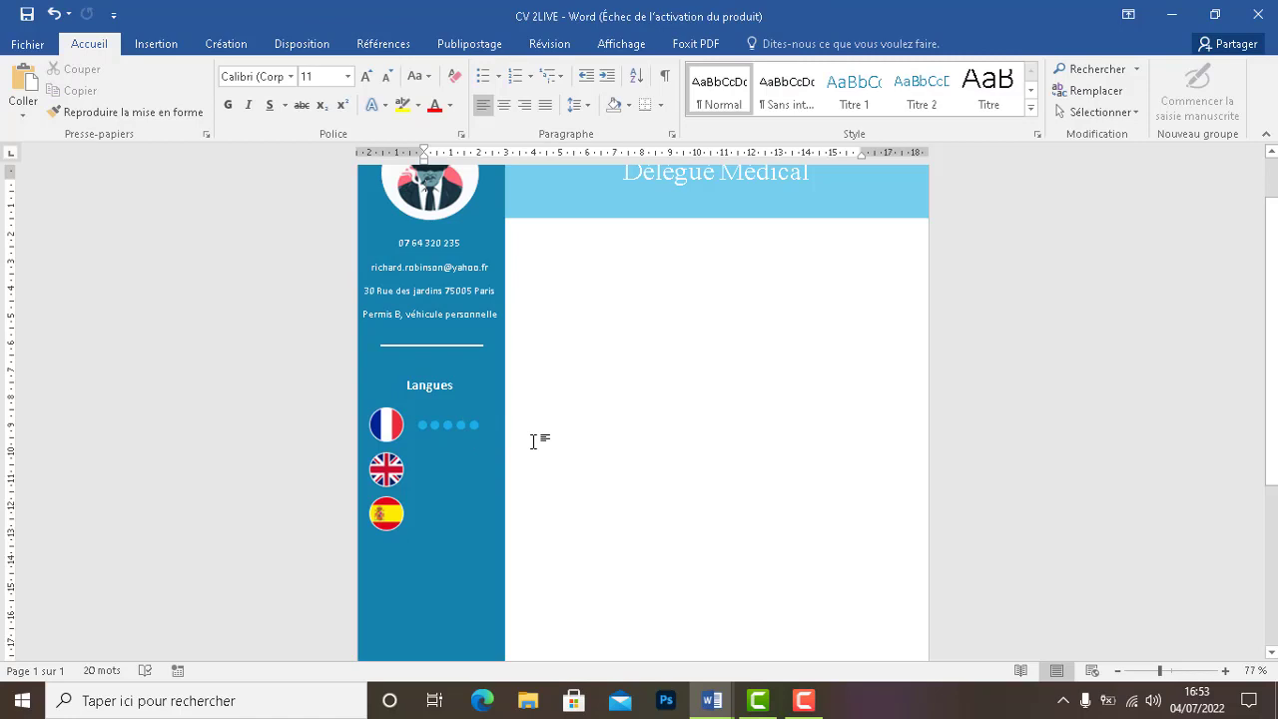
Select the French rating dots together and compare with the reference cv
{"action": "left_click", "coordinate": [424, 425]}
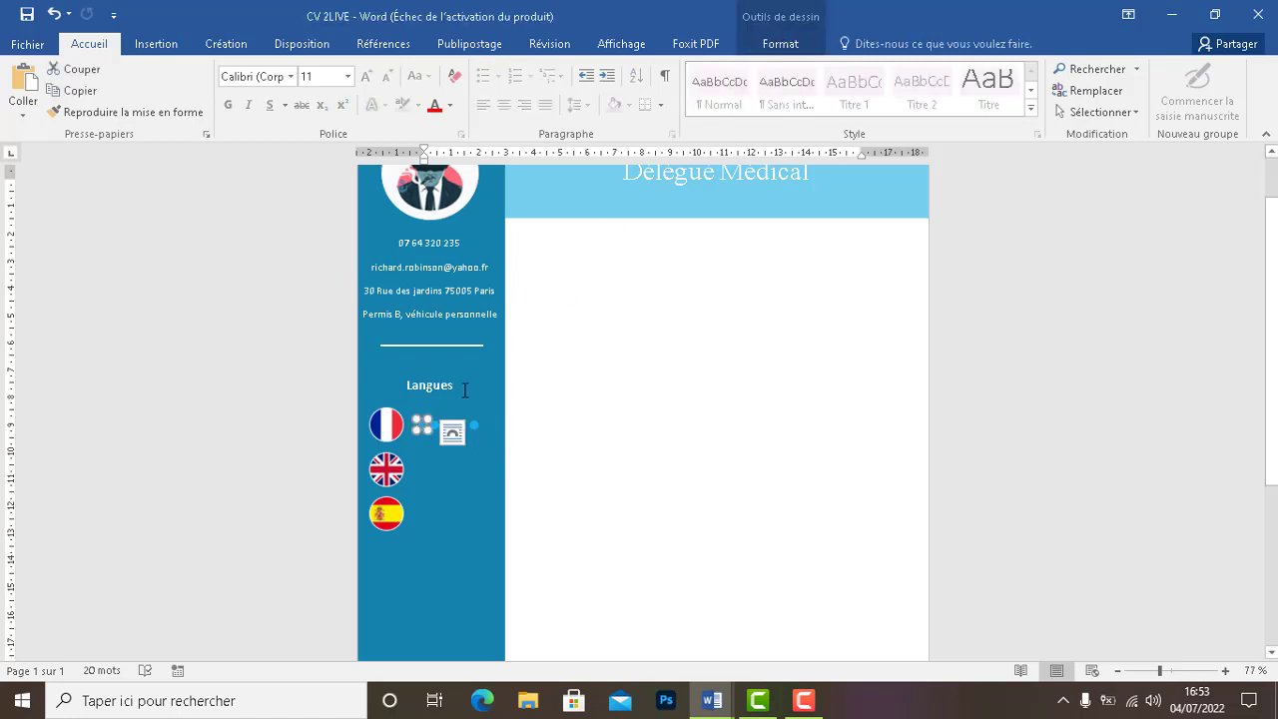
{"action": "left_click", "coordinate": [473, 425], "text": "ctrl"}
{"action": "left_click", "coordinate": [448, 426], "text": "ctrl"}
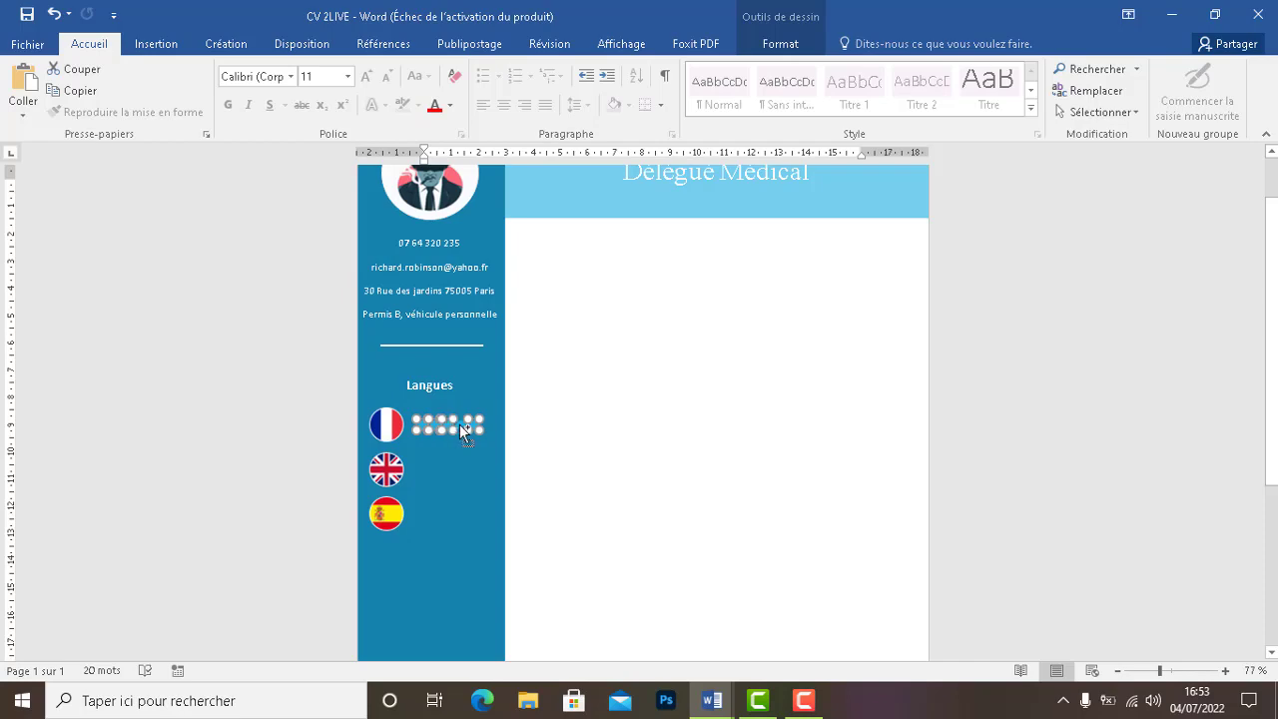
{"action": "left_click", "coordinate": [715, 704]}
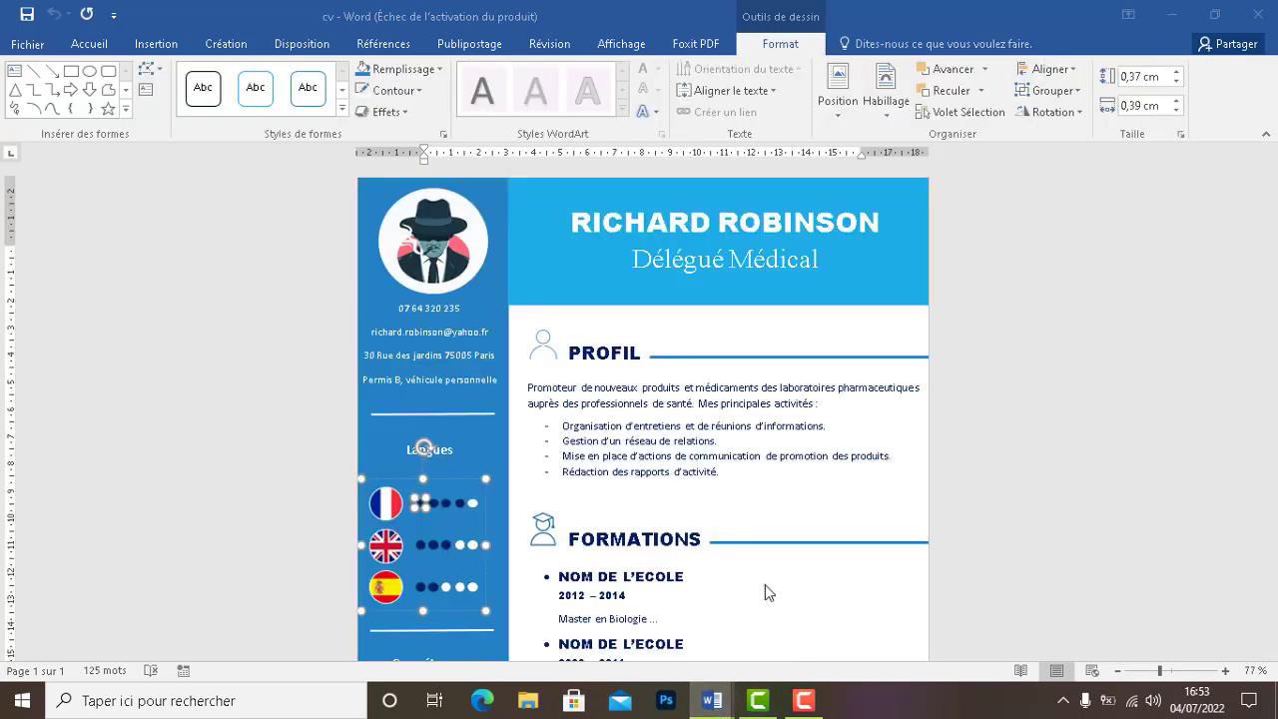
{"action": "left_click", "coordinate": [1171, 12]}
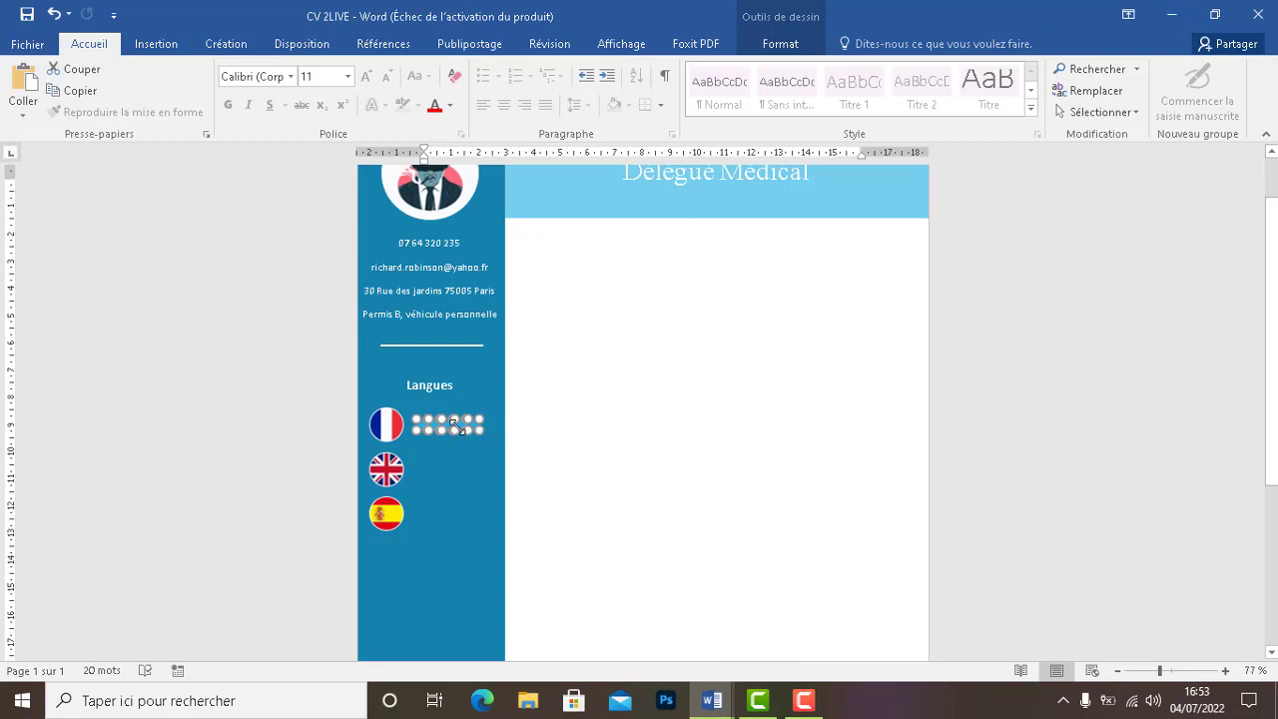
Fill the rating dots with dark blue, then give a single dot a dark navy fill
{"action": "left_click", "coordinate": [782, 42]}
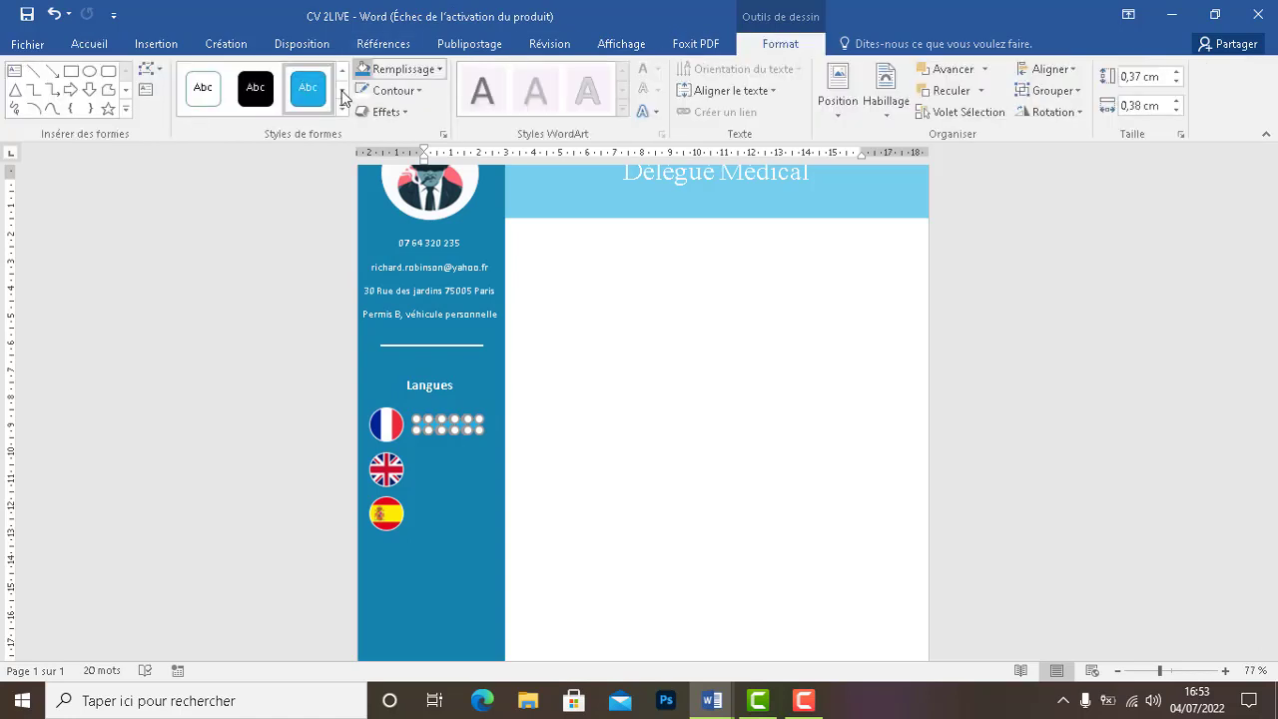
{"action": "left_click", "coordinate": [384, 72]}
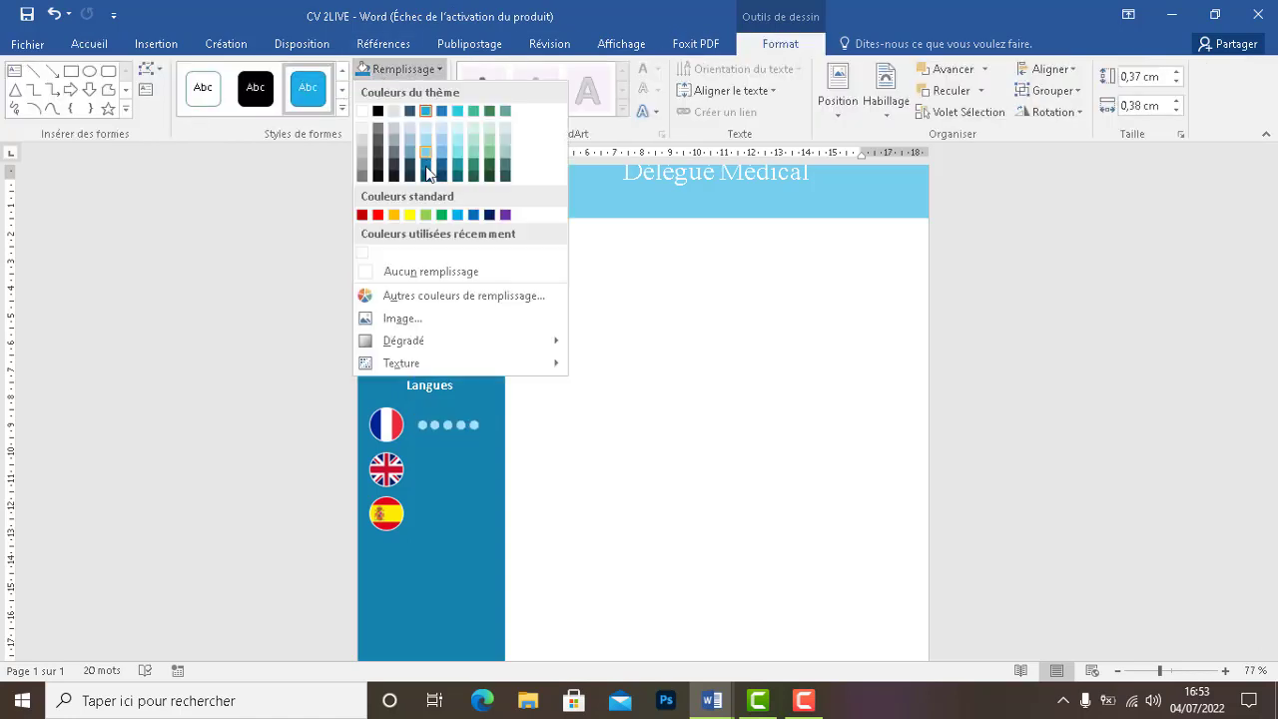
{"action": "left_click", "coordinate": [489, 215]}
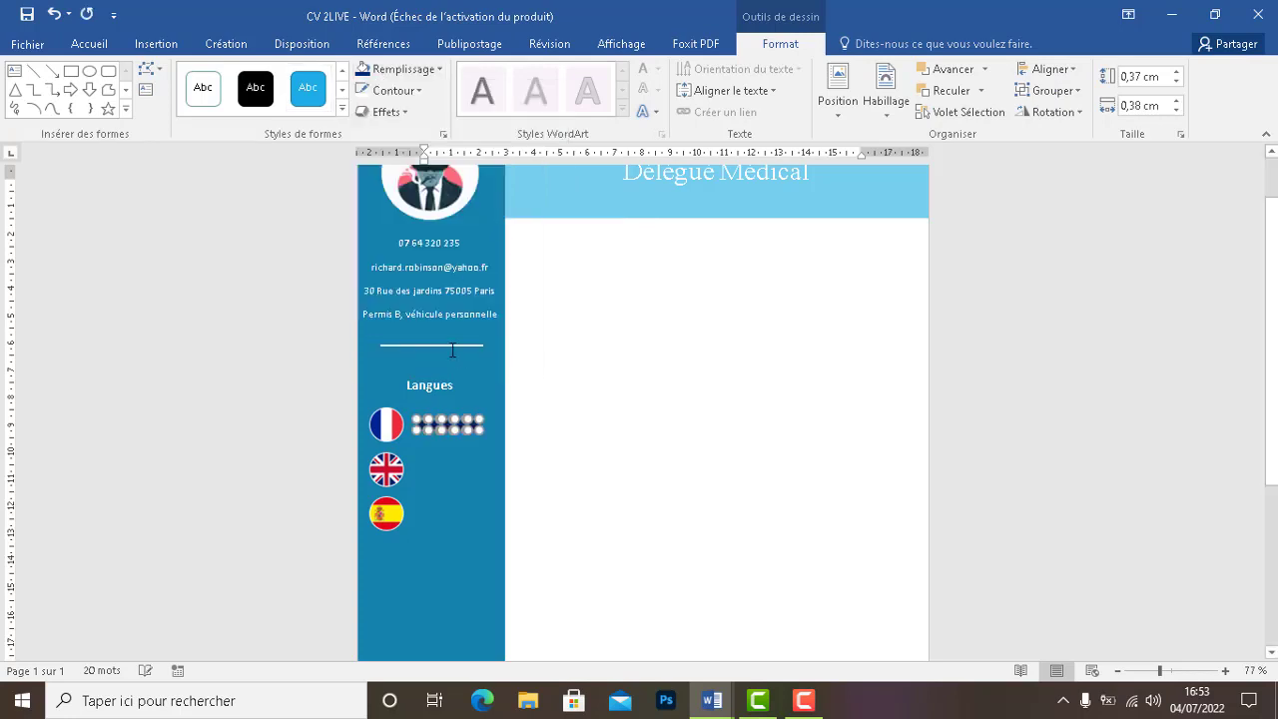
{"action": "left_click", "coordinate": [472, 418]}
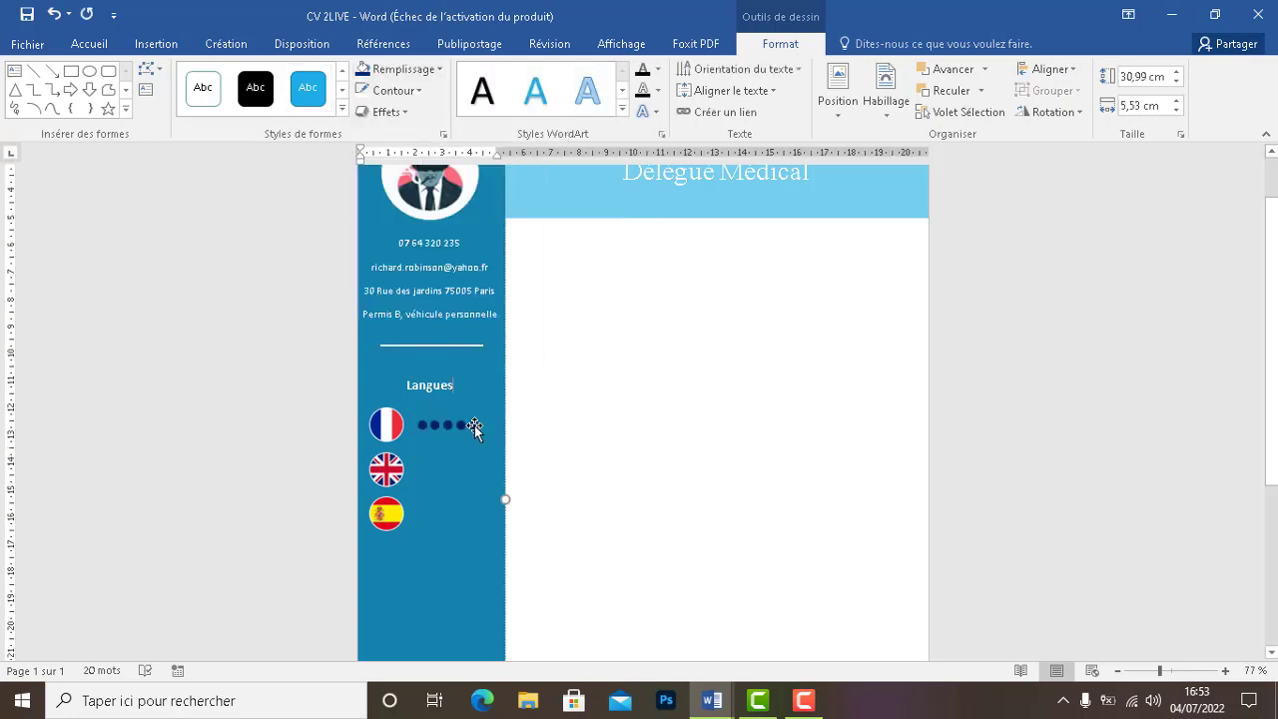
{"action": "left_click", "coordinate": [470, 421]}
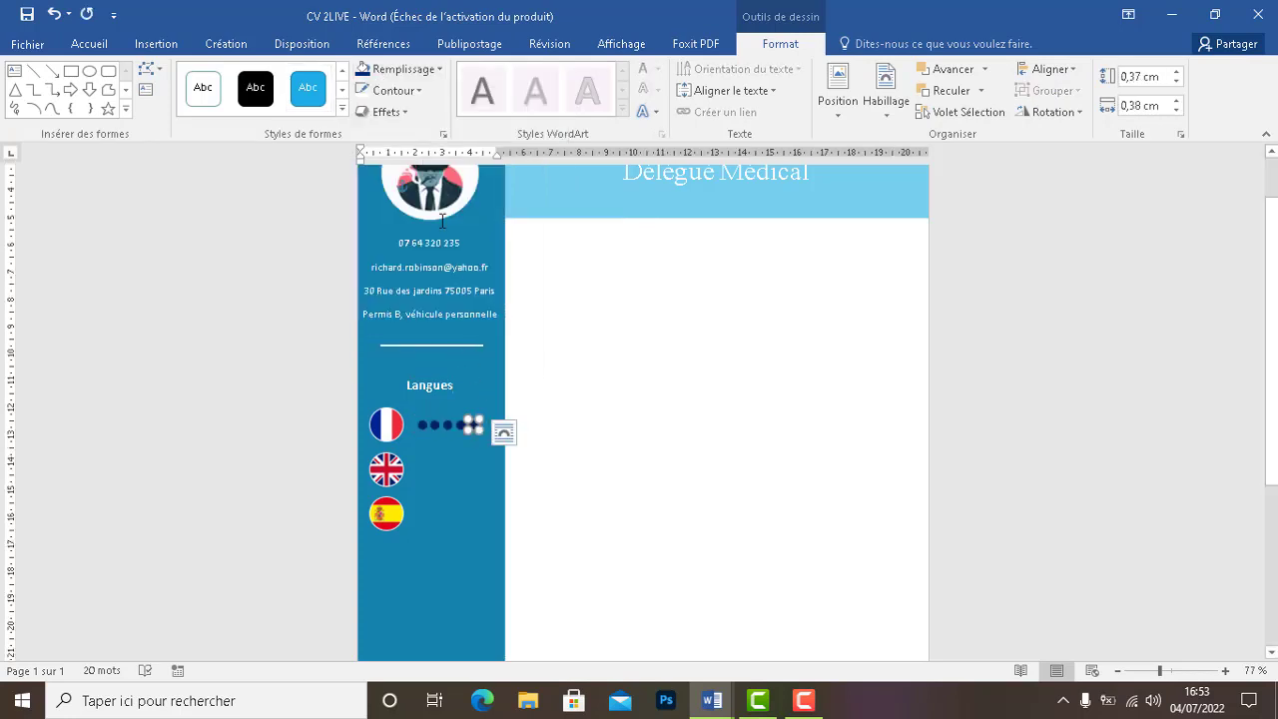
{"action": "left_click", "coordinate": [398, 69]}
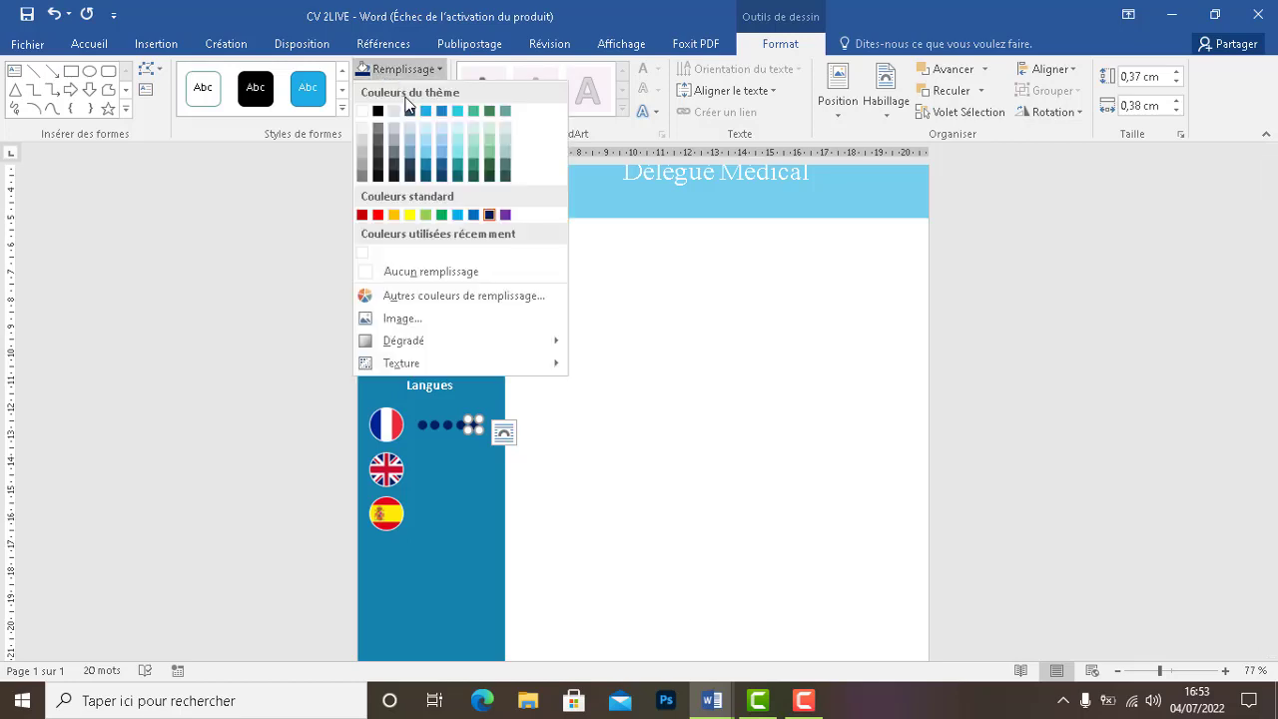
{"action": "left_click", "coordinate": [377, 125]}
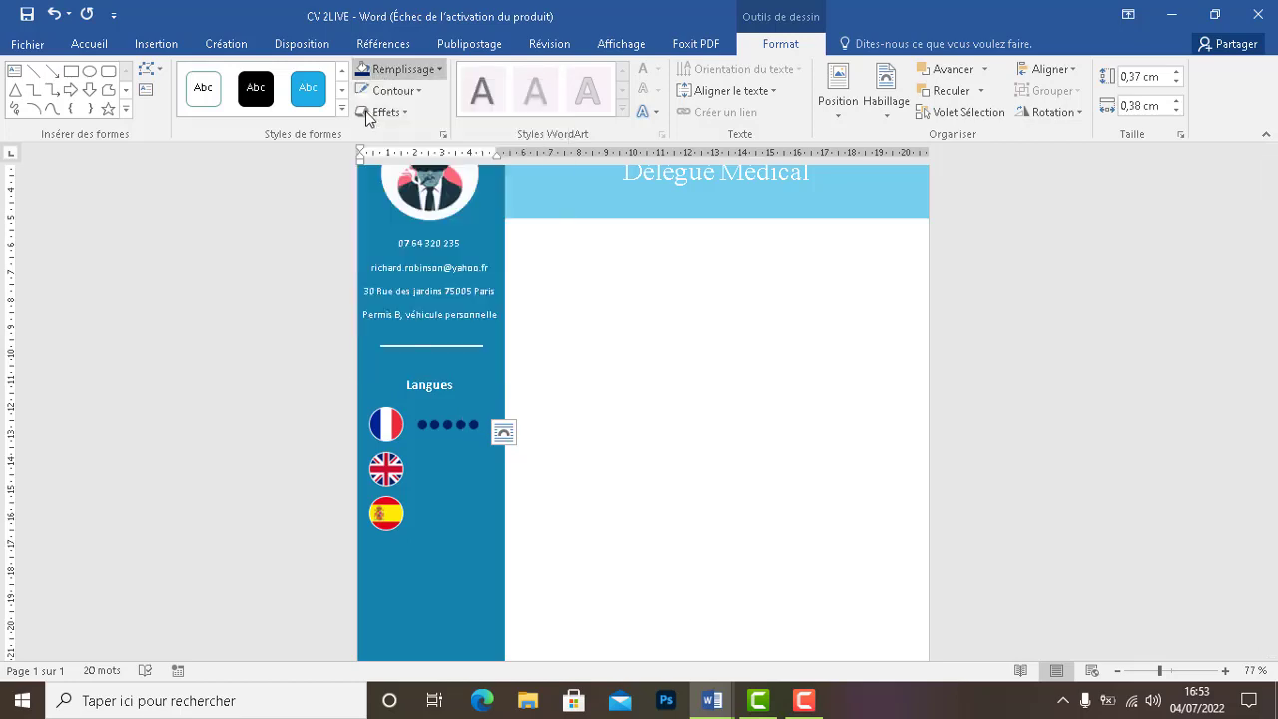
Keep the fifth dot white and select the French rating dots together
{"action": "left_click", "coordinate": [482, 527]}
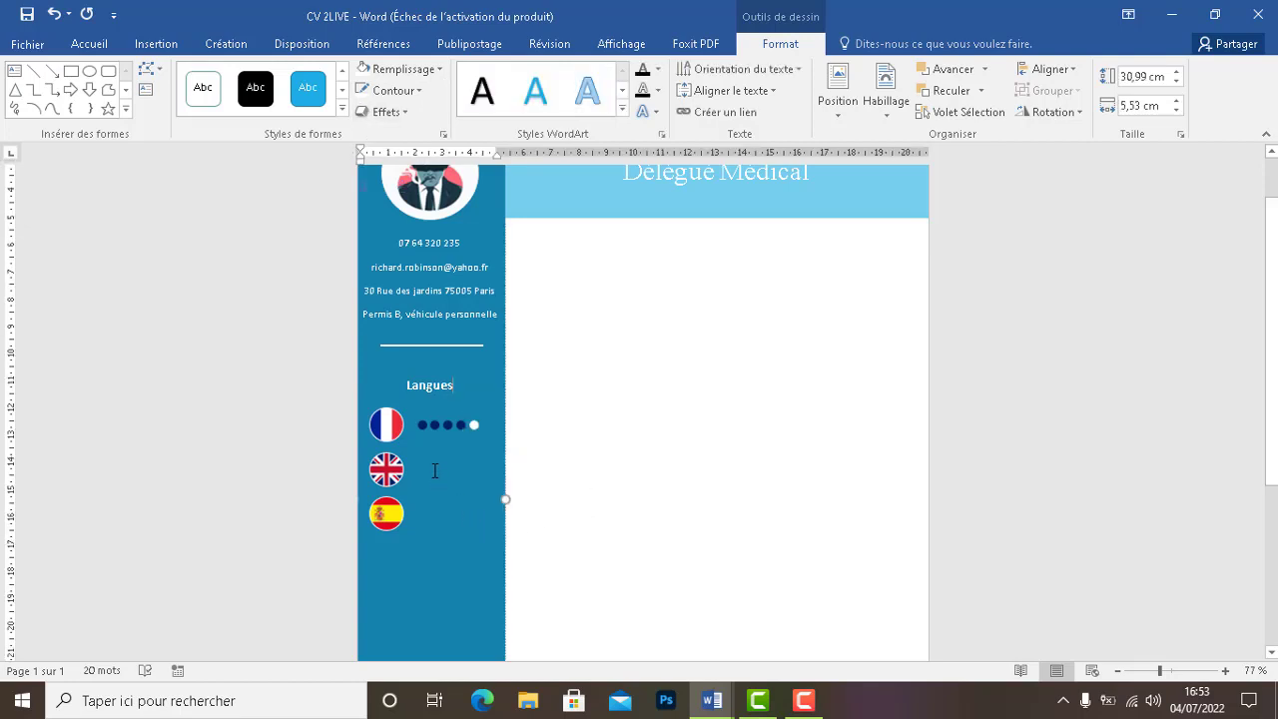
{"action": "left_click", "coordinate": [475, 428]}
{"action": "key", "text": "Escape"}
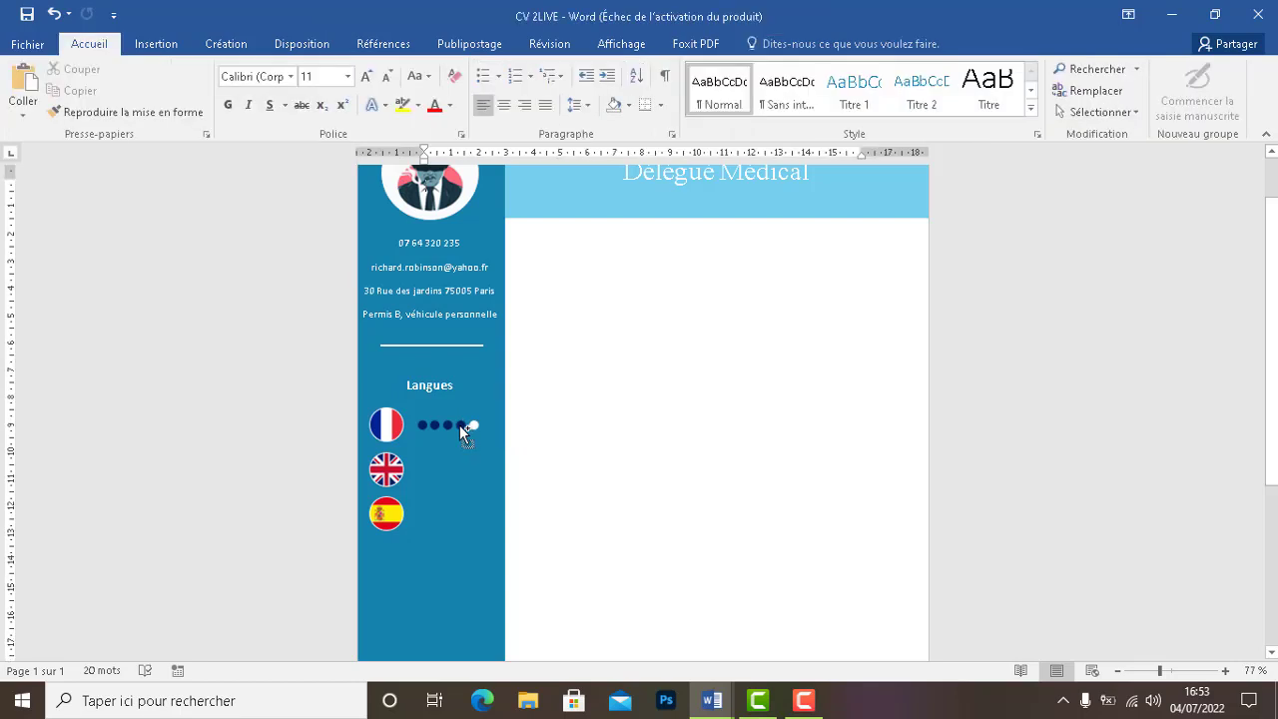
{"action": "left_click", "coordinate": [424, 427]}
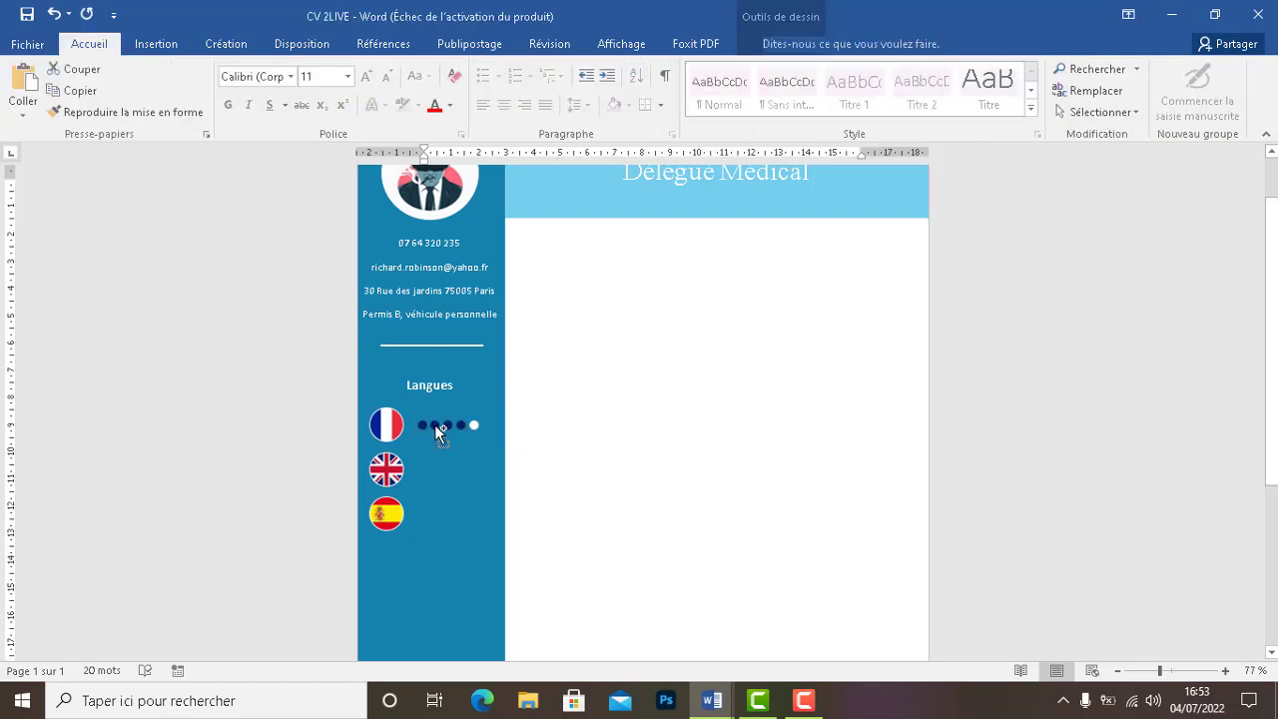
{"action": "key", "text": "Escape"}
{"action": "left_click", "coordinate": [436, 428]}
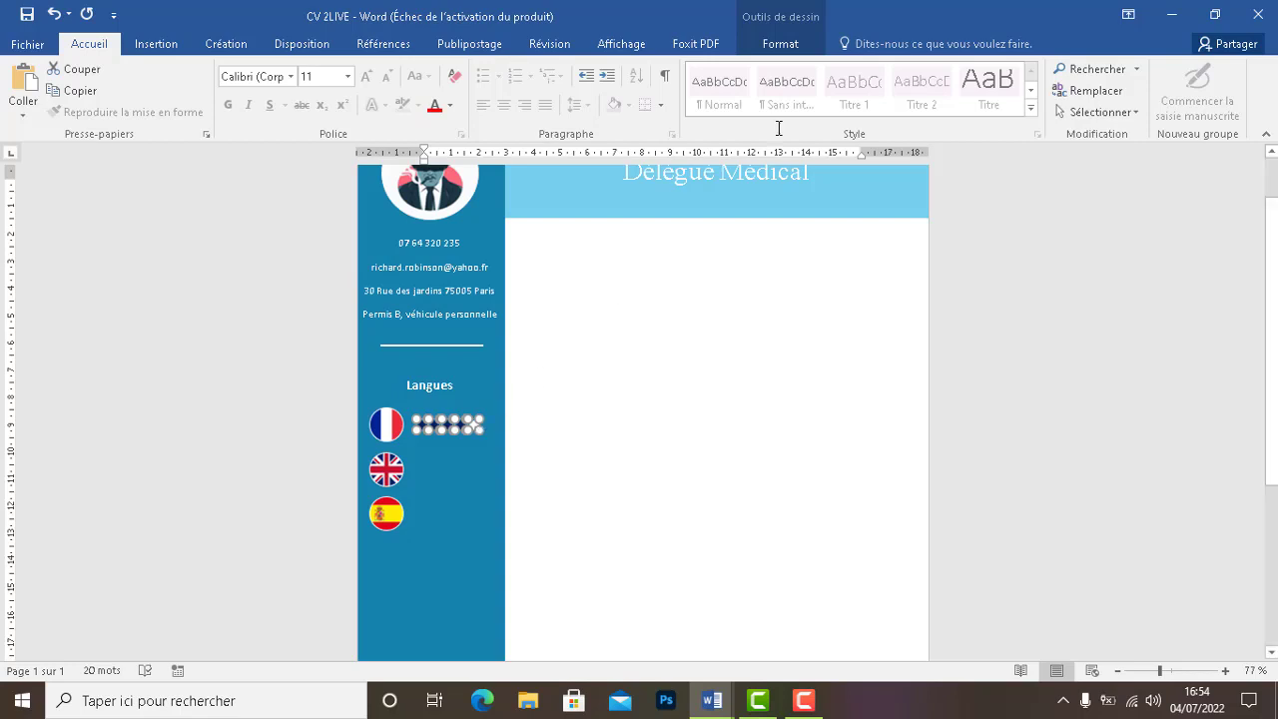
Align the French dots on their middles and distribute them horizontally
{"action": "left_click", "coordinate": [780, 45]}
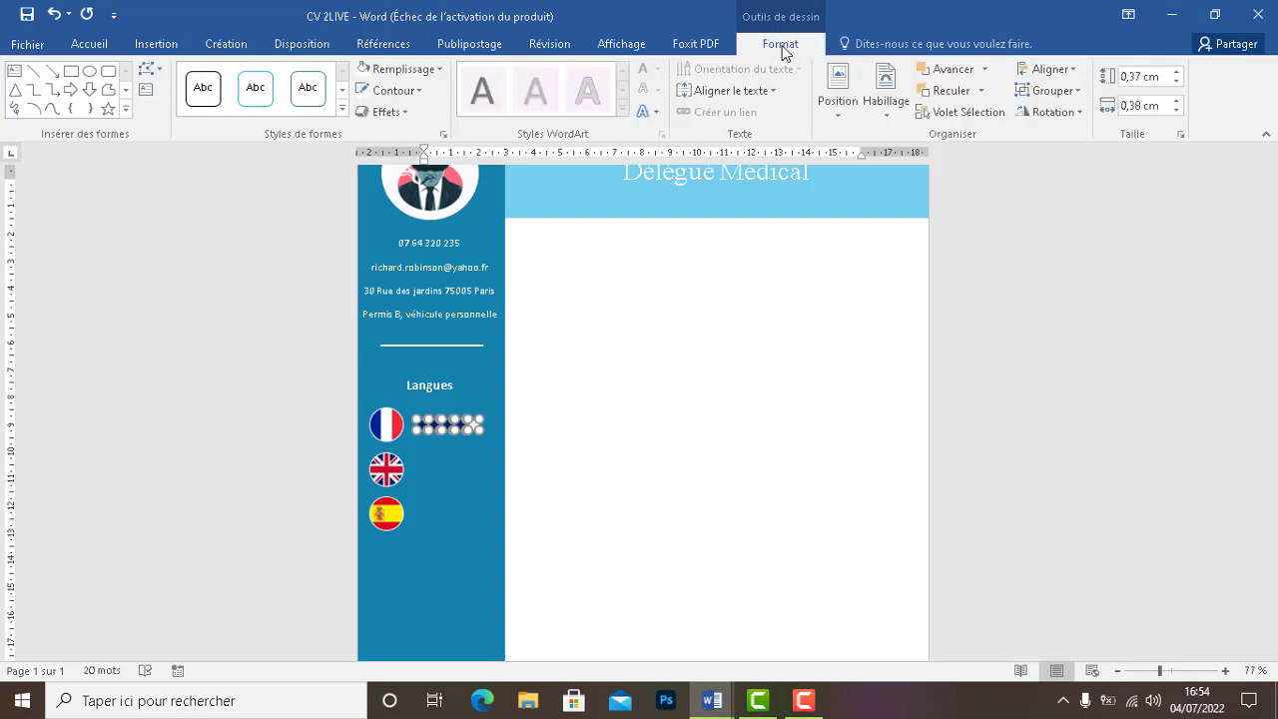
{"action": "left_click", "coordinate": [1052, 72]}
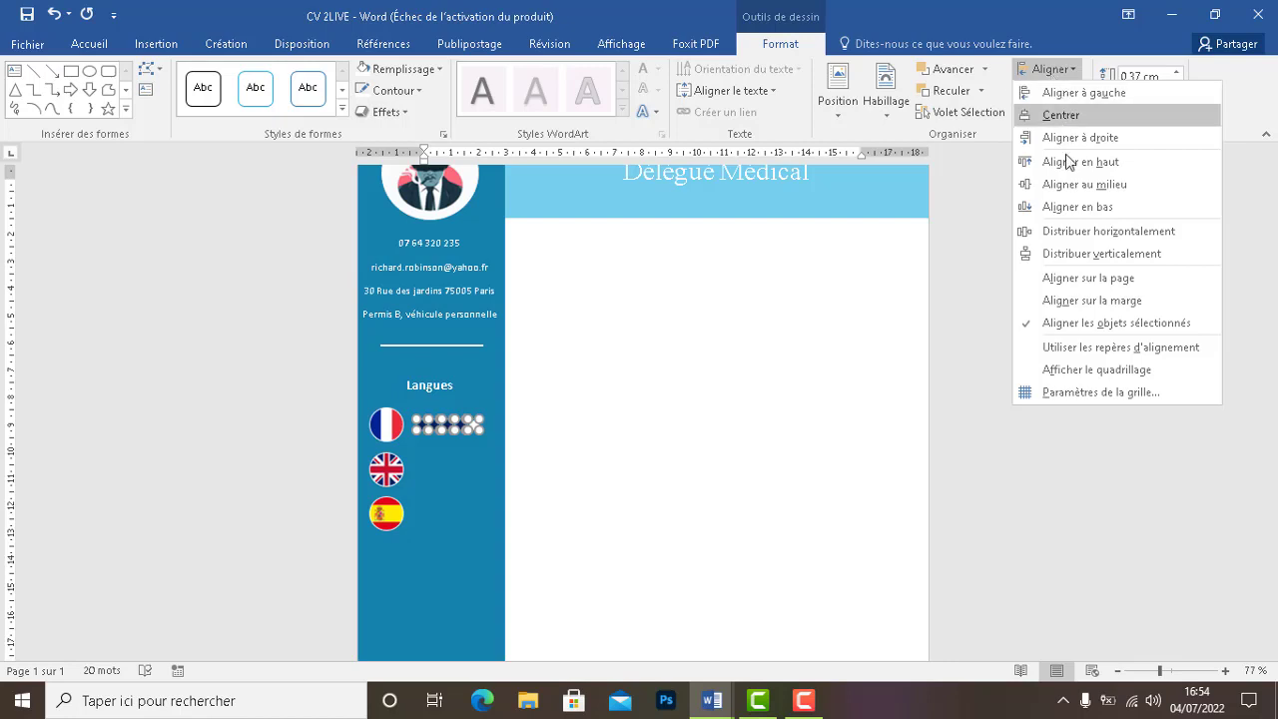
{"action": "left_click", "coordinate": [1055, 183]}
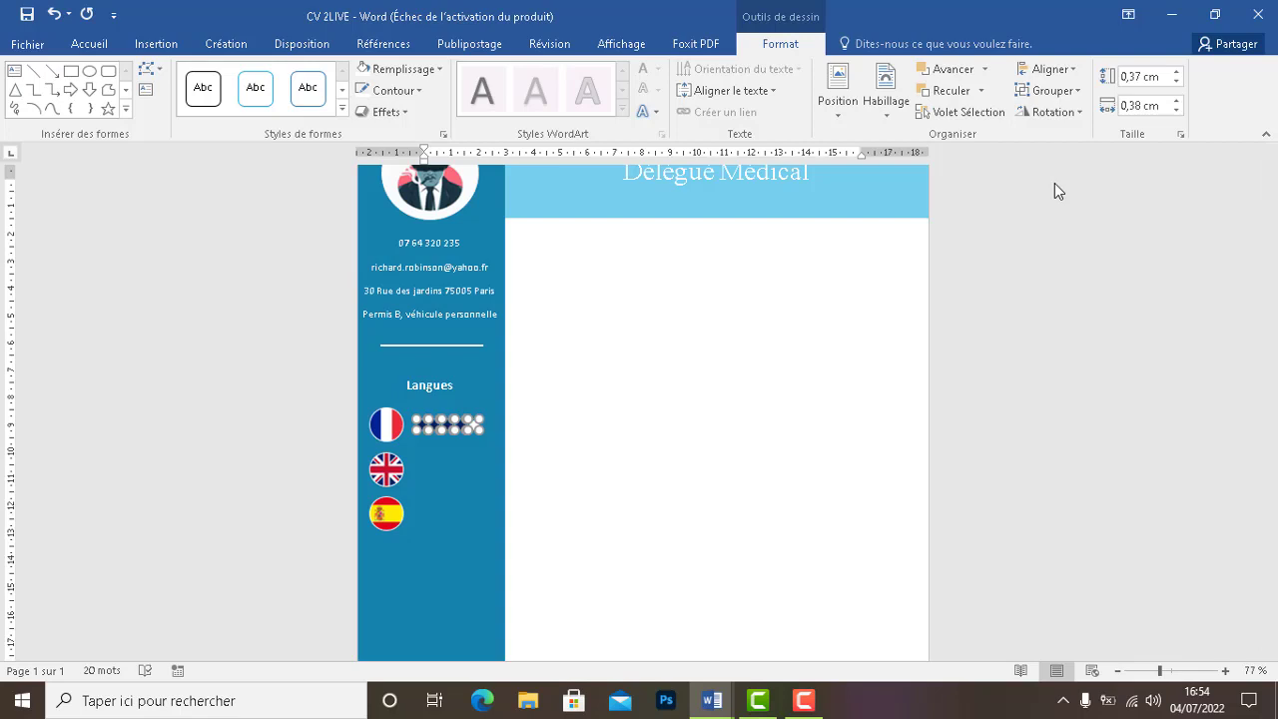
{"action": "left_click", "coordinate": [1036, 67]}
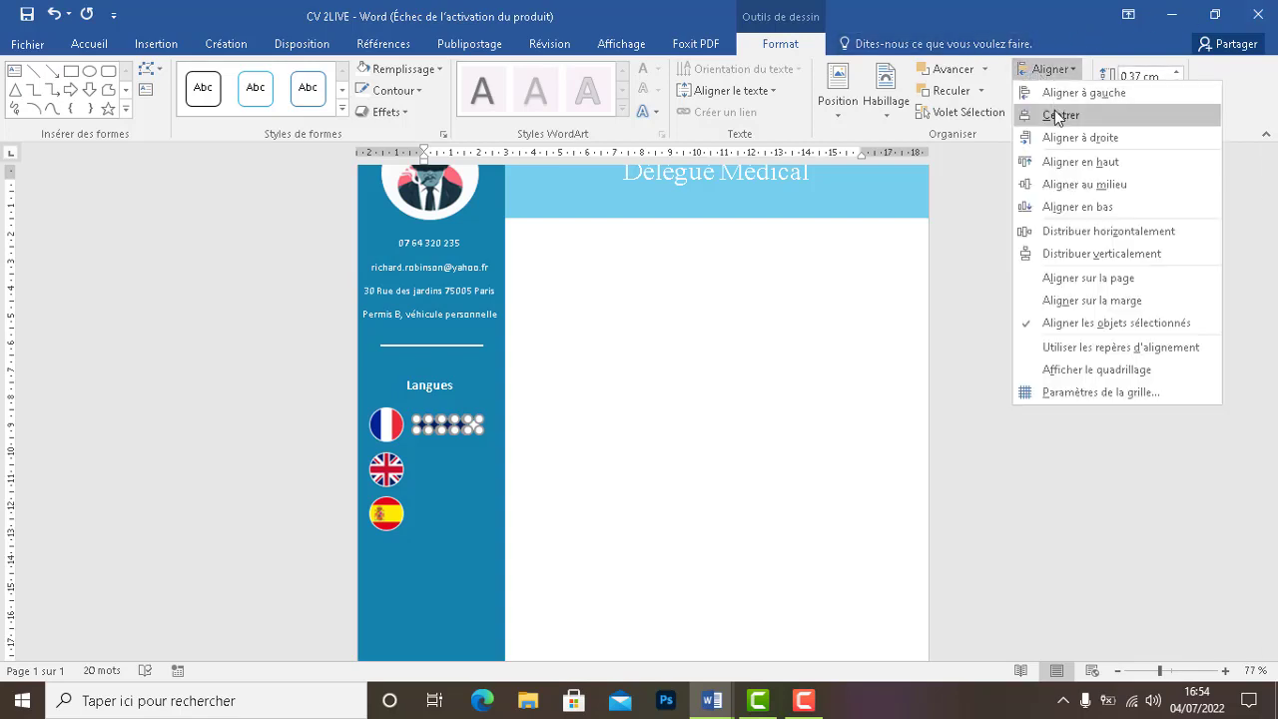
{"action": "left_click", "coordinate": [1066, 237]}
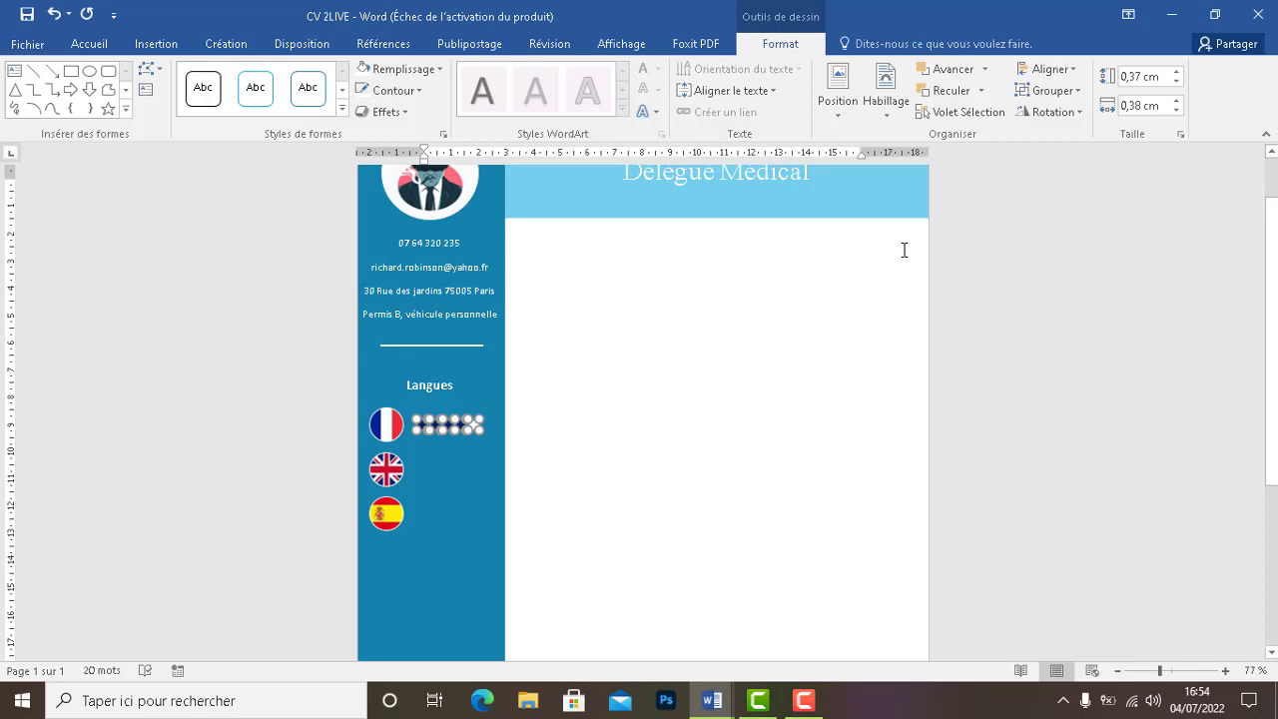
{"action": "left_click", "coordinate": [756, 387]}
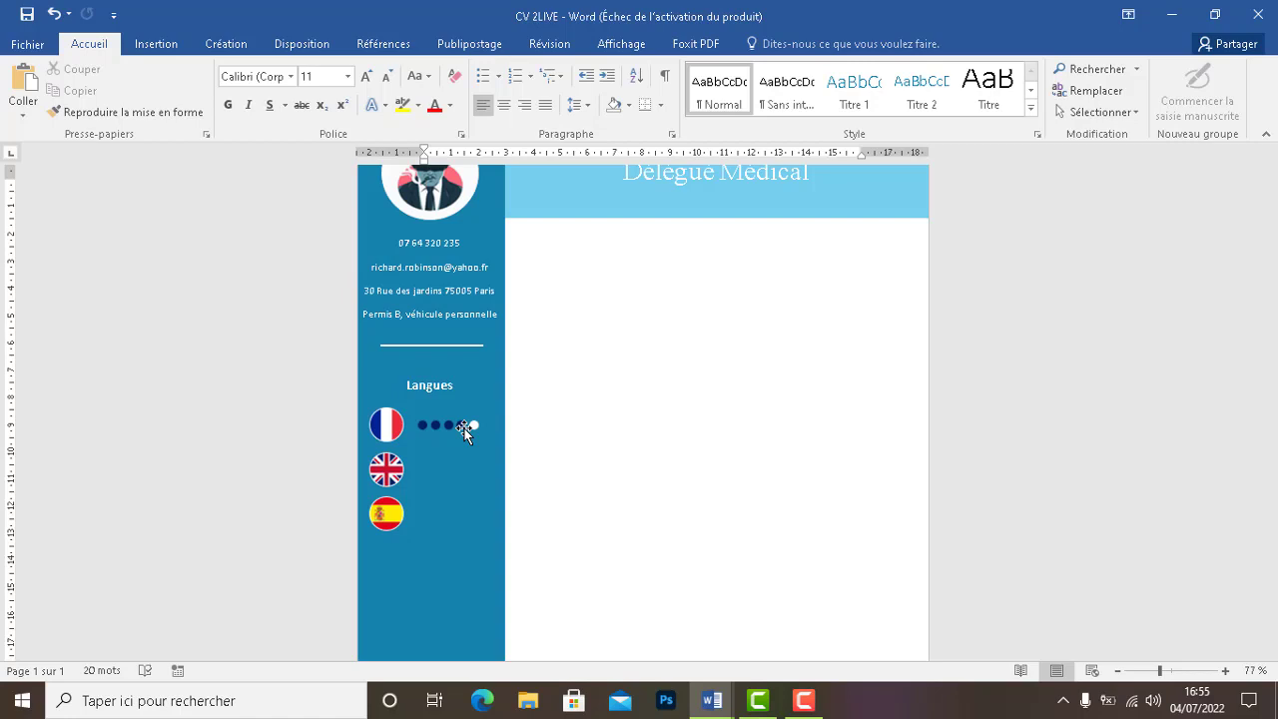
Select all five French dots and group them with Grouper
{"action": "left_click", "coordinate": [473, 425]}
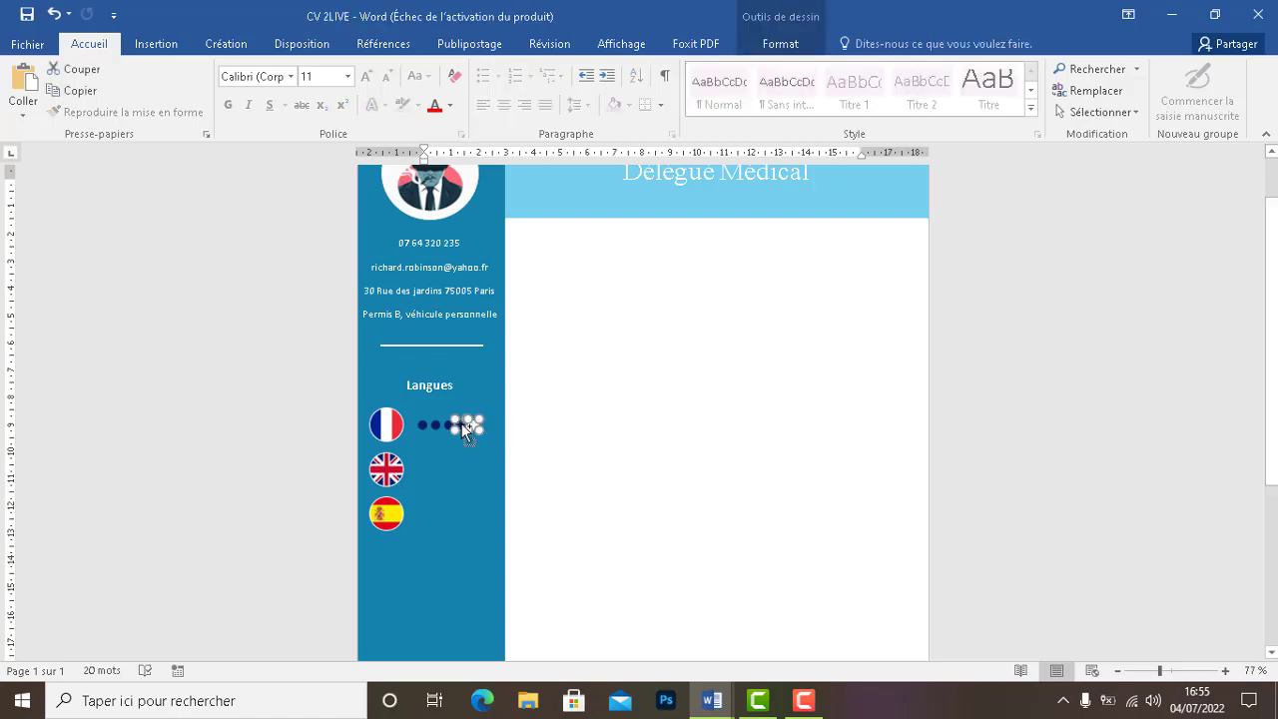
{"action": "left_click_drag", "start_coordinate": [447, 426], "coordinate": [437, 426]}
{"action": "left_click", "coordinate": [780, 46]}
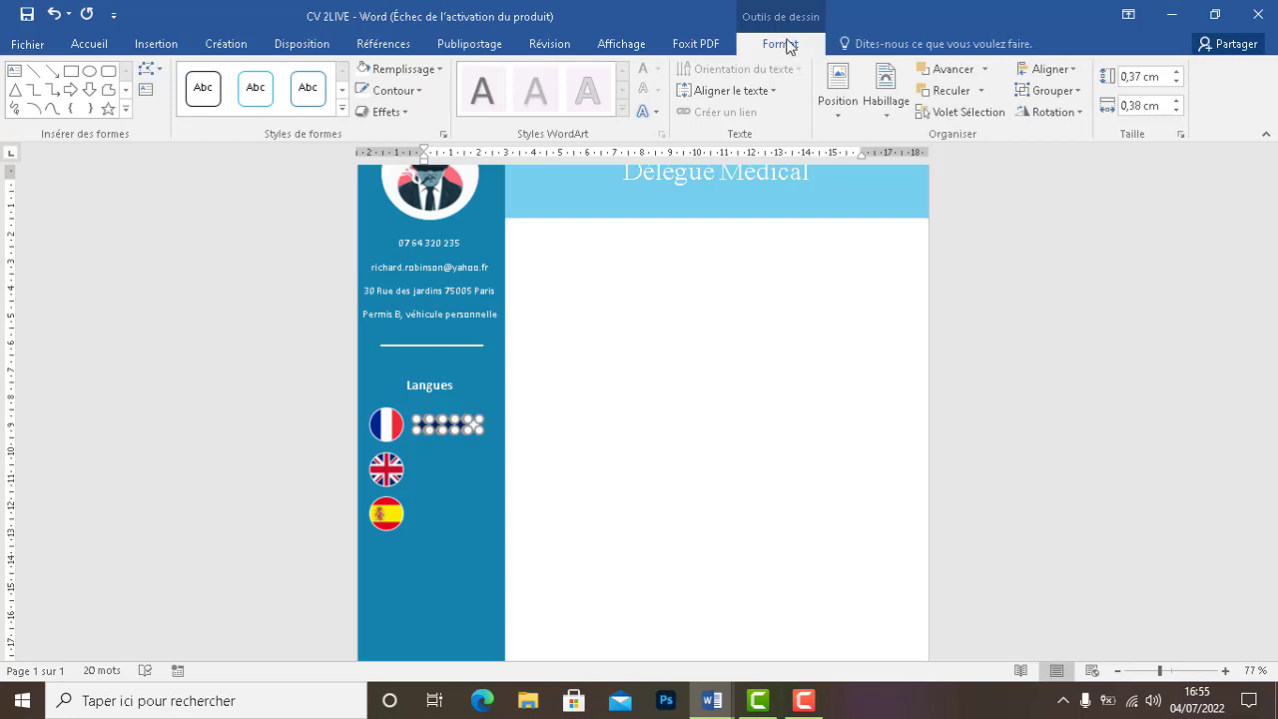
{"action": "left_click", "coordinate": [1050, 90]}
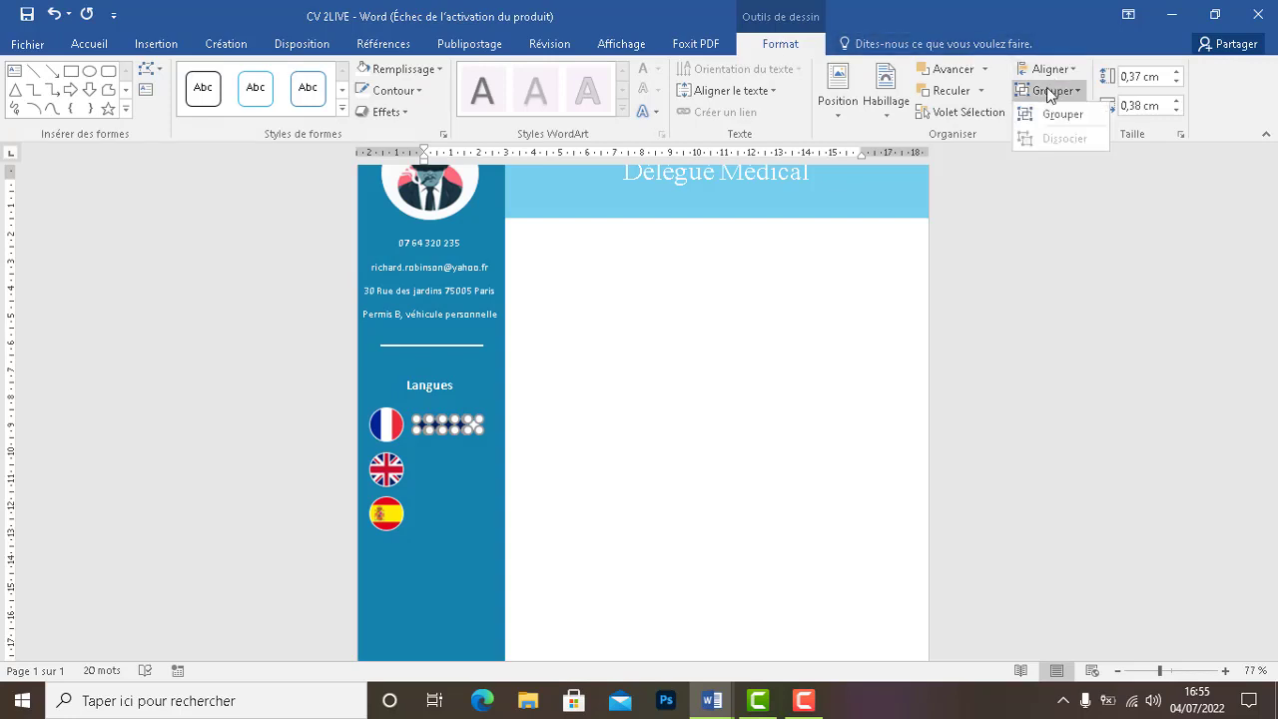
{"action": "left_click", "coordinate": [1060, 114]}
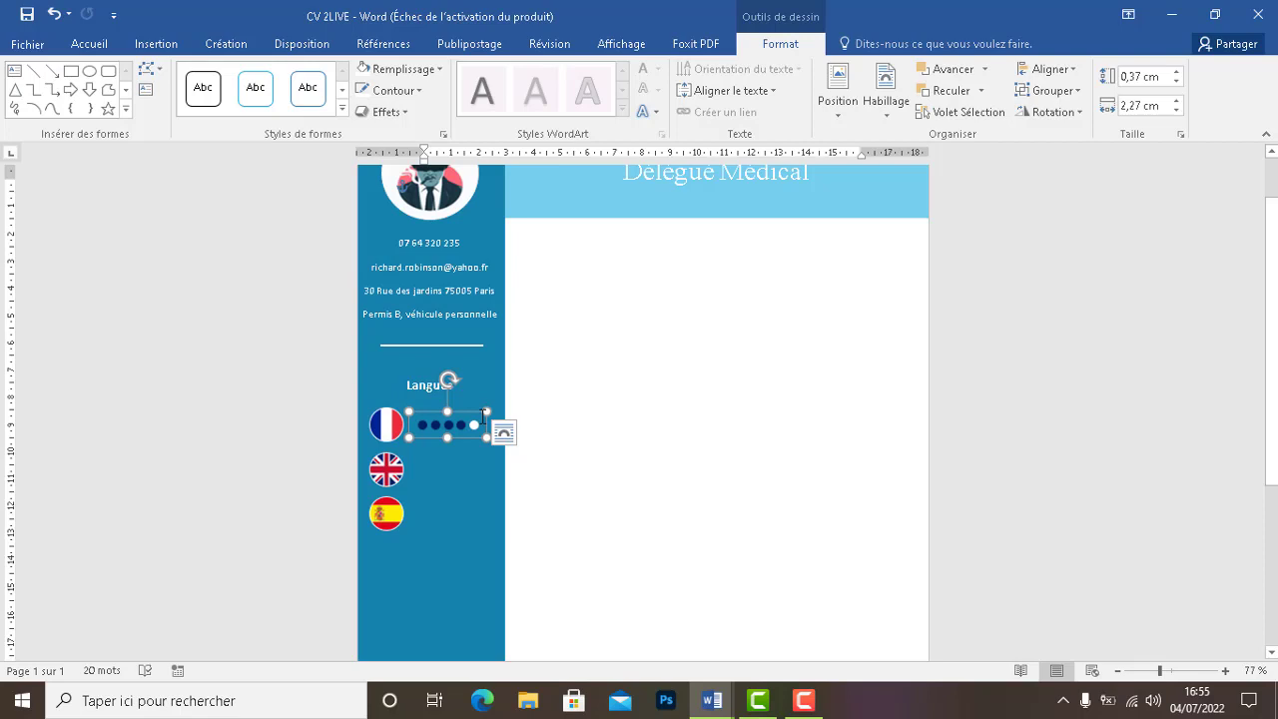
{"action": "left_click", "coordinate": [423, 424]}
{"action": "left_click", "coordinate": [447, 425]}
{"action": "left_click", "coordinate": [517, 430]}
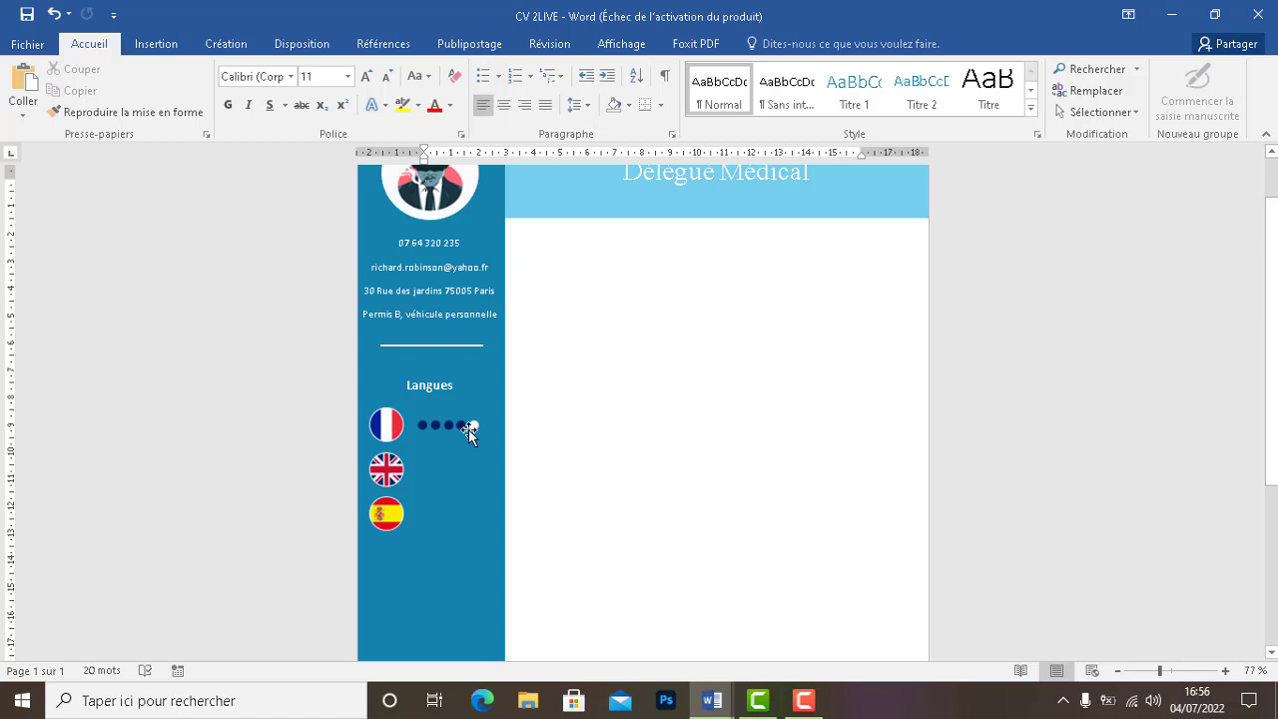
Paste a copy of the French dot group and nudge it beside the UK flag
{"action": "left_click", "coordinate": [468, 430]}
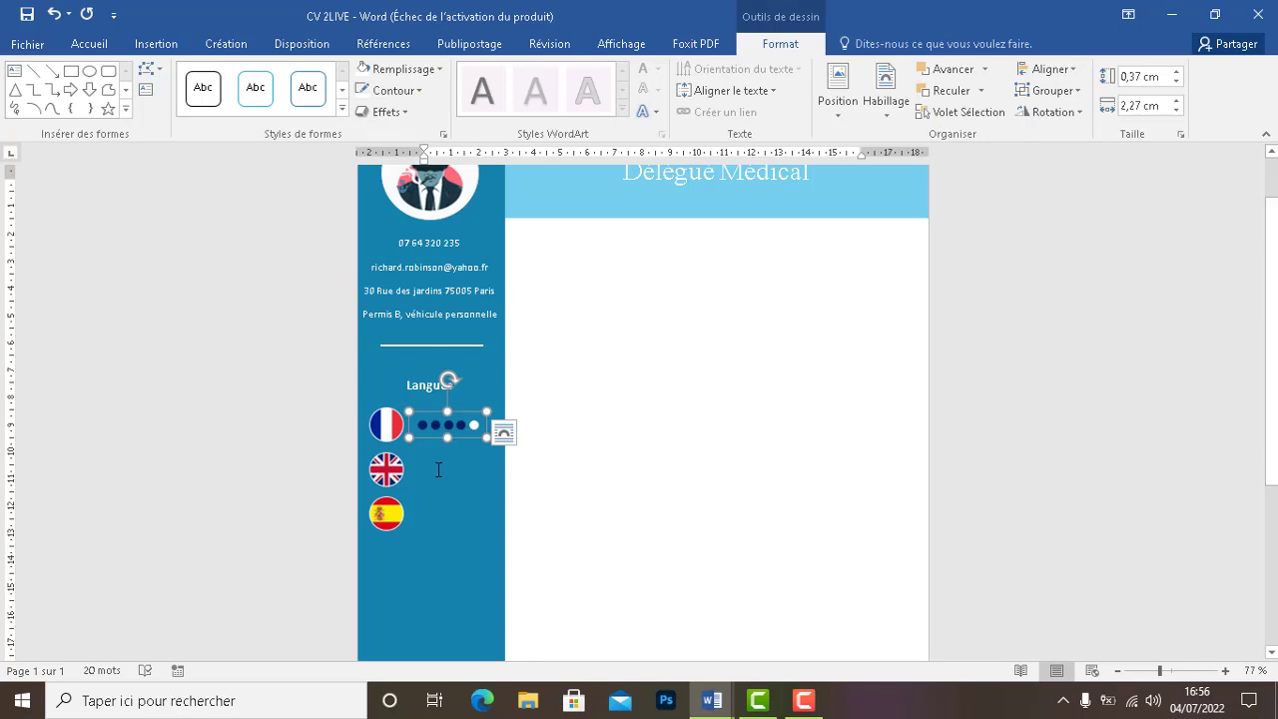
{"action": "key", "text": "ctrl+v"}
{"action": "mouse_move", "coordinate": [446, 435]}
{"action": "left_mouse_down"}
{"action": "mouse_move", "coordinate": [432, 468]}
{"action": "mouse_move", "coordinate": [436, 437]}
{"action": "left_mouse_up"}
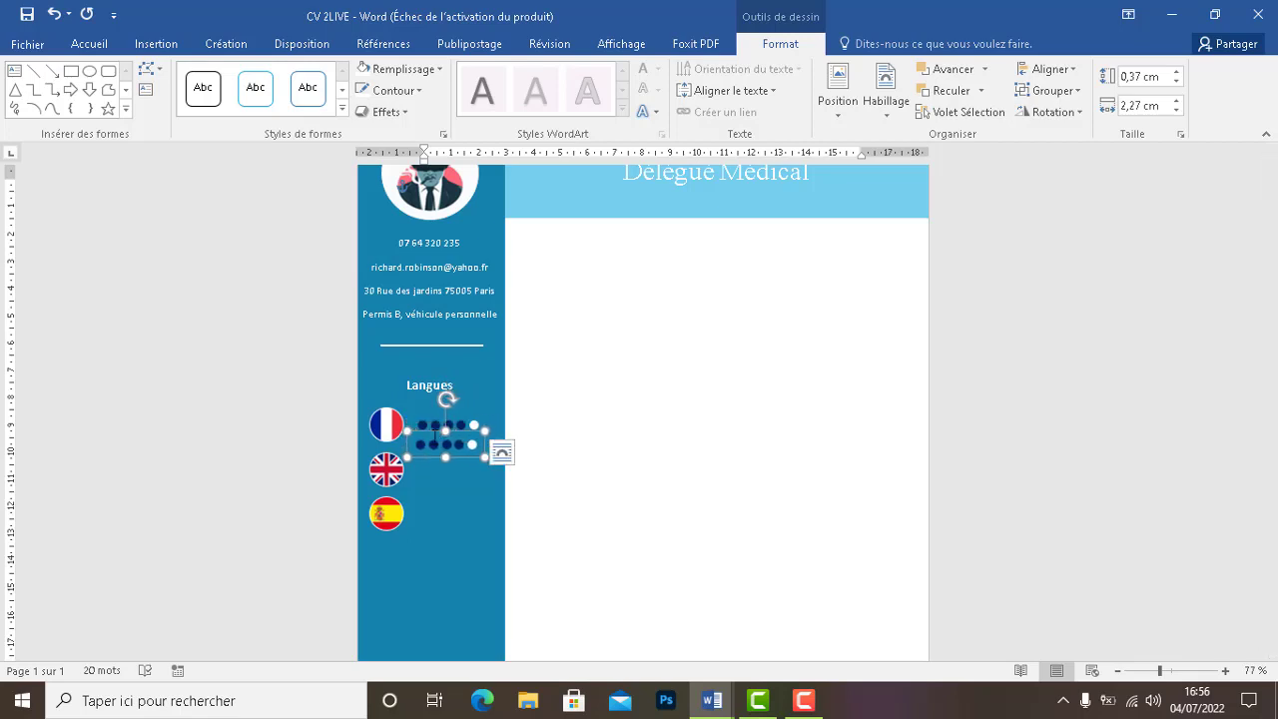
{"action": "key", "text": "Left"}
{"action": "key", "text": "Left"}
{"action": "key", "text": "Down"}
{"action": "key", "text": "Down"}
{"action": "key", "text": "Down"}
{"action": "key", "text": "Down"}
{"action": "key", "text": "Down"}
{"action": "key", "text": "Down"}
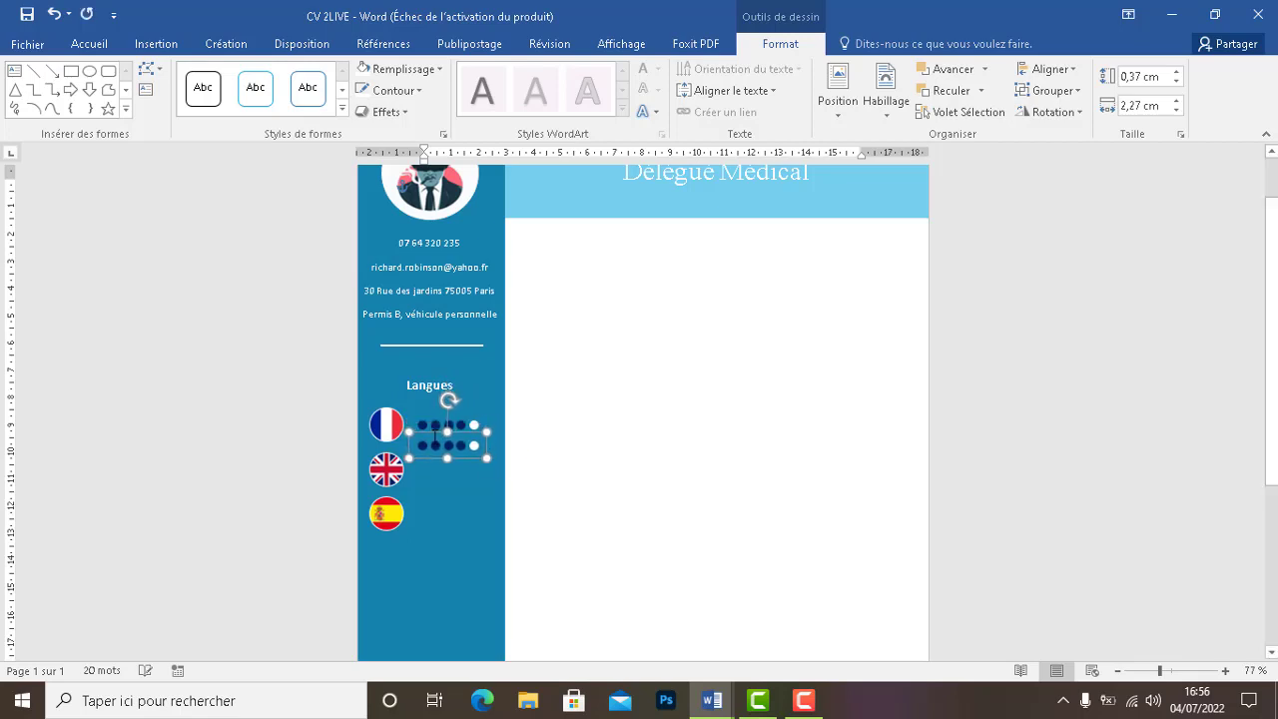
{"action": "key", "text": "Down"}
{"action": "key", "text": "Down"}
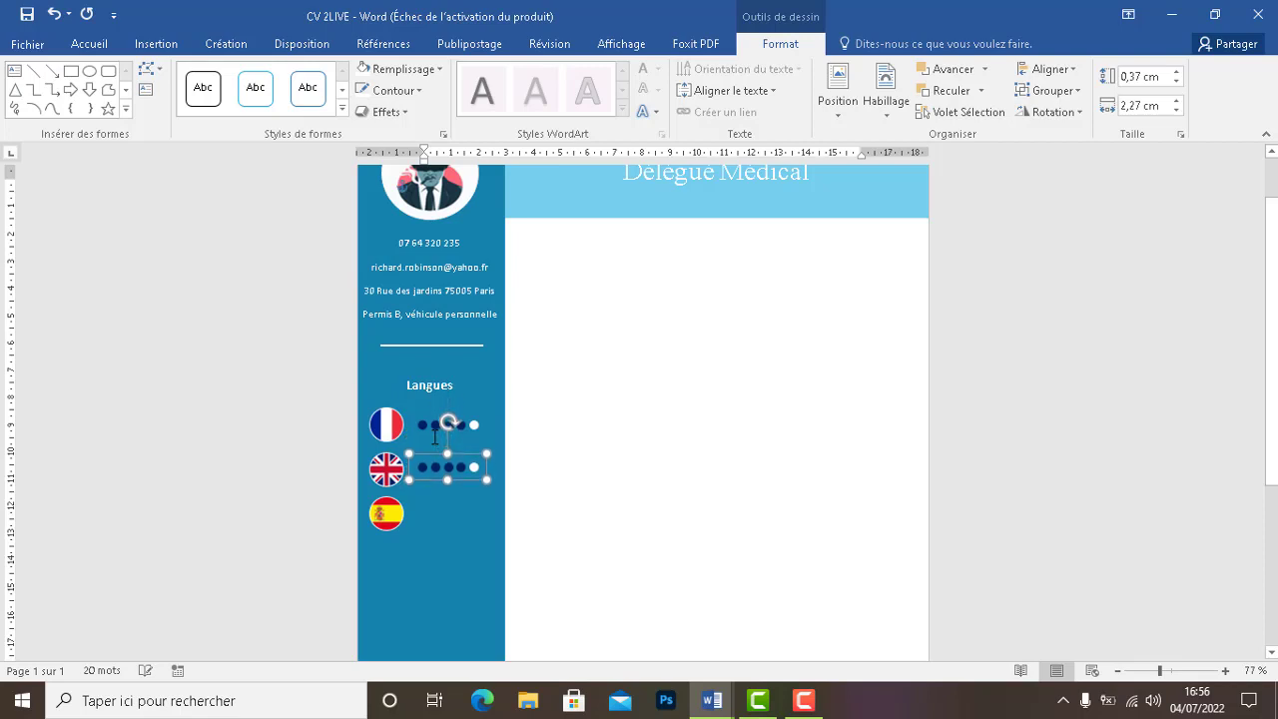
Paste another dot group copy and nudge it into line beside the Spanish flag
{"action": "key", "text": "ctrl+v"}
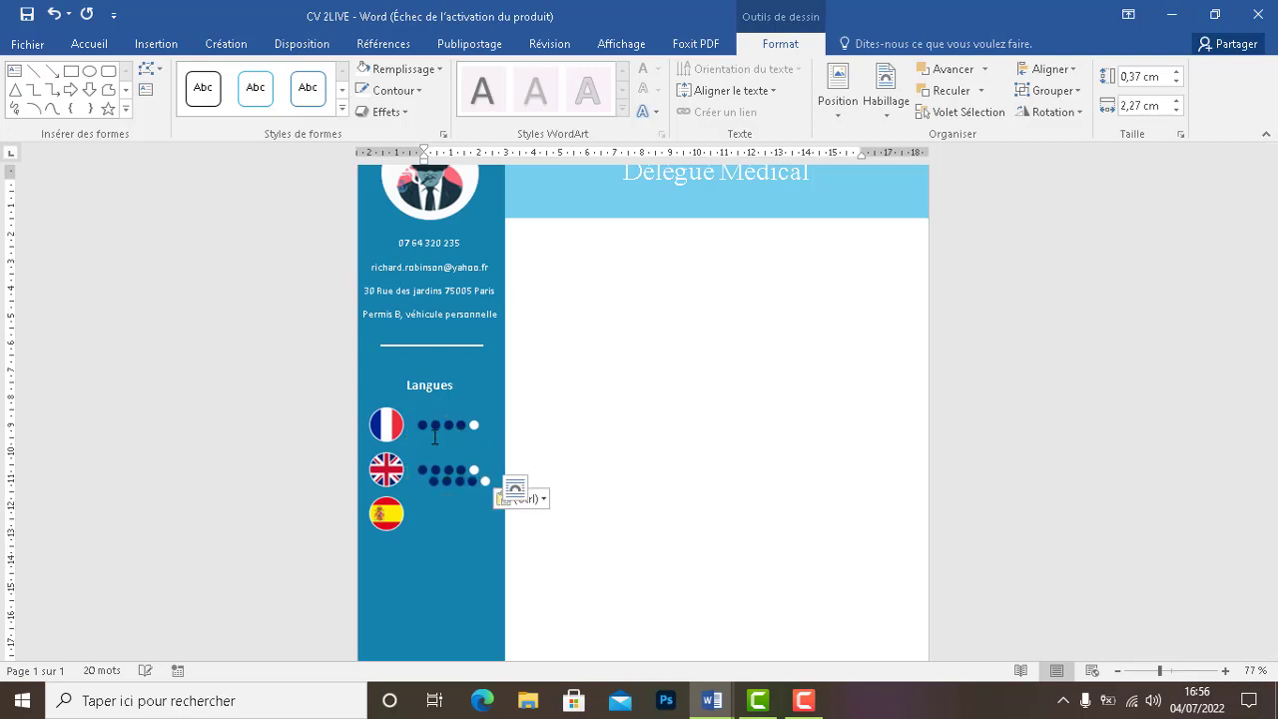
{"action": "key", "text": "Left"}
{"action": "key", "text": "Left"}
{"action": "key", "text": "Left"}
{"action": "key", "text": "Left"}
{"action": "key", "text": "Left"}
{"action": "key", "text": "Left"}
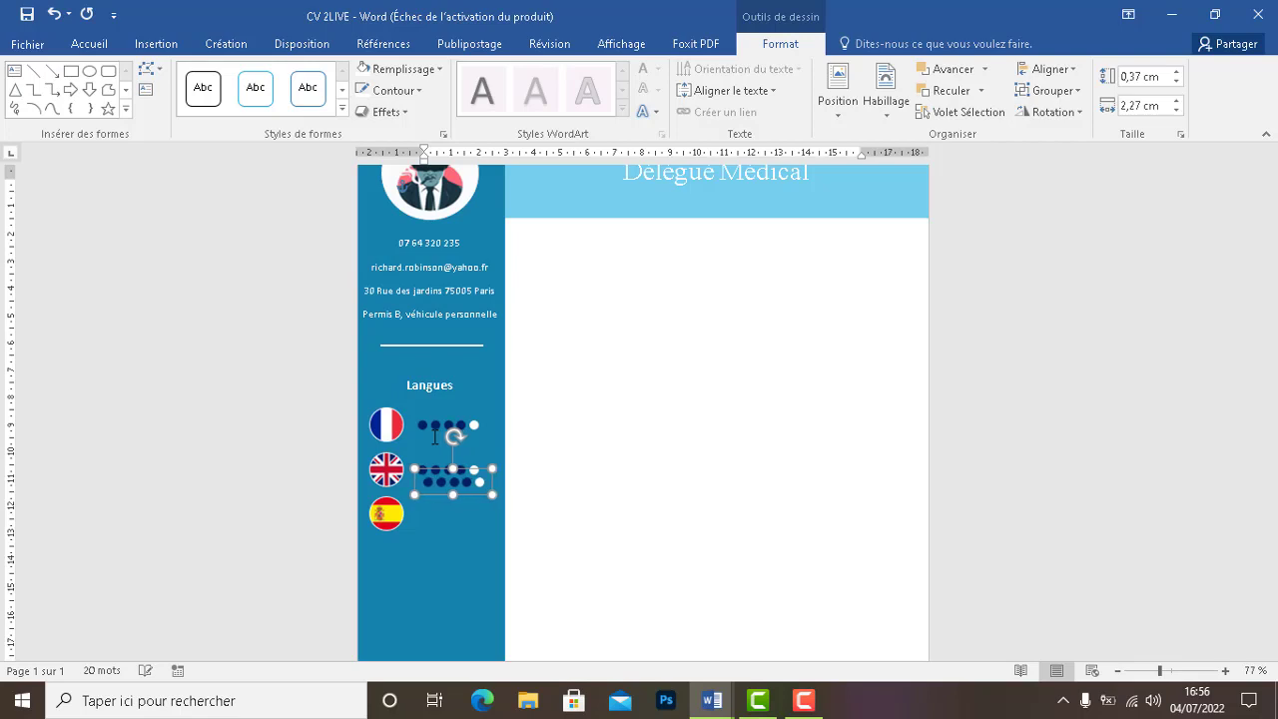
{"action": "key", "text": "Down"}
{"action": "key", "text": "Down"}
{"action": "key", "text": "Down"}
{"action": "key", "text": "Down"}
{"action": "key", "text": "Down"}
{"action": "key", "text": "Down"}
{"action": "key", "text": "Down"}
{"action": "key", "text": "Down"}
{"action": "key", "text": "Down"}
{"action": "key", "text": "Down"}
{"action": "key", "text": "Down"}
{"action": "key", "text": "Down"}
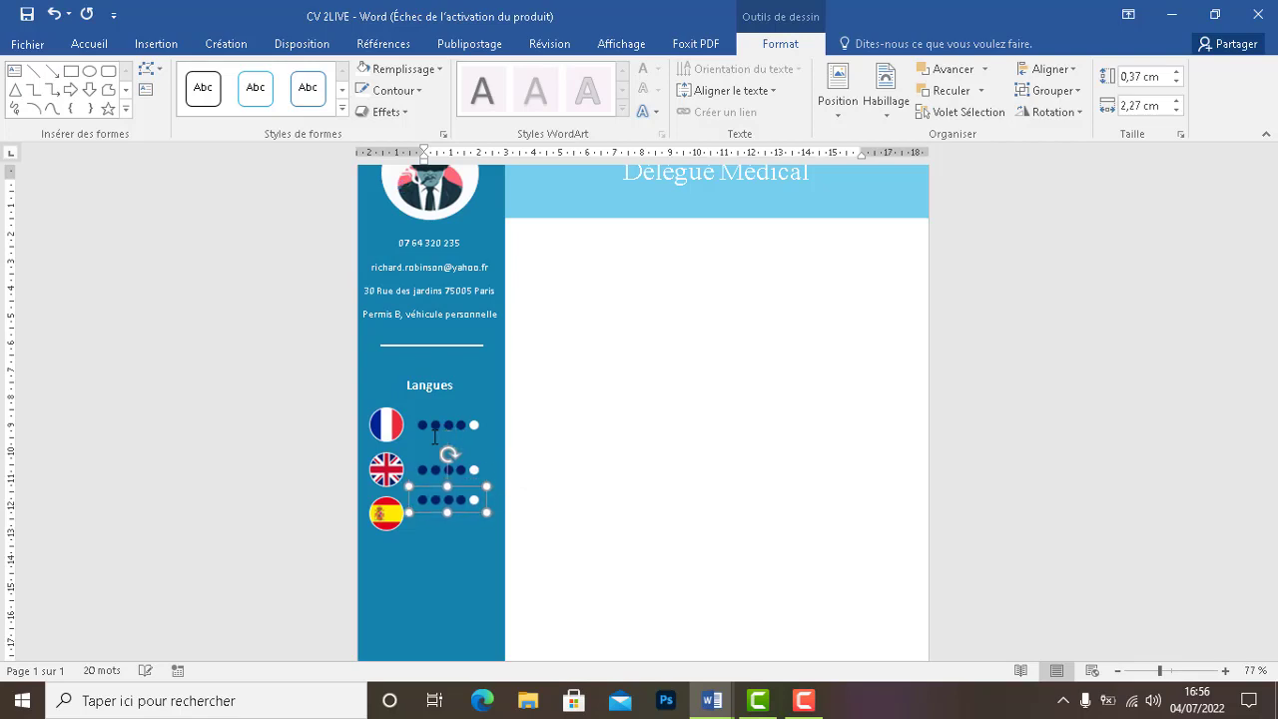
{"action": "key", "text": "Down"}
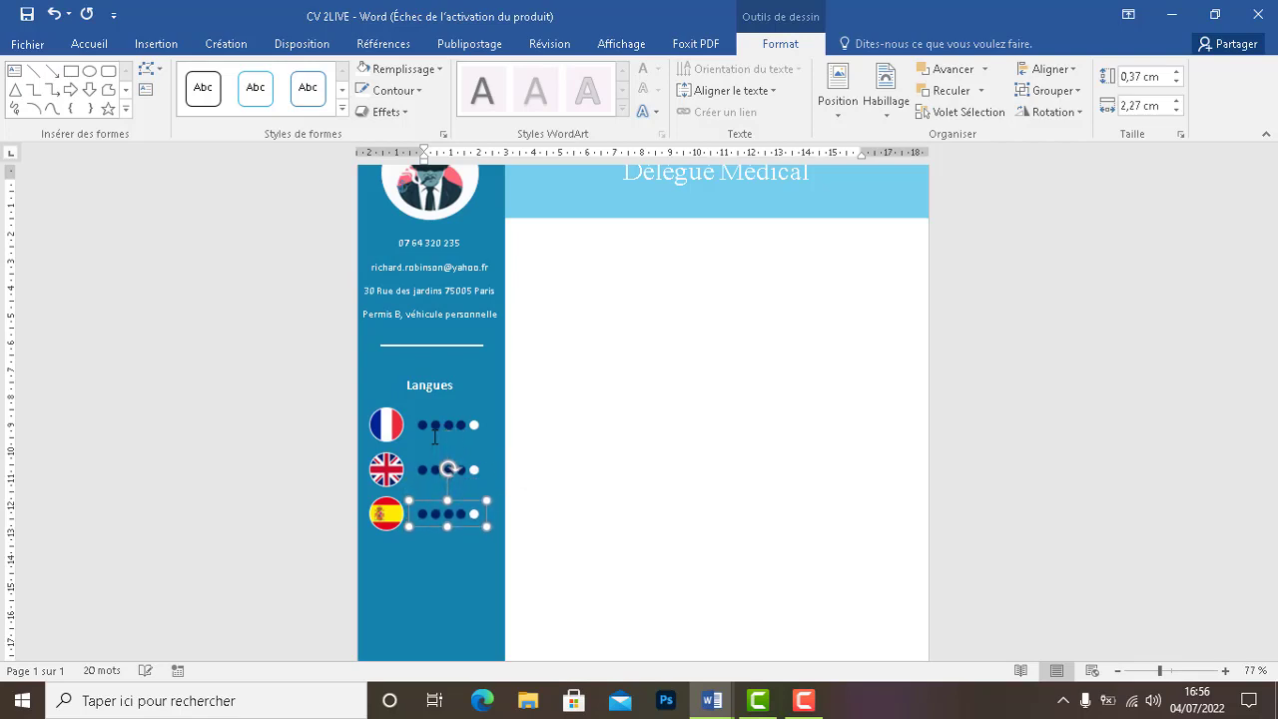
{"action": "key", "text": "Down"}
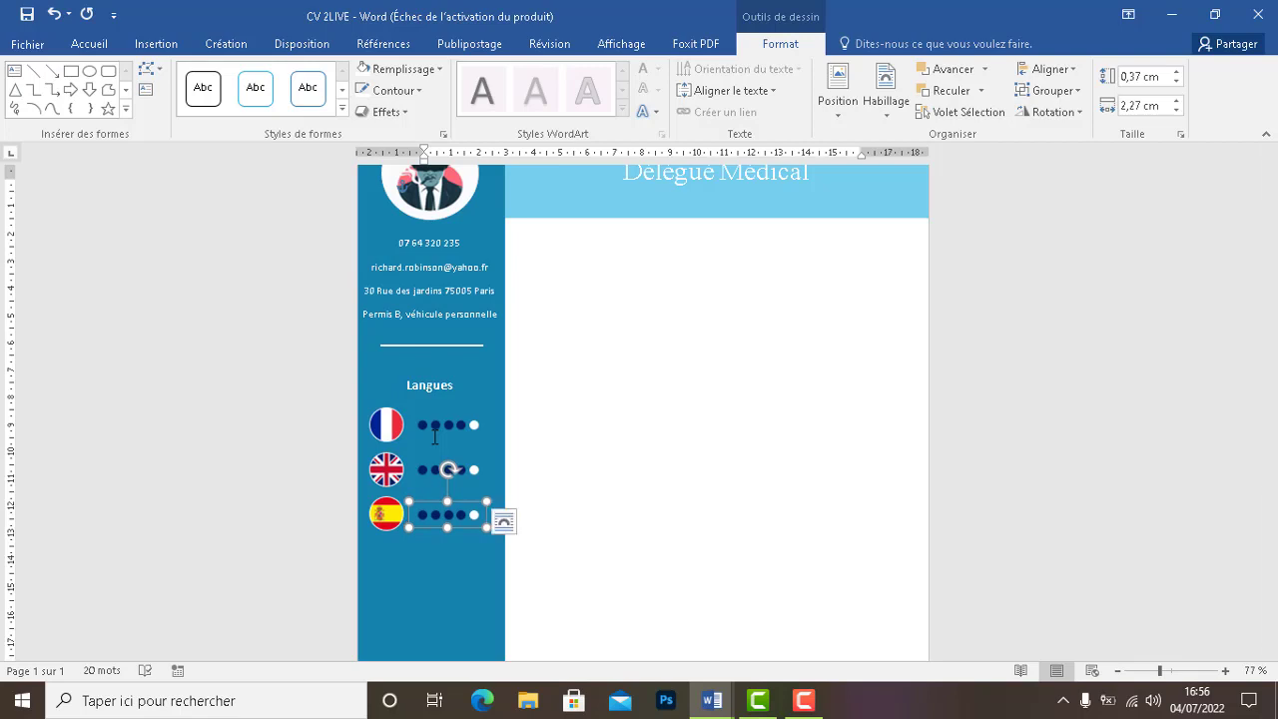
{"action": "left_click", "coordinate": [592, 472]}
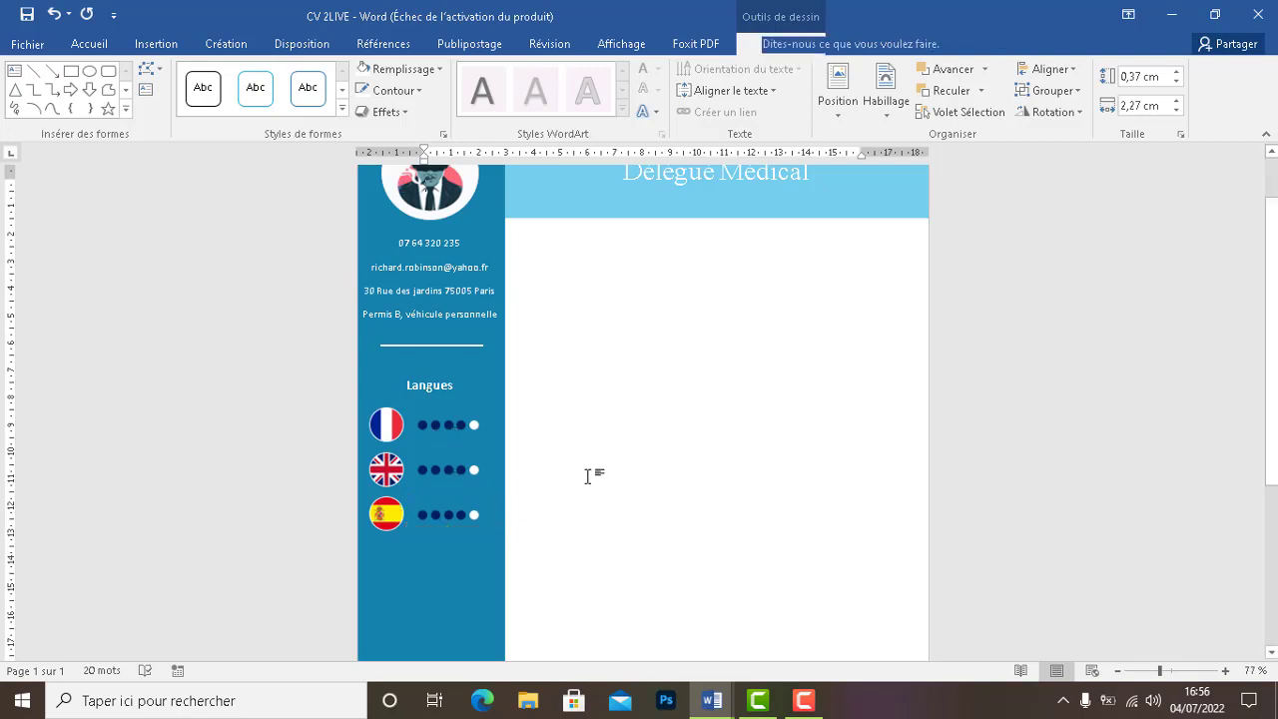
Make the English rating's fourth dot white, leaving three navy dots
{"action": "left_click", "coordinate": [463, 471]}
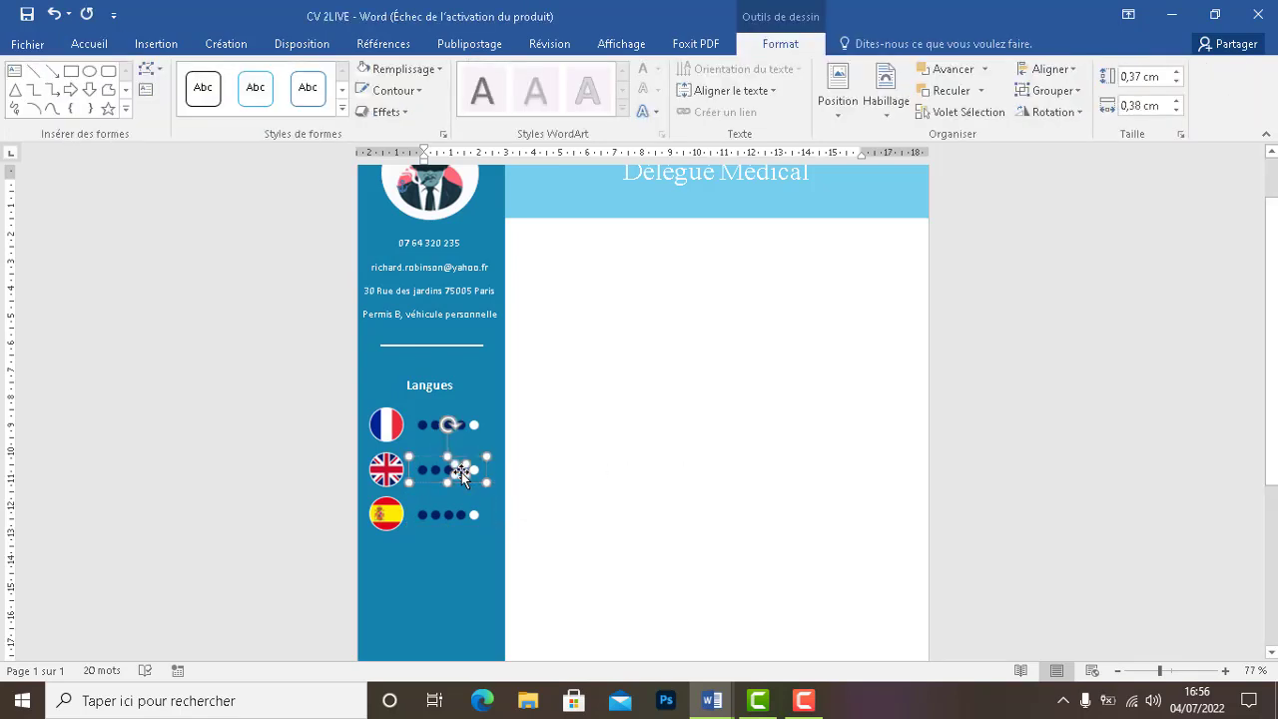
{"action": "left_click", "coordinate": [398, 70]}
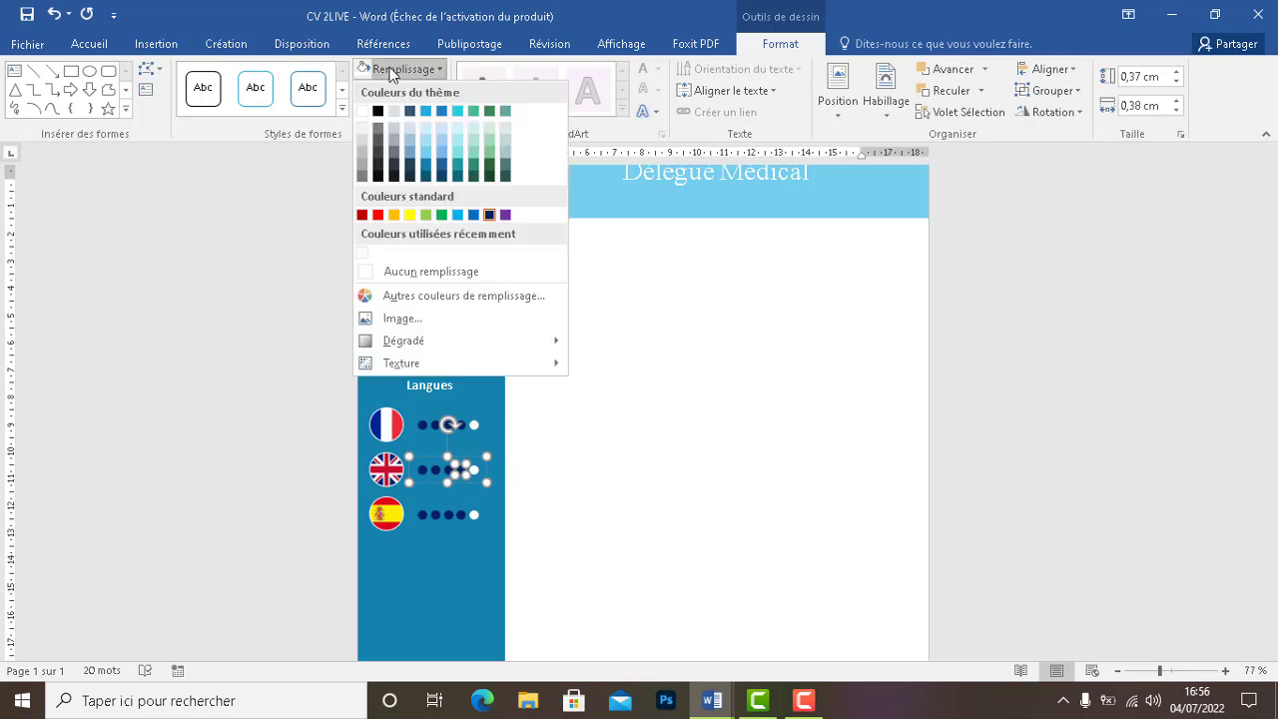
{"action": "left_click", "coordinate": [364, 110]}
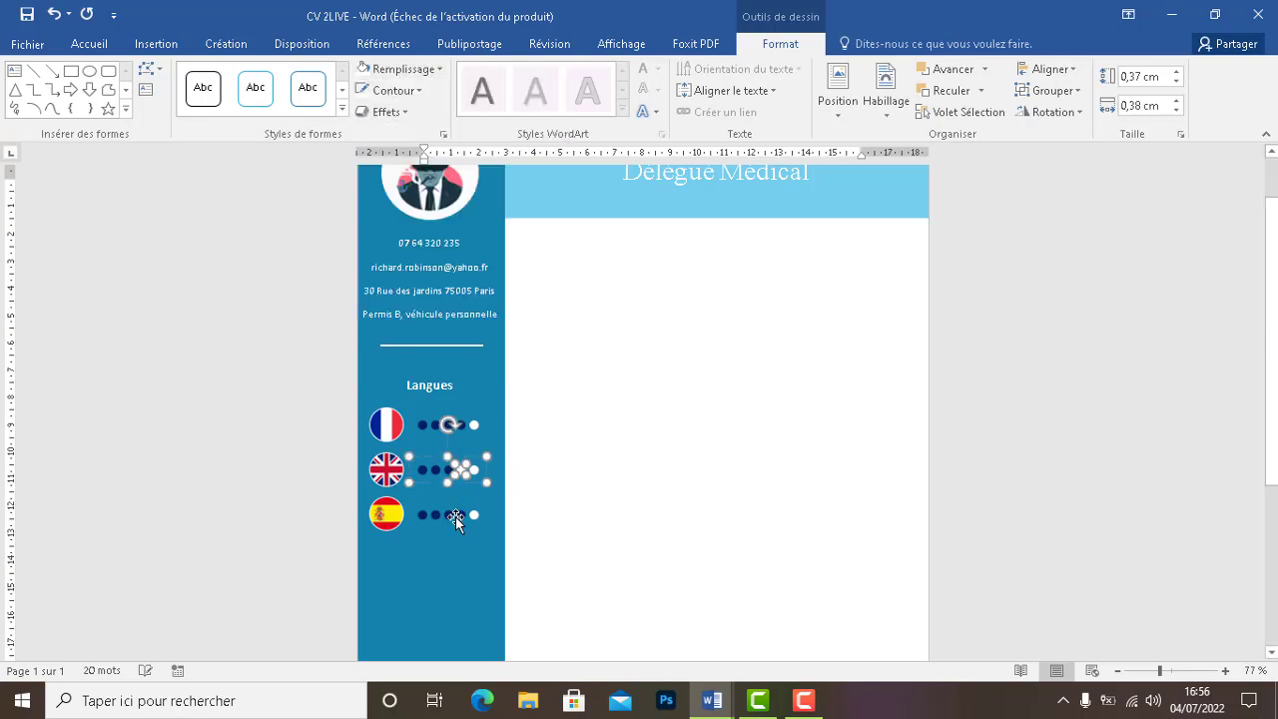
Turn two more Spanish dots white so its rating shows two navy dots
{"action": "left_click", "coordinate": [460, 518]}
{"action": "left_click", "coordinate": [454, 515]}
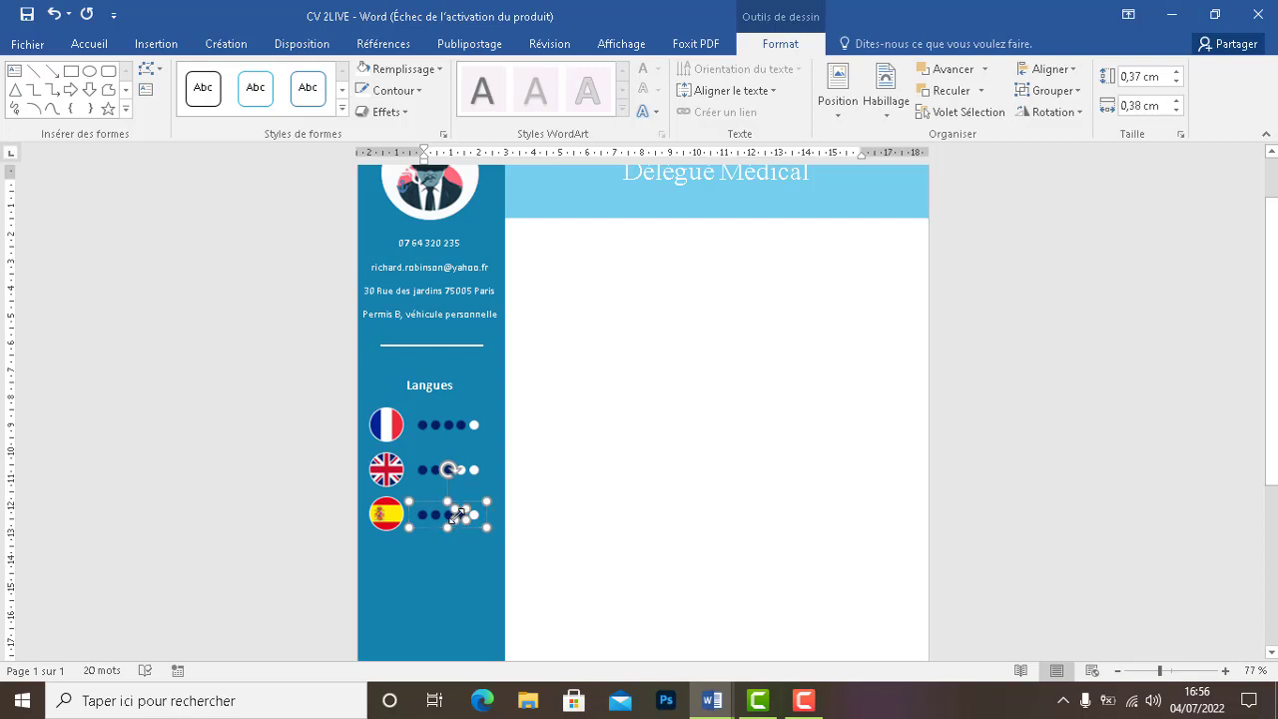
{"action": "left_click", "coordinate": [461, 515], "text": "shift"}
{"action": "left_click", "coordinate": [419, 72]}
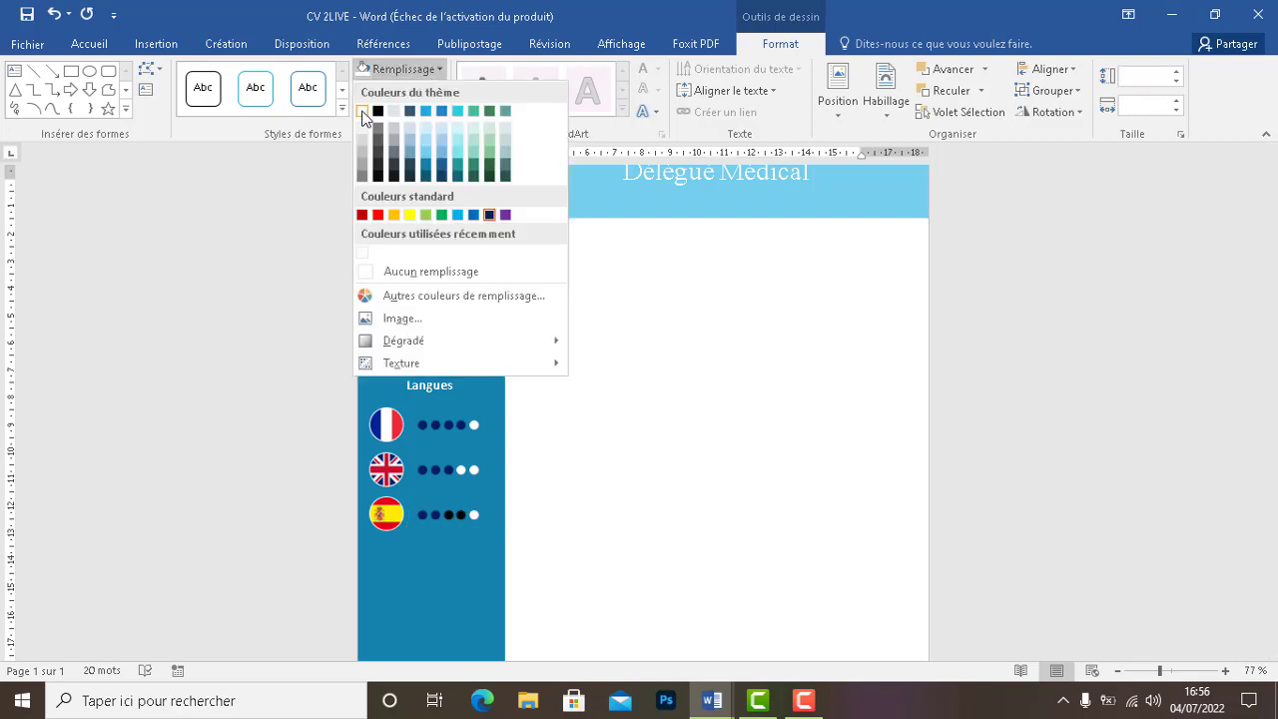
{"action": "left_click", "coordinate": [363, 110]}
{"action": "left_click", "coordinate": [639, 494]}
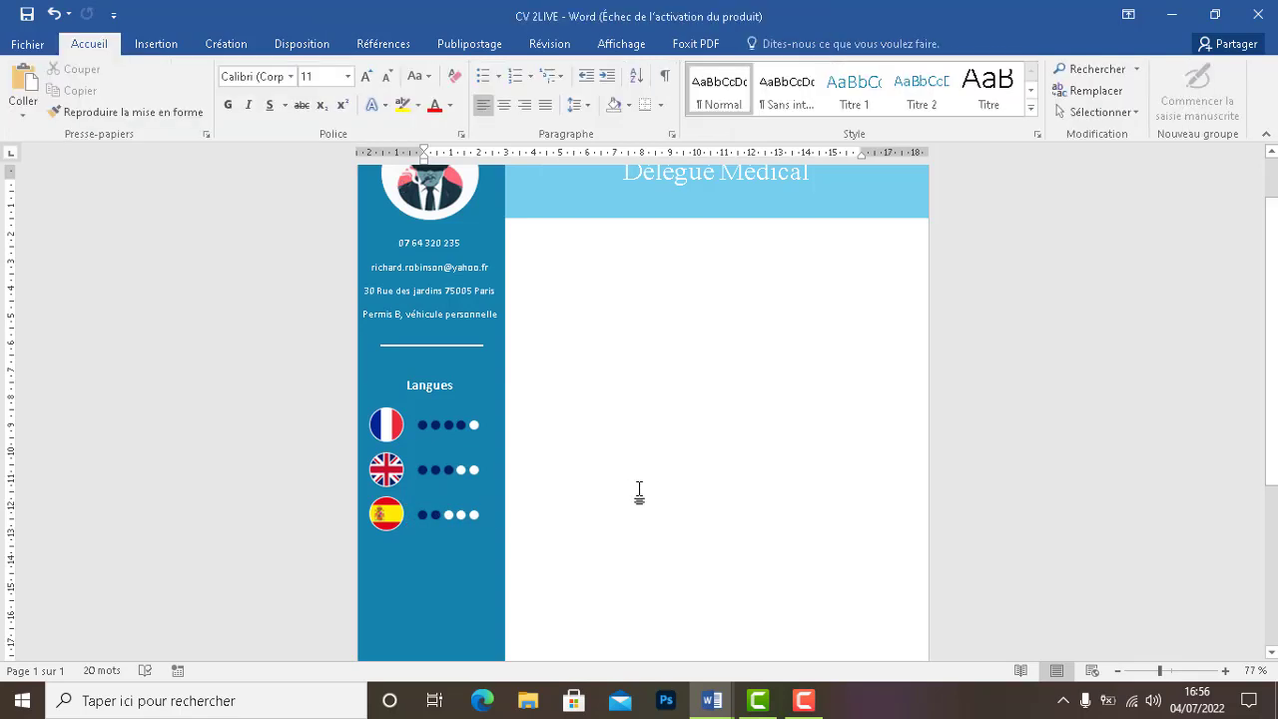
{"action": "left_click", "coordinate": [448, 346]}
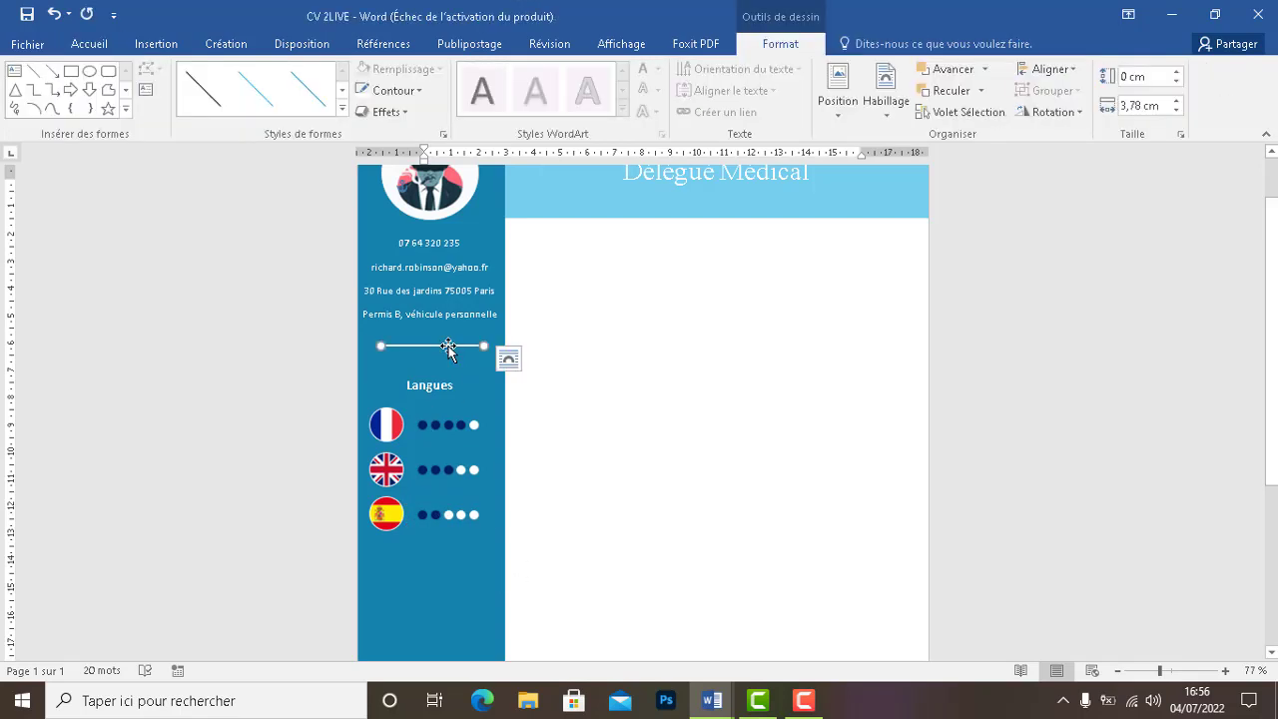
Paste a copy of the white divider line and nudge it just below the Spanish rating
{"action": "key", "text": "ctrl+v"}
{"action": "scroll", "coordinate": [426, 396], "scroll_direction": "up", "scroll_amount": 1}
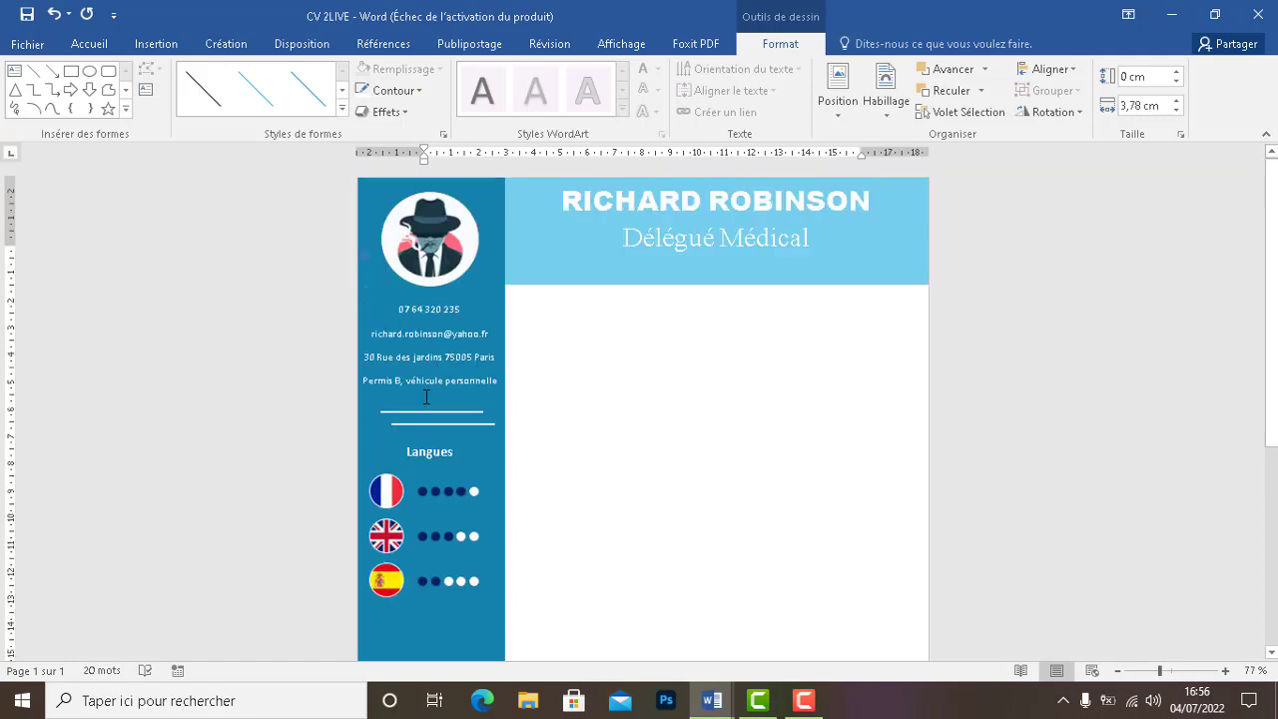
{"action": "left_click", "coordinate": [426, 397]}
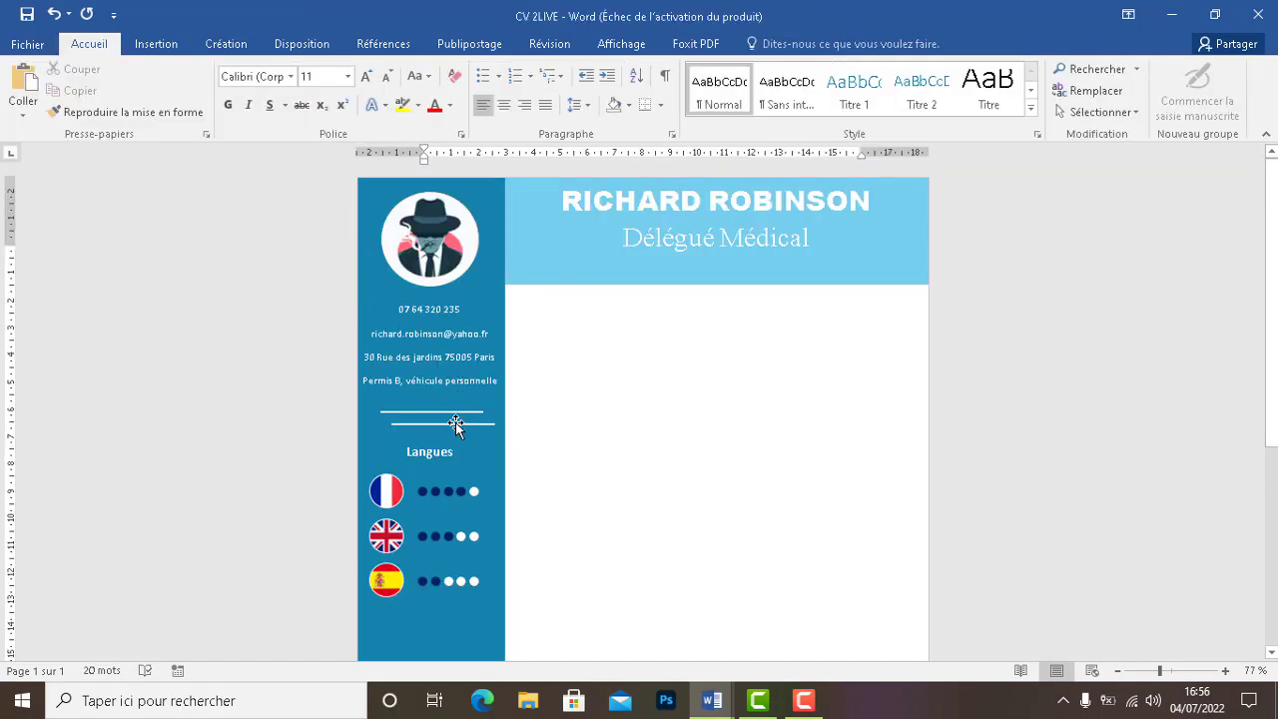
{"action": "left_click", "coordinate": [455, 424]}
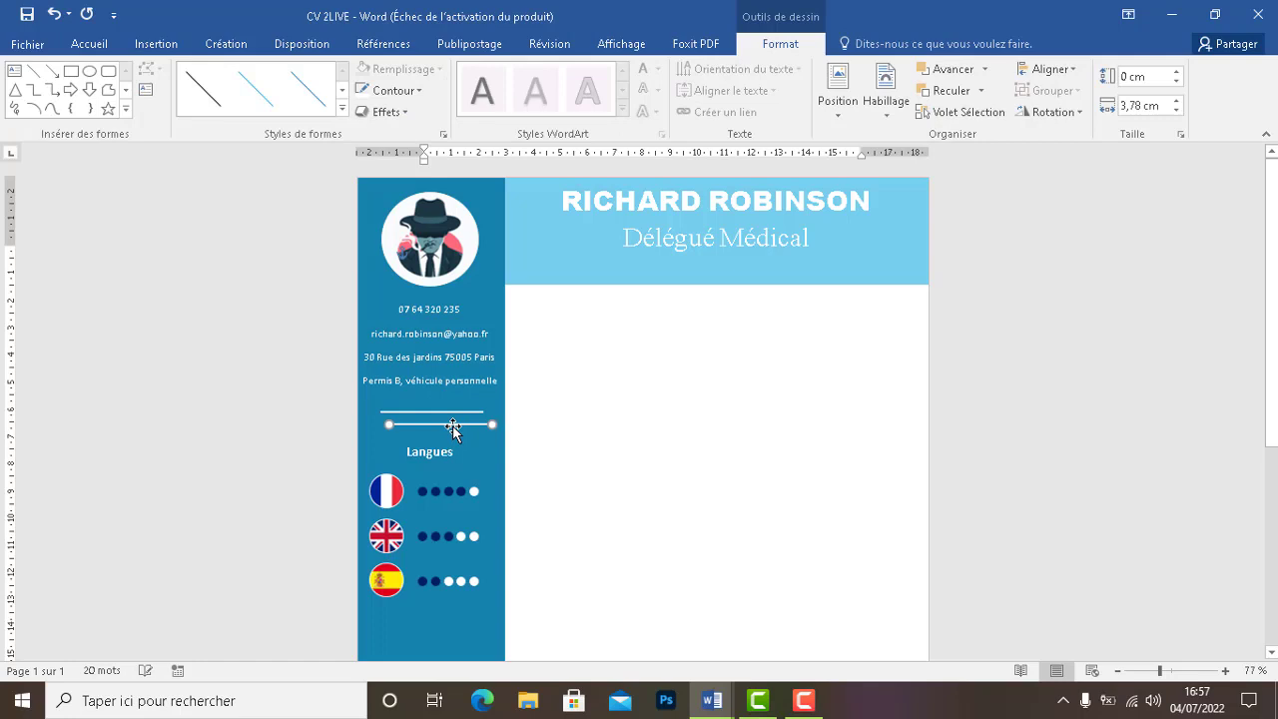
{"action": "key", "text": "Left"}
{"action": "key", "text": "Left"}
{"action": "key", "text": "Left"}
{"action": "key", "text": "Down"}
{"action": "key", "text": "Down"}
{"action": "key", "text": "Down"}
{"action": "key", "text": "Down"}
{"action": "key", "text": "Down"}
{"action": "key", "text": "Down"}
{"action": "key", "text": "Down"}
{"action": "key", "text": "Down"}
{"action": "key", "text": "Down"}
{"action": "key", "text": "Down"}
{"action": "key", "text": "Down"}
{"action": "key", "text": "Down"}
{"action": "key", "text": "Down"}
{"action": "key", "text": "Down"}
{"action": "key", "text": "Down"}
{"action": "key", "text": "Down"}
{"action": "key", "text": "Down"}
{"action": "key", "text": "Down"}
{"action": "key", "text": "Down"}
{"action": "key", "text": "Down"}
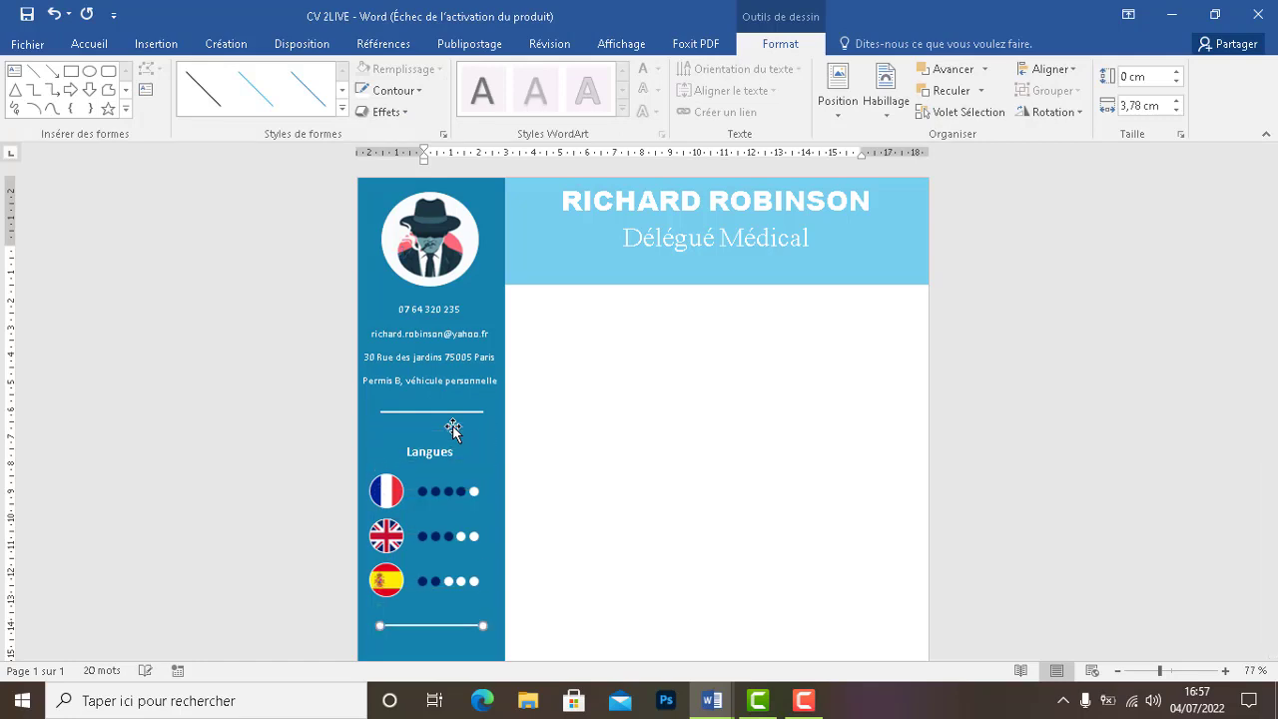
{"action": "key", "text": "Up"}
{"action": "key", "text": "Up"}
{"action": "key", "text": "Down"}
{"action": "scroll", "coordinate": [663, 350], "scroll_direction": "down", "scroll_amount": 2}
{"action": "scroll", "coordinate": [1276, 455], "scroll_direction": "down", "scroll_amount": 2}
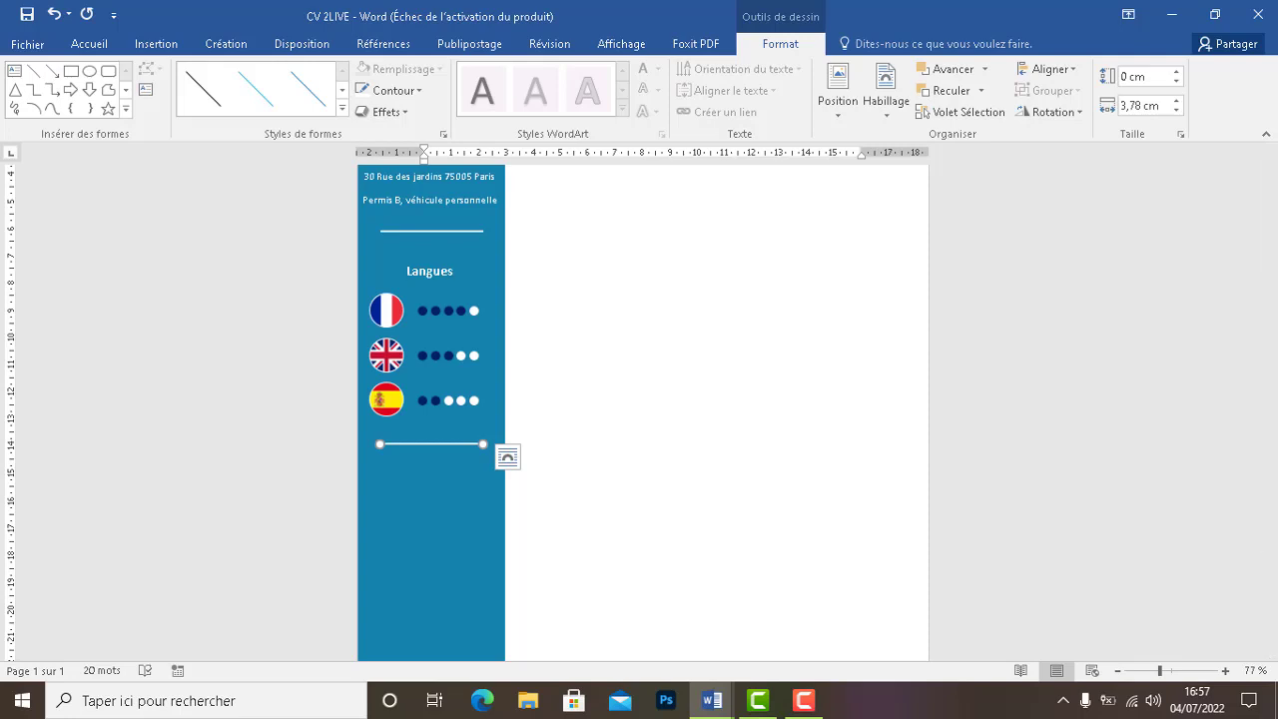
Deselect the divider line and select the blue sidebar shape
{"action": "scroll", "coordinate": [898, 559], "scroll_direction": "up", "scroll_amount": 2}
{"action": "left_click", "coordinate": [442, 582]}
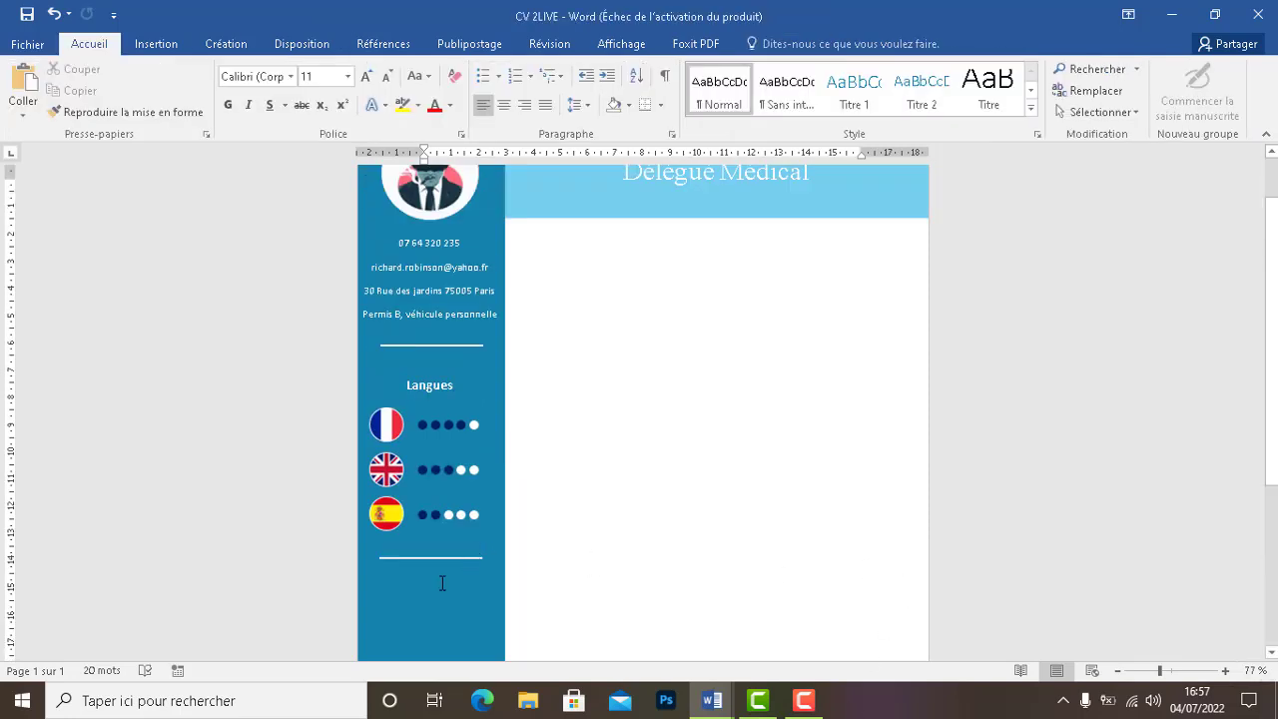
{"action": "left_click", "coordinate": [443, 583]}
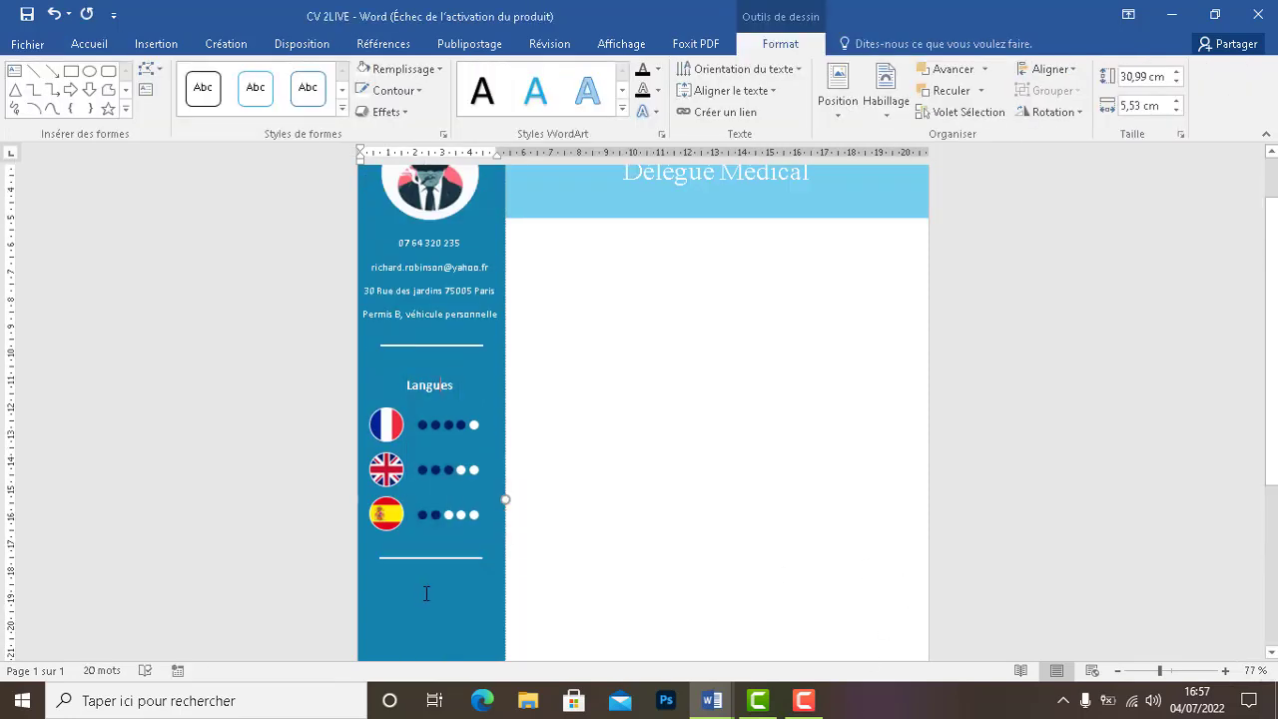
{"action": "scroll", "coordinate": [426, 593], "scroll_direction": "down", "scroll_amount": 3}
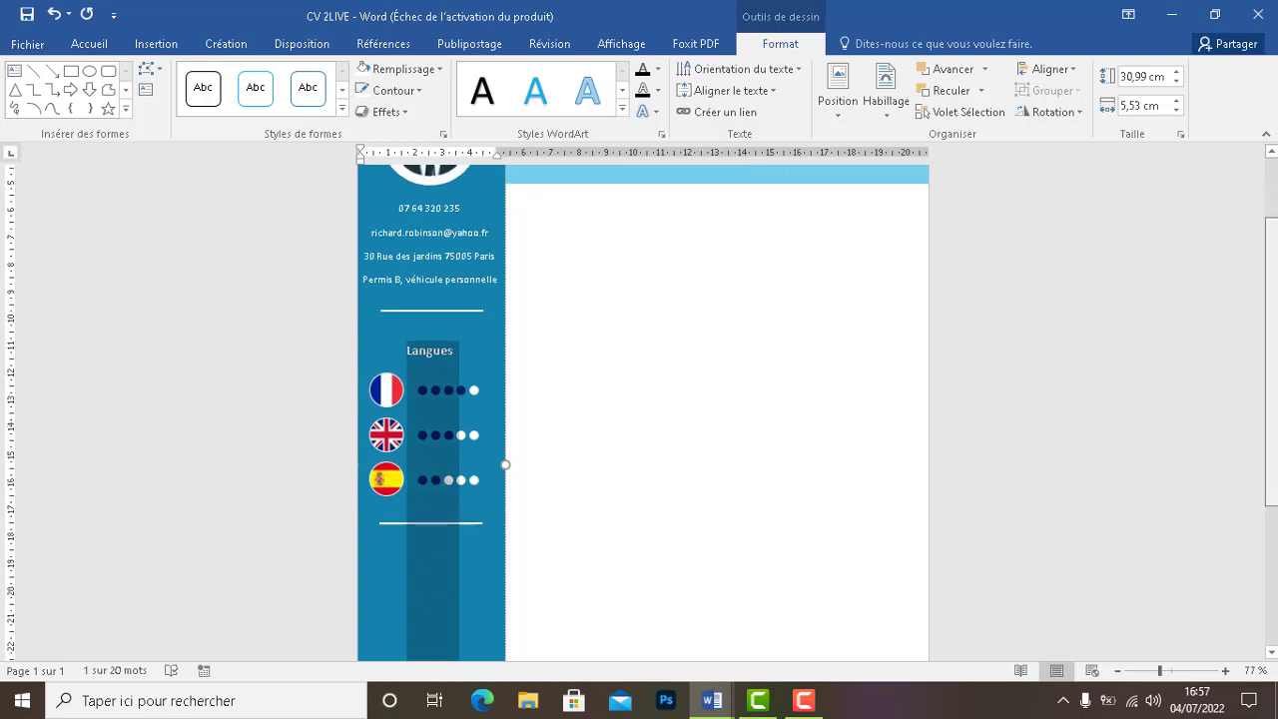
Select the Compétences heading and its three skills in the finished cv, then return
{"action": "mouse_move", "coordinate": [712, 700]}
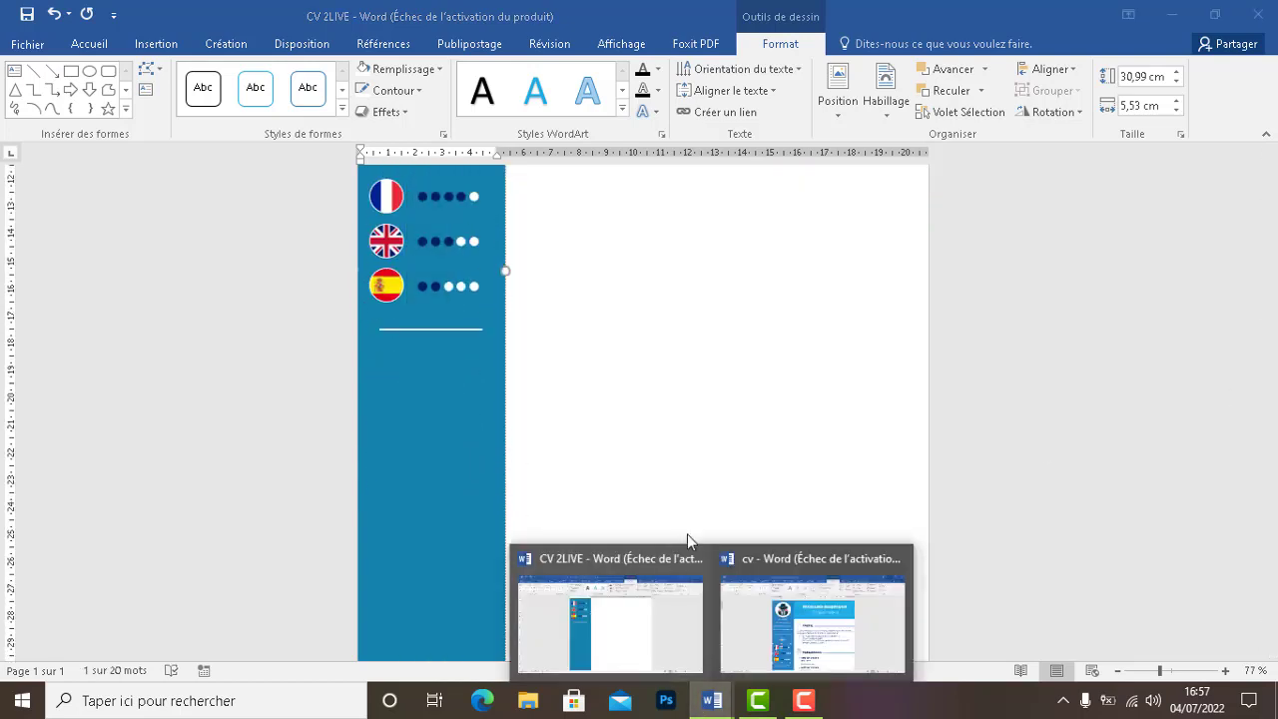
{"action": "left_click", "coordinate": [758, 584]}
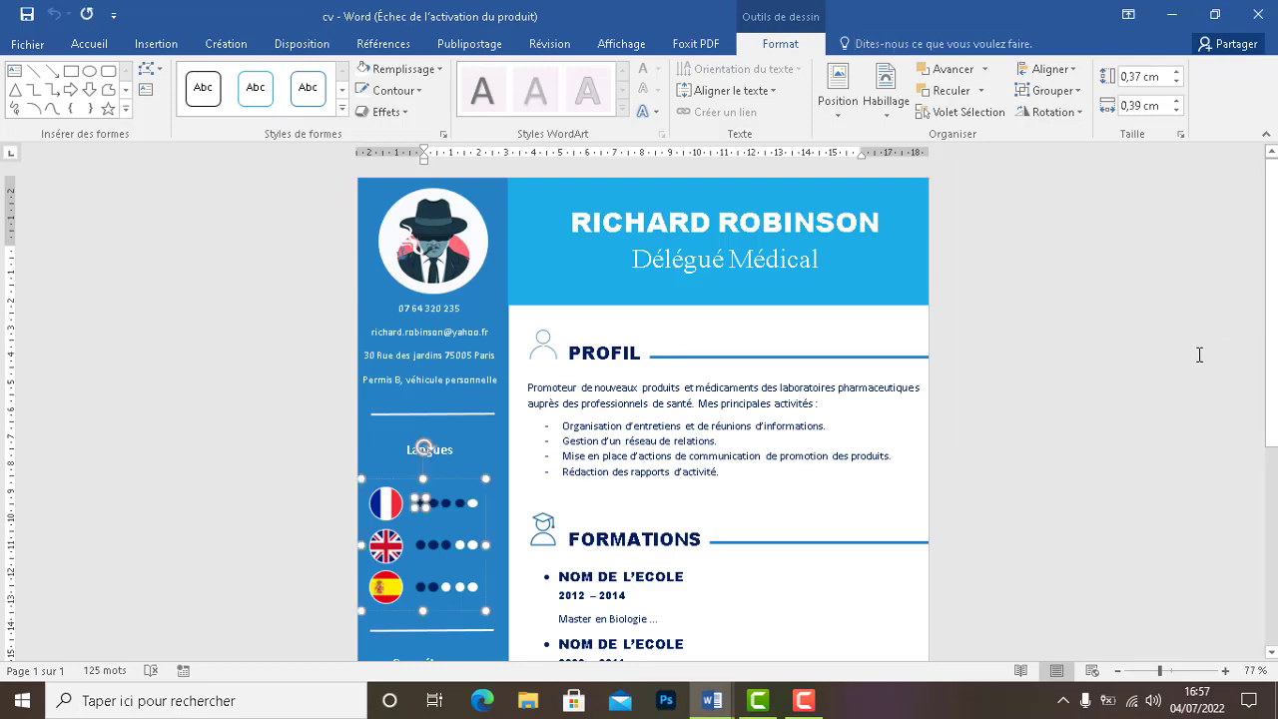
{"action": "scroll", "coordinate": [485, 472], "scroll_direction": "down", "scroll_amount": 3}
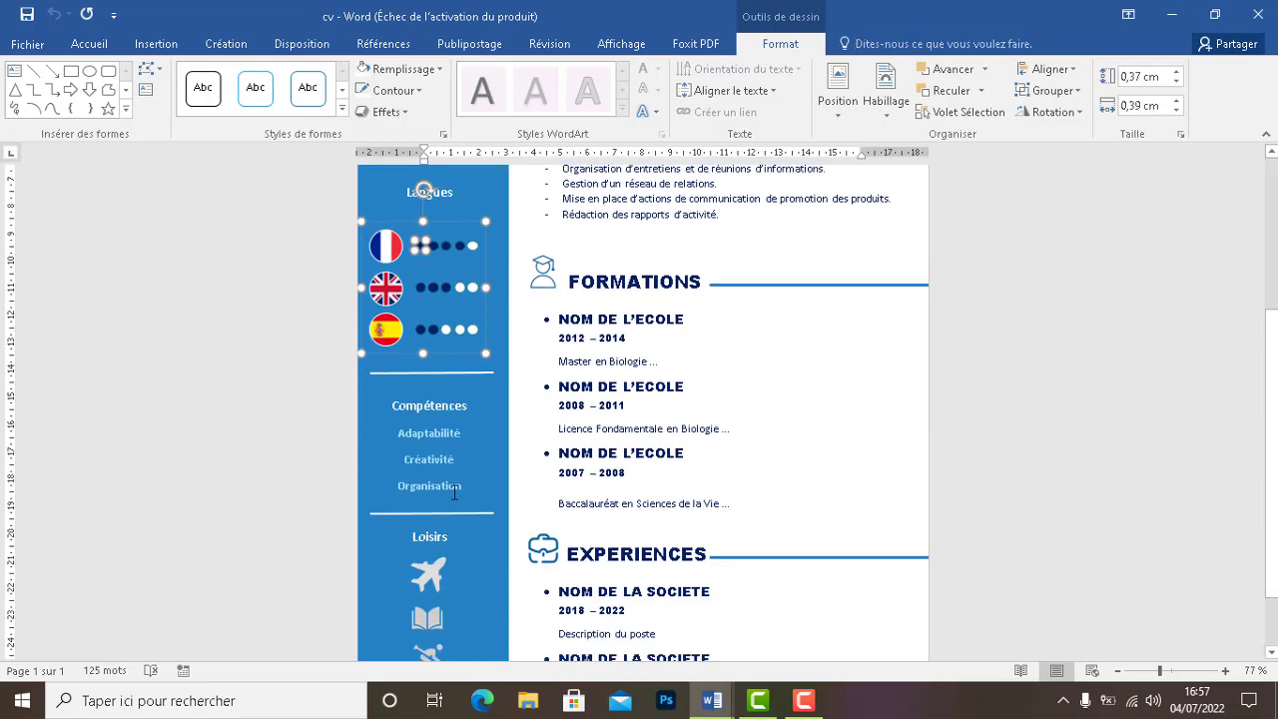
{"action": "left_click_drag", "start_coordinate": [430, 479], "coordinate": [385, 409]}
{"action": "key", "text": "ctrl+c"}
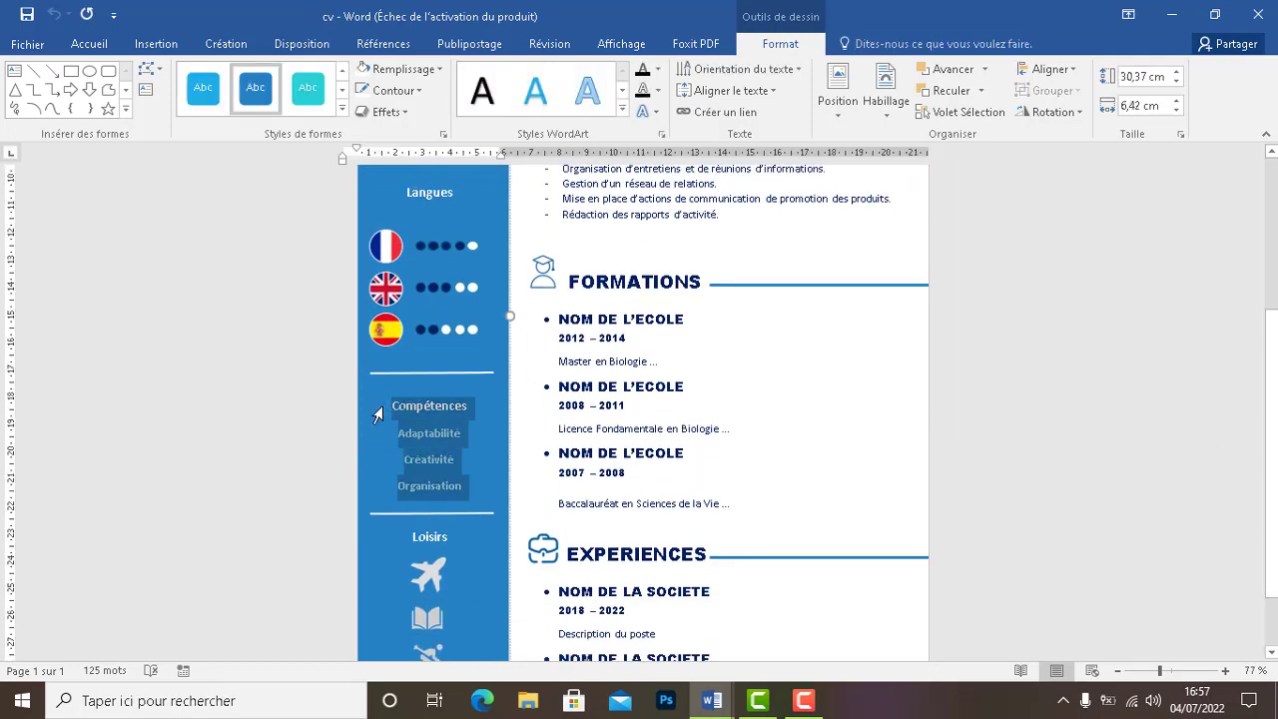
{"action": "left_click", "coordinate": [711, 700]}
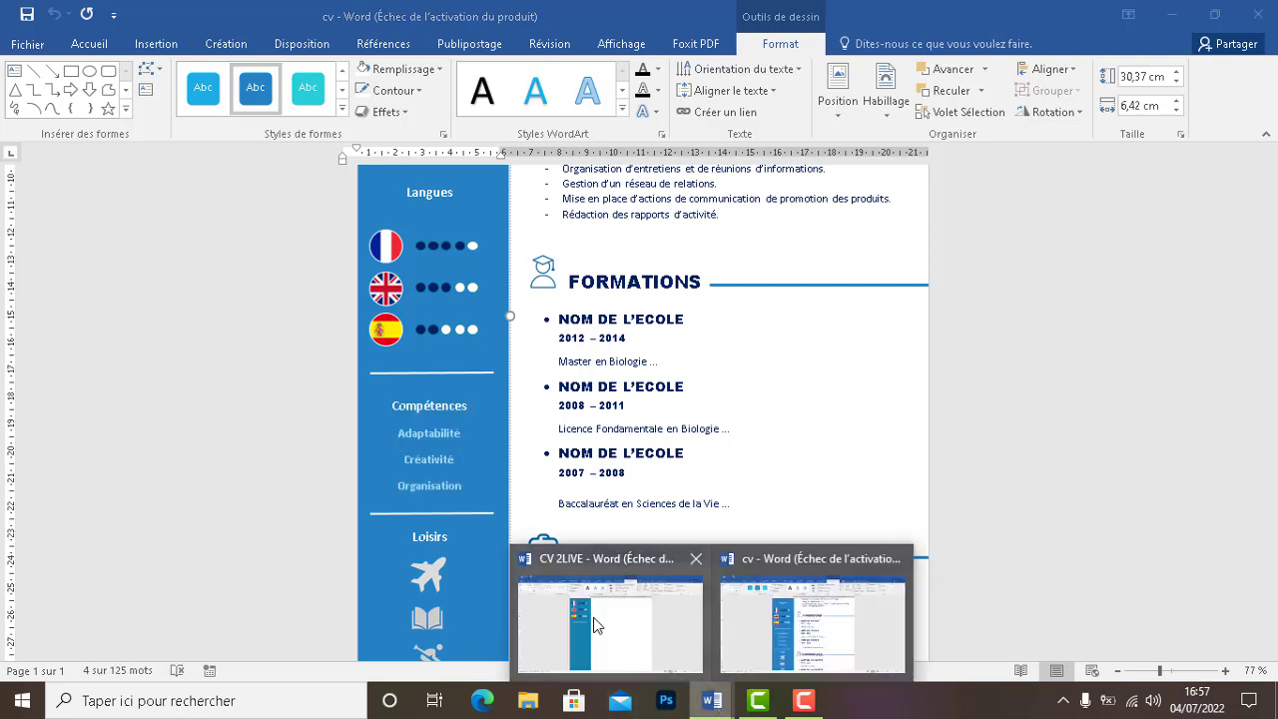
{"action": "left_click", "coordinate": [598, 621]}
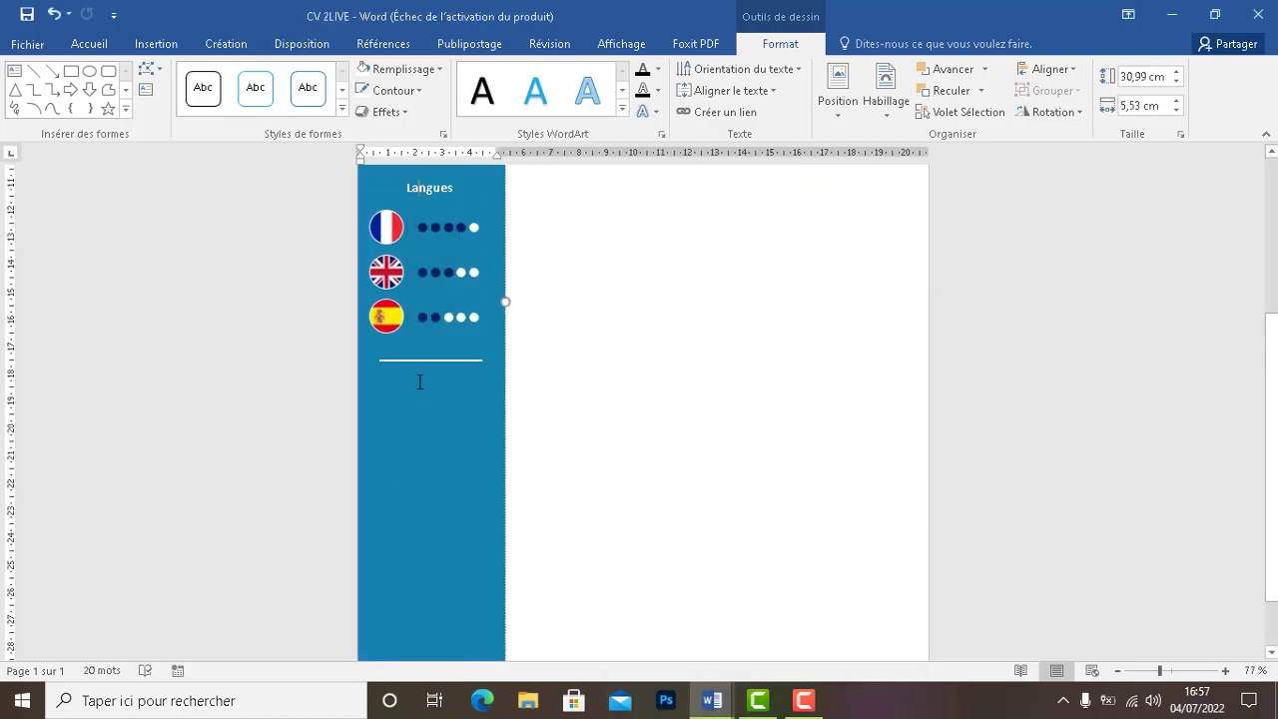
Paste the Compétences list and split the merged heading onto separate lines
{"action": "key", "text": "ctrl+v"}
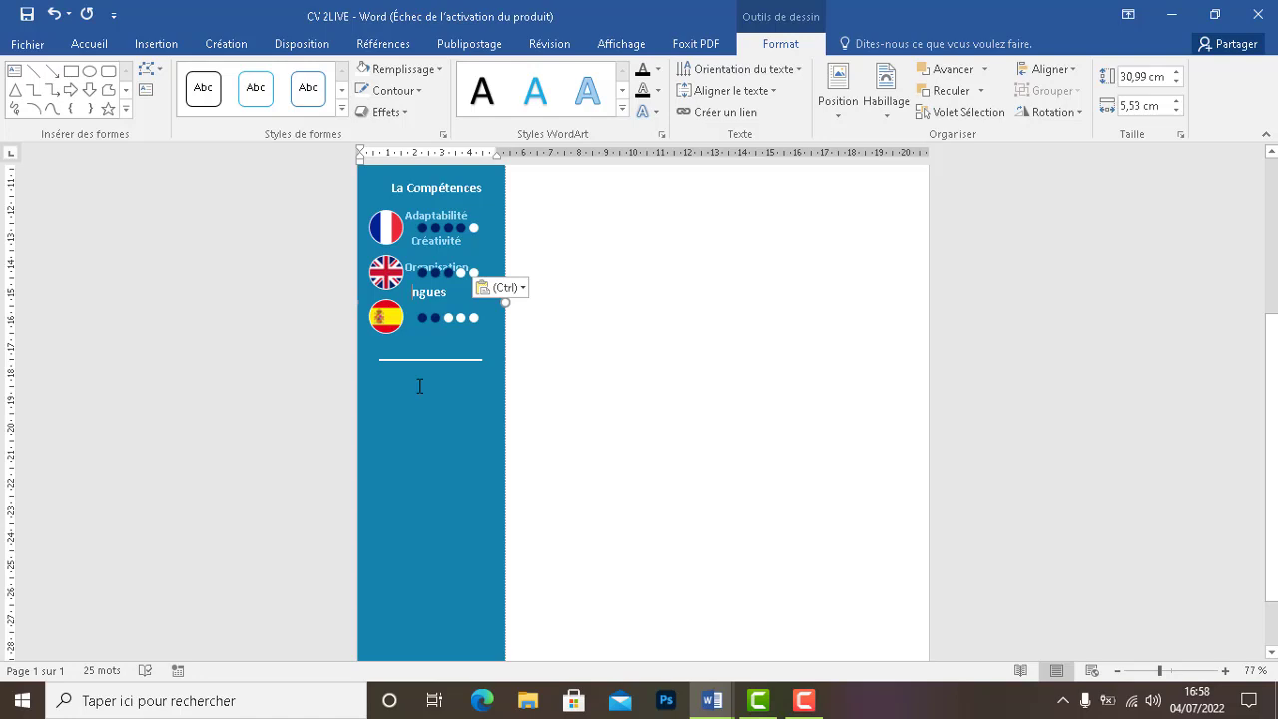
{"action": "scroll", "coordinate": [445, 313], "scroll_direction": "up", "scroll_amount": 3}
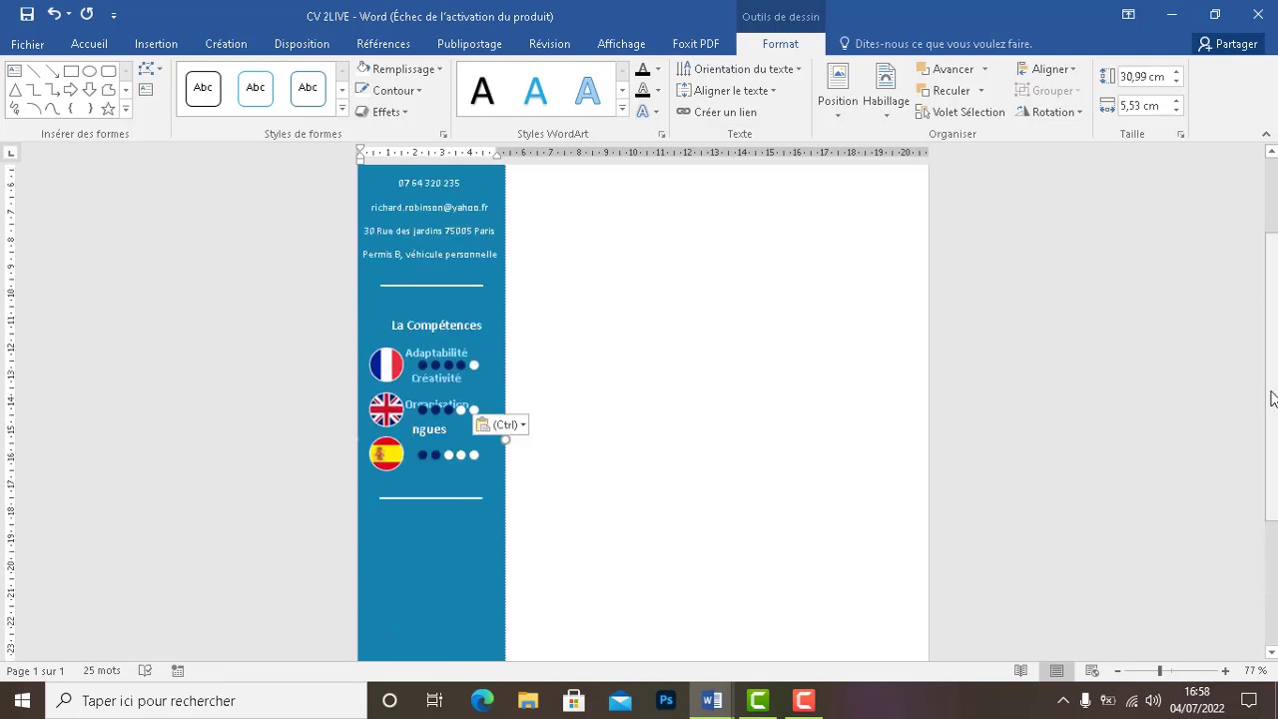
{"action": "left_click", "coordinate": [409, 325]}
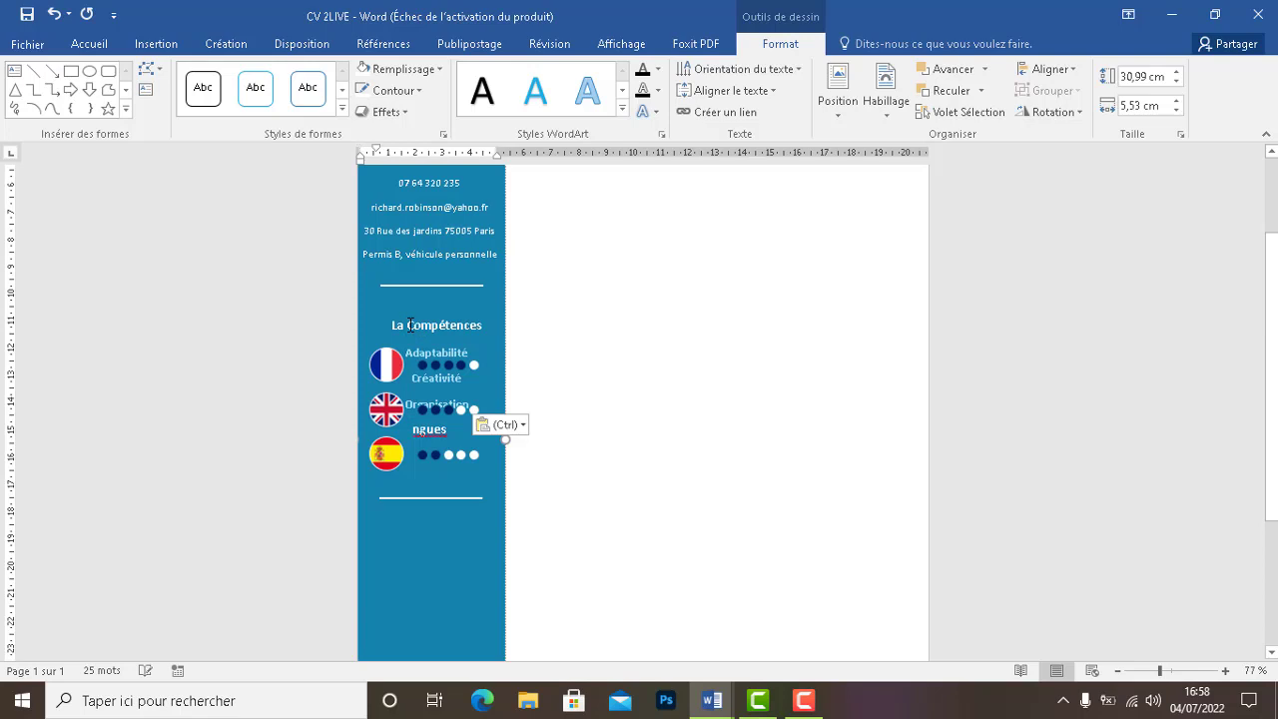
{"action": "key", "text": "Return"}
{"action": "key", "text": "Return"}
{"action": "key", "text": "Return"}
{"action": "key", "text": "Return"}
{"action": "key", "text": "Return"}
{"action": "key", "text": "Return"}
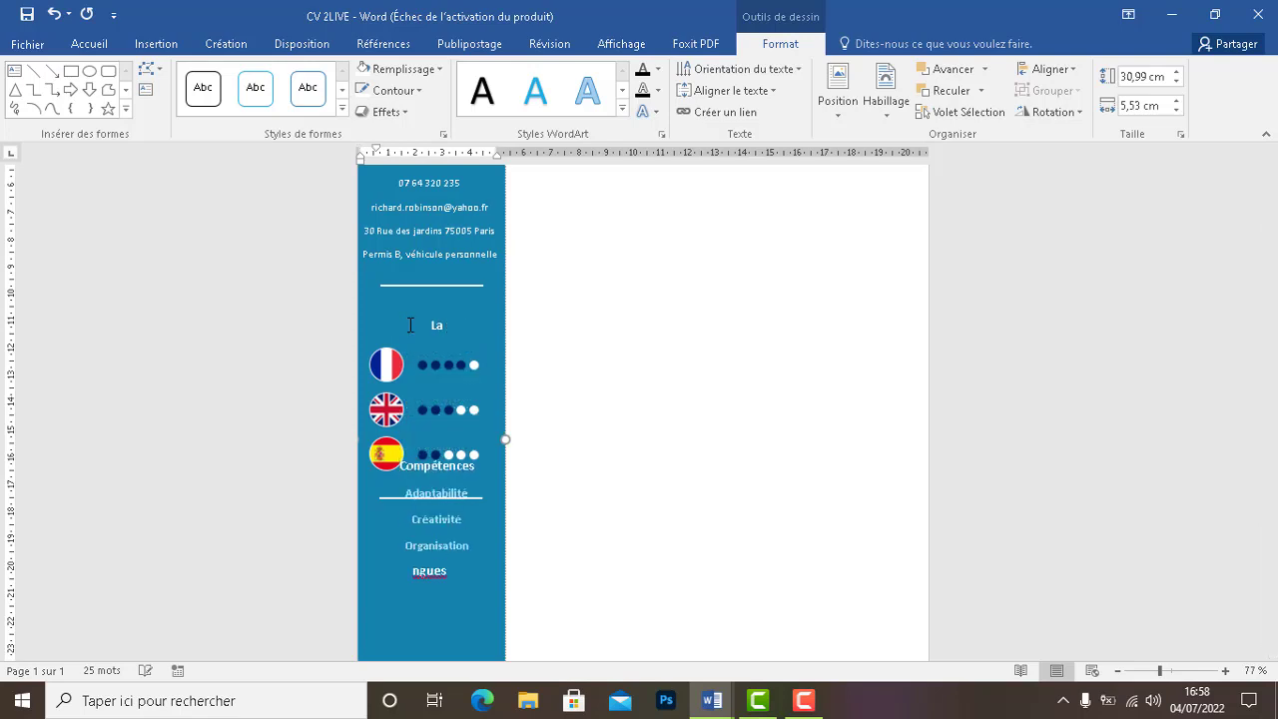
{"action": "key", "text": "Return"}
{"action": "key", "text": "Return"}
{"action": "key", "text": "Return"}
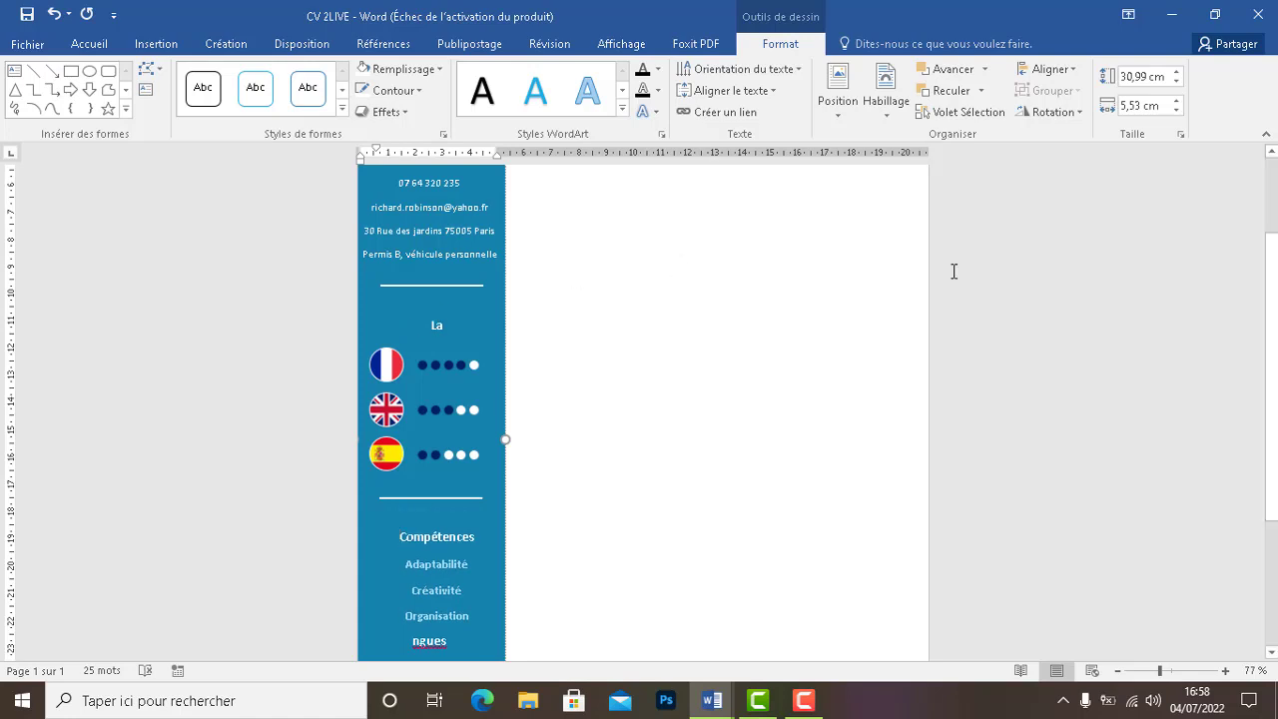
{"action": "scroll", "coordinate": [1268, 400], "scroll_direction": "down", "scroll_amount": 1}
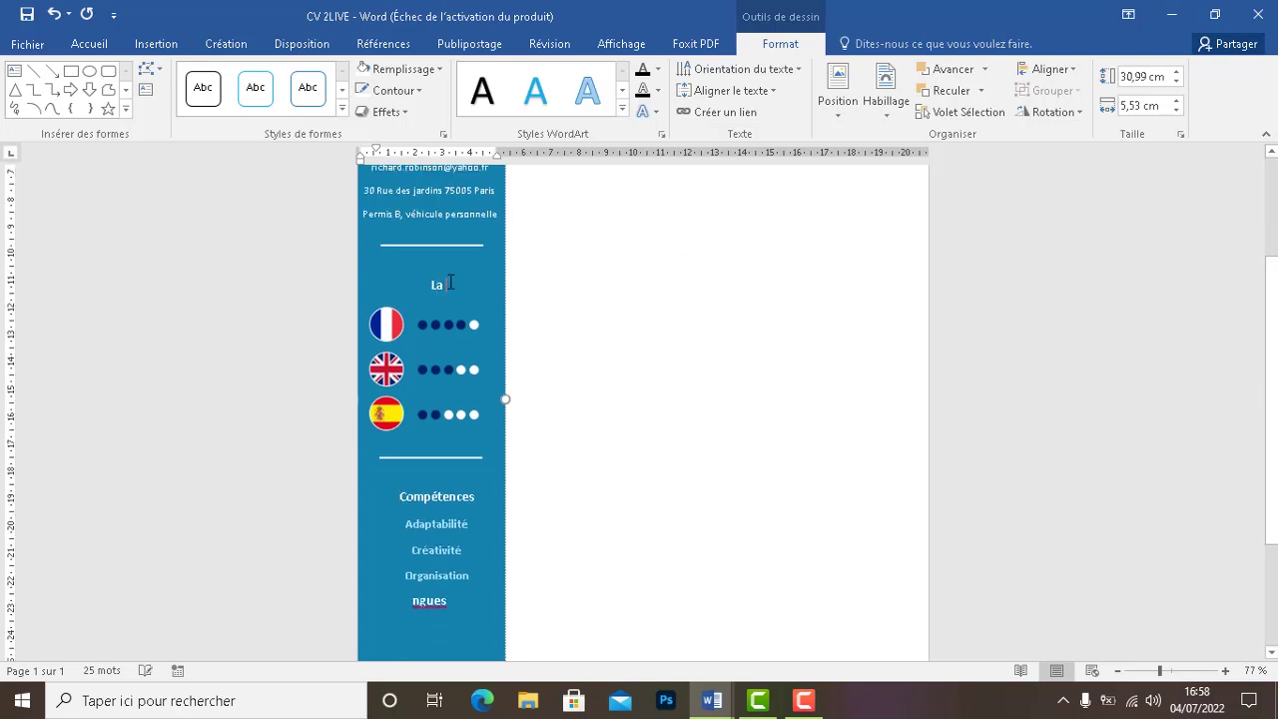
Delete the stray 'ngues' text under Organisation and inspect the line above Langues
{"action": "type", "text": "ngues"}
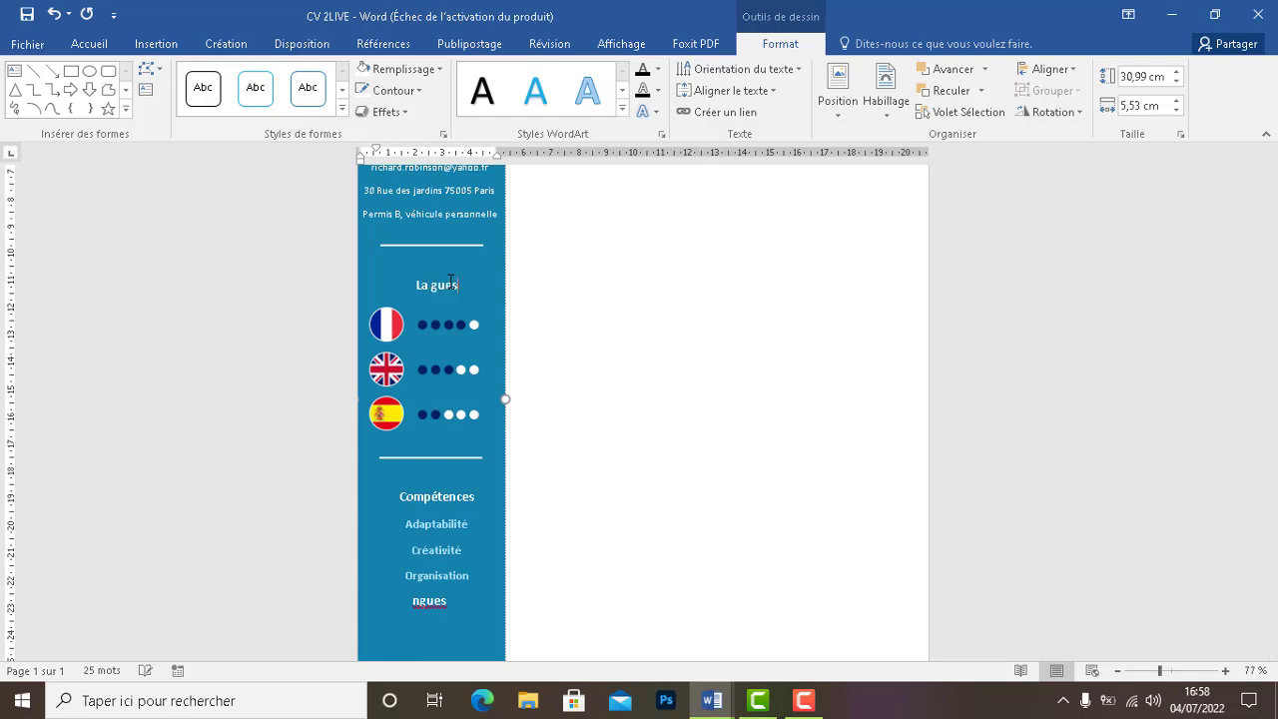
{"action": "key", "text": "BackSpace"}
{"action": "type", "text": "n"}
{"action": "left_click", "coordinate": [448, 600]}
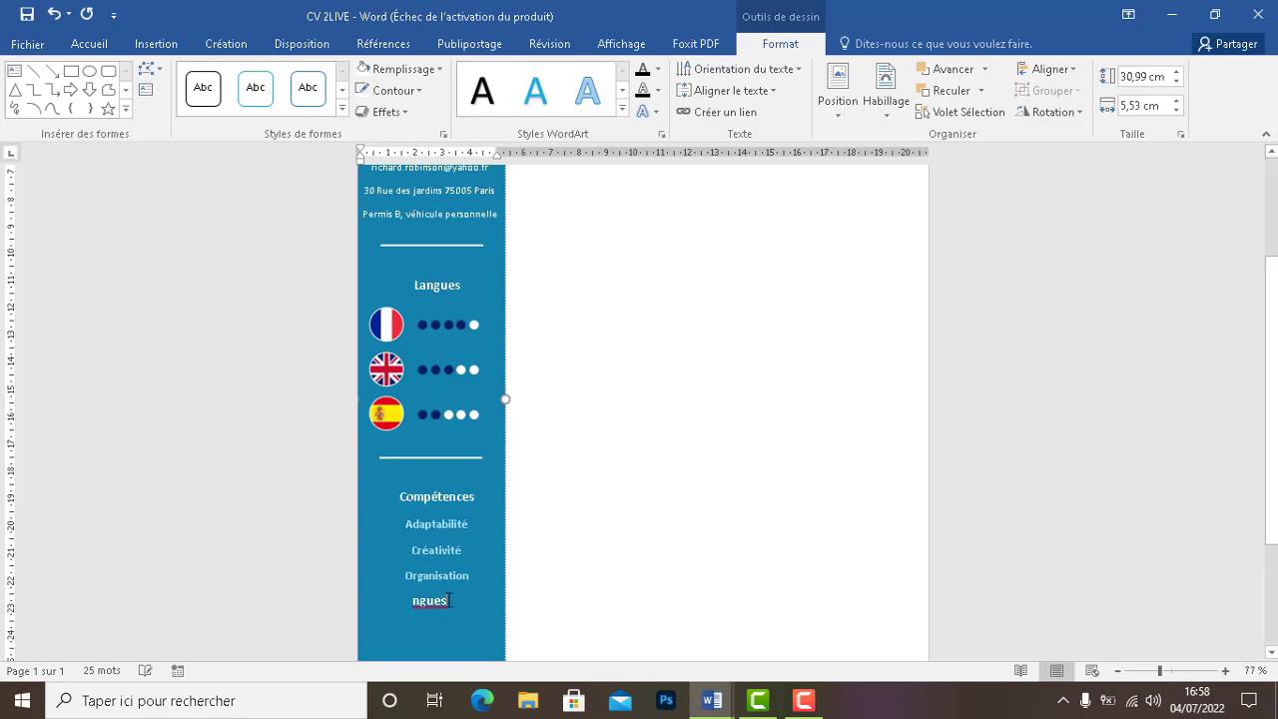
{"action": "key", "text": "BackSpace"}
{"action": "key", "text": "BackSpace"}
{"action": "key", "text": "BackSpace"}
{"action": "key", "text": "BackSpace"}
{"action": "key", "text": "BackSpace"}
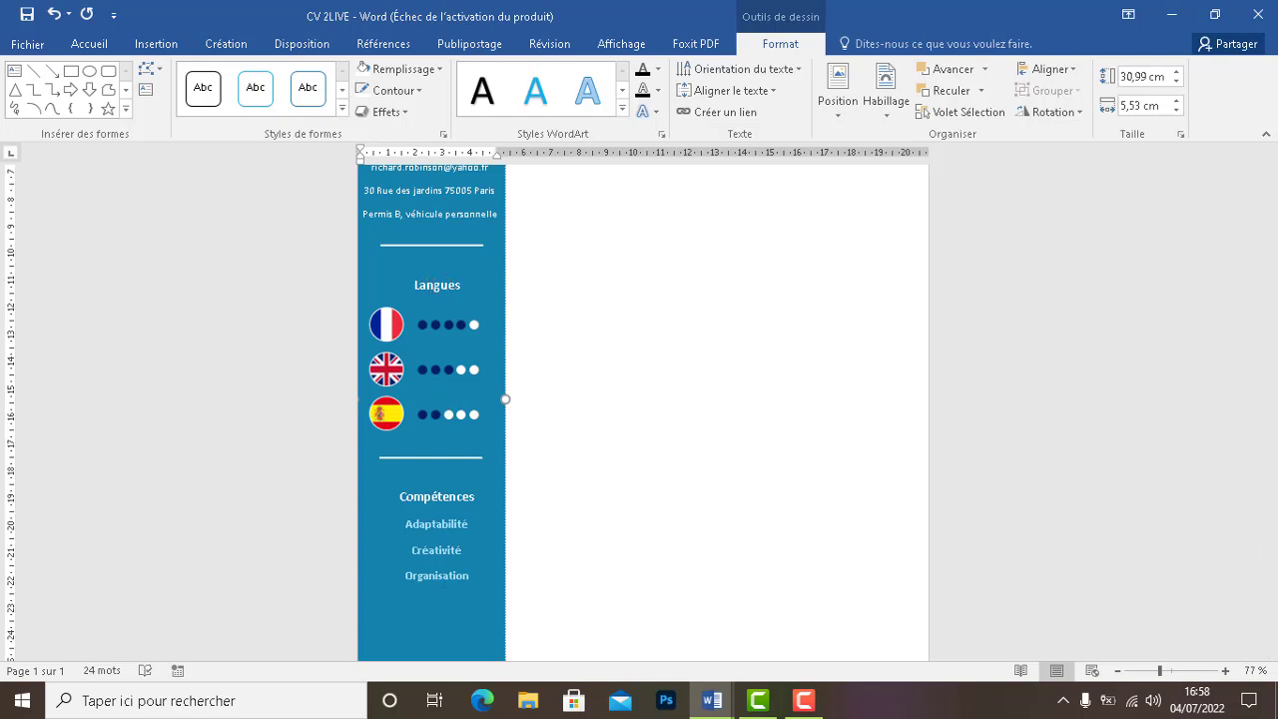
{"action": "scroll", "coordinate": [846, 483], "scroll_direction": "down", "scroll_amount": 1}
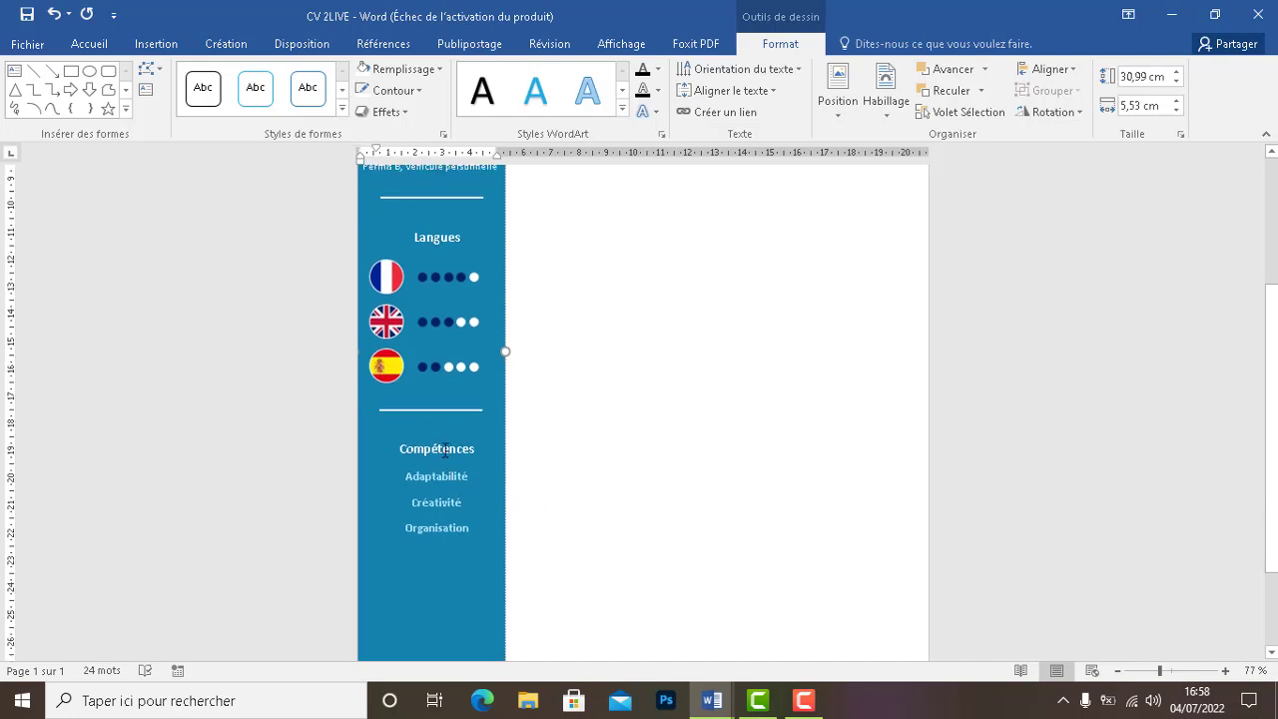
{"action": "left_click", "coordinate": [91, 43]}
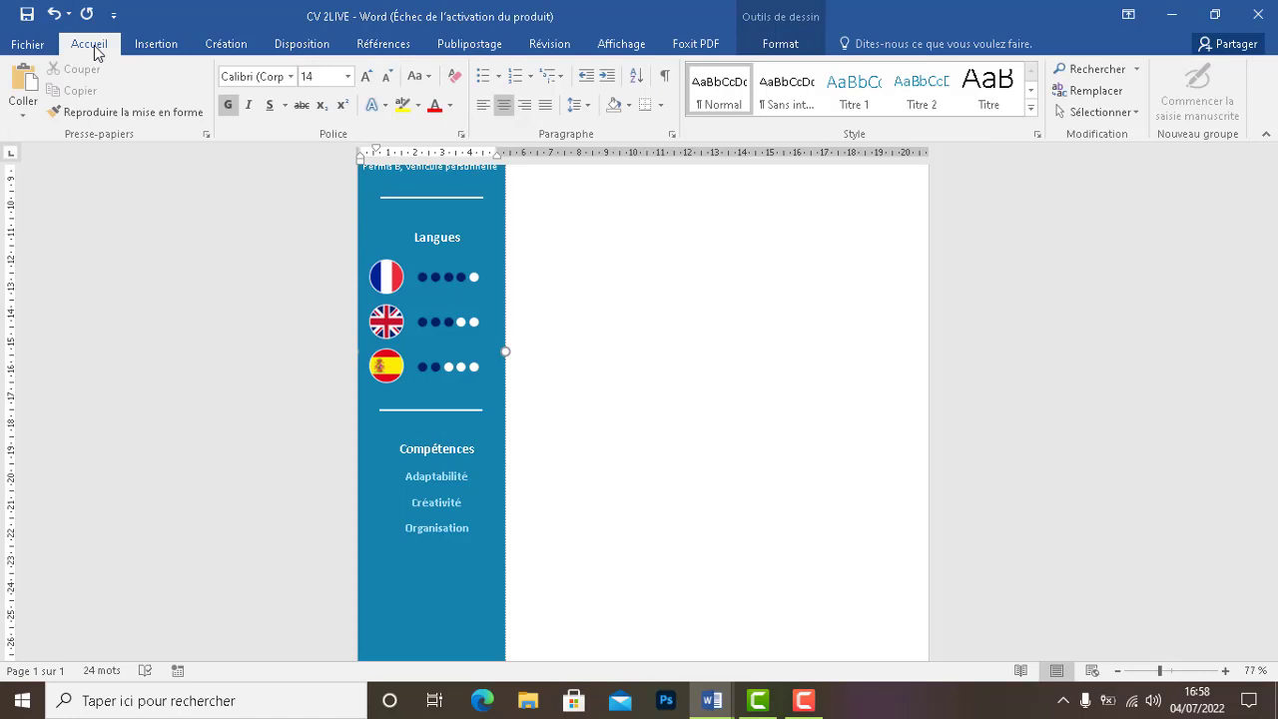
{"action": "double_click", "coordinate": [421, 219]}
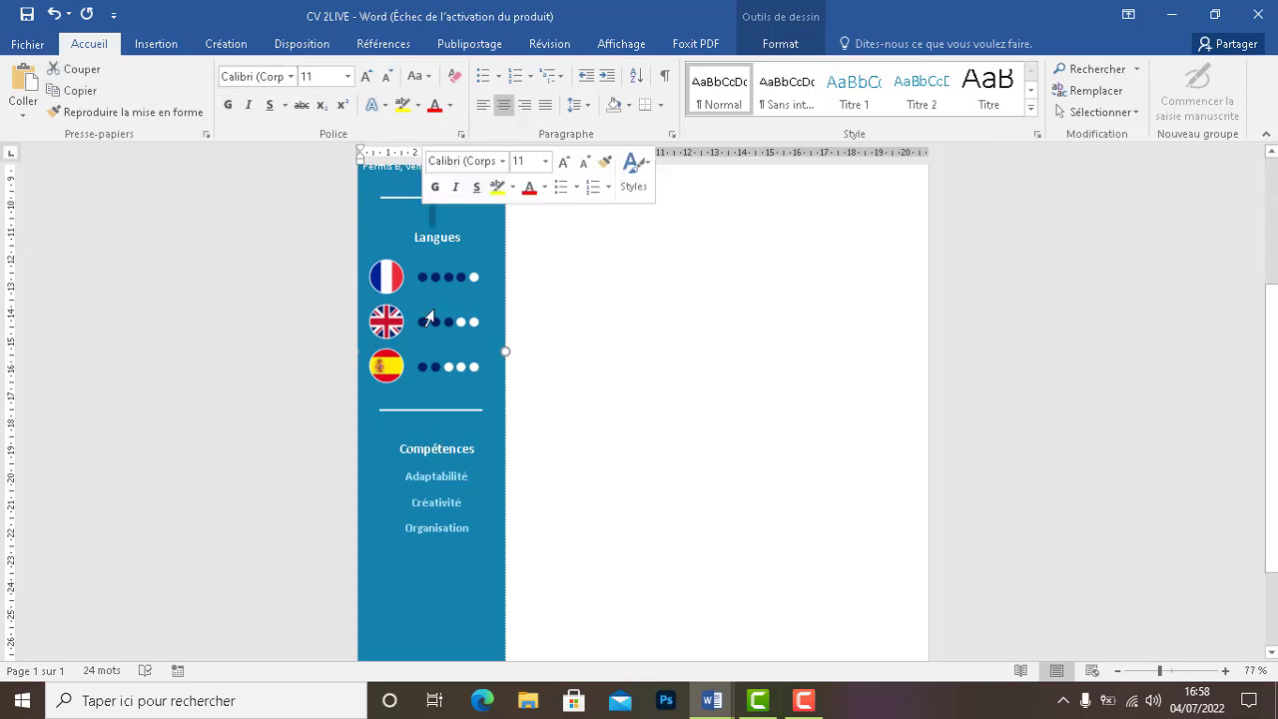
Paste a copy of the divider line below Organisation, then delete the misplaced copy
{"action": "left_click", "coordinate": [446, 474]}
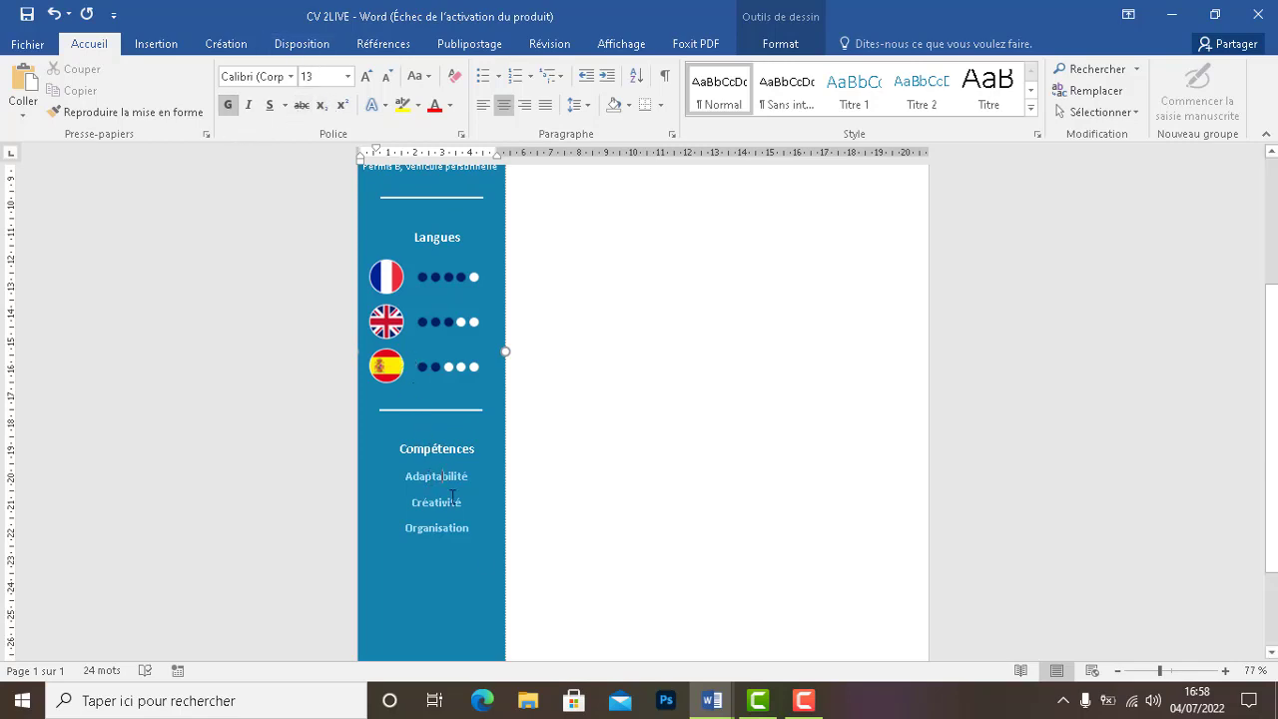
{"action": "left_click", "coordinate": [486, 569]}
{"action": "left_click", "coordinate": [443, 410]}
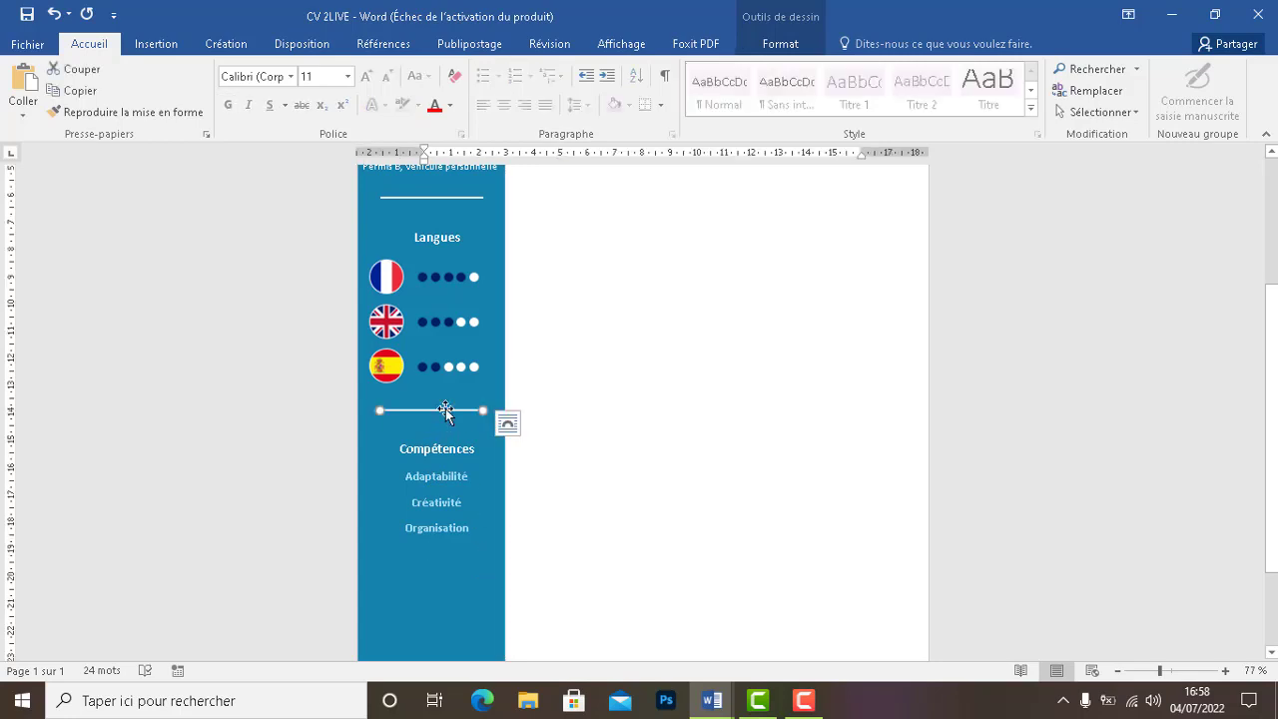
{"action": "double_click", "coordinate": [422, 577]}
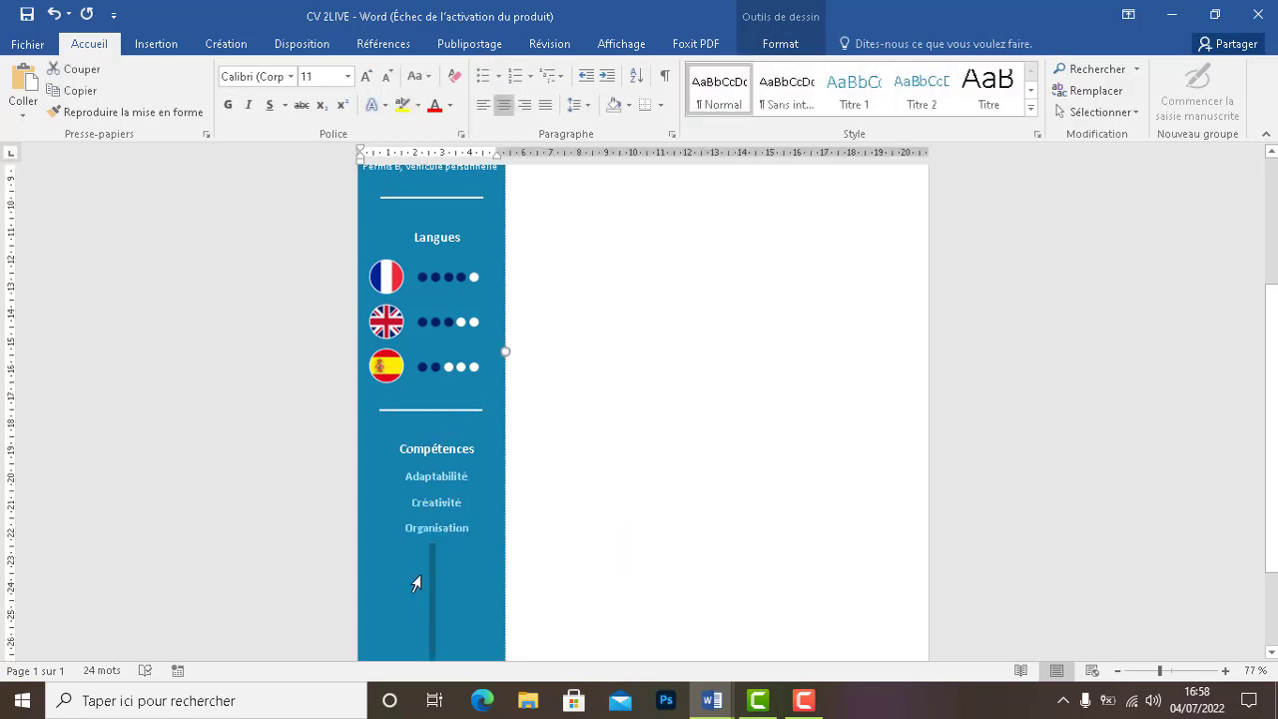
{"action": "key", "text": "ctrl+v"}
{"action": "left_click", "coordinate": [630, 550]}
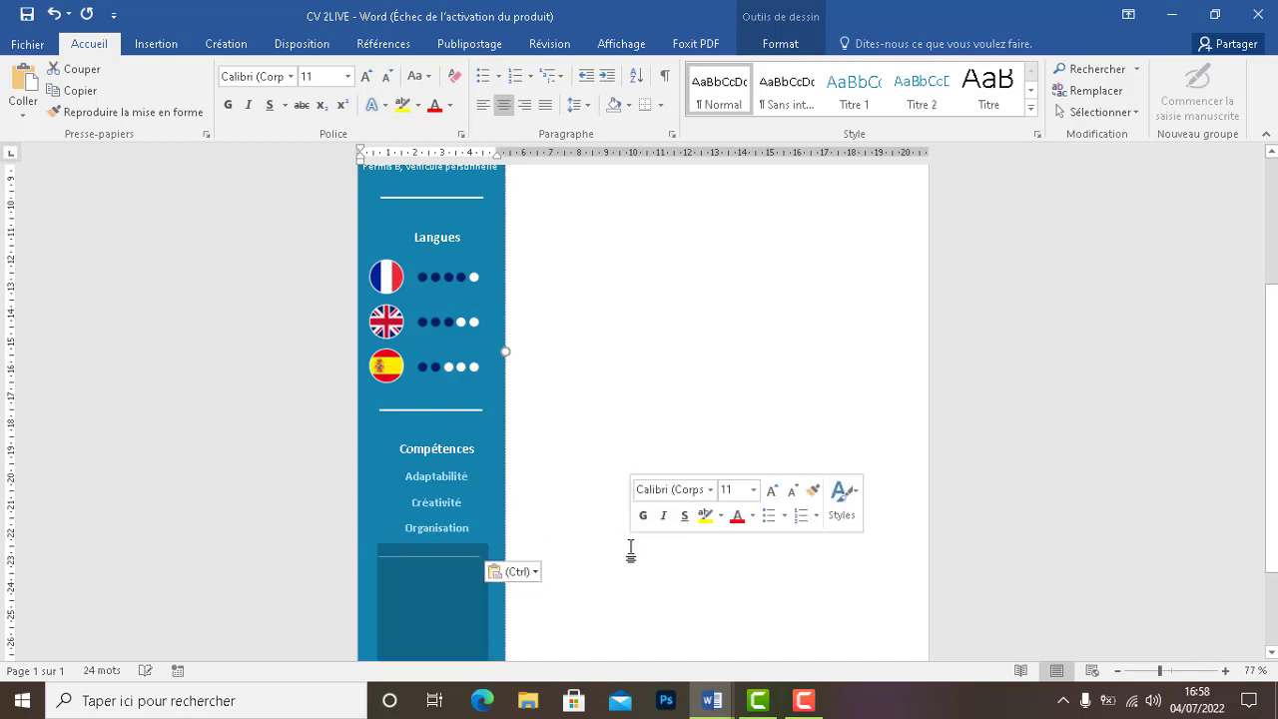
{"action": "left_click", "coordinate": [459, 558]}
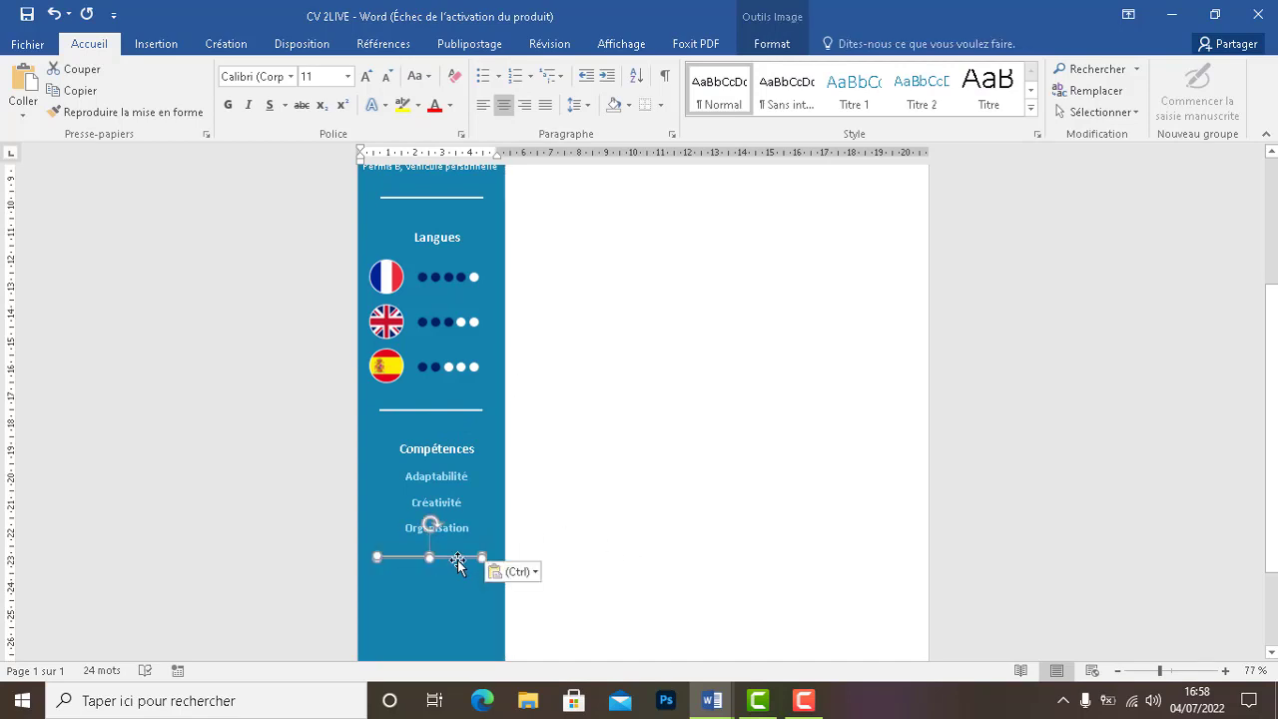
{"action": "key", "text": "Delete"}
Duplicate the divider above Compétences and nudge the copy just below Organisation
{"action": "left_click", "coordinate": [417, 410]}
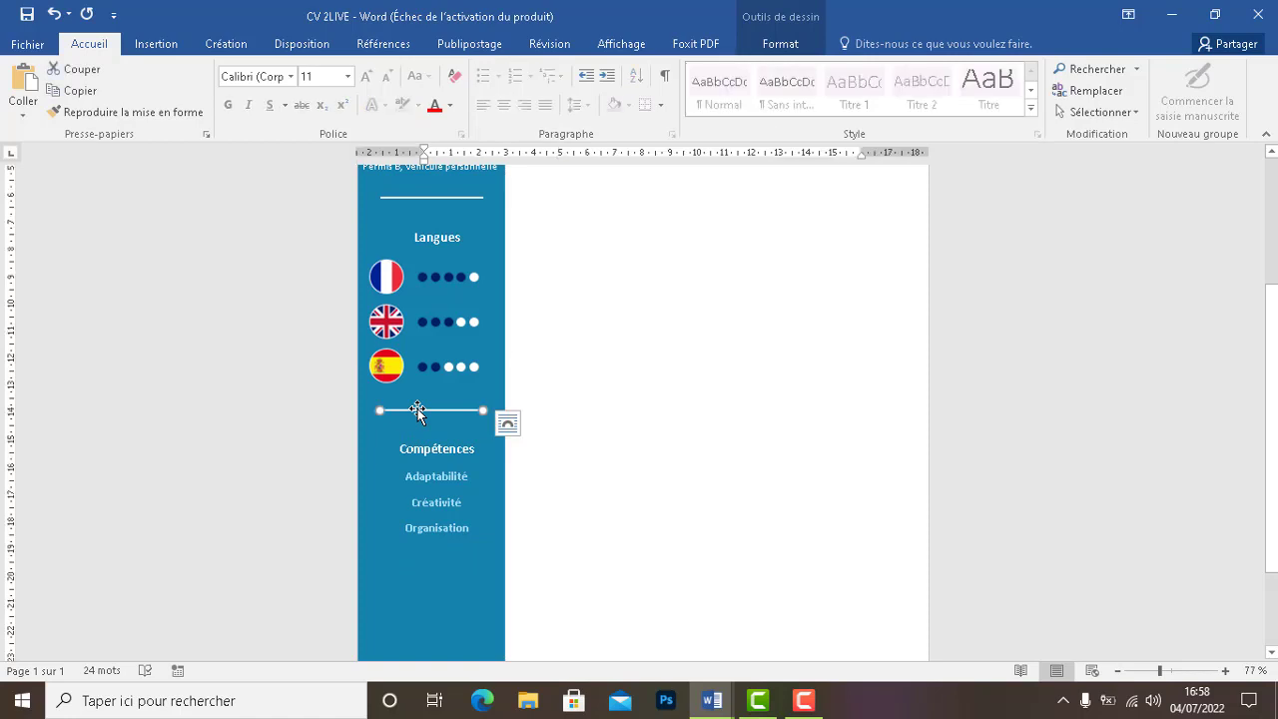
{"action": "key", "text": "ctrl+v"}
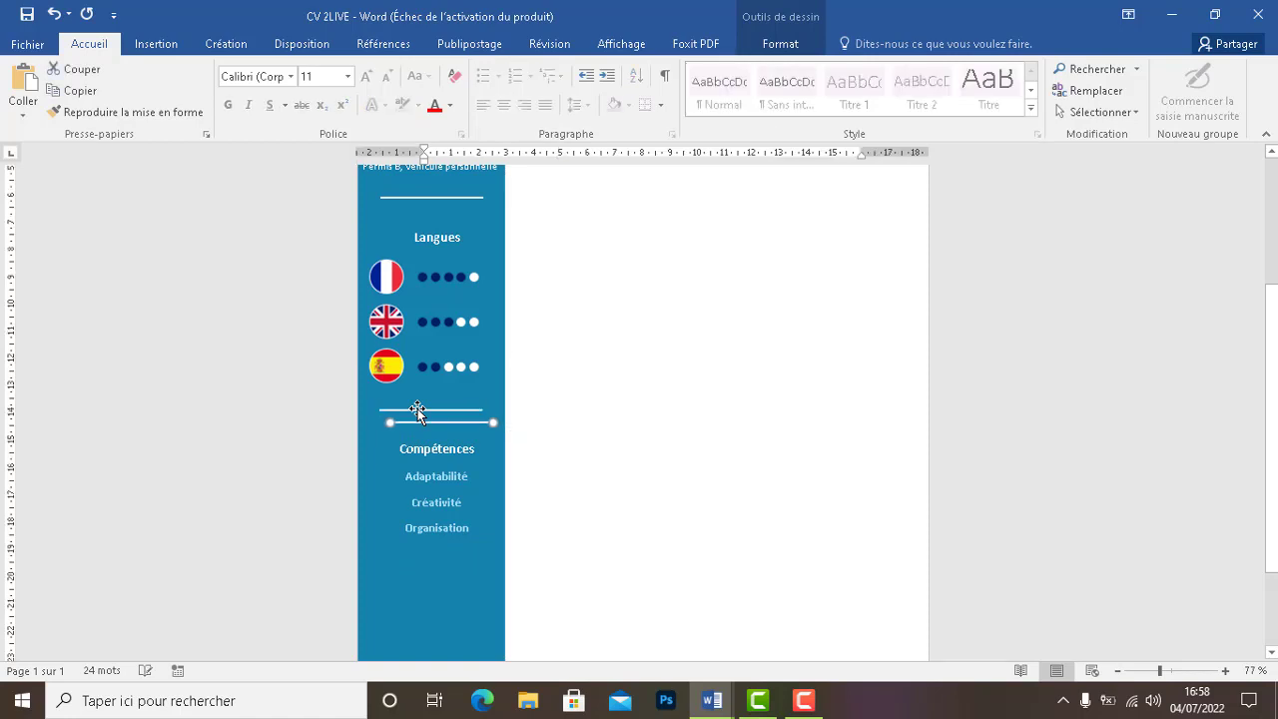
{"action": "key", "text": "Left"}
{"action": "key", "text": "Left"}
{"action": "key", "text": "Left"}
{"action": "key", "text": "Left"}
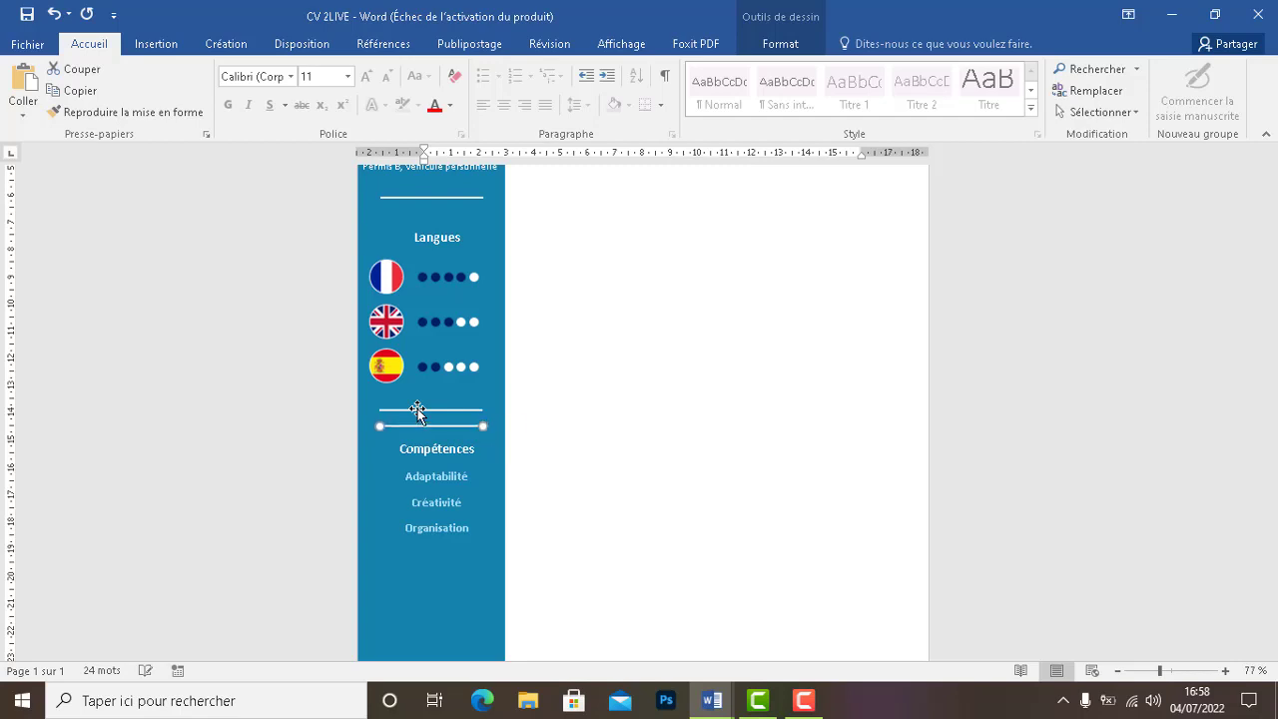
{"action": "key", "text": "Down"}
{"action": "key", "text": "Down"}
{"action": "key", "text": "Down"}
{"action": "key", "text": "Down"}
{"action": "key", "text": "Down"}
{"action": "key", "text": "Down"}
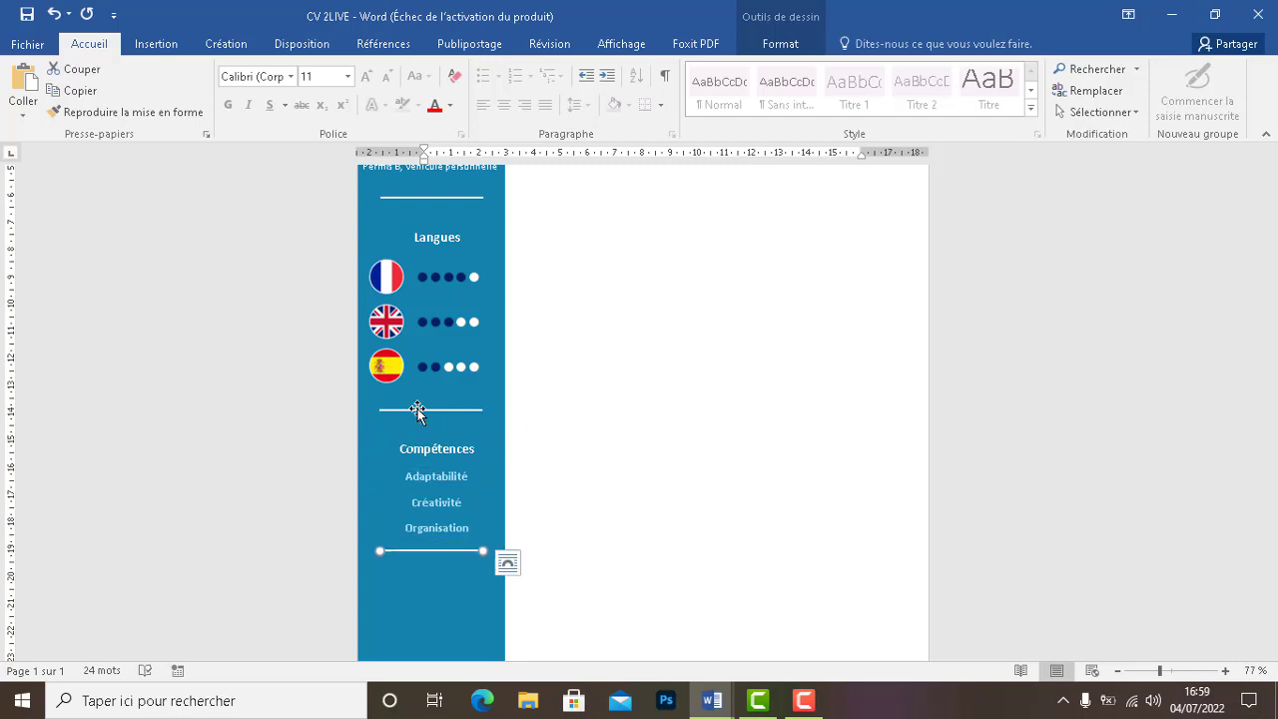
{"action": "key", "text": "Down"}
{"action": "key", "text": "Down"}
{"action": "key", "text": "Down"}
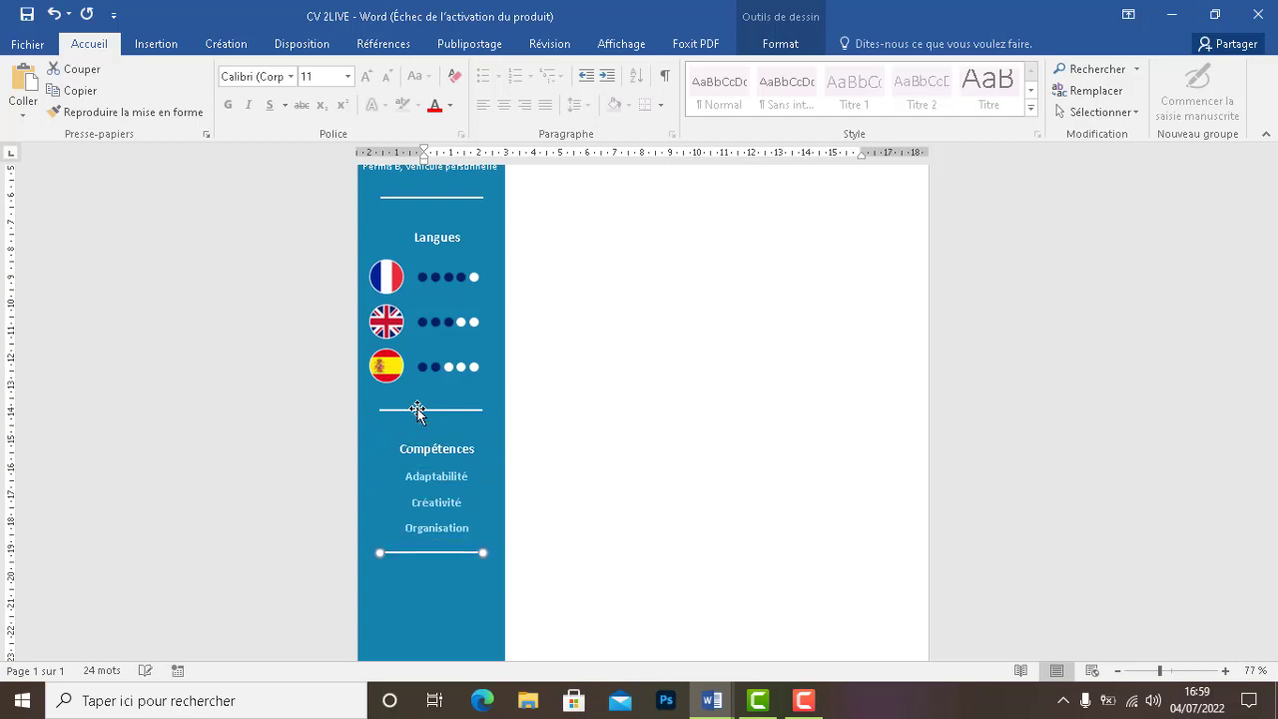
{"action": "scroll", "coordinate": [643, 400], "scroll_direction": "down", "scroll_amount": 2}
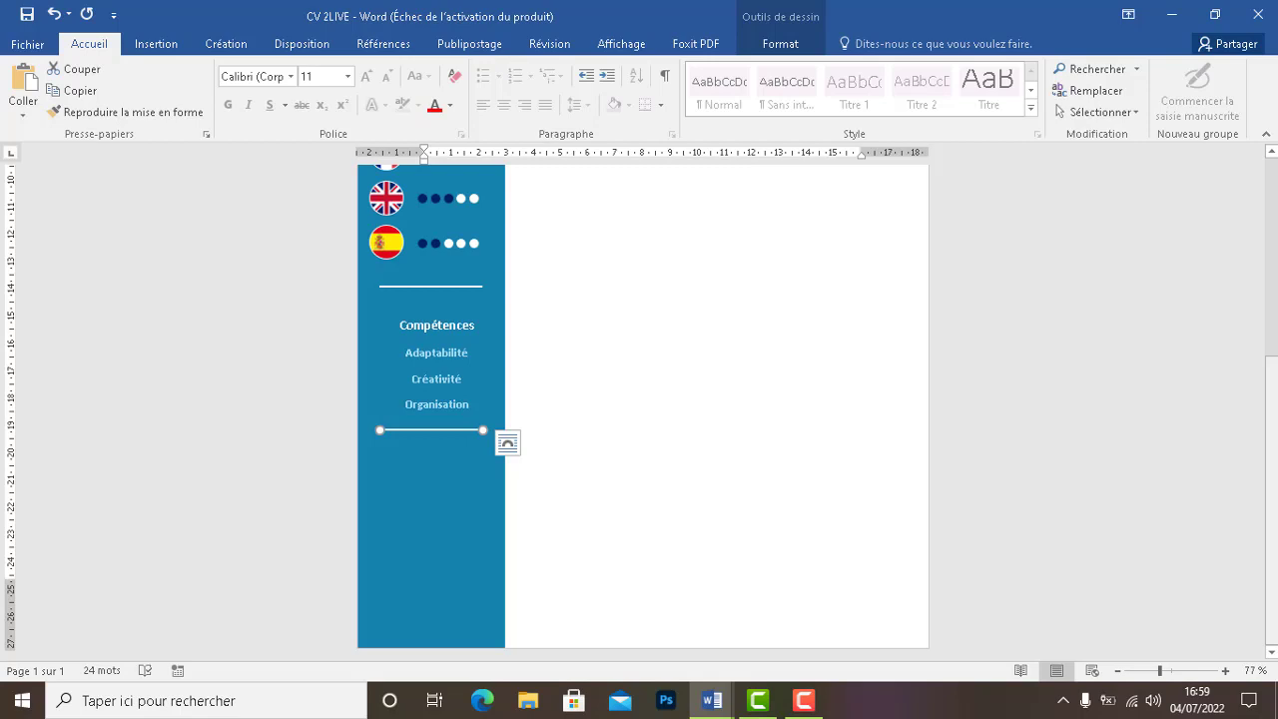
{"action": "left_click", "coordinate": [440, 466]}
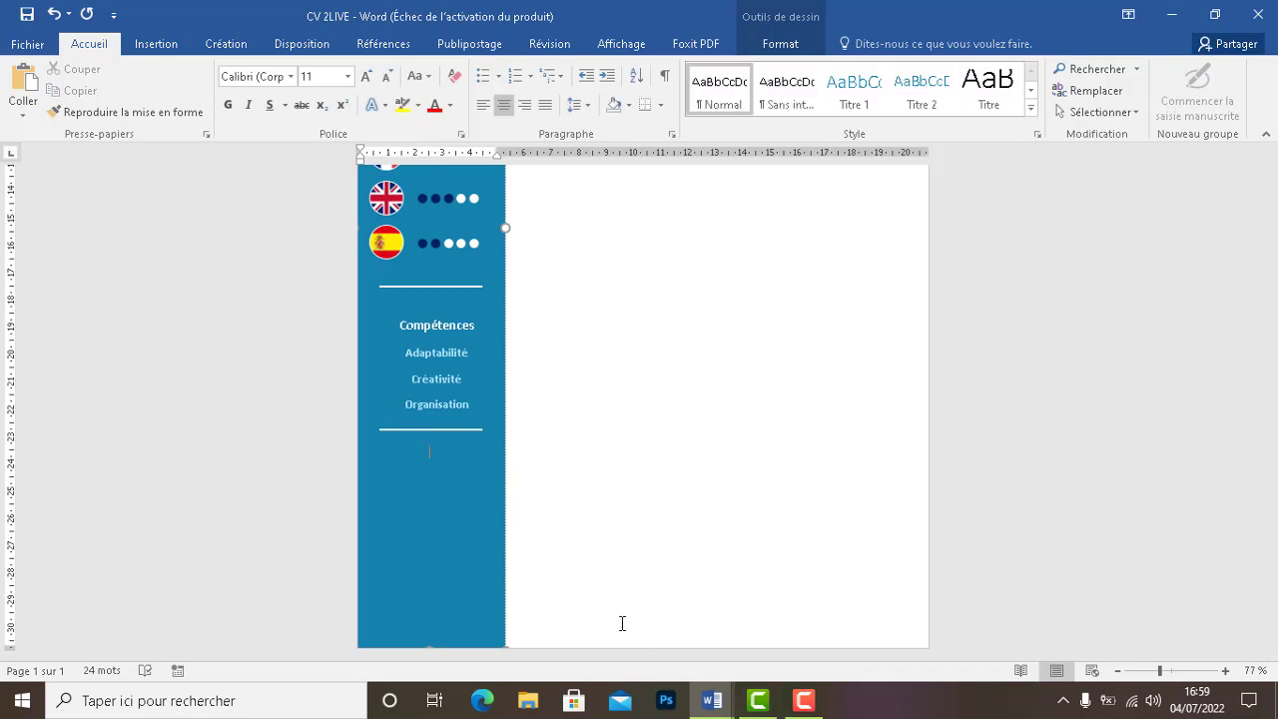
Keep the empty line above Compétences and place the cursor below the new divider
{"action": "left_click", "coordinate": [387, 306]}
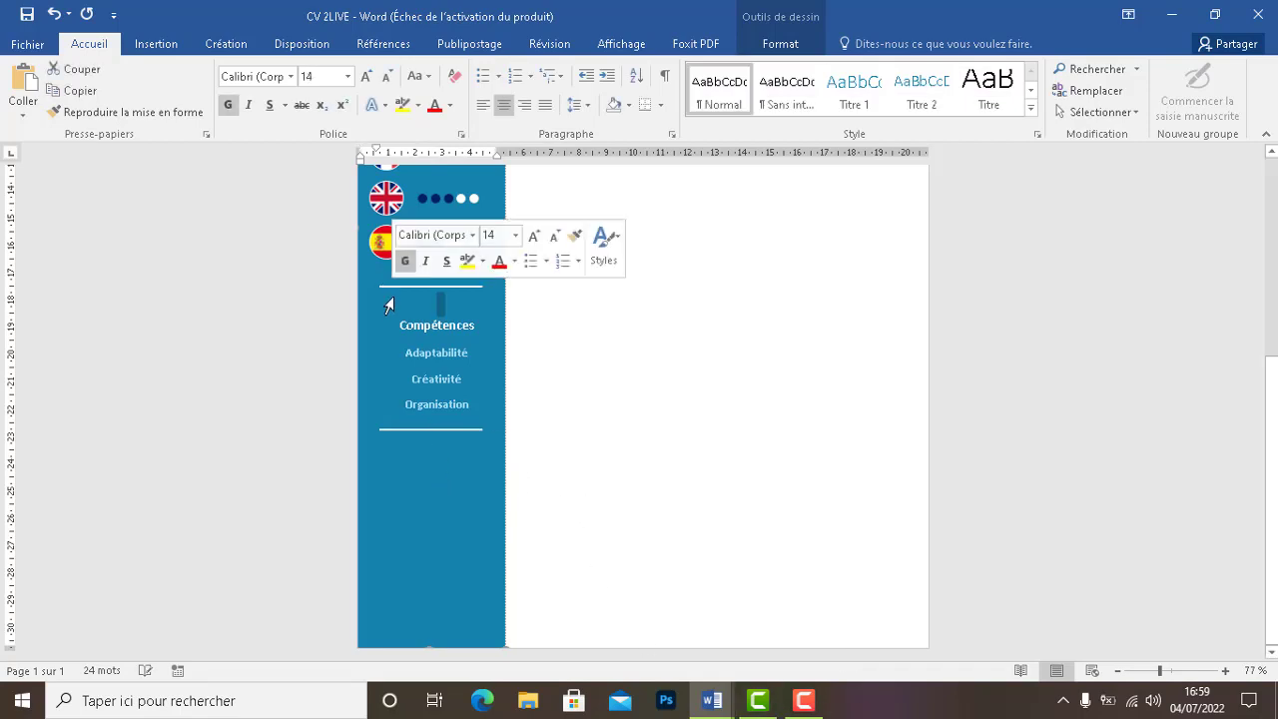
{"action": "key", "text": "Delete"}
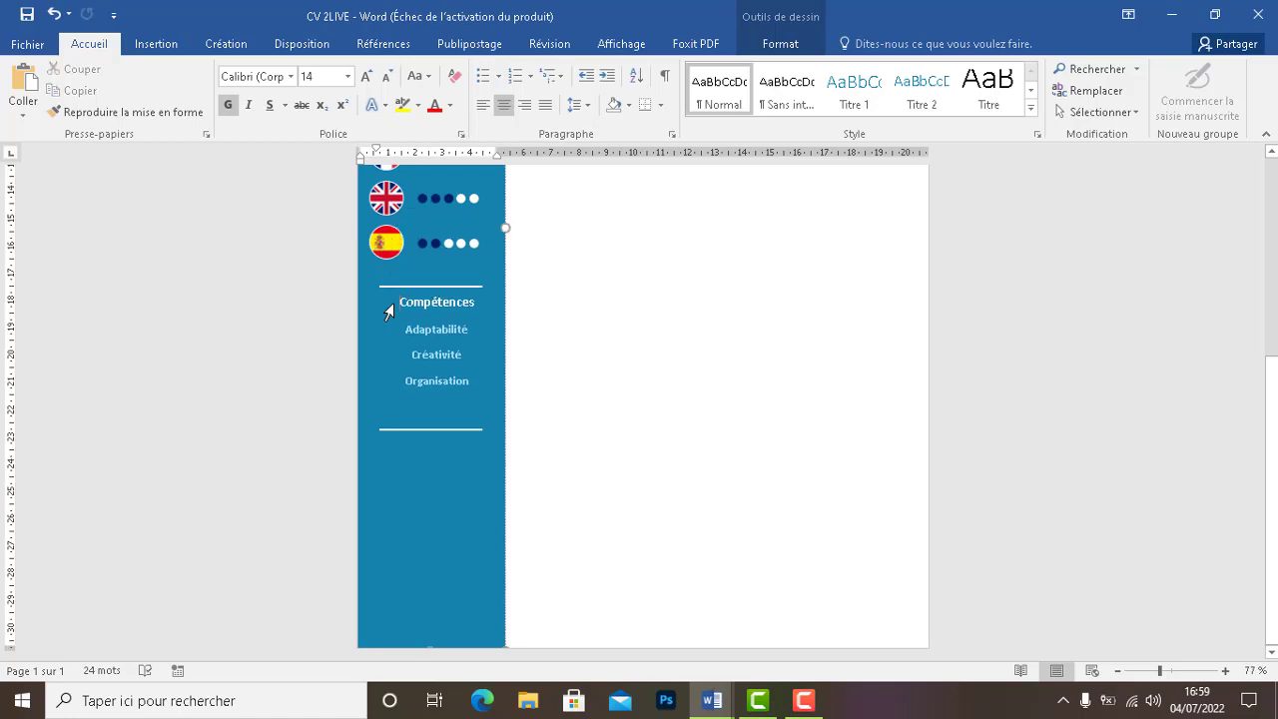
{"action": "key", "text": "ctrl+z"}
{"action": "left_click", "coordinate": [435, 476]}
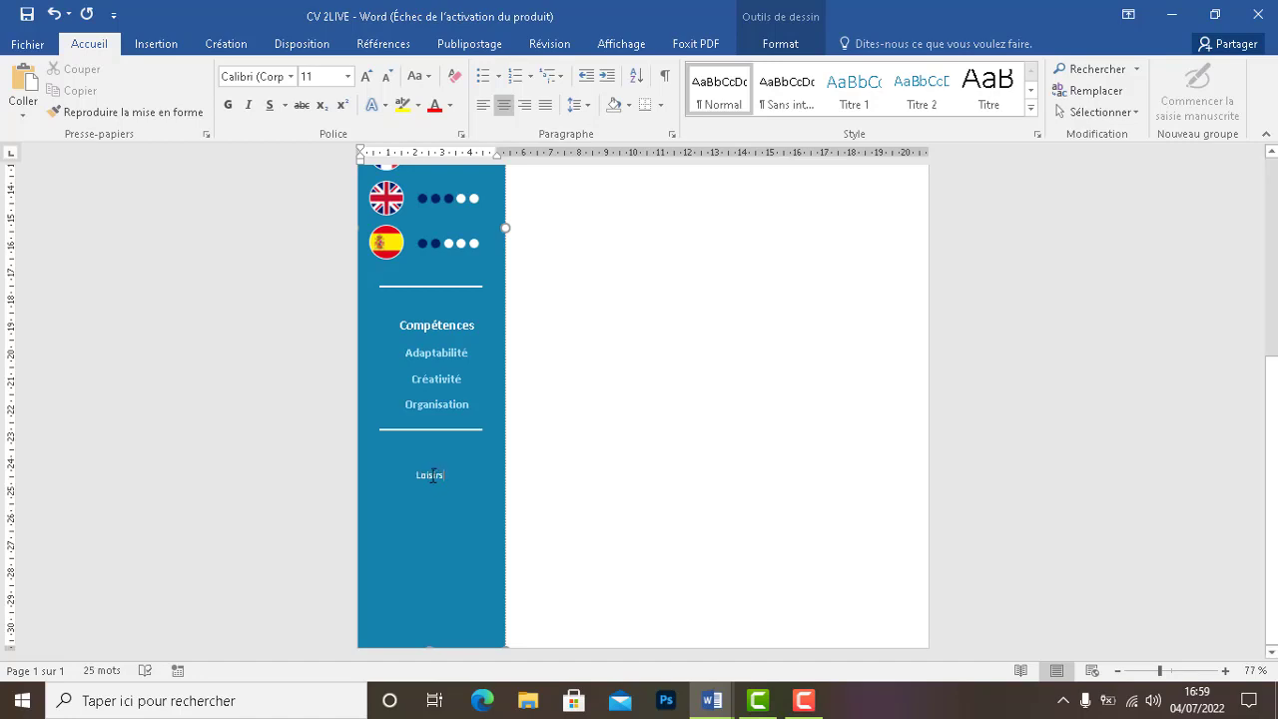
Make the Loisirs heading bold at font size 14
{"action": "double_click", "coordinate": [435, 475]}
{"action": "left_click", "coordinate": [228, 105]}
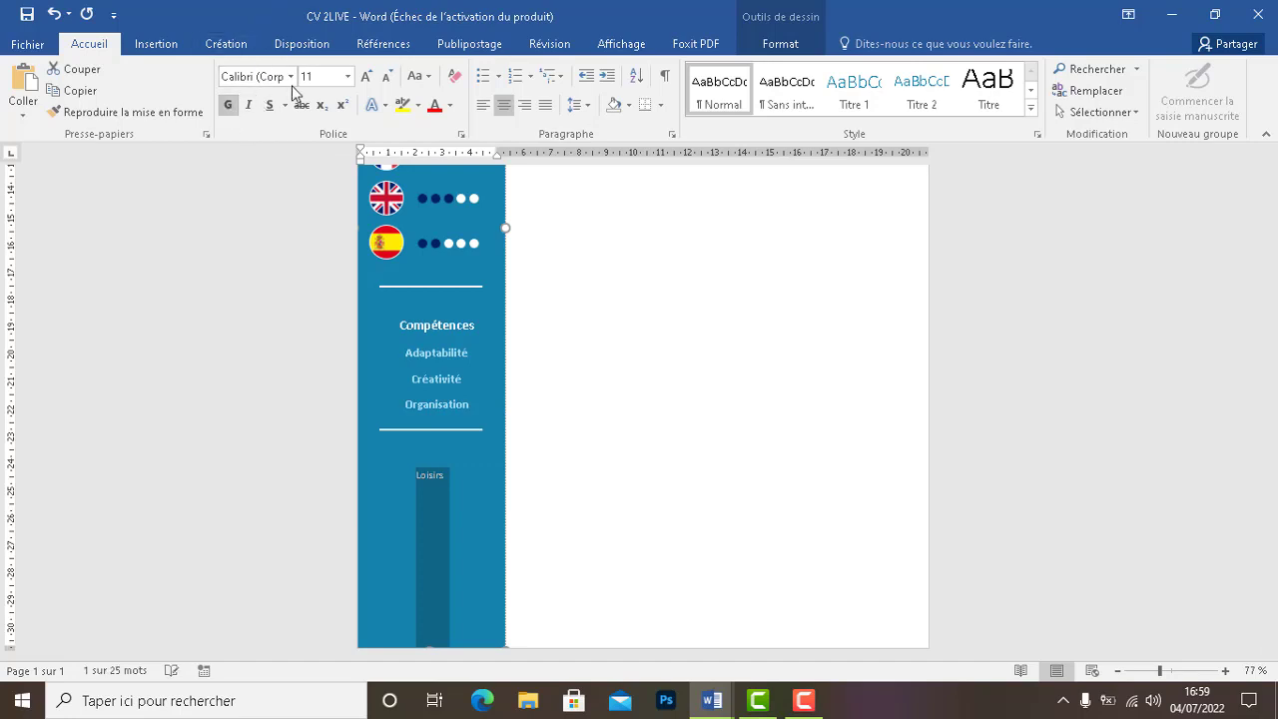
{"action": "left_click", "coordinate": [330, 80]}
{"action": "type", "text": "14"}
{"action": "key", "text": "Return"}
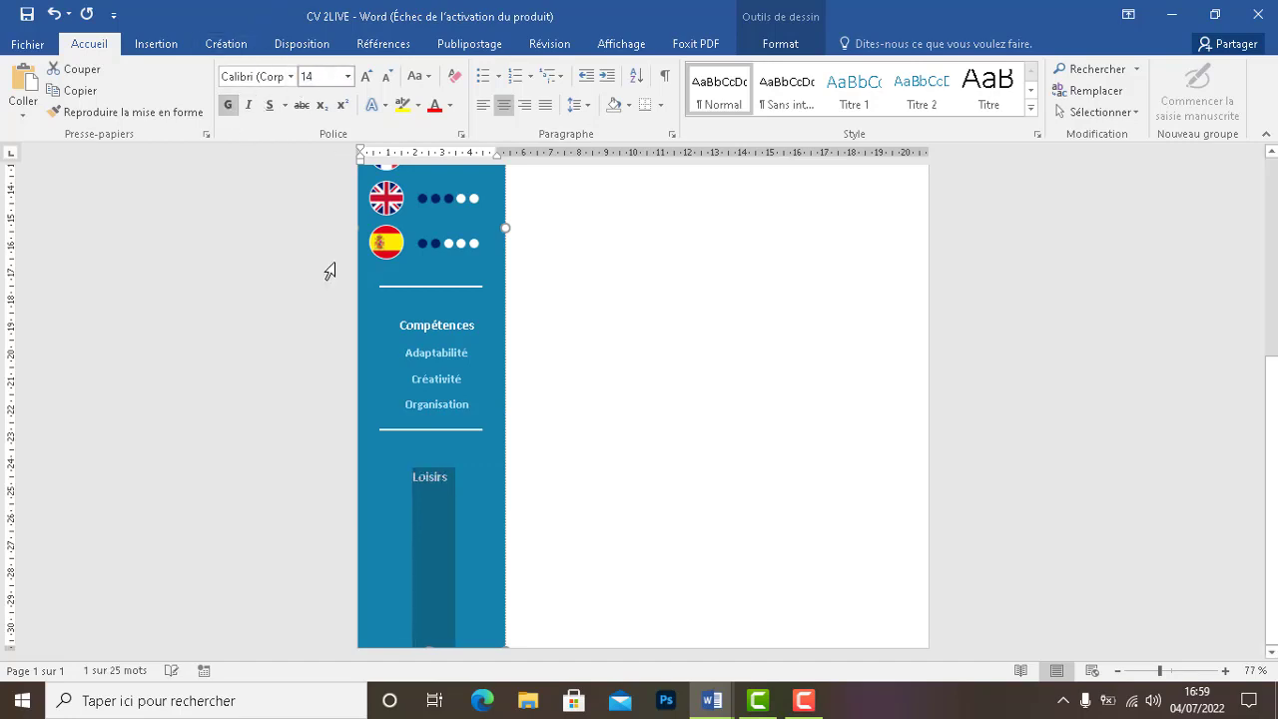
{"action": "left_click", "coordinate": [486, 500]}
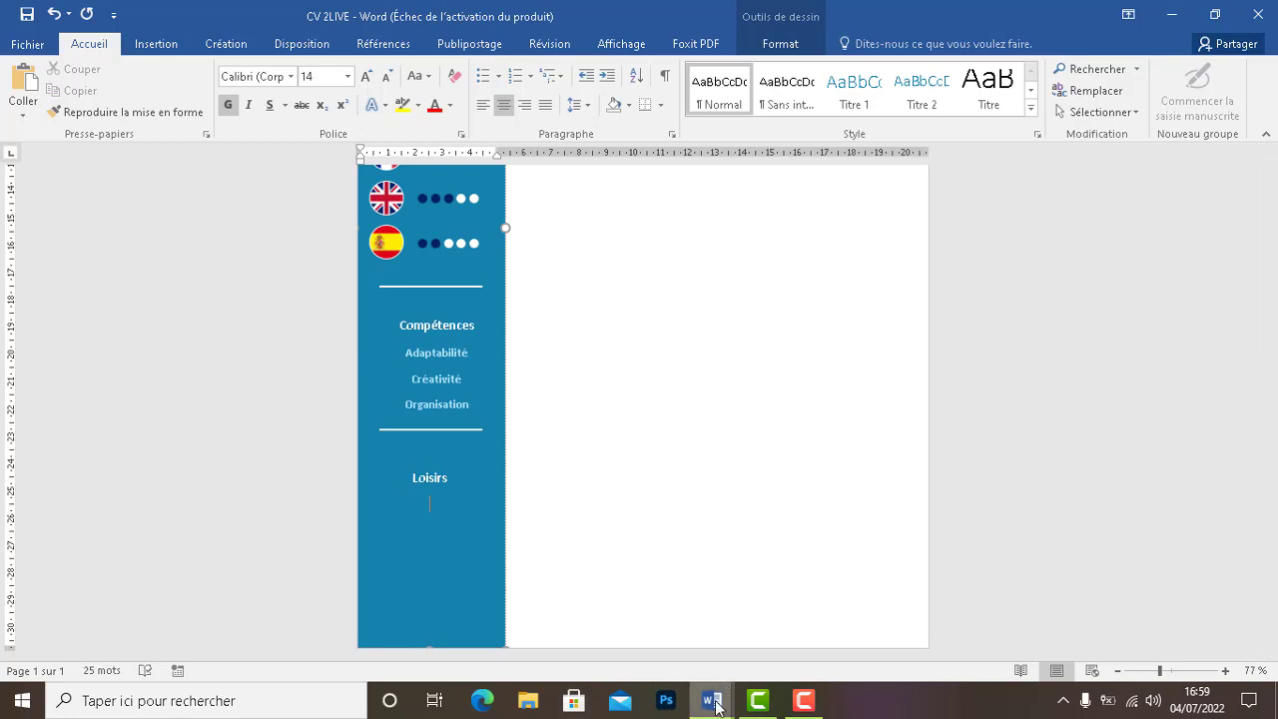
{"action": "mouse_move", "coordinate": [721, 697]}
{"action": "left_click", "coordinate": [817, 630]}
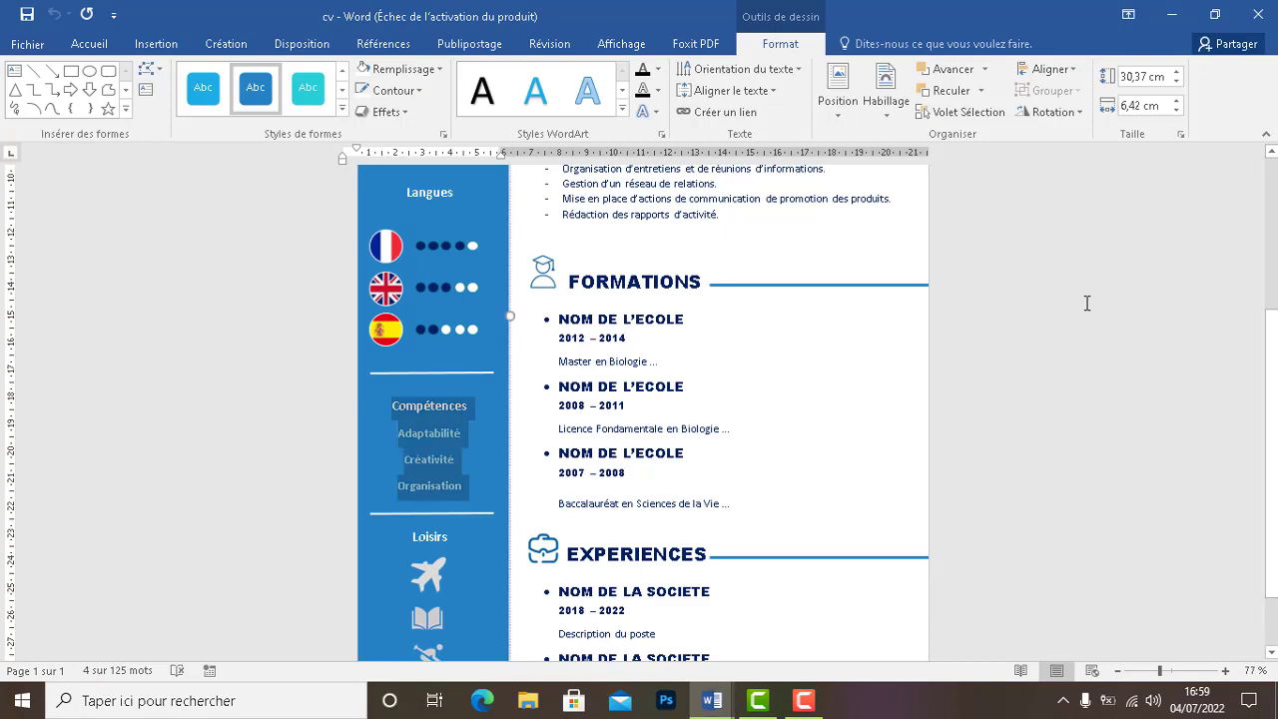
{"action": "scroll", "coordinate": [1274, 400], "scroll_direction": "down", "scroll_amount": 2}
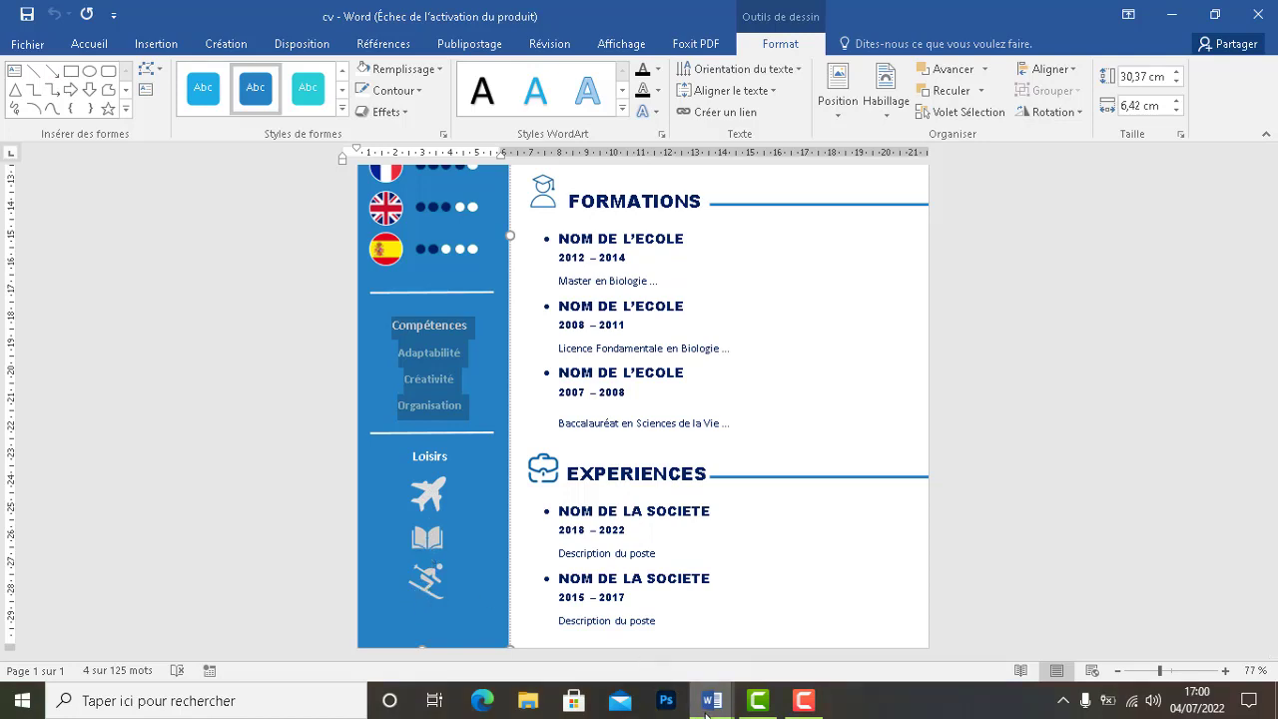
{"action": "left_click", "coordinate": [1189, 10]}
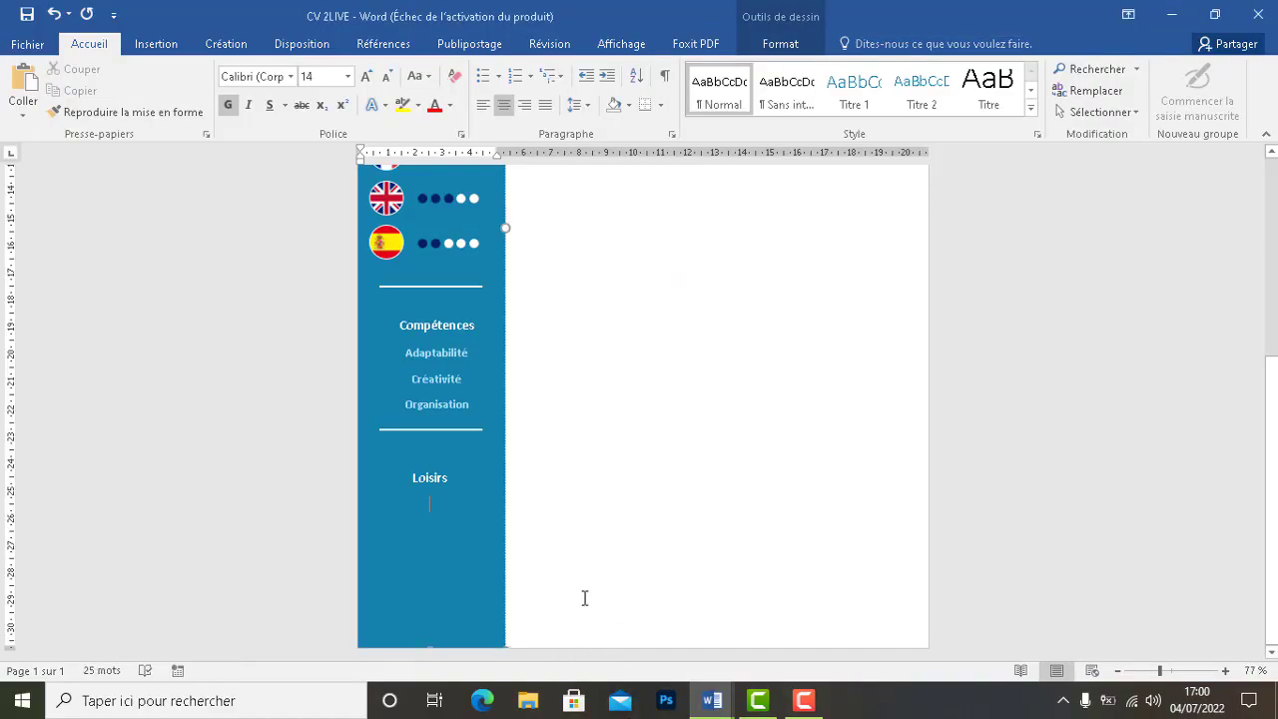
{"action": "left_click", "coordinate": [484, 702]}
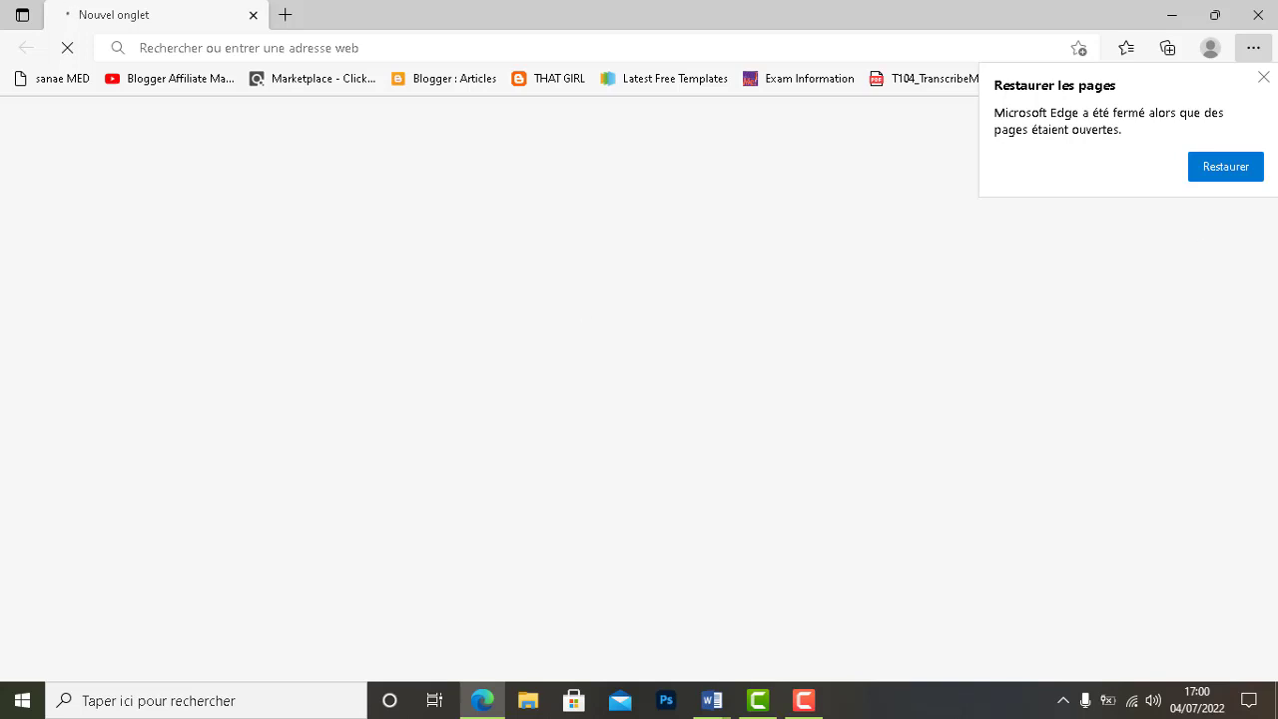
Visit icon-icons.com and its registration page in Edge, then close the browser
{"action": "left_click", "coordinate": [1263, 81]}
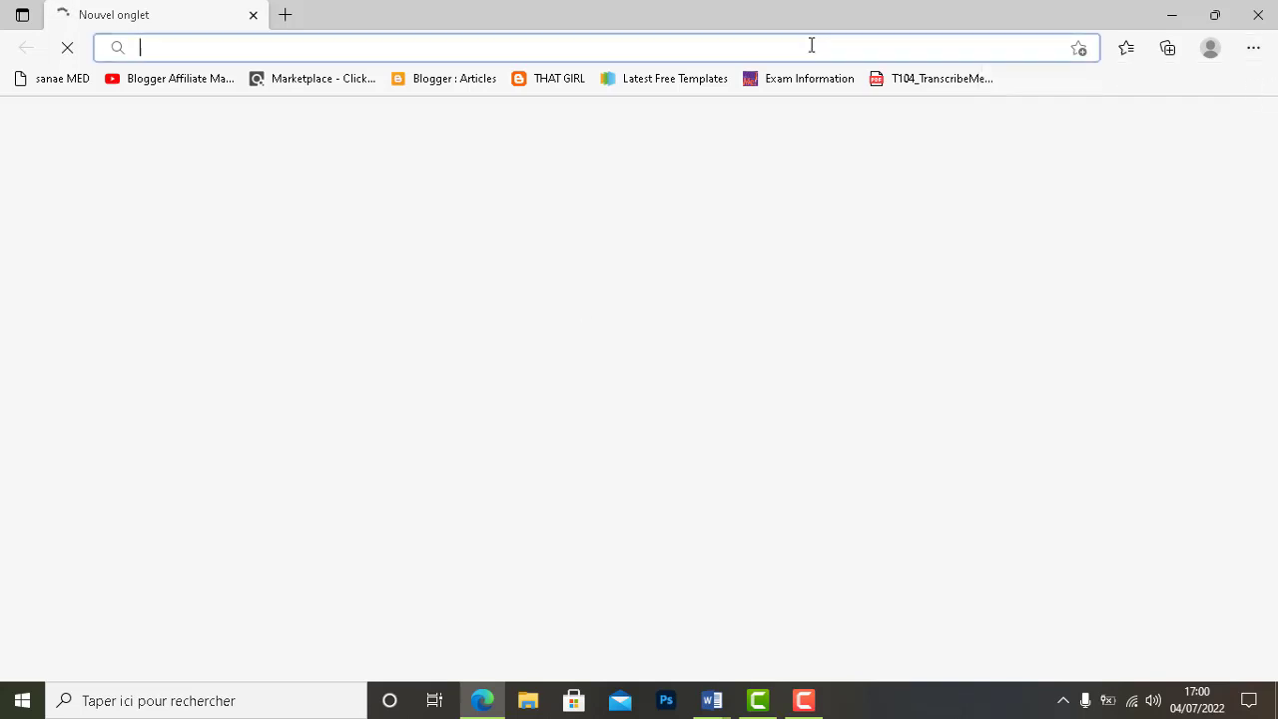
{"action": "type", "text": "o"}
{"action": "key", "text": "BackSpace"}
{"action": "type", "text": "i "}
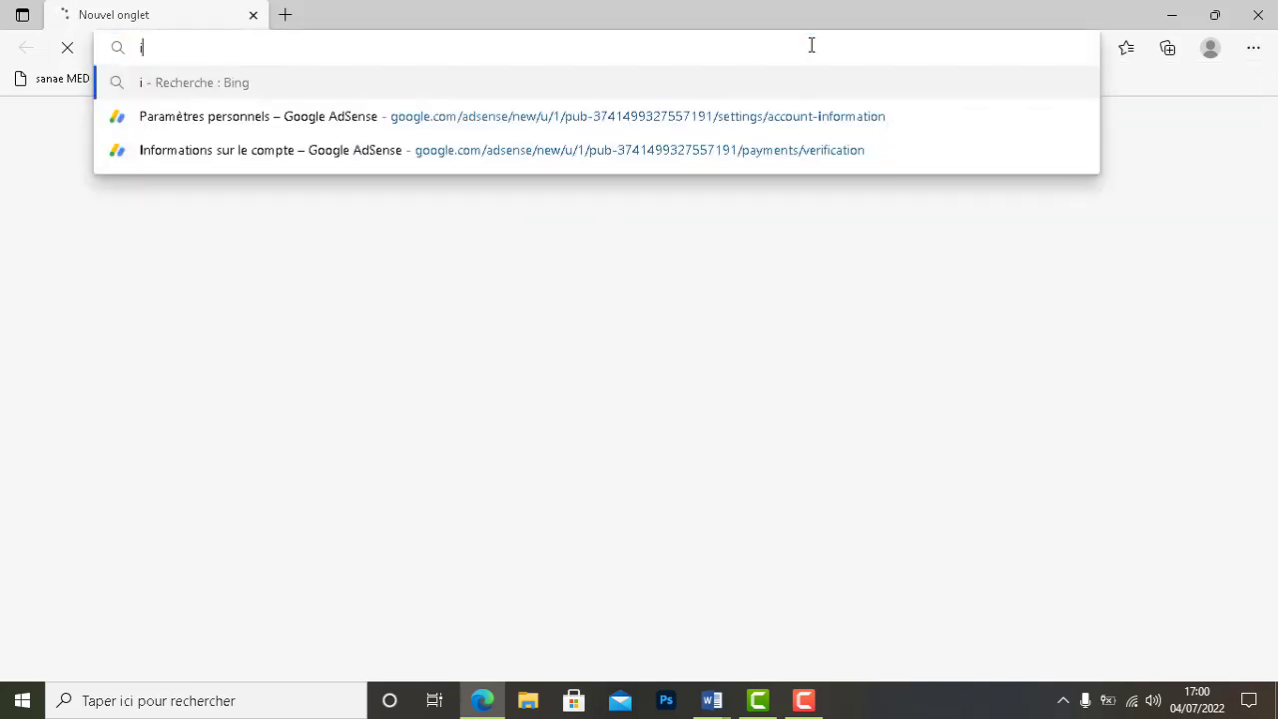
{"action": "type", "text": "con-icon"}
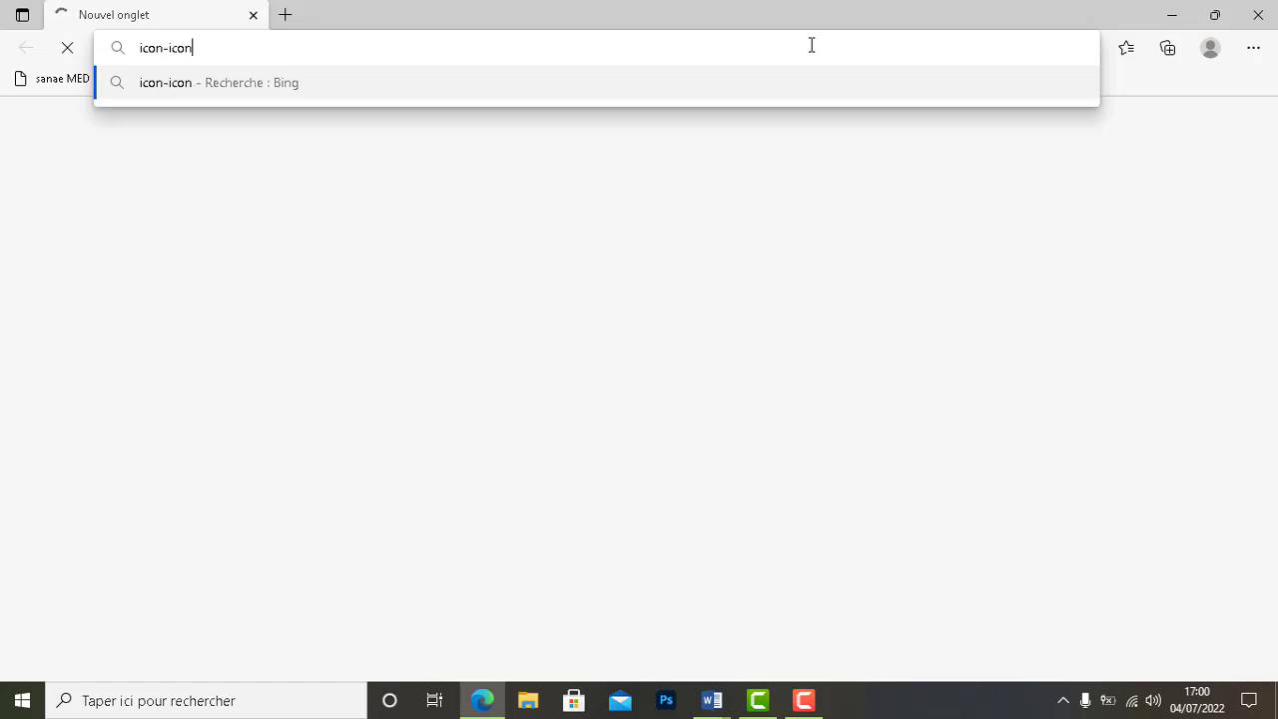
{"action": "type", "text": "s.com"}
{"action": "key", "text": "Return"}
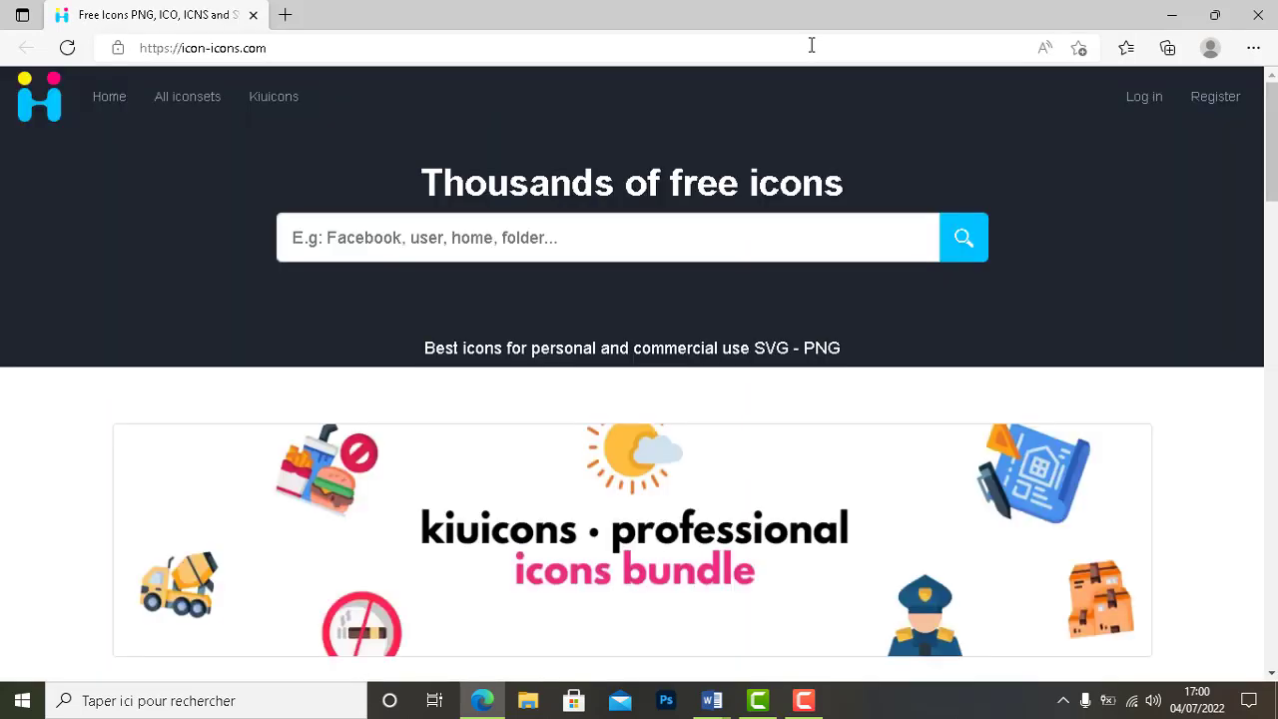
{"action": "left_click", "coordinate": [1216, 96]}
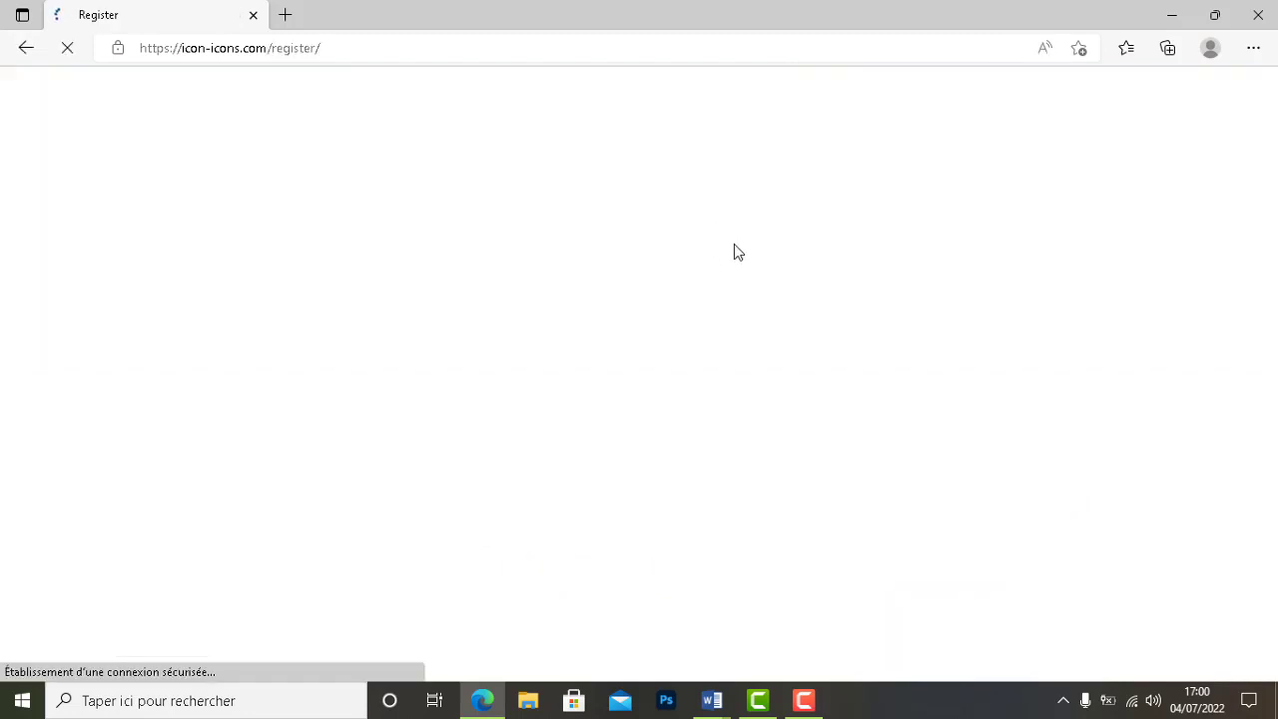
{"action": "left_click", "coordinate": [1256, 20]}
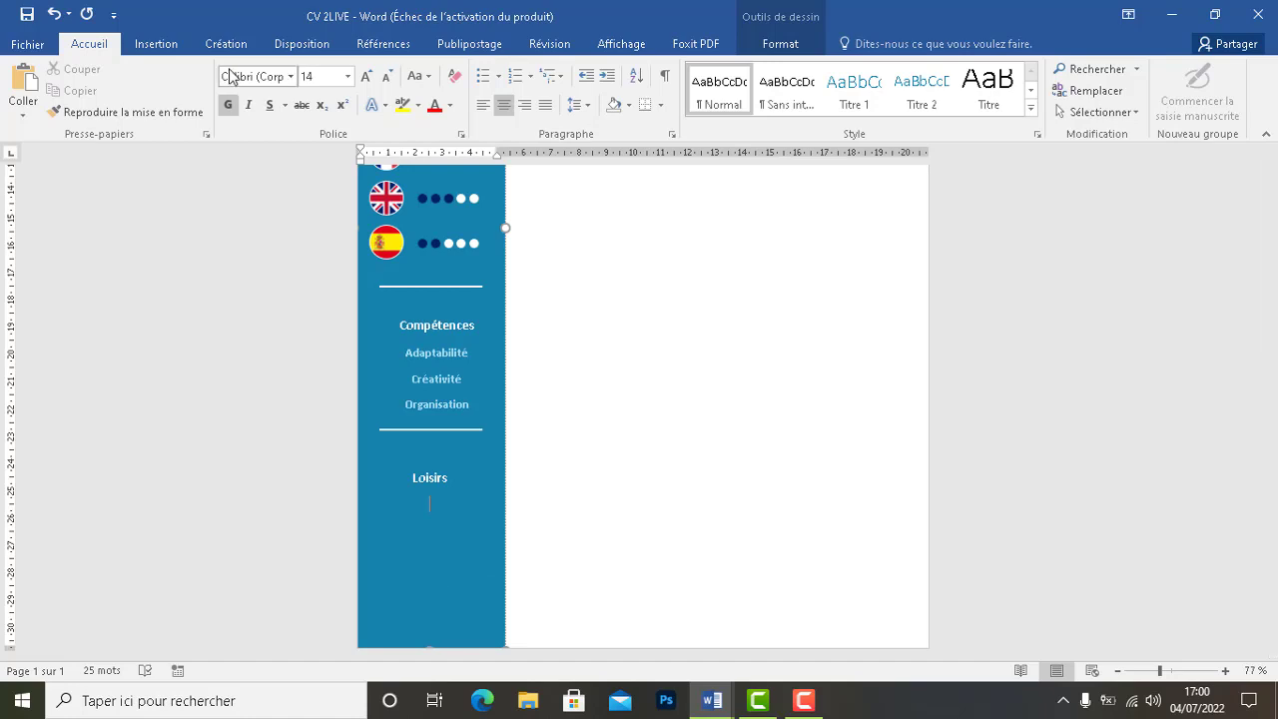
Insert the AVION picture, undo its accidental move, and shrink it to about 3,92 cm
{"action": "left_click", "coordinate": [159, 47]}
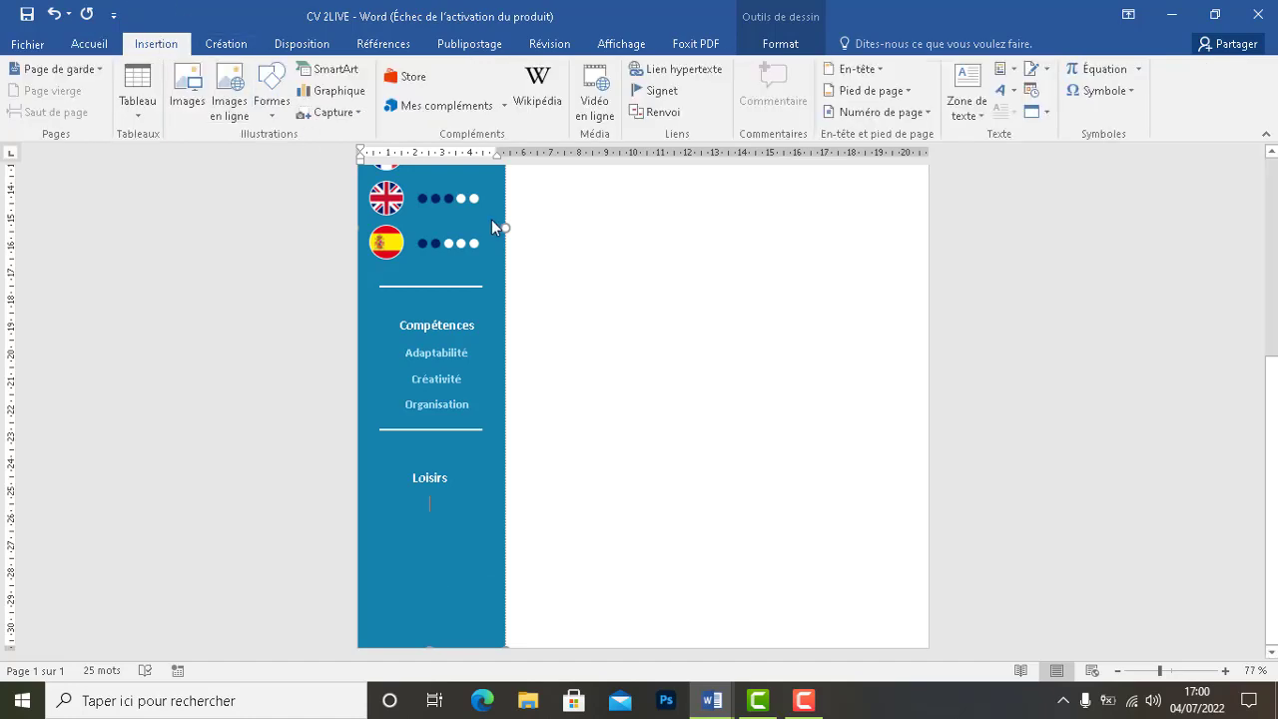
{"action": "left_click", "coordinate": [189, 104]}
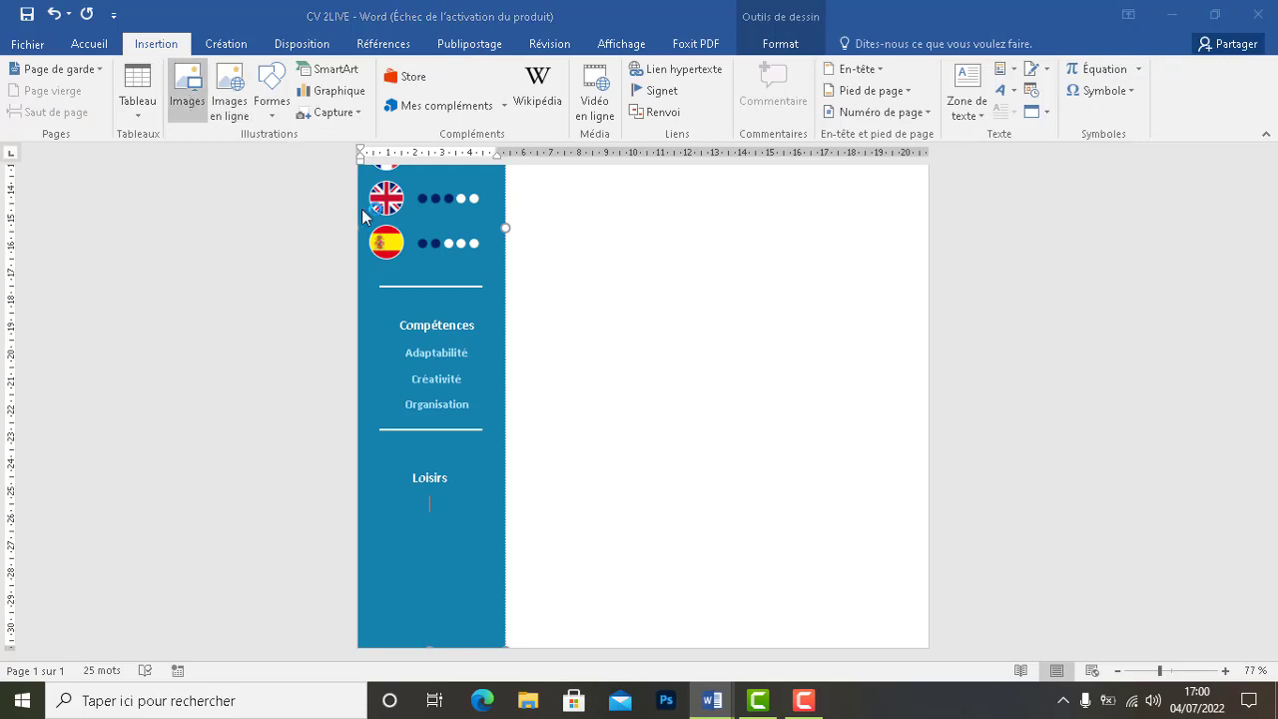
{"action": "left_click", "coordinate": [445, 174]}
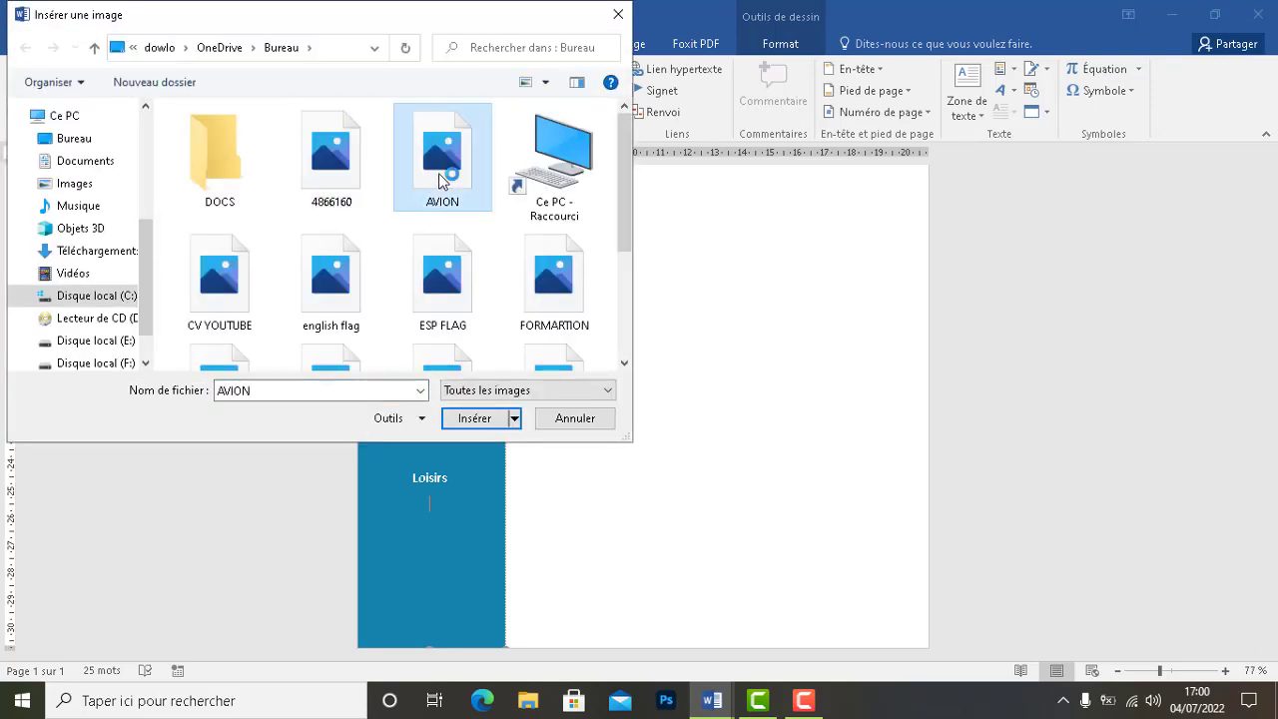
{"action": "left_click", "coordinate": [496, 418]}
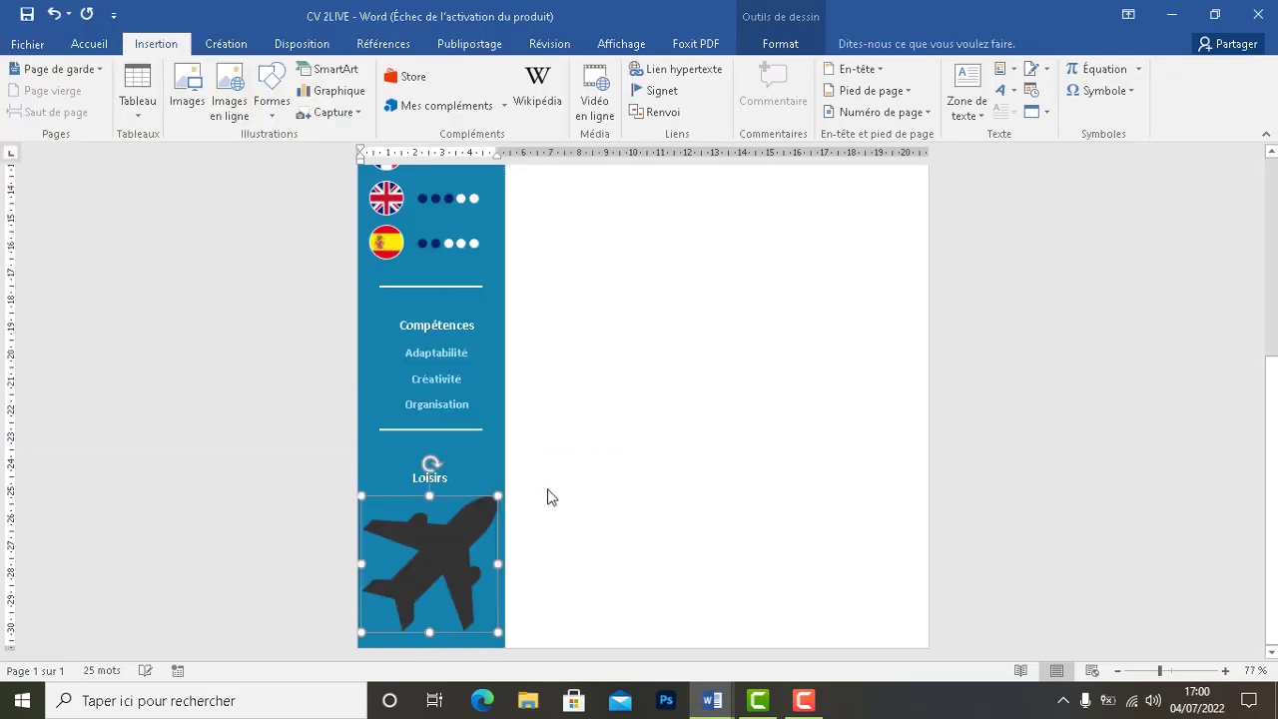
{"action": "left_click_drag", "start_coordinate": [449, 528], "coordinate": [611, 454]}
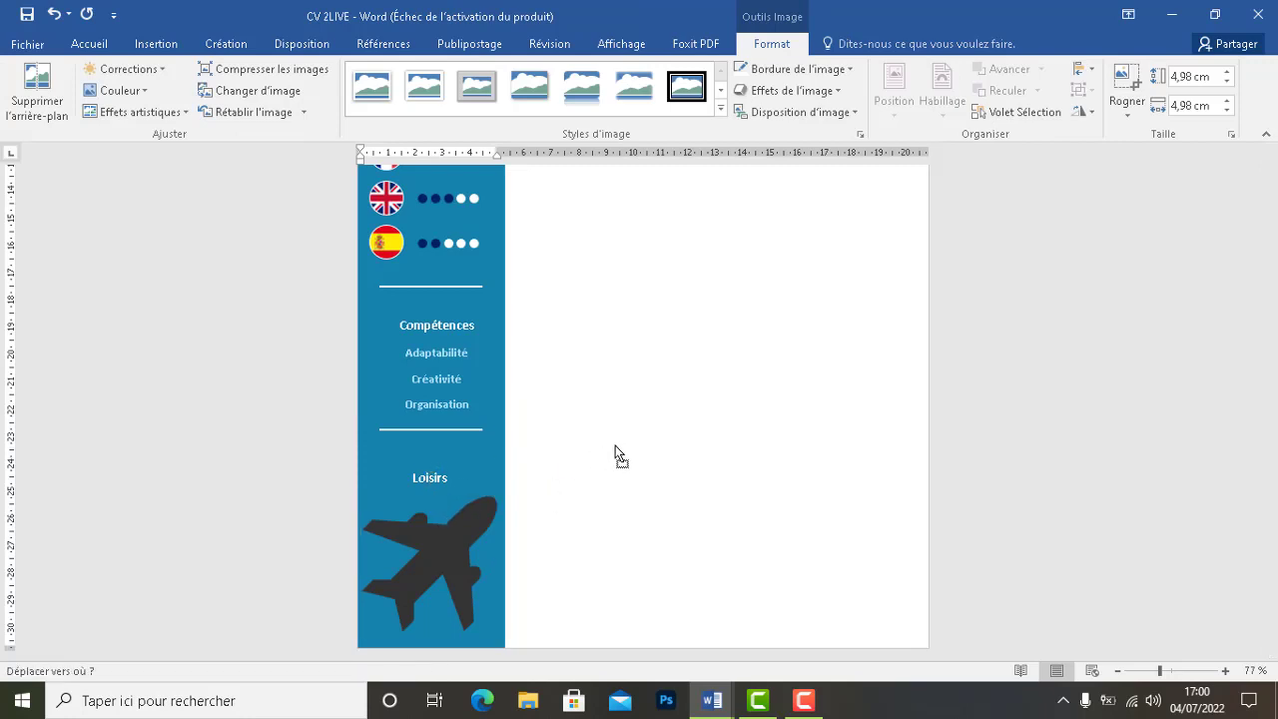
{"action": "left_click", "coordinate": [613, 450]}
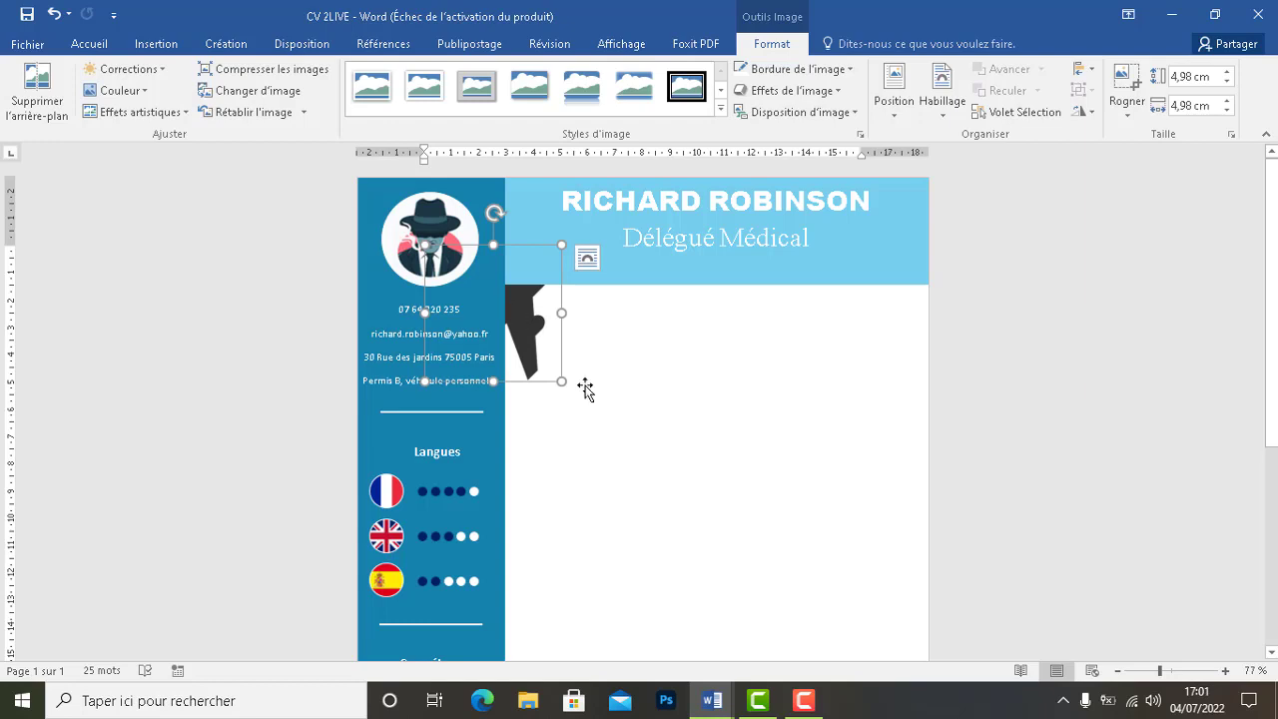
{"action": "key", "text": "ctrl+z"}
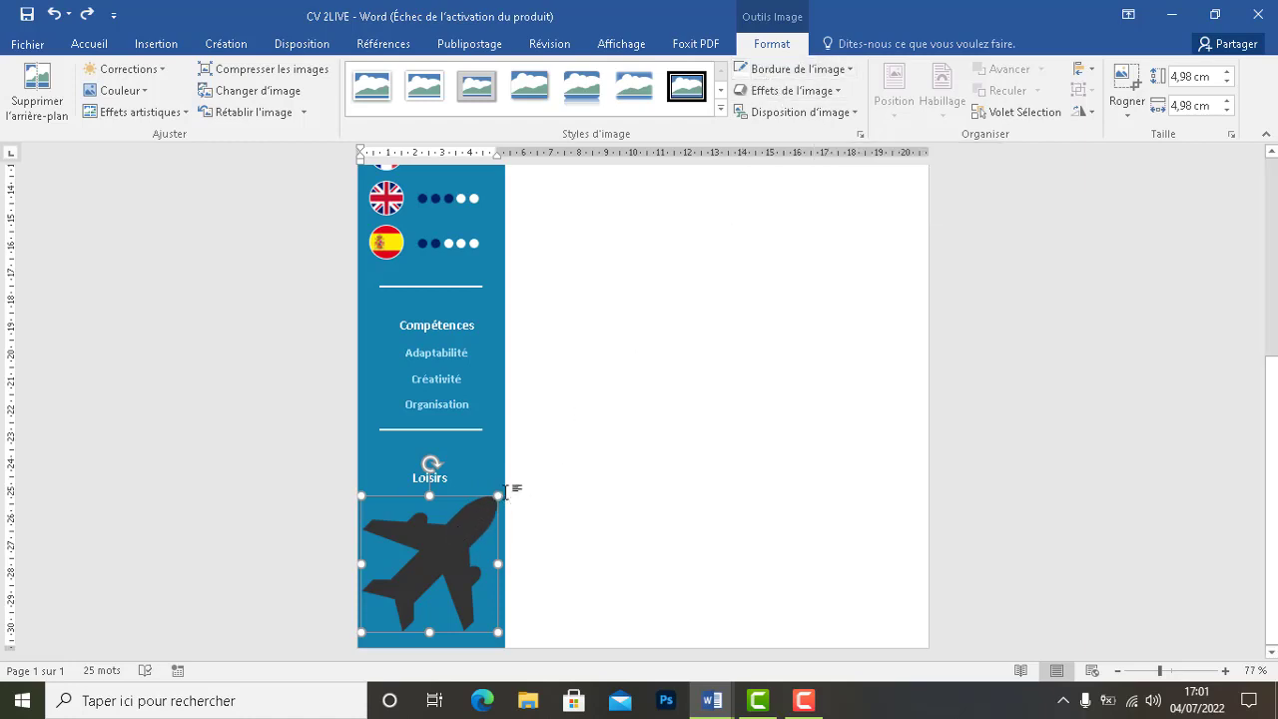
{"action": "left_click_drag", "start_coordinate": [498, 495], "coordinate": [454, 524]}
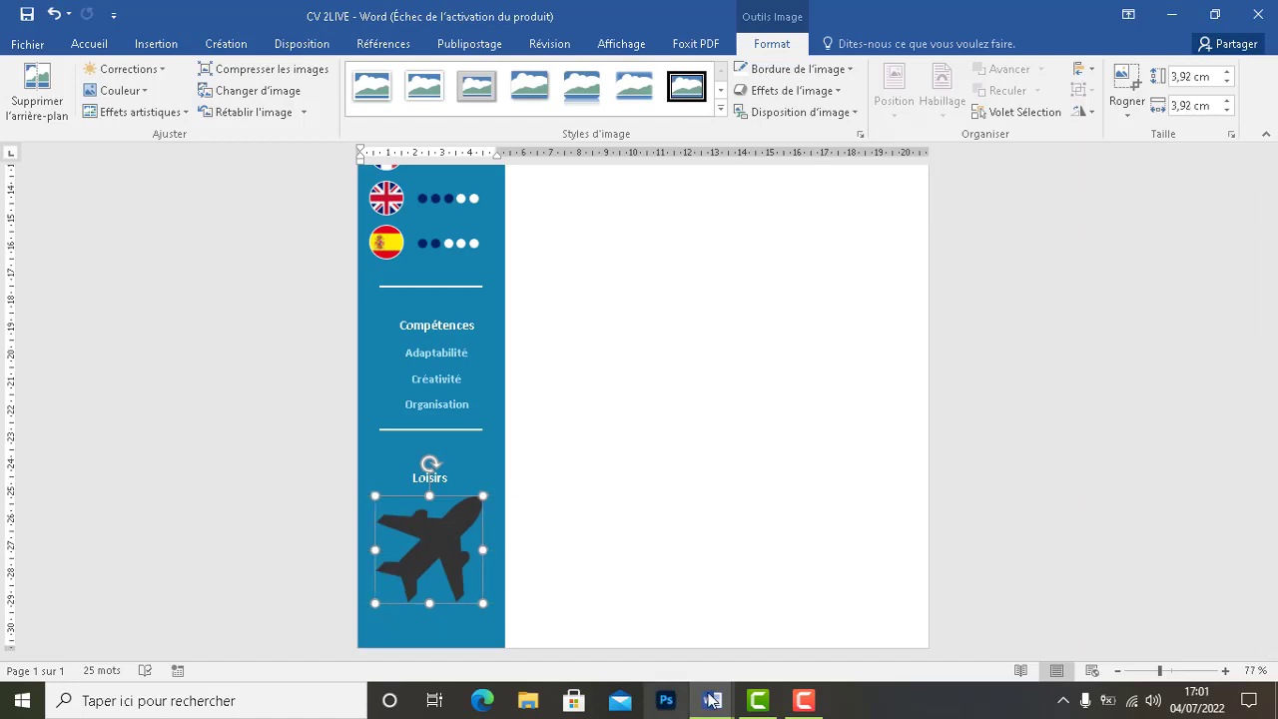
Check the airplane icon's size in the reference cv document, then return to CV 2LIVE
{"action": "mouse_move", "coordinate": [713, 702]}
{"action": "left_click", "coordinate": [761, 639]}
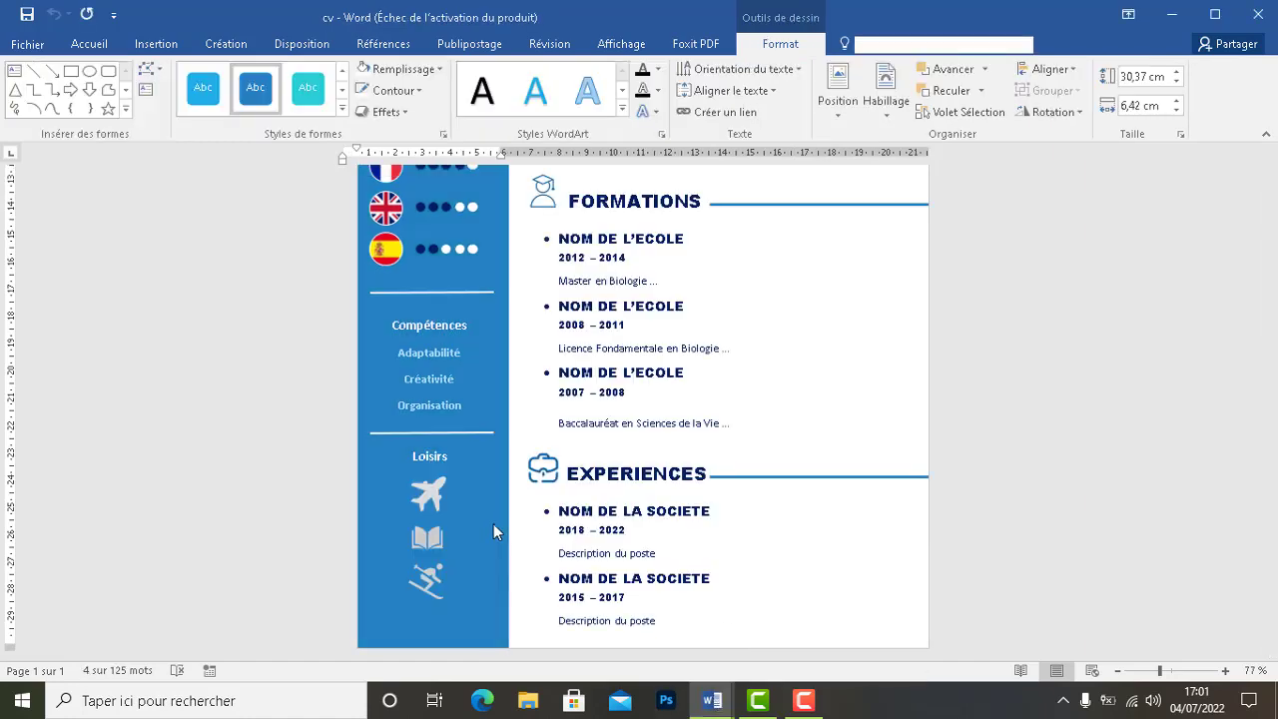
{"action": "left_click", "coordinate": [434, 499]}
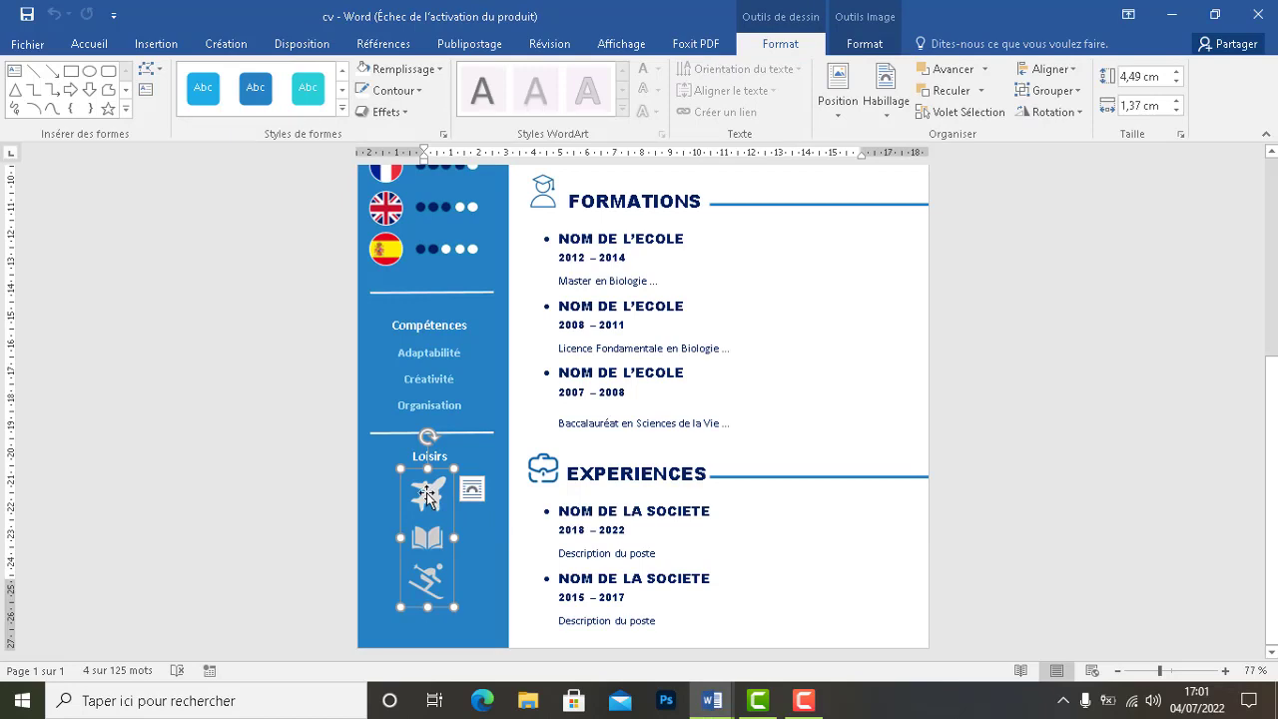
{"action": "left_click", "coordinate": [427, 496]}
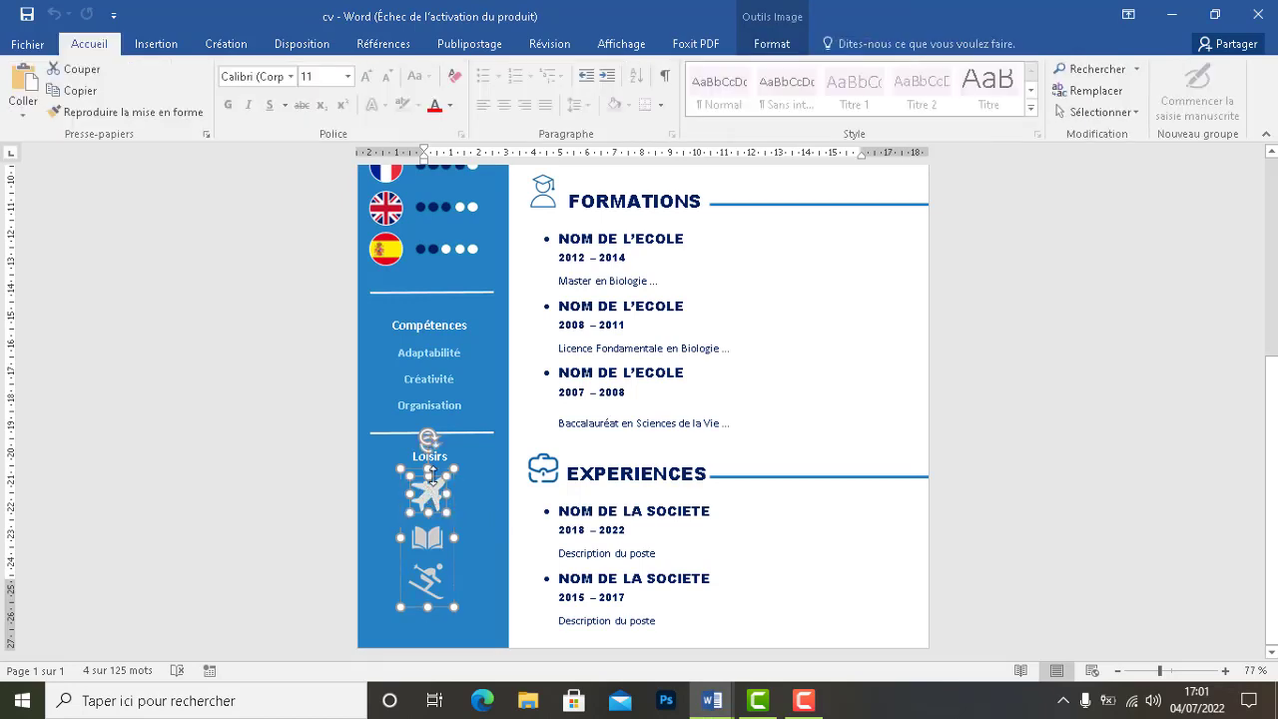
{"action": "left_click", "coordinate": [783, 44]}
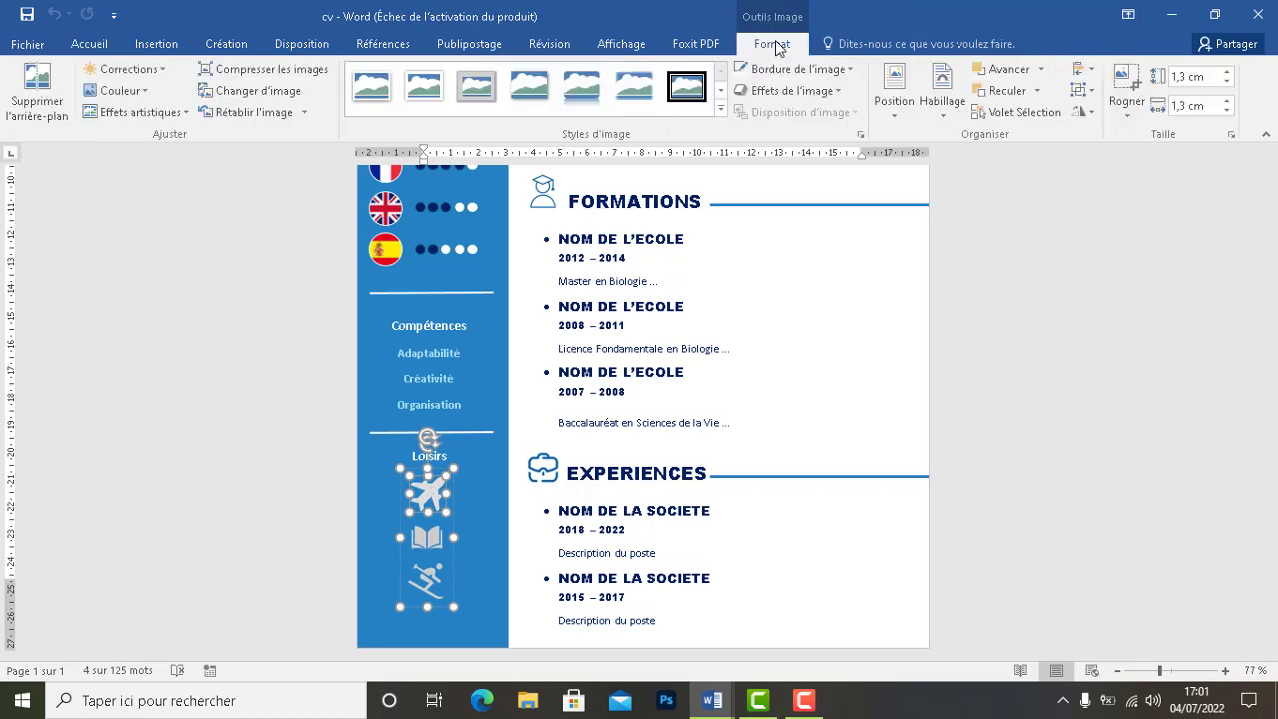
{"action": "left_click", "coordinate": [712, 701]}
{"action": "left_click", "coordinate": [629, 651]}
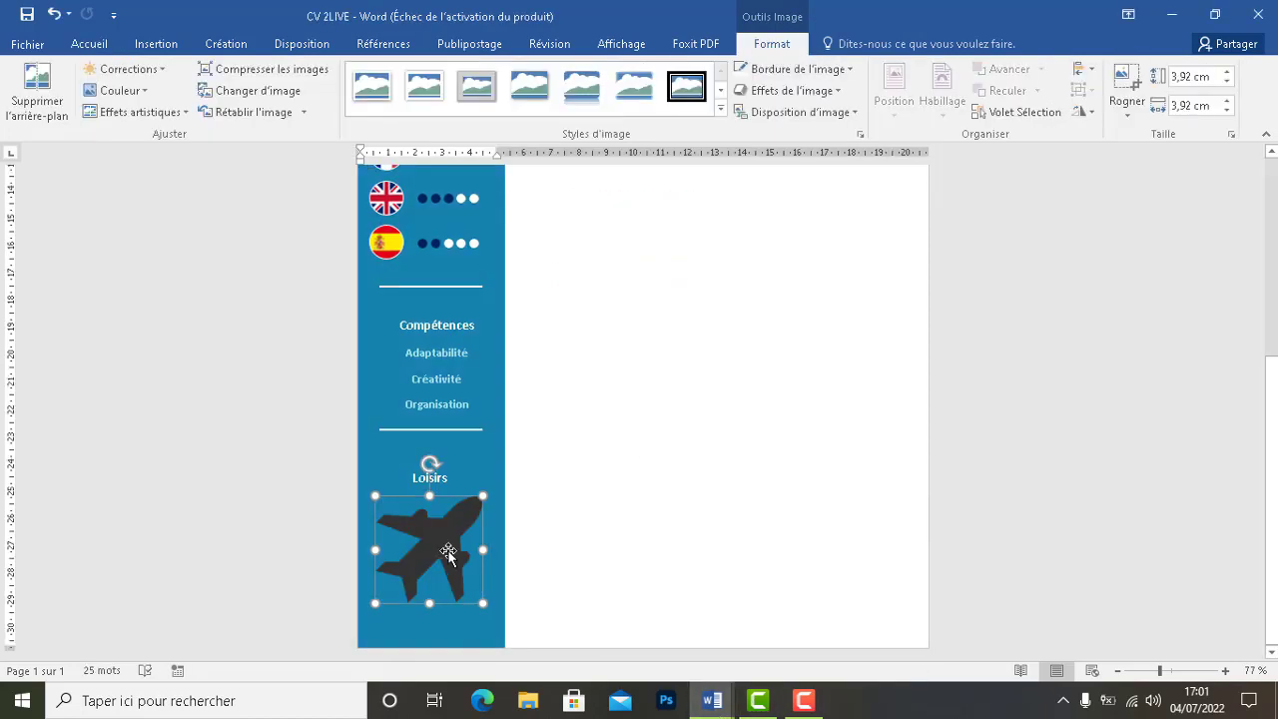
Set the airplane picture's height and width to 1,3 cm
{"action": "left_click", "coordinate": [1175, 77]}
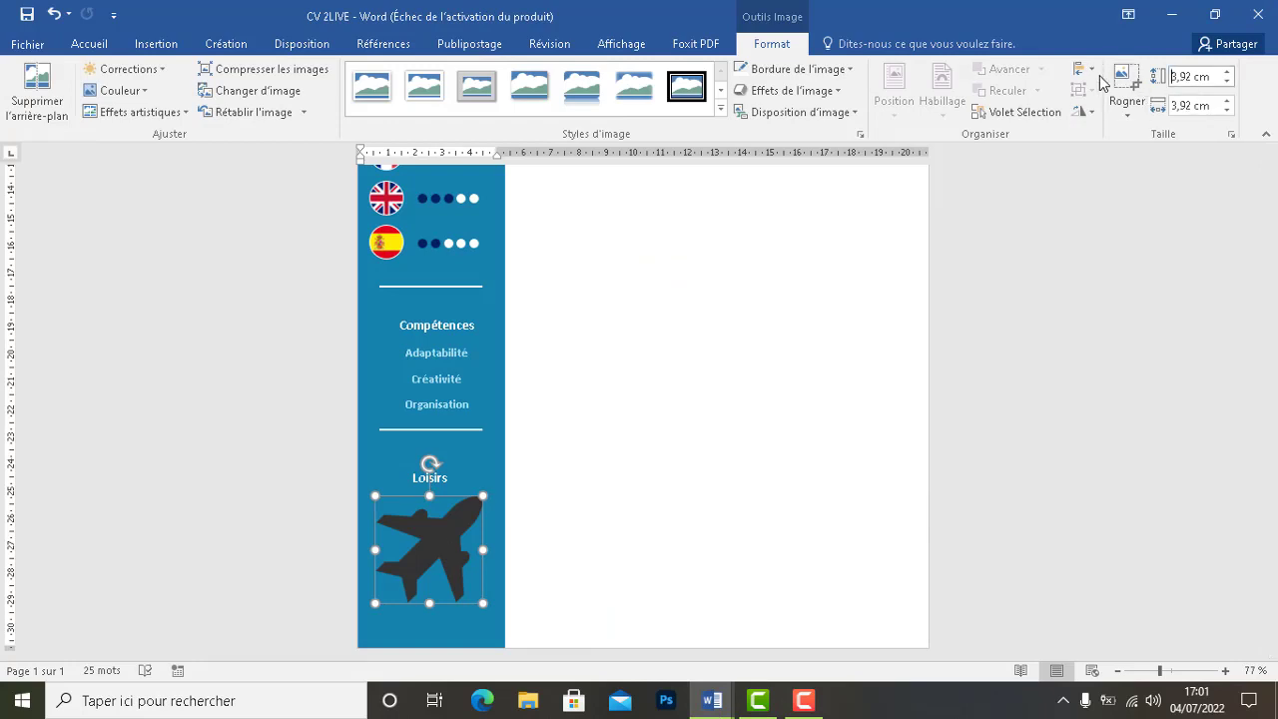
{"action": "key", "text": "BackSpace"}
{"action": "key", "text": "BackSpace"}
{"action": "key", "text": "BackSpace"}
{"action": "key", "text": "BackSpace"}
{"action": "key", "text": "BackSpace"}
{"action": "type", "text": "1,3"}
{"action": "key", "text": "Tab"}
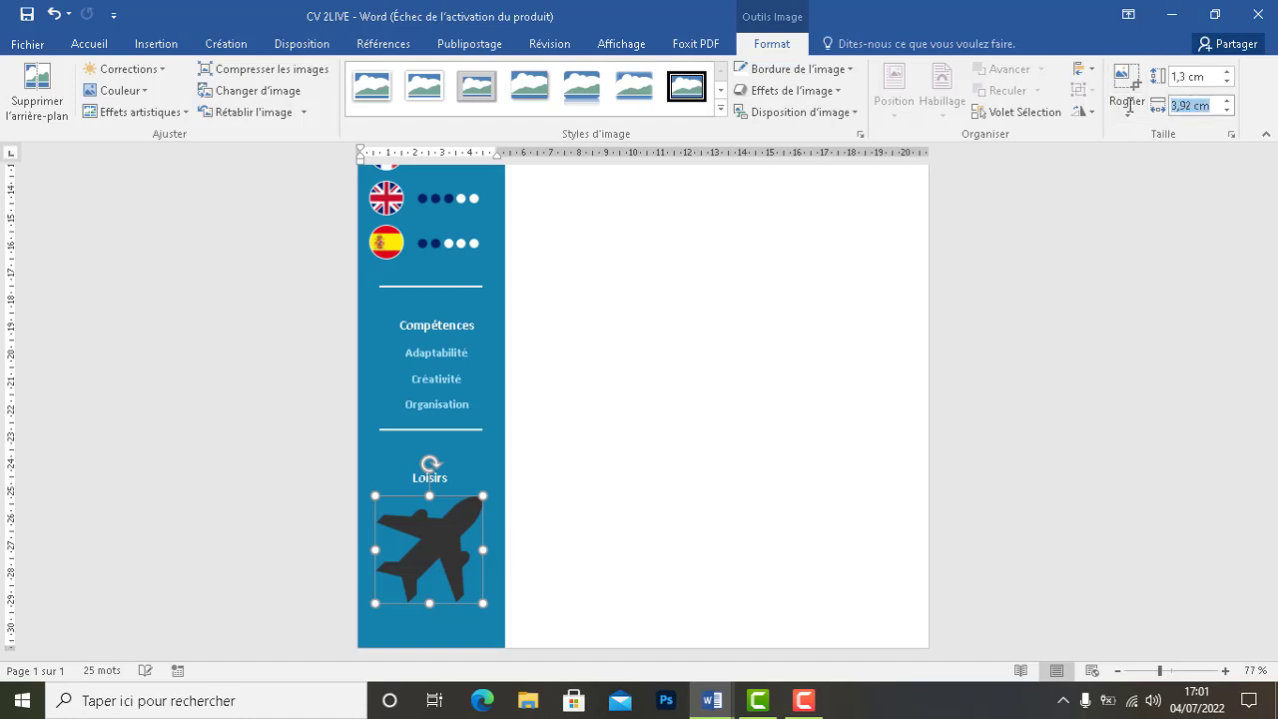
{"action": "key", "text": "BackSpace"}
{"action": "key", "text": "BackSpace"}
{"action": "key", "text": "BackSpace"}
{"action": "key", "text": "BackSpace"}
{"action": "key", "text": "BackSpace"}
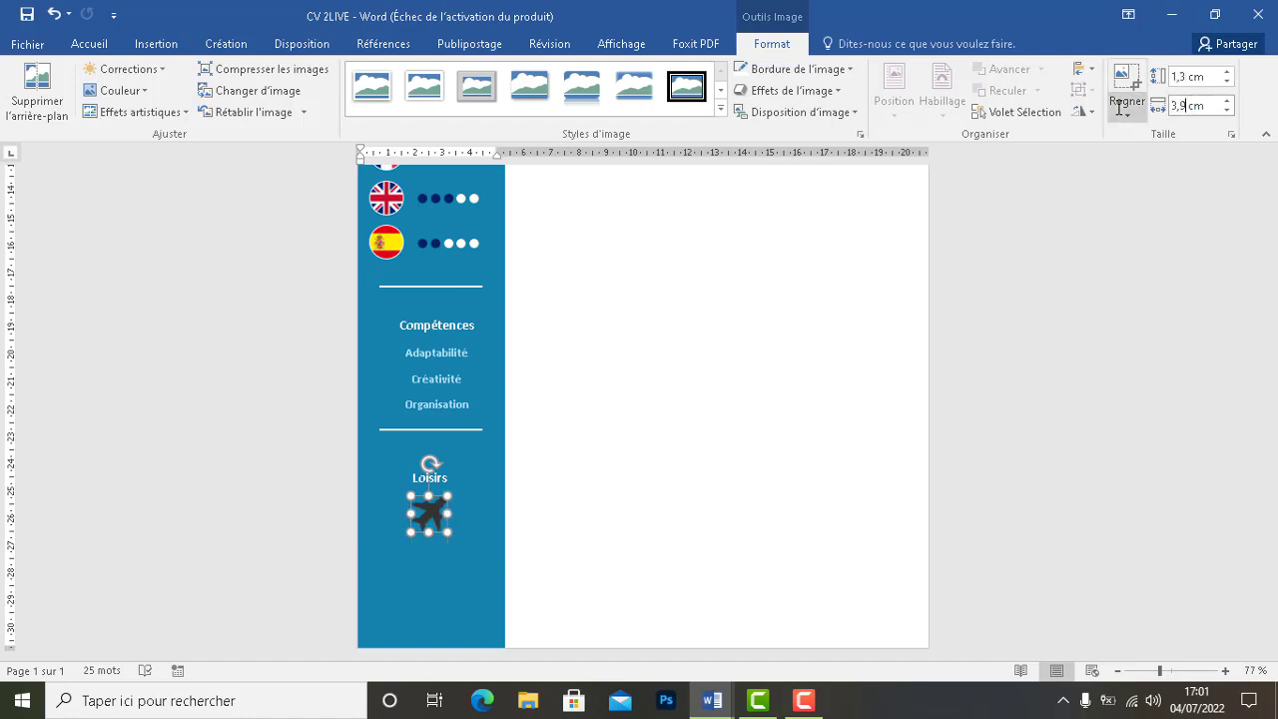
{"action": "type", "text": "1,3"}
{"action": "key", "text": "Return"}
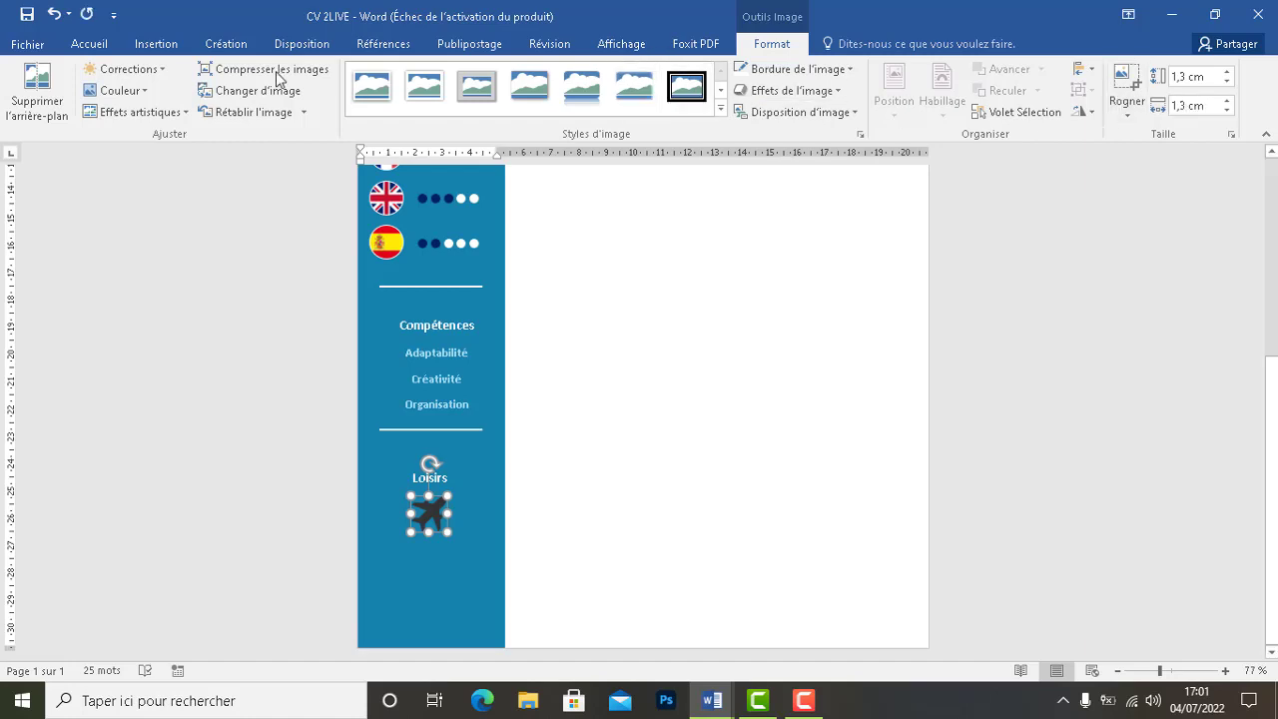
Recolour the airplane white and check its placement under Loisirs
{"action": "left_click", "coordinate": [113, 92]}
{"action": "left_click", "coordinate": [675, 493]}
{"action": "scroll", "coordinate": [639, 504], "scroll_direction": "up", "scroll_amount": 5}
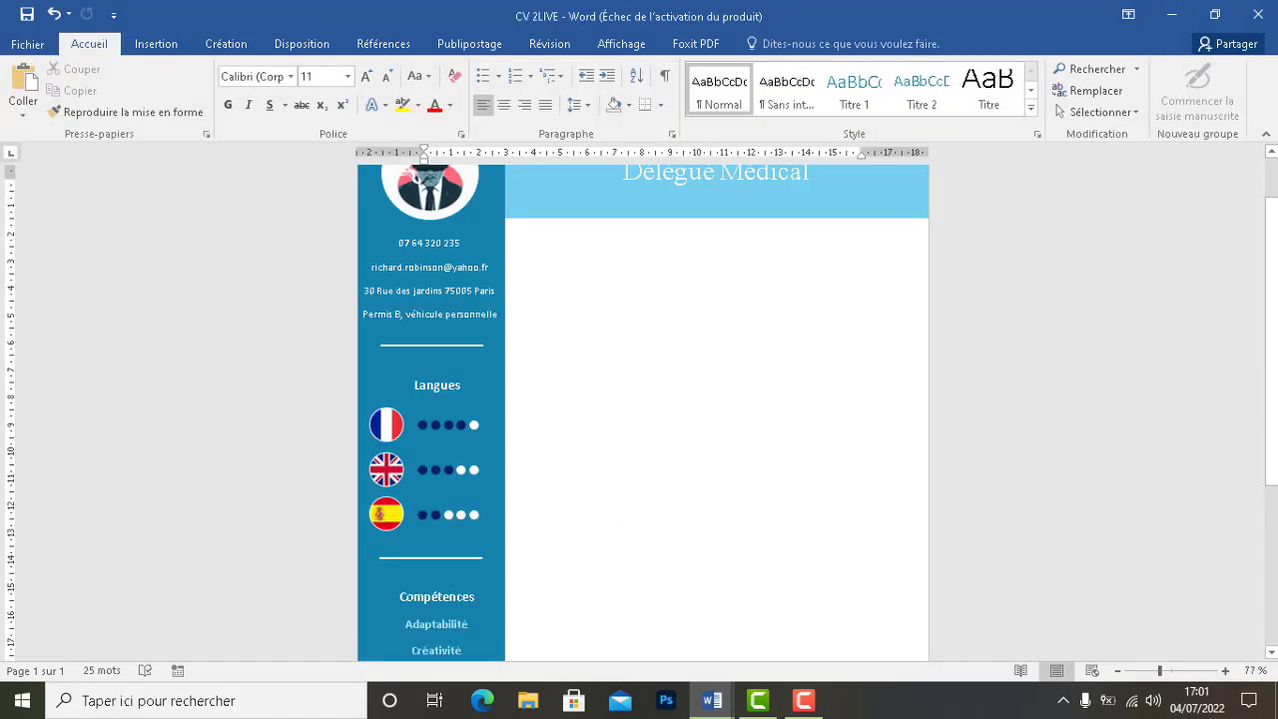
{"action": "scroll", "coordinate": [639, 410], "scroll_direction": "down", "scroll_amount": 5}
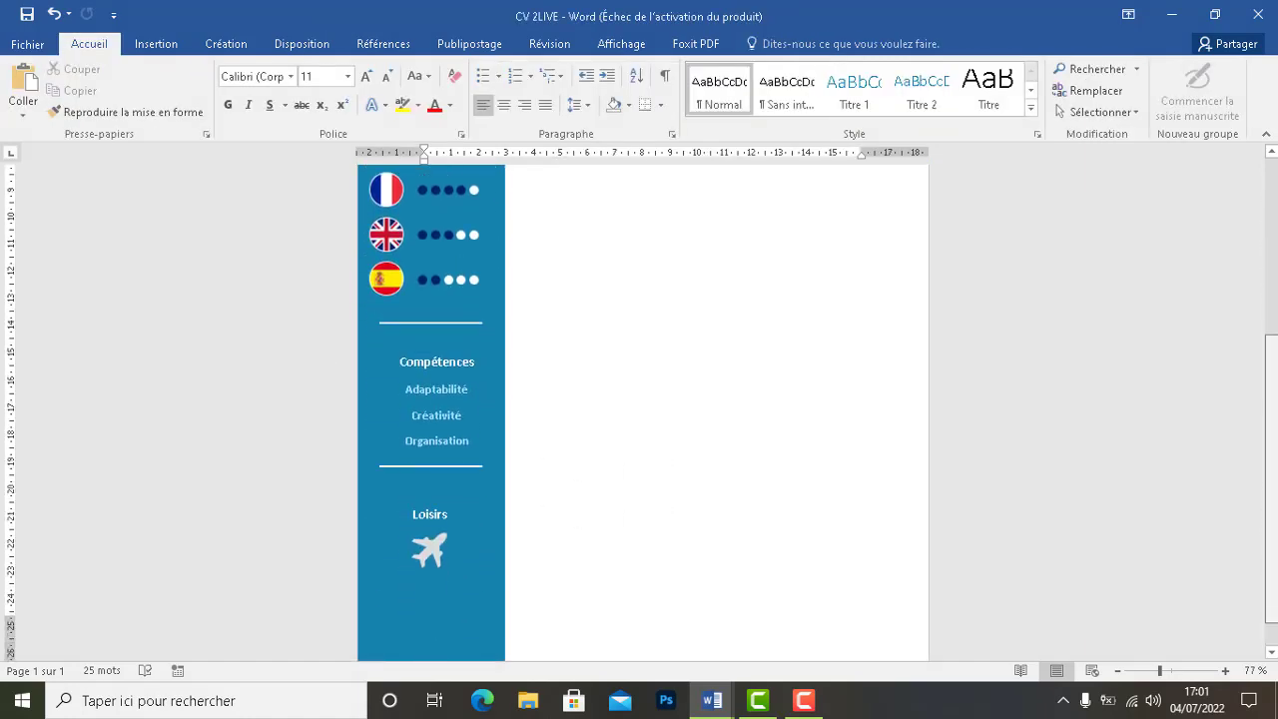
{"action": "scroll", "coordinate": [570, 582], "scroll_direction": "down", "scroll_amount": 1}
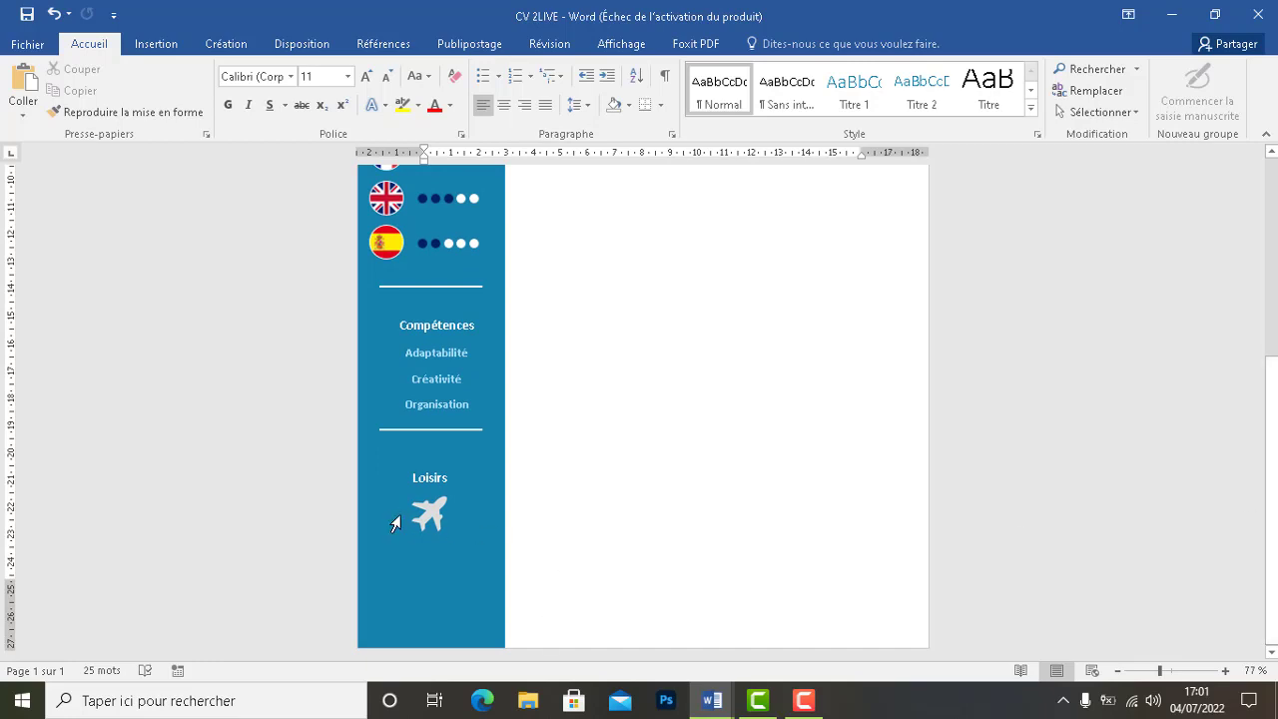
{"action": "left_click", "coordinate": [430, 516]}
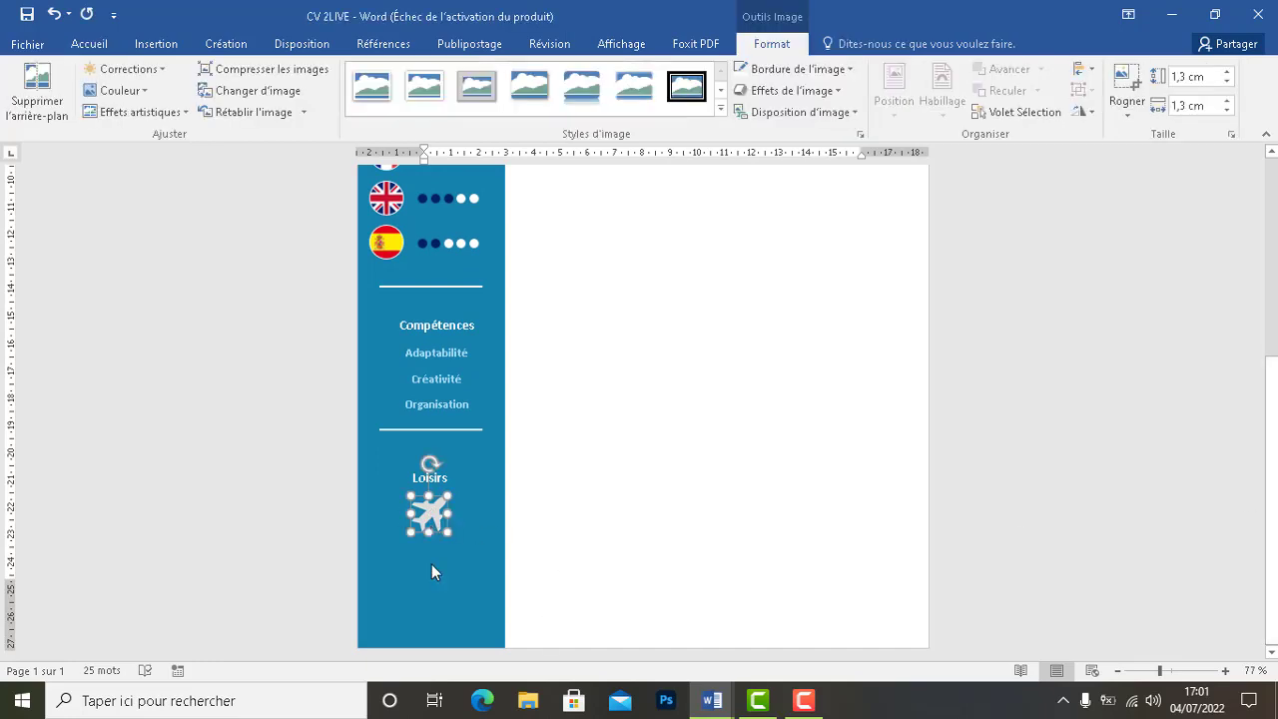
{"action": "left_click", "coordinate": [628, 529]}
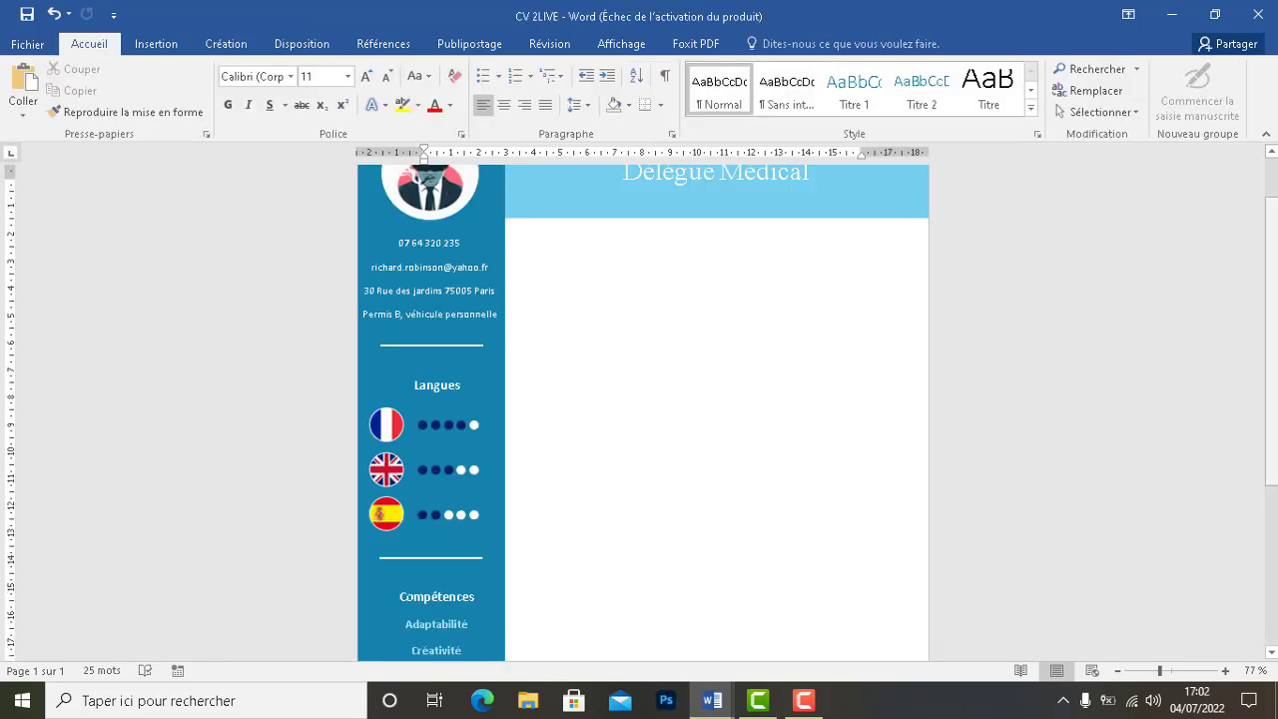
{"action": "scroll", "coordinate": [335, 294], "scroll_direction": "down", "scroll_amount": 5}
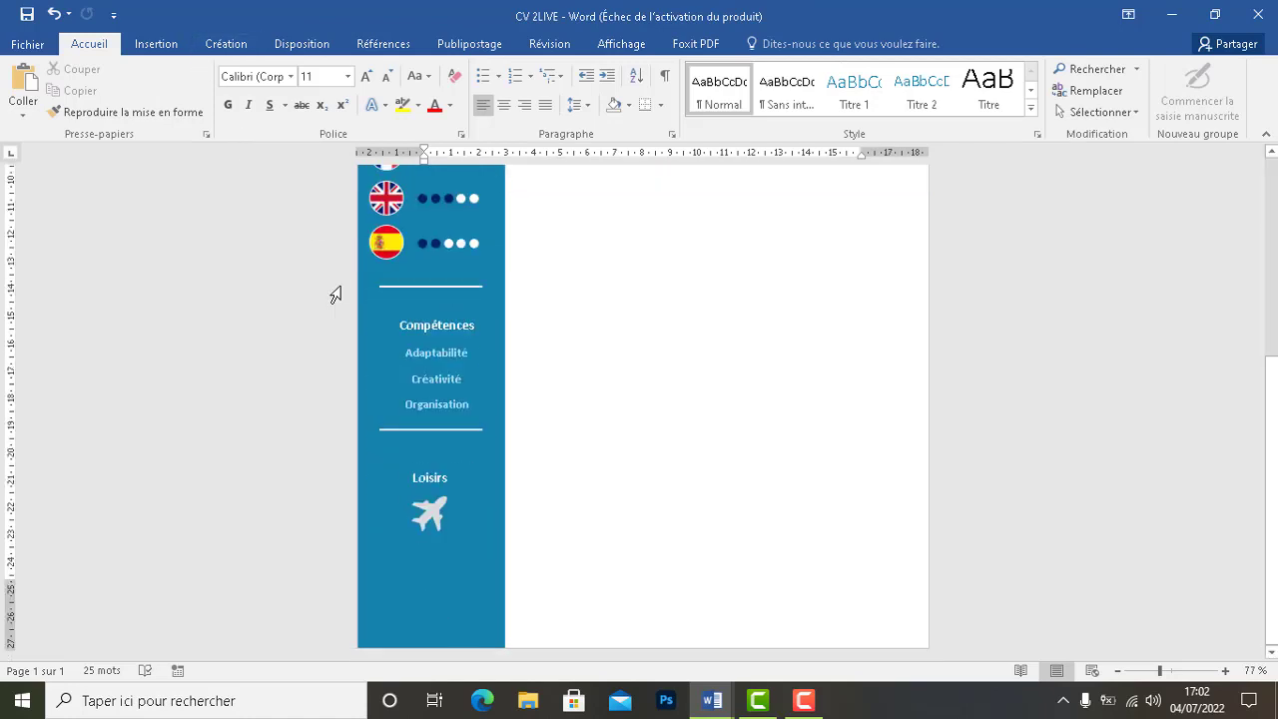
{"action": "right_click", "coordinate": [426, 514]}
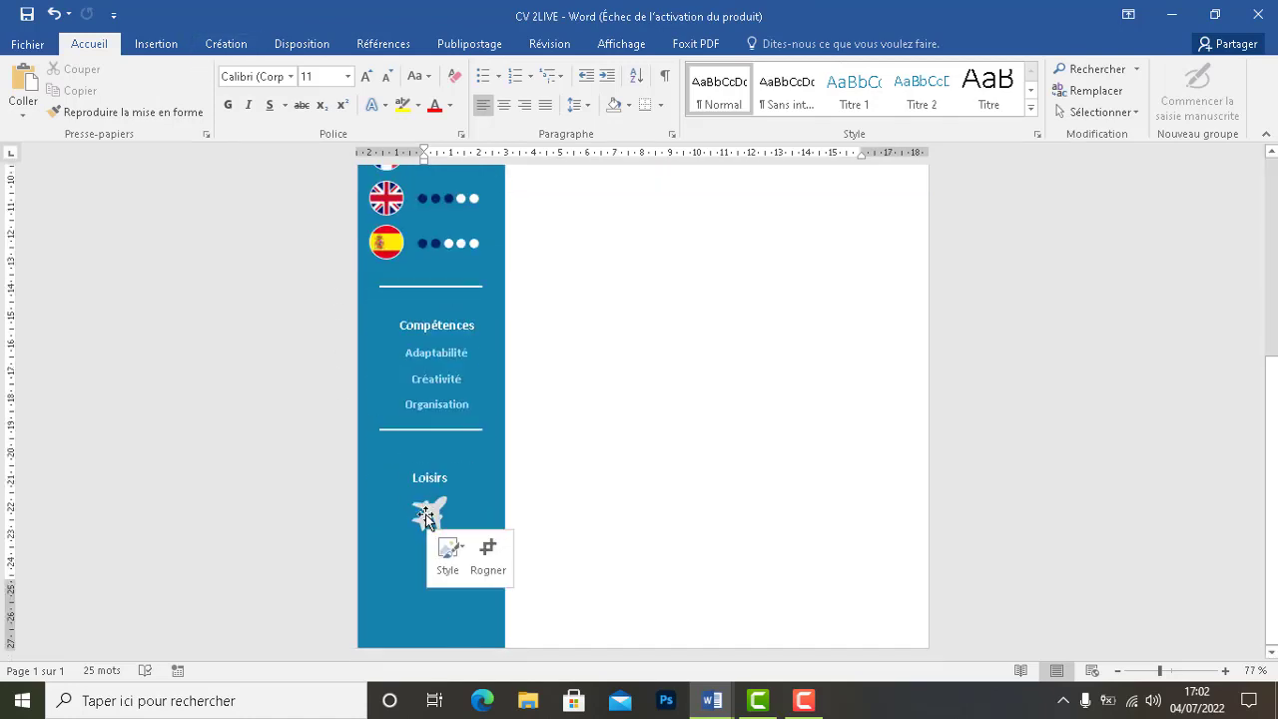
{"action": "key", "text": "Escape"}
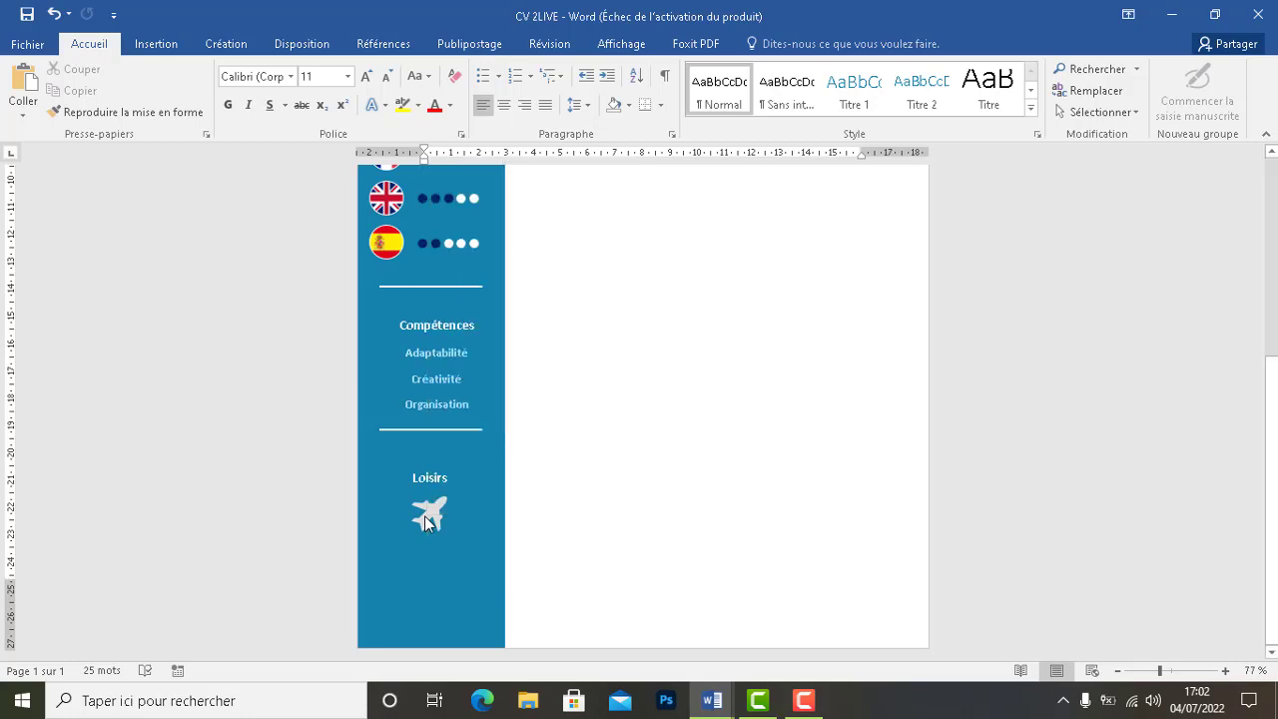
{"action": "left_click", "coordinate": [424, 515]}
{"action": "left_click", "coordinate": [768, 45]}
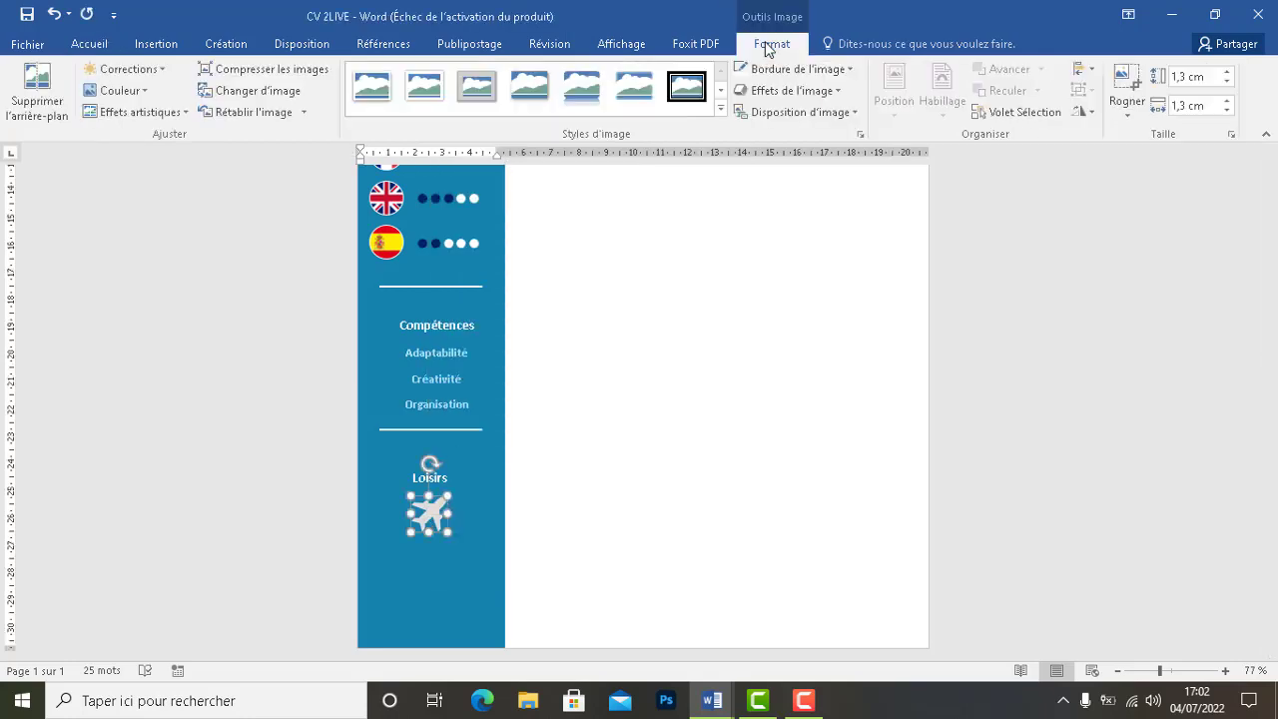
{"action": "left_click", "coordinate": [445, 602]}
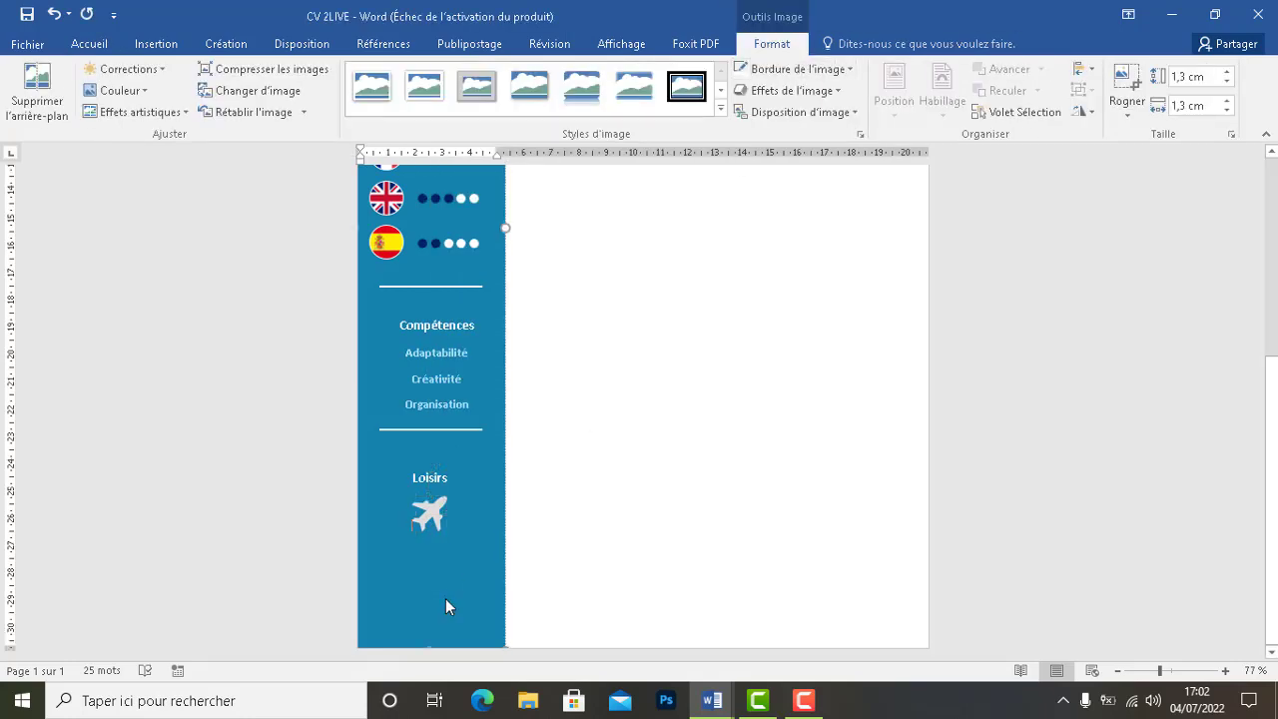
Insert the LIVRE book picture into the CV
{"action": "left_click", "coordinate": [156, 45]}
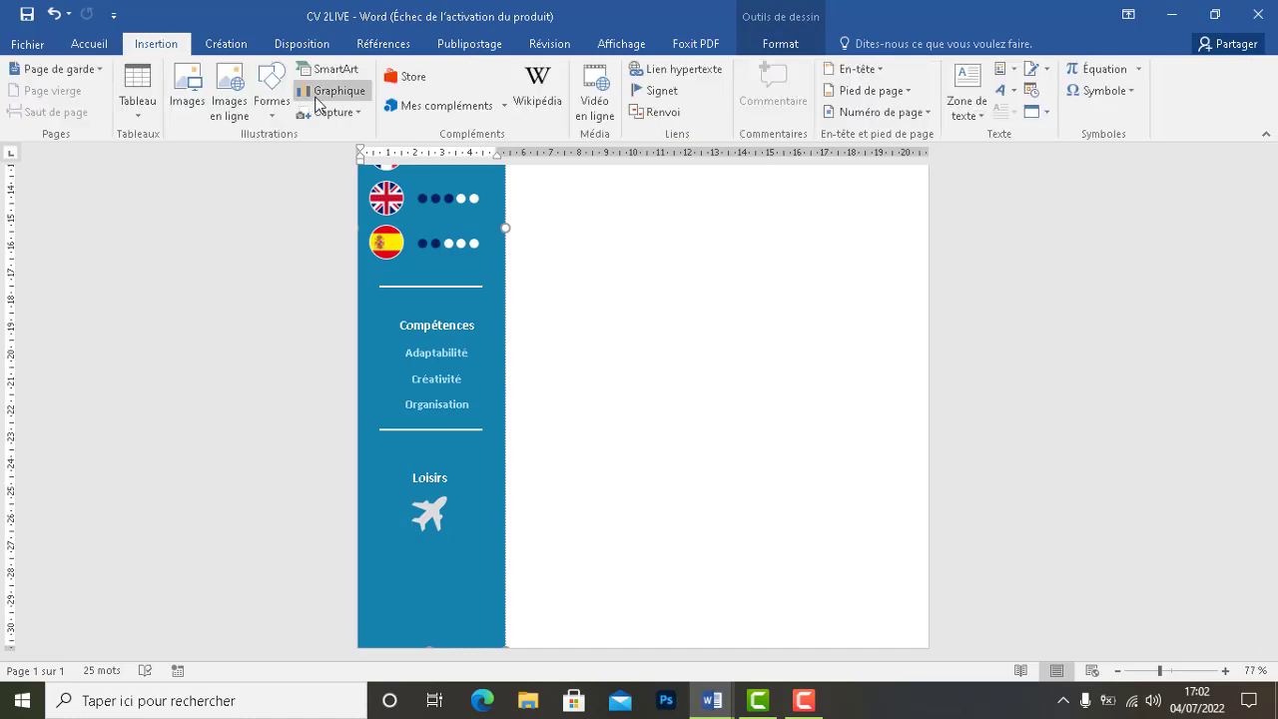
{"action": "left_click", "coordinate": [187, 91]}
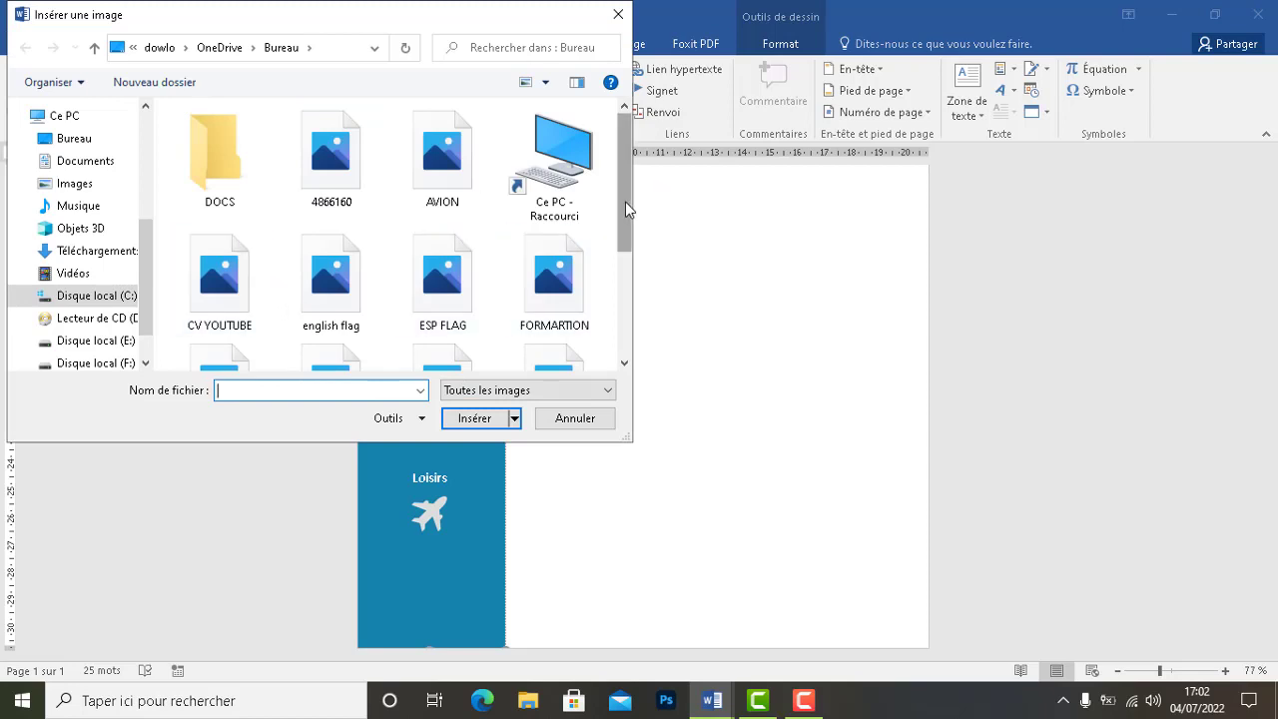
{"action": "left_click_drag", "start_coordinate": [627, 206], "coordinate": [641, 280]}
{"action": "left_click", "coordinate": [334, 255]}
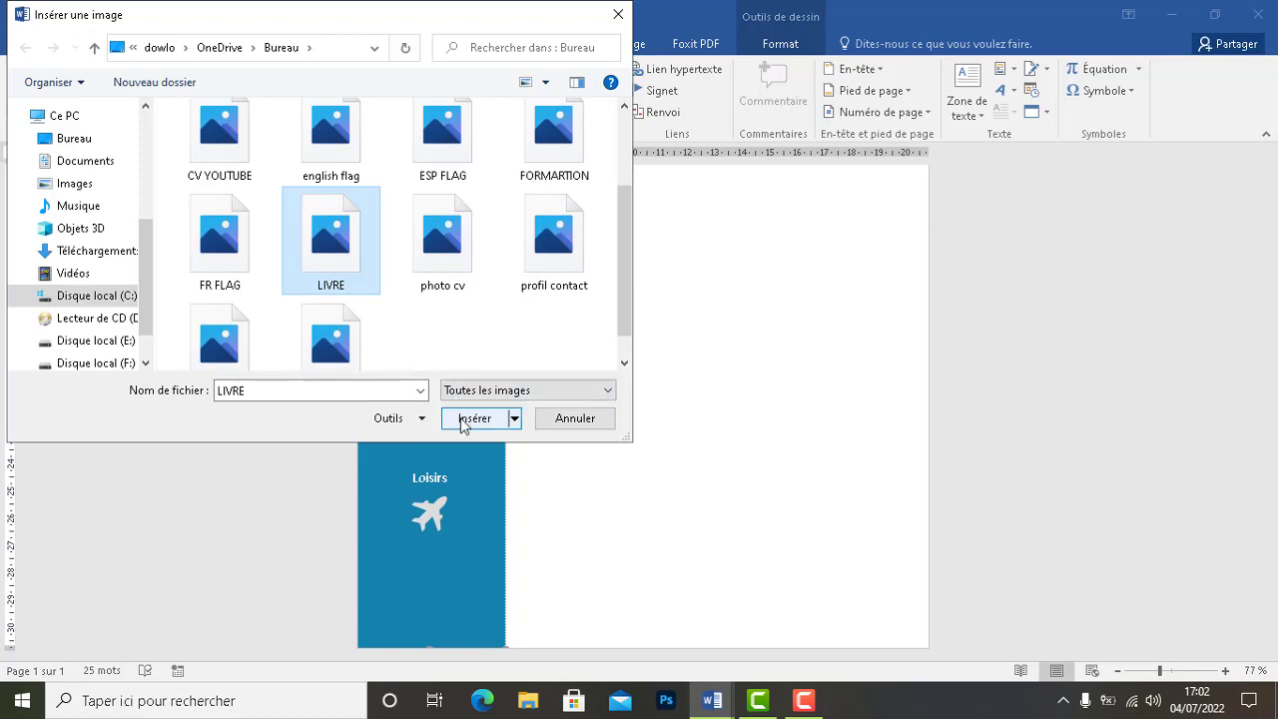
{"action": "left_click", "coordinate": [460, 421]}
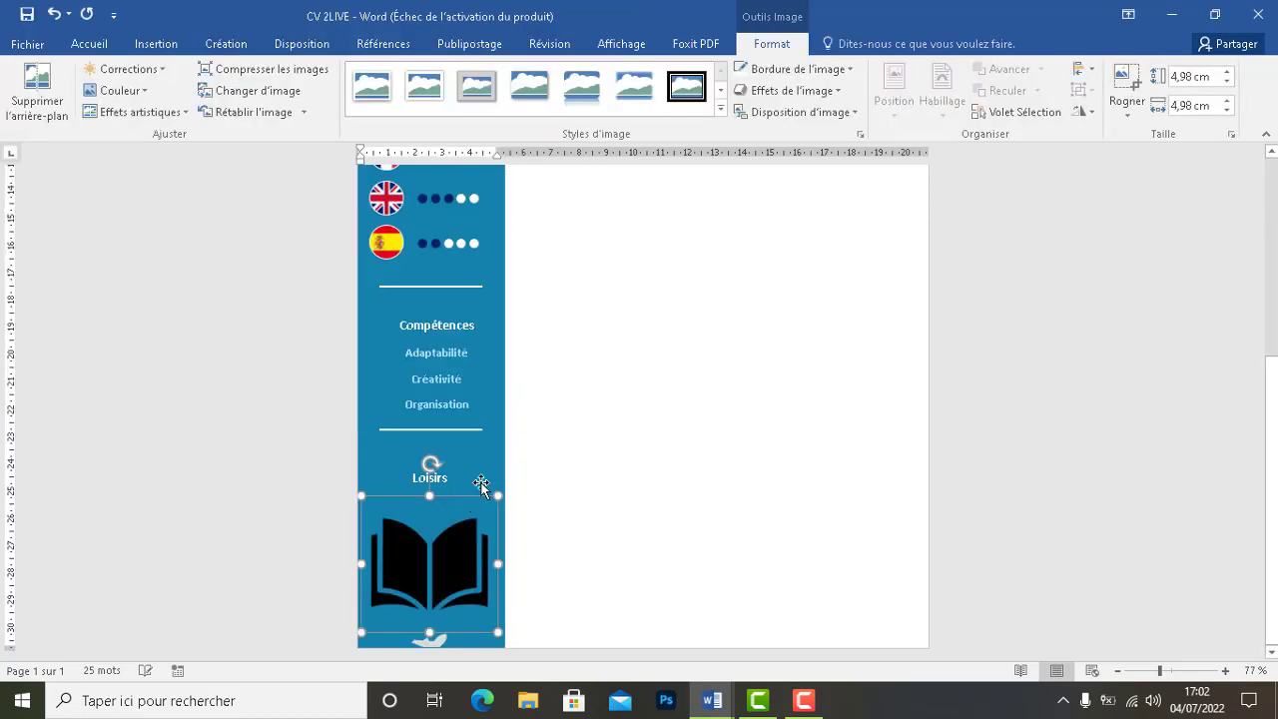
Resize the book picture to 1,3 cm square
{"action": "left_click", "coordinate": [1194, 76]}
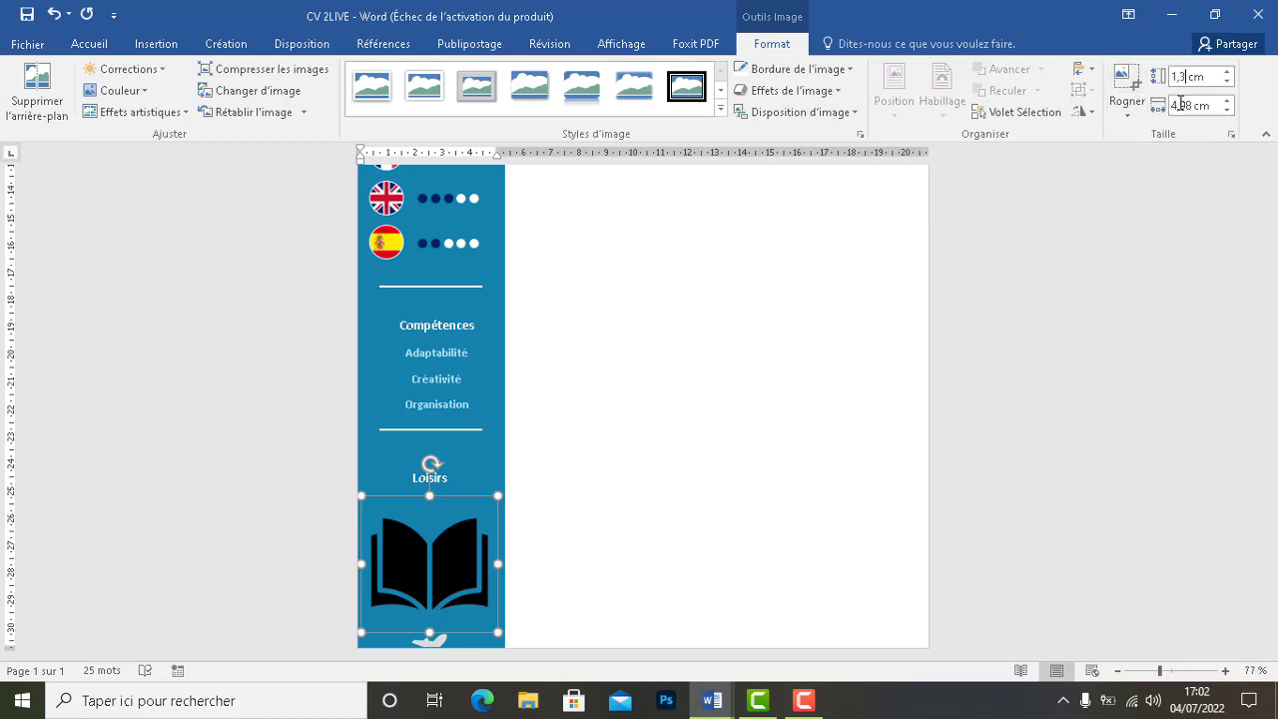
{"action": "left_click_drag", "start_coordinate": [1181, 106], "coordinate": [1174, 106]}
{"action": "type", "text": "1,"}
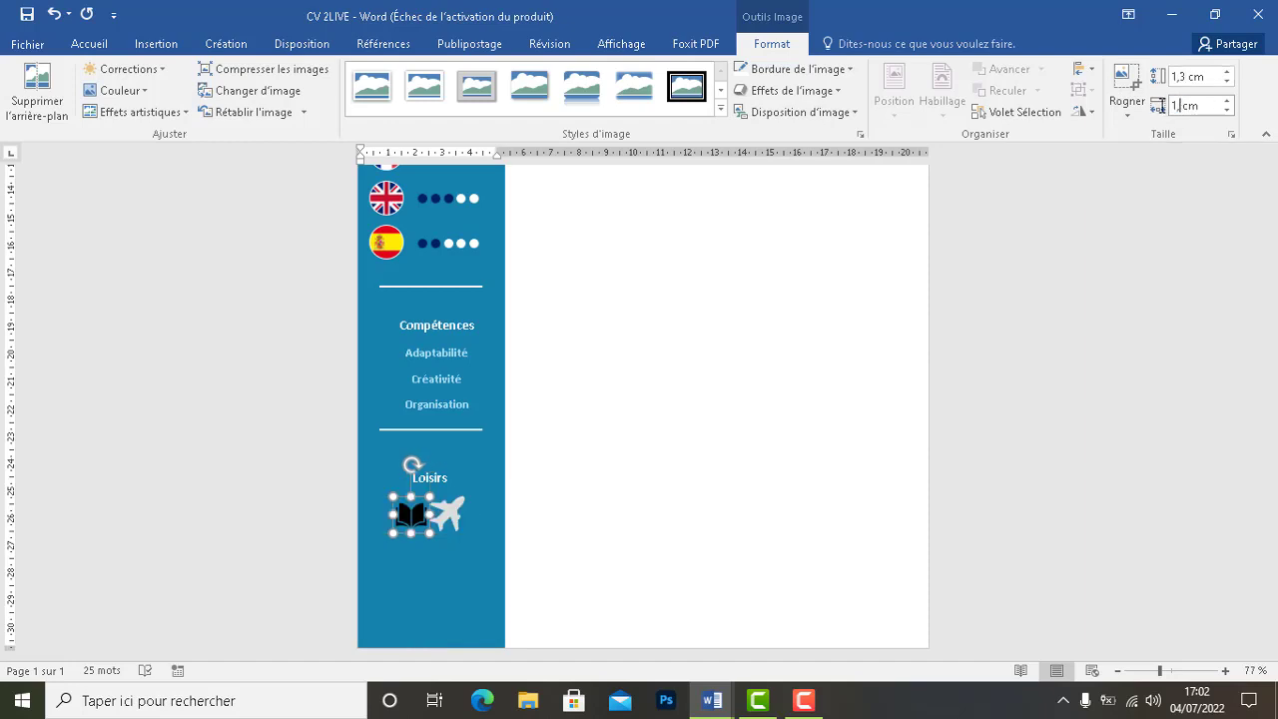
{"action": "type", "text": "3"}
{"action": "key", "text": "Return"}
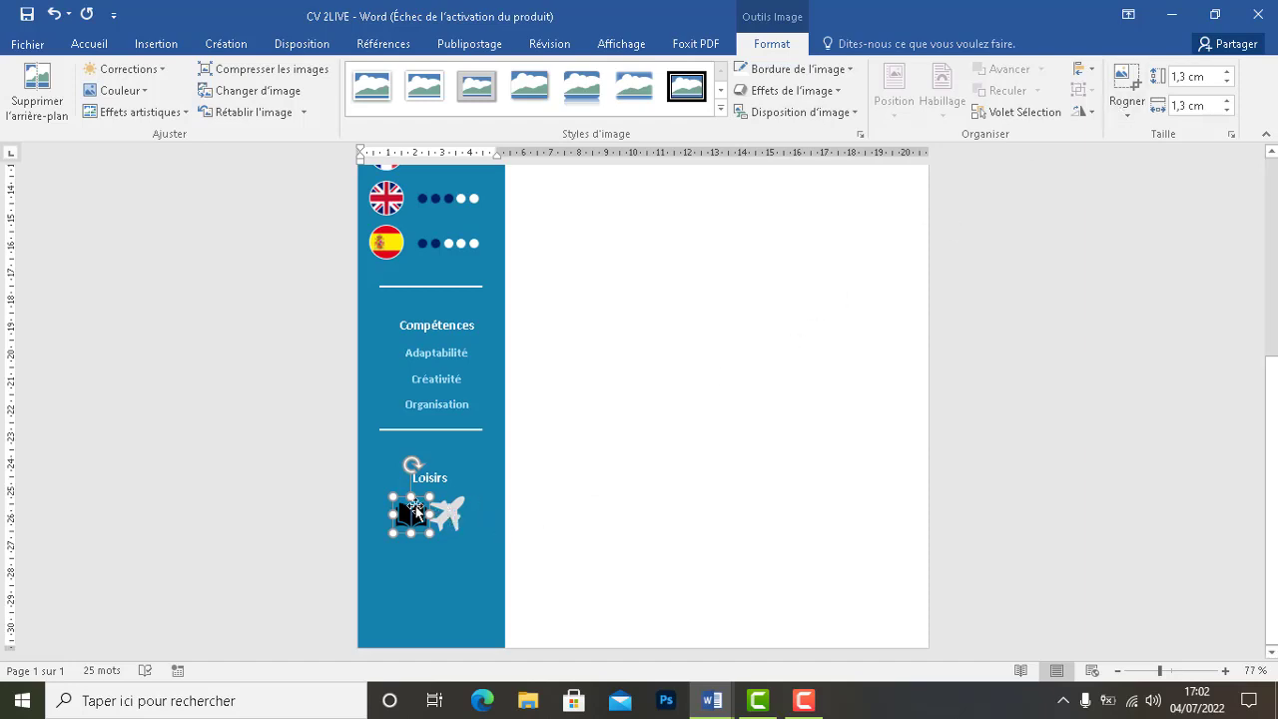
{"action": "left_click_drag", "start_coordinate": [409, 524], "coordinate": [418, 556]}
Wash out the book icon's colour with Recolorier > Estompé
{"action": "left_click", "coordinate": [136, 97]}
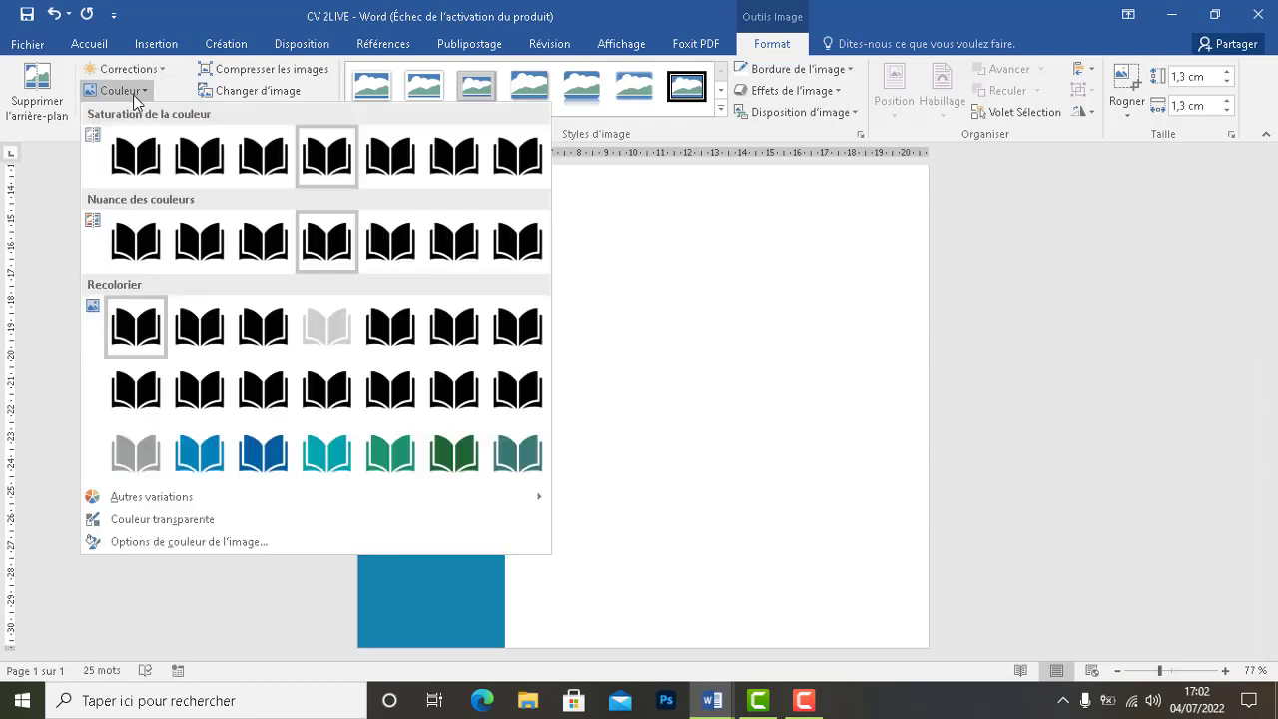
{"action": "left_click", "coordinate": [327, 340]}
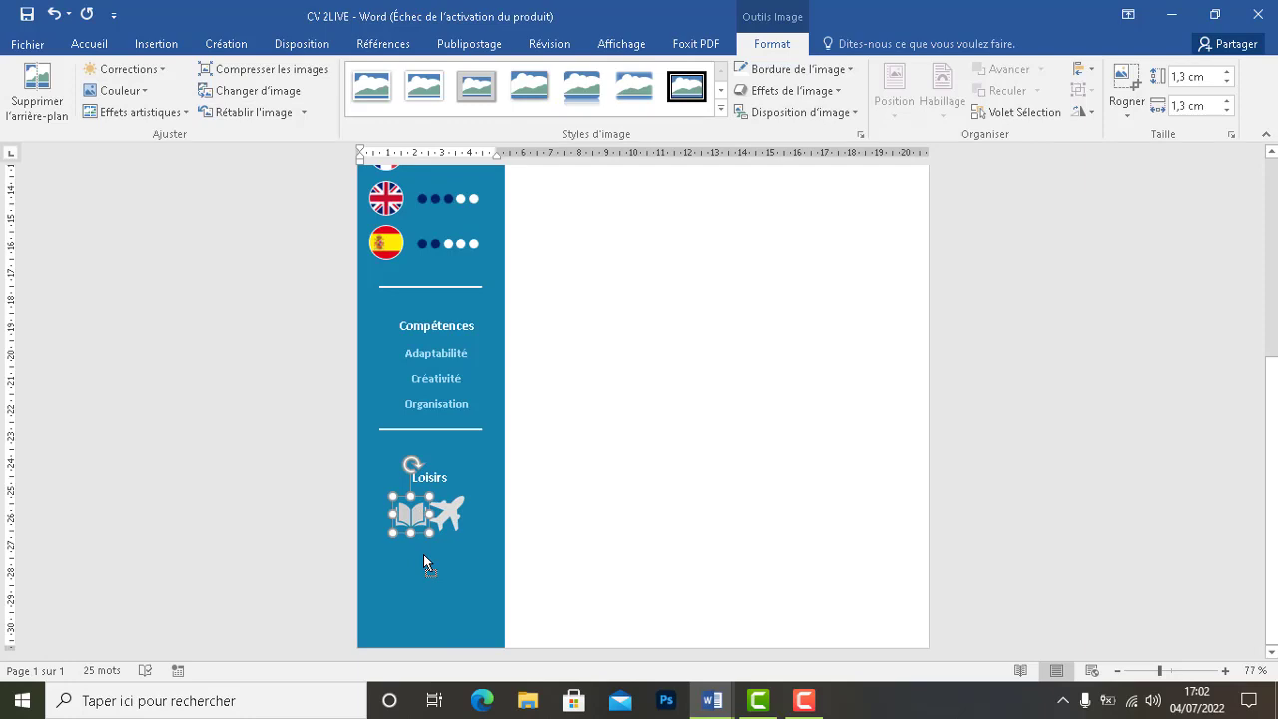
{"action": "right_click", "coordinate": [402, 520]}
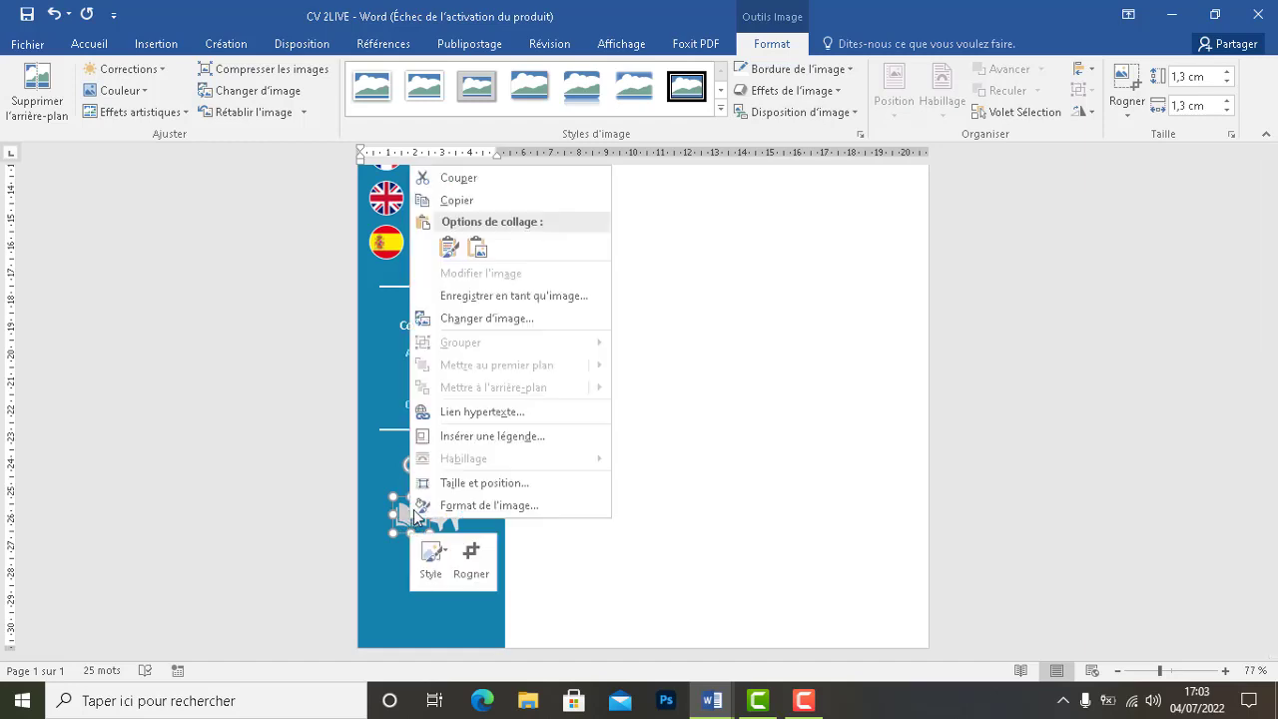
{"action": "left_click", "coordinate": [728, 482]}
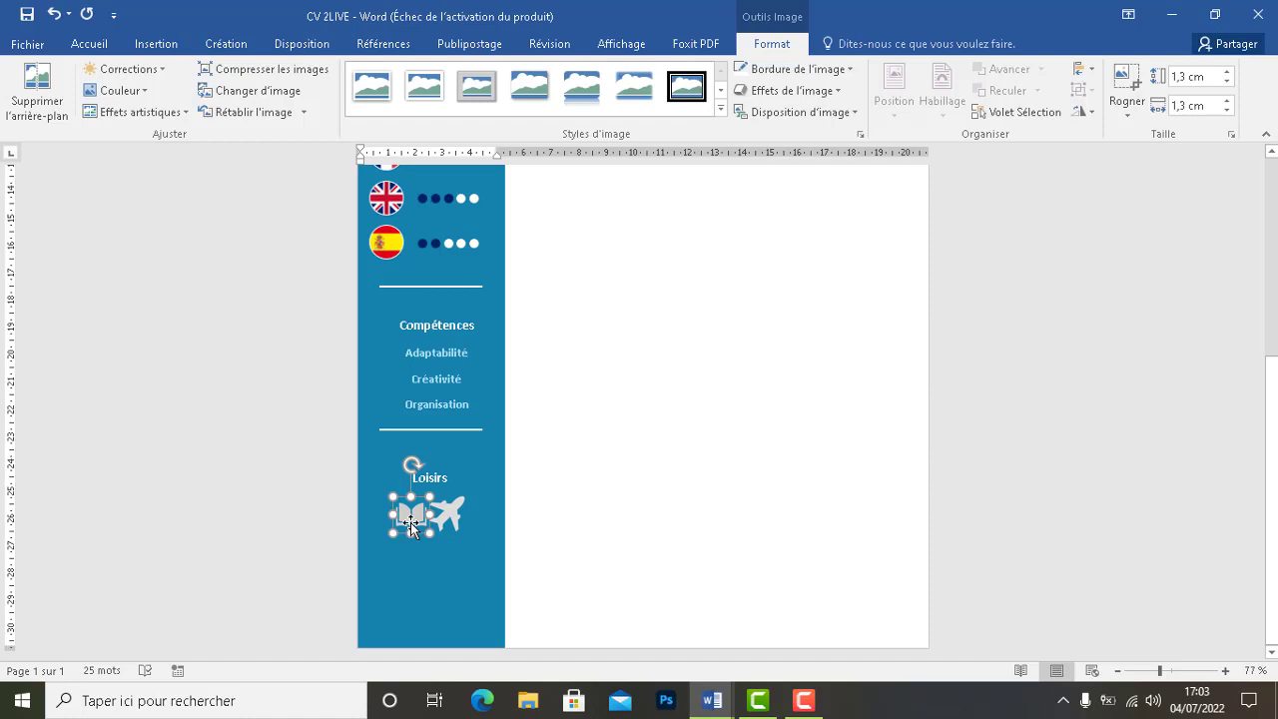
{"action": "left_click", "coordinate": [803, 700]}
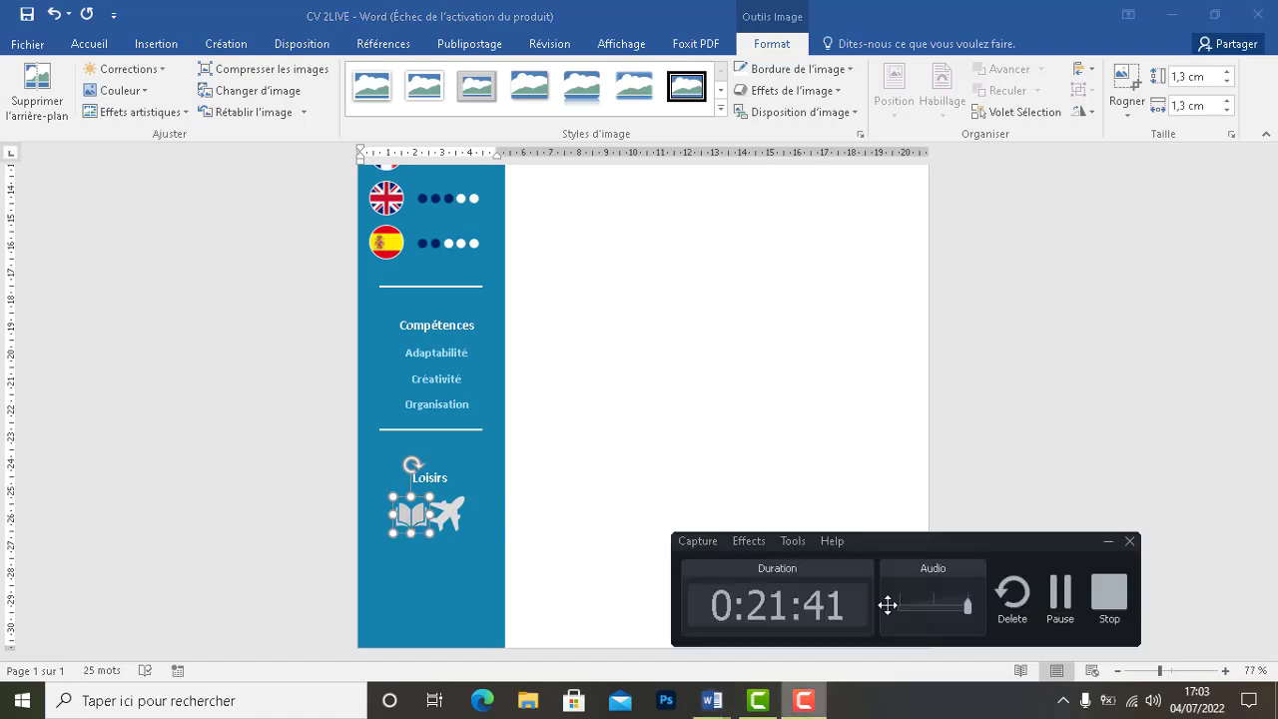
Set the airplane's wrapping to Devant le texte and move it below the header
{"action": "left_click_drag", "start_coordinate": [888, 605], "coordinate": [1020, 605]}
{"action": "left_click", "coordinate": [1188, 619]}
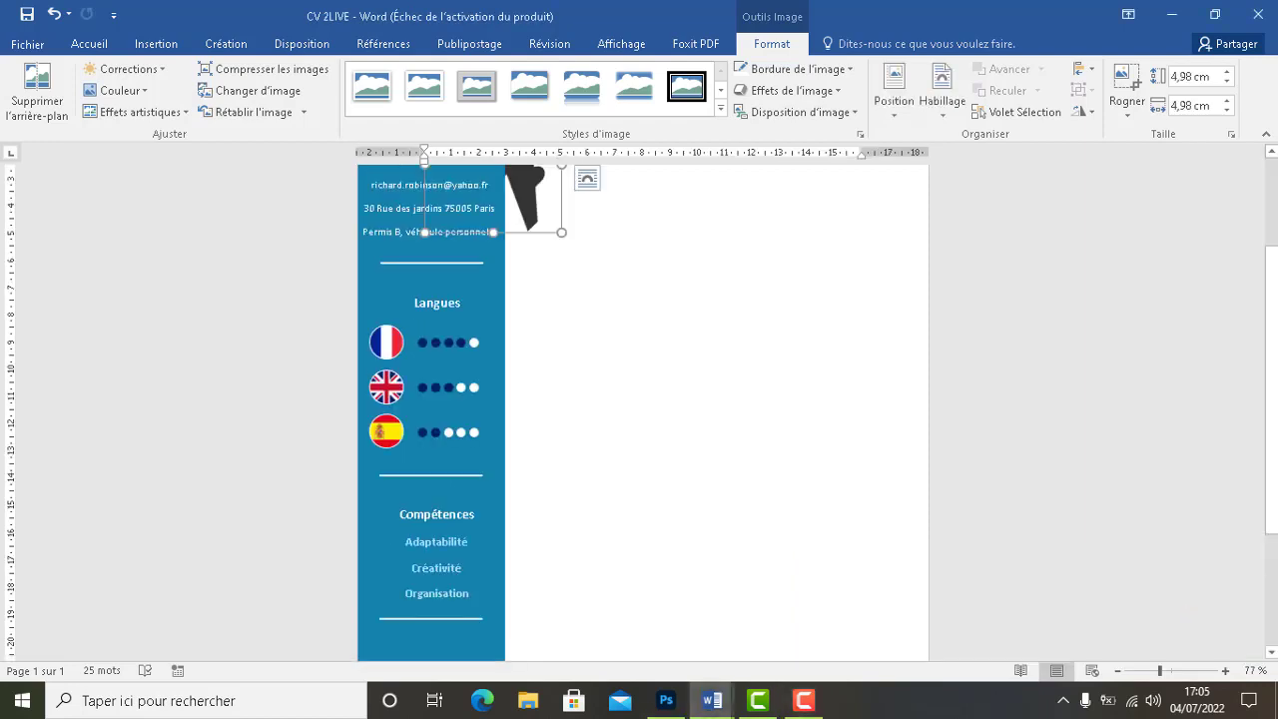
{"action": "scroll", "coordinate": [599, 394], "scroll_direction": "up", "scroll_amount": 3}
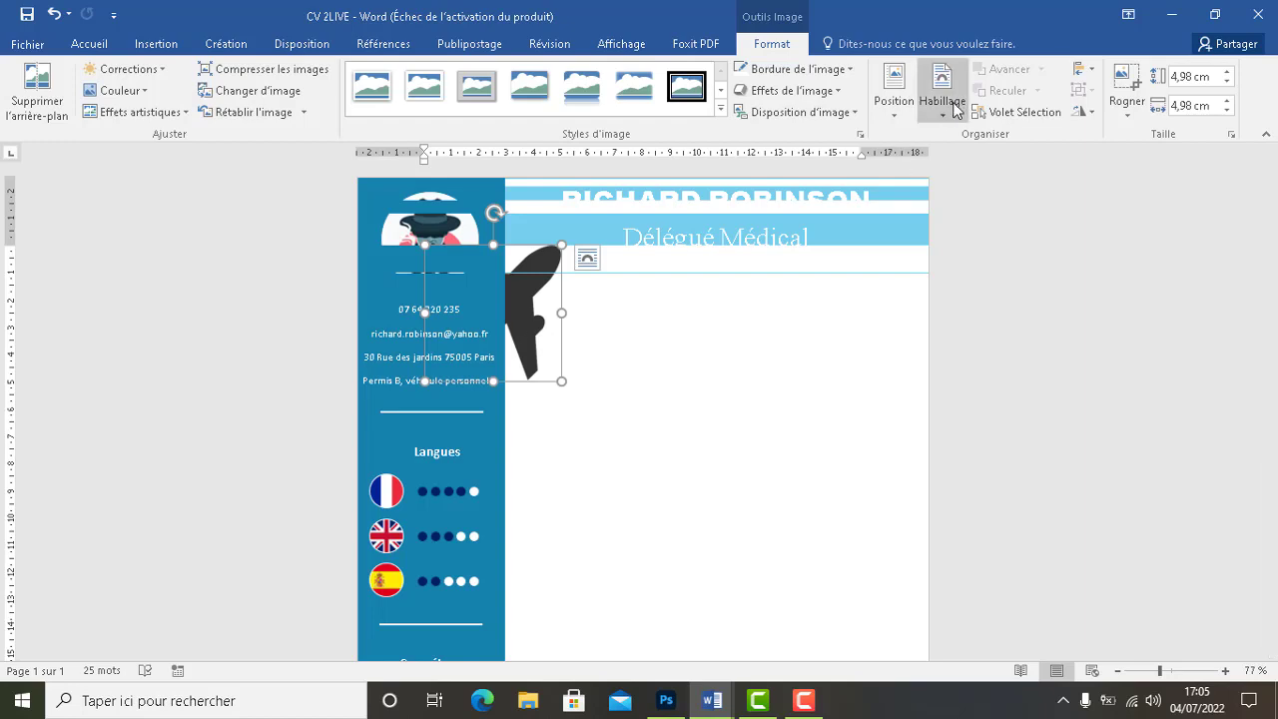
{"action": "left_click", "coordinate": [929, 122]}
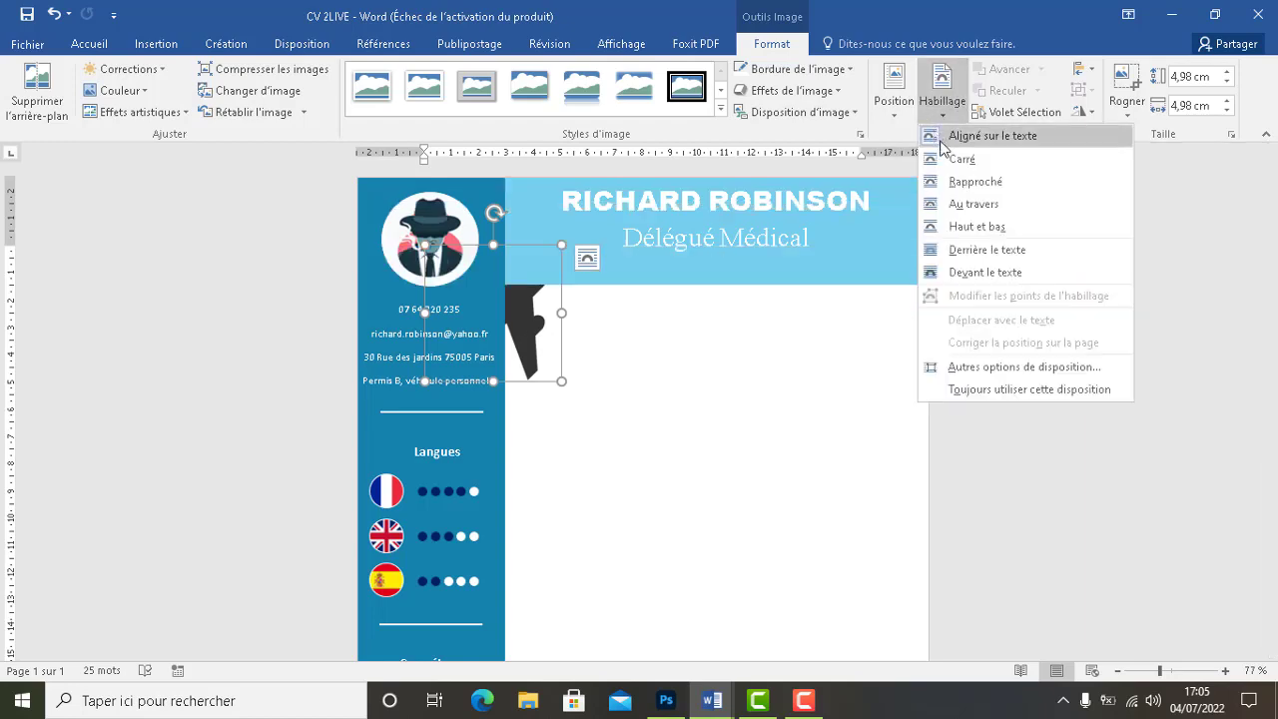
{"action": "left_click", "coordinate": [960, 275]}
{"action": "left_click_drag", "start_coordinate": [537, 336], "coordinate": [679, 481]}
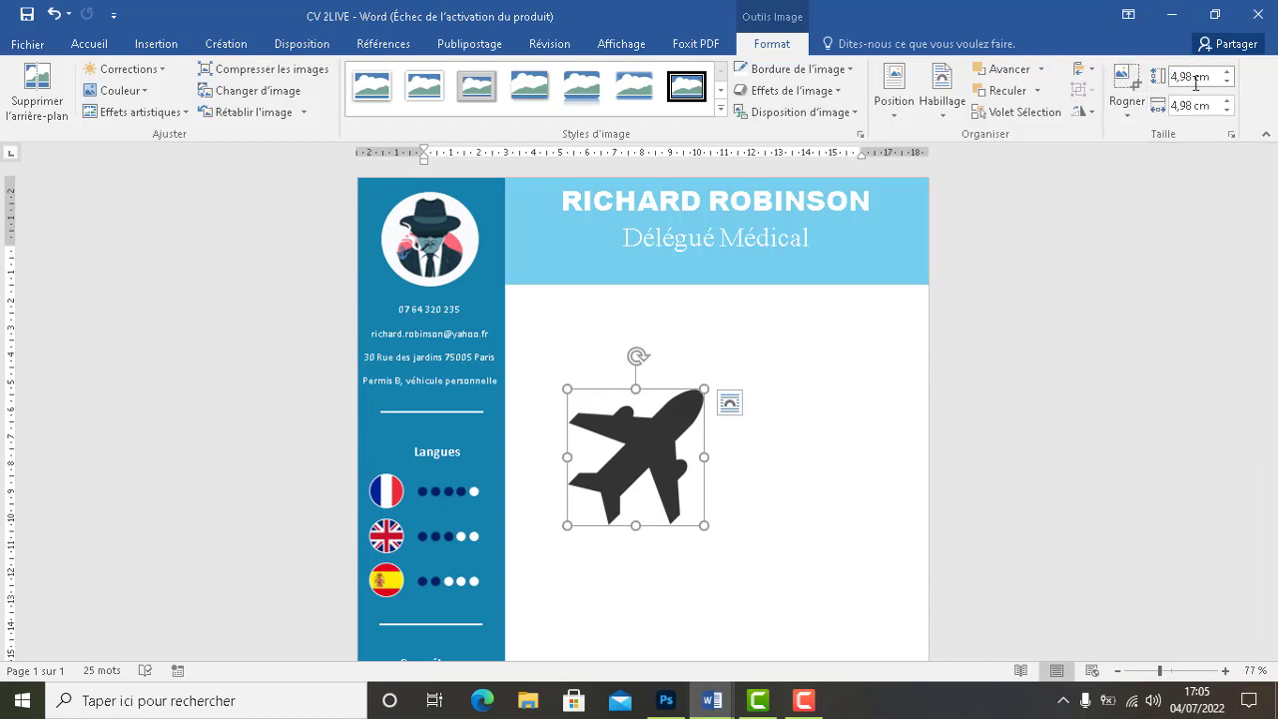
Resize the airplane to 1,3 cm and wash out its colour
{"action": "double_click", "coordinate": [1187, 77]}
{"action": "type", "text": "1"}
{"action": "left_click", "coordinate": [1189, 105]}
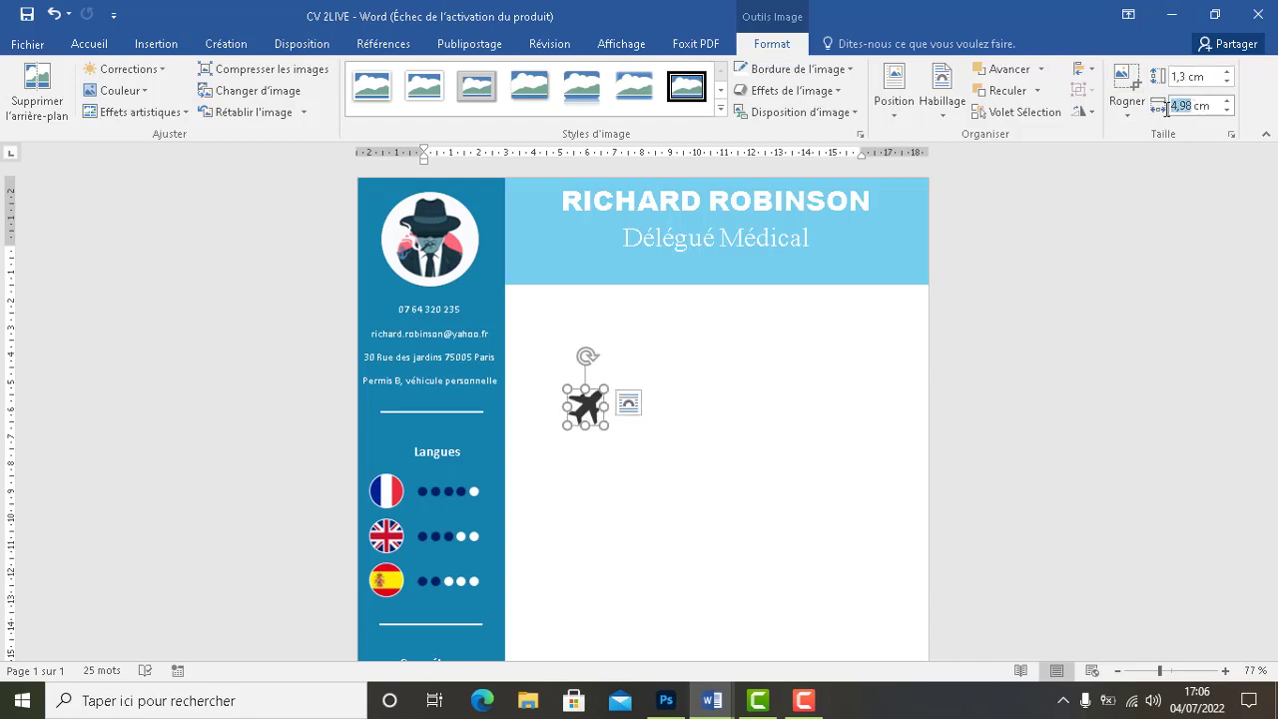
{"action": "type", "text": "1"}
{"action": "left_click", "coordinate": [92, 97]}
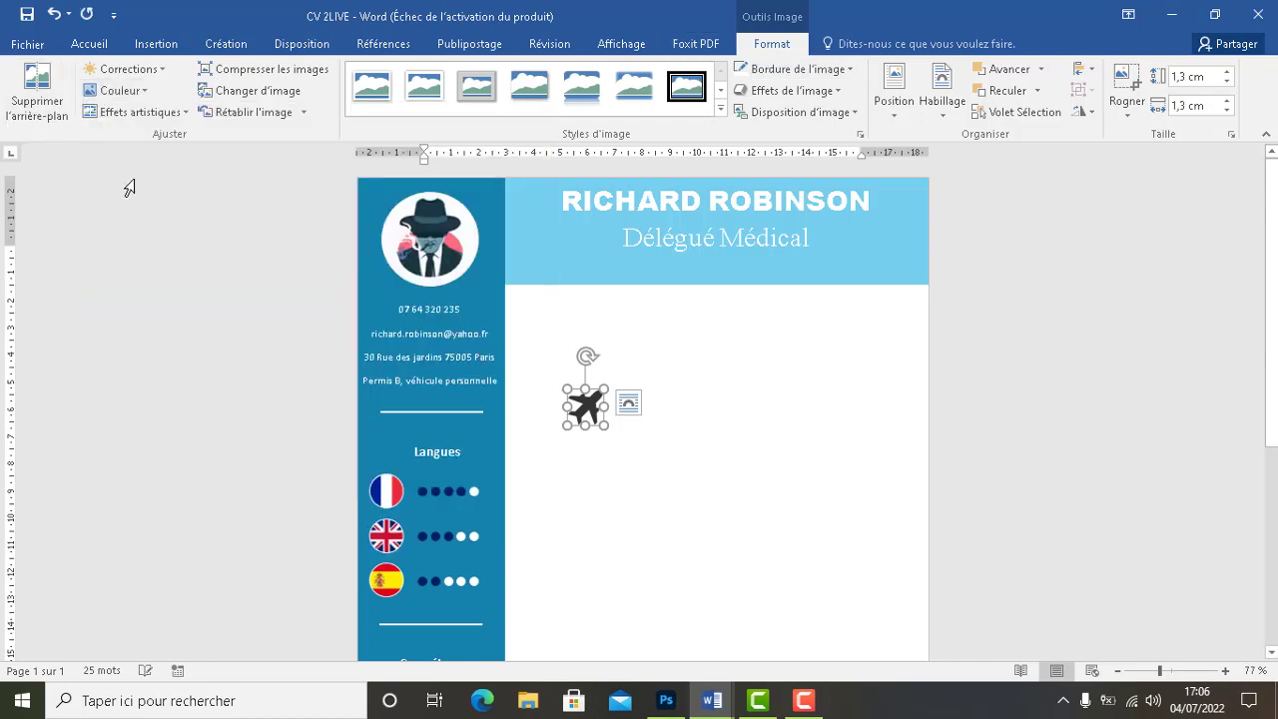
{"action": "left_click", "coordinate": [125, 91]}
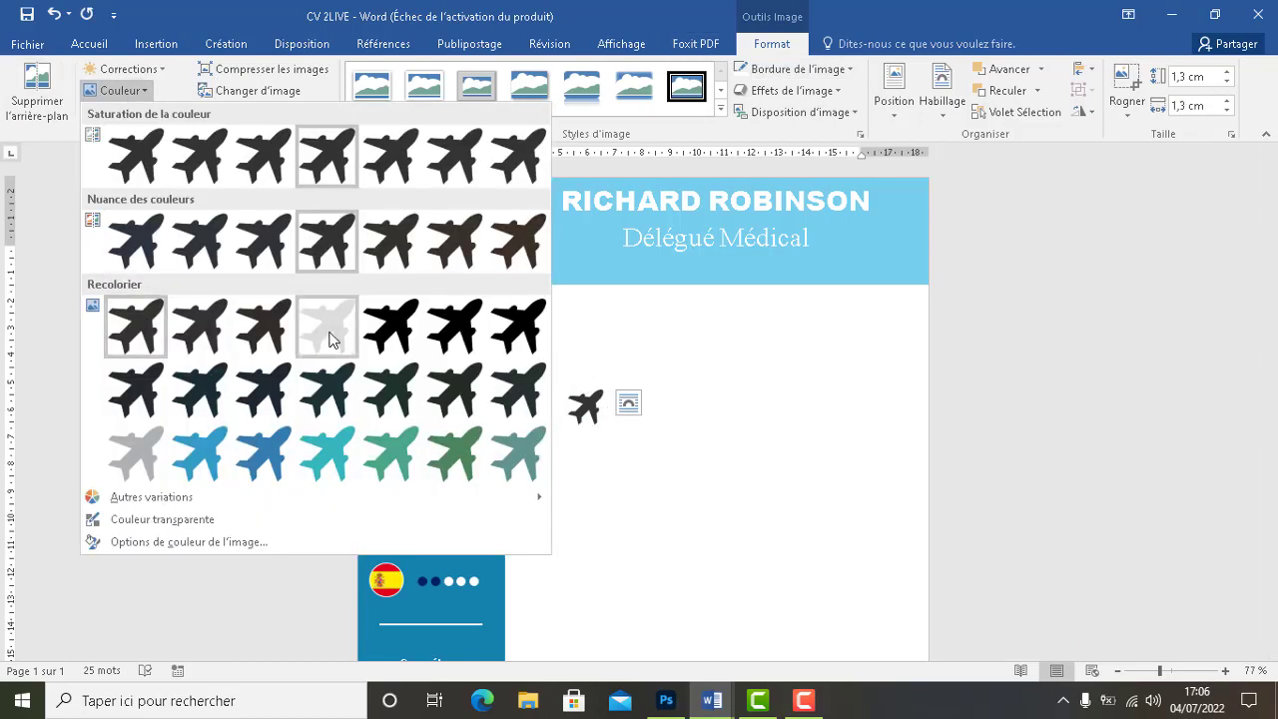
{"action": "left_click", "coordinate": [327, 331]}
Drag the airplane into the blue sidebar just below the Loisirs heading
{"action": "left_click_drag", "start_coordinate": [580, 409], "coordinate": [430, 645]}
{"action": "scroll", "coordinate": [436, 645], "scroll_direction": "down", "scroll_amount": 3}
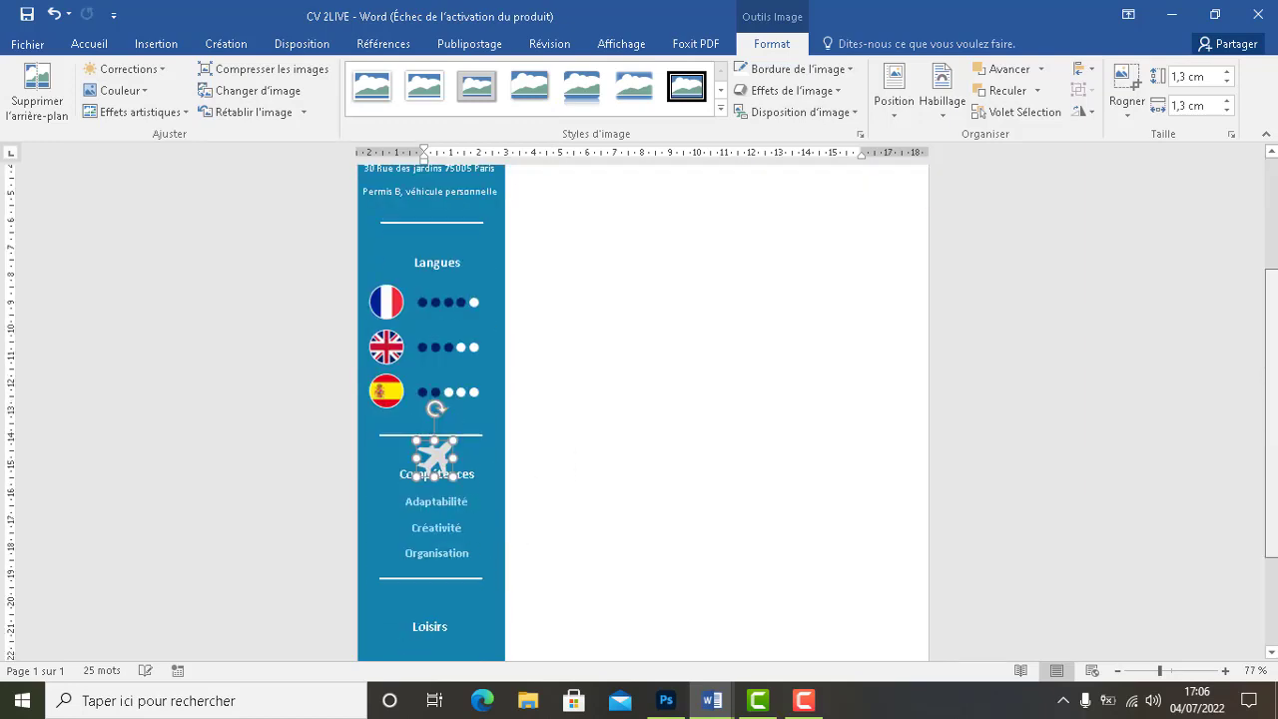
{"action": "left_click_drag", "start_coordinate": [435, 429], "coordinate": [432, 631]}
{"action": "scroll", "coordinate": [432, 630], "scroll_direction": "down", "scroll_amount": 1}
{"action": "scroll", "coordinate": [432, 630], "scroll_direction": "down", "scroll_amount": 2}
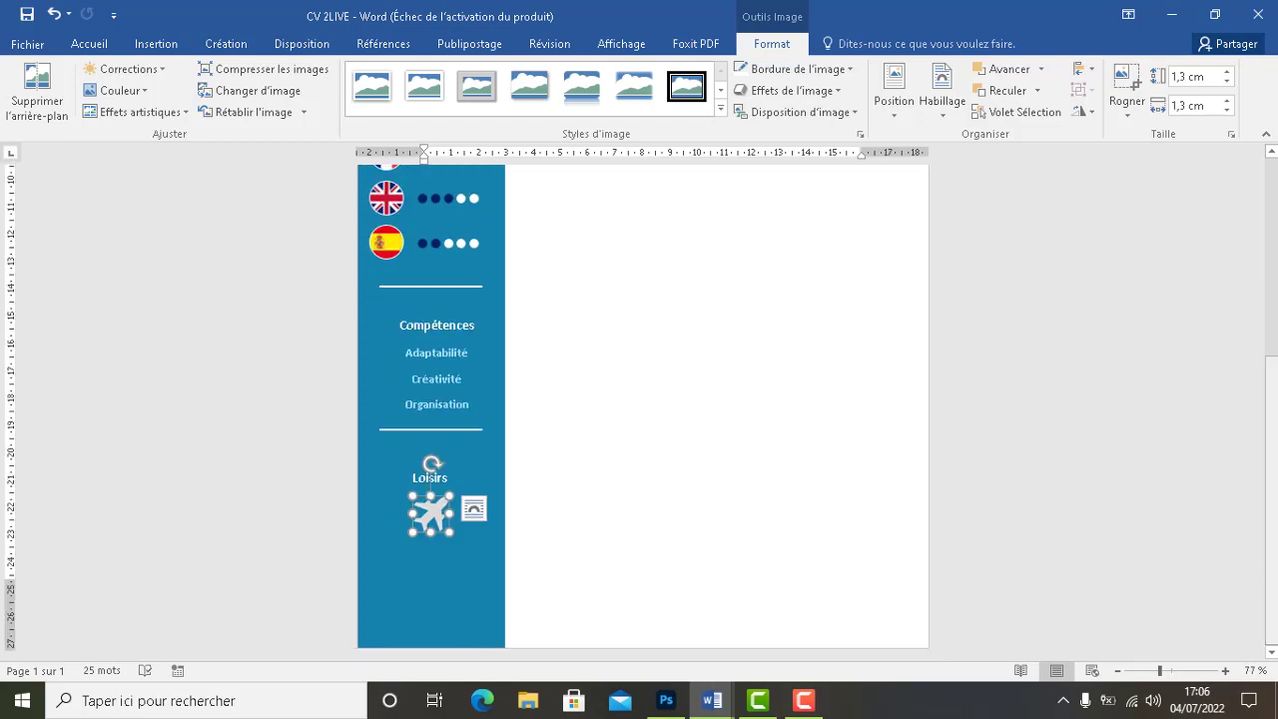
{"action": "left_click", "coordinate": [719, 562]}
{"action": "scroll", "coordinate": [939, 539], "scroll_direction": "down", "scroll_amount": 5}
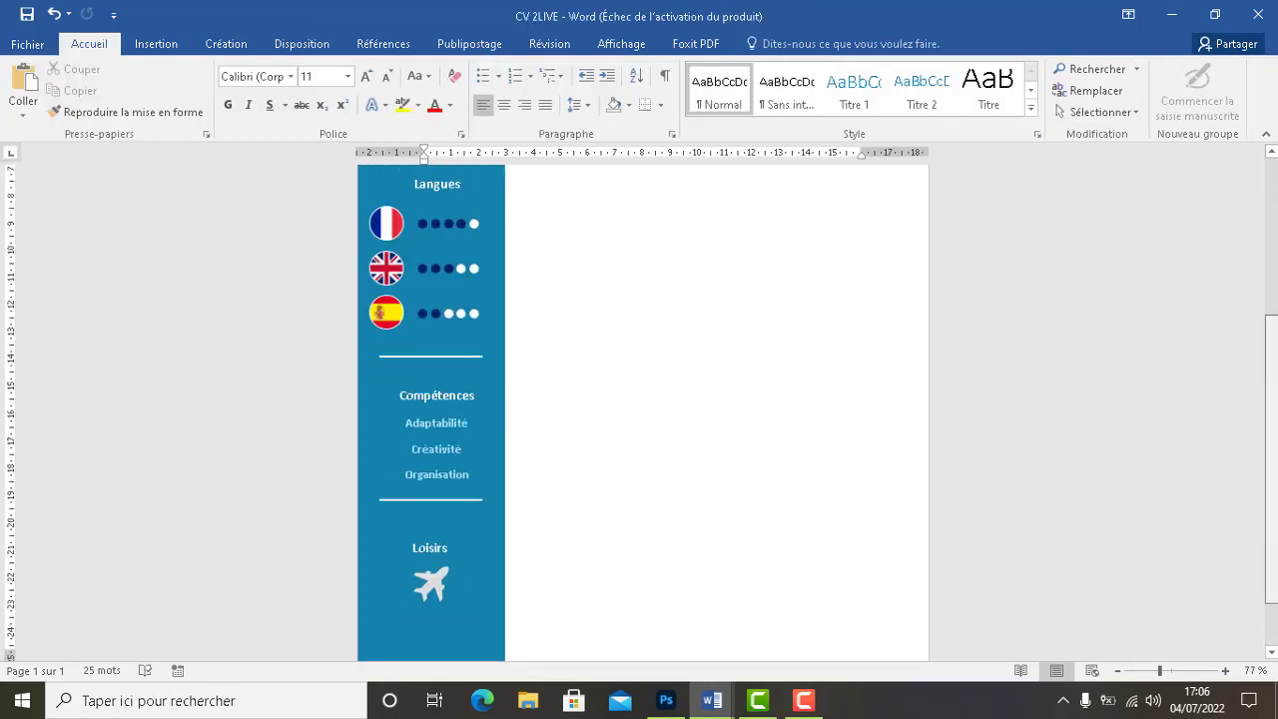
Insert the LIVRE book picture into the CV again
{"action": "left_click", "coordinate": [435, 519]}
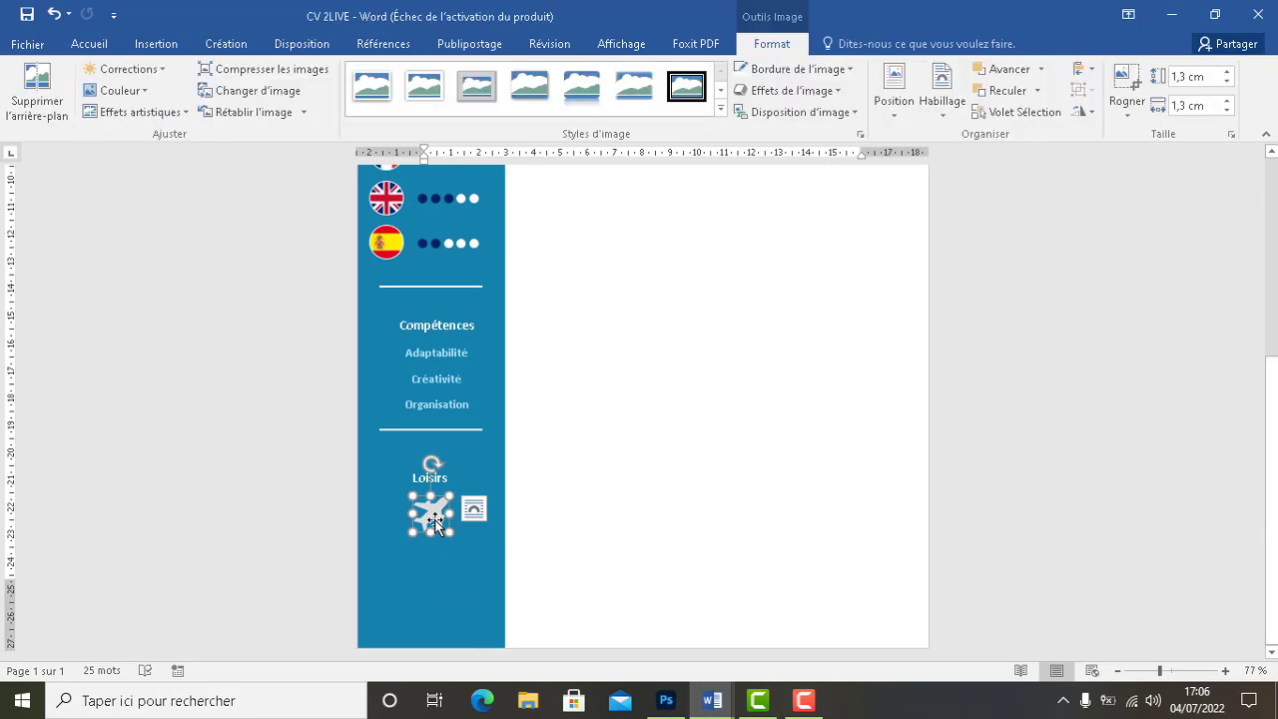
{"action": "left_click", "coordinate": [97, 46]}
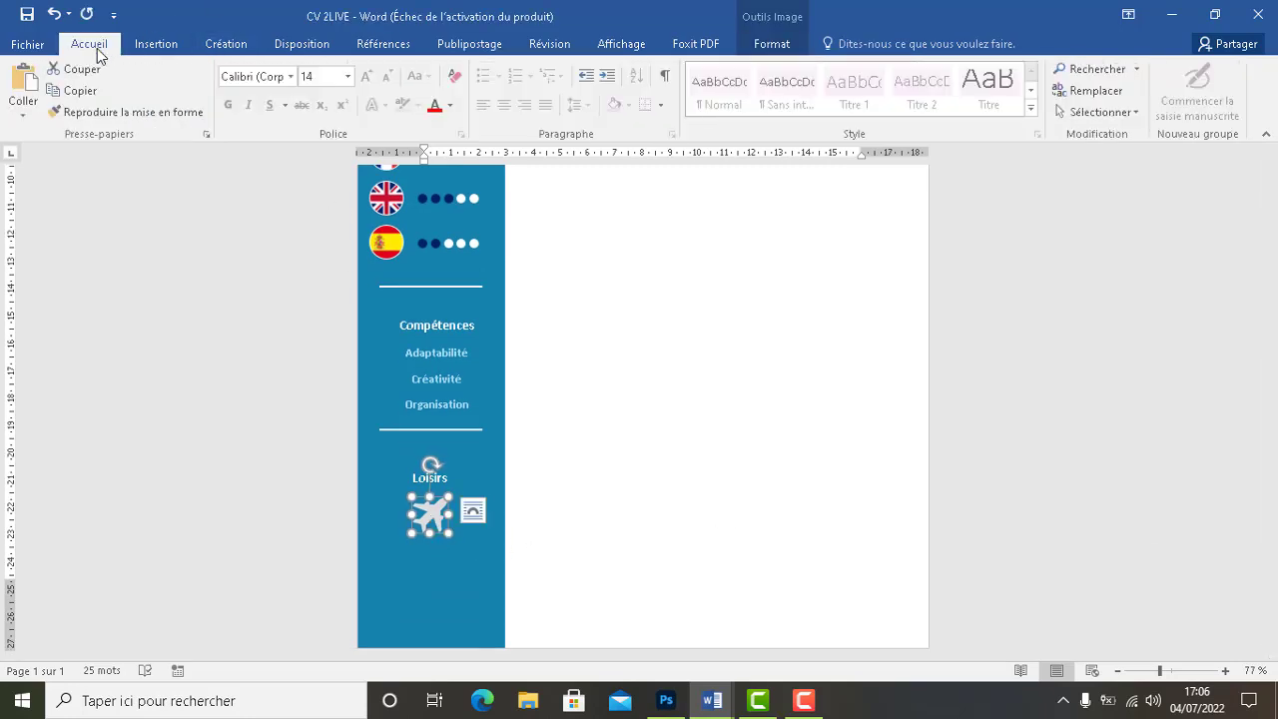
{"action": "left_click", "coordinate": [150, 46]}
{"action": "left_click", "coordinate": [185, 105]}
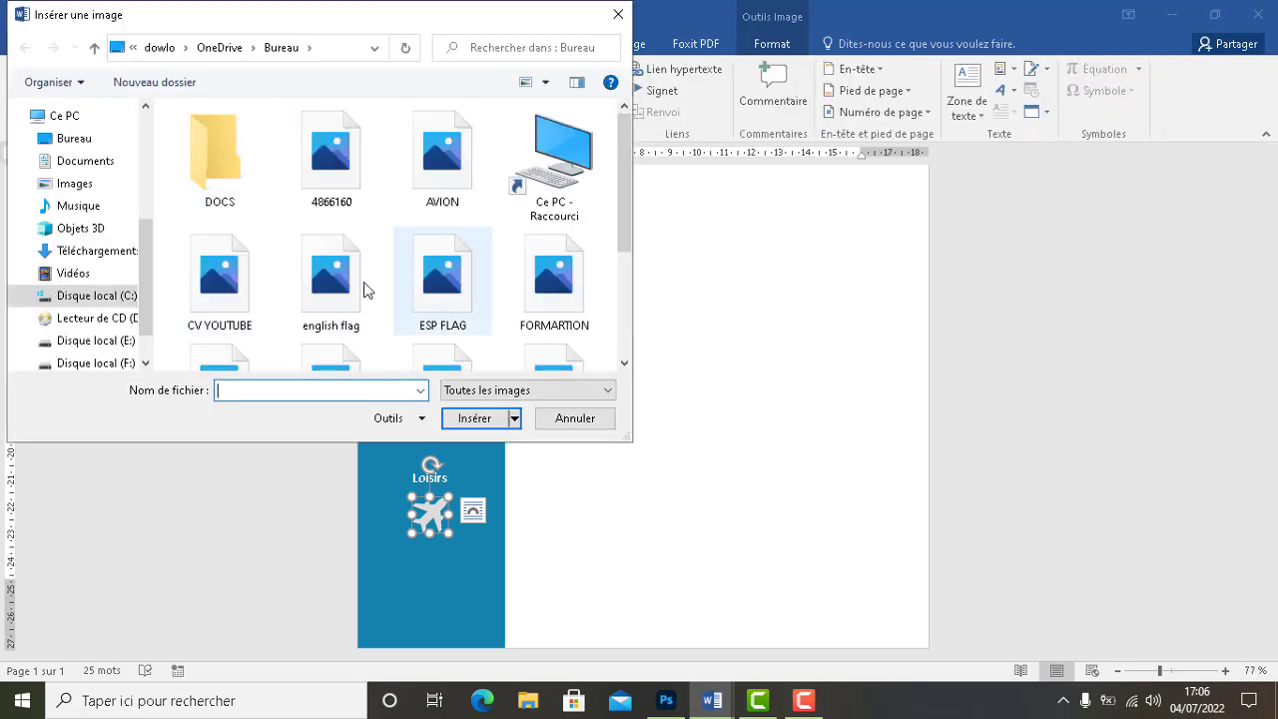
{"action": "left_click", "coordinate": [807, 704]}
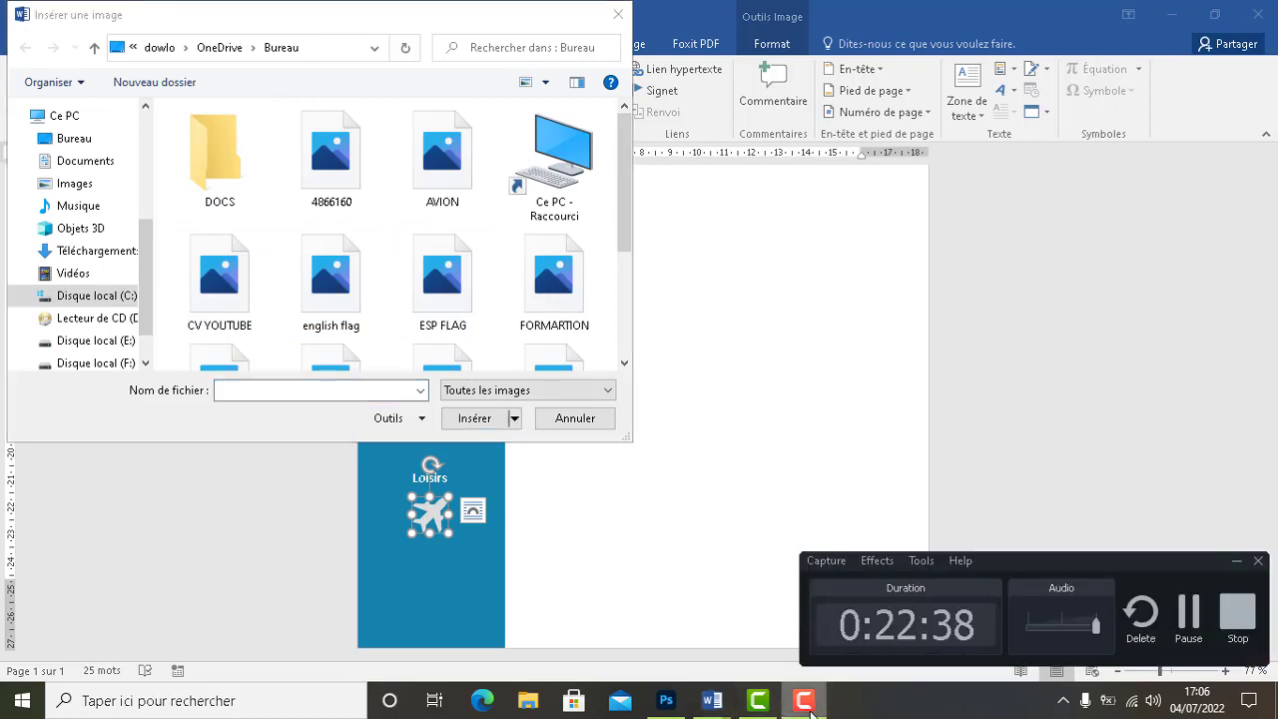
{"action": "left_click", "coordinate": [809, 704]}
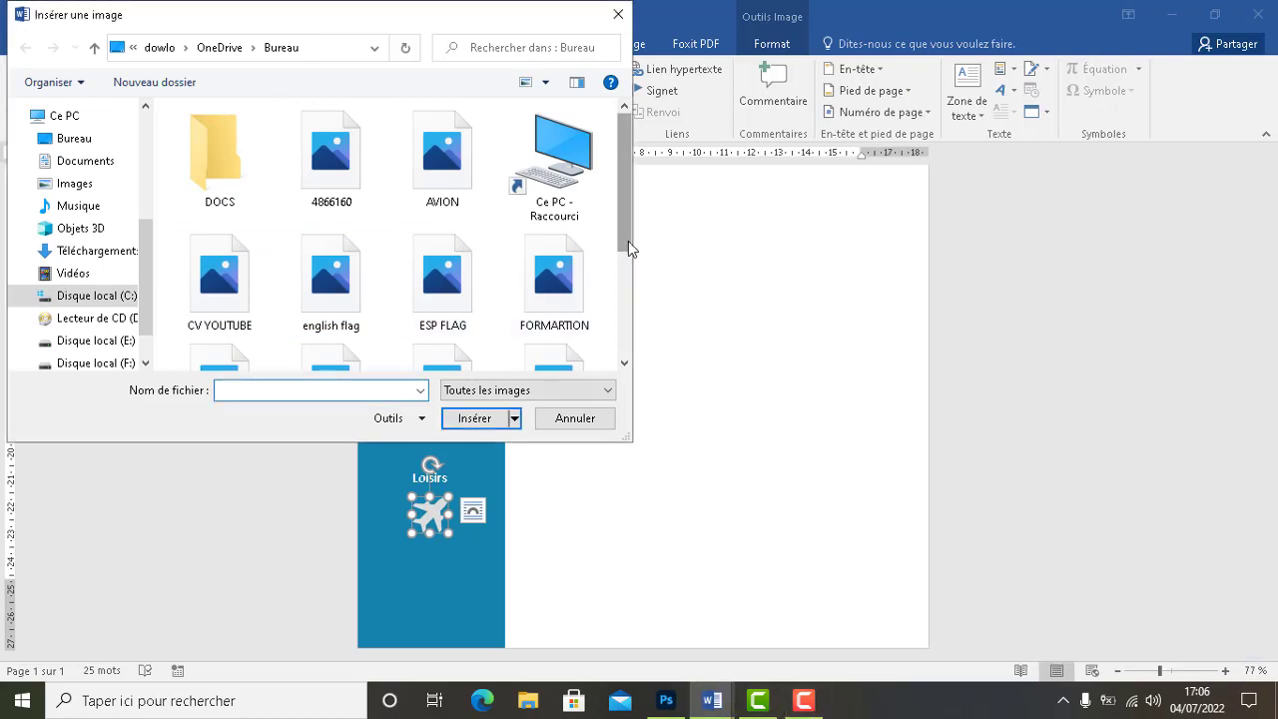
{"action": "left_click_drag", "start_coordinate": [628, 240], "coordinate": [618, 317]}
{"action": "left_click", "coordinate": [330, 225]}
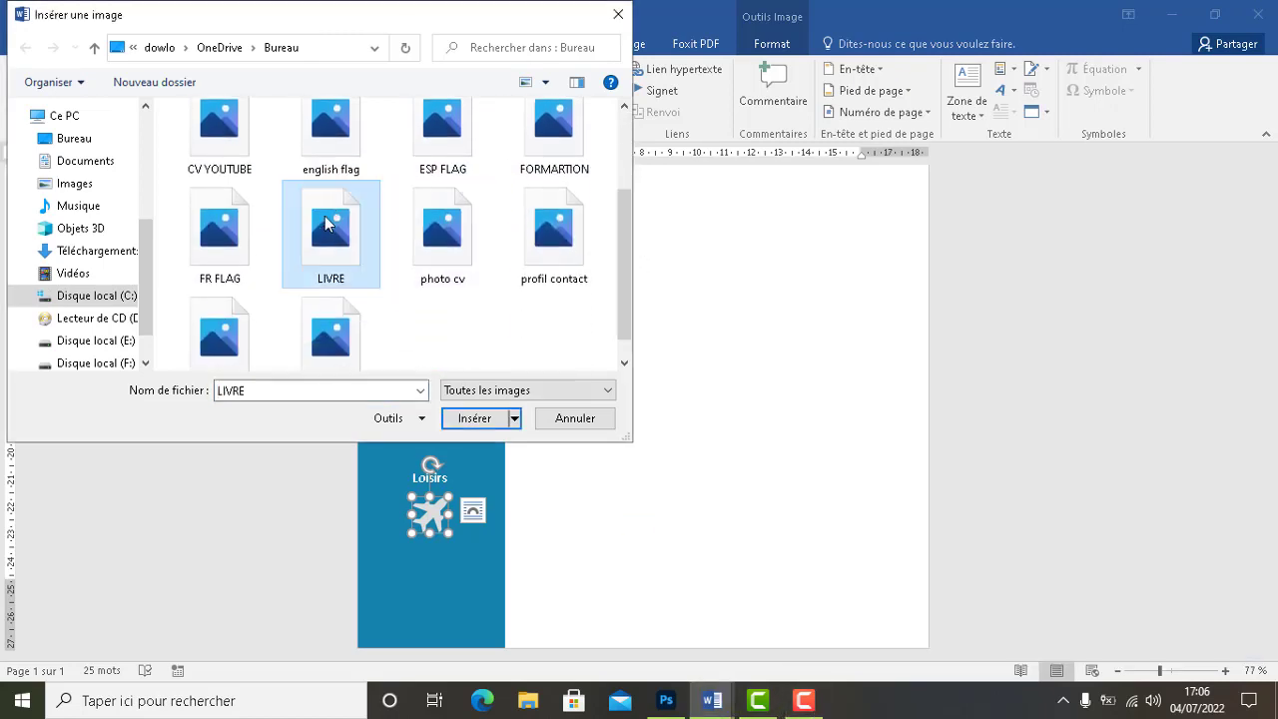
{"action": "left_click", "coordinate": [474, 424]}
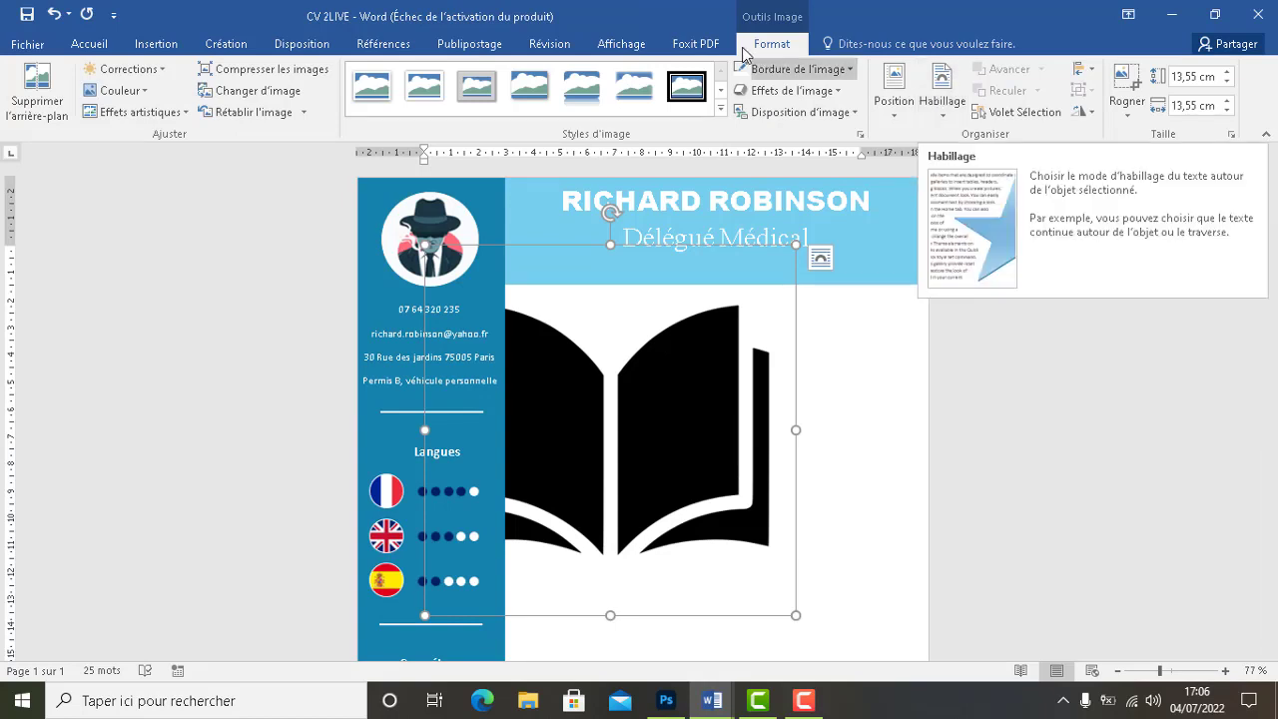
Float the book in front of the text and size it to 1,3 cm
{"action": "left_click", "coordinate": [928, 101]}
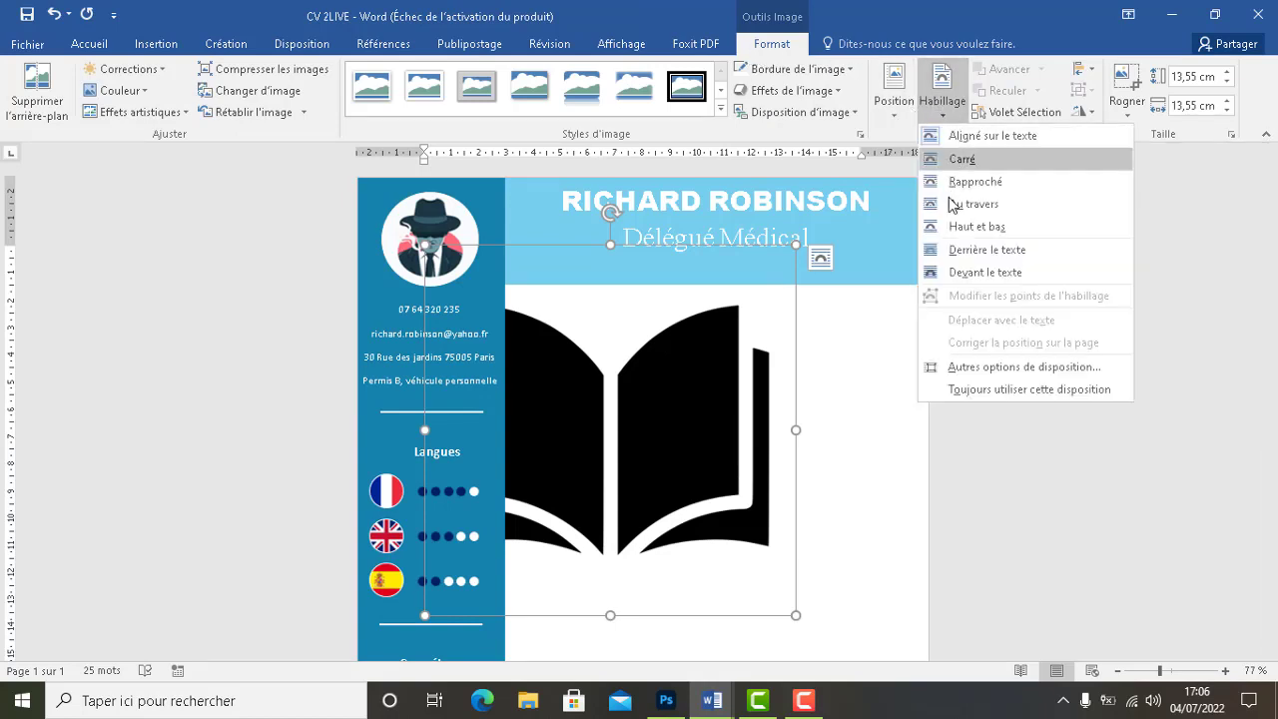
{"action": "left_click", "coordinate": [967, 275]}
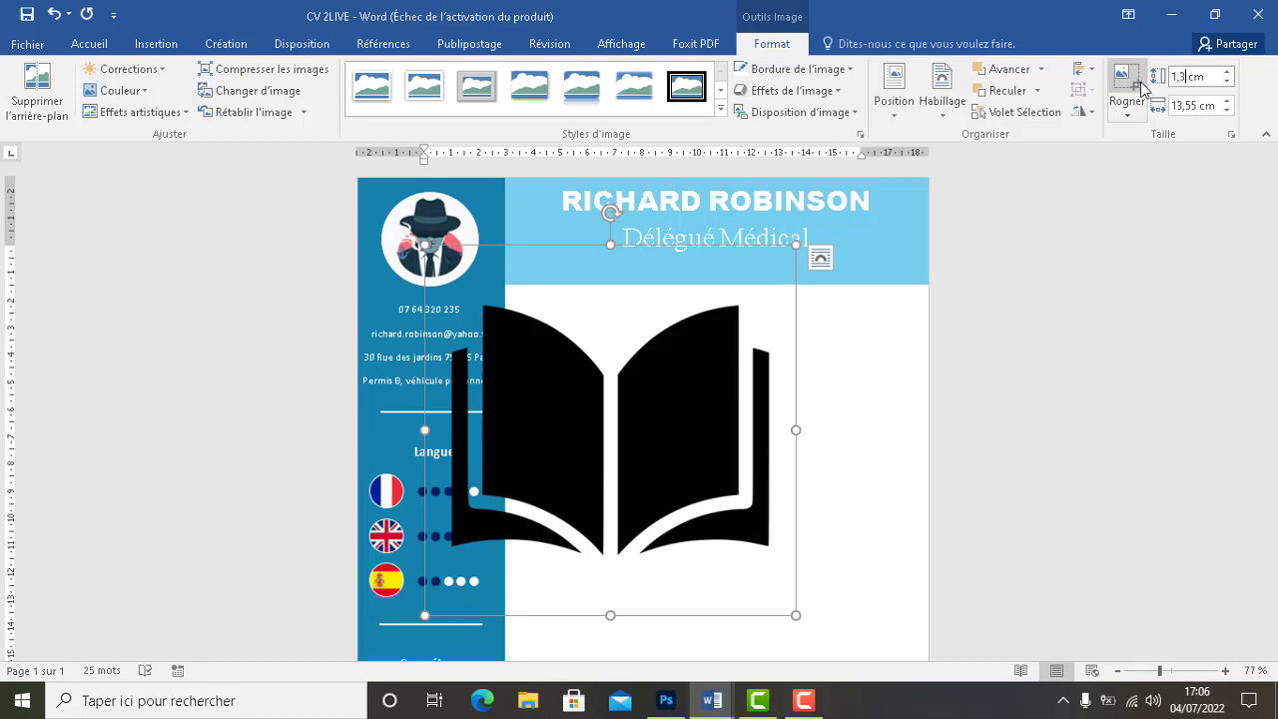
{"action": "left_click", "coordinate": [1193, 105]}
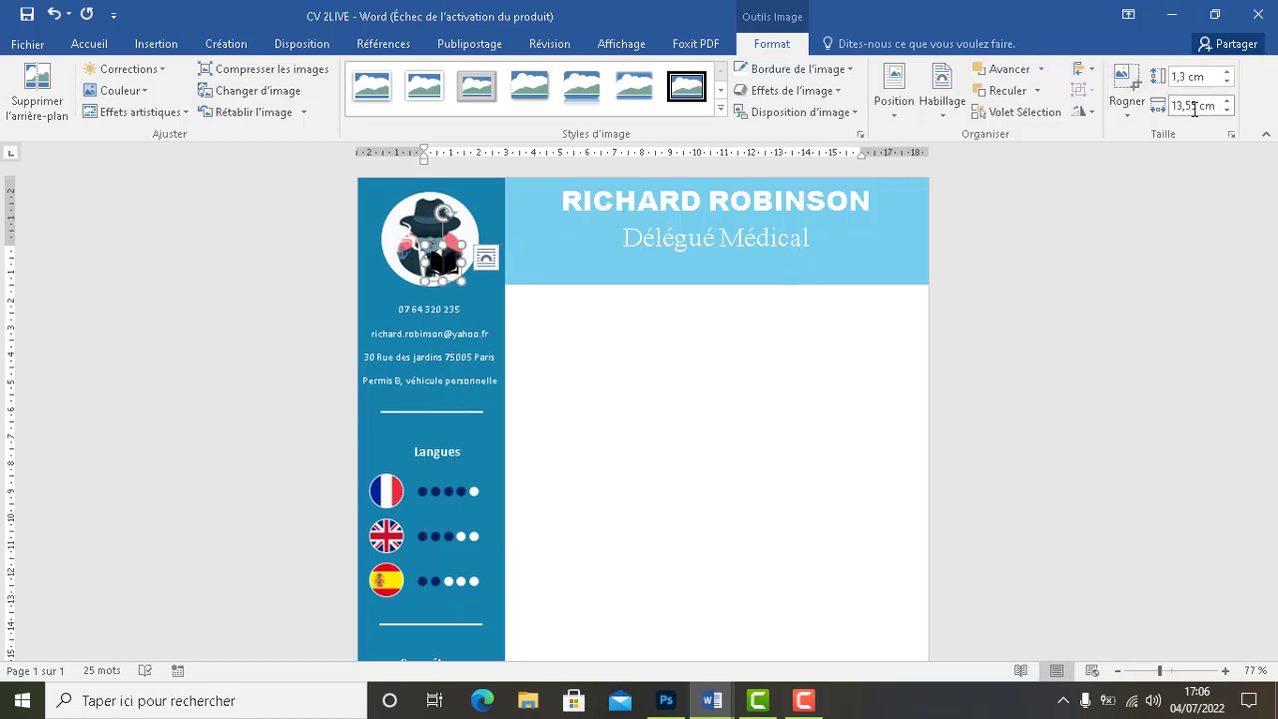
{"action": "left_click_drag", "start_coordinate": [1182, 108], "coordinate": [1158, 113]}
{"action": "type", "text": "1,3"}
{"action": "left_click", "coordinate": [1129, 237]}
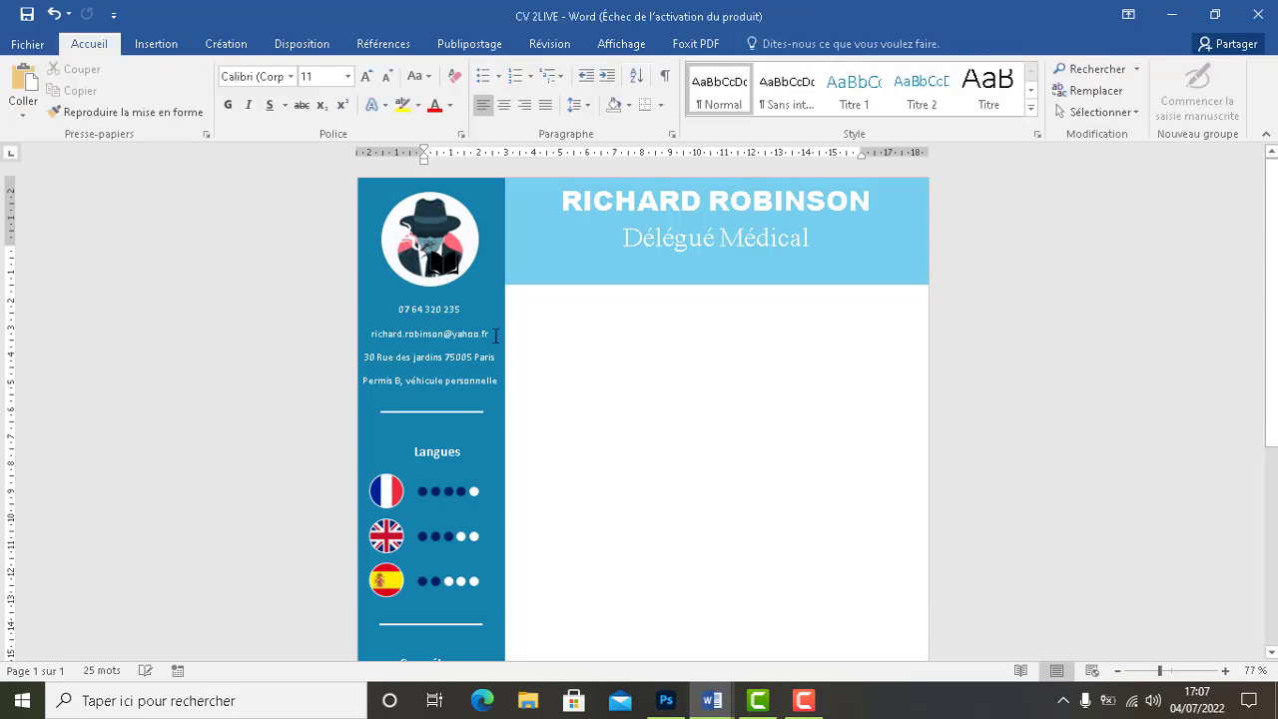
Move the book off the profile photo and wash it out to light grey
{"action": "left_click", "coordinate": [440, 265]}
{"action": "left_click_drag", "start_coordinate": [440, 265], "coordinate": [580, 377]}
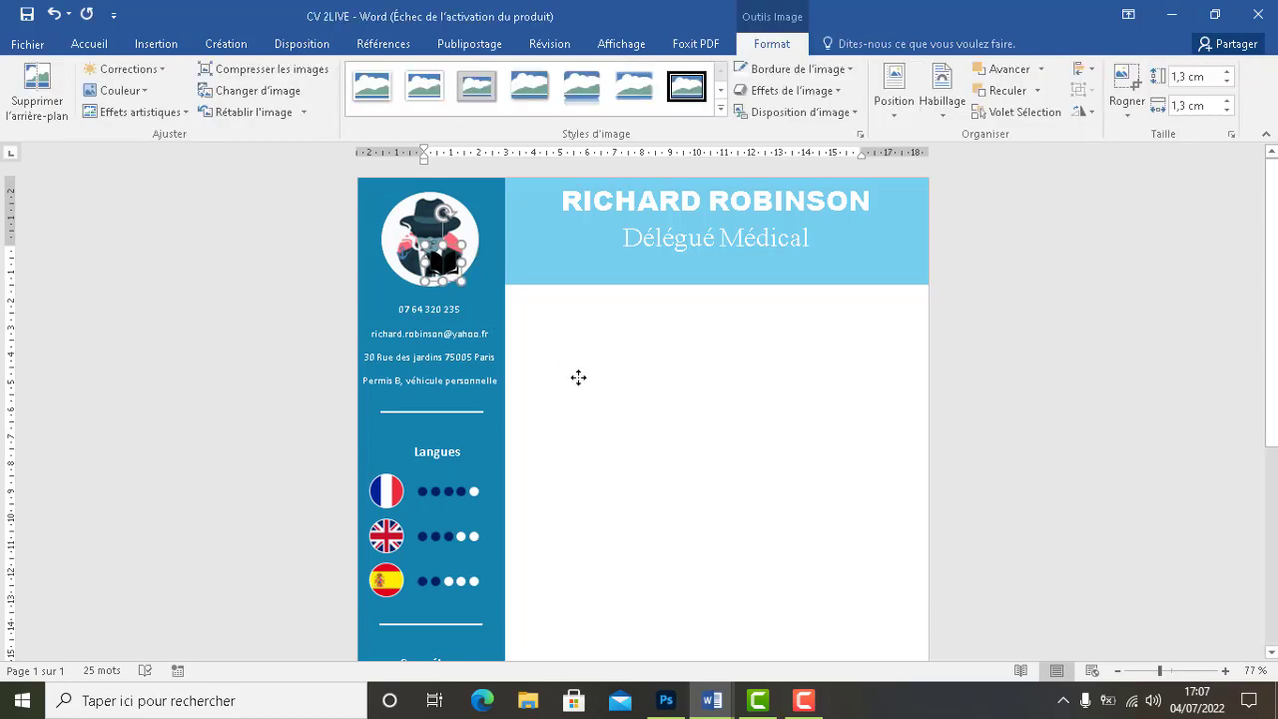
{"action": "left_click", "coordinate": [117, 90]}
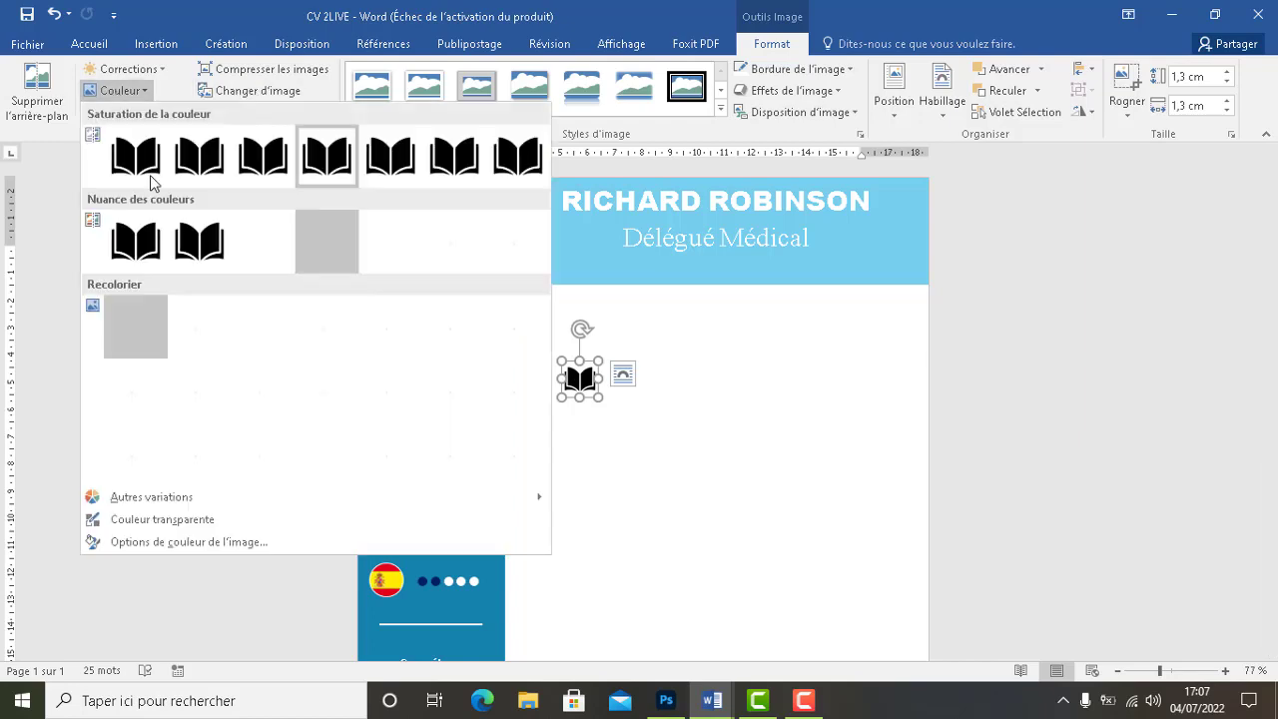
{"action": "left_click", "coordinate": [327, 327]}
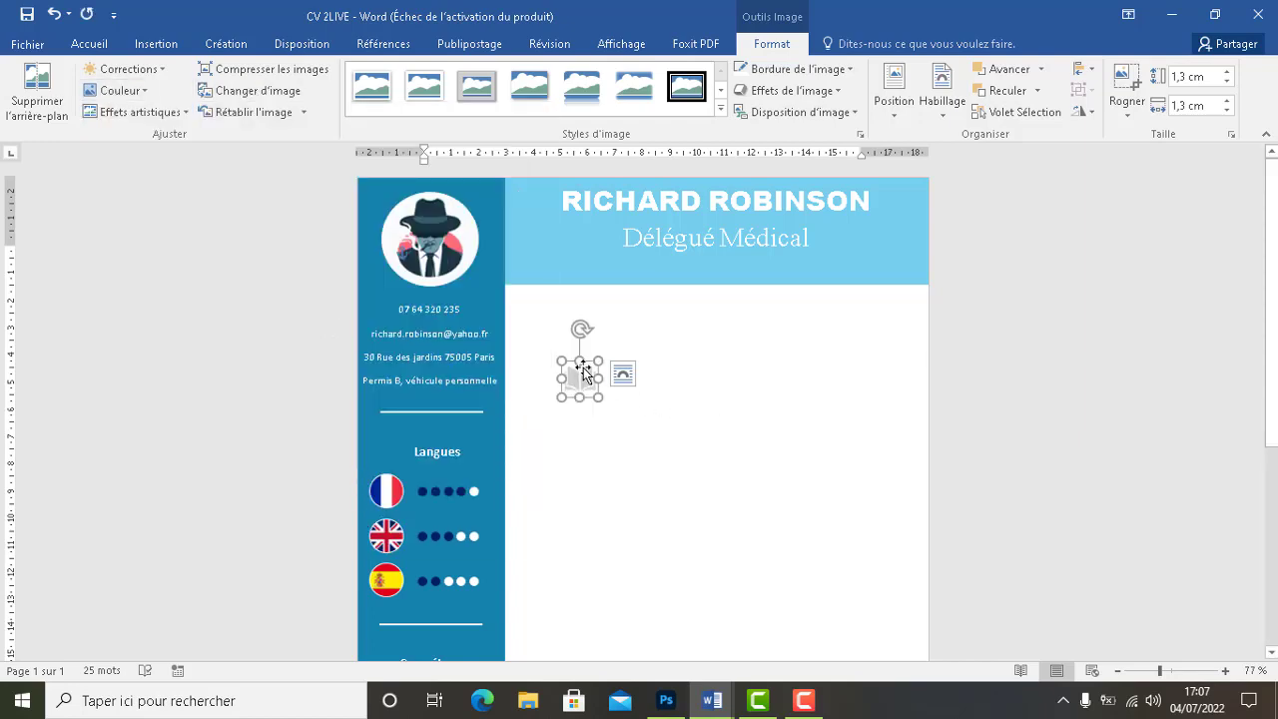
Place the book under the airplane in Loisirs and nudge it into alignment
{"action": "left_click_drag", "start_coordinate": [581, 370], "coordinate": [557, 513]}
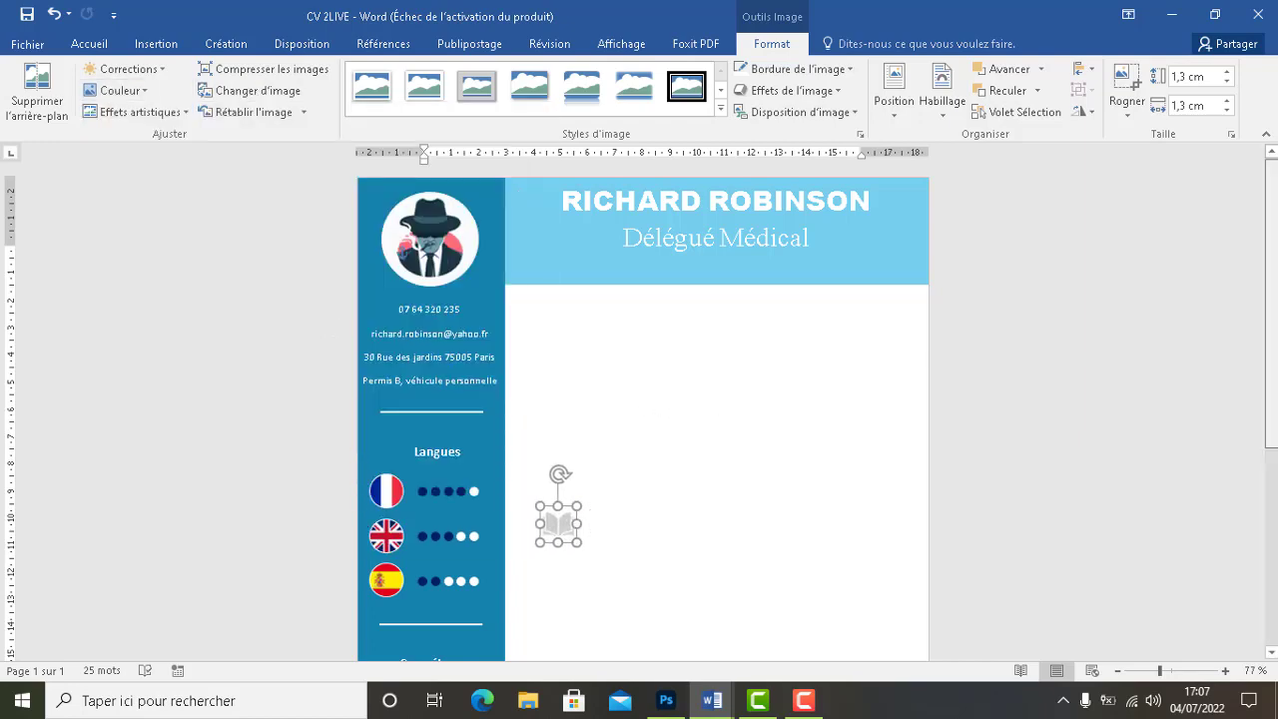
{"action": "scroll", "coordinate": [1052, 425], "scroll_direction": "down", "scroll_amount": 3}
{"action": "left_click_drag", "start_coordinate": [557, 190], "coordinate": [423, 565]}
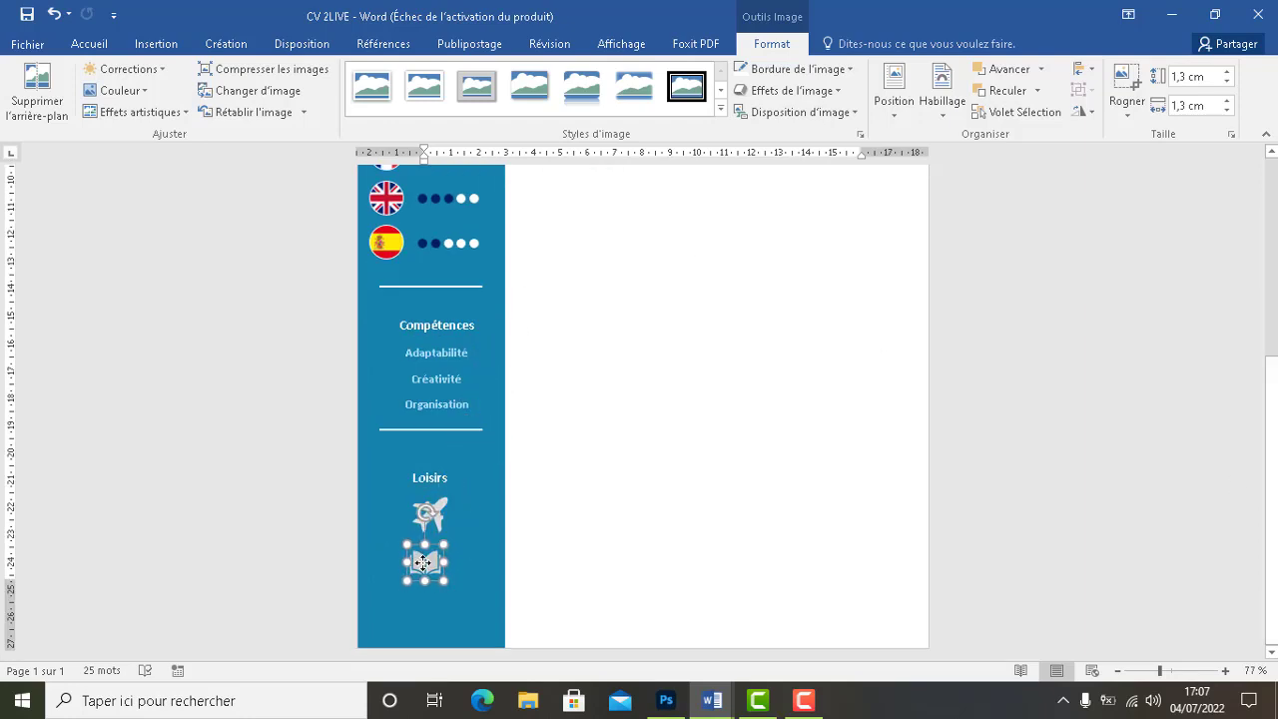
{"action": "left_click", "coordinate": [602, 560]}
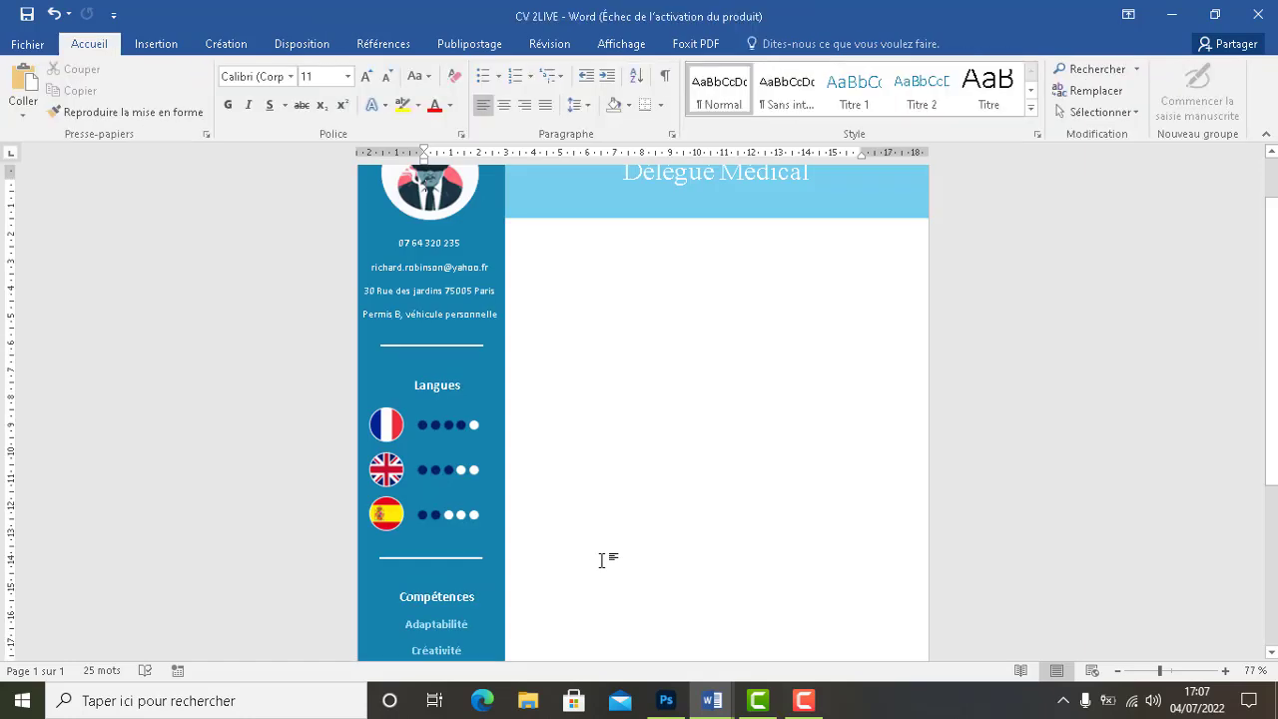
{"action": "left_click_drag", "start_coordinate": [1271, 343], "coordinate": [1271, 499]}
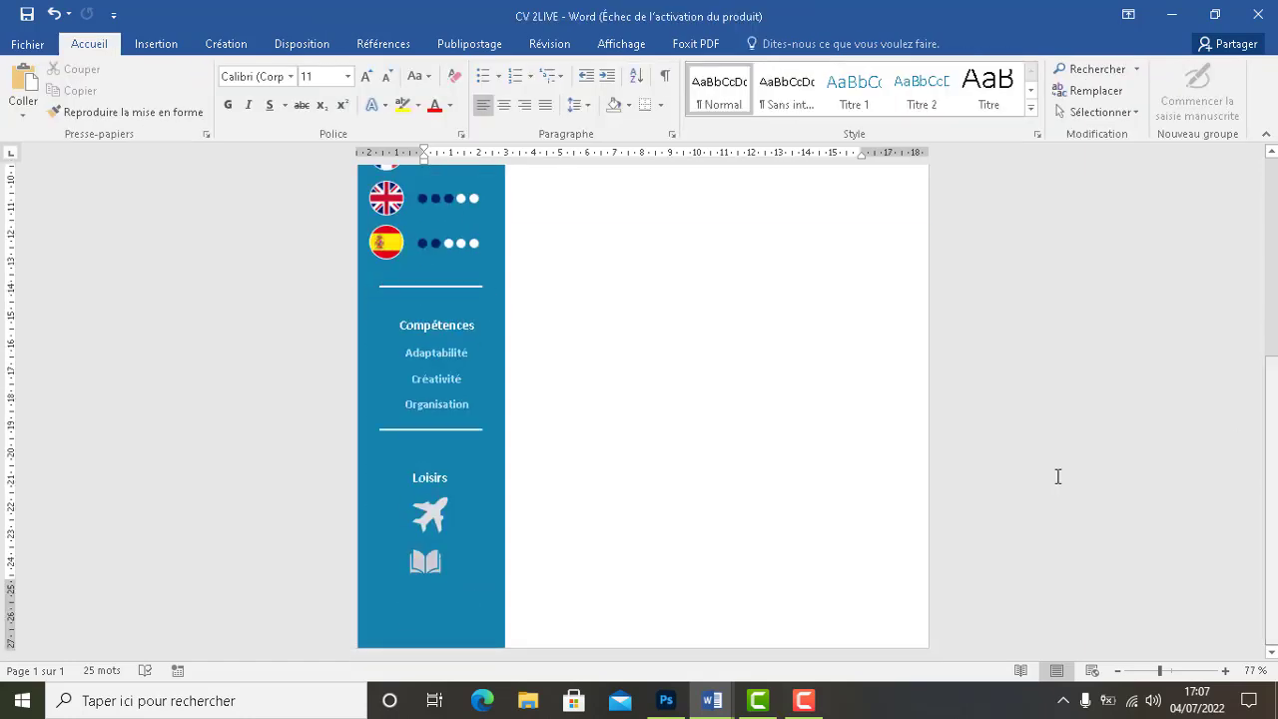
{"action": "left_click", "coordinate": [431, 562]}
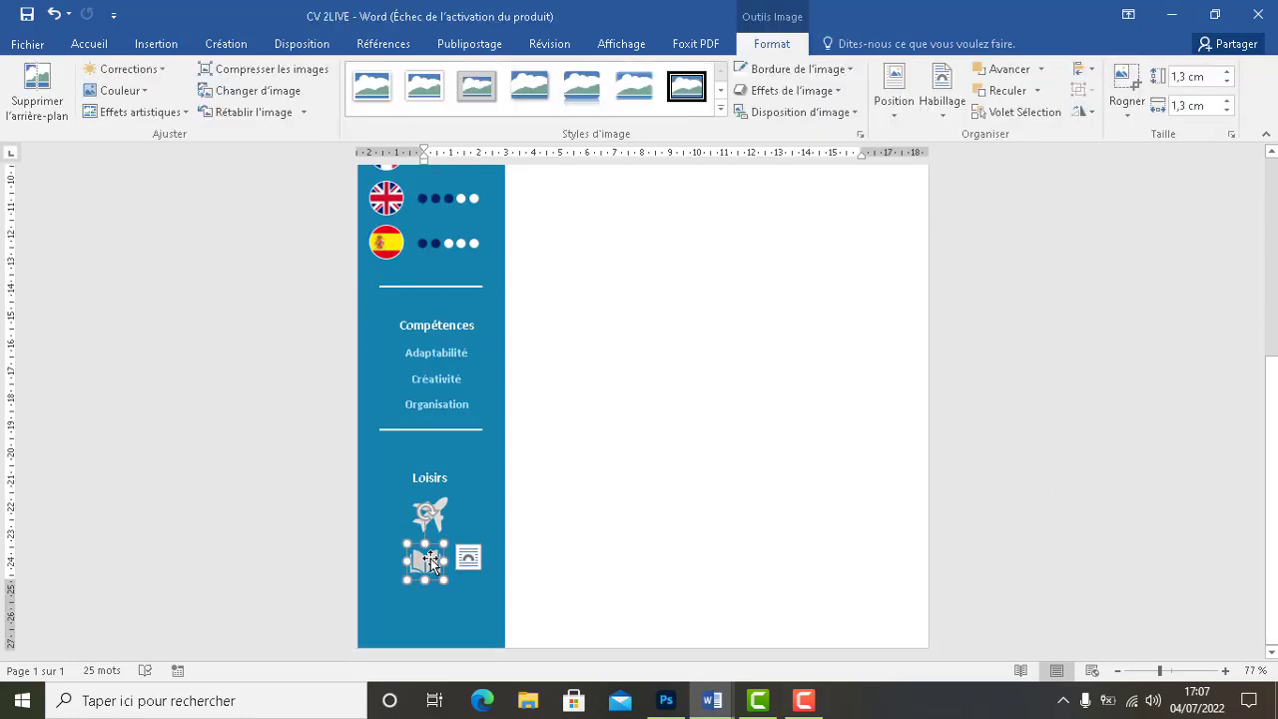
{"action": "key", "text": "Right"}
{"action": "key", "text": "Right"}
{"action": "key", "text": "Up"}
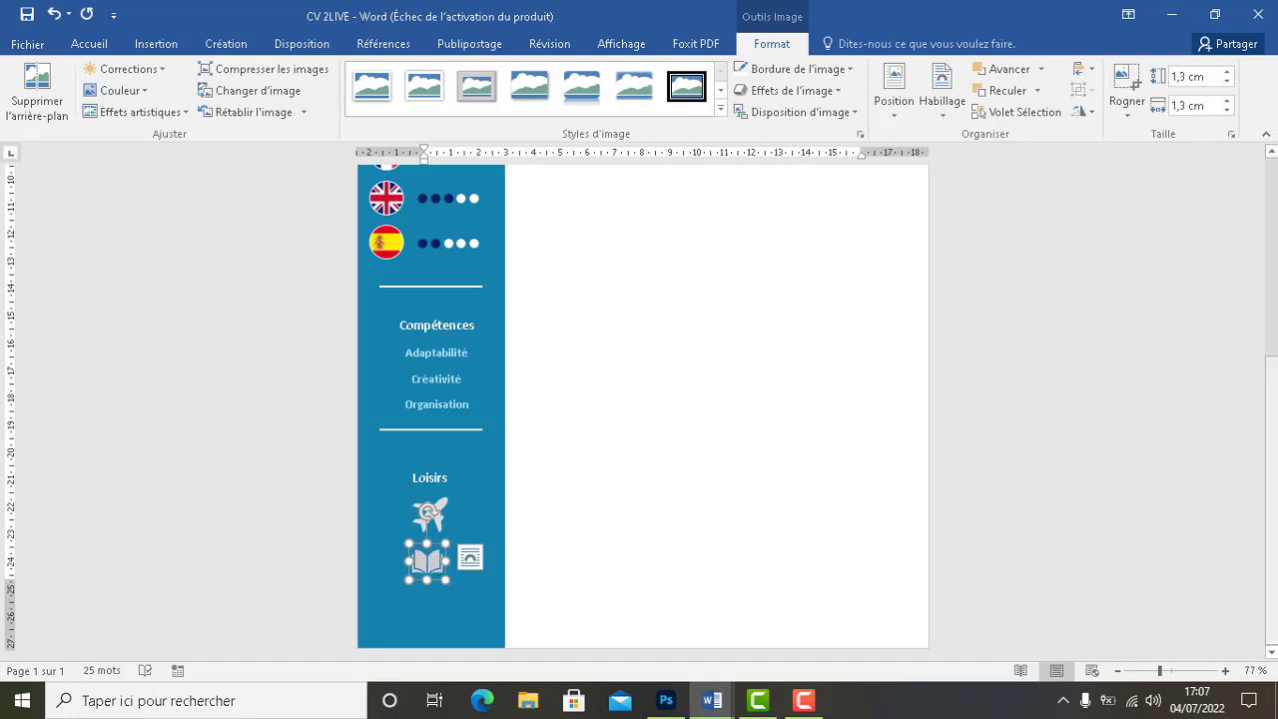
Insert the SKI image into the CV and set its wrapping to Derrière le texte
{"action": "left_click", "coordinate": [157, 44]}
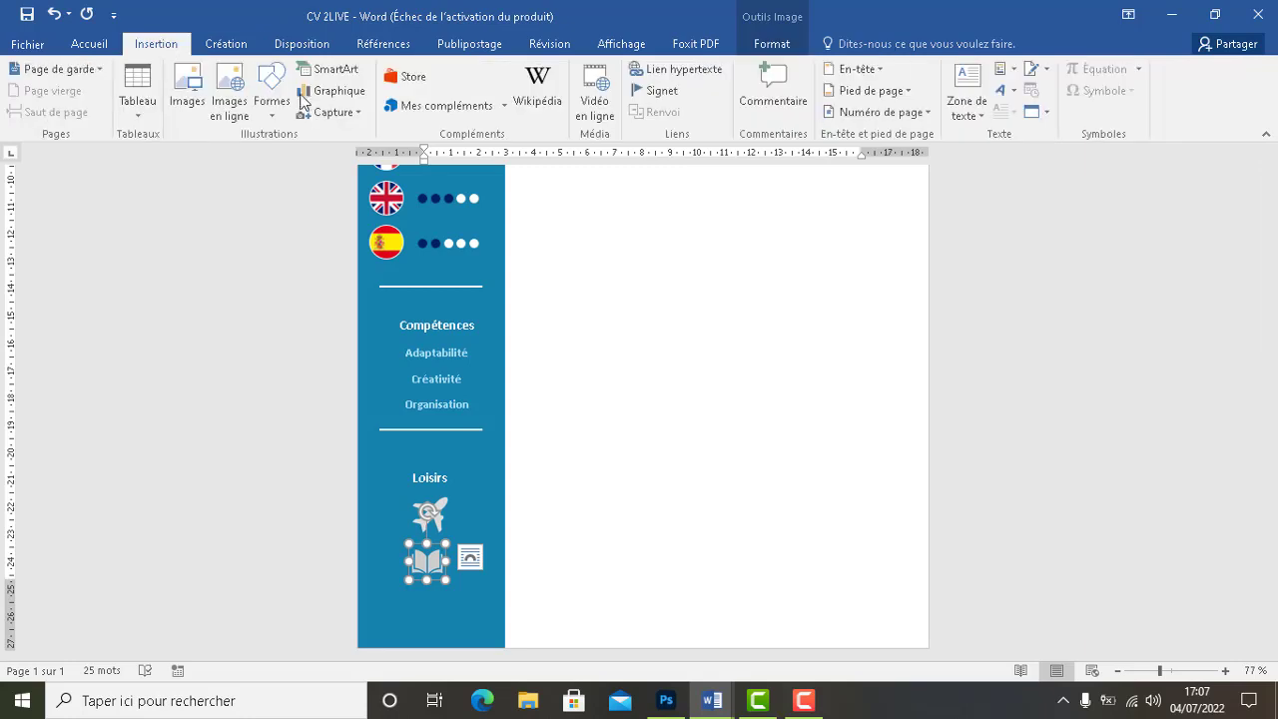
{"action": "left_click", "coordinate": [189, 104]}
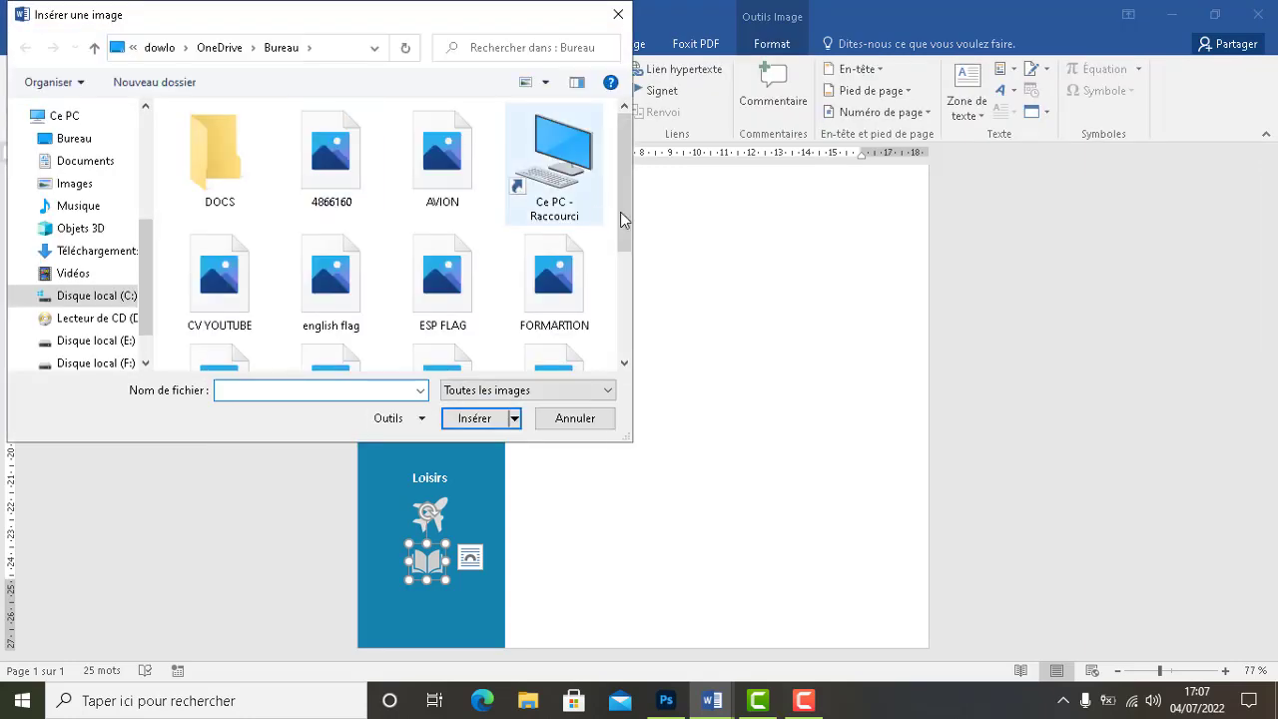
{"action": "left_click_drag", "start_coordinate": [619, 217], "coordinate": [507, 337]}
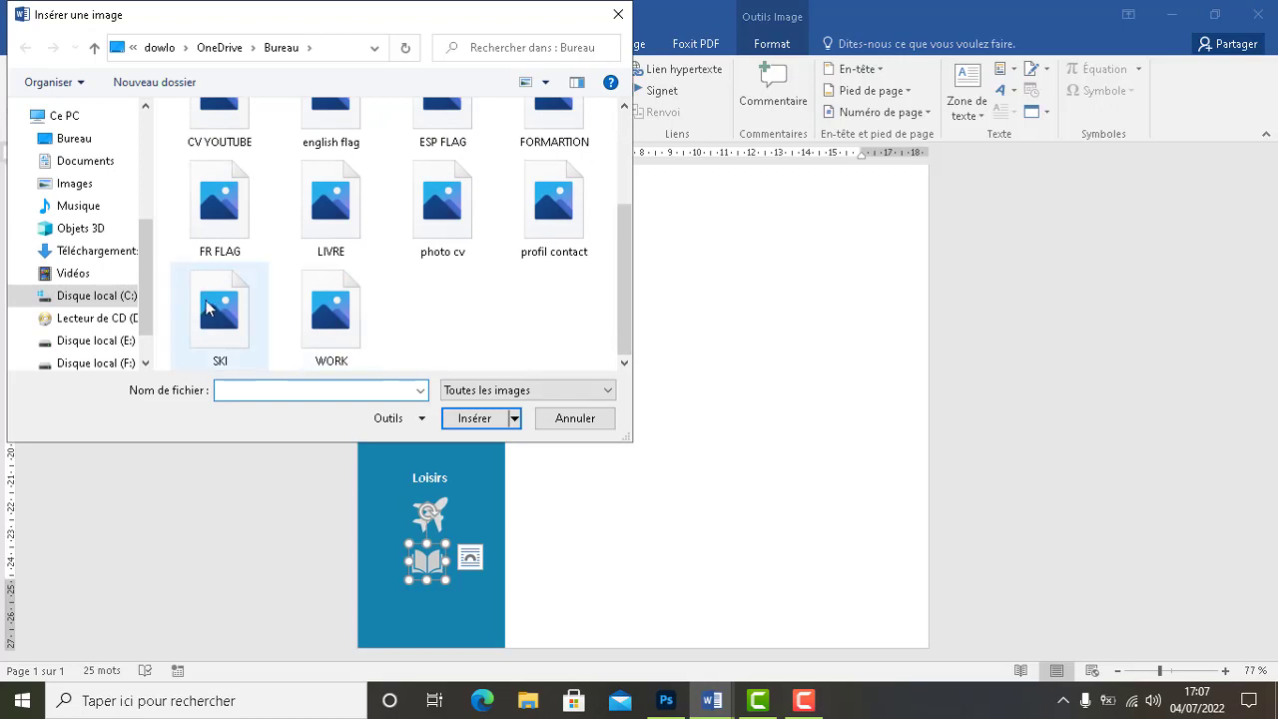
{"action": "left_click", "coordinate": [208, 309]}
{"action": "left_click", "coordinate": [451, 416]}
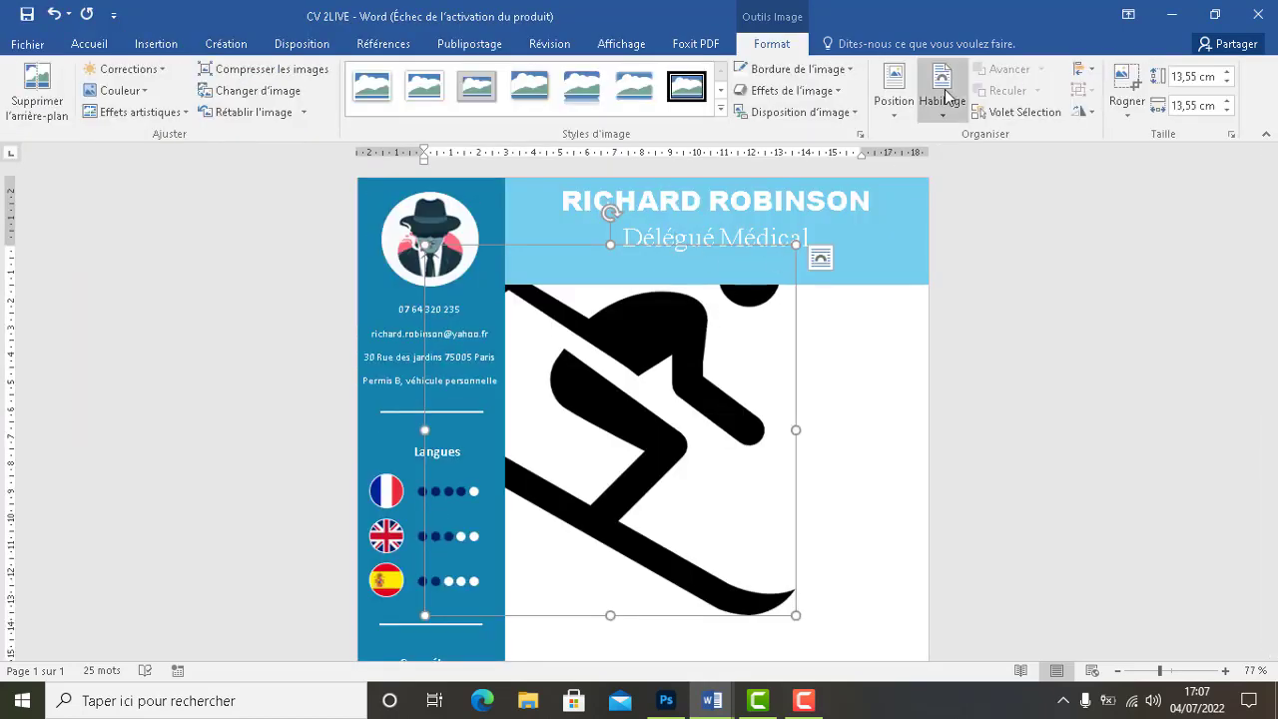
{"action": "left_click", "coordinate": [946, 95]}
{"action": "left_click", "coordinate": [974, 271]}
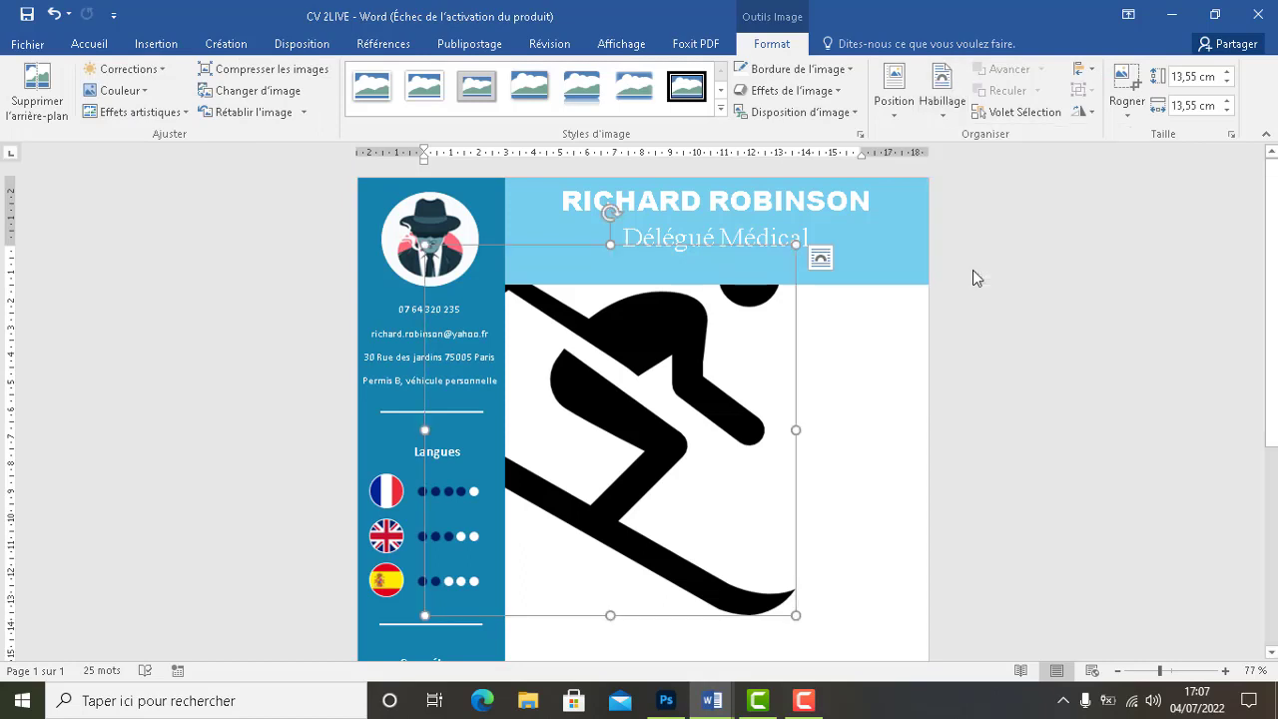
Shrink the ski picture and set its height to 1,3 cm
{"action": "left_click_drag", "start_coordinate": [769, 294], "coordinate": [734, 336]}
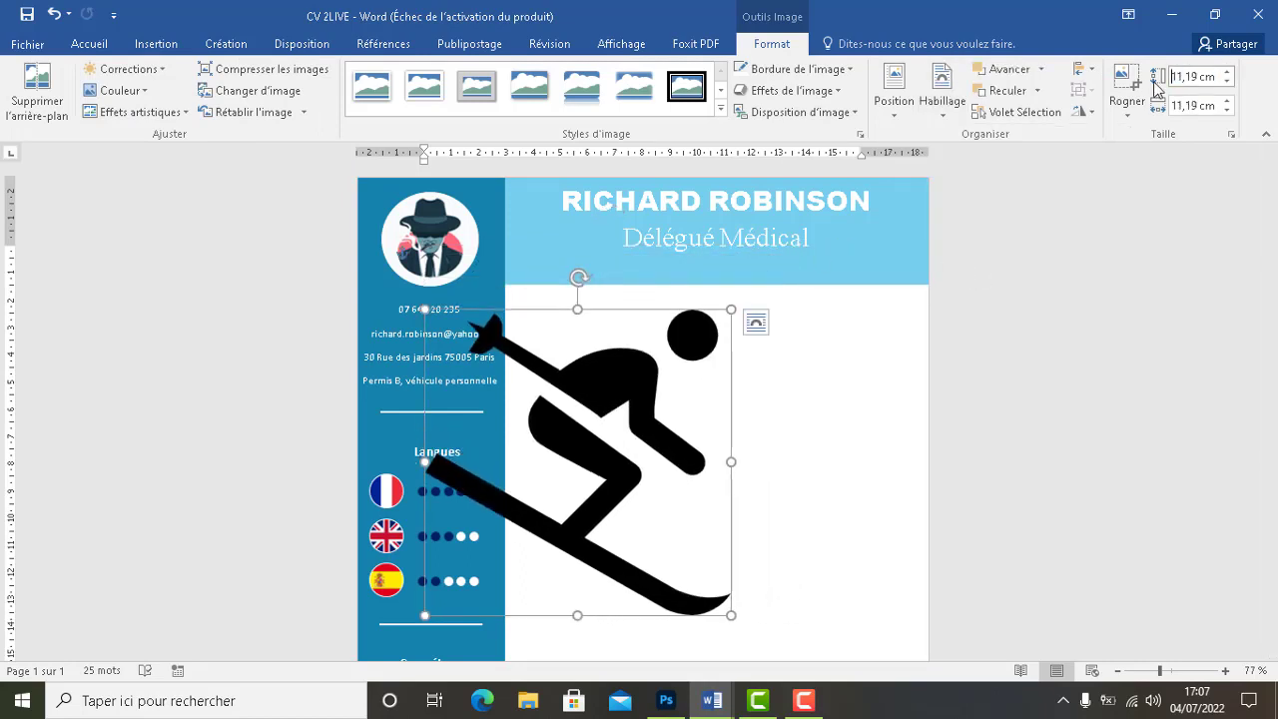
{"action": "left_click_drag", "start_coordinate": [1153, 83], "coordinate": [1197, 77]}
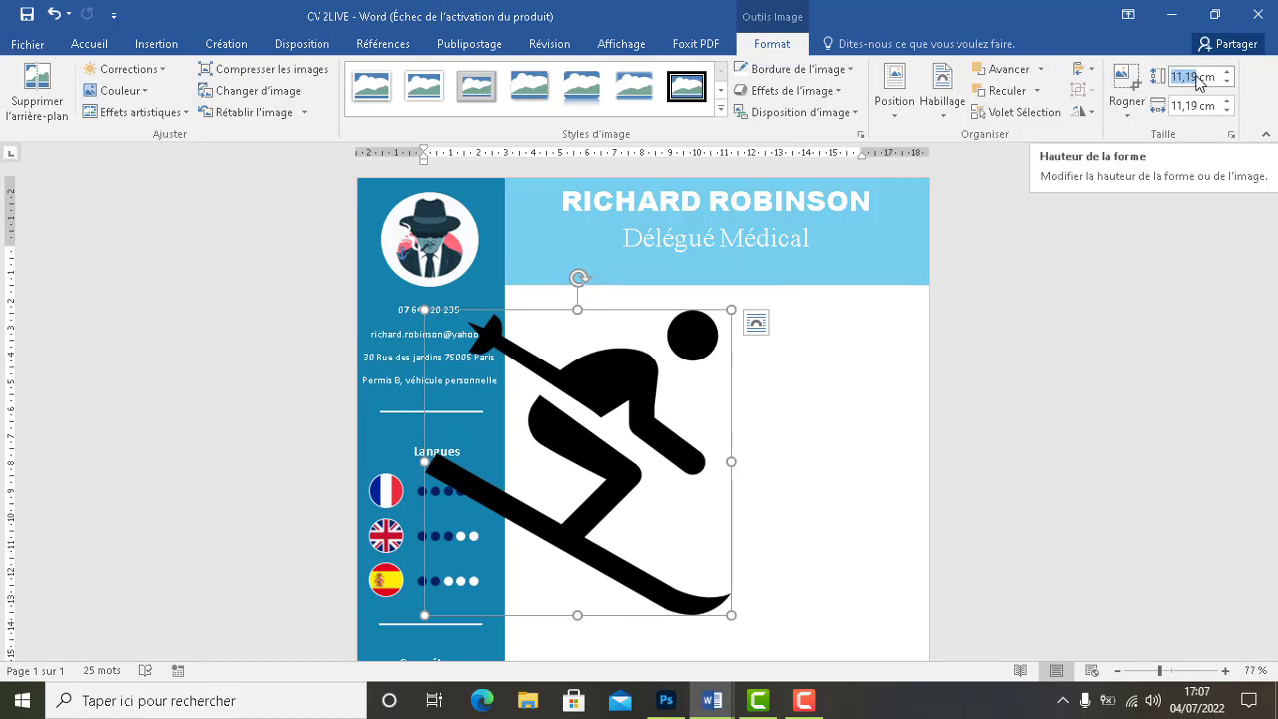
{"action": "type", "text": "1"}
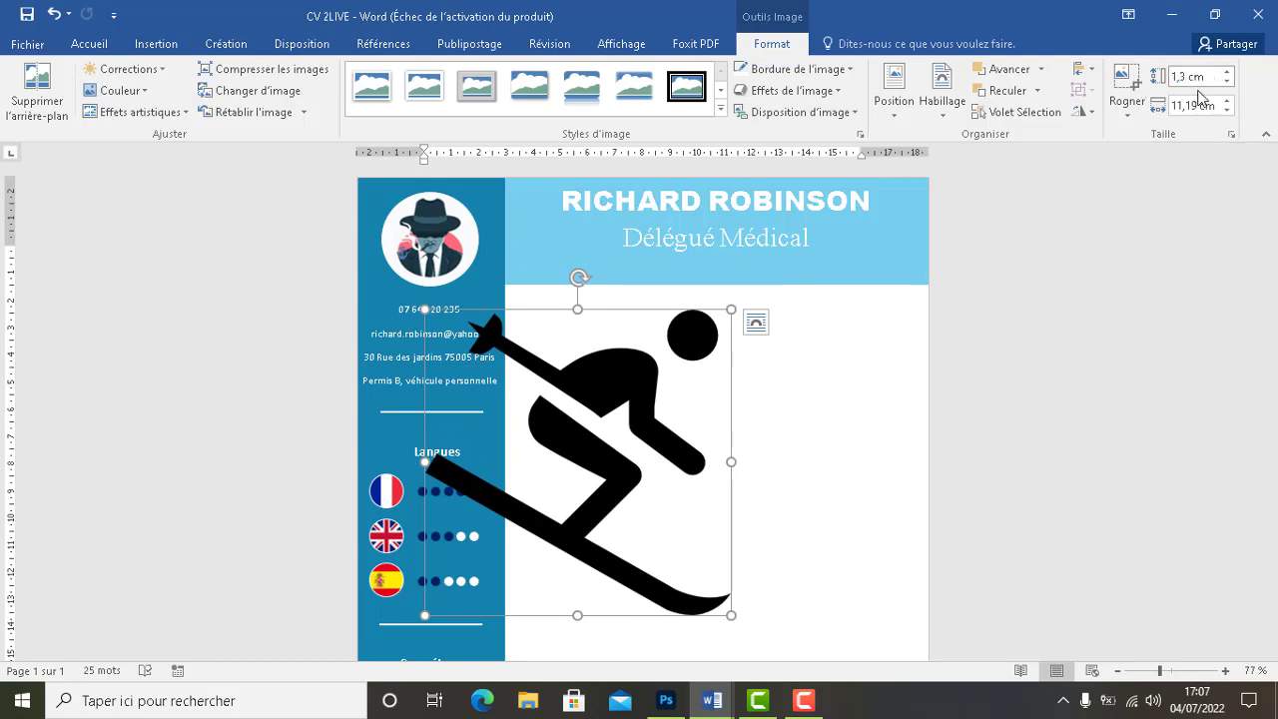
{"action": "left_click", "coordinate": [1197, 104]}
{"action": "left_click_drag", "start_coordinate": [1198, 105], "coordinate": [1165, 107]}
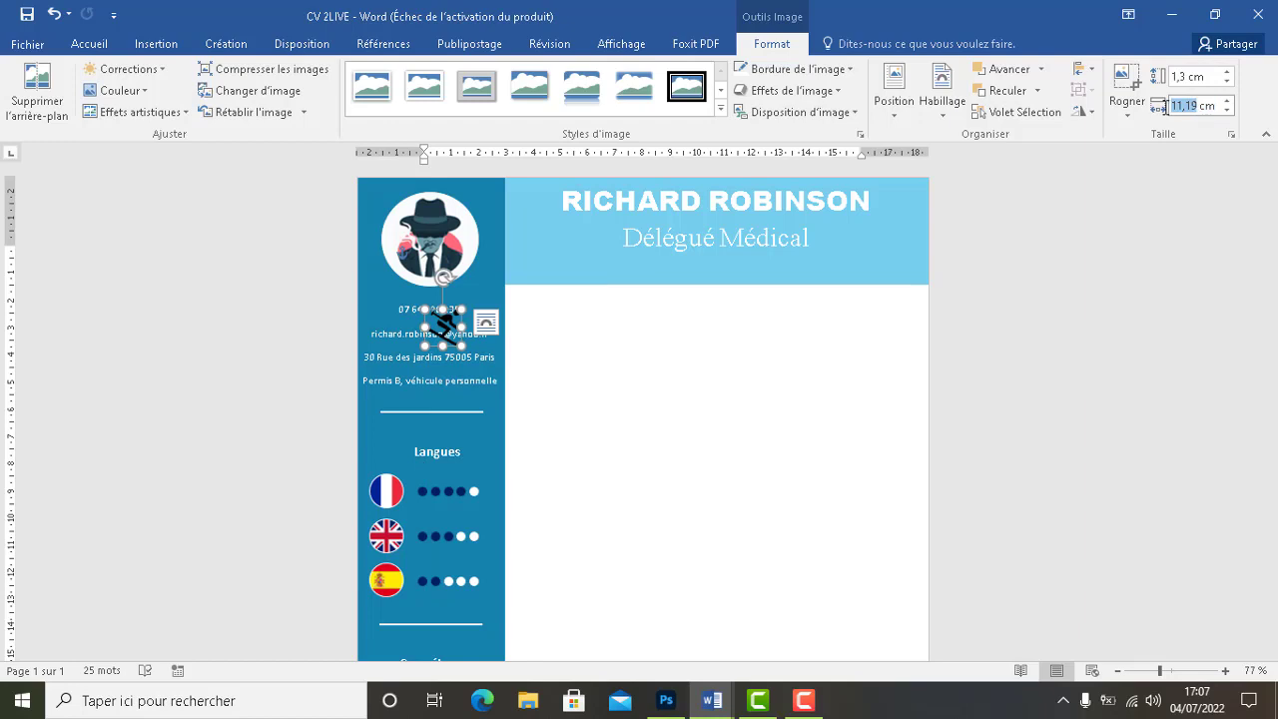
Set the skier's width to 1,3 cm and recolour it to a light tone
{"action": "type", "text": "1"}
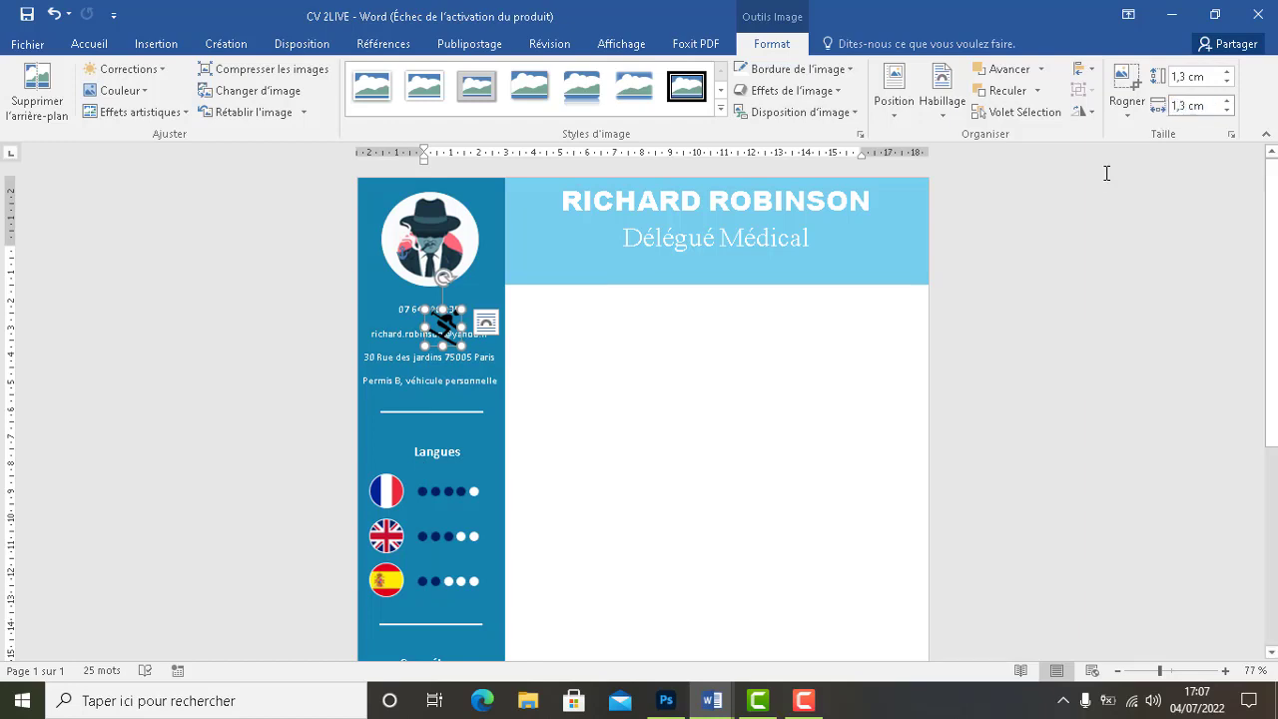
{"action": "left_click", "coordinate": [788, 408]}
{"action": "double_click", "coordinate": [439, 329]}
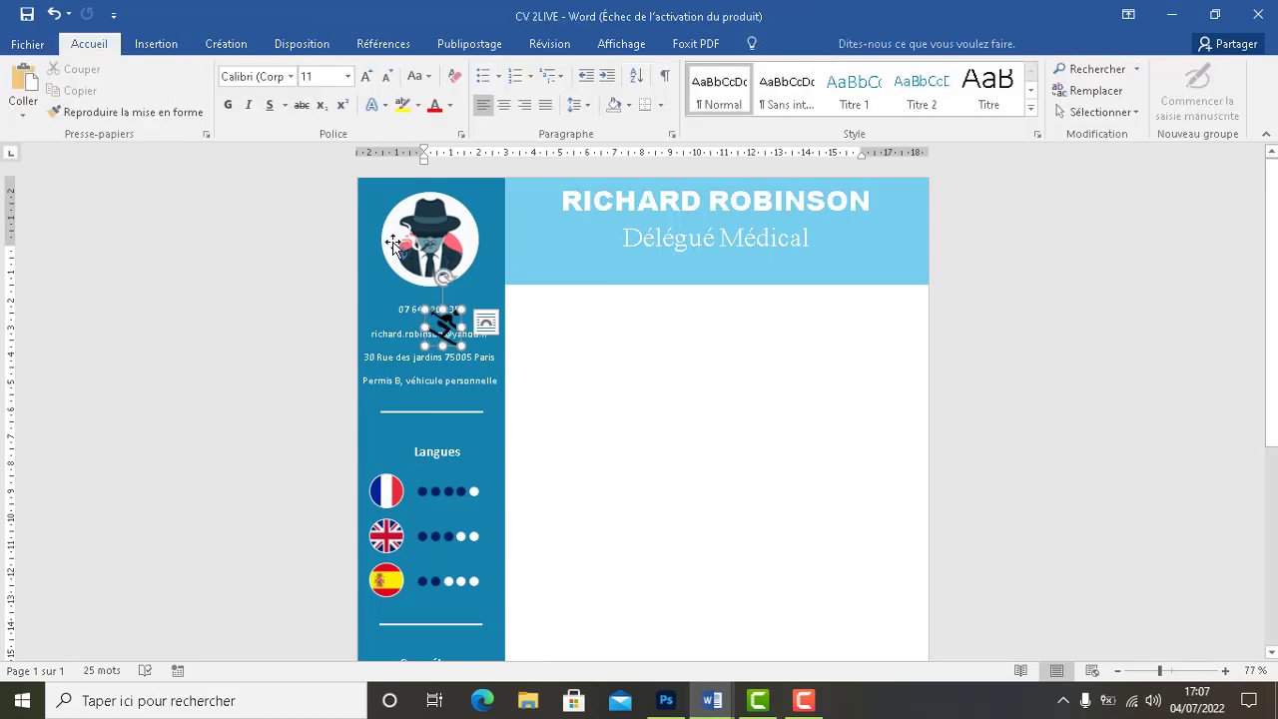
{"action": "left_click", "coordinate": [145, 90]}
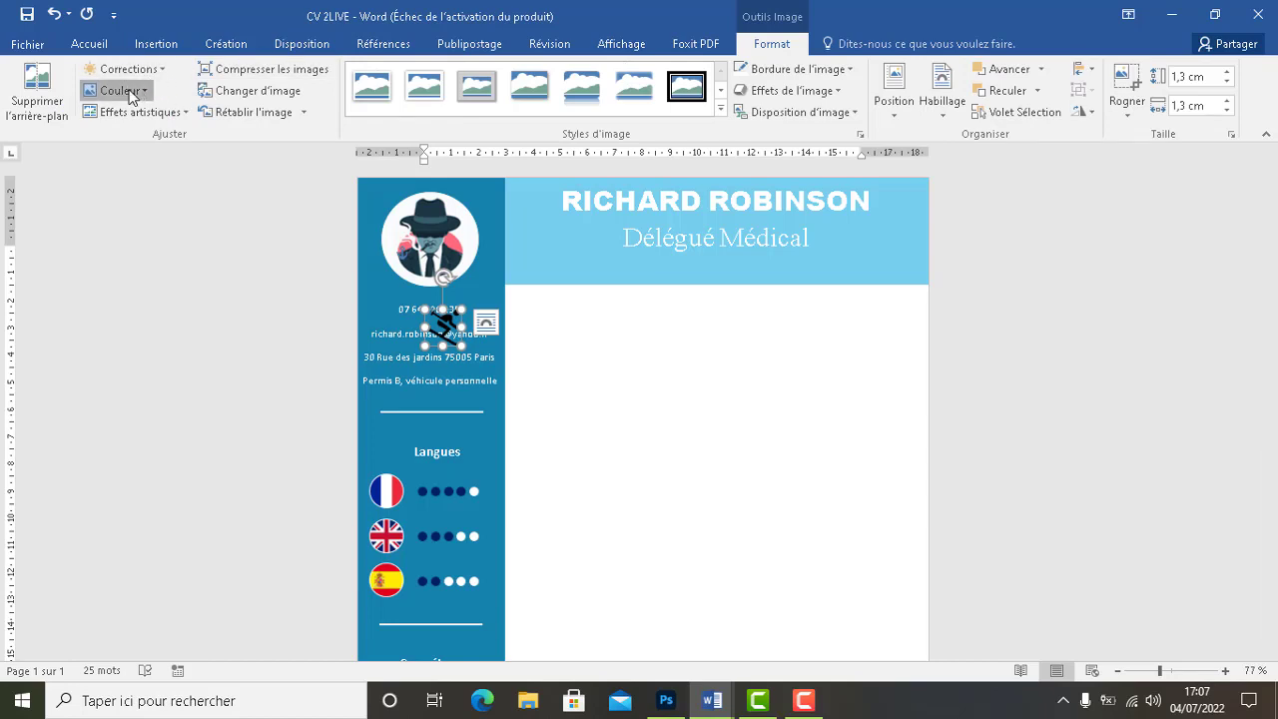
{"action": "left_click", "coordinate": [320, 323]}
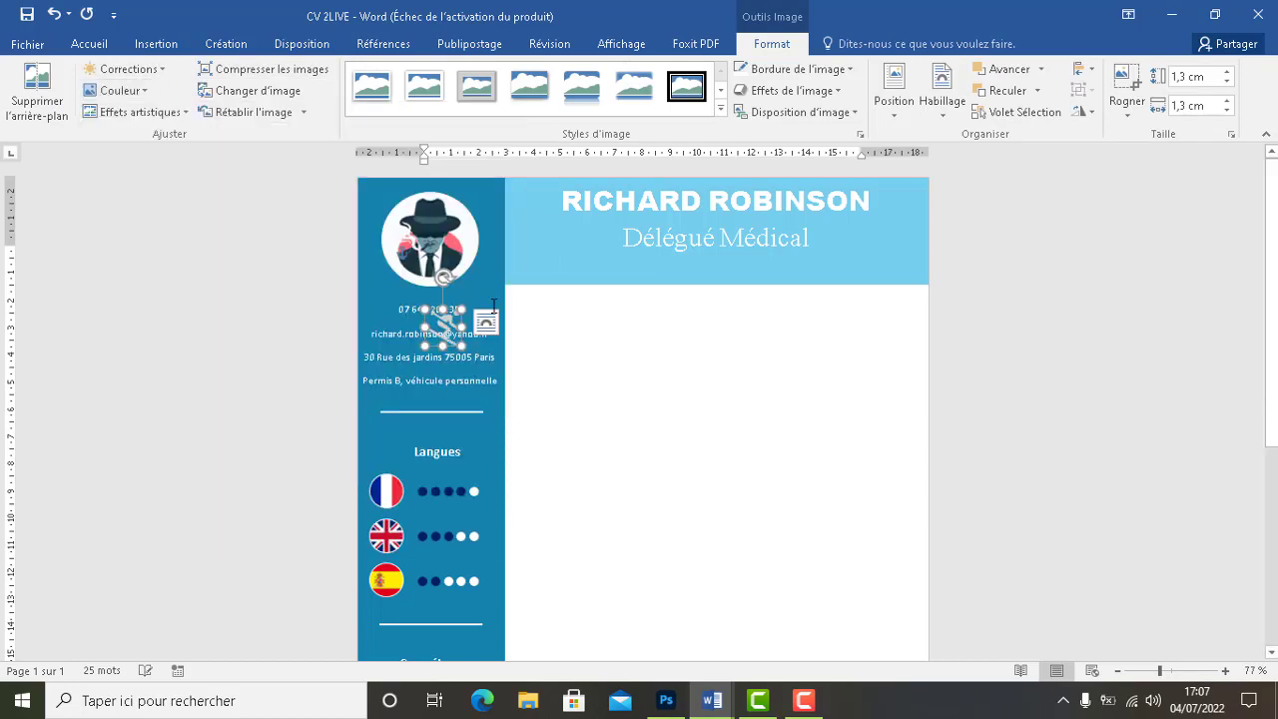
Move the skier icon under the book icon in the Loisirs section
{"action": "left_click_drag", "start_coordinate": [440, 339], "coordinate": [643, 581]}
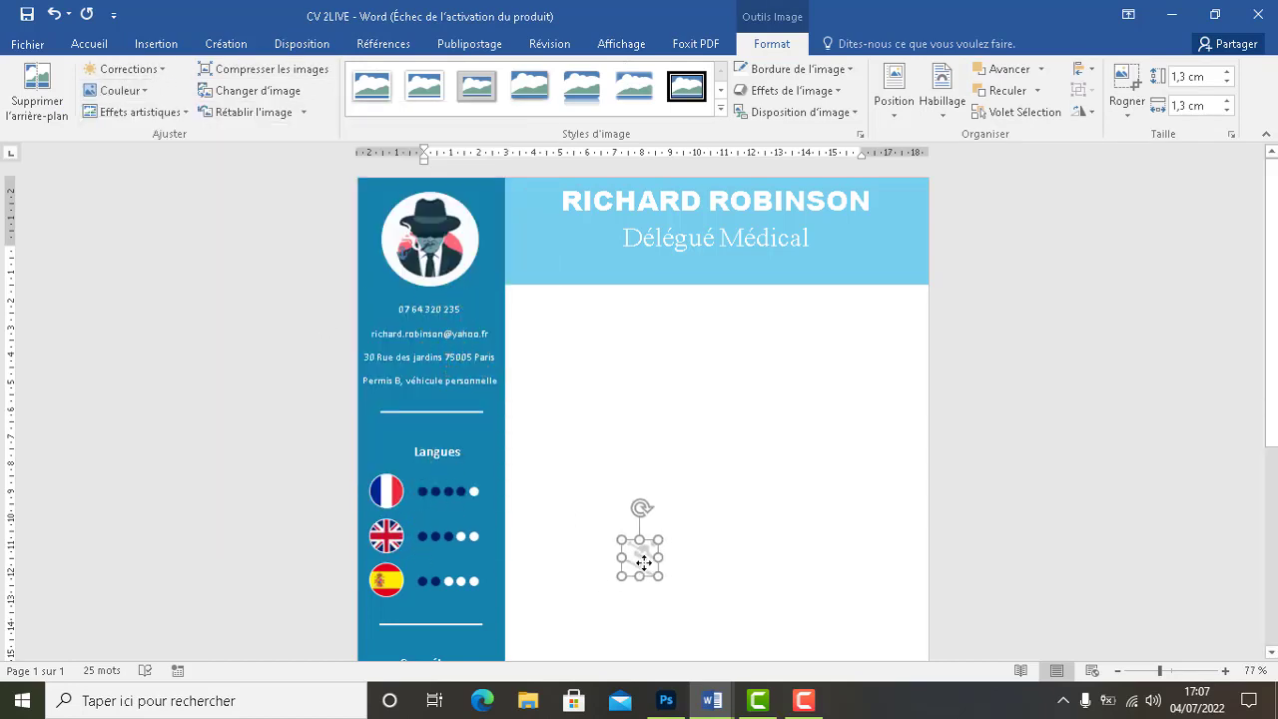
{"action": "scroll", "coordinate": [643, 450], "scroll_direction": "down", "scroll_amount": 3}
{"action": "scroll", "coordinate": [867, 324], "scroll_direction": "down", "scroll_amount": 4}
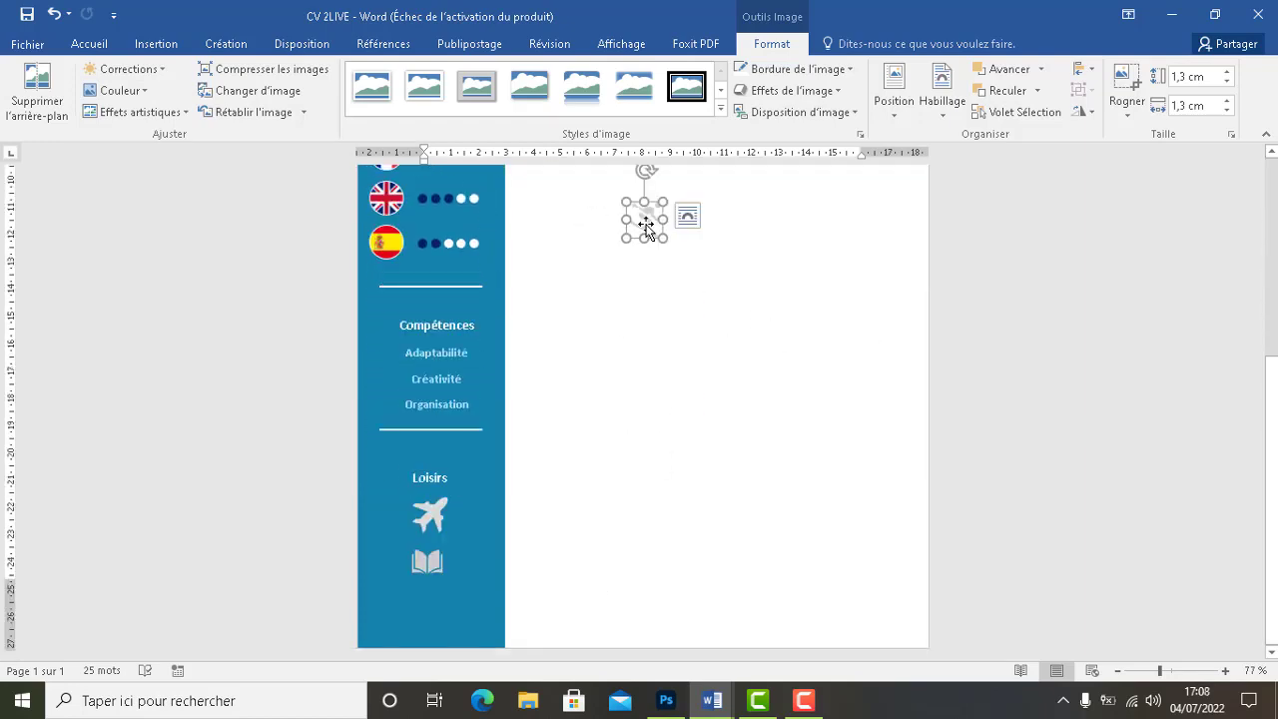
{"action": "left_click_drag", "start_coordinate": [650, 229], "coordinate": [427, 612]}
{"action": "key", "text": "Down"}
{"action": "left_click", "coordinate": [622, 593]}
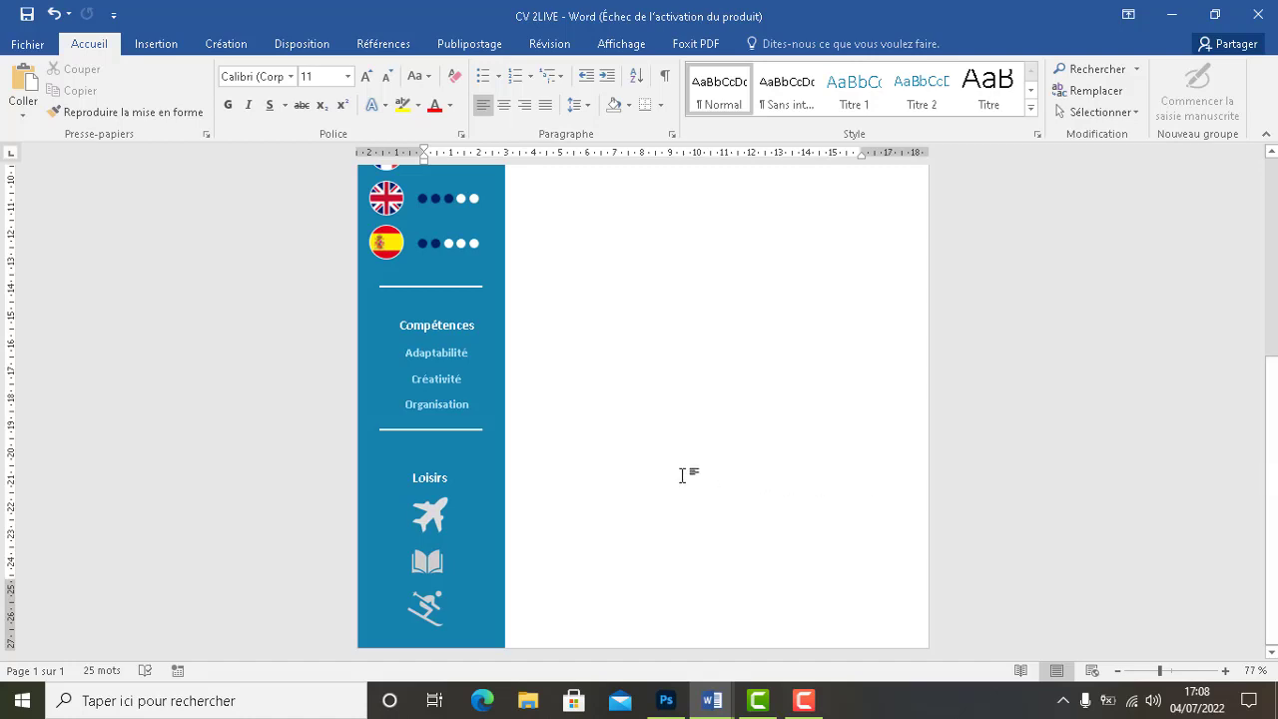
Select the airplane, book and skier icons and group them with Grouper
{"action": "left_click", "coordinate": [437, 515]}
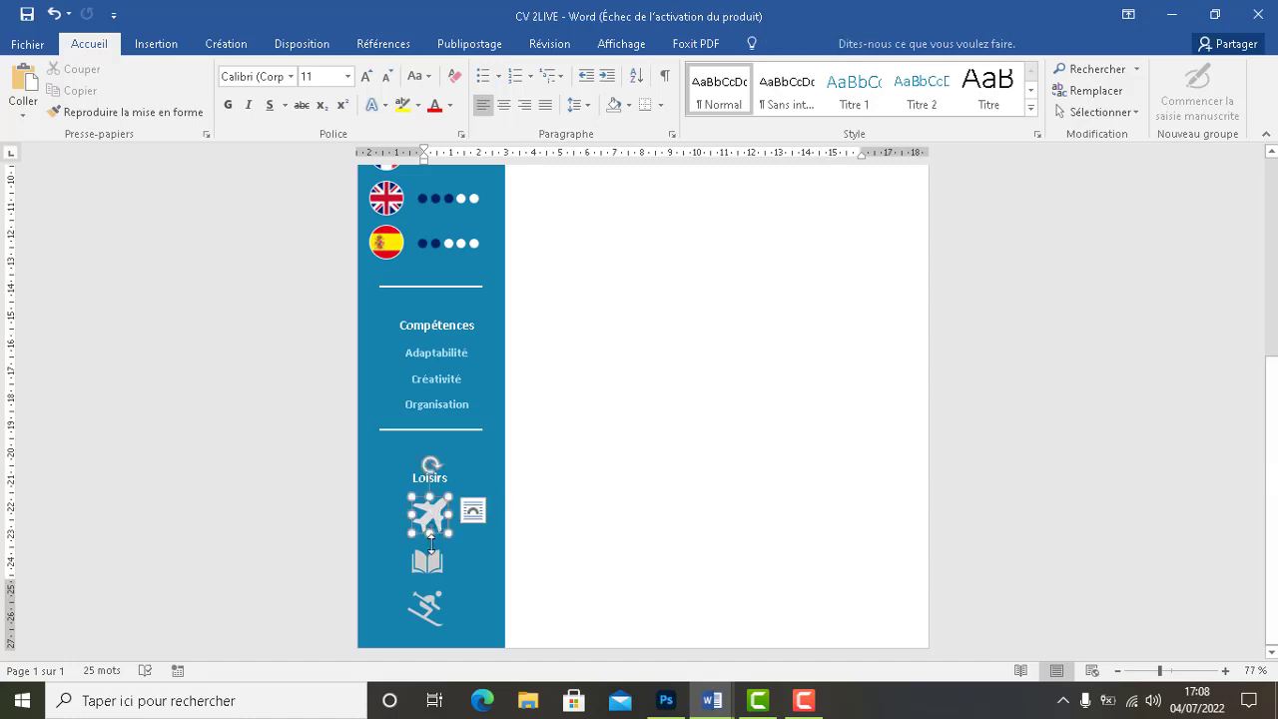
{"action": "left_click", "coordinate": [437, 567], "text": "shift"}
{"action": "left_click", "coordinate": [437, 609], "text": "shift"}
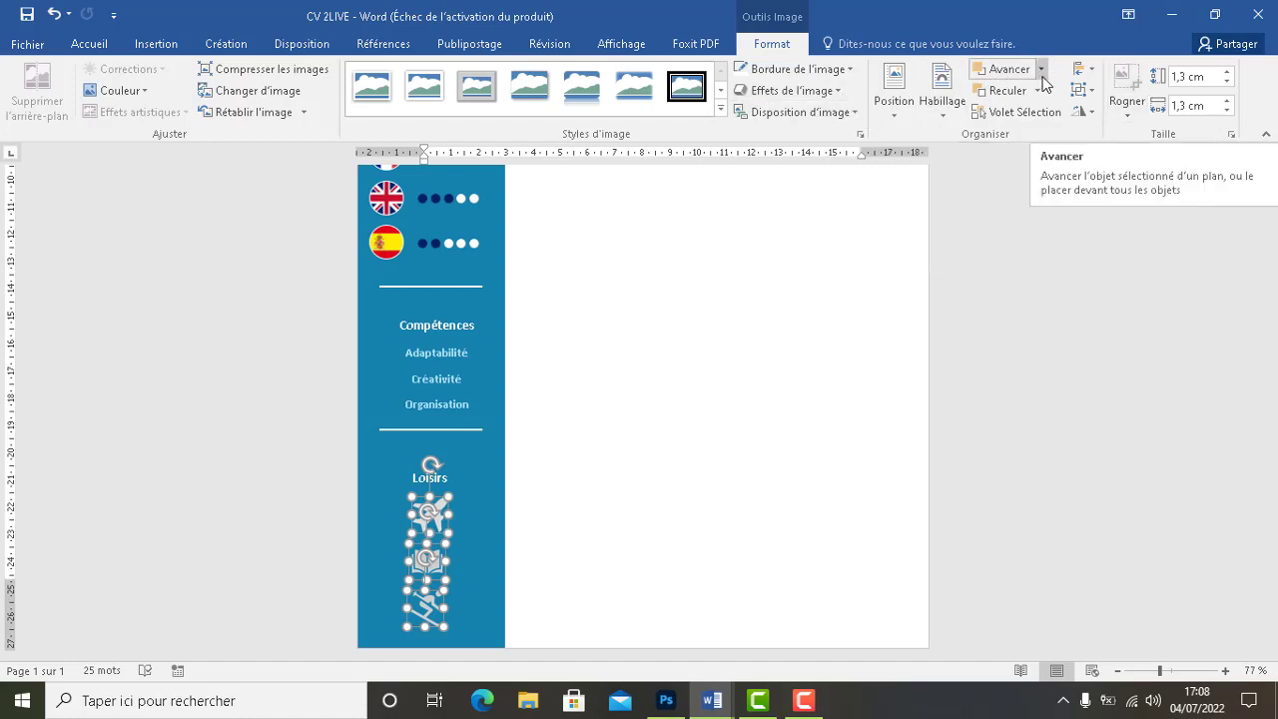
{"action": "left_click", "coordinate": [1092, 92]}
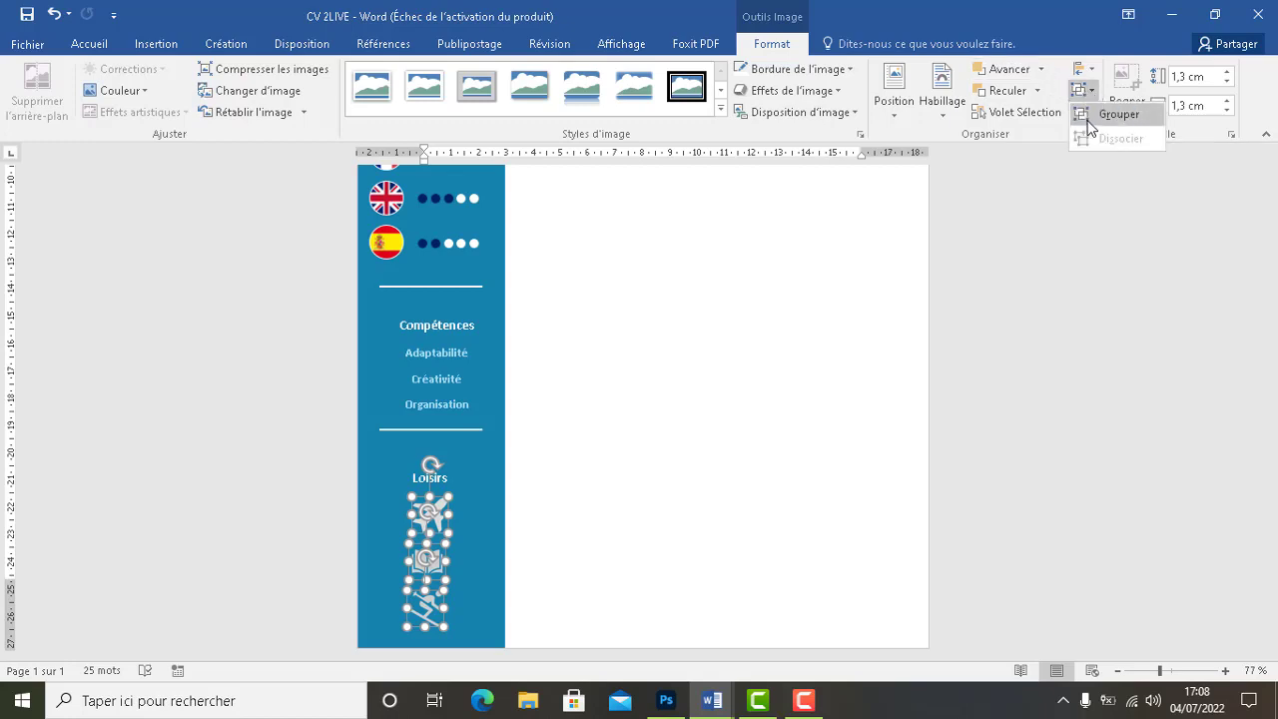
{"action": "left_click", "coordinate": [1087, 118]}
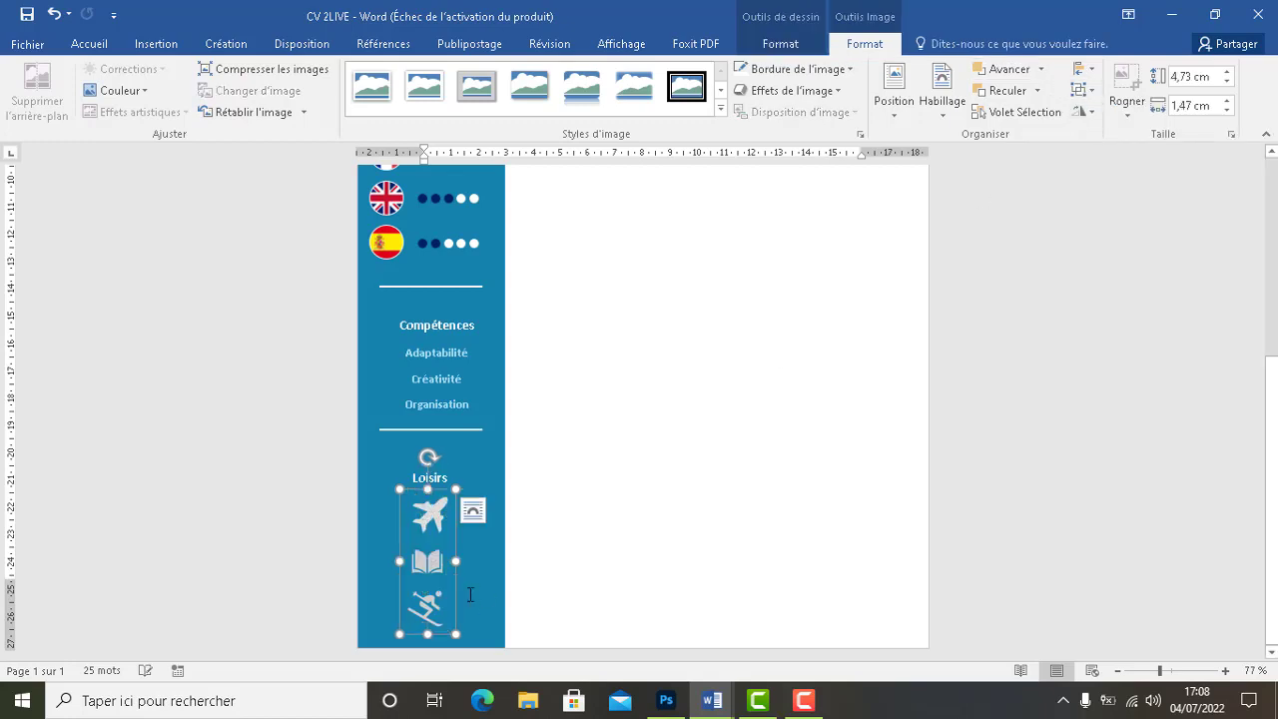
{"action": "left_click", "coordinate": [431, 519]}
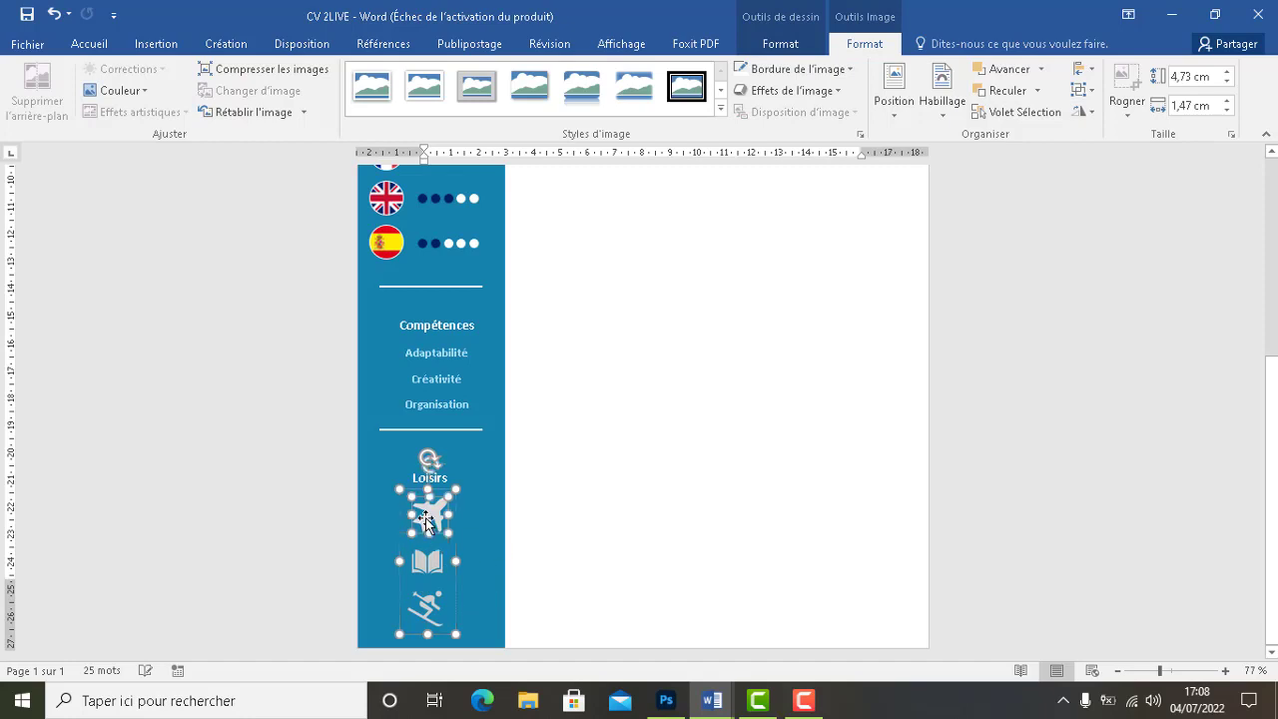
{"action": "left_click", "coordinate": [532, 521]}
{"action": "scroll", "coordinate": [1019, 455], "scroll_direction": "down", "scroll_amount": 4}
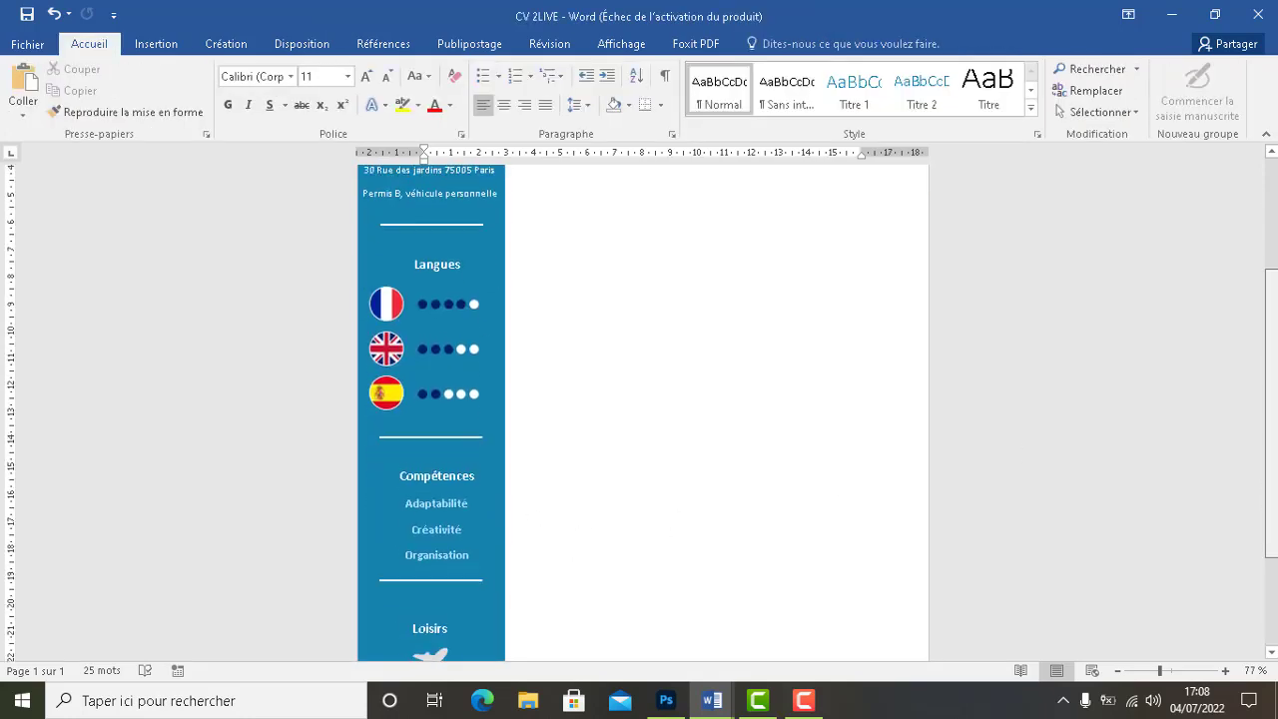
Nudge the grouped Loisirs icons slightly to the right
{"action": "scroll", "coordinate": [531, 599], "scroll_direction": "down", "scroll_amount": 1}
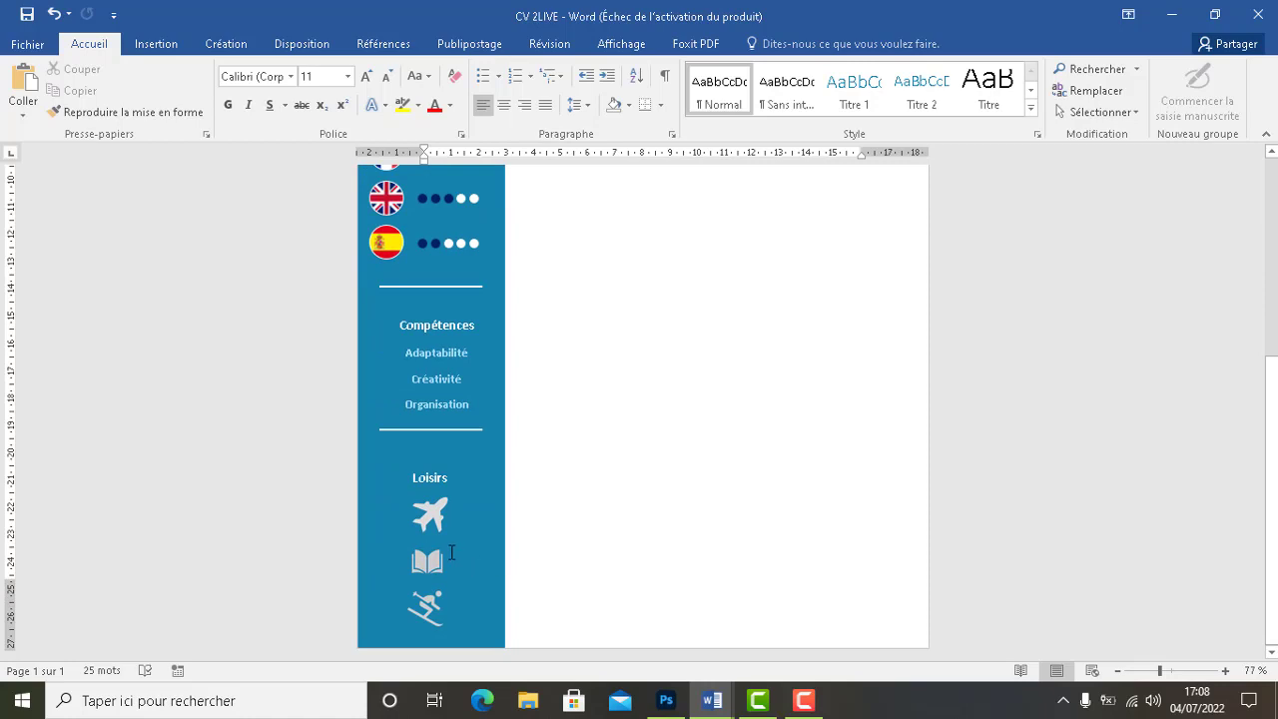
{"action": "left_click", "coordinate": [424, 537]}
{"action": "mouse_move", "coordinate": [423, 537]}
{"action": "left_mouse_down"}
{"action": "mouse_move", "coordinate": [441, 536]}
{"action": "mouse_move", "coordinate": [427, 531]}
{"action": "left_mouse_up"}
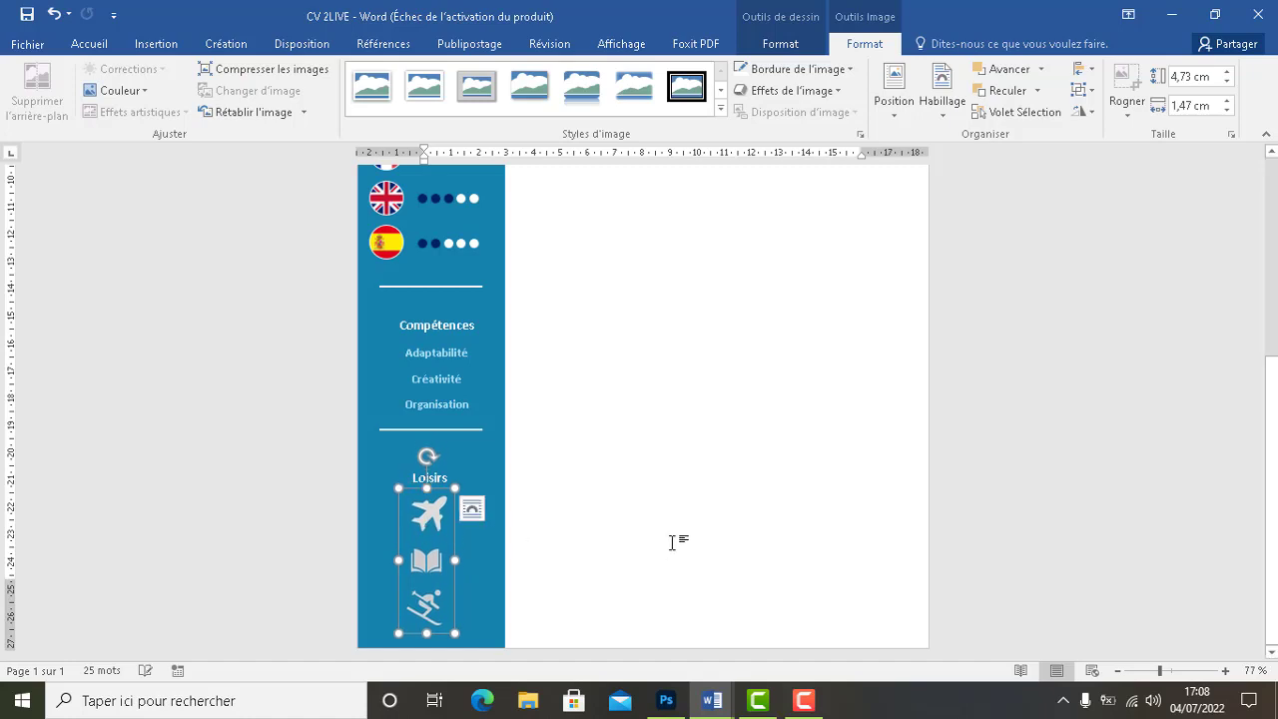
{"action": "left_click", "coordinate": [673, 539]}
Adjust the zoom level to review the sidebar
{"action": "scroll", "coordinate": [696, 531], "scroll_direction": "down", "scroll_amount": 3}
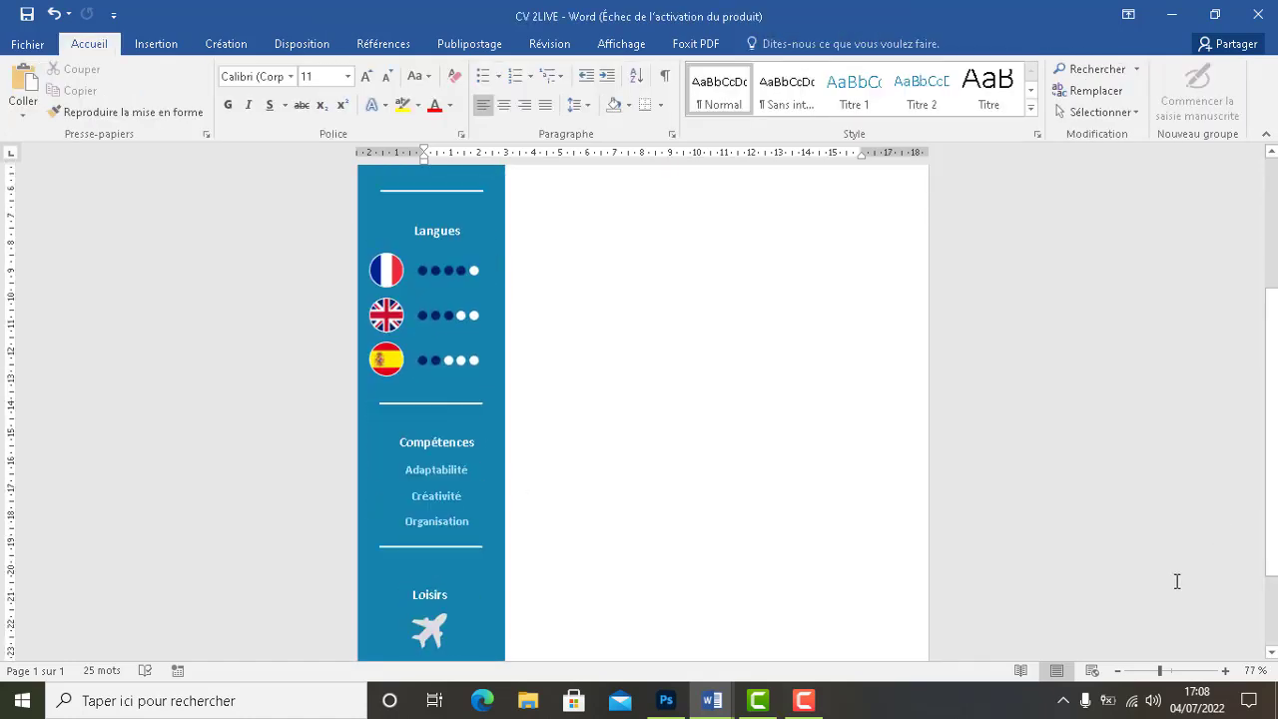
{"action": "left_click_drag", "start_coordinate": [1160, 670], "coordinate": [1153, 670]}
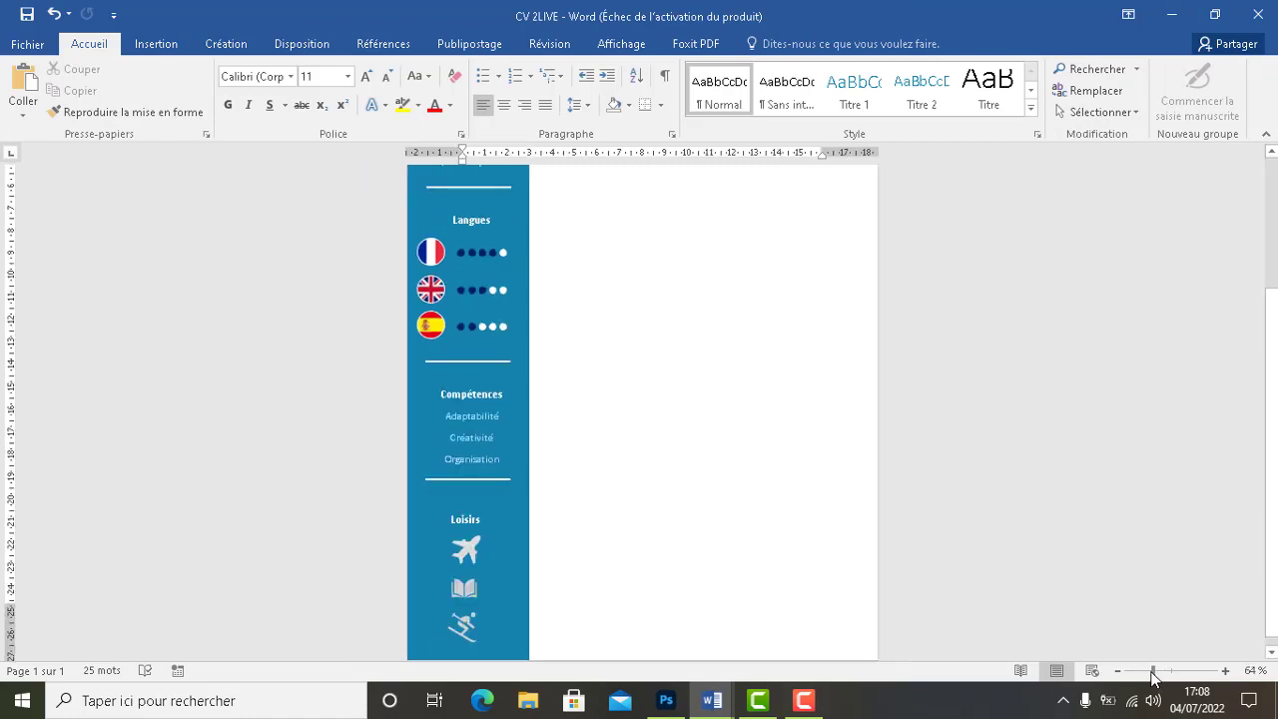
{"action": "scroll", "coordinate": [1262, 430], "scroll_direction": "up", "scroll_amount": 4}
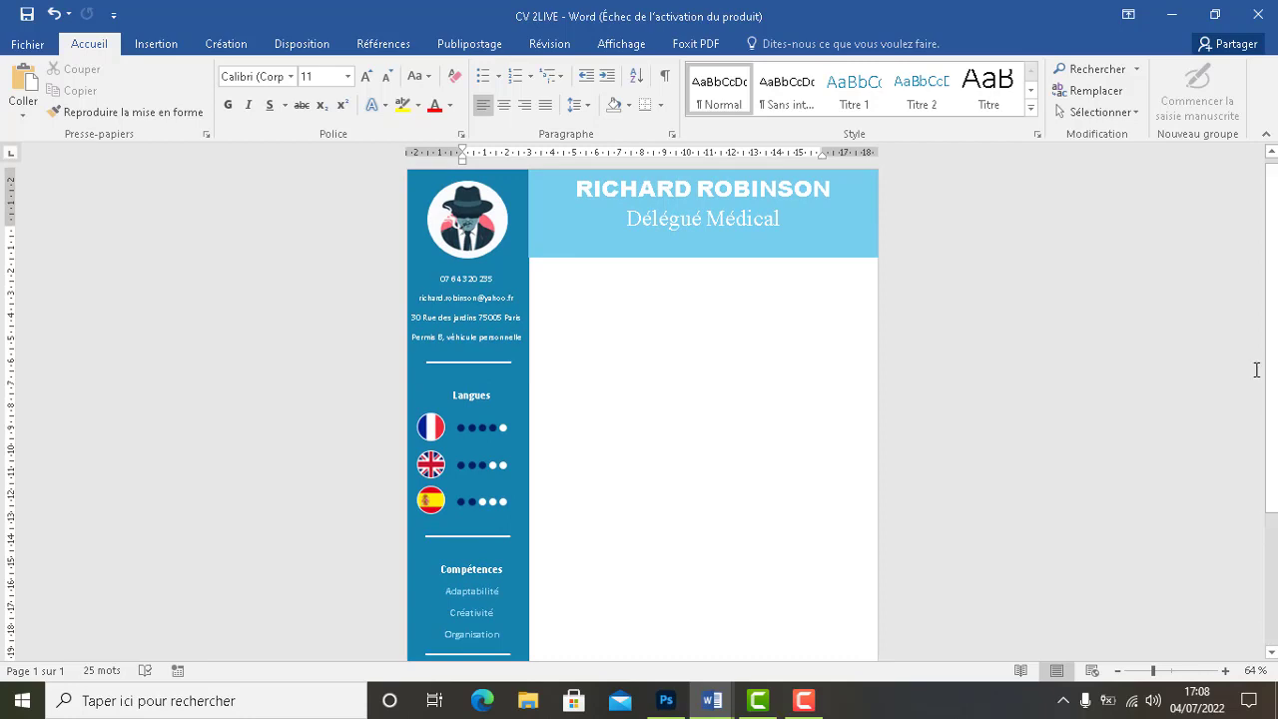
{"action": "left_click", "coordinate": [1174, 671]}
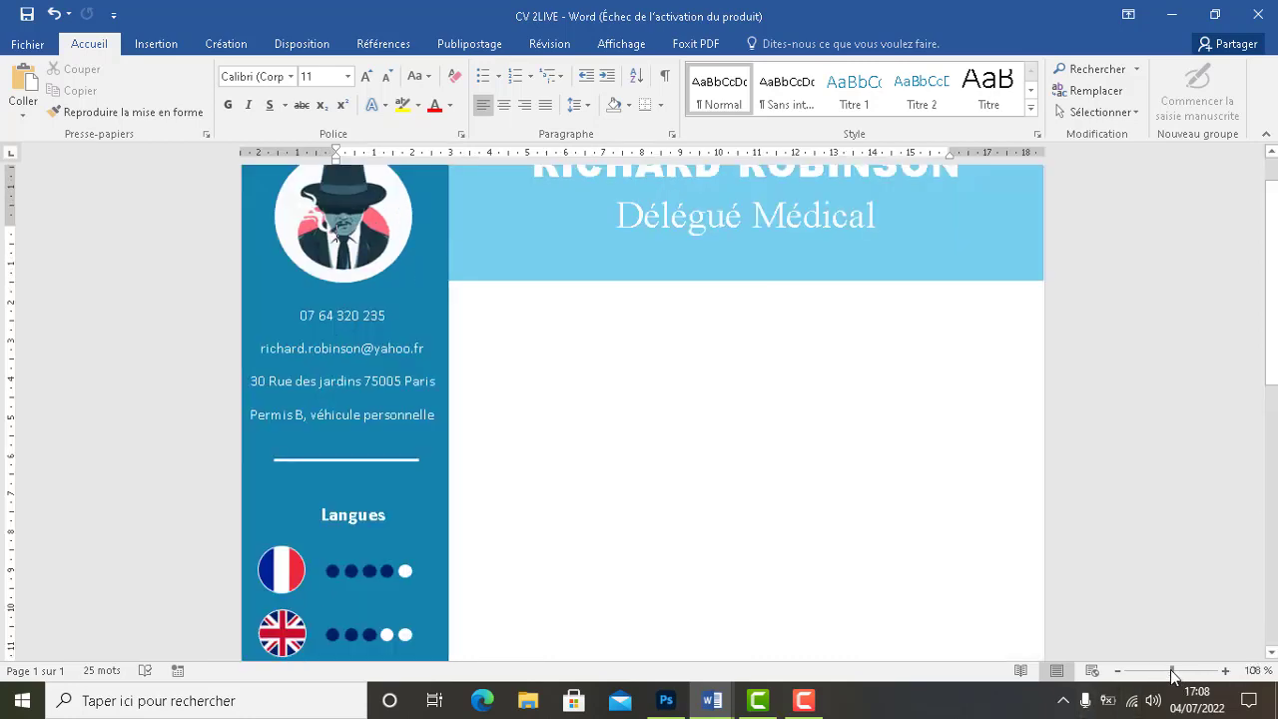
{"action": "left_click", "coordinate": [805, 699]}
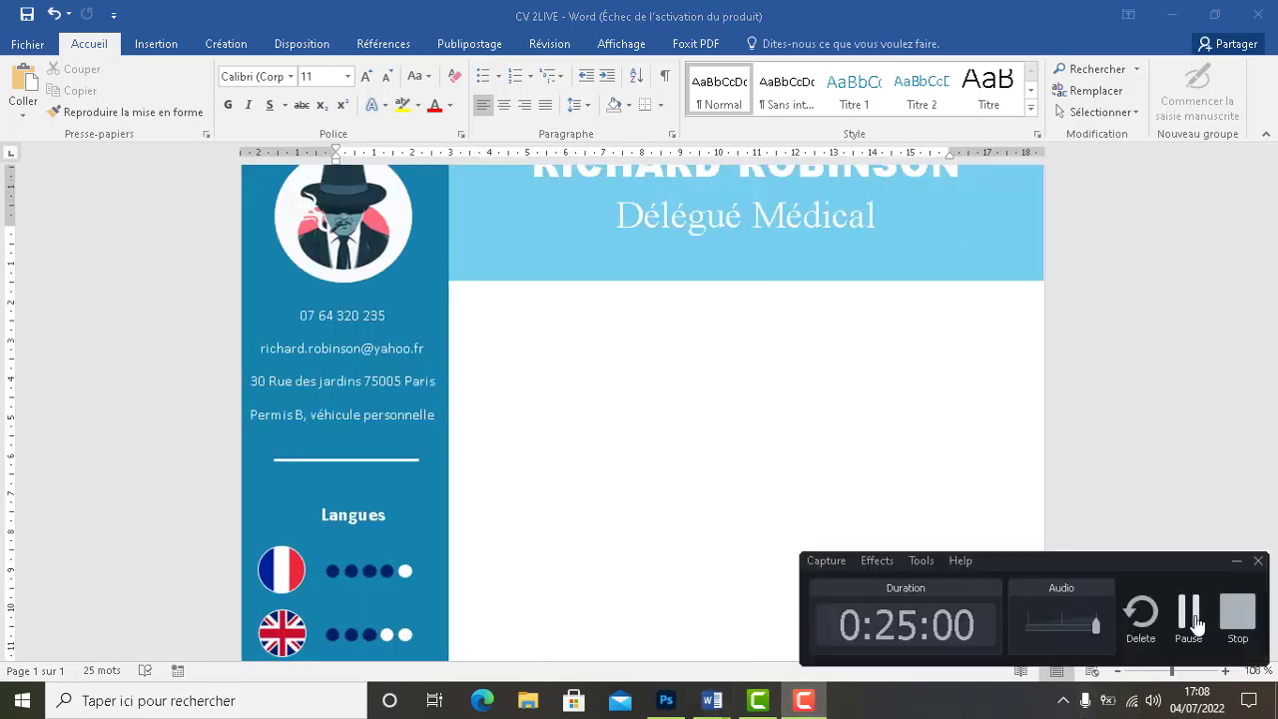
{"action": "left_click", "coordinate": [1196, 621]}
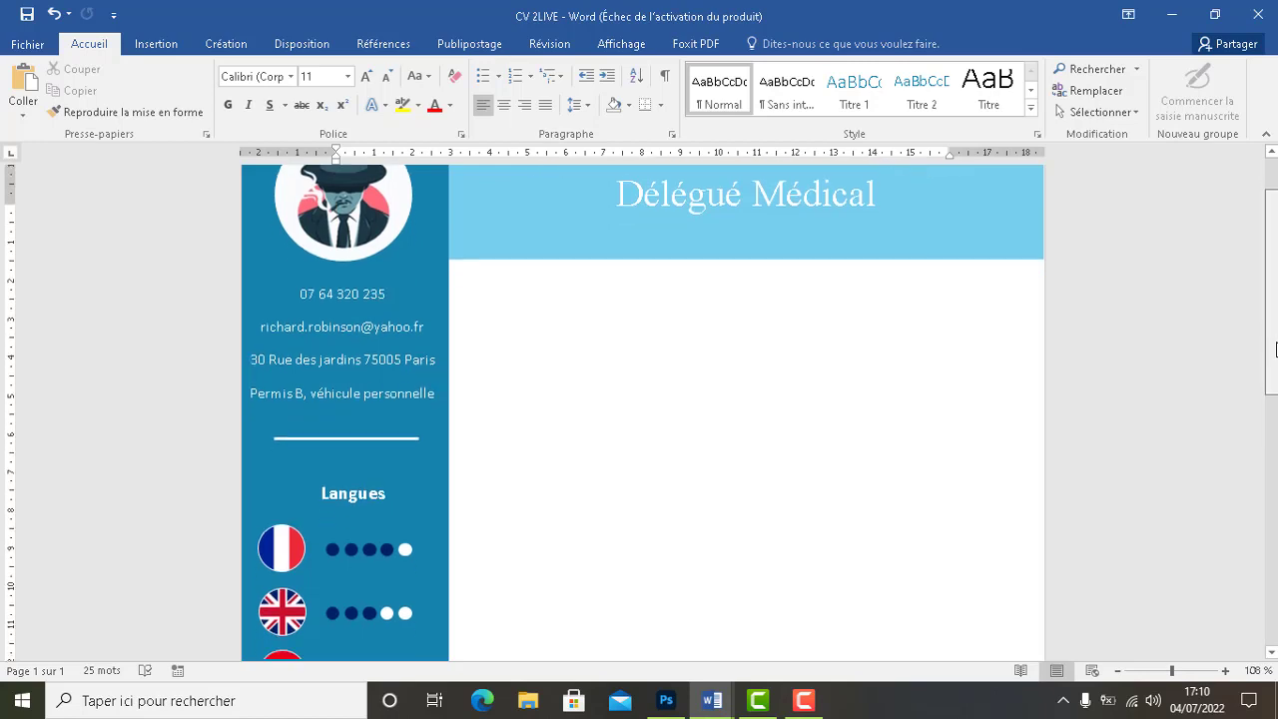
{"action": "left_click_drag", "start_coordinate": [1277, 350], "coordinate": [1274, 388]}
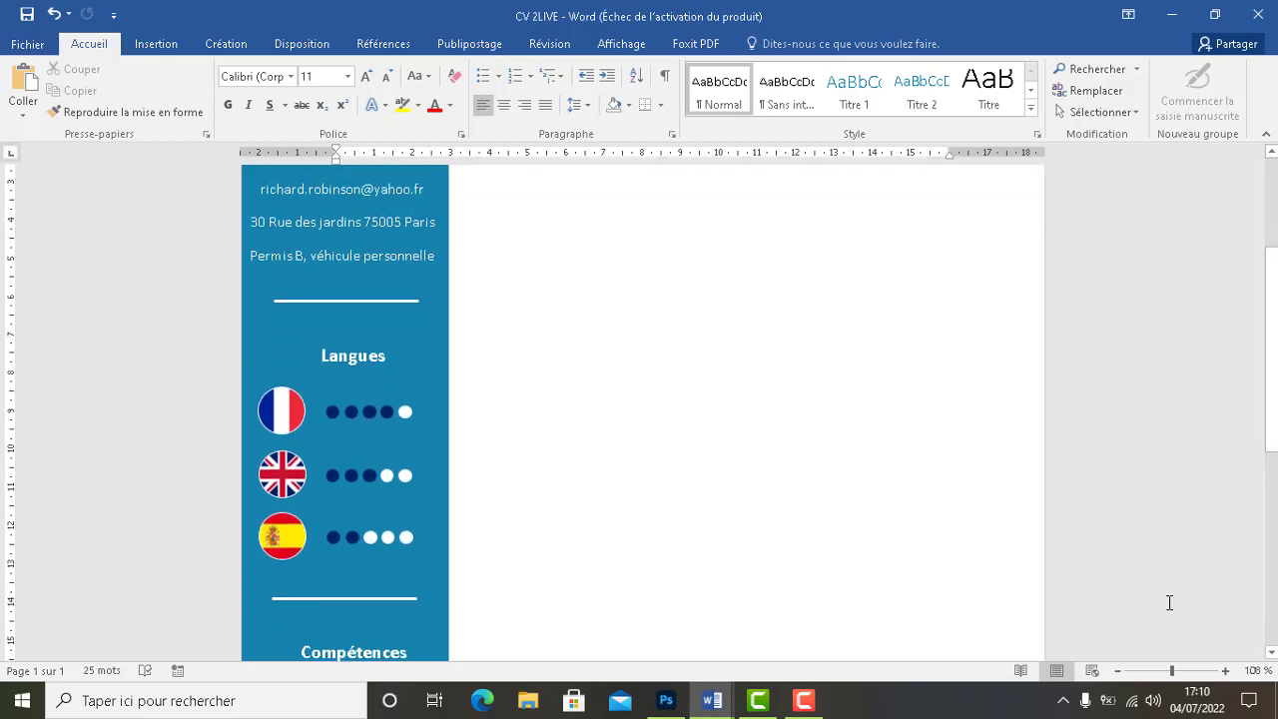
Zoom to 93% and select the French, English and Spanish flags with their dot ratings
{"action": "left_click", "coordinate": [1168, 671]}
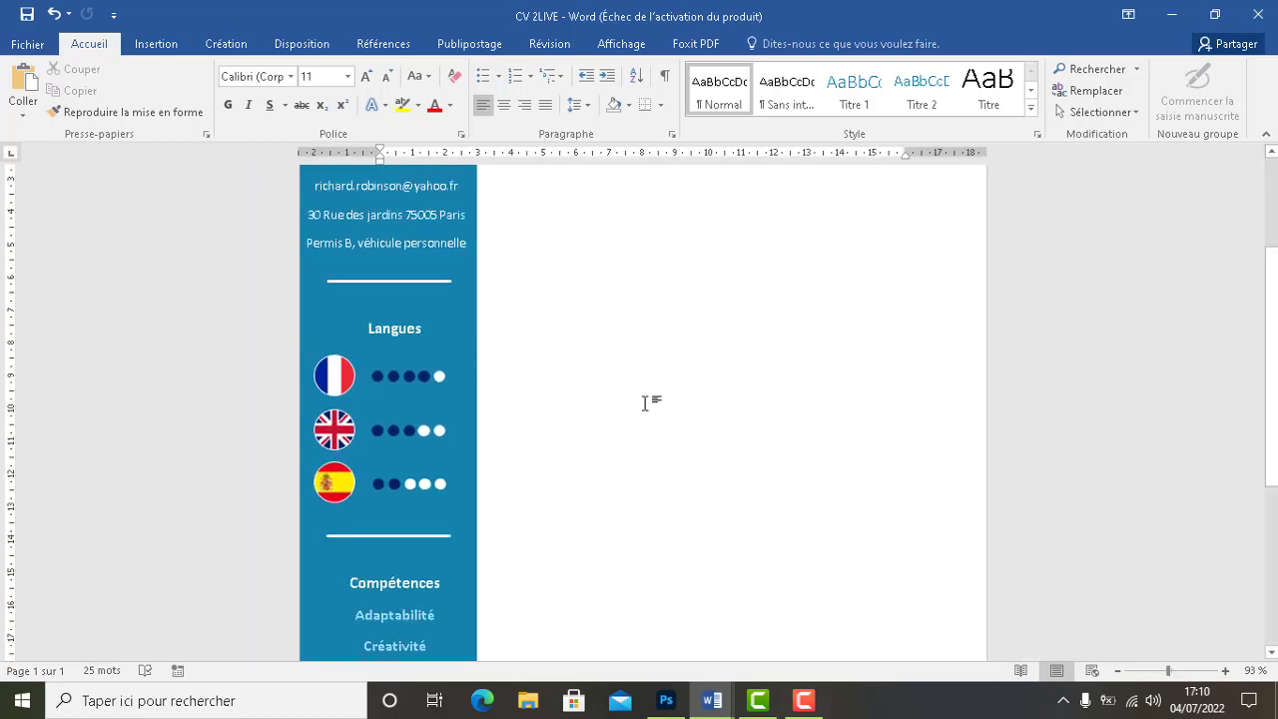
{"action": "left_click", "coordinate": [392, 383]}
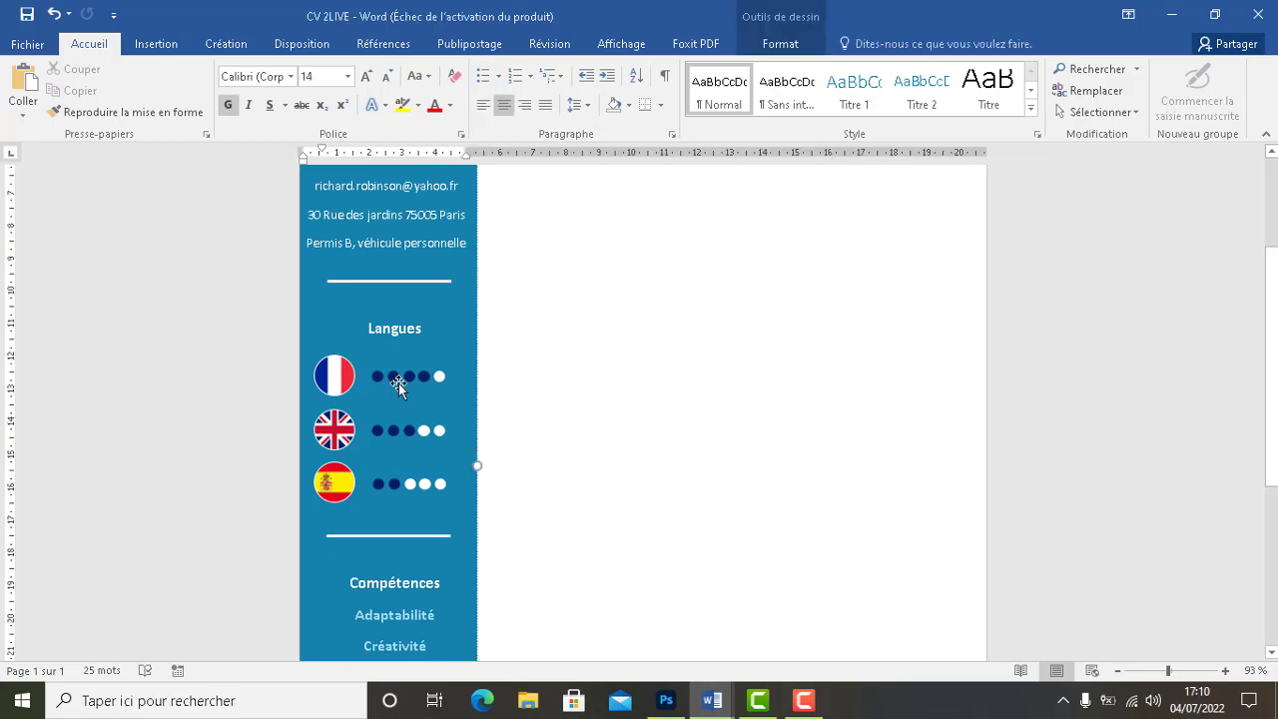
{"action": "left_click", "coordinate": [386, 432]}
{"action": "left_click", "coordinate": [387, 377], "text": "shift"}
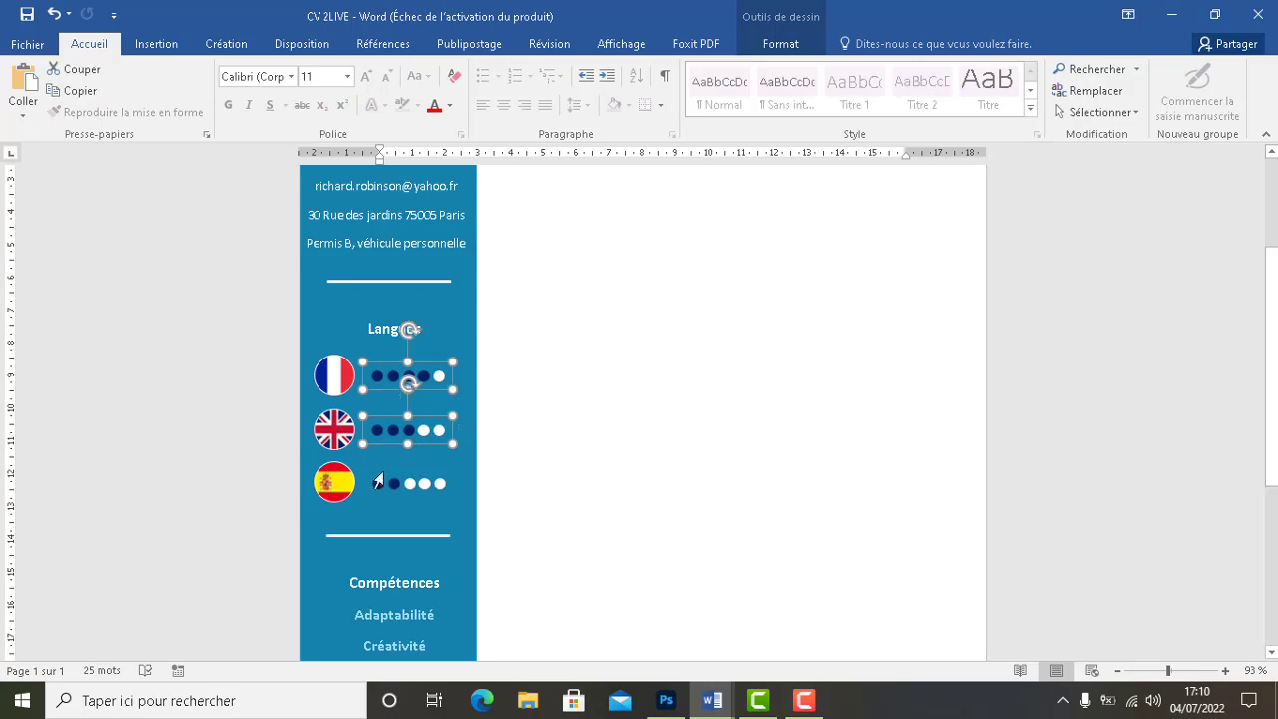
{"action": "left_click", "coordinate": [383, 485], "text": "shift"}
{"action": "left_click", "coordinate": [340, 490], "text": "shift"}
{"action": "left_click", "coordinate": [332, 425], "text": "shift"}
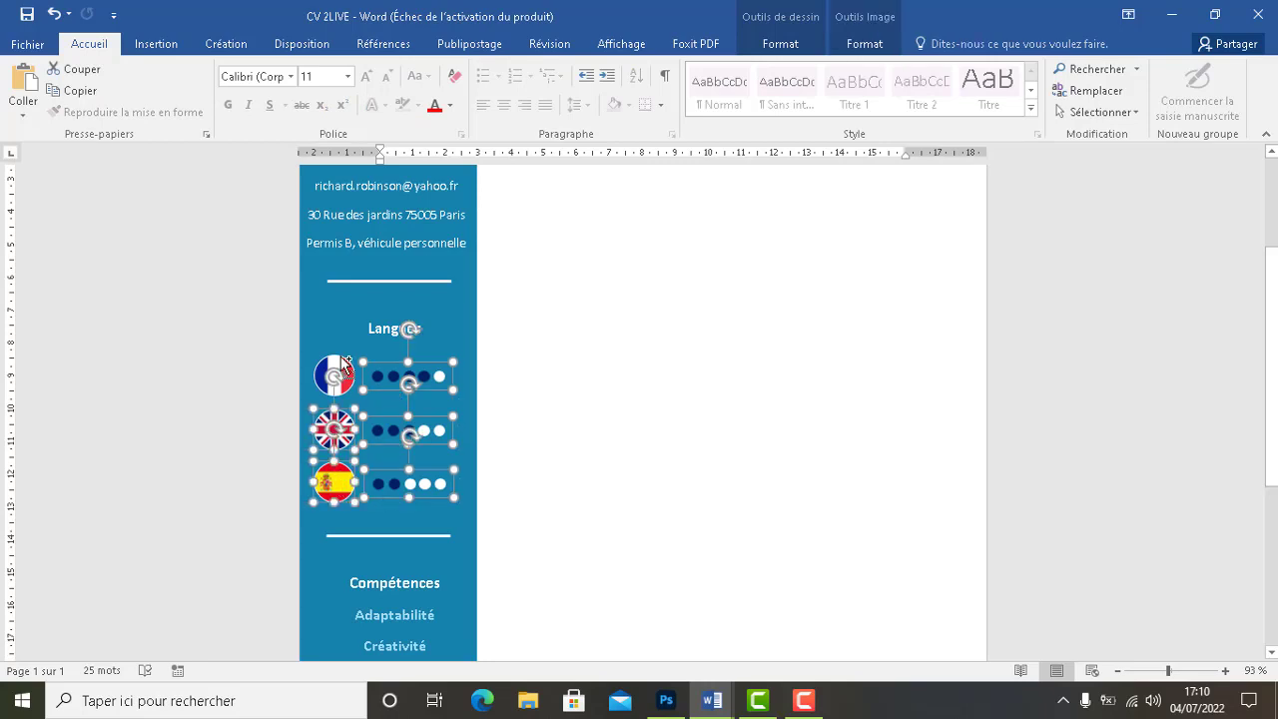
{"action": "left_click", "coordinate": [336, 373], "text": "shift"}
Group the selected Langues flags and dot ratings into one object
{"action": "left_click", "coordinate": [872, 36]}
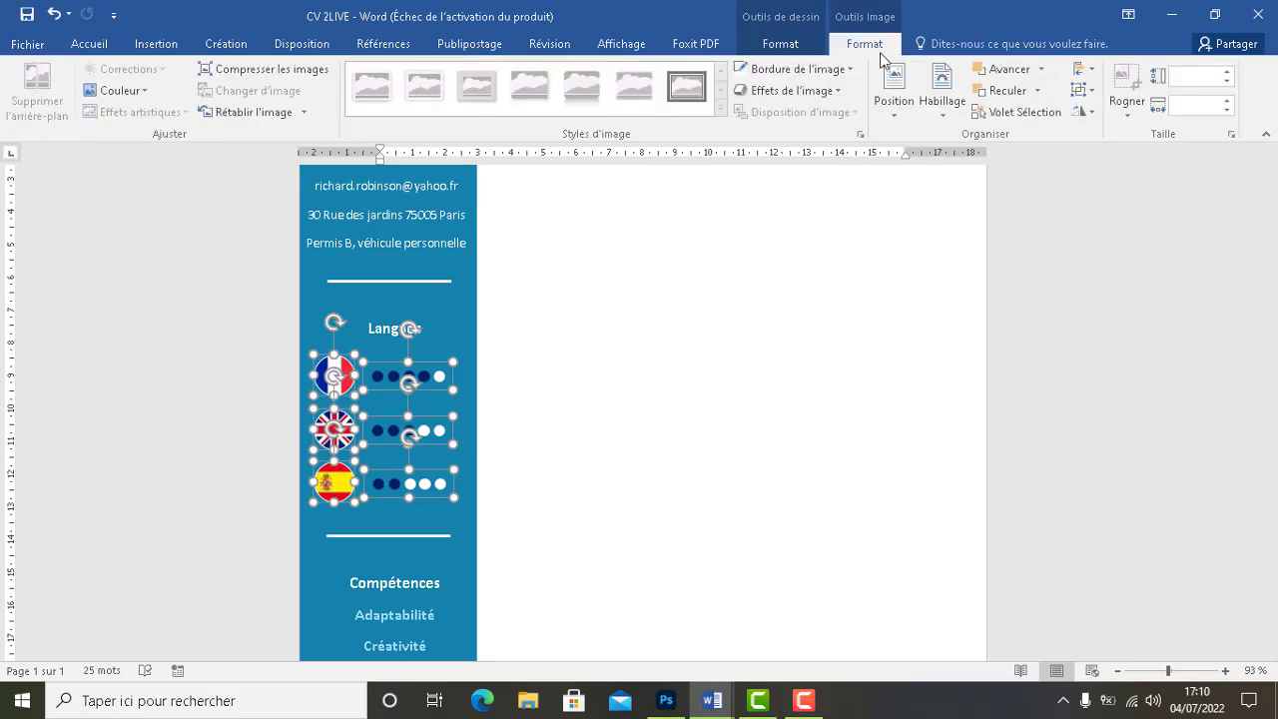
{"action": "left_click", "coordinate": [1091, 73]}
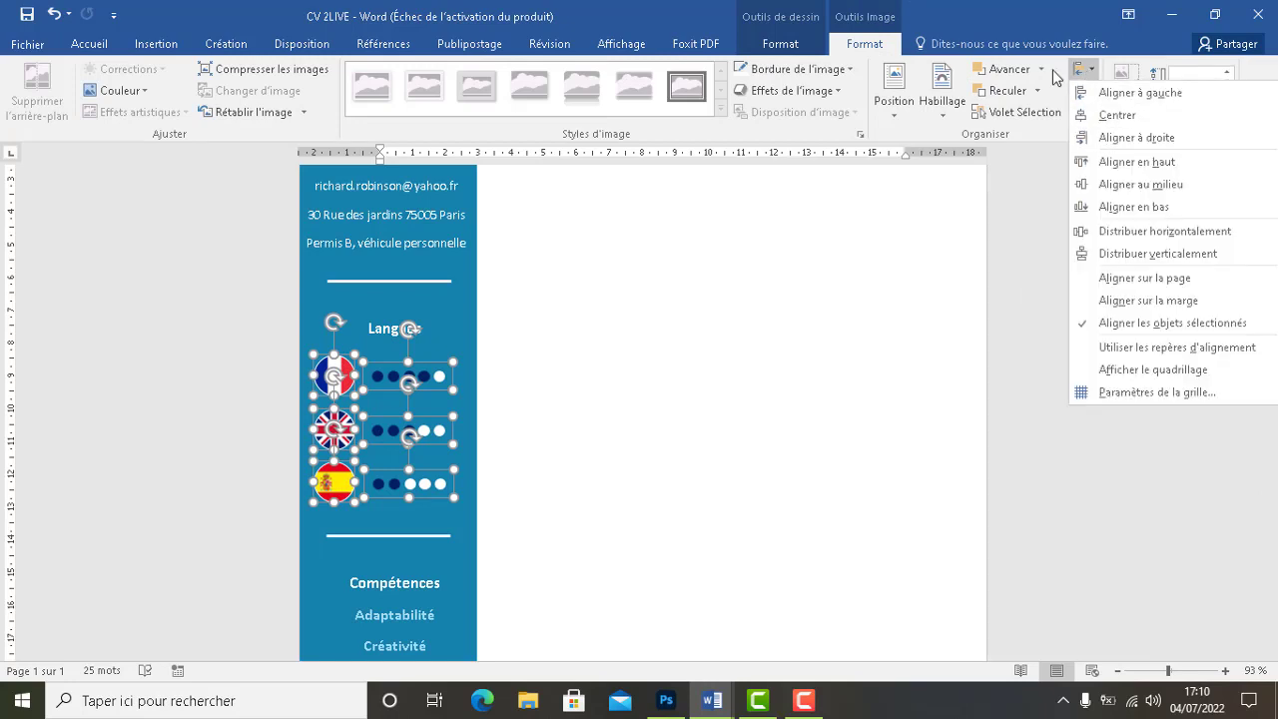
{"action": "left_click", "coordinate": [1067, 35]}
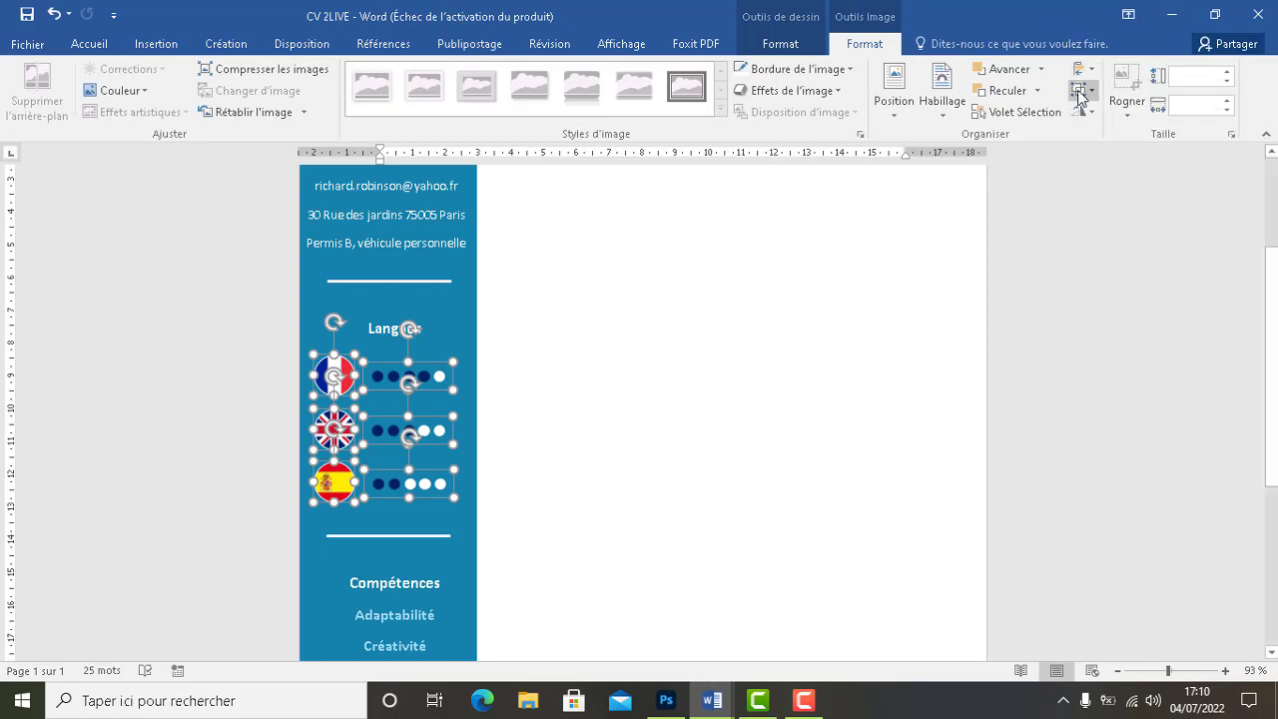
{"action": "left_click", "coordinate": [1082, 90]}
{"action": "left_click", "coordinate": [1093, 118]}
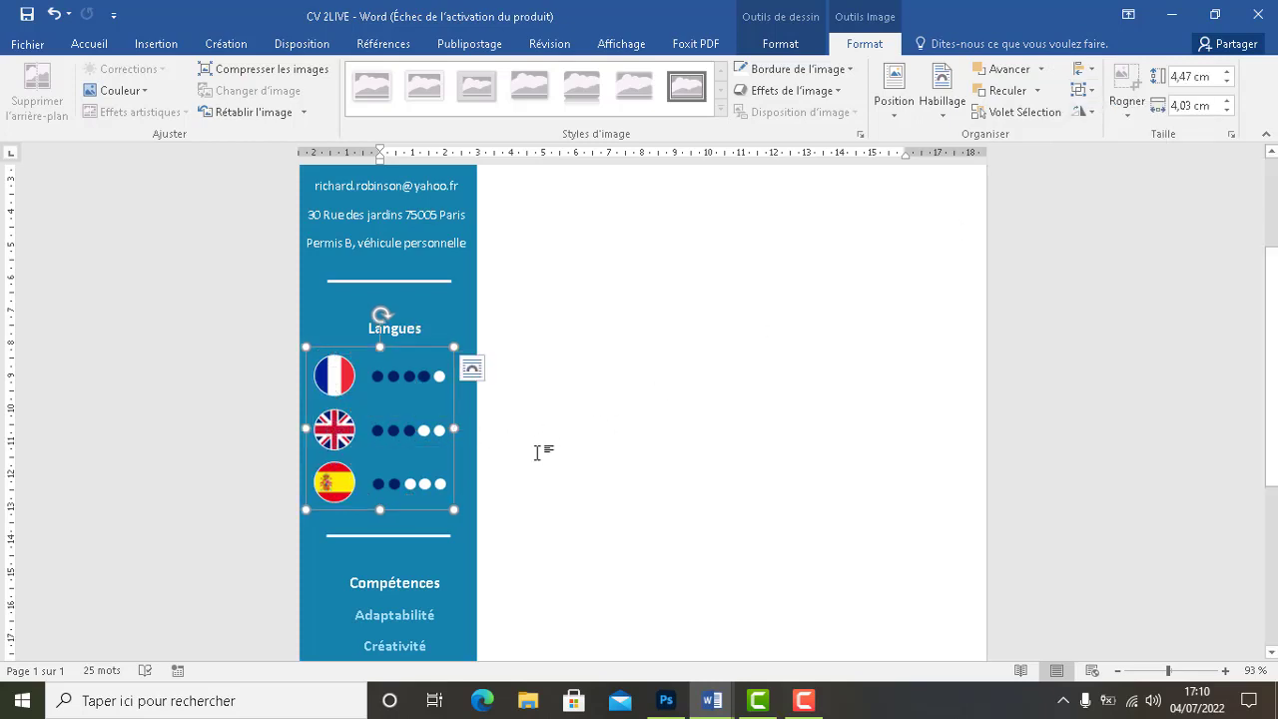
{"action": "left_click", "coordinate": [1098, 91]}
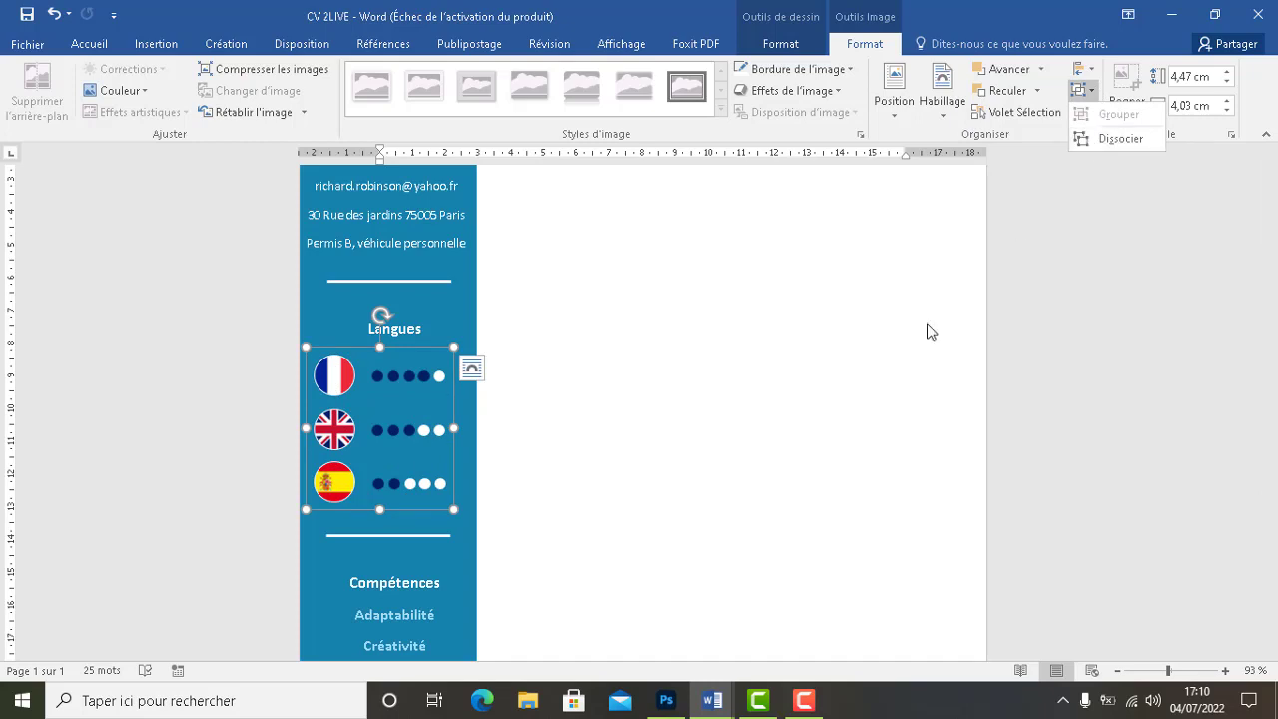
{"action": "left_click", "coordinate": [879, 367]}
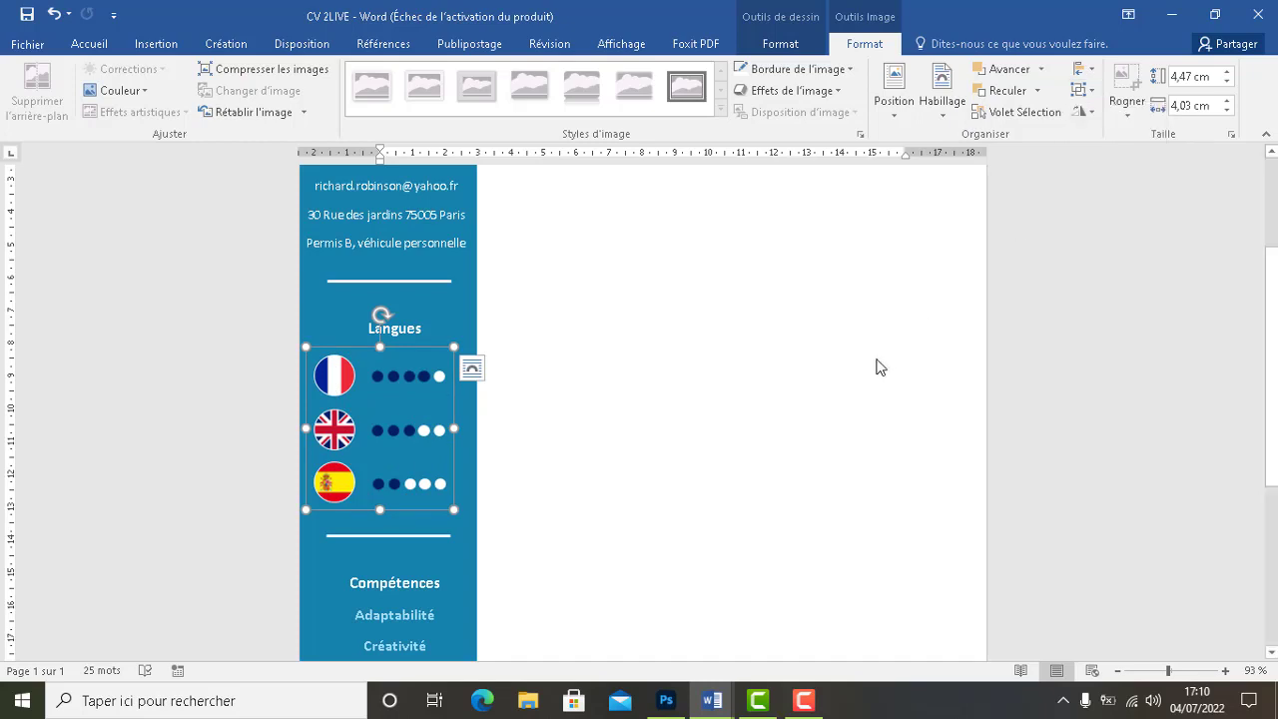
{"action": "left_click", "coordinate": [576, 421]}
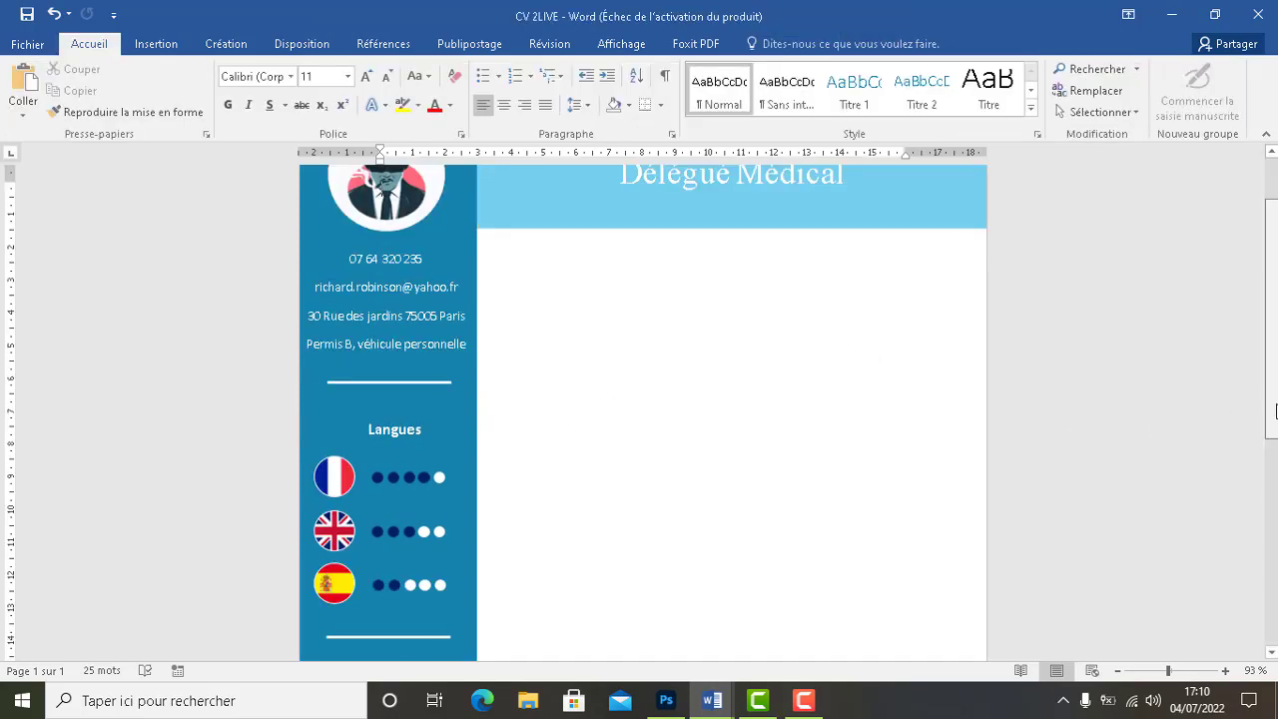
{"action": "left_click_drag", "start_coordinate": [1273, 330], "coordinate": [1272, 537]}
{"action": "left_click_drag", "start_coordinate": [1273, 589], "coordinate": [1263, 388]}
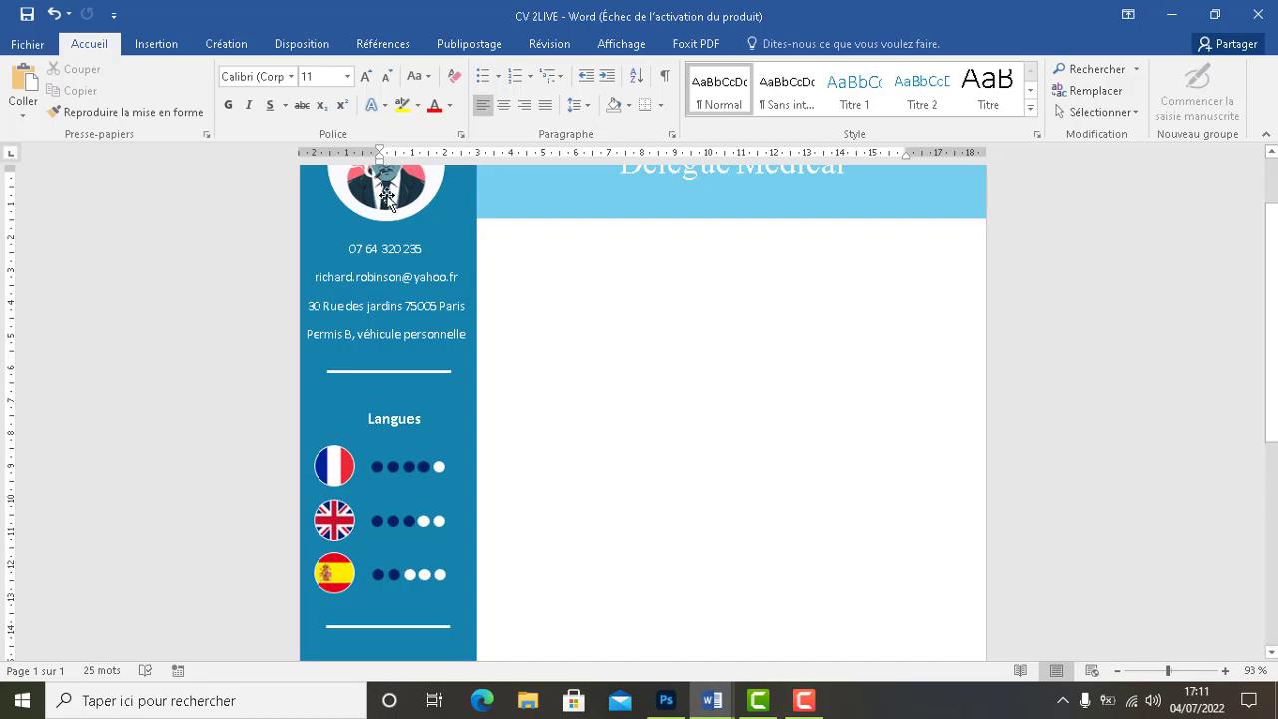
Insert the 'profil contact' picture from the Bureau folder into the CV page
{"action": "right_click", "coordinate": [147, 53]}
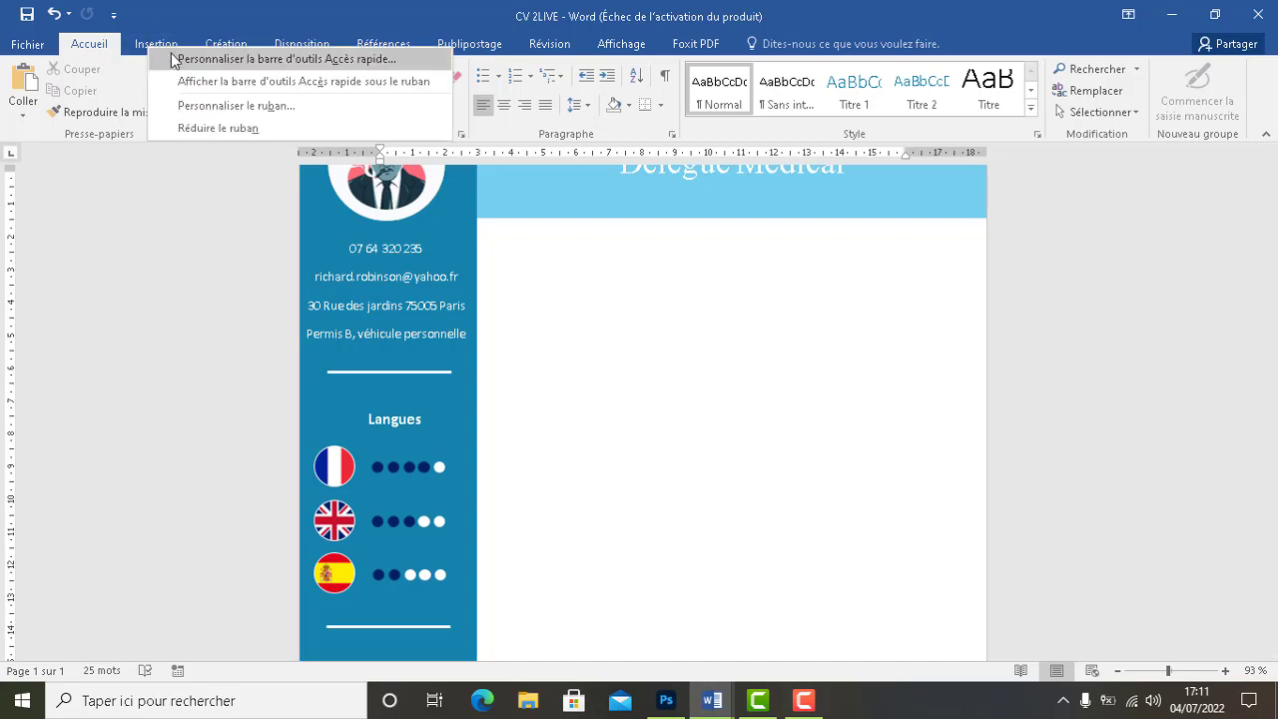
{"action": "left_click", "coordinate": [157, 34]}
{"action": "left_click", "coordinate": [155, 45]}
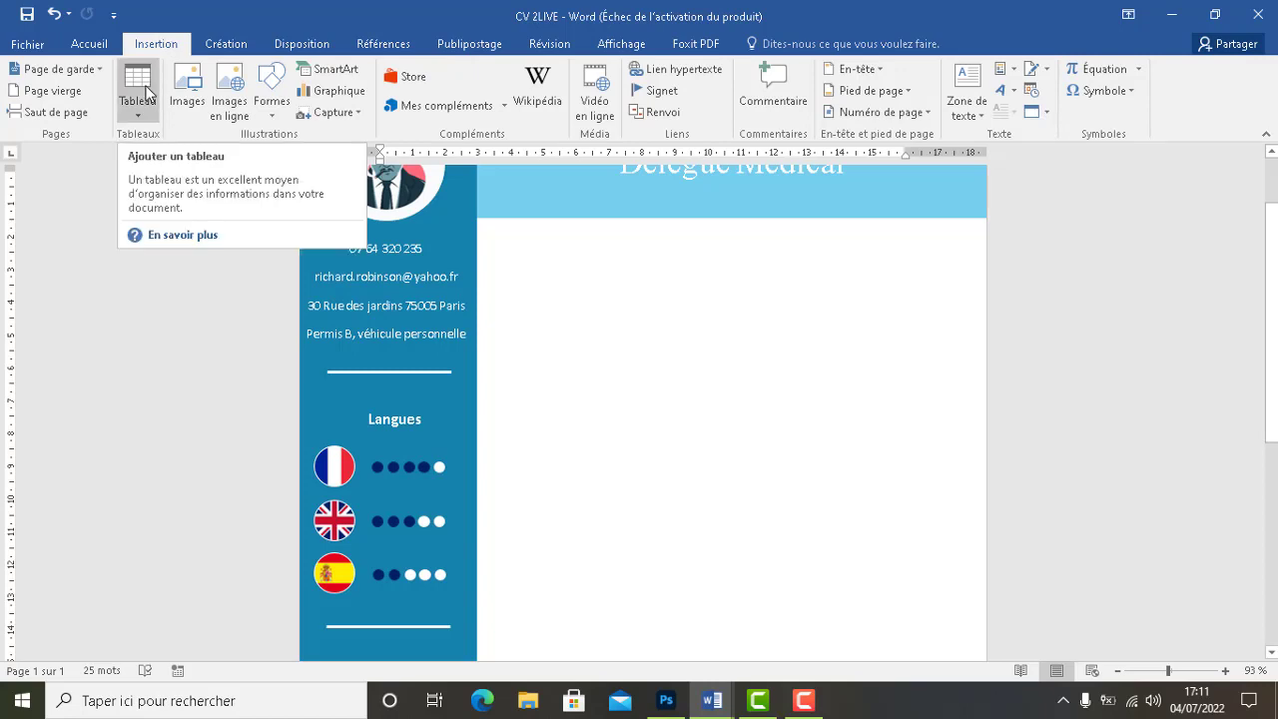
{"action": "left_click", "coordinate": [188, 94]}
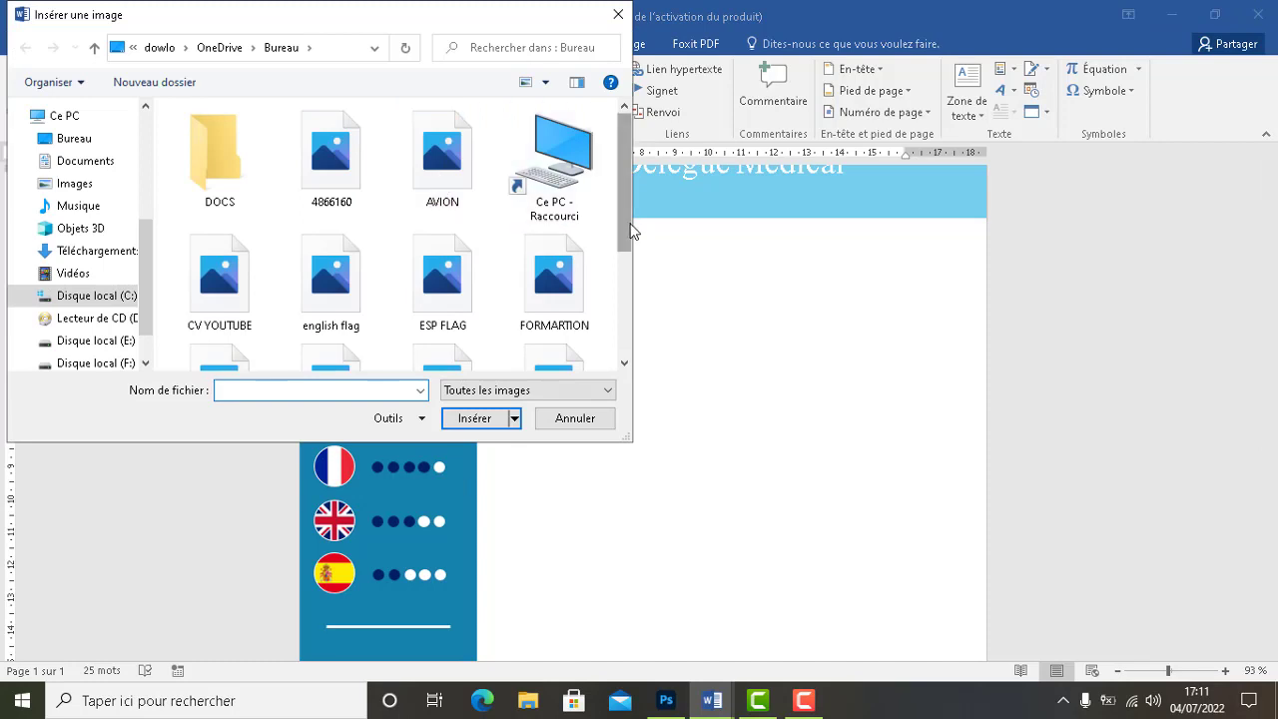
{"action": "left_click_drag", "start_coordinate": [630, 230], "coordinate": [646, 310]}
{"action": "left_click", "coordinate": [573, 254]}
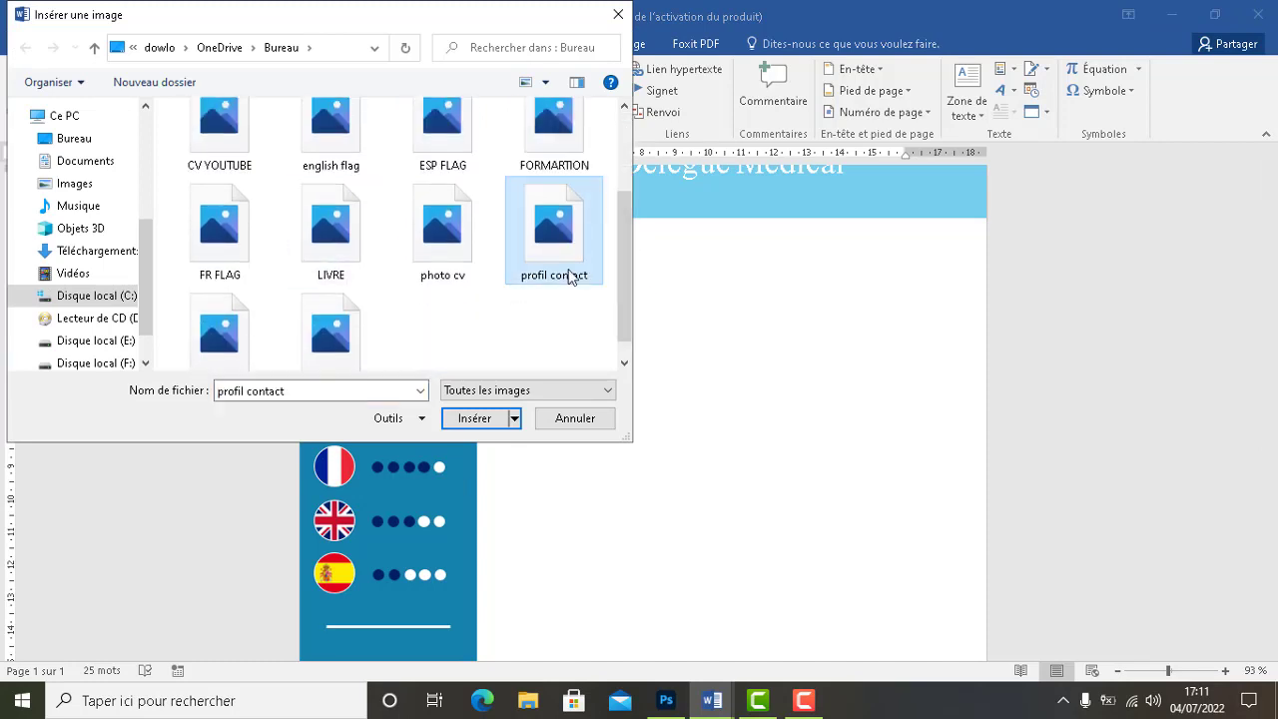
{"action": "left_click", "coordinate": [475, 419]}
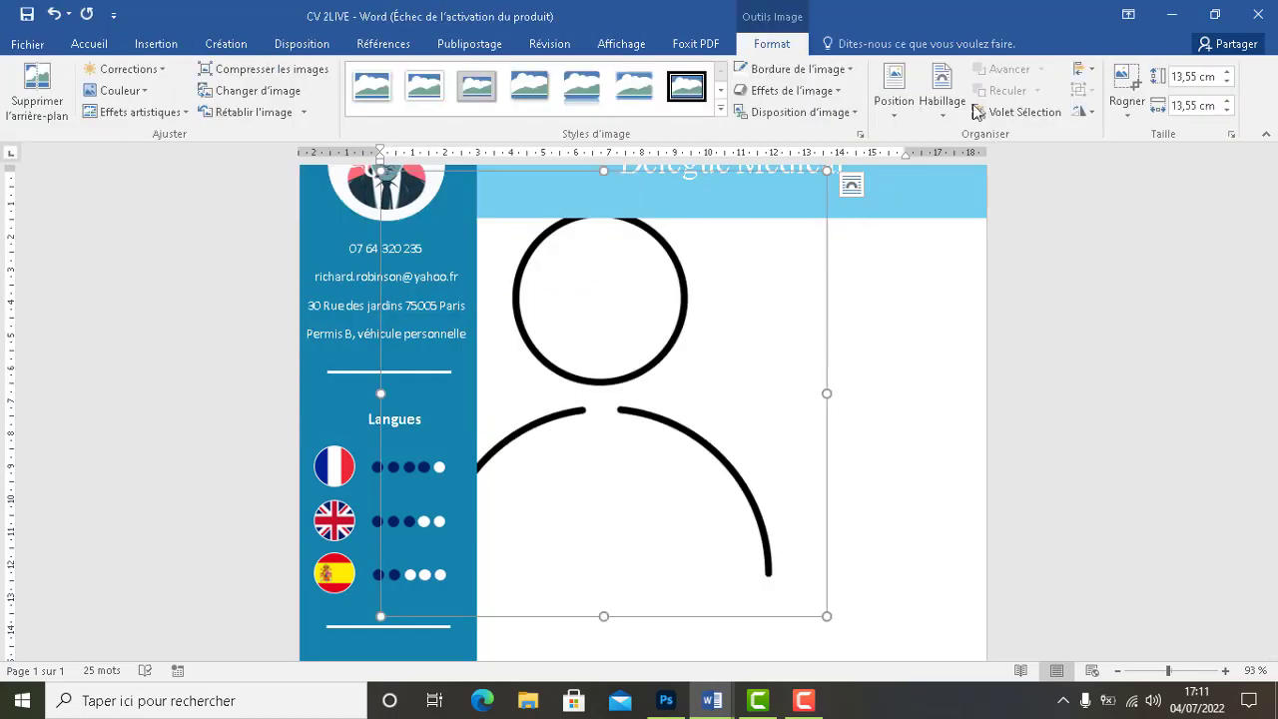
Float the person picture in front of text, size it 1.3 × 1.3 cm, and move it below the header
{"action": "left_click", "coordinate": [942, 95]}
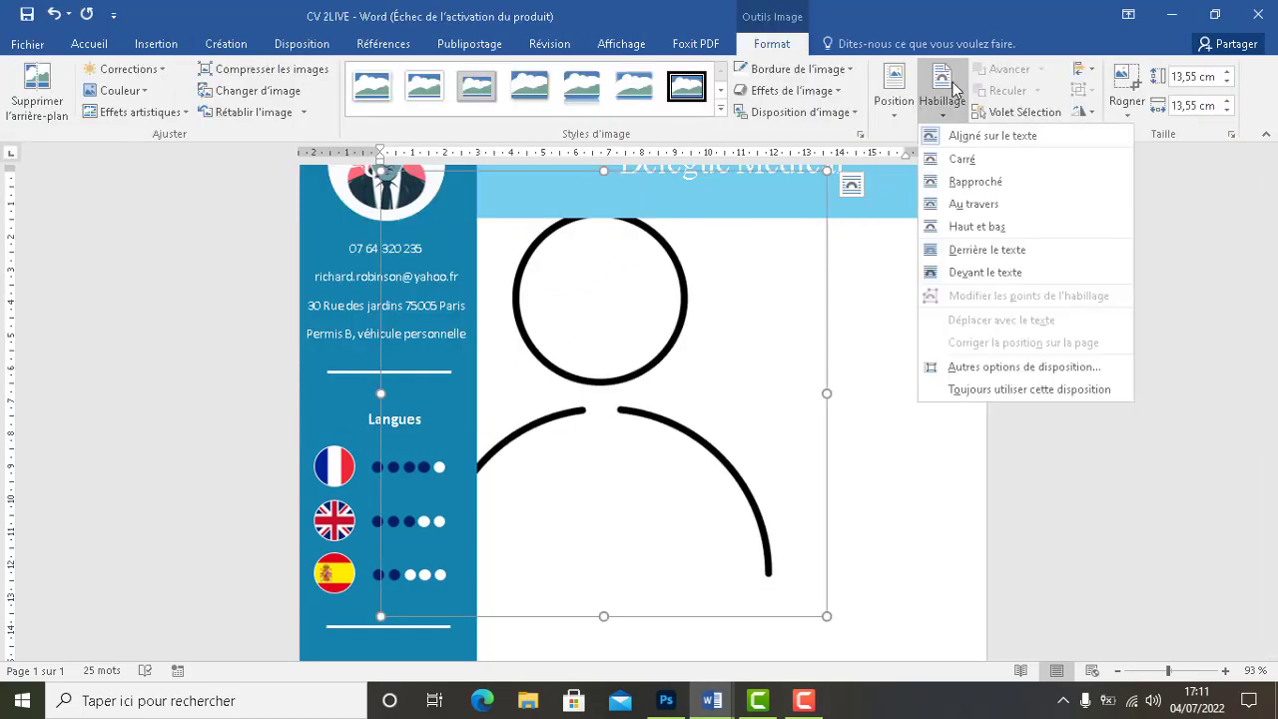
{"action": "left_click", "coordinate": [972, 267]}
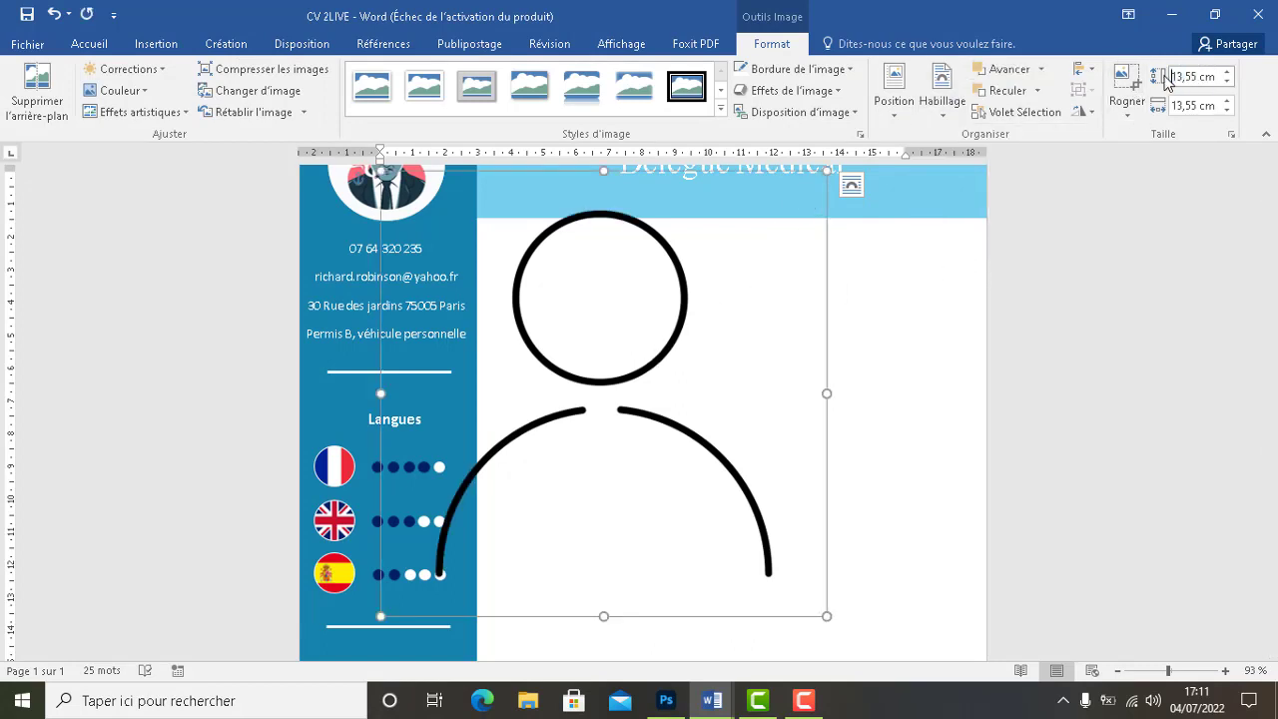
{"action": "left_click_drag", "start_coordinate": [1171, 79], "coordinate": [1201, 76]}
{"action": "type", "text": "1"}
{"action": "left_click_drag", "start_coordinate": [1169, 106], "coordinate": [1194, 110]}
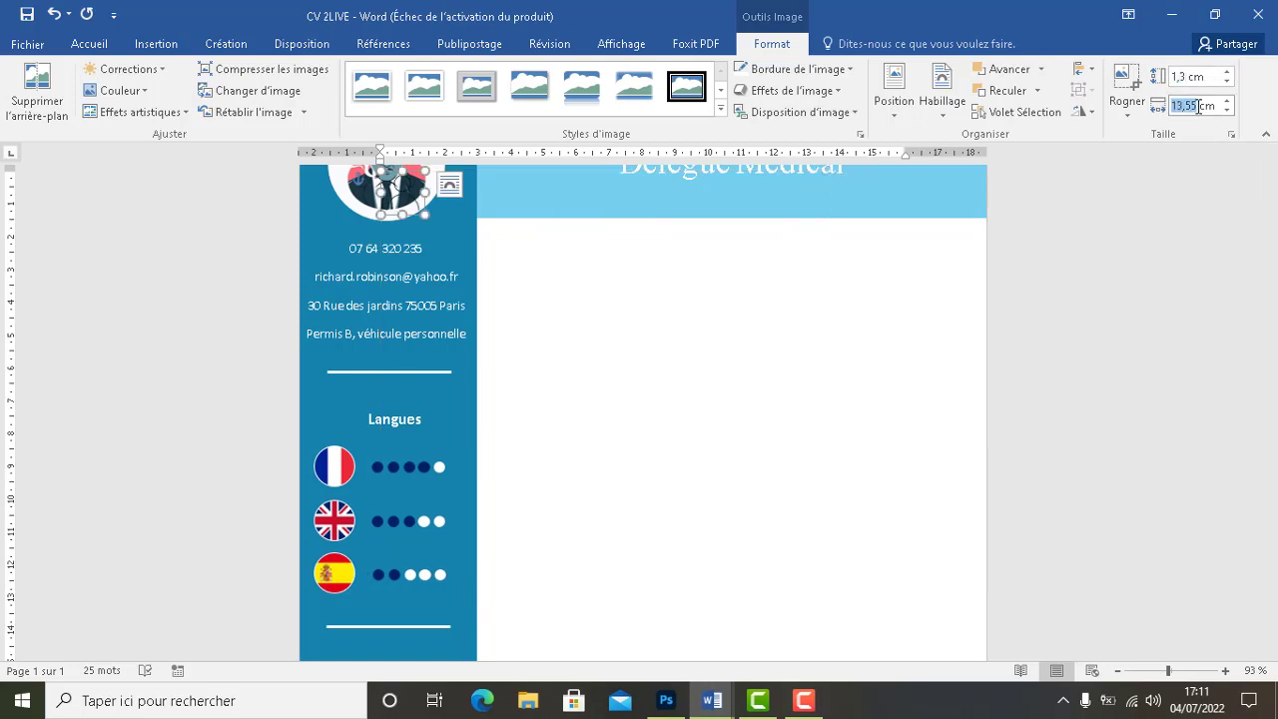
{"action": "type", "text": "1"}
{"action": "key", "text": "Return"}
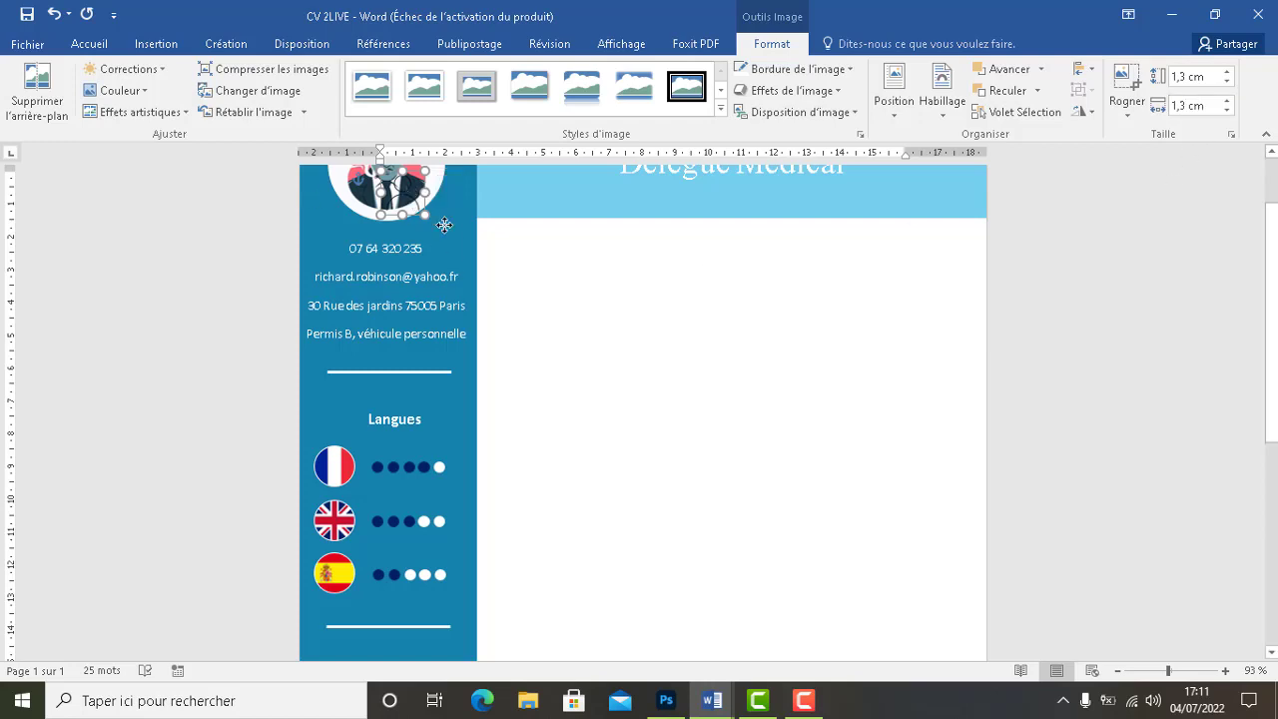
{"action": "left_click_drag", "start_coordinate": [403, 191], "coordinate": [519, 252]}
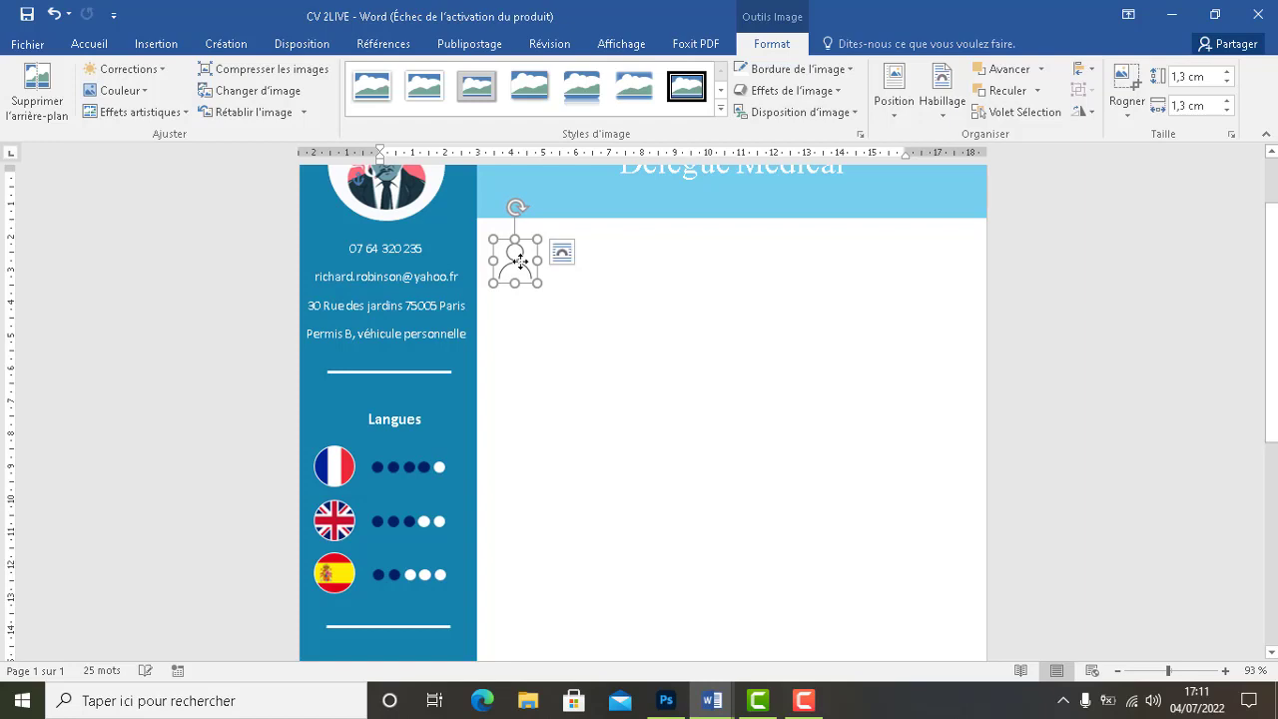
Recolour the person icon to Bleu, couleur accent 2 claire
{"action": "left_click", "coordinate": [124, 91]}
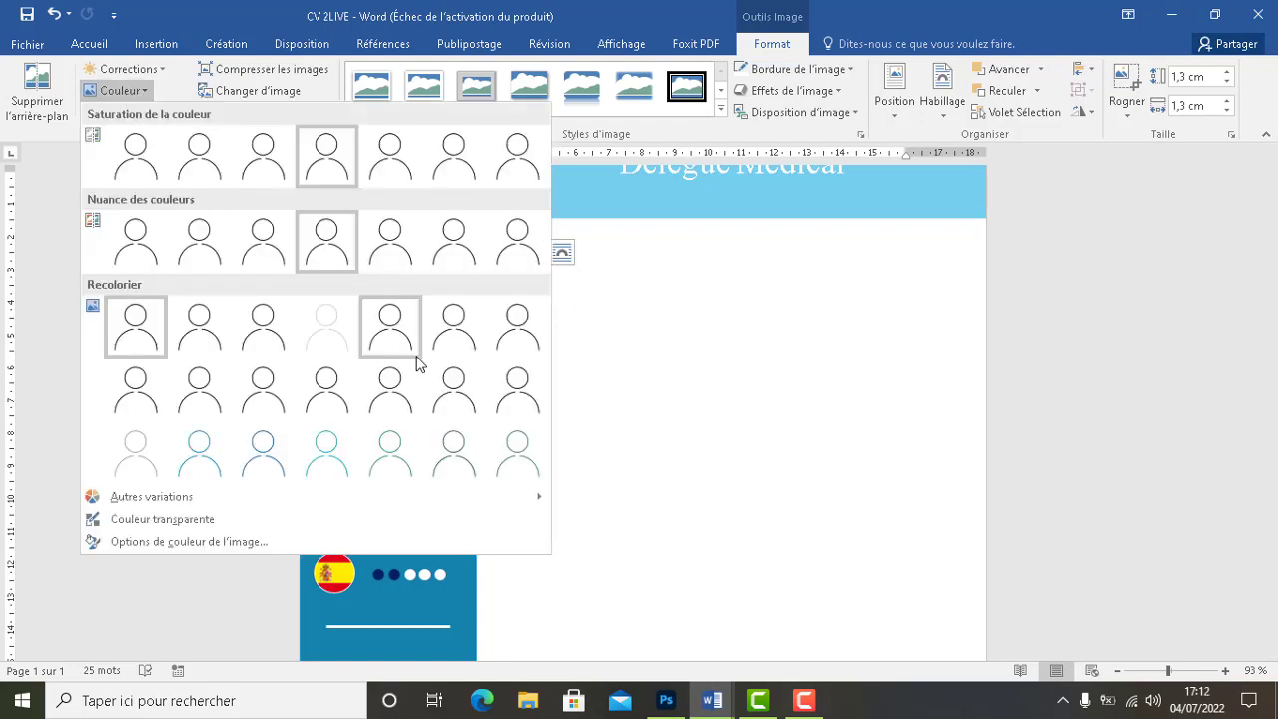
{"action": "left_click", "coordinate": [277, 461]}
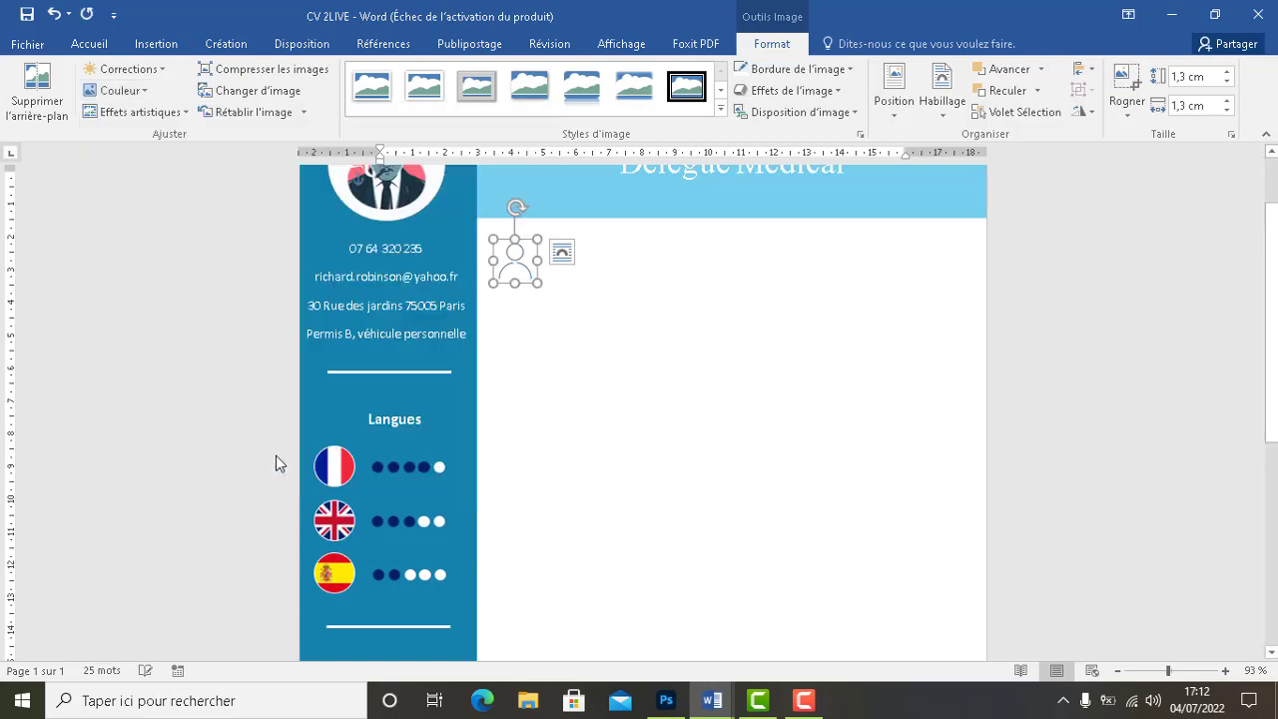
{"action": "left_click", "coordinate": [562, 346]}
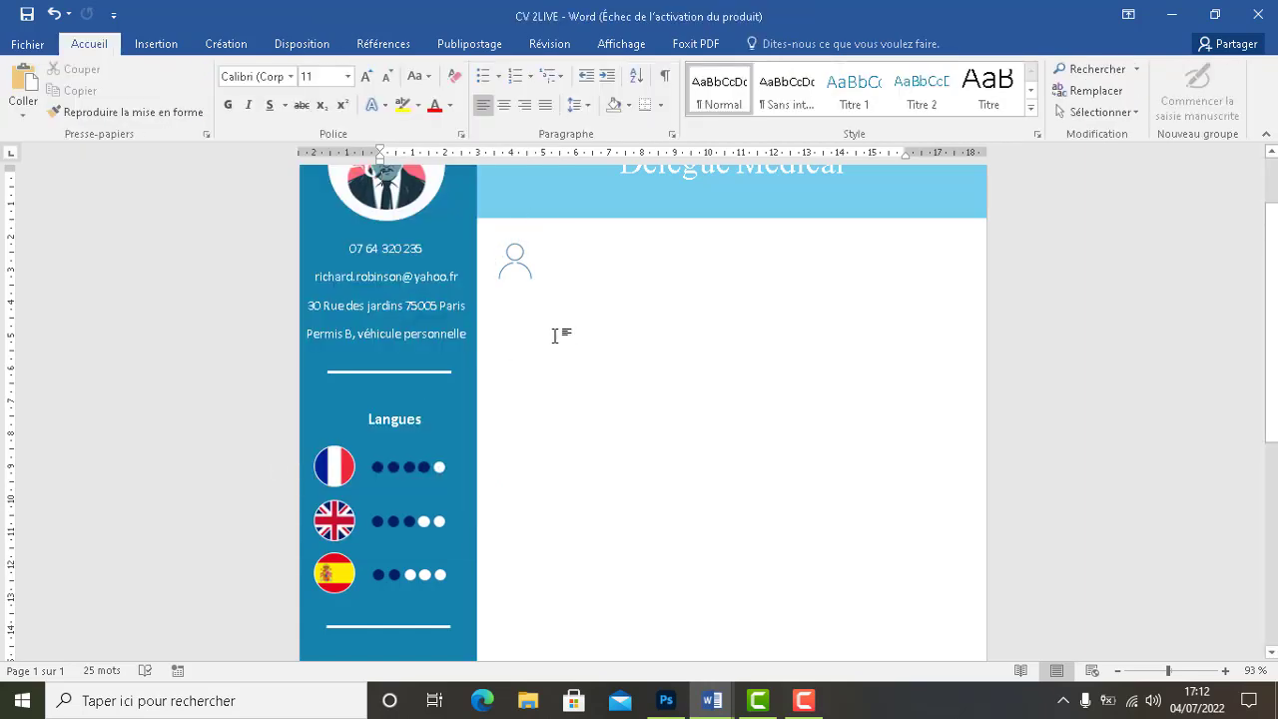
{"action": "left_click", "coordinate": [522, 268]}
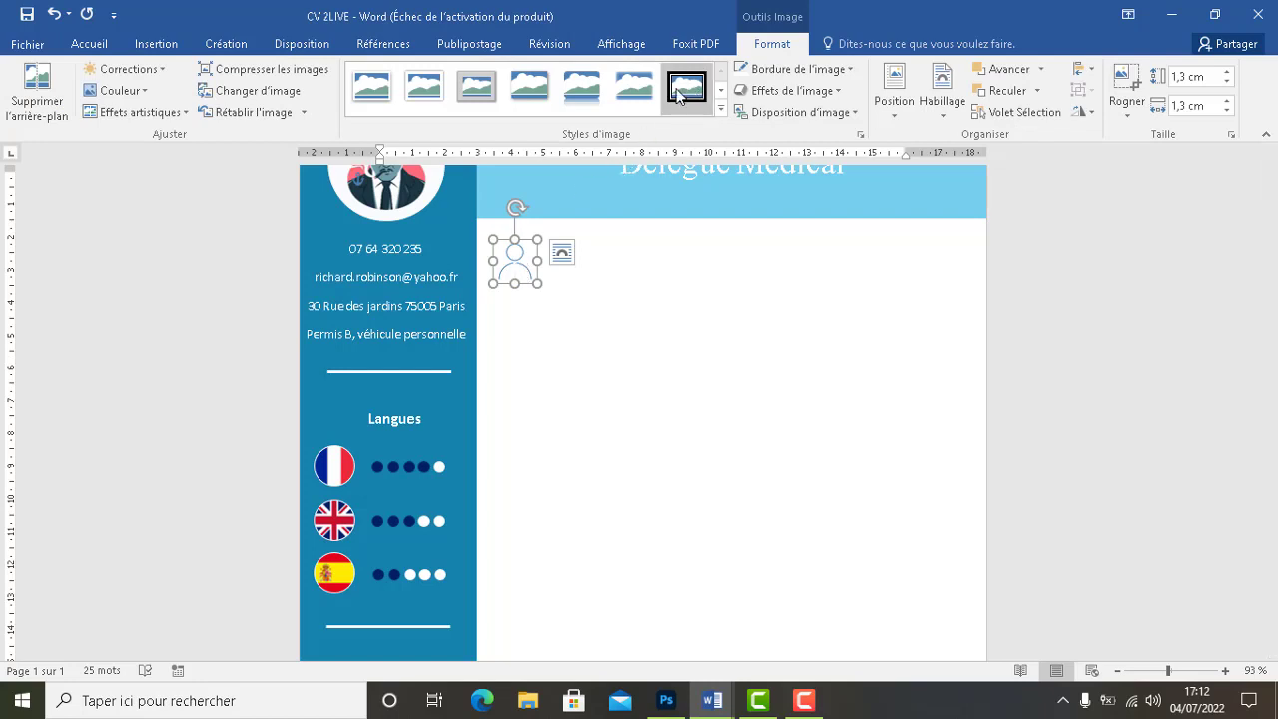
{"action": "left_click", "coordinate": [636, 320]}
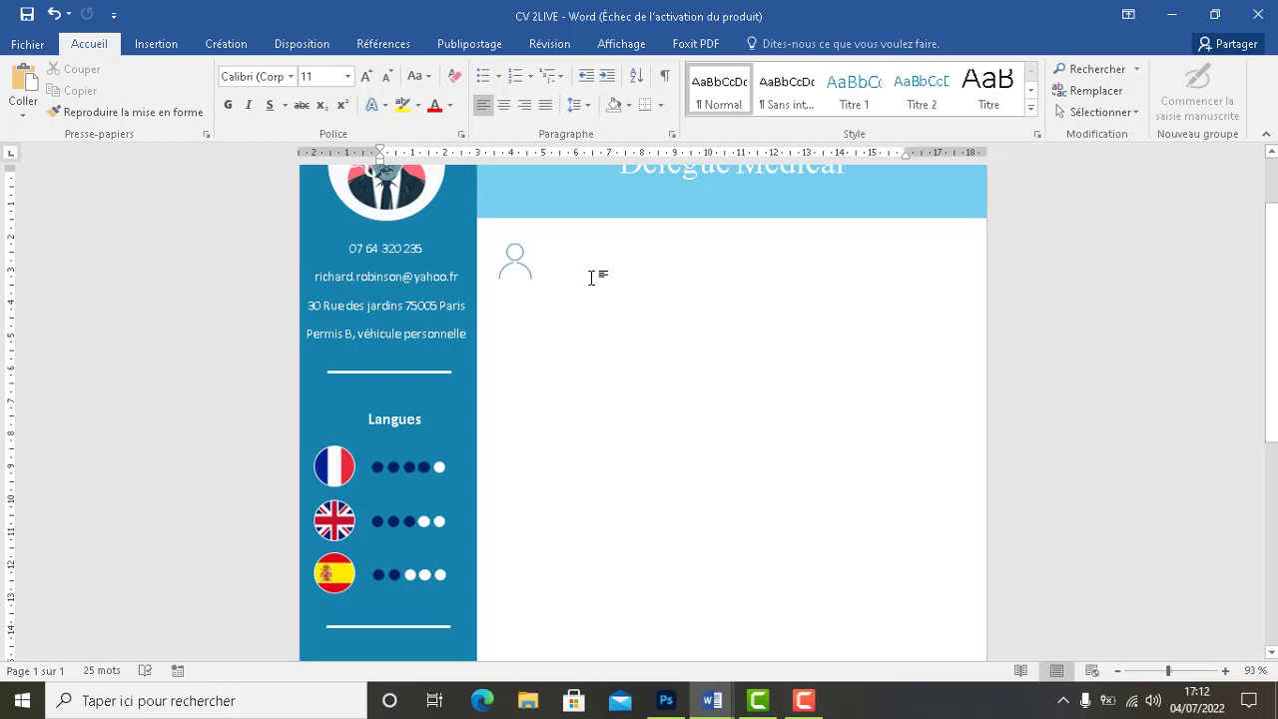
Draw a text box beside the person icon containing the word PROFIL
{"action": "left_click", "coordinate": [178, 45]}
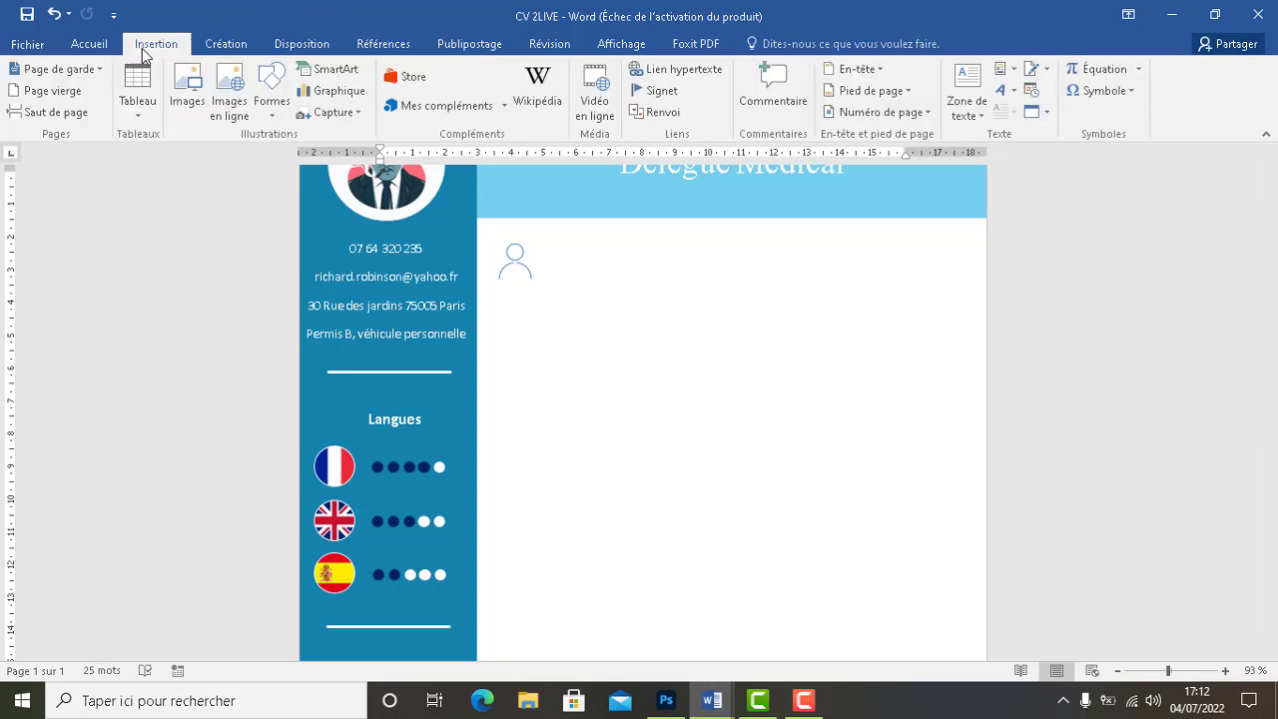
{"action": "left_click", "coordinate": [967, 103]}
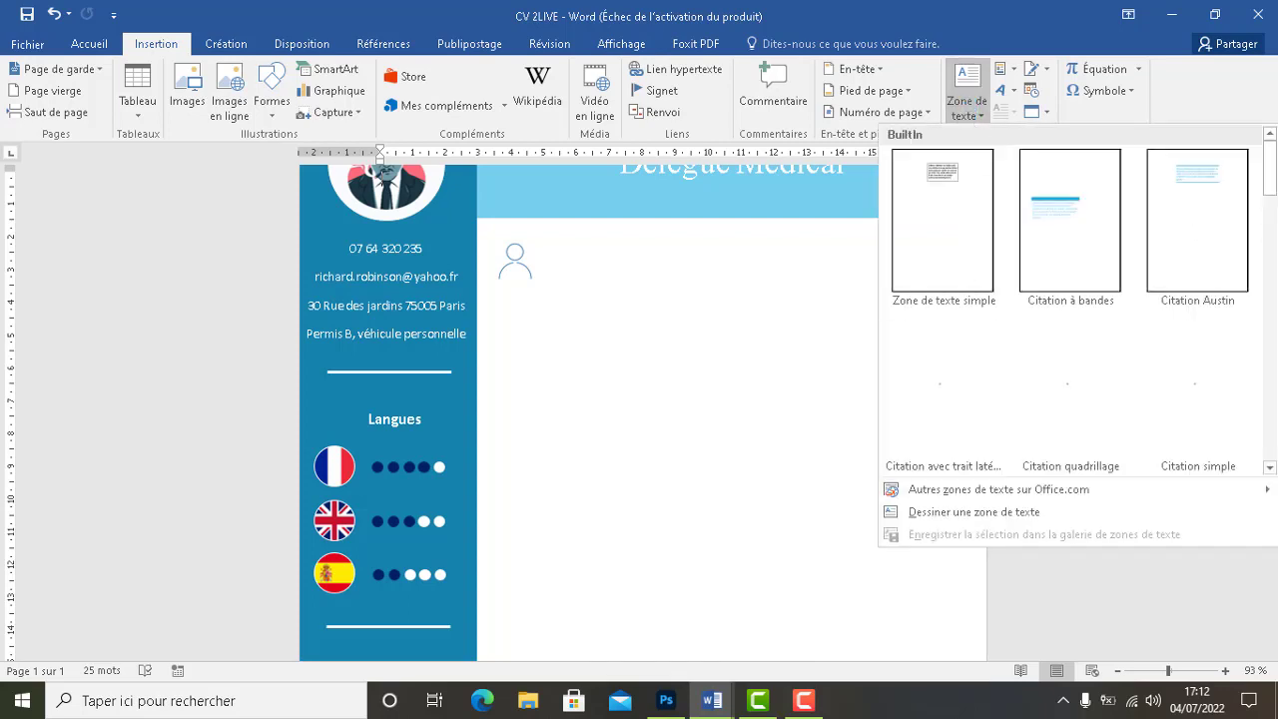
{"action": "mouse_move", "coordinate": [1270, 188]}
{"action": "left_mouse_down"}
{"action": "mouse_move", "coordinate": [1271, 236]}
{"action": "mouse_move", "coordinate": [1269, 197]}
{"action": "left_mouse_up"}
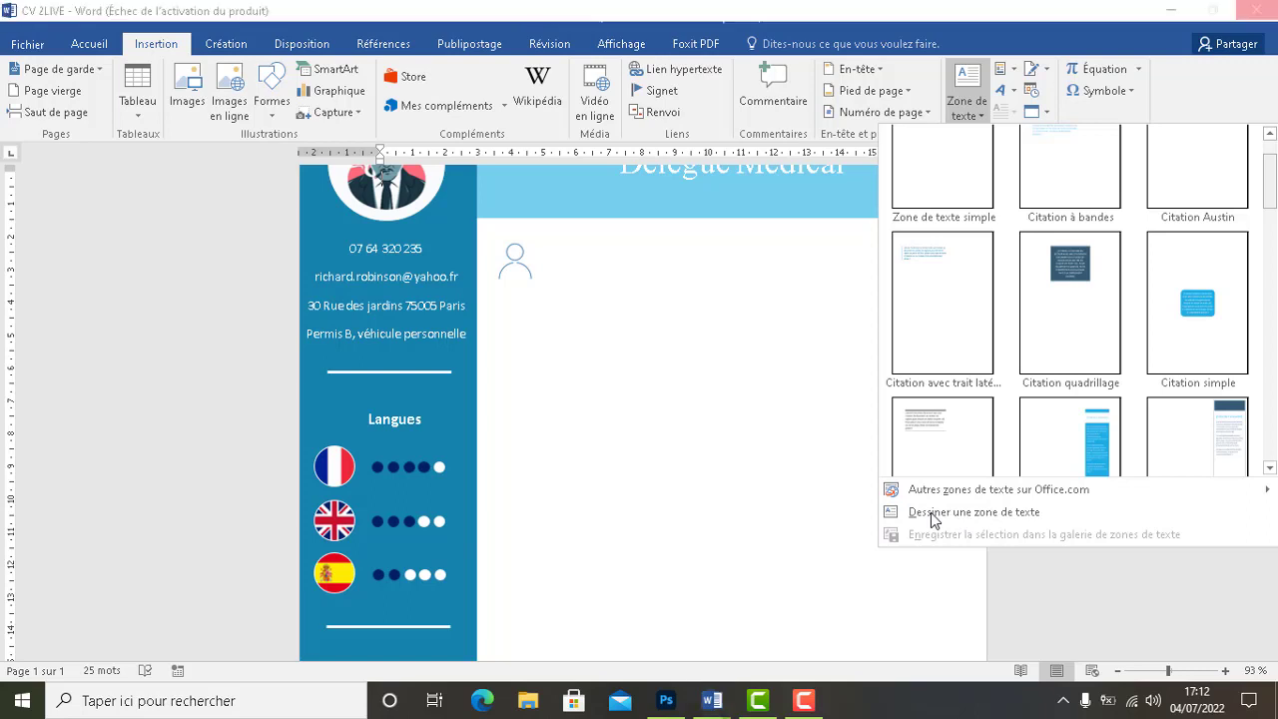
{"action": "left_click", "coordinate": [931, 513]}
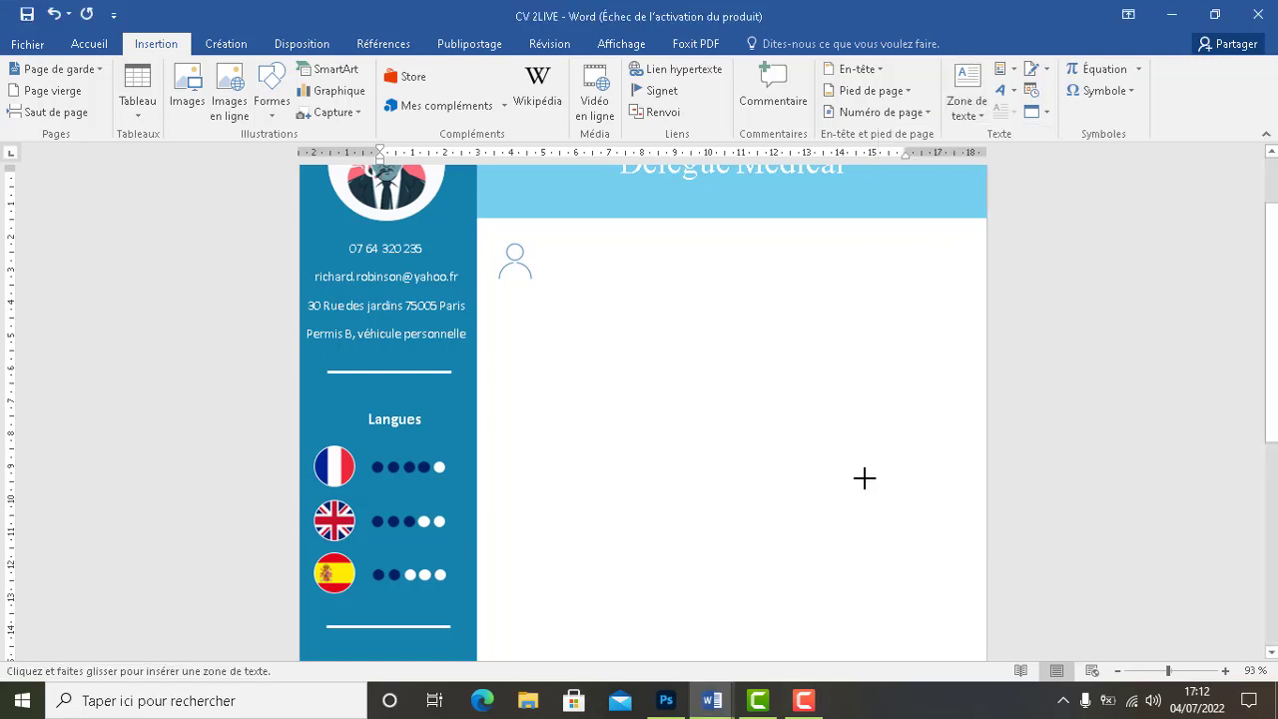
{"action": "mouse_move", "coordinate": [542, 251]}
{"action": "left_mouse_down"}
{"action": "mouse_move", "coordinate": [548, 270]}
{"action": "mouse_move", "coordinate": [691, 297]}
{"action": "mouse_move", "coordinate": [686, 282]}
{"action": "left_mouse_up"}
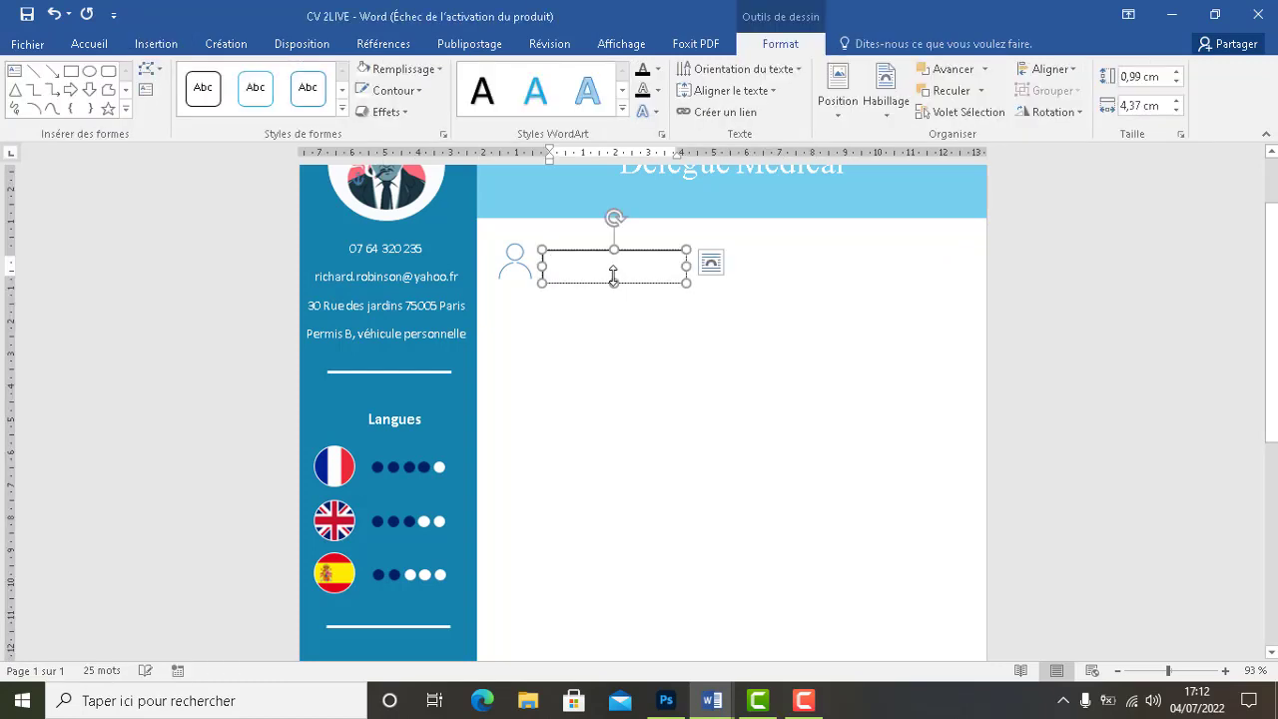
{"action": "type", "text": "PROFIL"}
{"action": "triple_click", "coordinate": [607, 268]}
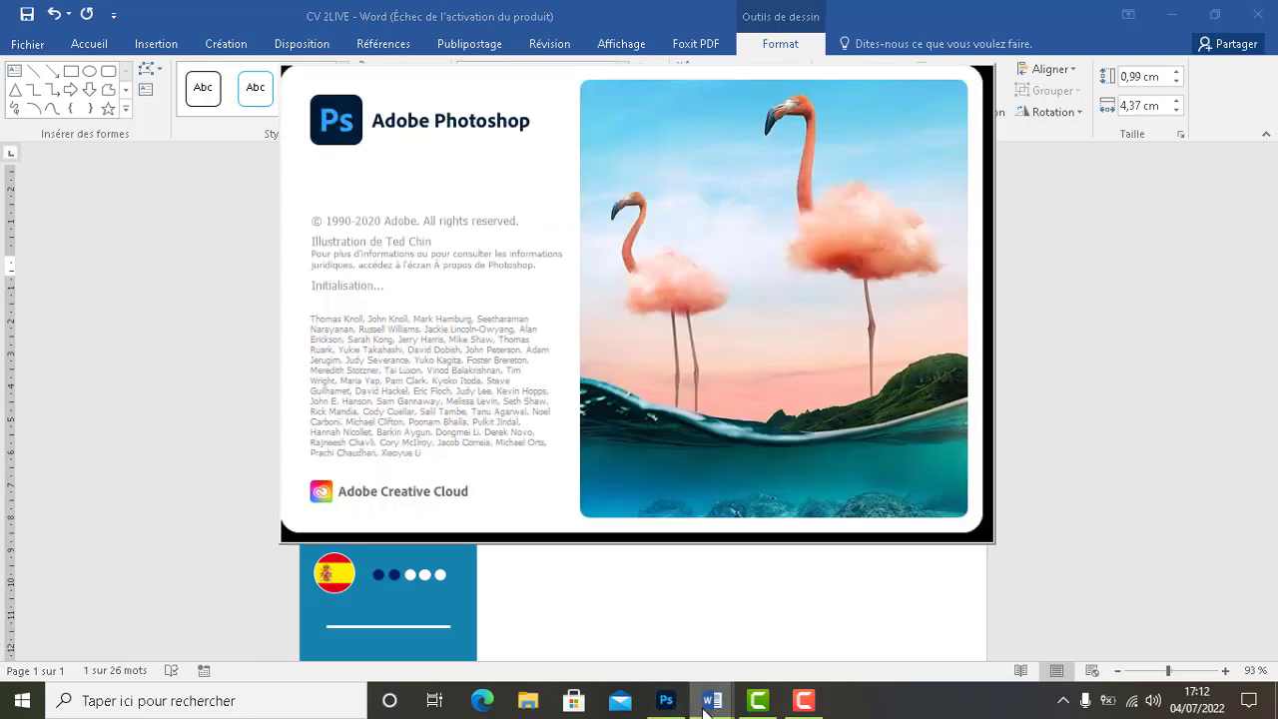
Bring up the reference cv document
{"action": "mouse_move", "coordinate": [708, 705]}
{"action": "left_click", "coordinate": [767, 627]}
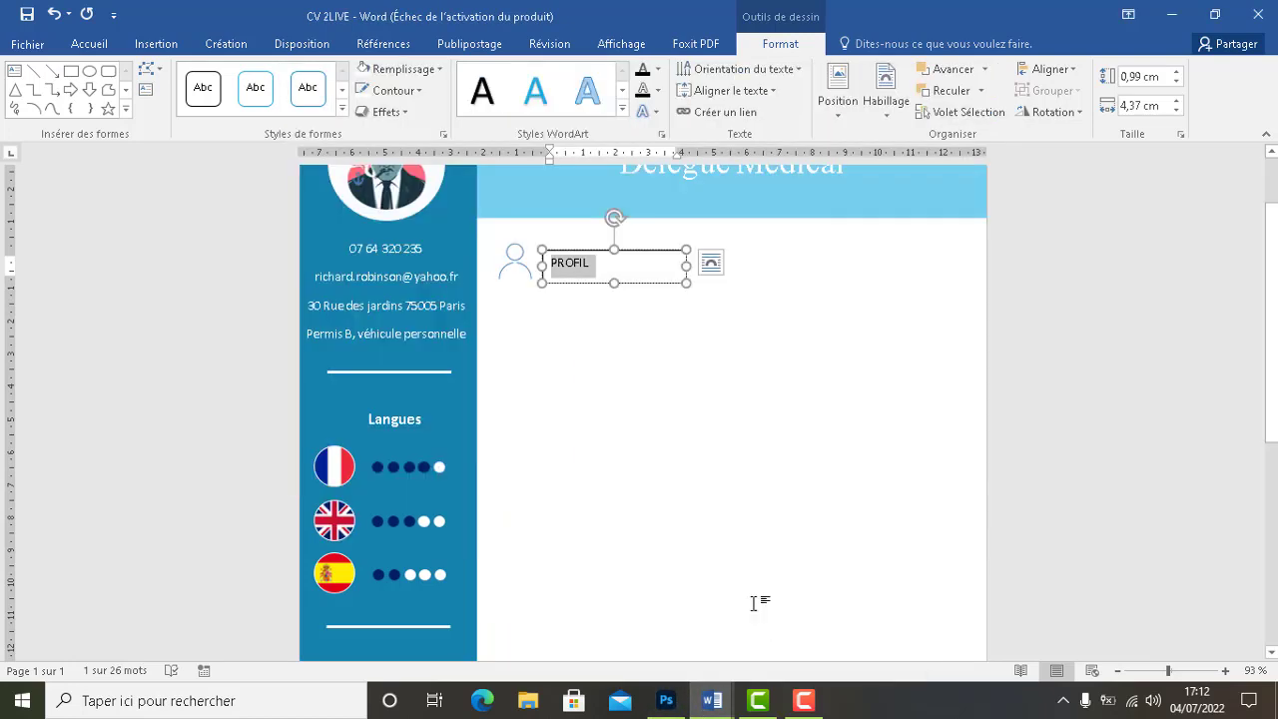
{"action": "left_click", "coordinate": [631, 643]}
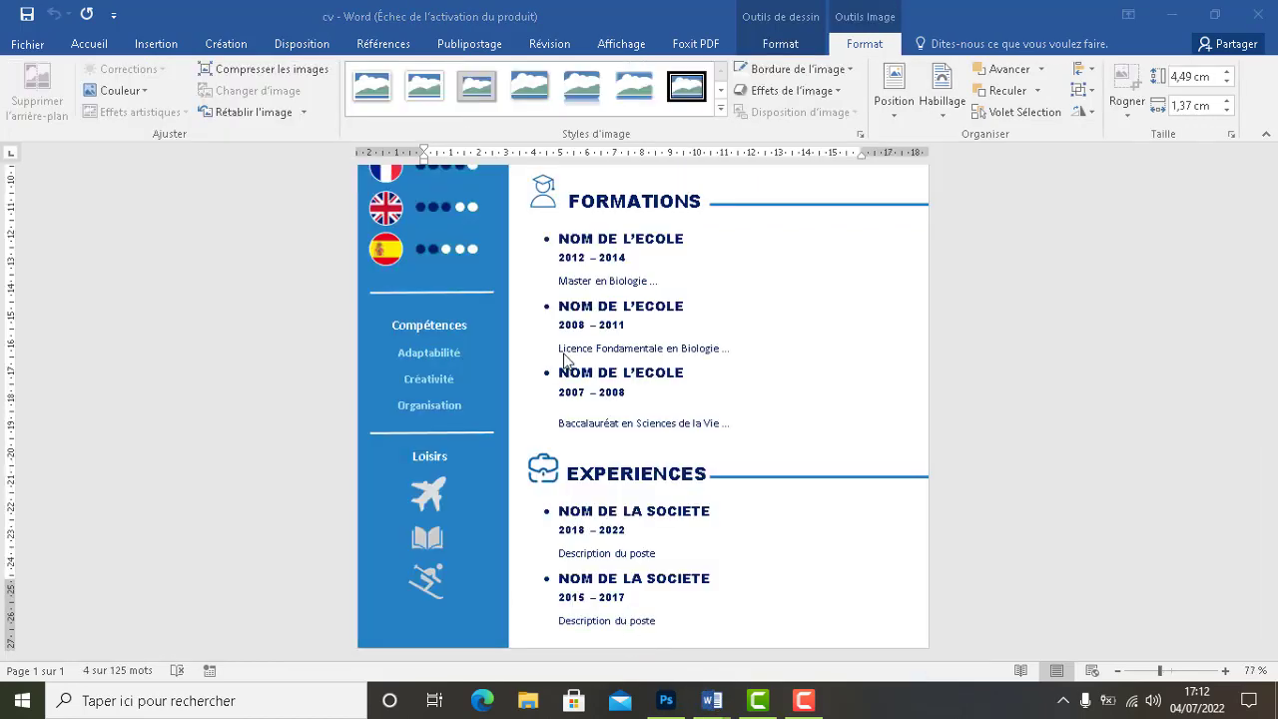
Check the reference cv's PROFIL heading formatting, then reselect PROFIL in CV 2LIVE
{"action": "left_click", "coordinate": [430, 499]}
{"action": "scroll", "coordinate": [564, 311], "scroll_direction": "up", "scroll_amount": 5}
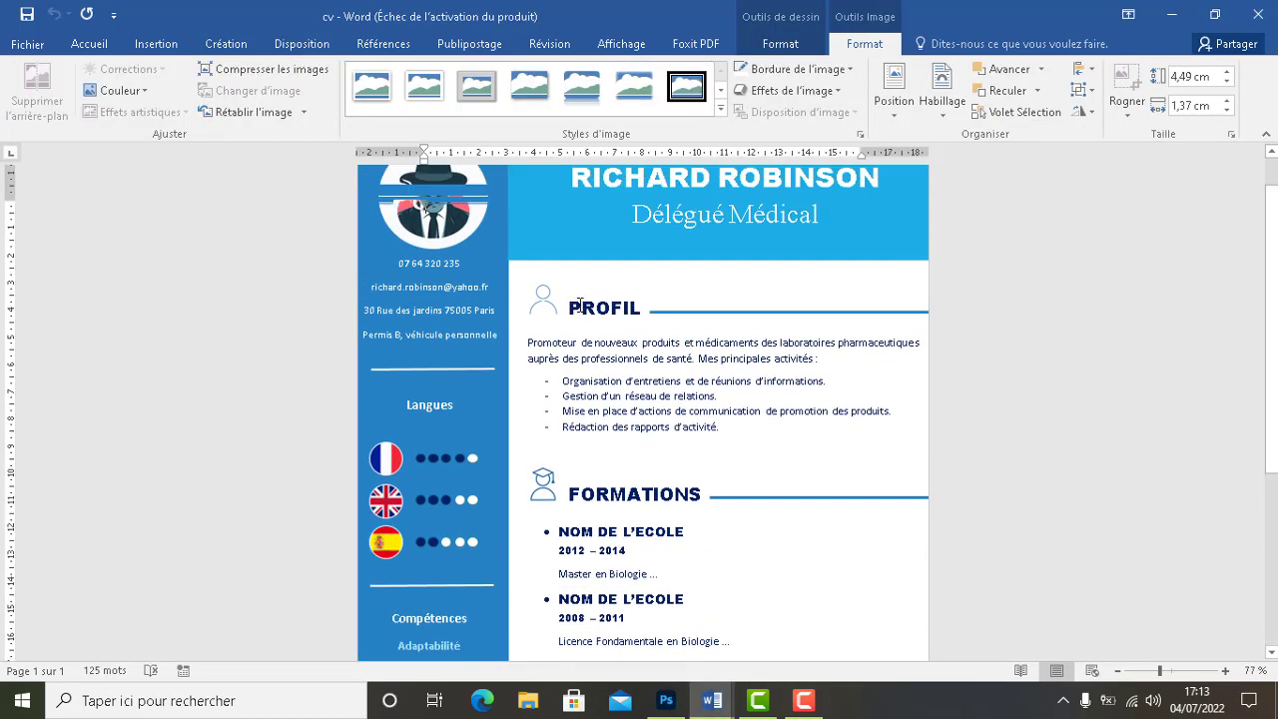
{"action": "double_click", "coordinate": [577, 307]}
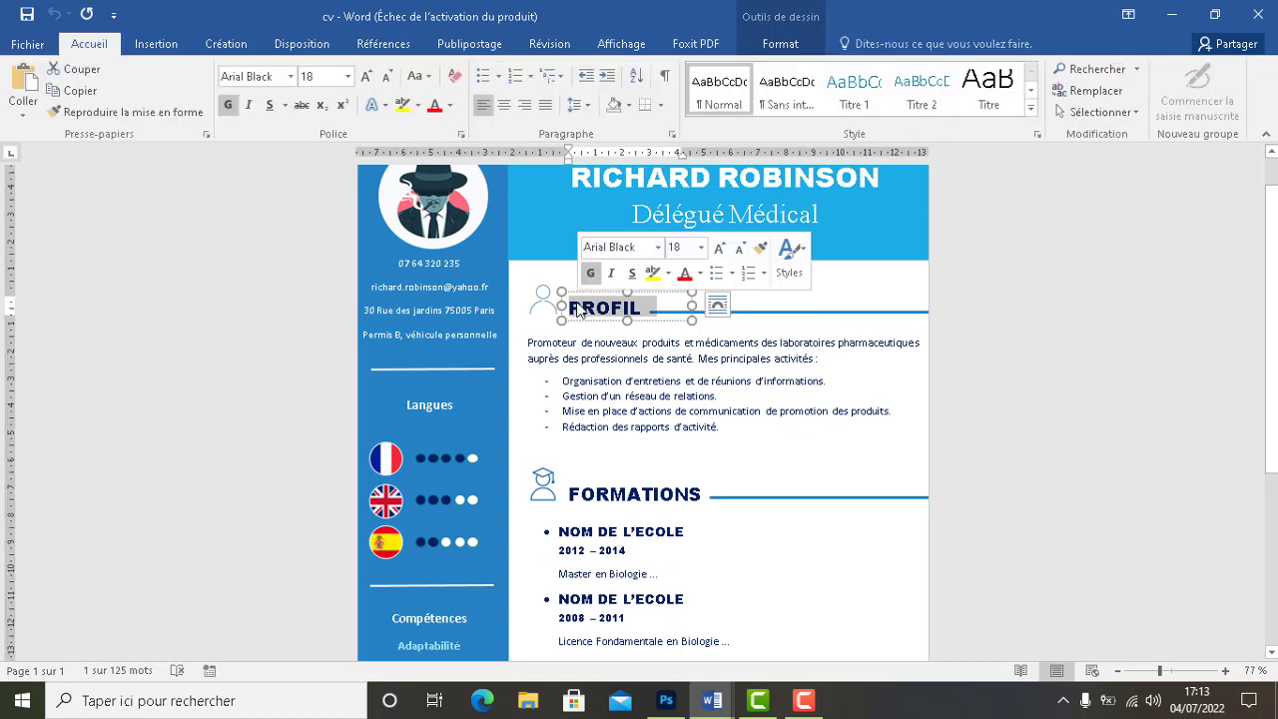
{"action": "left_click", "coordinate": [717, 305]}
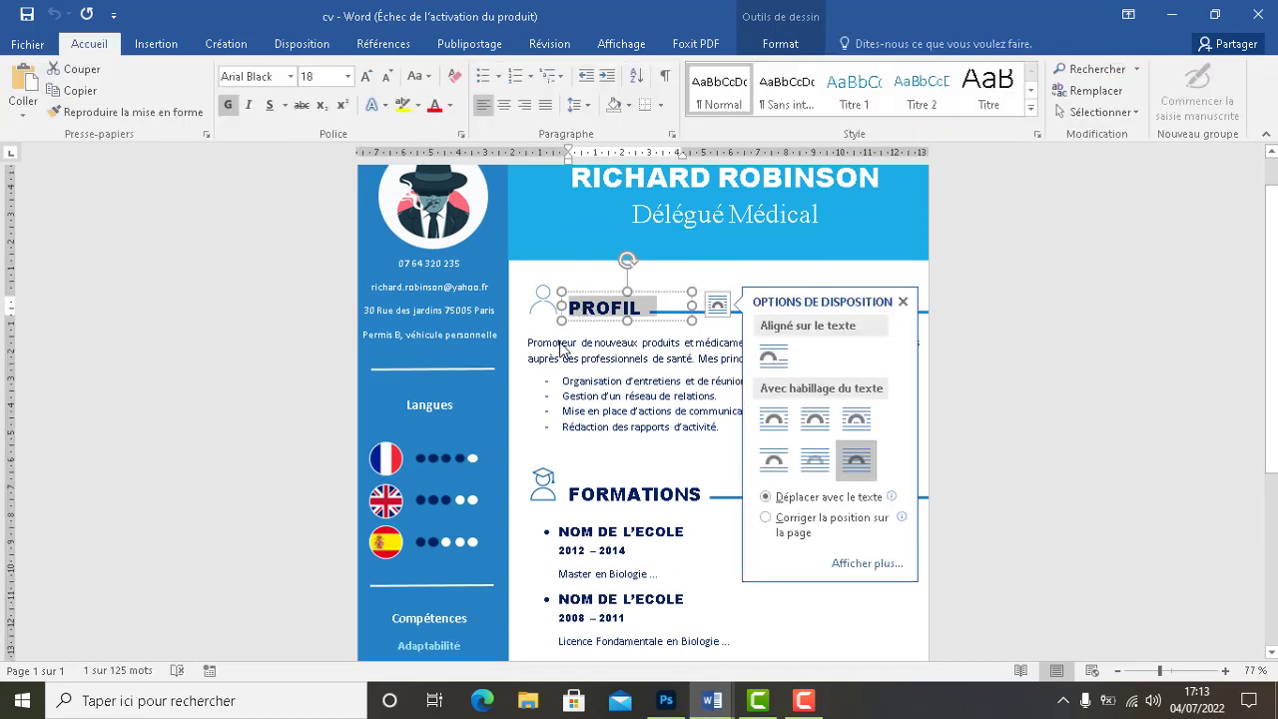
{"action": "mouse_move", "coordinate": [699, 704]}
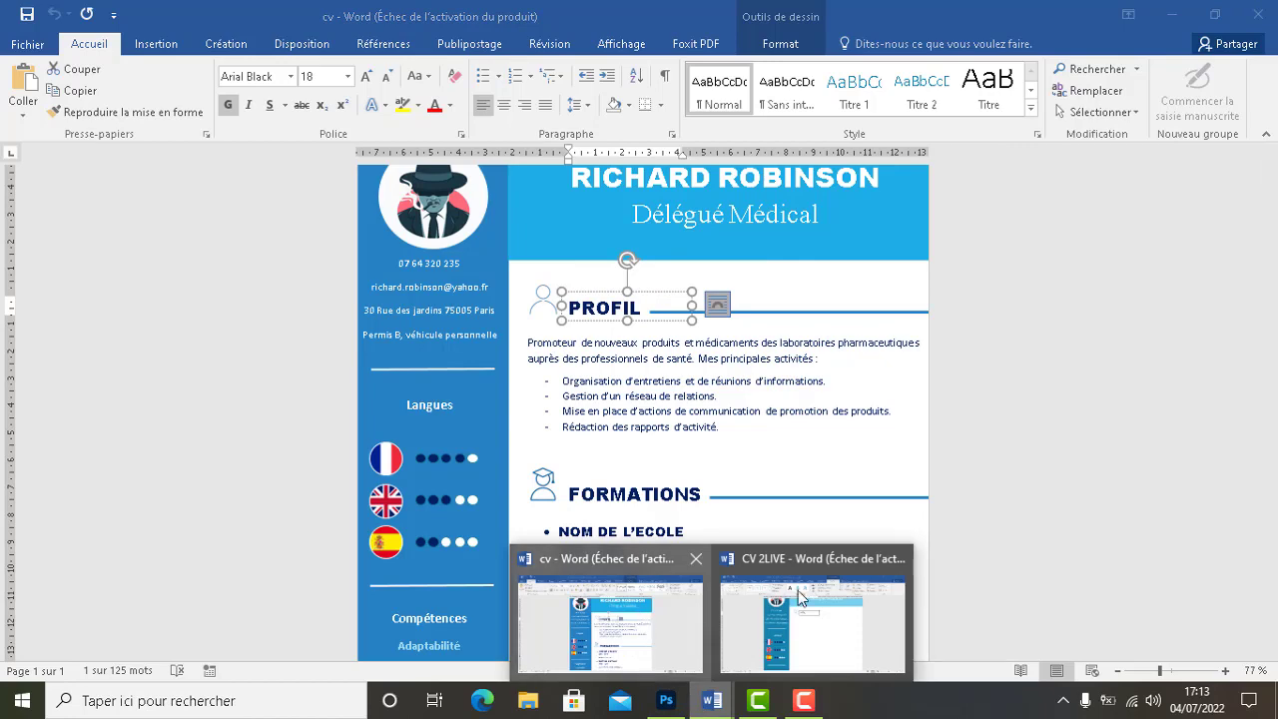
{"action": "left_click", "coordinate": [798, 590]}
{"action": "double_click", "coordinate": [567, 263]}
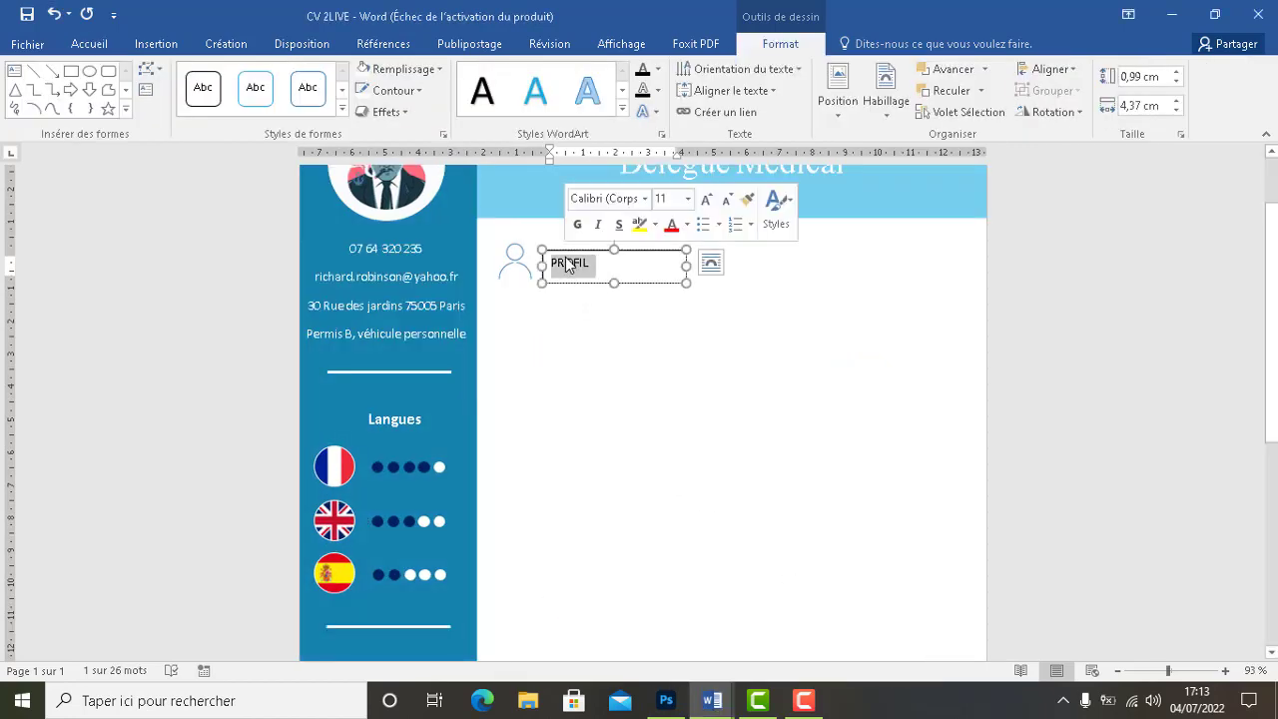
Set the PROFIL text to Arial Black, 18 pt
{"action": "left_click", "coordinate": [84, 48]}
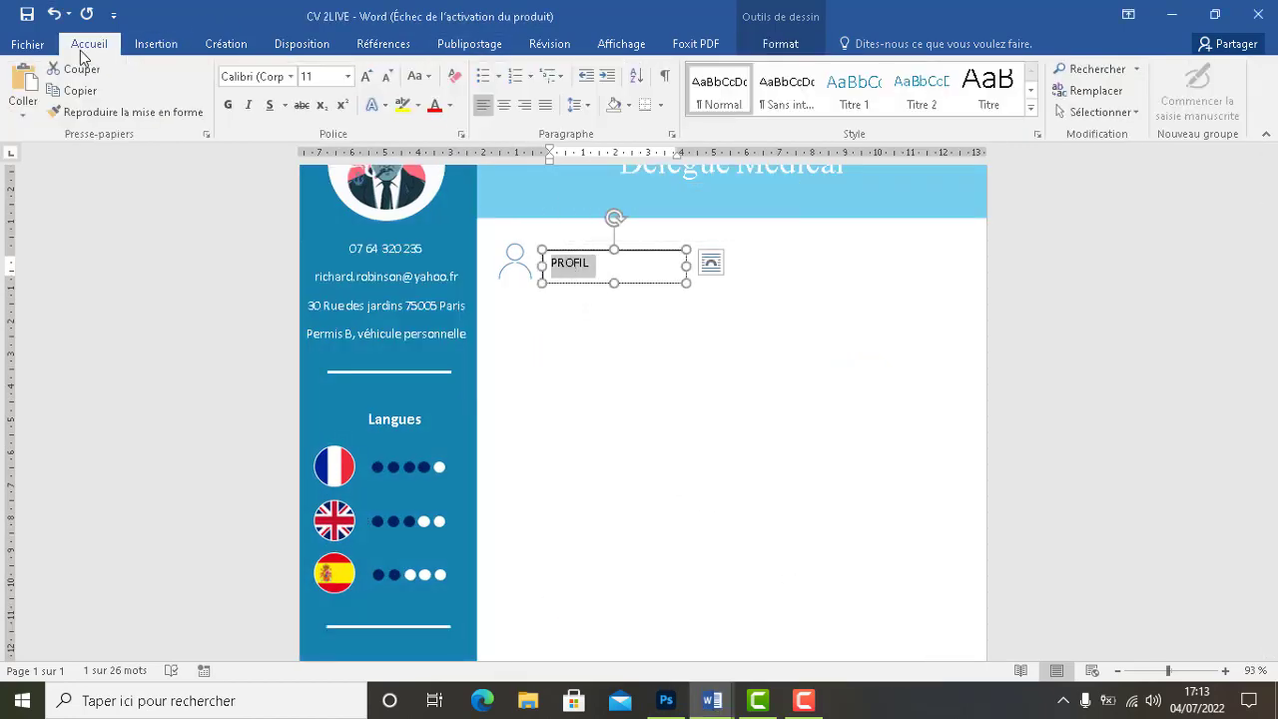
{"action": "left_click", "coordinate": [239, 78]}
{"action": "type", "text": "Arial Black"}
{"action": "key", "text": "Return"}
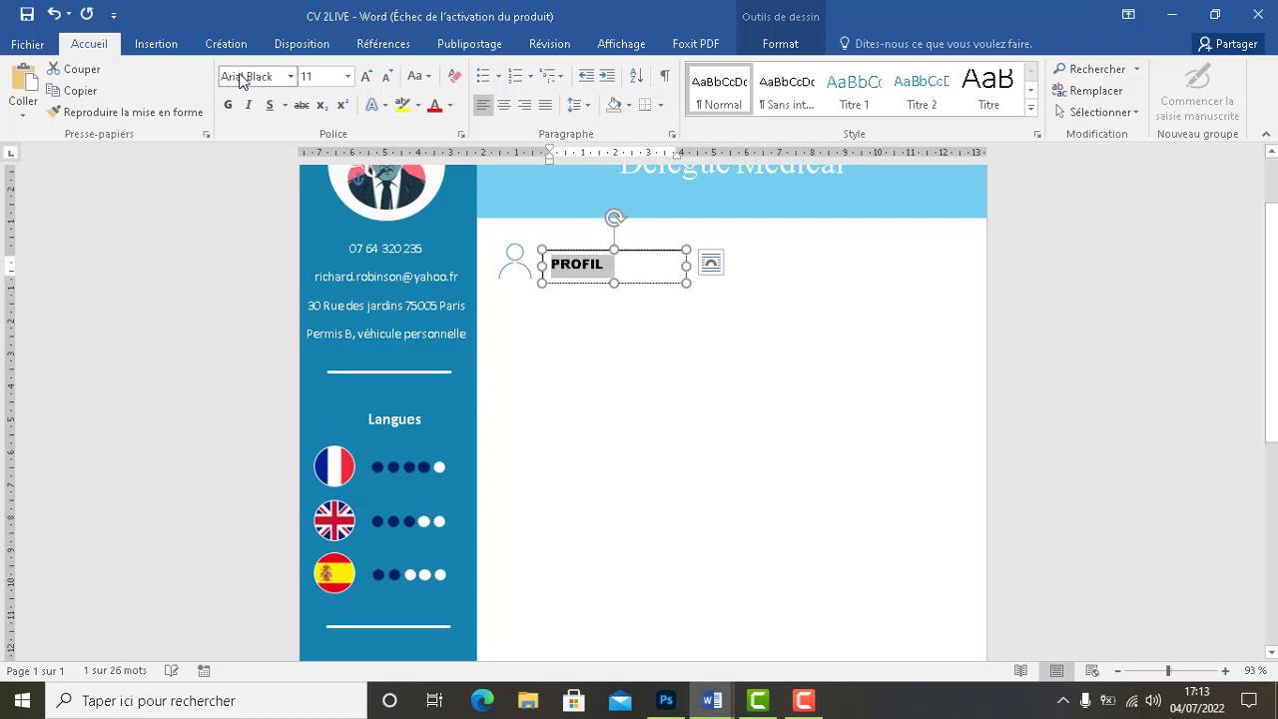
{"action": "left_click", "coordinate": [313, 79]}
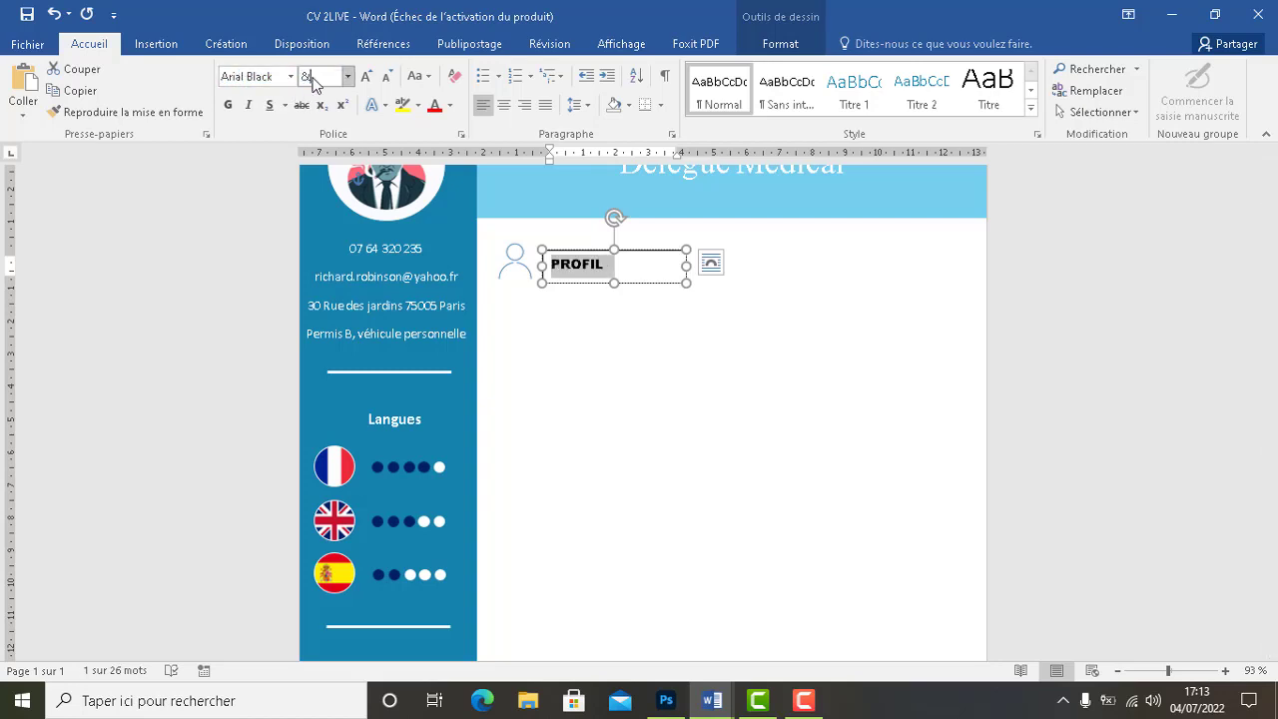
{"action": "type", "text": "&"}
{"action": "key", "text": "Return"}
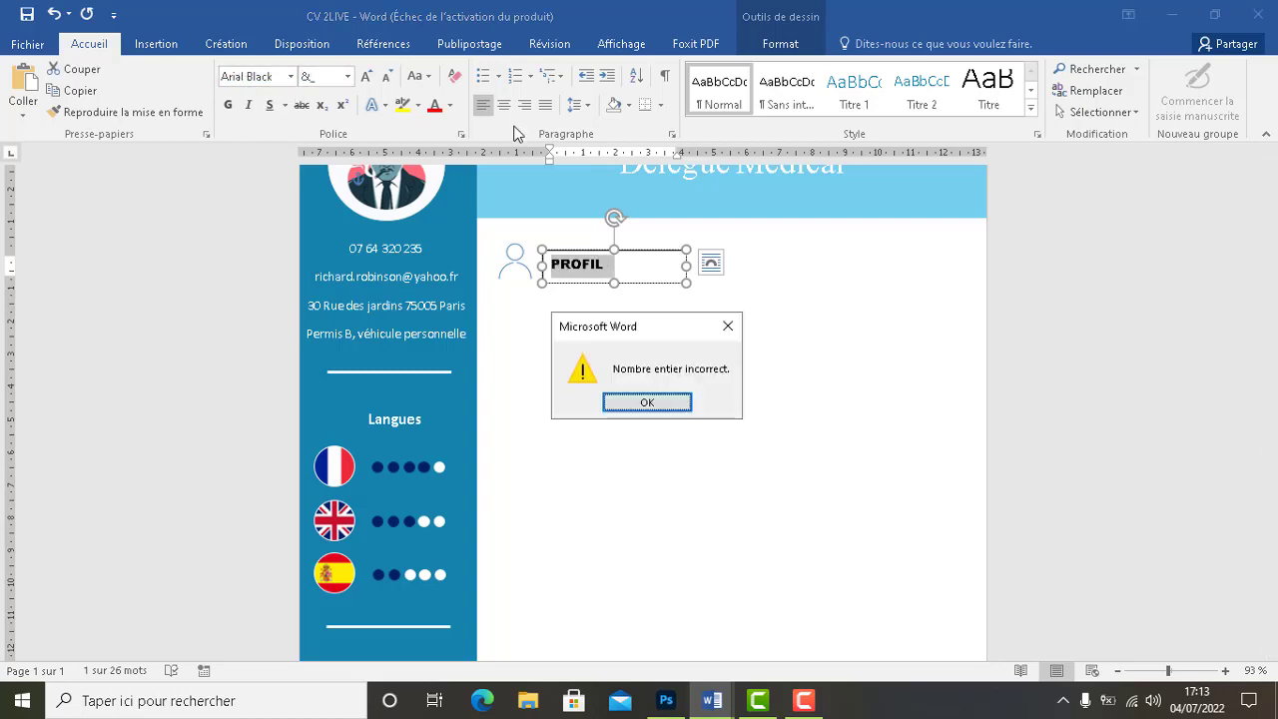
{"action": "key", "text": "Return"}
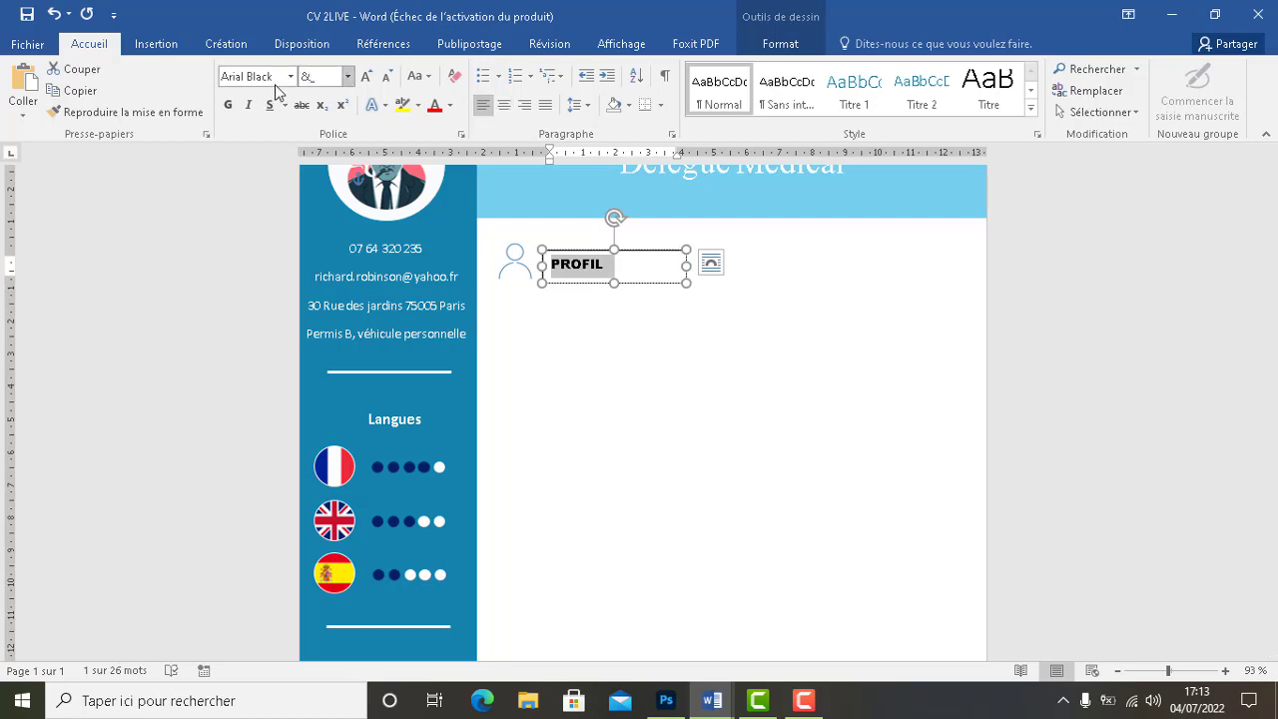
{"action": "type", "text": "19"}
{"action": "key", "text": "Return"}
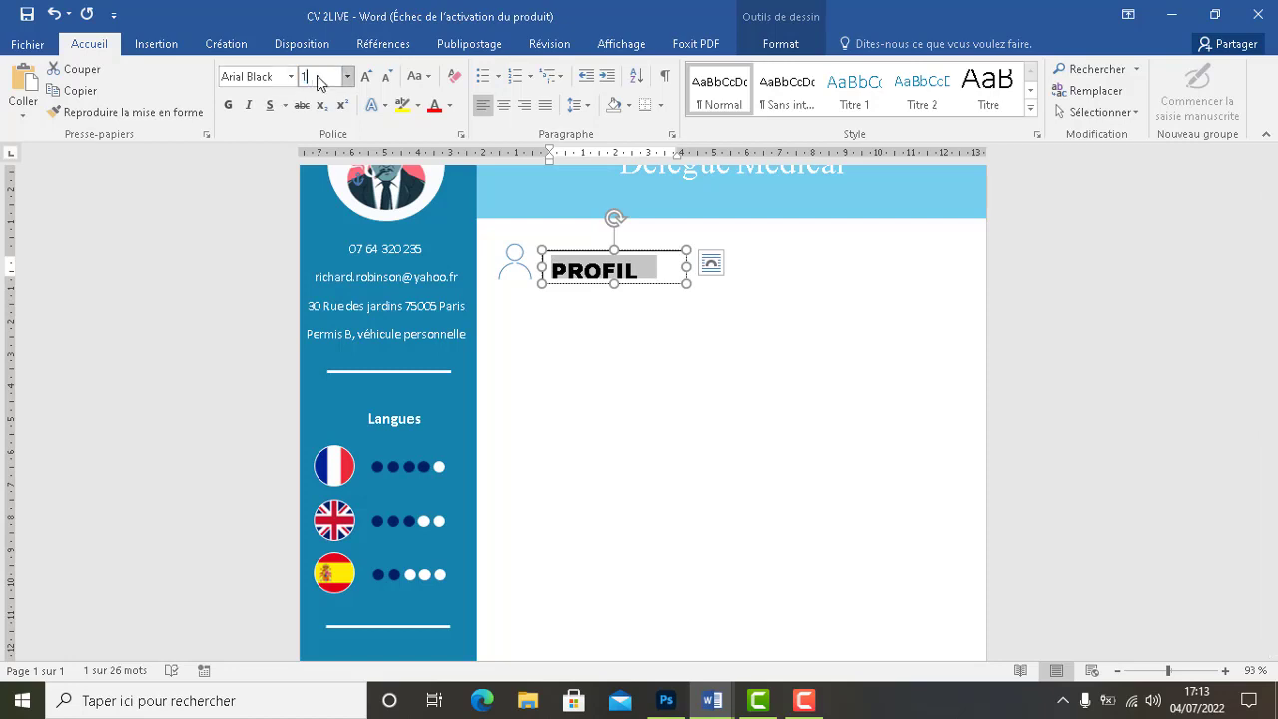
{"action": "type", "text": "18"}
{"action": "key", "text": "Return"}
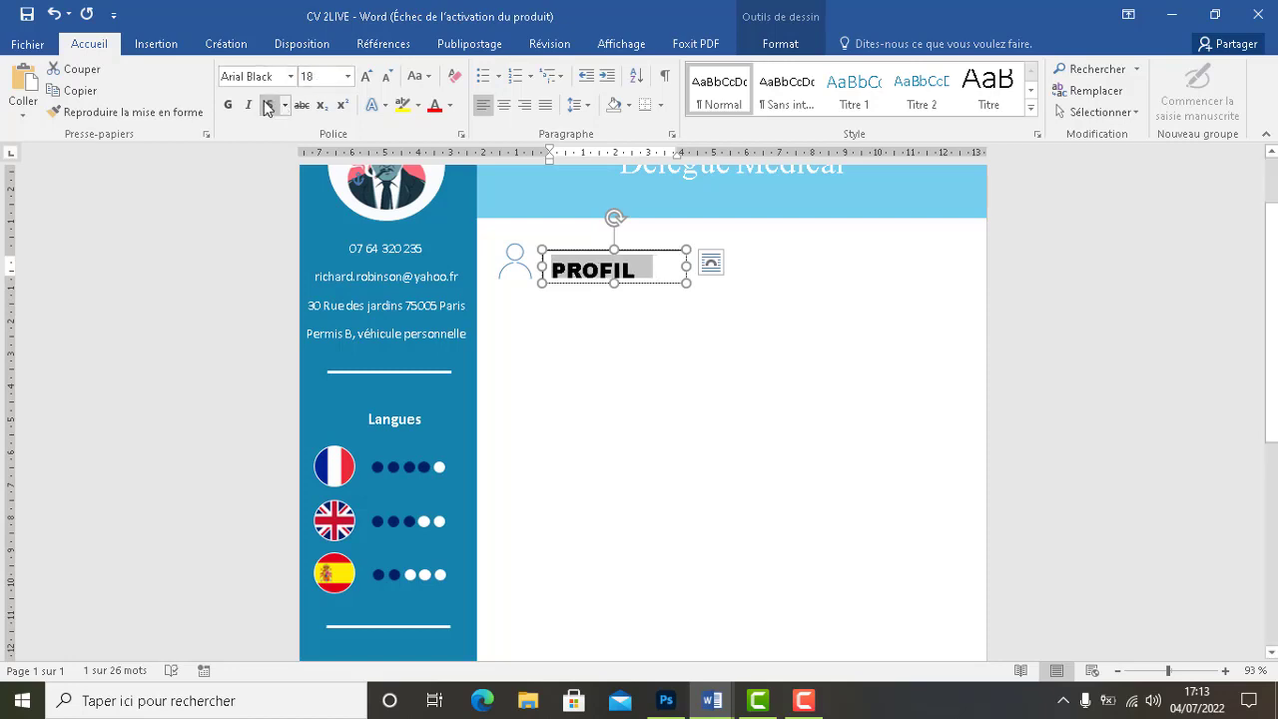
Make PROFIL bold and dark blue
{"action": "left_click", "coordinate": [227, 106]}
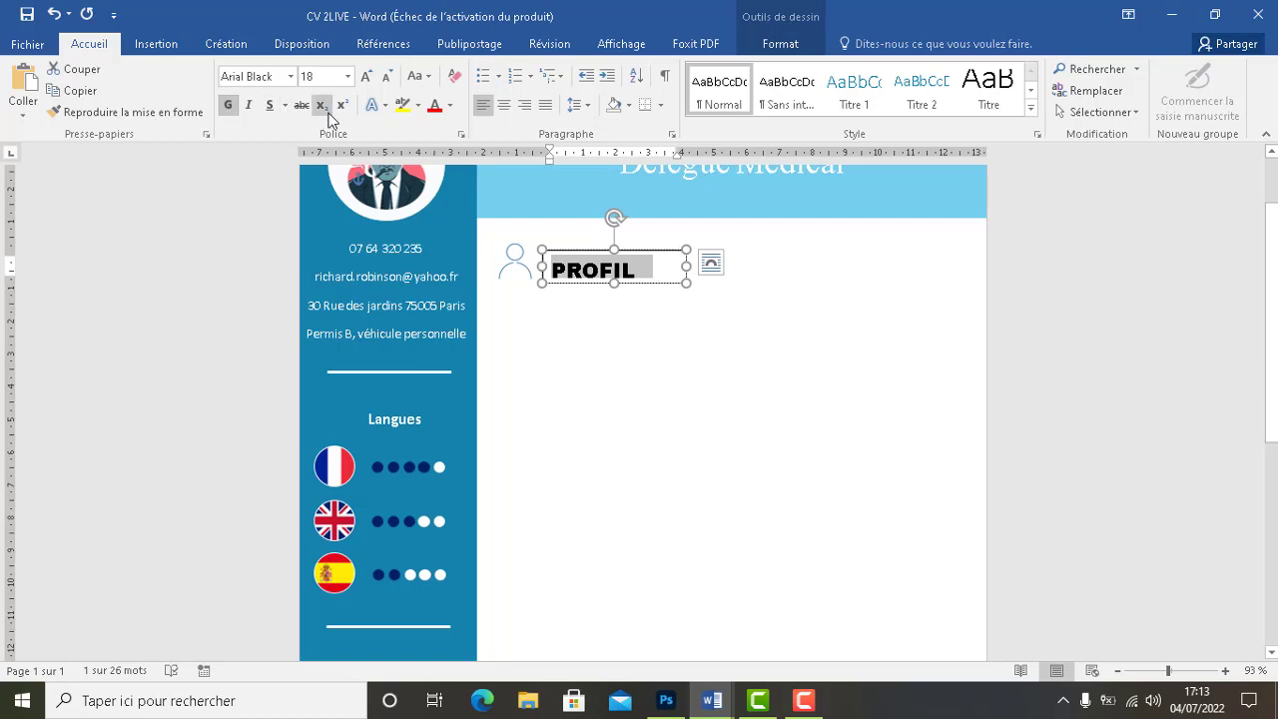
{"action": "left_click", "coordinate": [449, 105]}
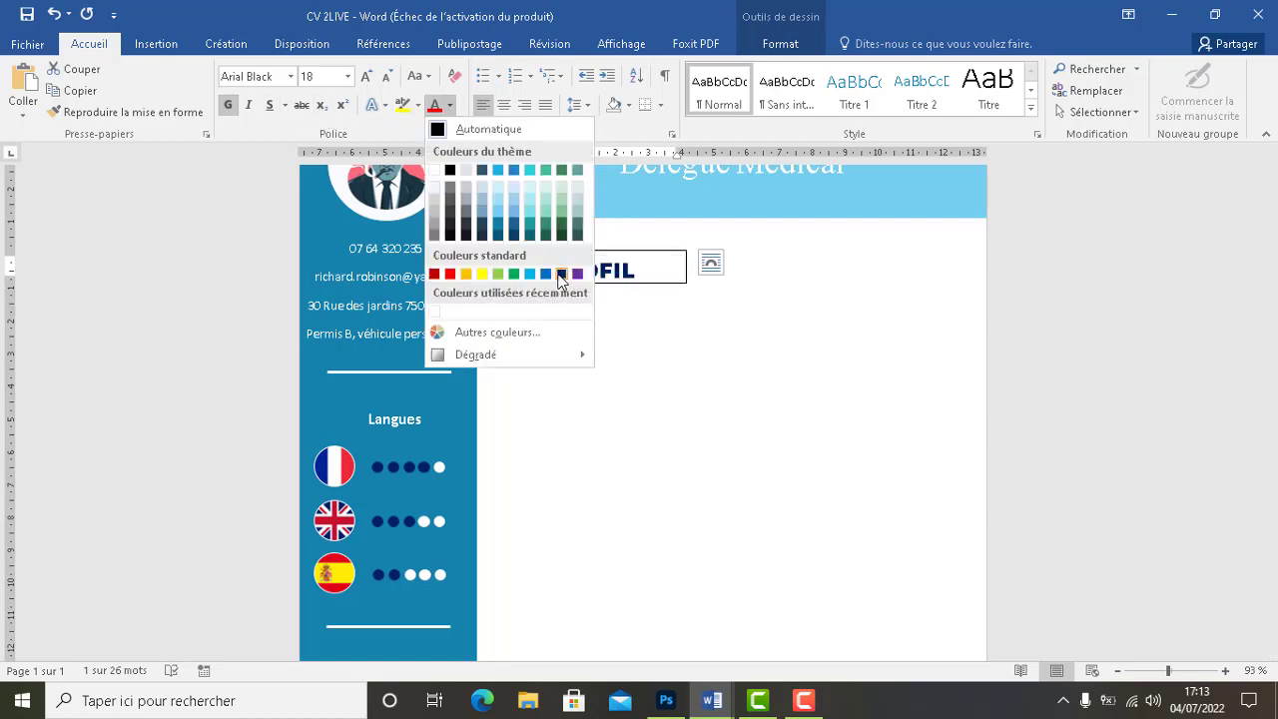
{"action": "left_click", "coordinate": [562, 276]}
{"action": "left_click", "coordinate": [592, 314]}
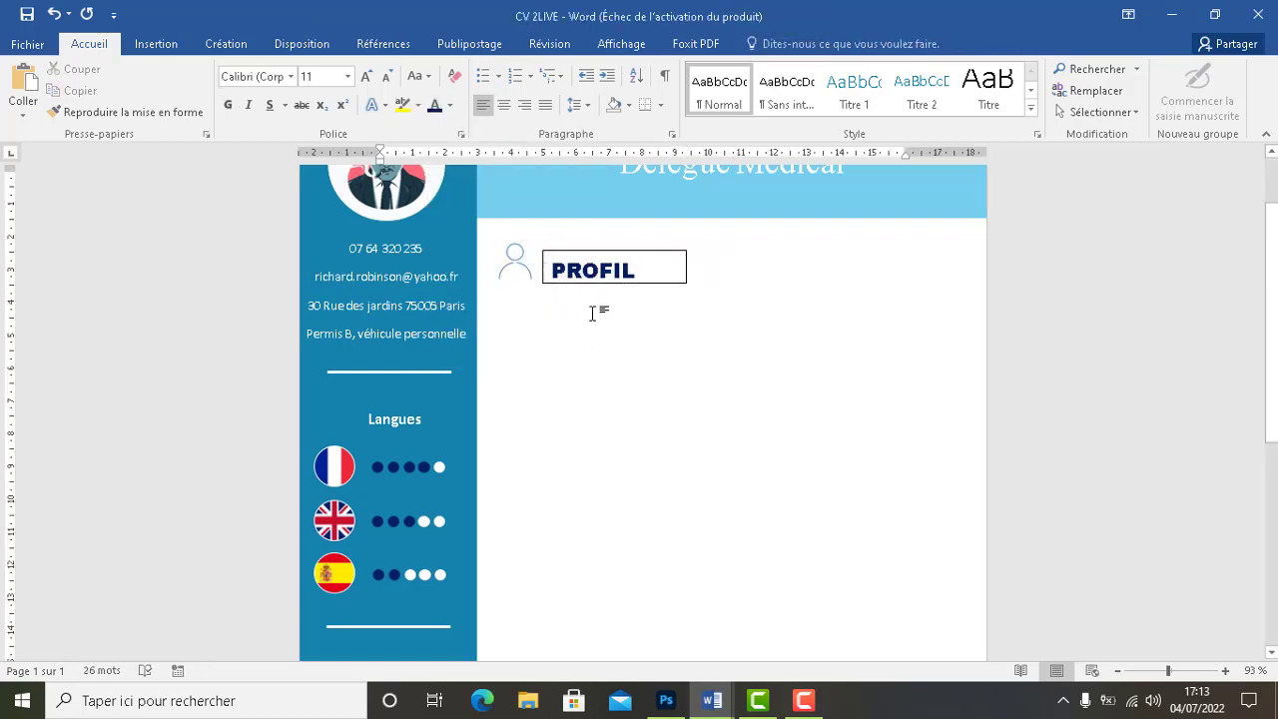
Remove the outline from the PROFIL text box (Sans contour)
{"action": "left_click", "coordinate": [593, 254]}
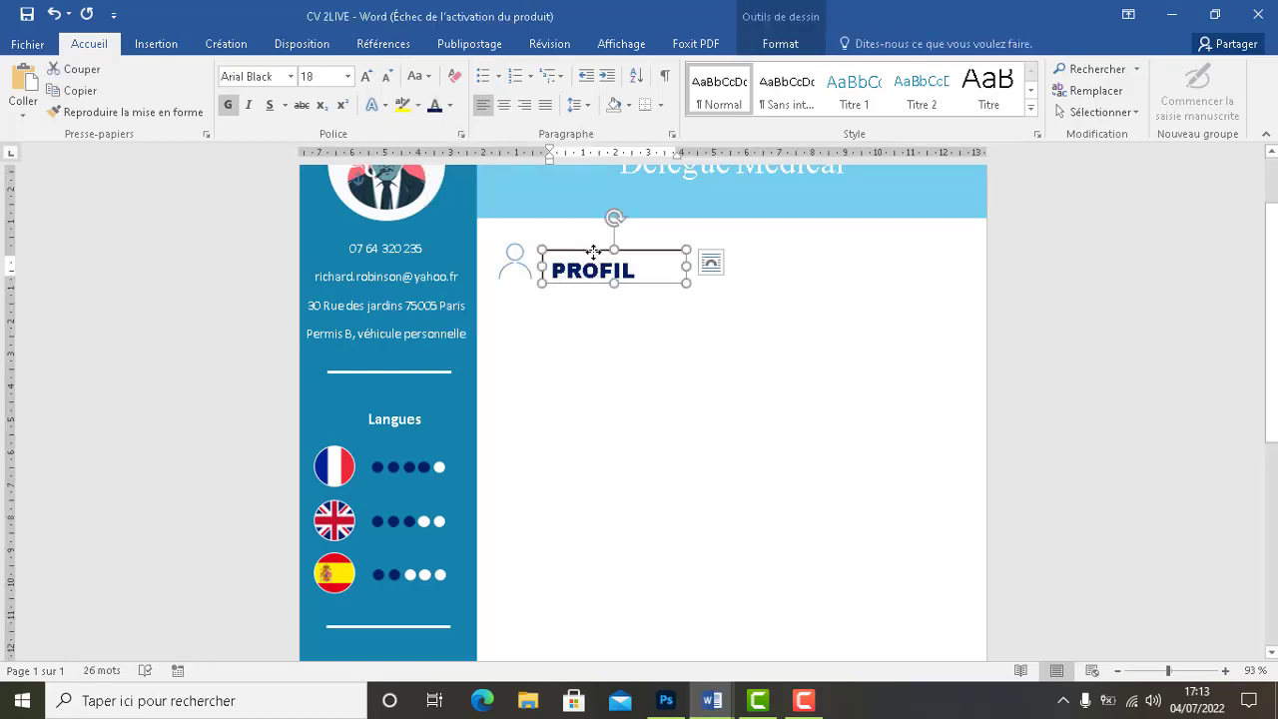
{"action": "left_click", "coordinate": [765, 48]}
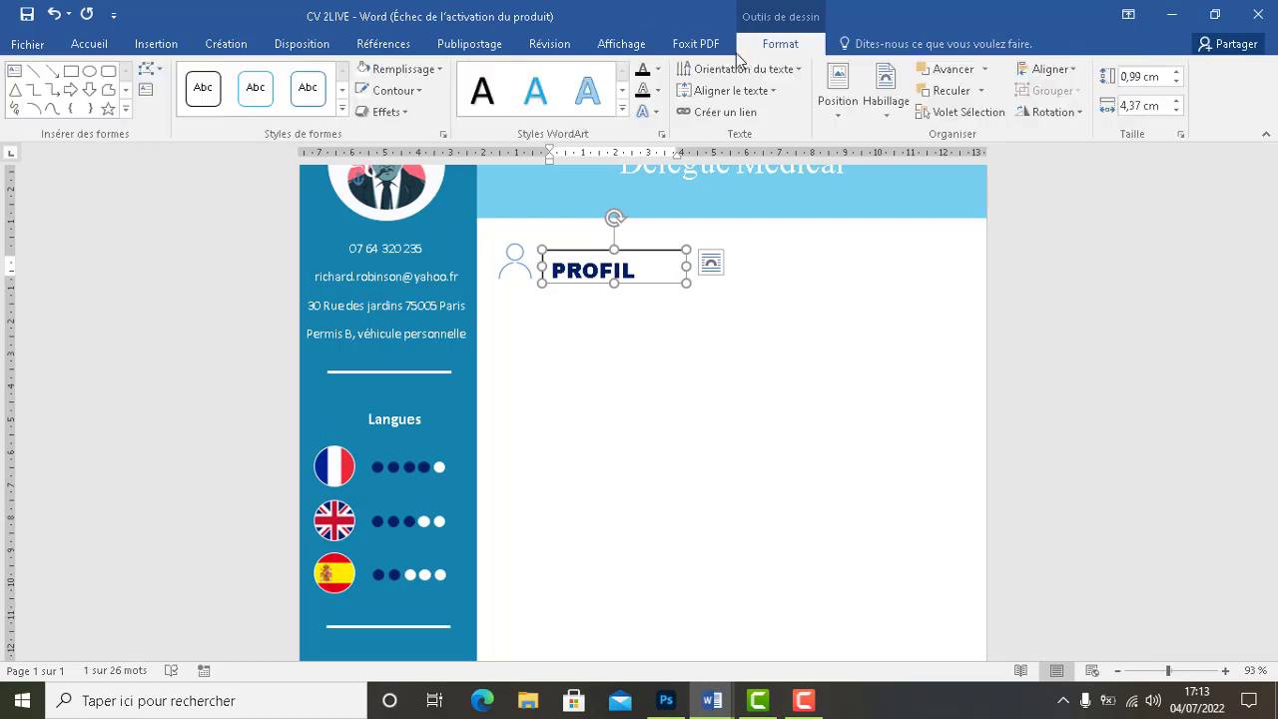
{"action": "left_click", "coordinate": [389, 90]}
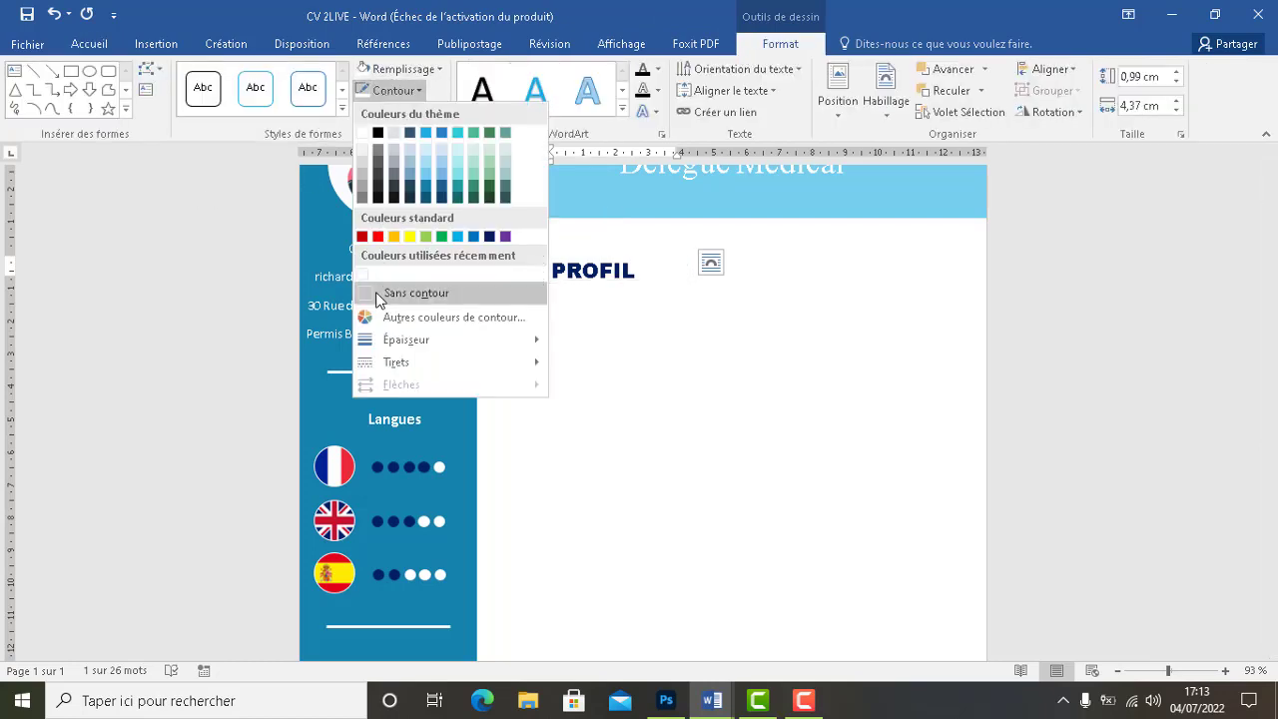
{"action": "left_click", "coordinate": [377, 293]}
{"action": "left_click", "coordinate": [583, 298]}
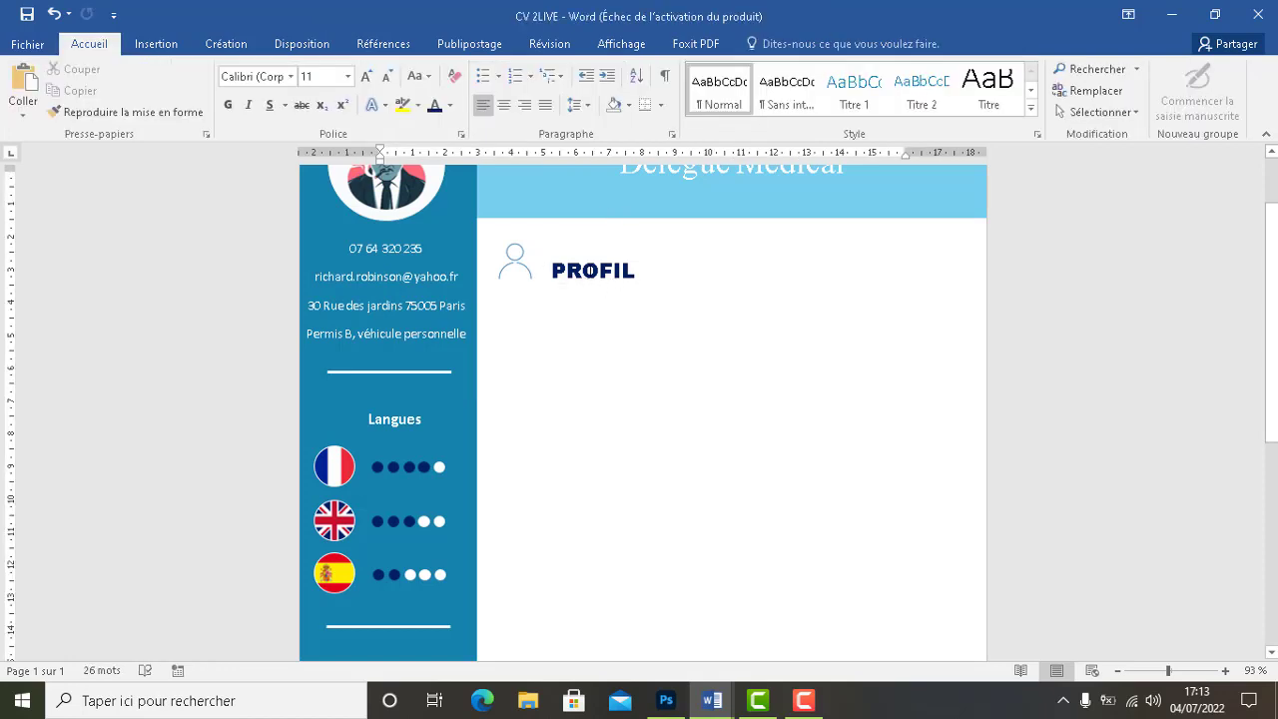
Nudge the PROFIL box so it sits snugly beside the person icon
{"action": "left_click", "coordinate": [585, 269]}
{"action": "left_click_drag", "start_coordinate": [589, 252], "coordinate": [575, 250]}
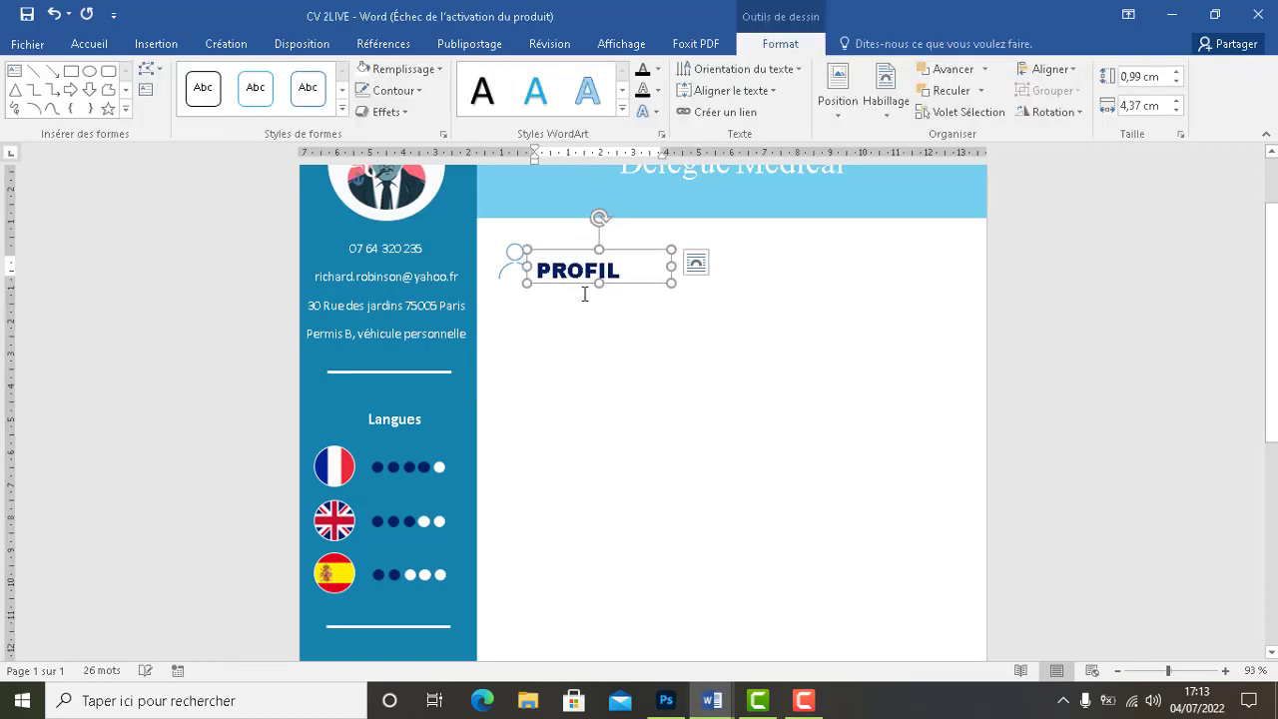
{"action": "left_click", "coordinate": [565, 330]}
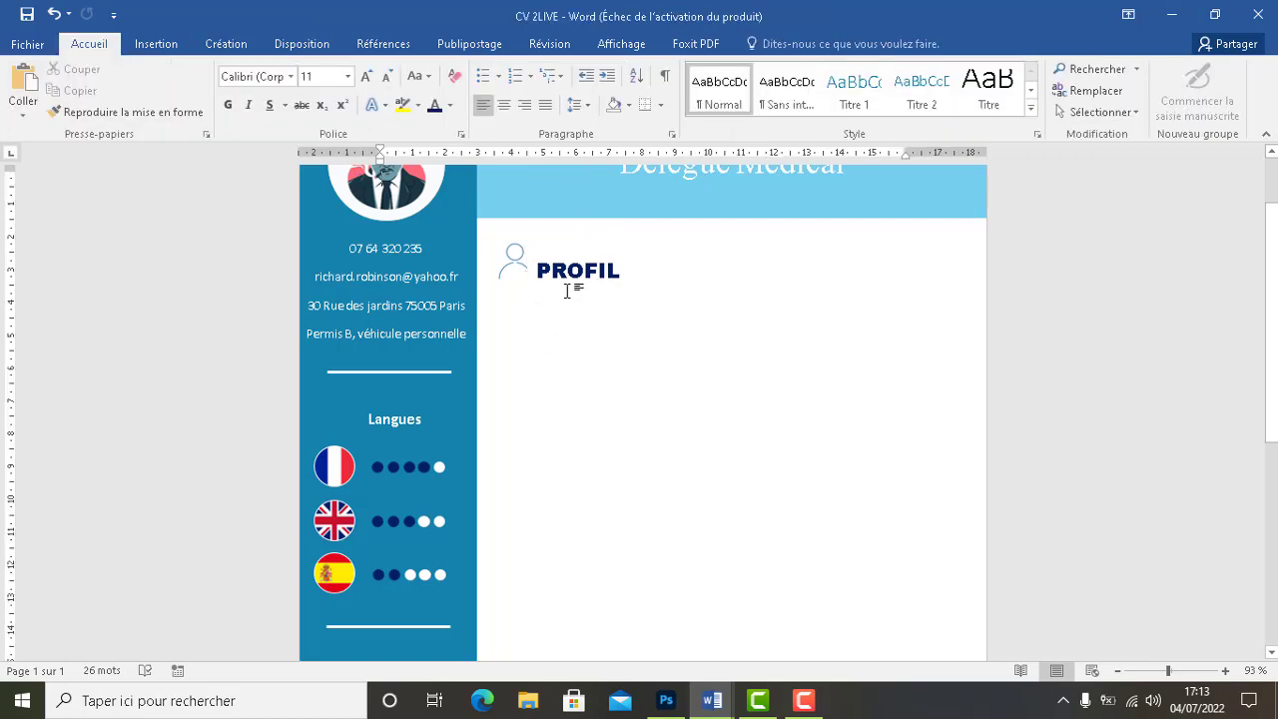
{"action": "left_click", "coordinate": [557, 262]}
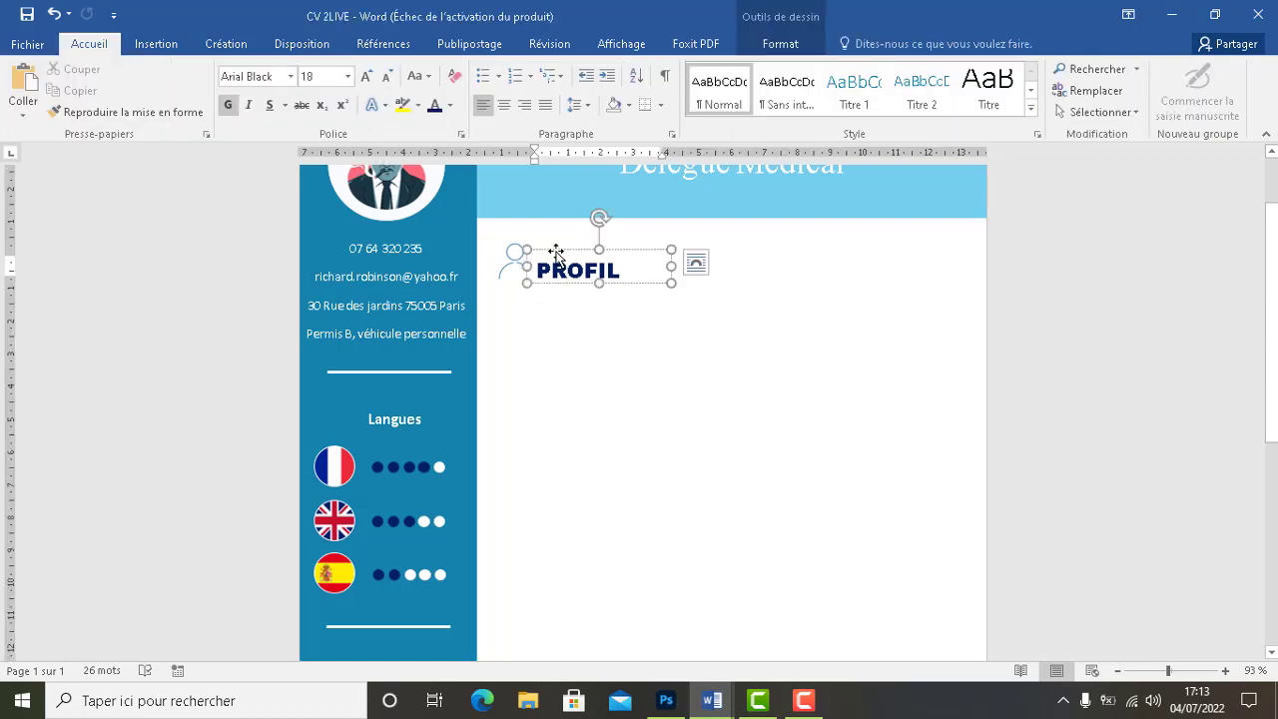
{"action": "left_click", "coordinate": [556, 252]}
{"action": "key", "text": "Right"}
{"action": "key", "text": "Right"}
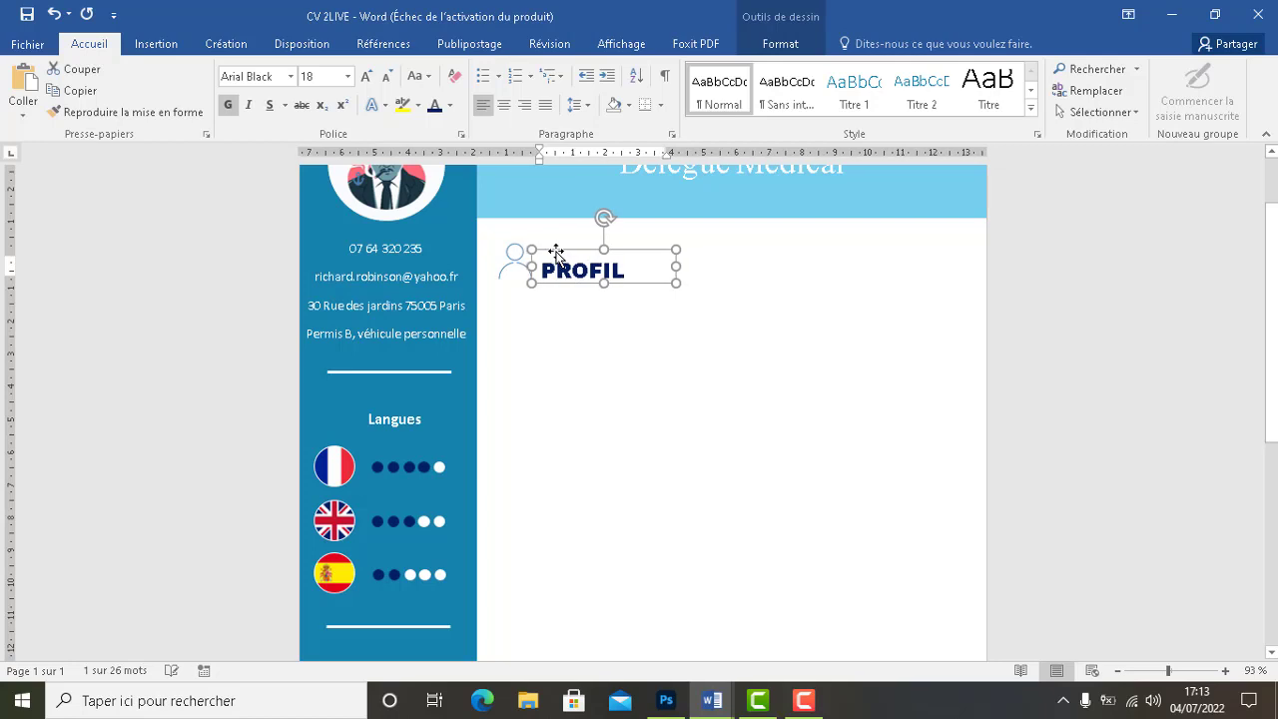
{"action": "left_click", "coordinate": [545, 340]}
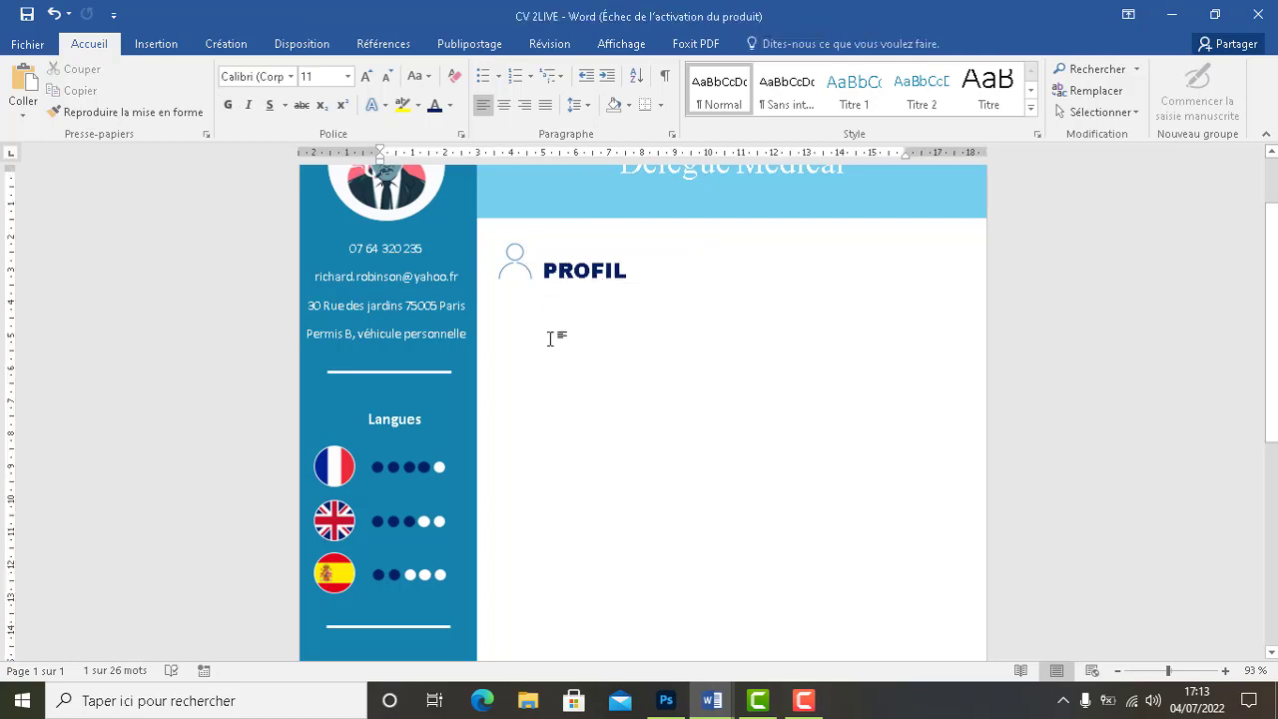
{"action": "left_click", "coordinate": [584, 263]}
{"action": "left_click", "coordinate": [587, 250]}
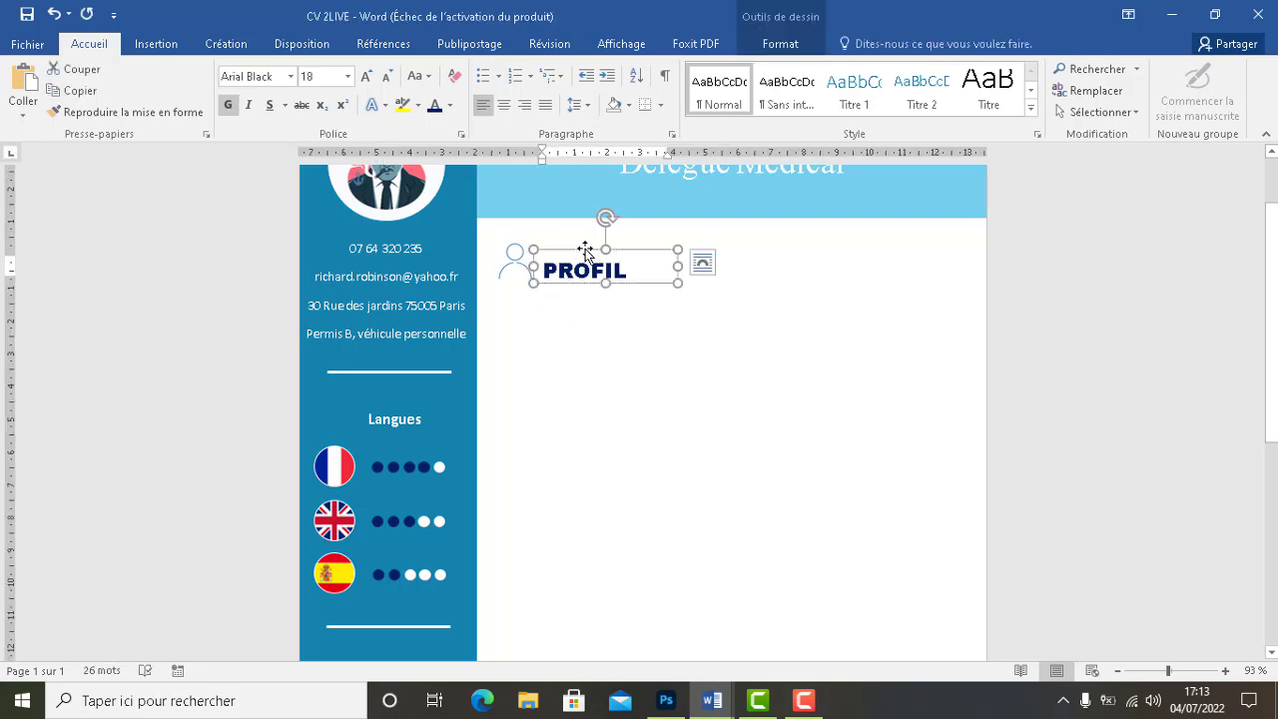
{"action": "left_click", "coordinate": [631, 330]}
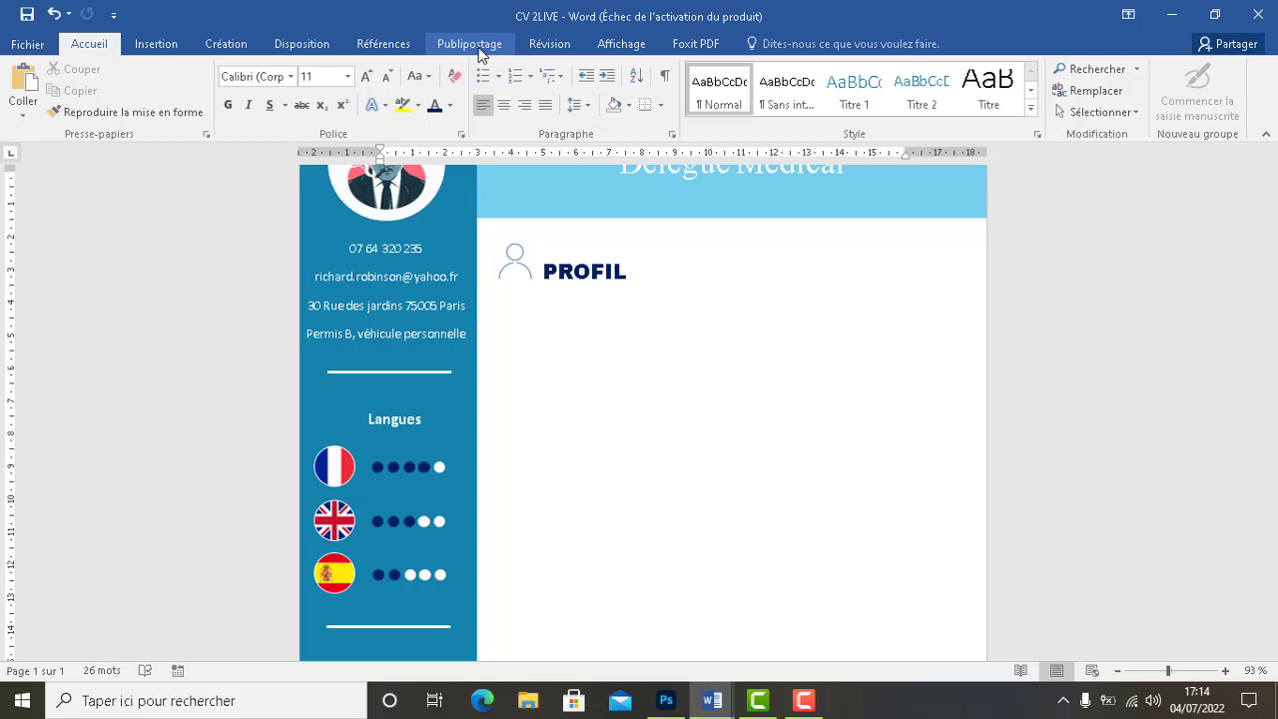
Draw a straight horizontal line to the right of the PROFIL heading
{"action": "left_click", "coordinate": [155, 48]}
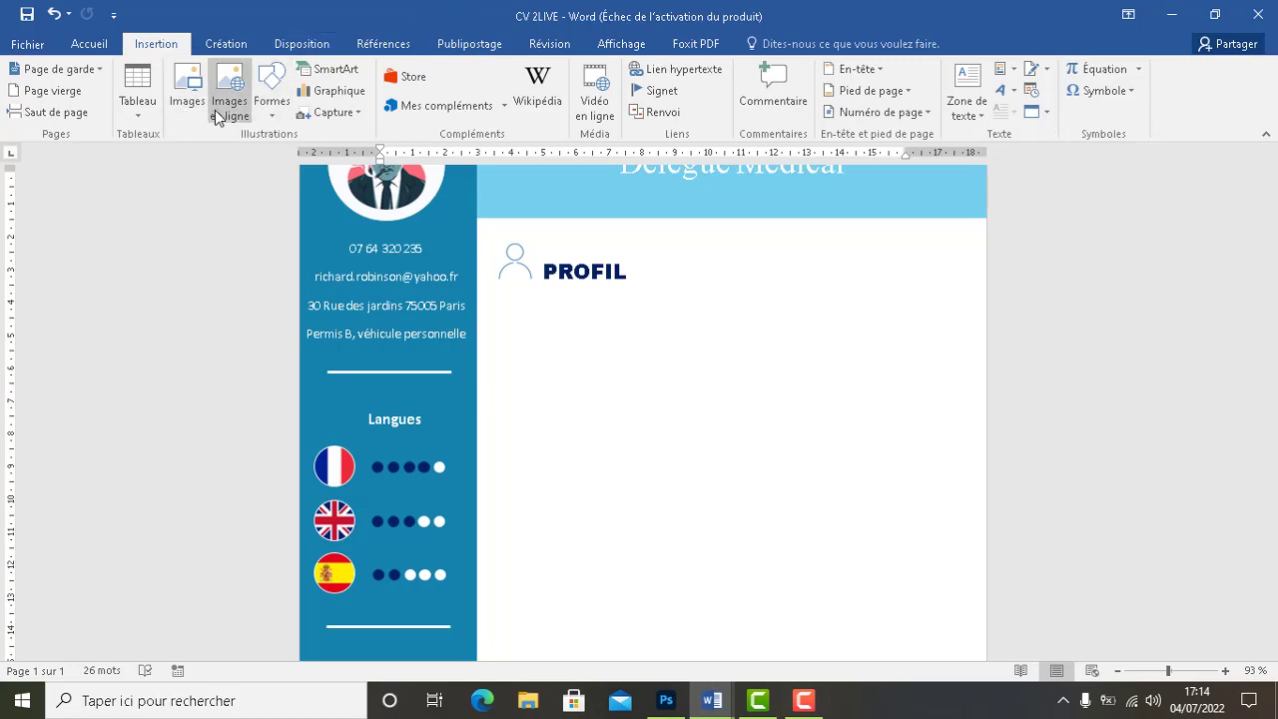
{"action": "left_click", "coordinate": [272, 94]}
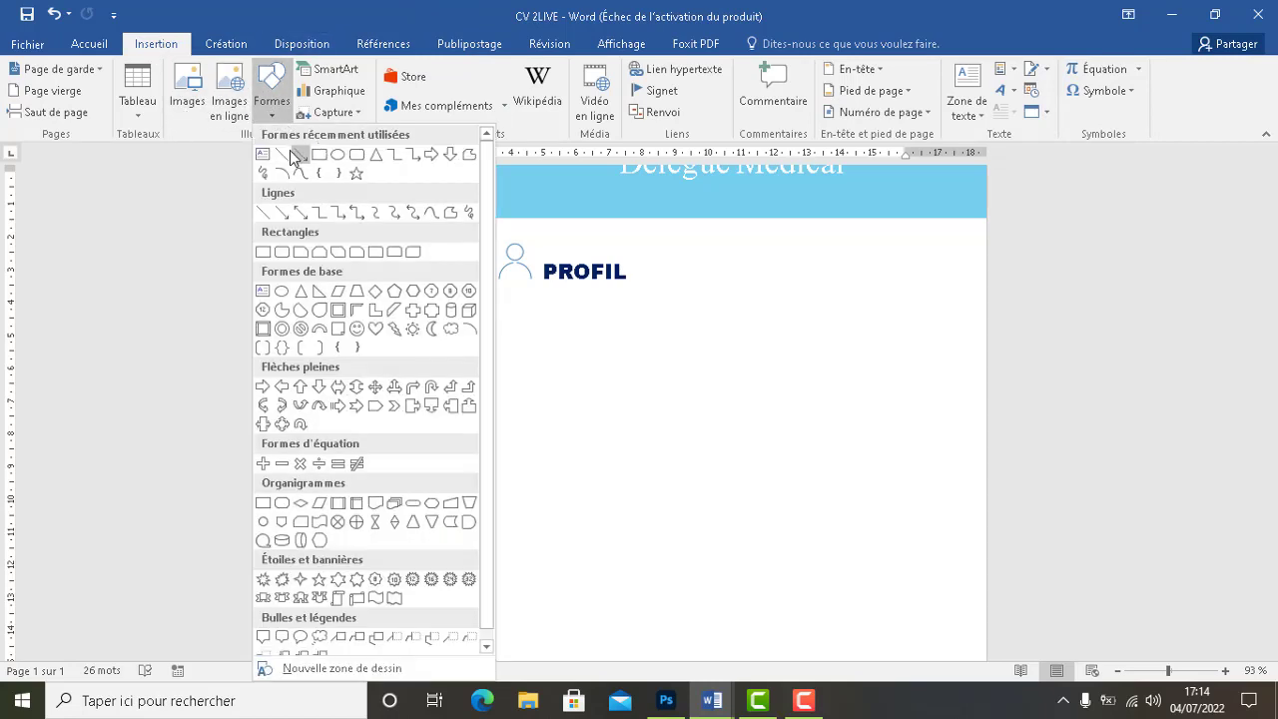
{"action": "left_click", "coordinate": [290, 152]}
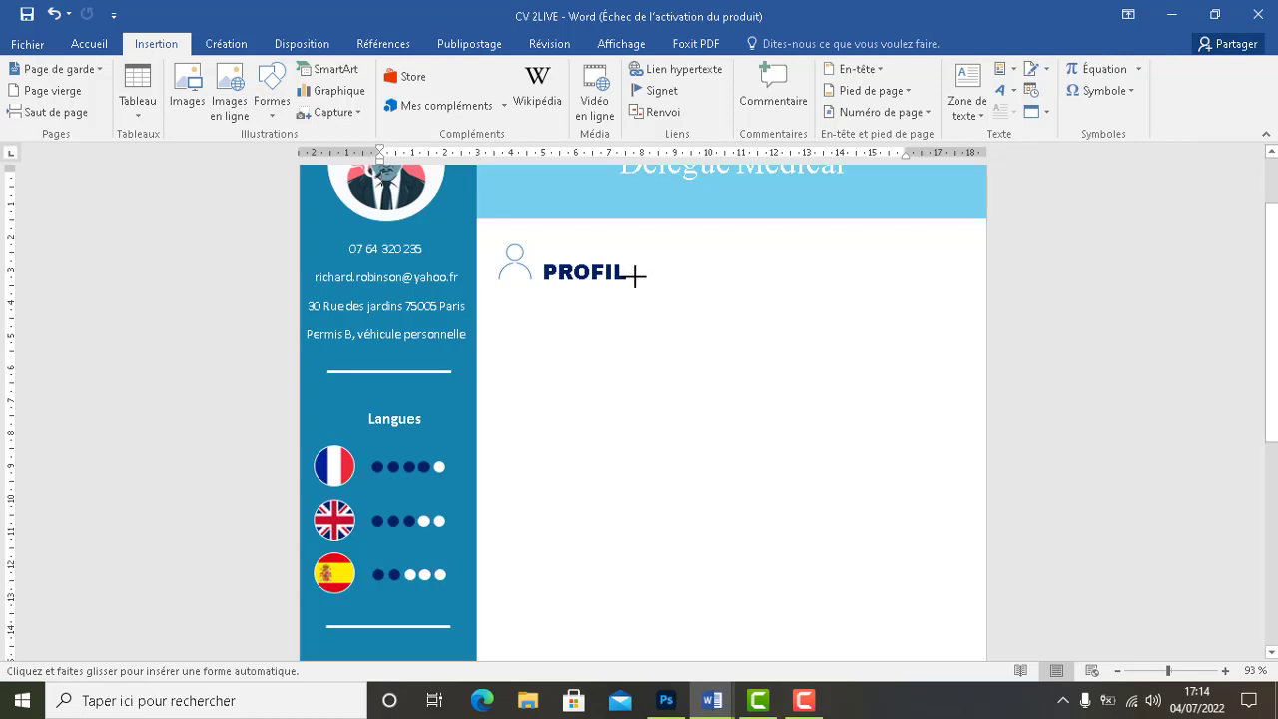
{"action": "mouse_move", "coordinate": [633, 276]}
{"action": "left_mouse_down"}
{"action": "mouse_move", "coordinate": [997, 273]}
{"action": "mouse_move", "coordinate": [985, 276]}
{"action": "left_mouse_up"}
{"action": "left_click", "coordinate": [987, 282]}
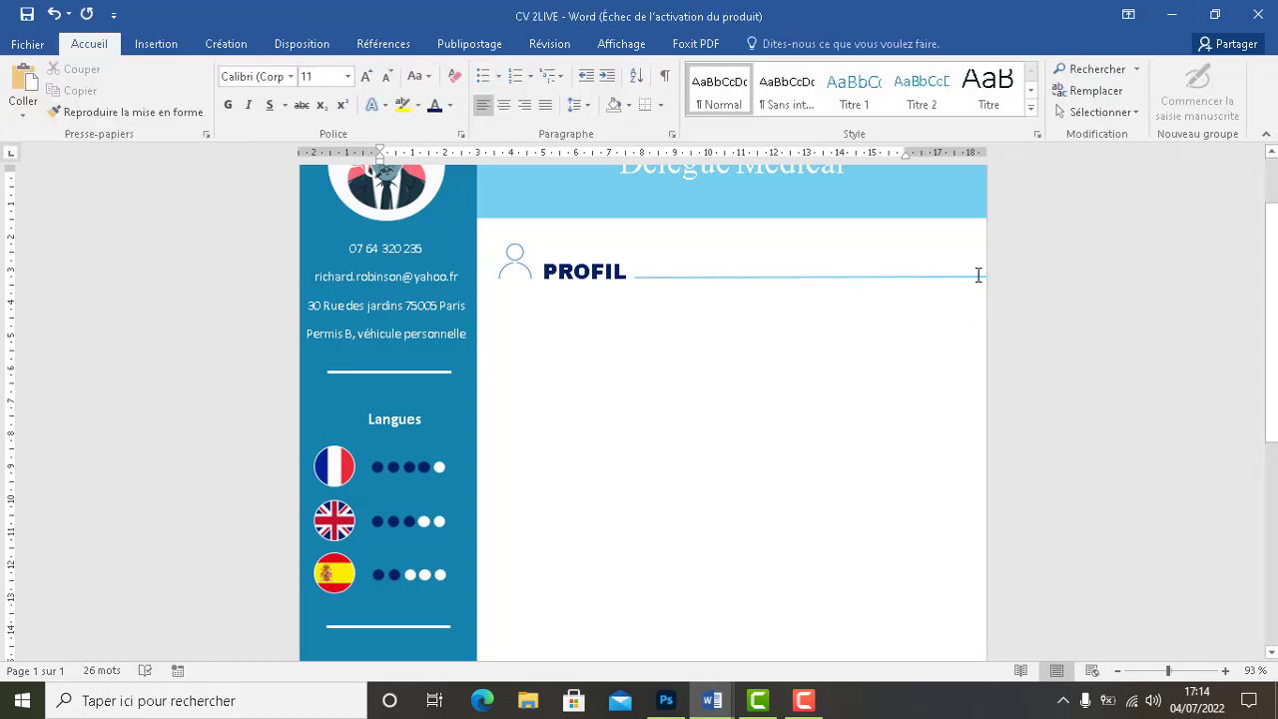
Adjust the line's right end so it reaches the page's right edge
{"action": "left_click", "coordinate": [977, 278]}
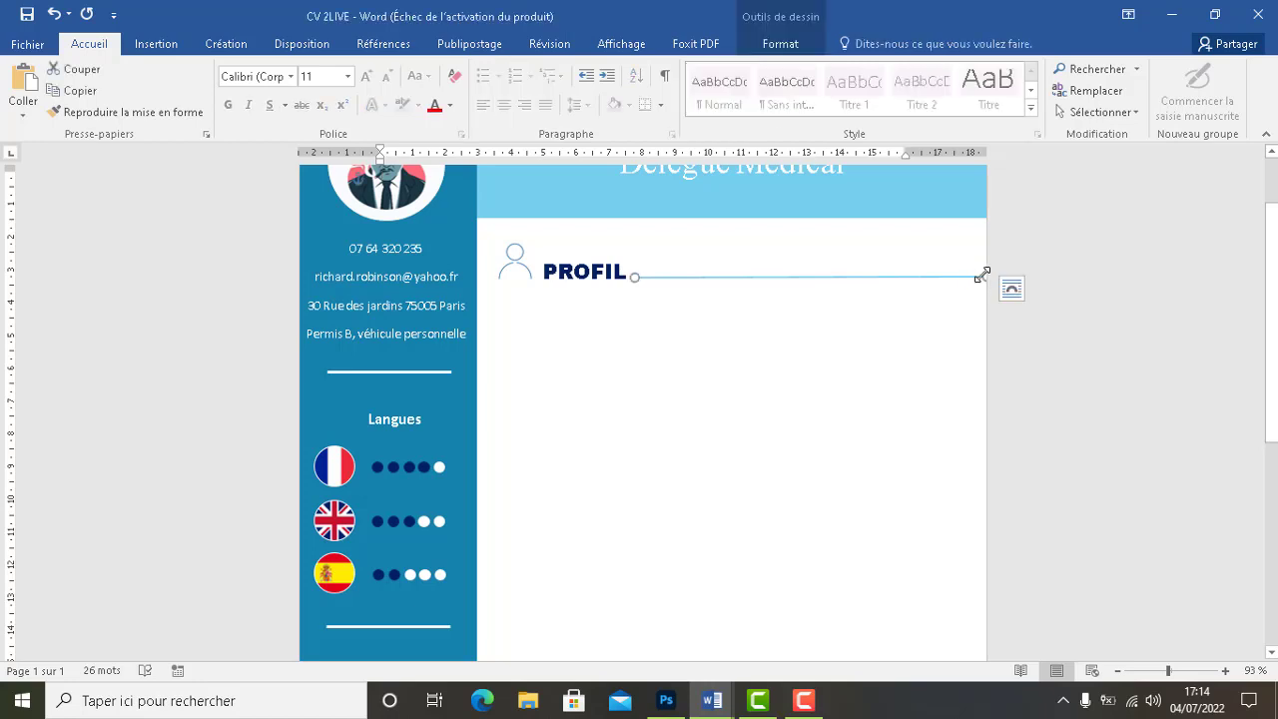
{"action": "left_click_drag", "start_coordinate": [983, 274], "coordinate": [987, 273]}
{"action": "left_click", "coordinate": [919, 325]}
{"action": "left_click", "coordinate": [905, 276]}
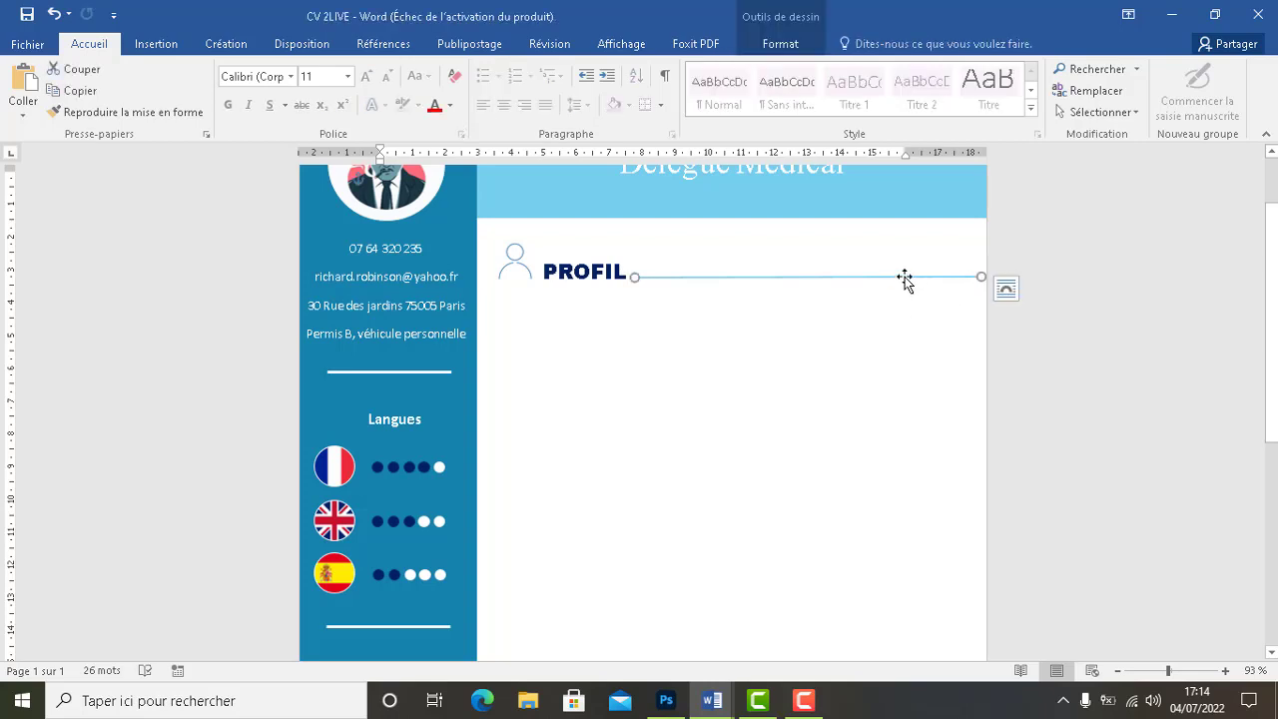
{"action": "left_click", "coordinate": [859, 394]}
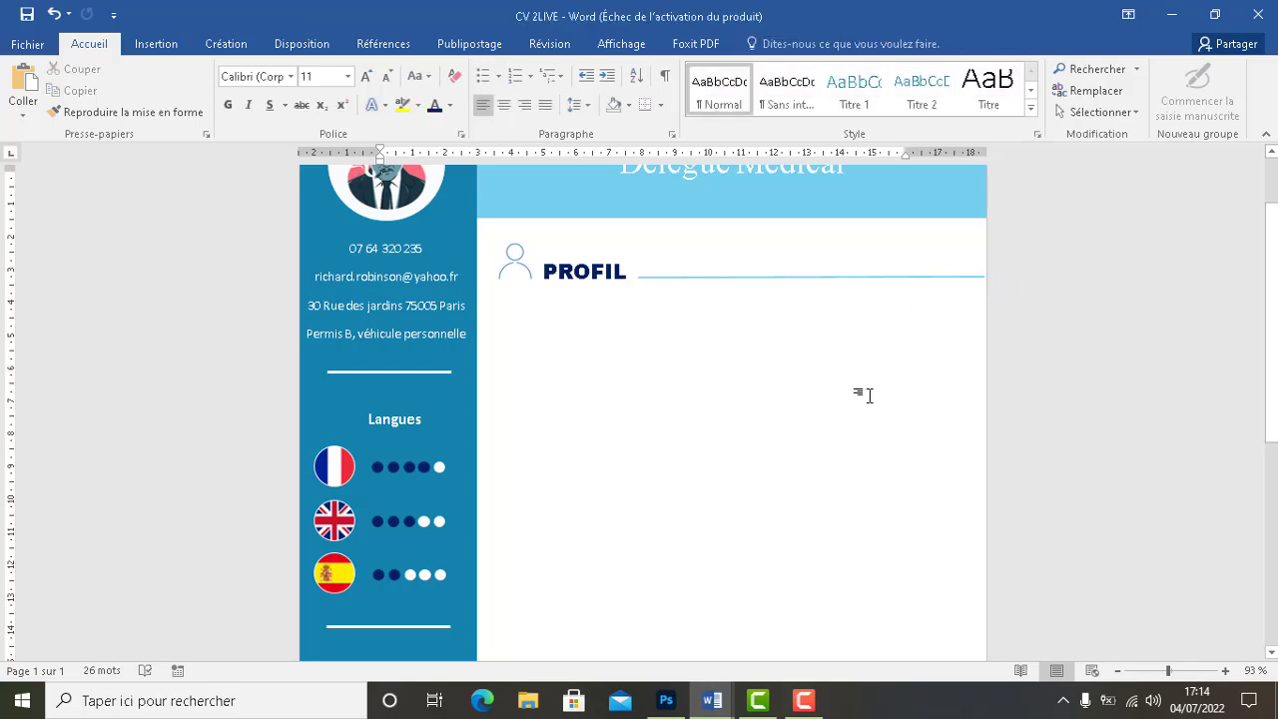
{"action": "left_click", "coordinate": [797, 277]}
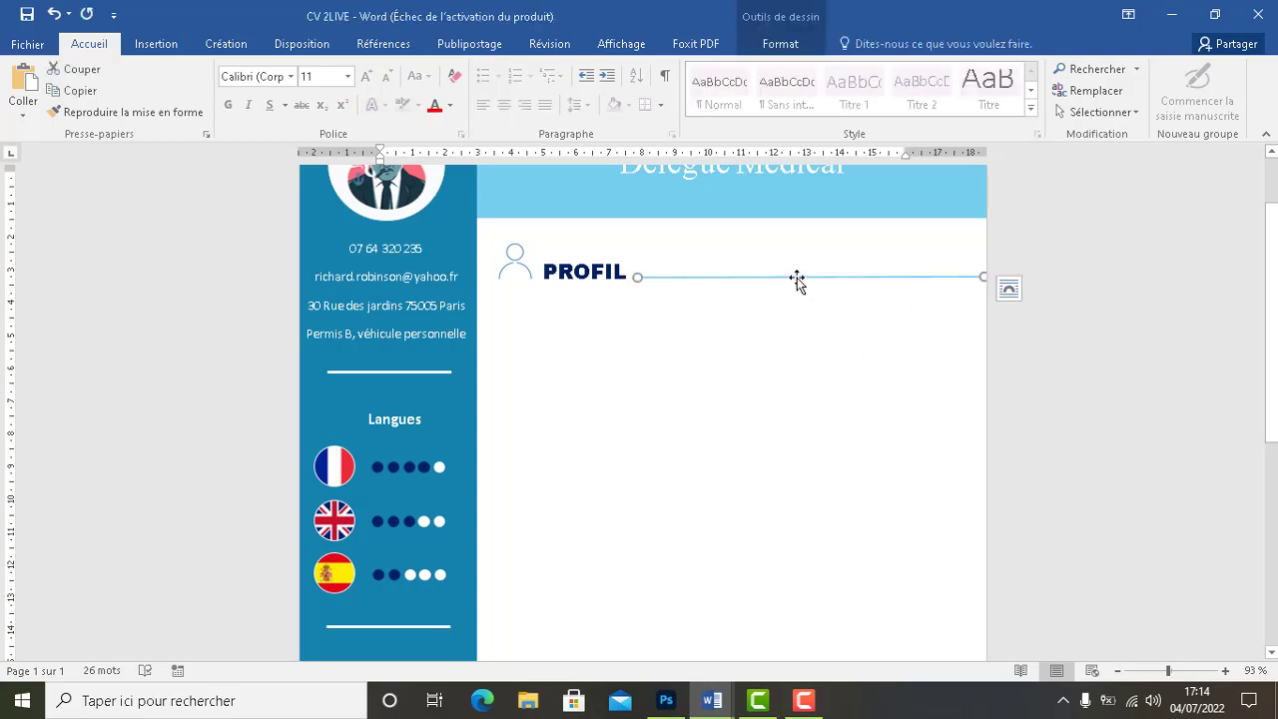
{"action": "left_click", "coordinate": [797, 306]}
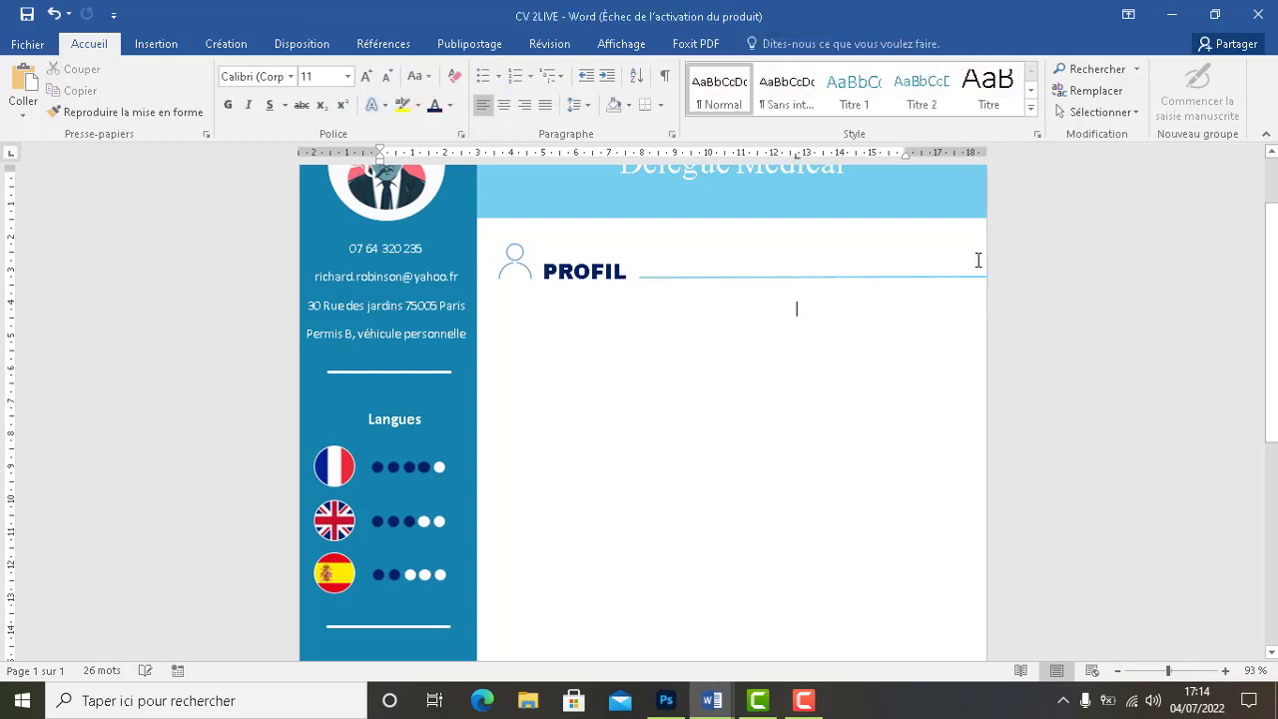
{"action": "left_click", "coordinate": [663, 275]}
{"action": "left_click", "coordinate": [704, 276]}
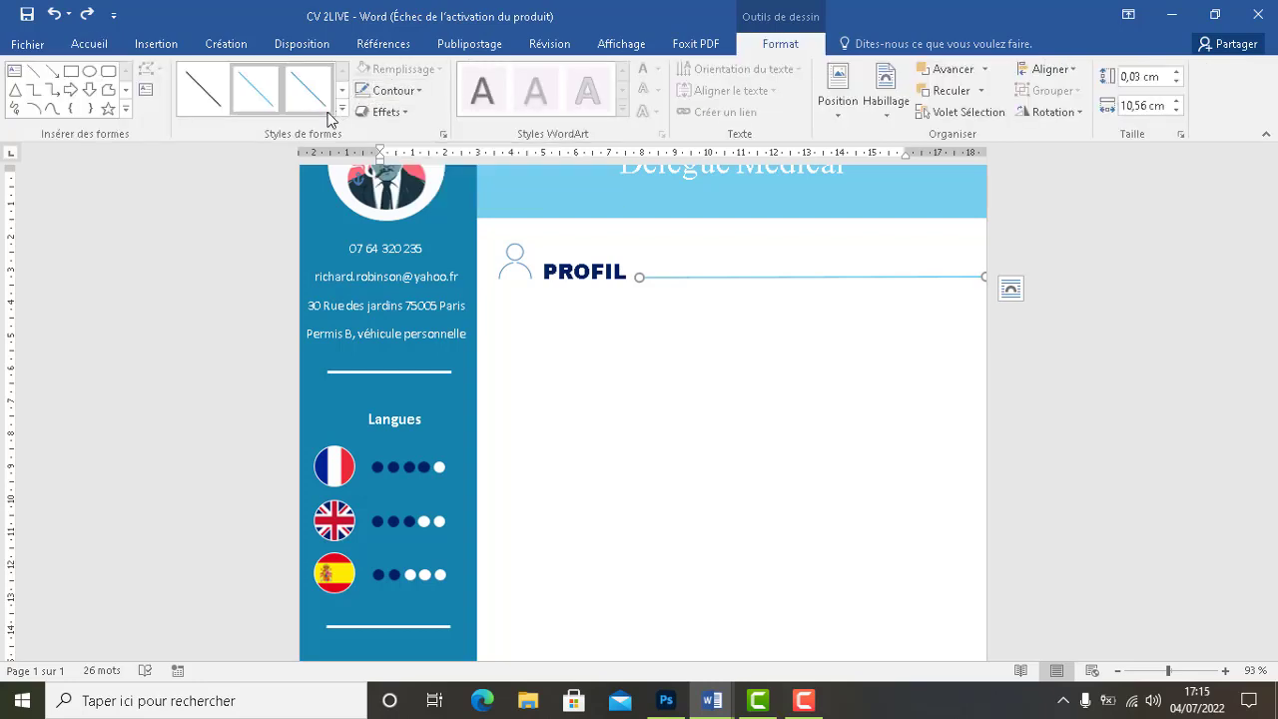
Apply a darker preset line style to the line beside PROFIL
{"action": "left_click", "coordinate": [346, 92]}
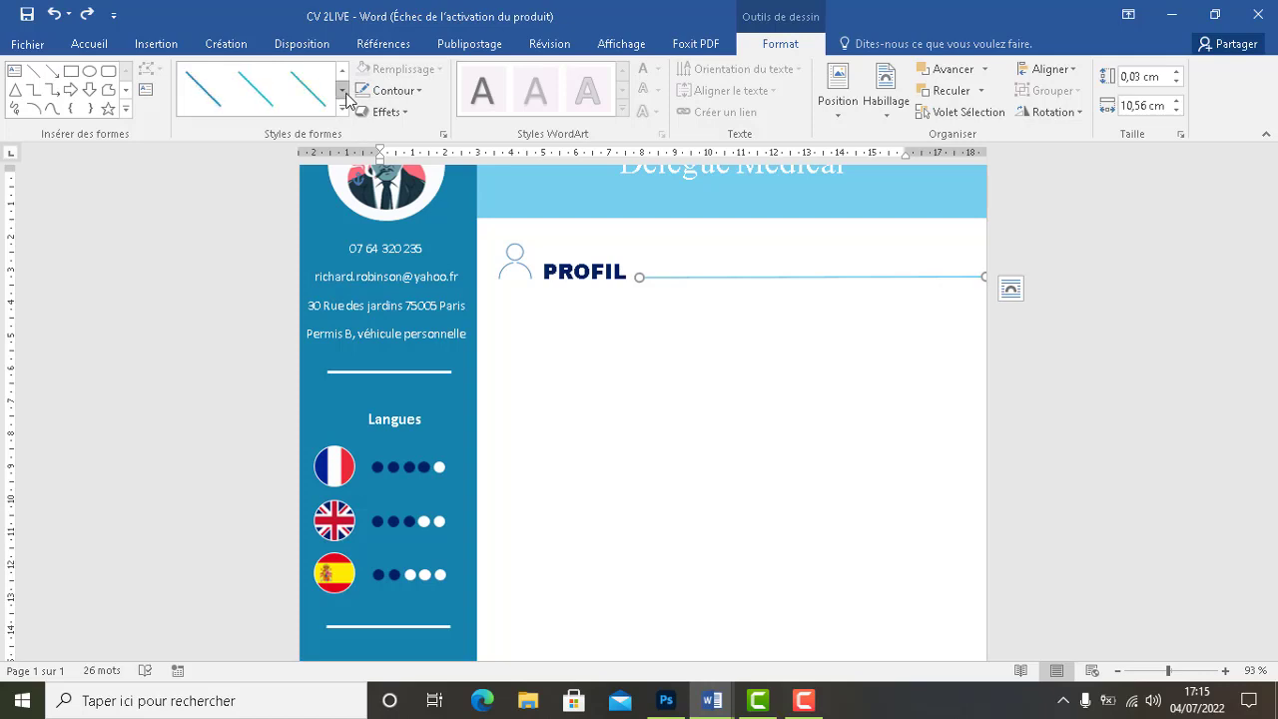
{"action": "left_click", "coordinate": [343, 91]}
{"action": "left_click", "coordinate": [343, 92]}
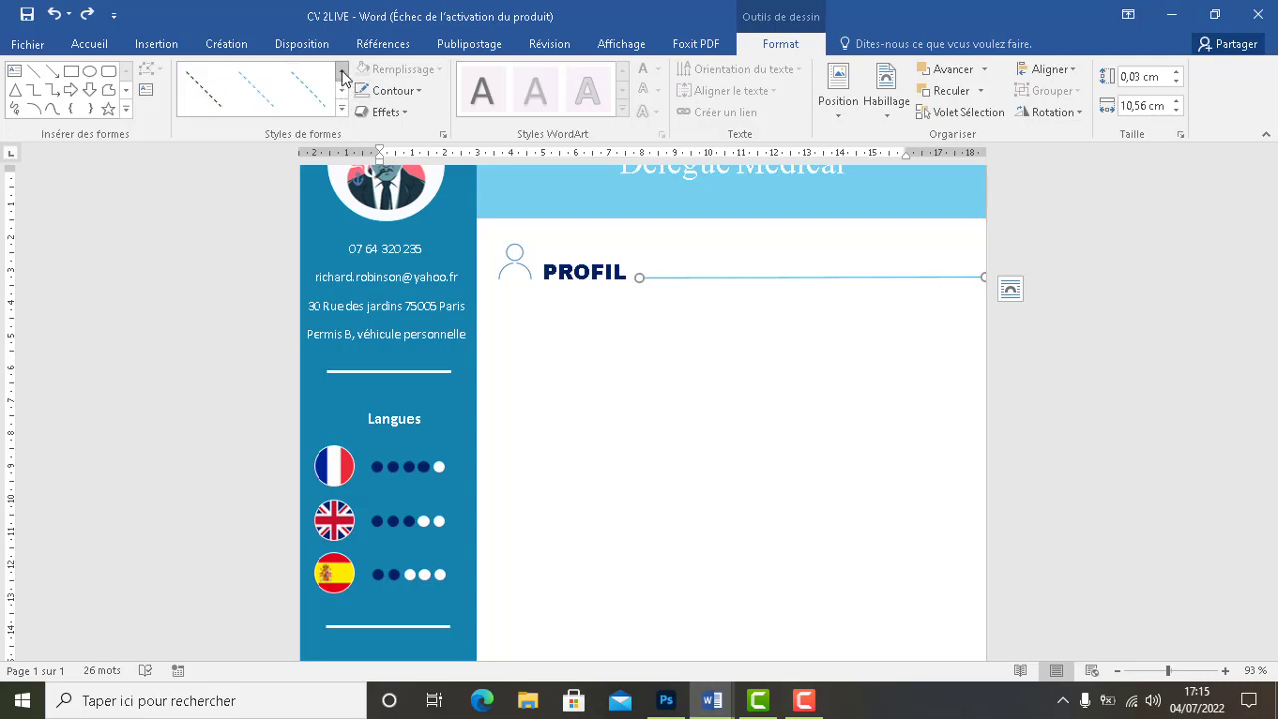
{"action": "left_click", "coordinate": [342, 78]}
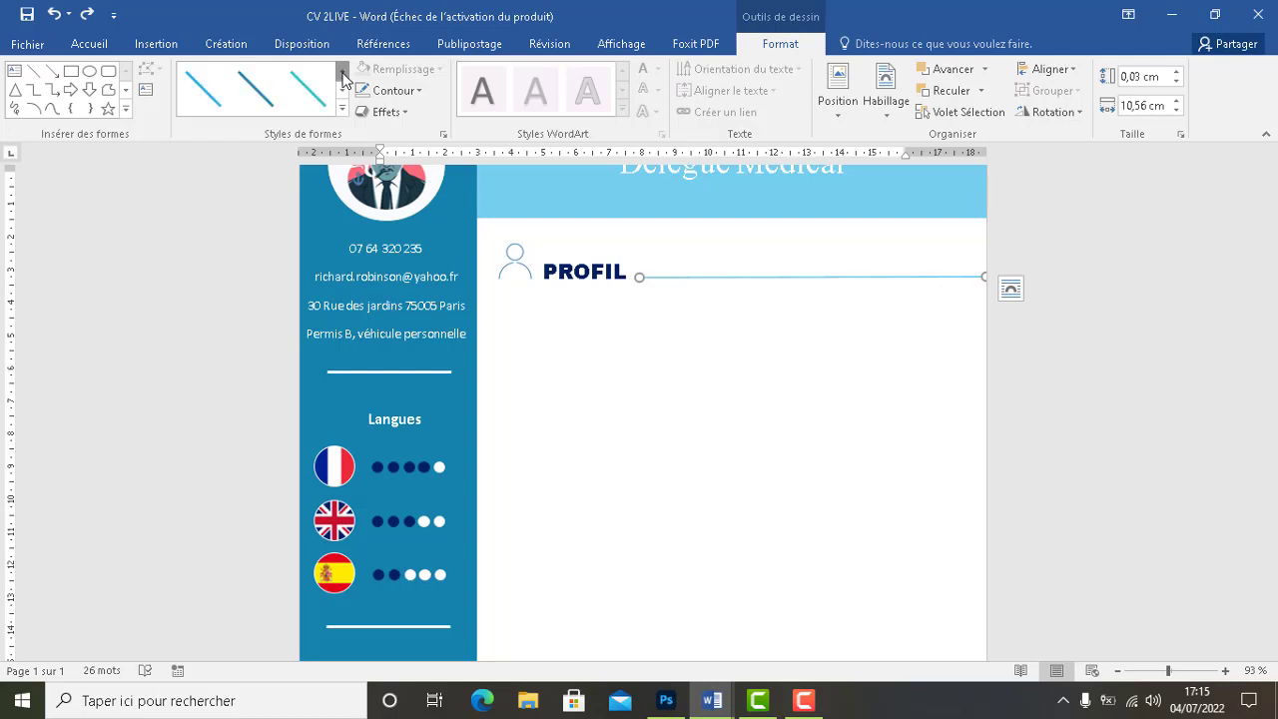
{"action": "left_click", "coordinate": [256, 90]}
Set the PROFIL line's outline to 3 pt thickness and dark navy
{"action": "left_click", "coordinate": [631, 272]}
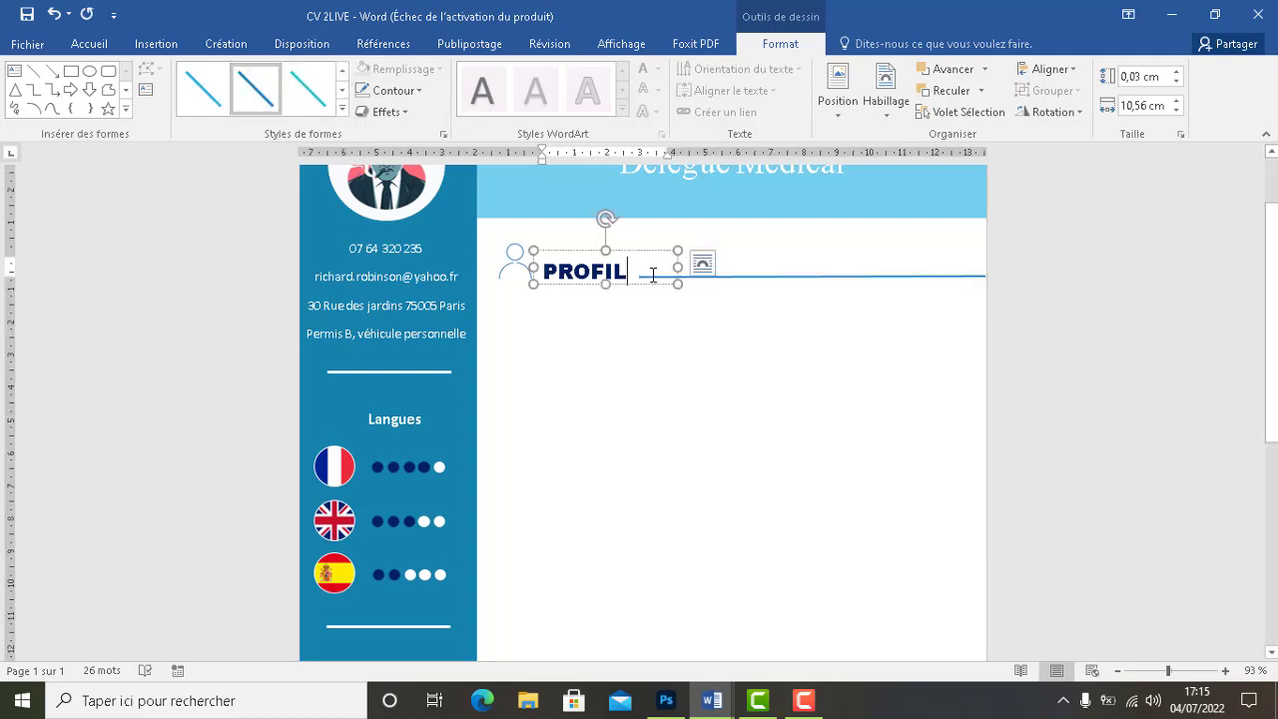
{"action": "left_click", "coordinate": [429, 72]}
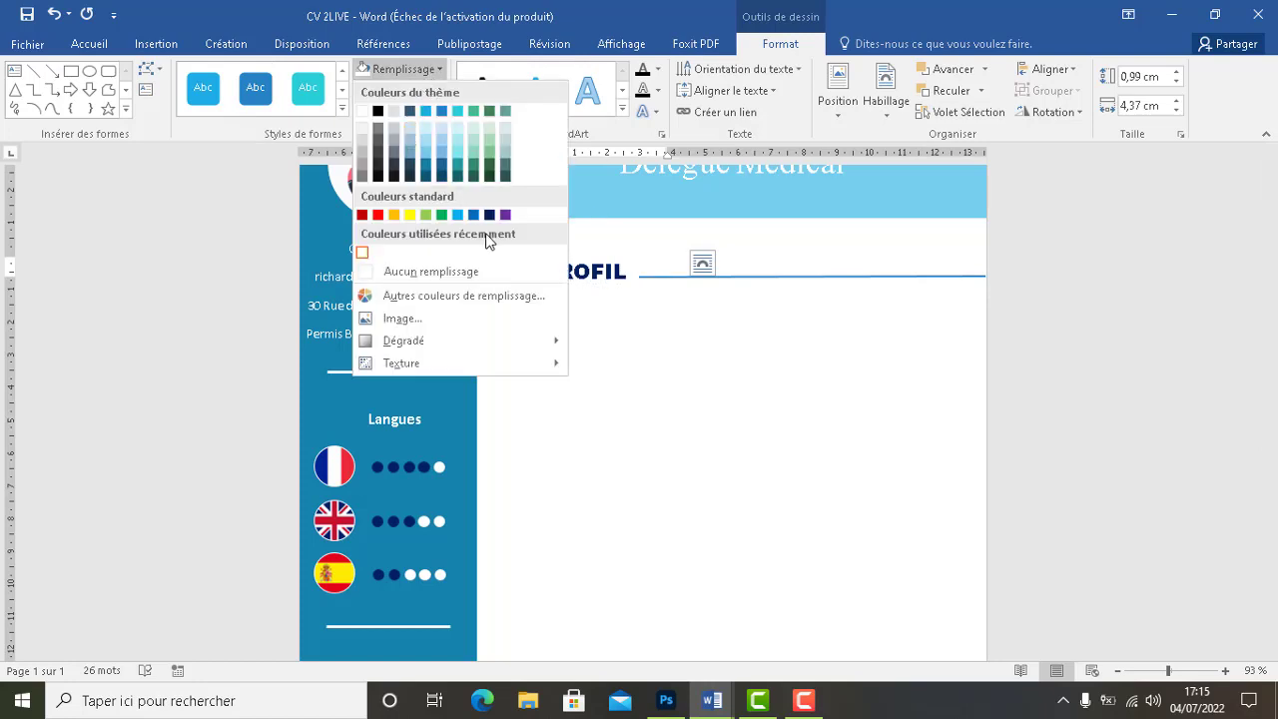
{"action": "left_click", "coordinate": [781, 272]}
{"action": "left_click", "coordinate": [779, 277]}
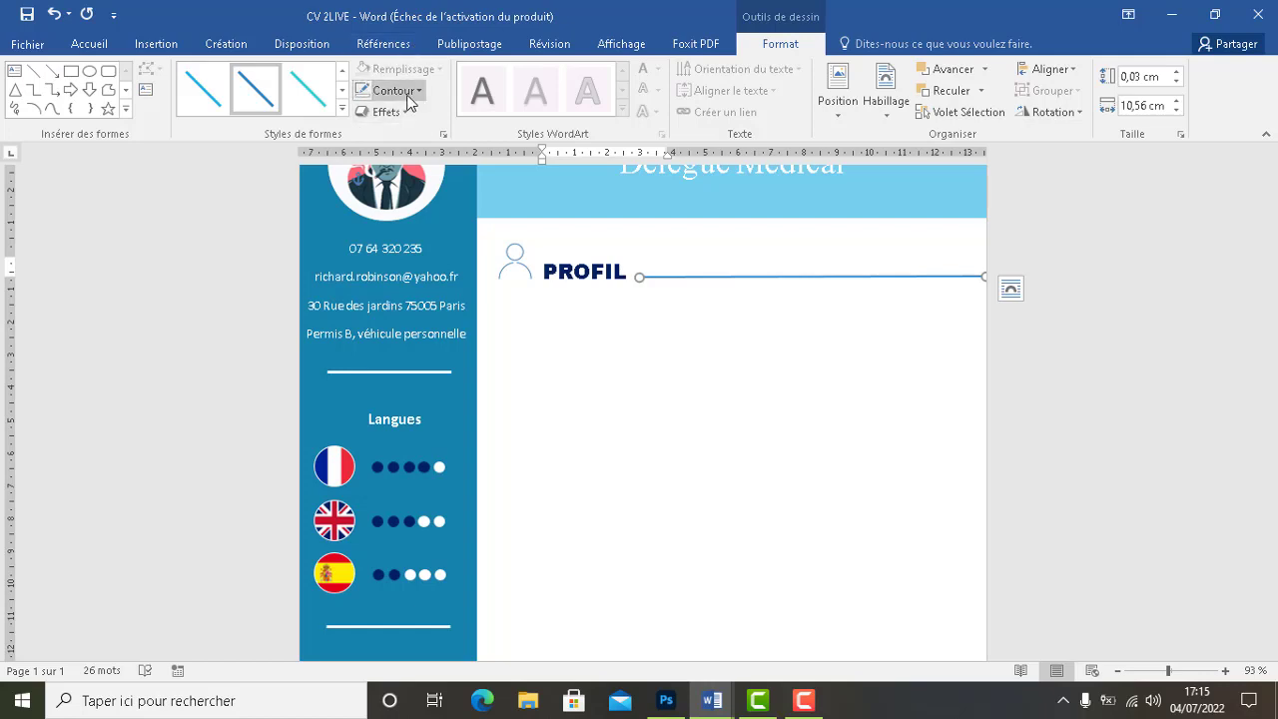
{"action": "left_click", "coordinate": [419, 91]}
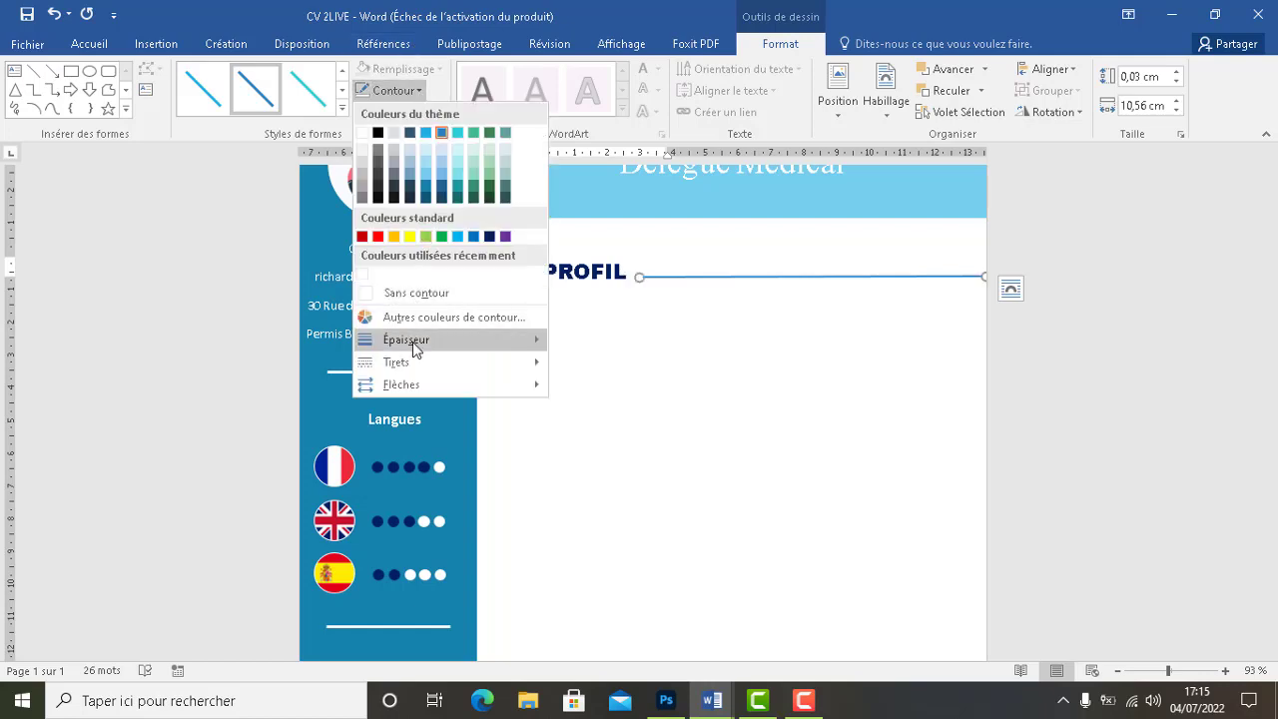
{"action": "mouse_move", "coordinate": [486, 341]}
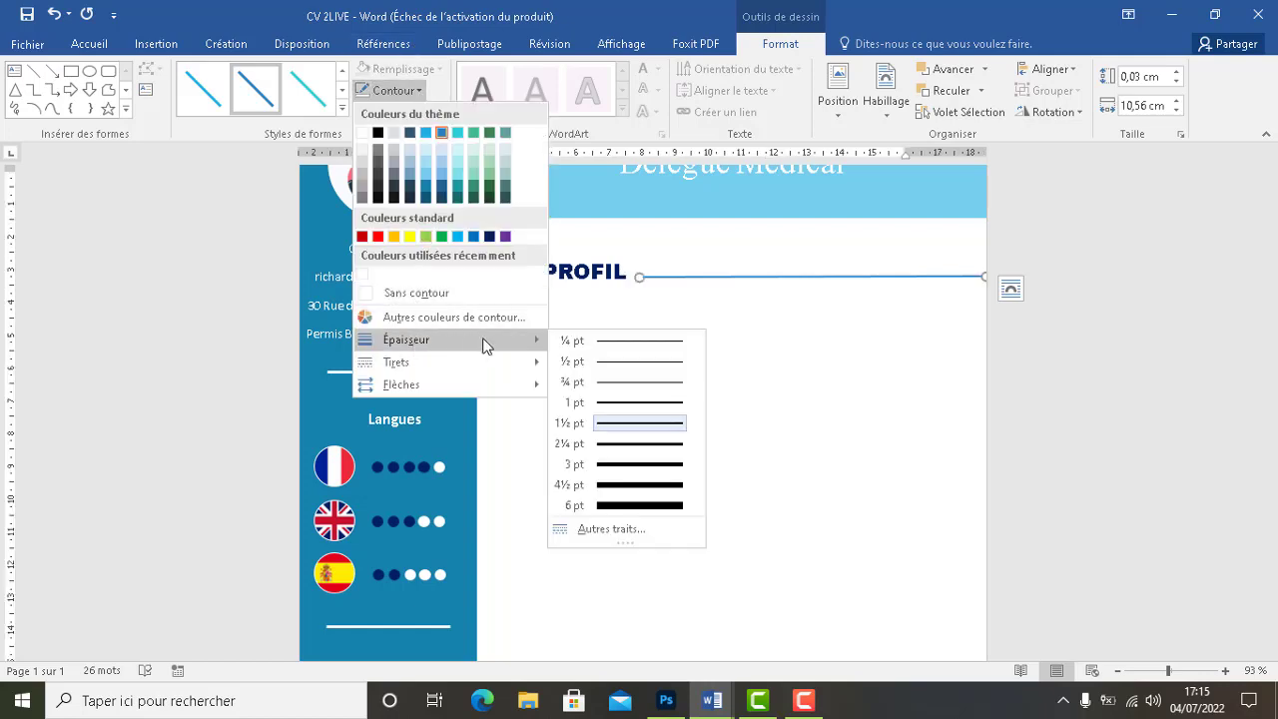
{"action": "left_click", "coordinate": [600, 466]}
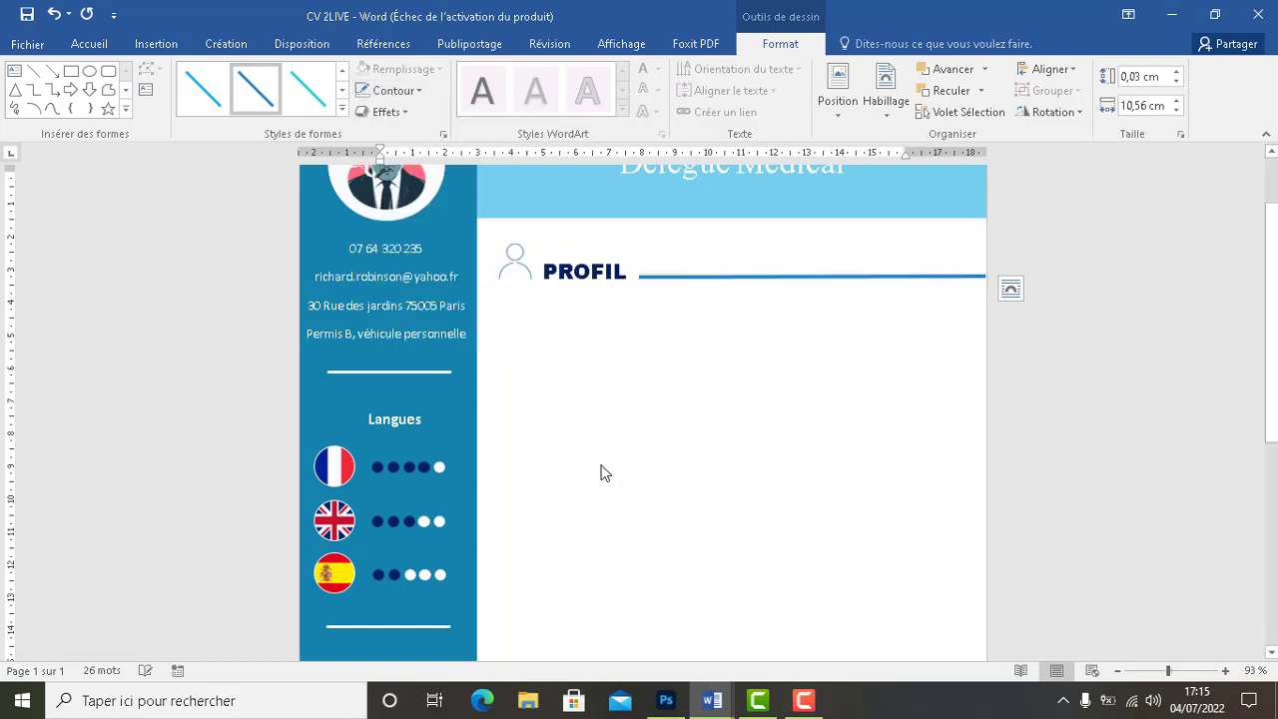
{"action": "left_click", "coordinate": [418, 91]}
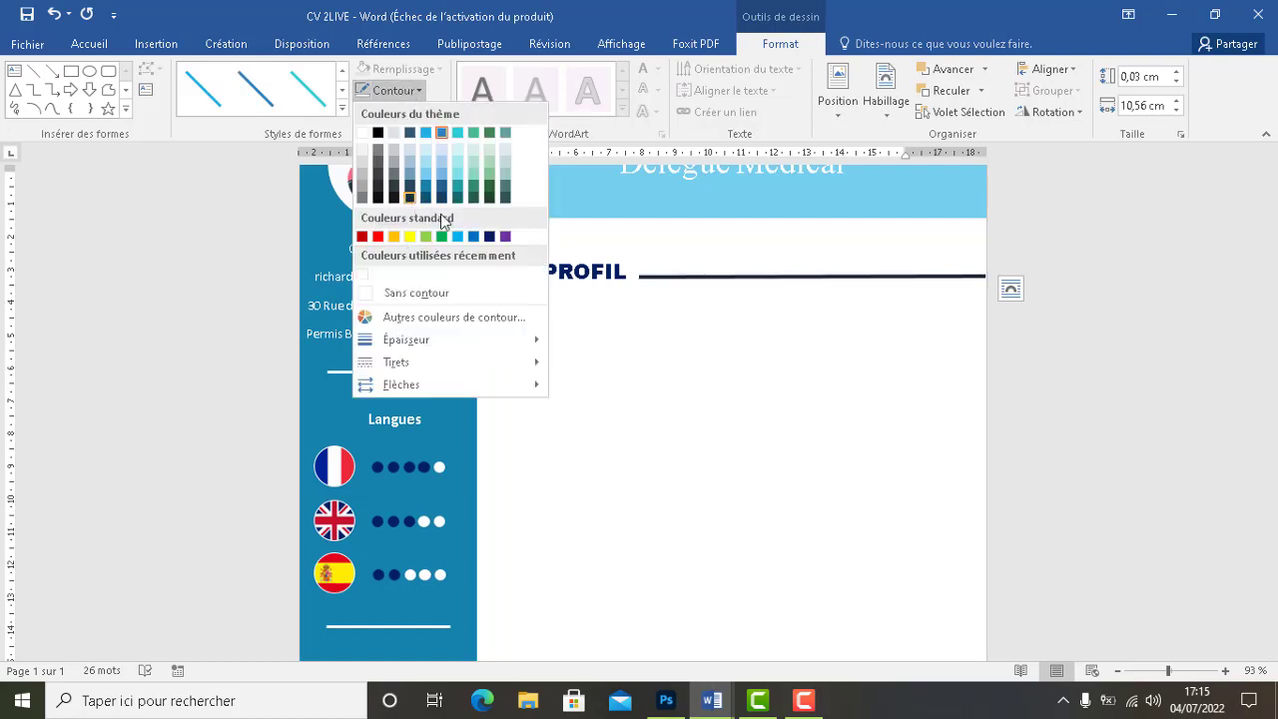
{"action": "left_click", "coordinate": [489, 237]}
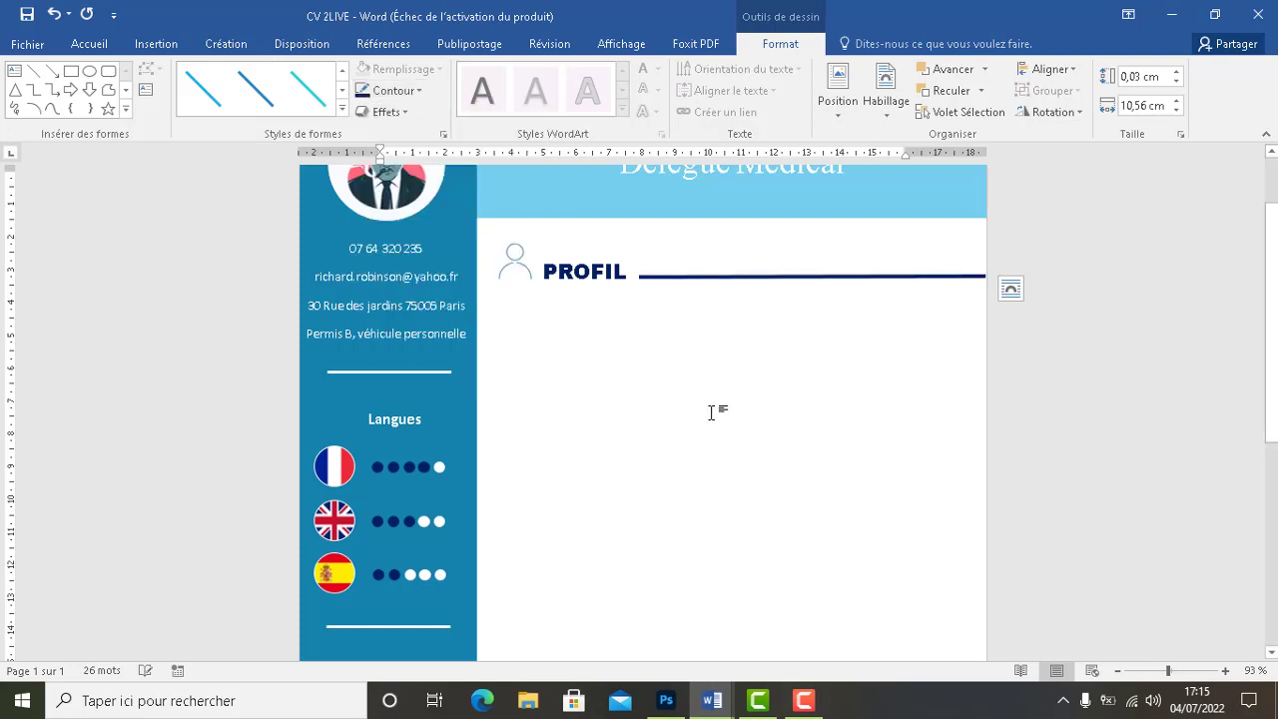
{"action": "left_click", "coordinate": [687, 318]}
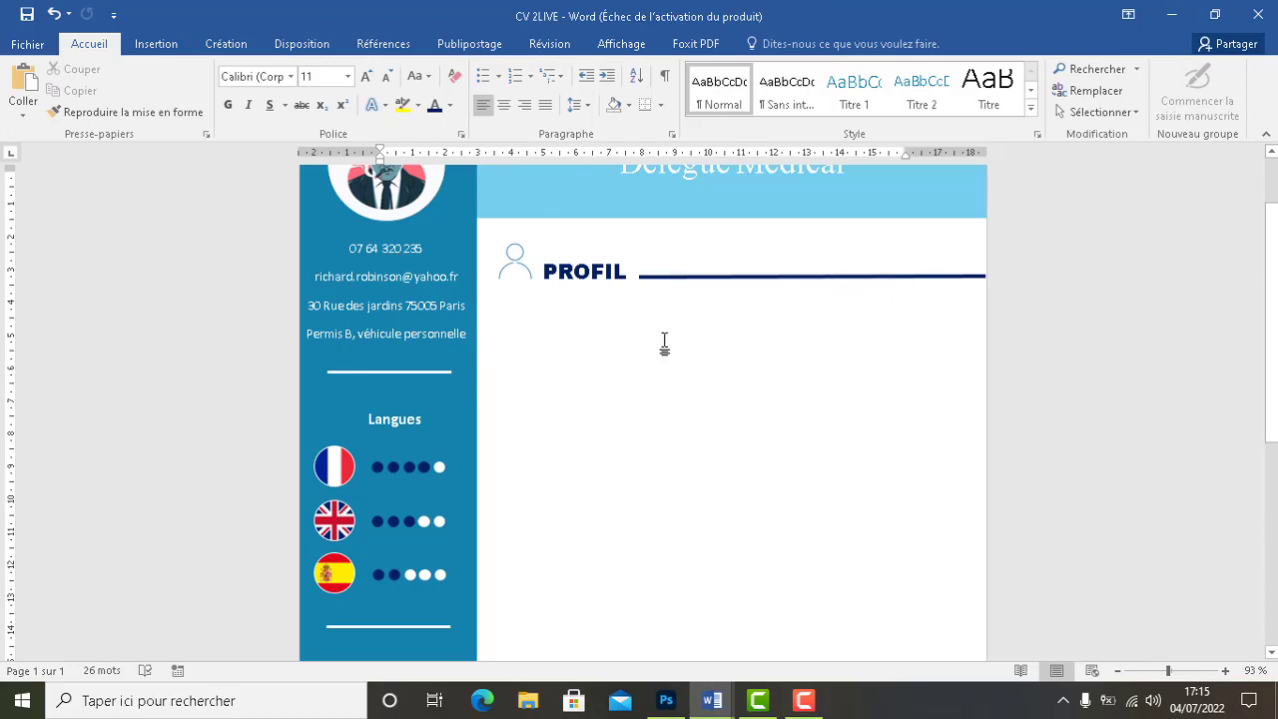
Draw an empty 5.39 × 14.5 cm text box below the PROFIL heading
{"action": "mouse_move", "coordinate": [712, 700]}
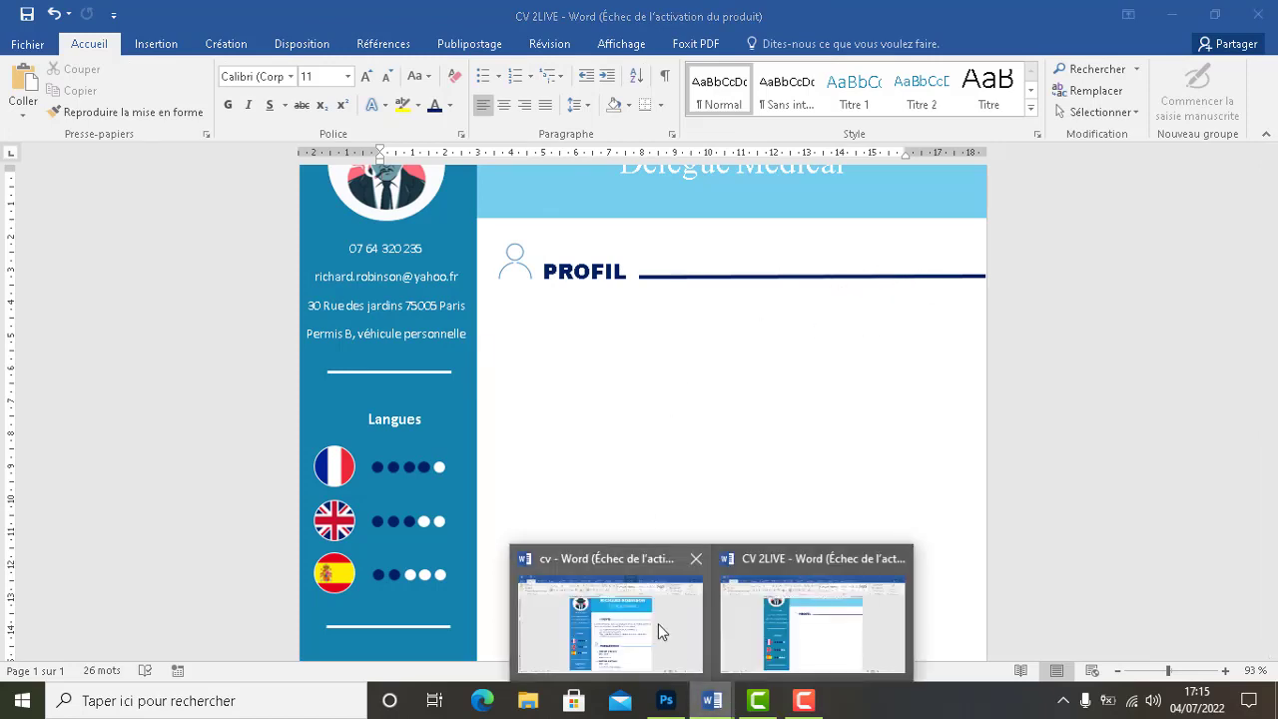
{"action": "left_click", "coordinate": [675, 607]}
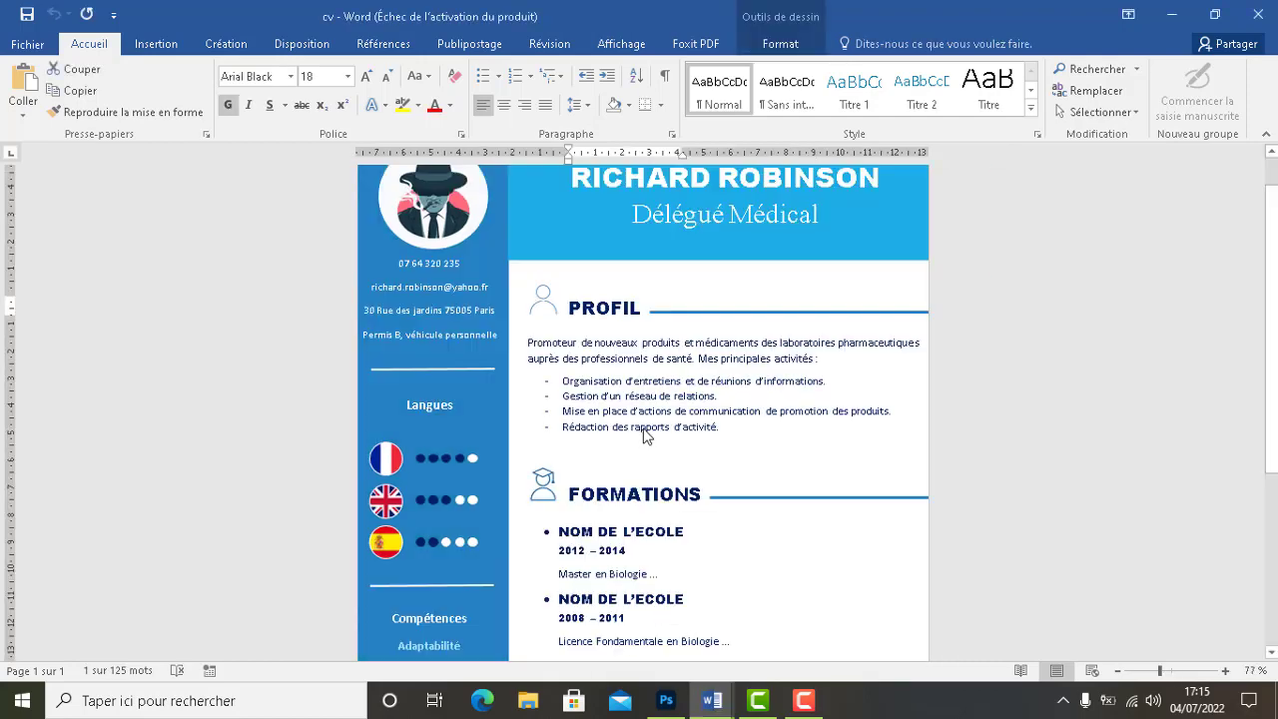
{"action": "left_click", "coordinate": [1172, 14]}
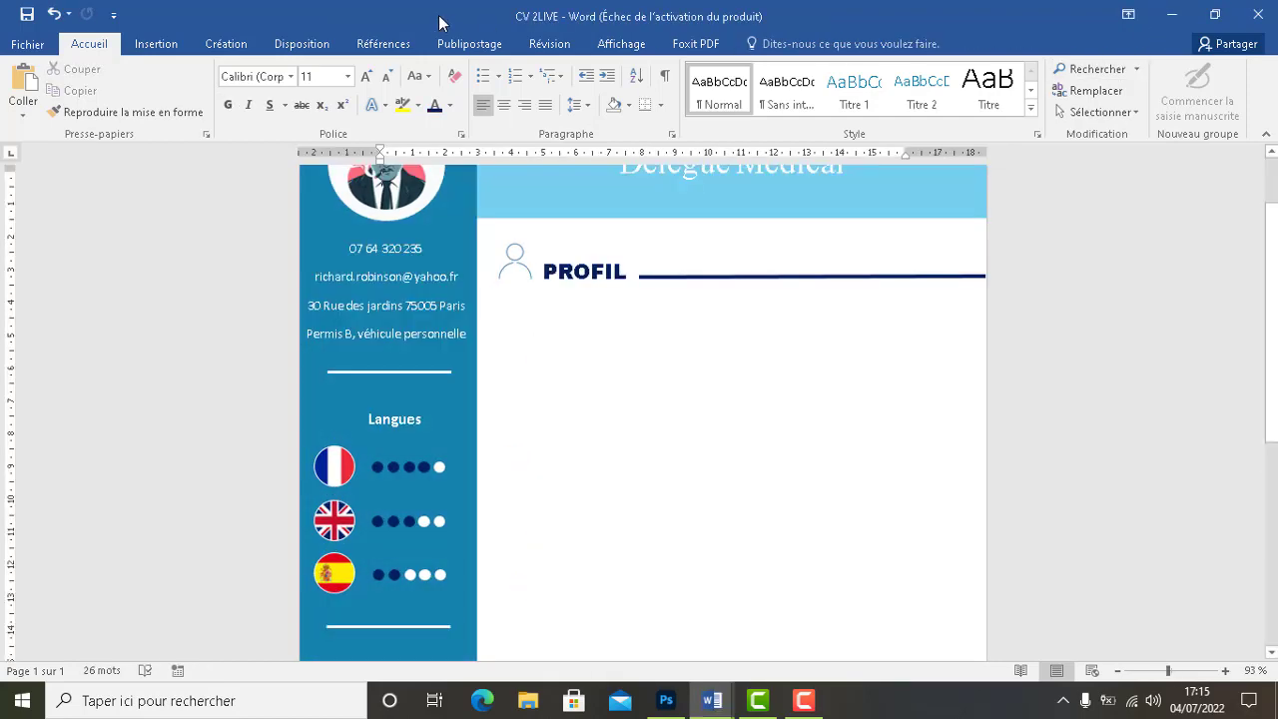
{"action": "left_click", "coordinate": [152, 46]}
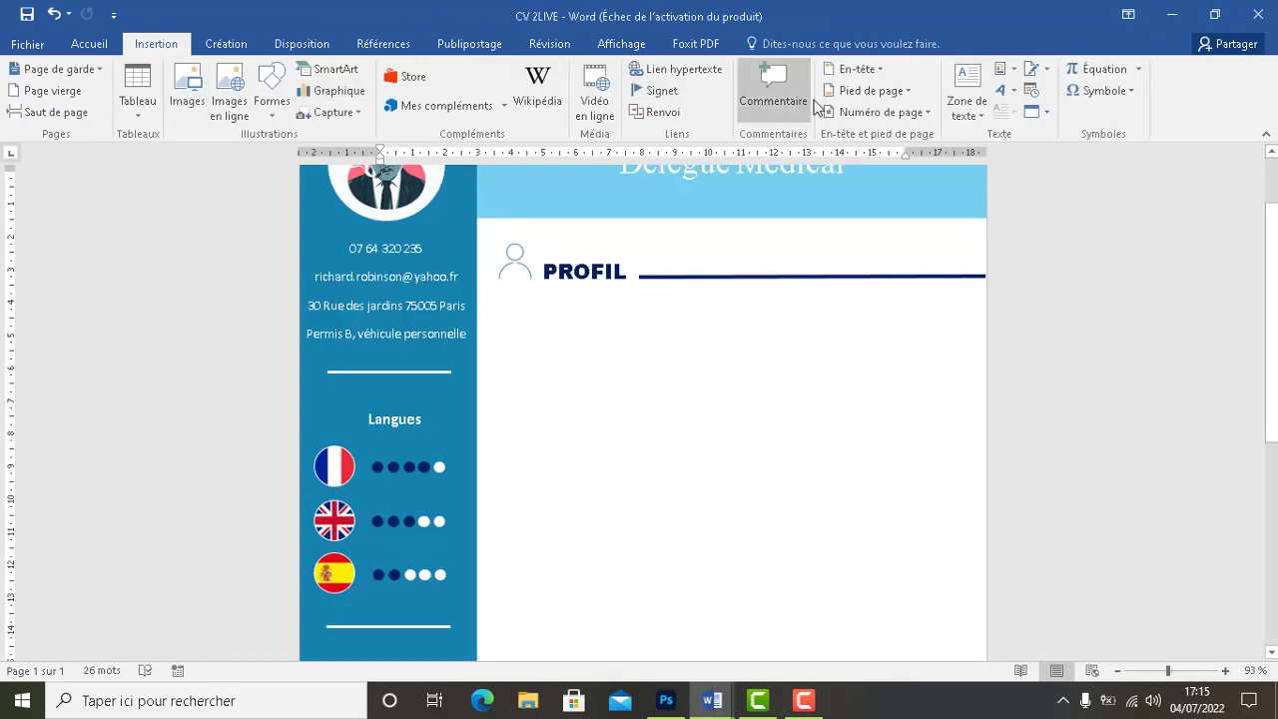
{"action": "left_click", "coordinate": [979, 97]}
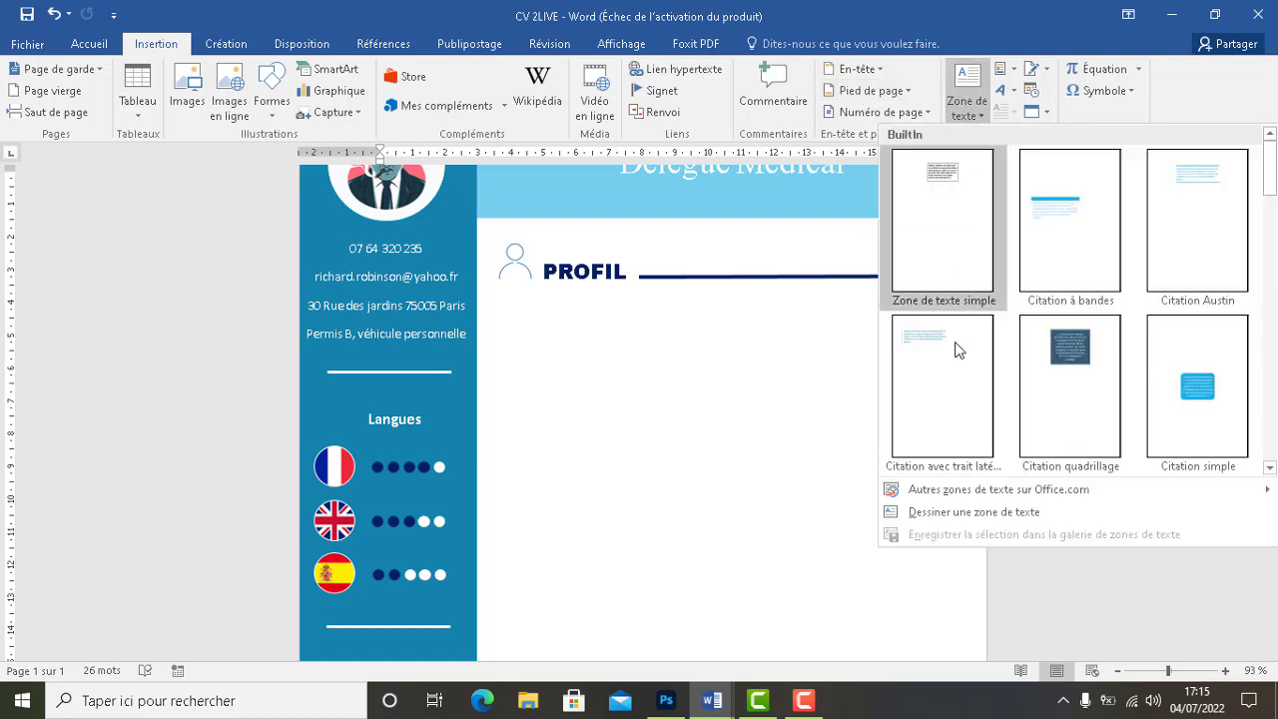
{"action": "left_click", "coordinate": [954, 513]}
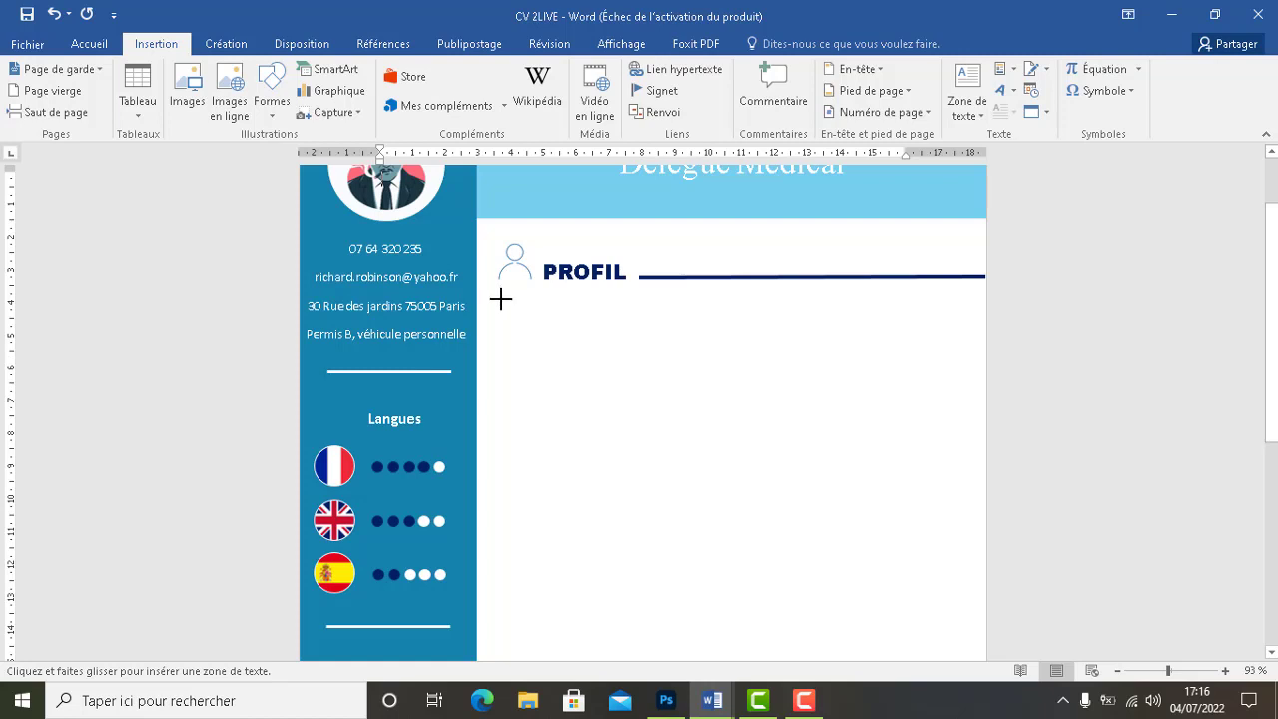
{"action": "left_click_drag", "start_coordinate": [501, 298], "coordinate": [976, 473]}
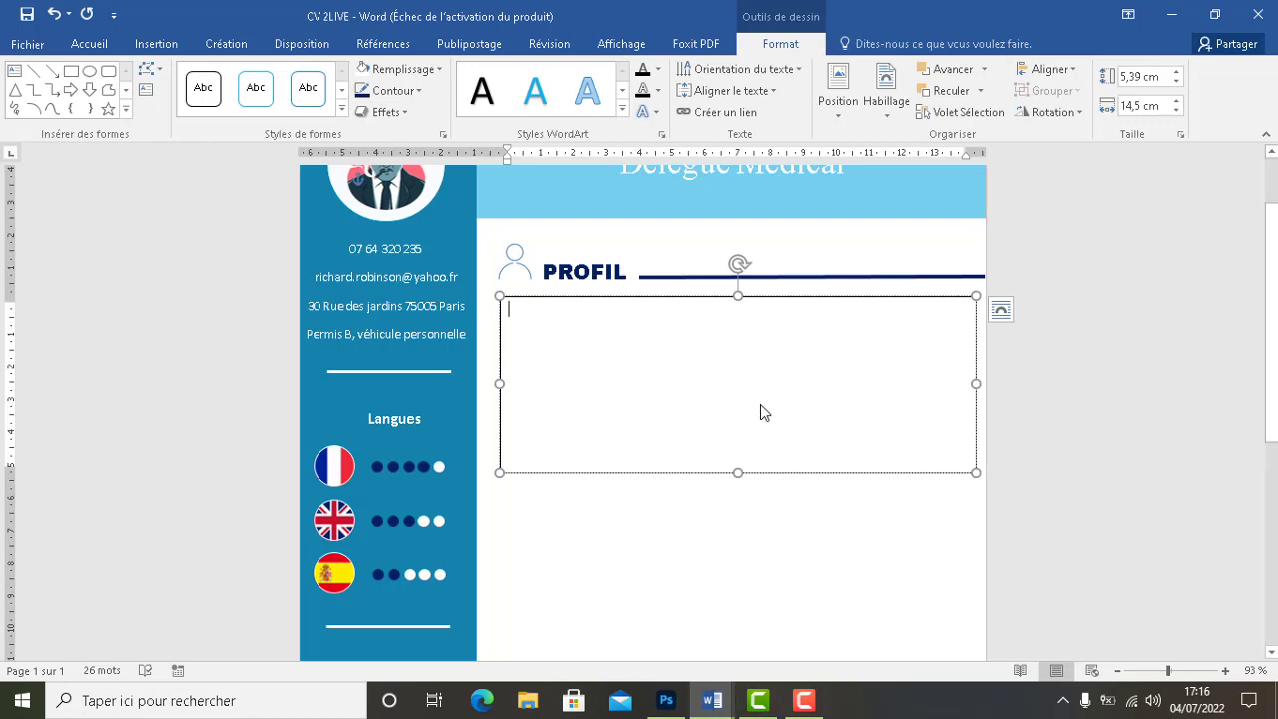
Select the Profil paragraph and its bullets in the cv document, then return to CV 2LIVE
{"action": "mouse_move", "coordinate": [713, 700]}
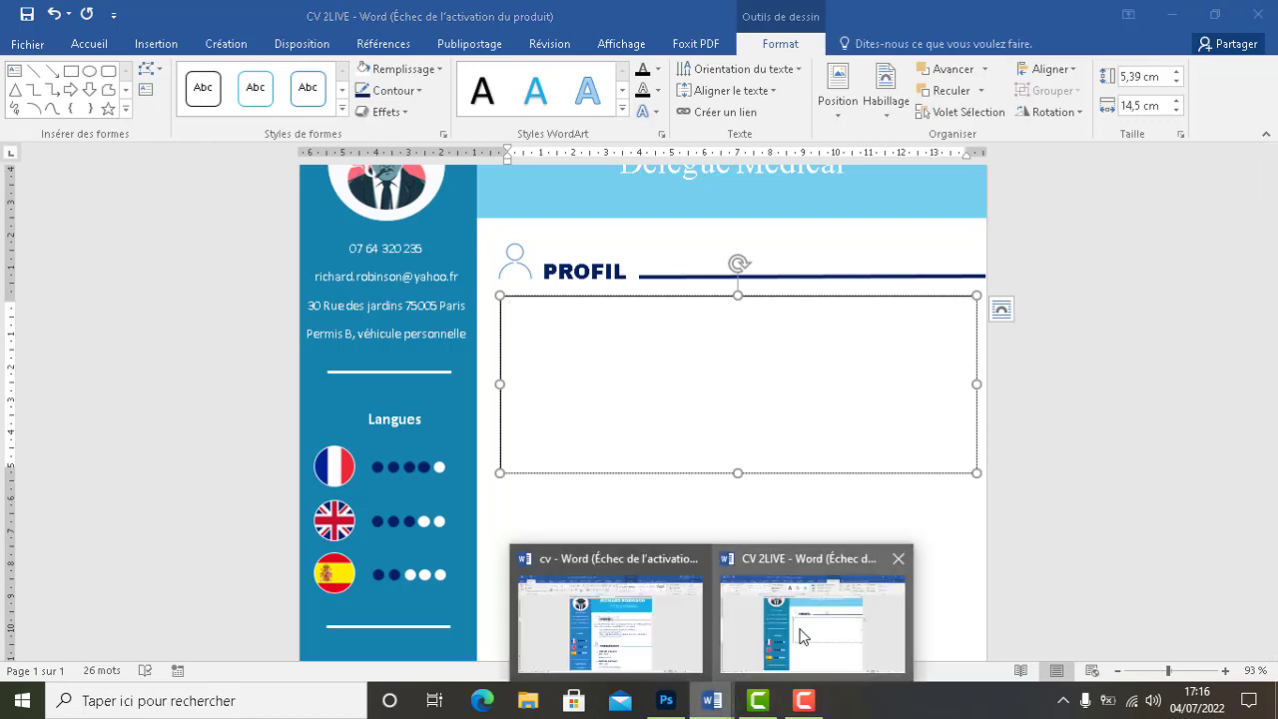
{"action": "left_click", "coordinate": [604, 629]}
{"action": "left_click", "coordinate": [670, 427]}
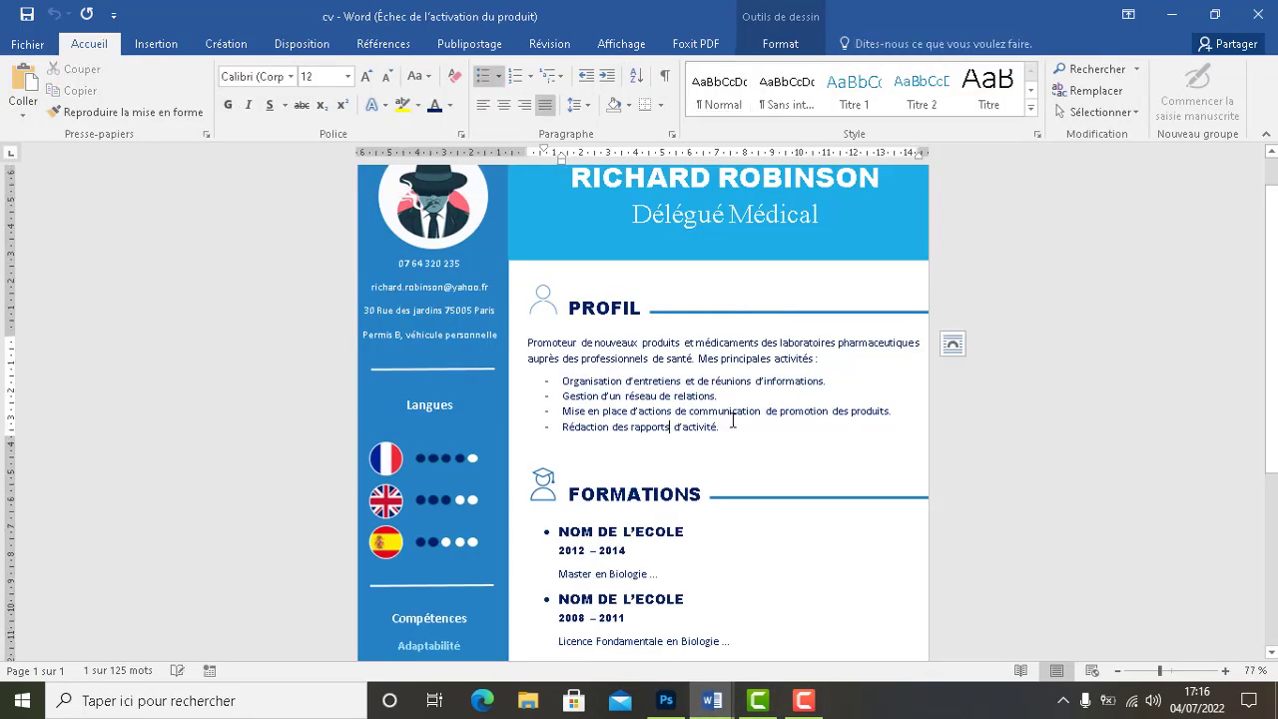
{"action": "left_click_drag", "start_coordinate": [727, 428], "coordinate": [529, 345]}
{"action": "key", "text": "ctrl+c"}
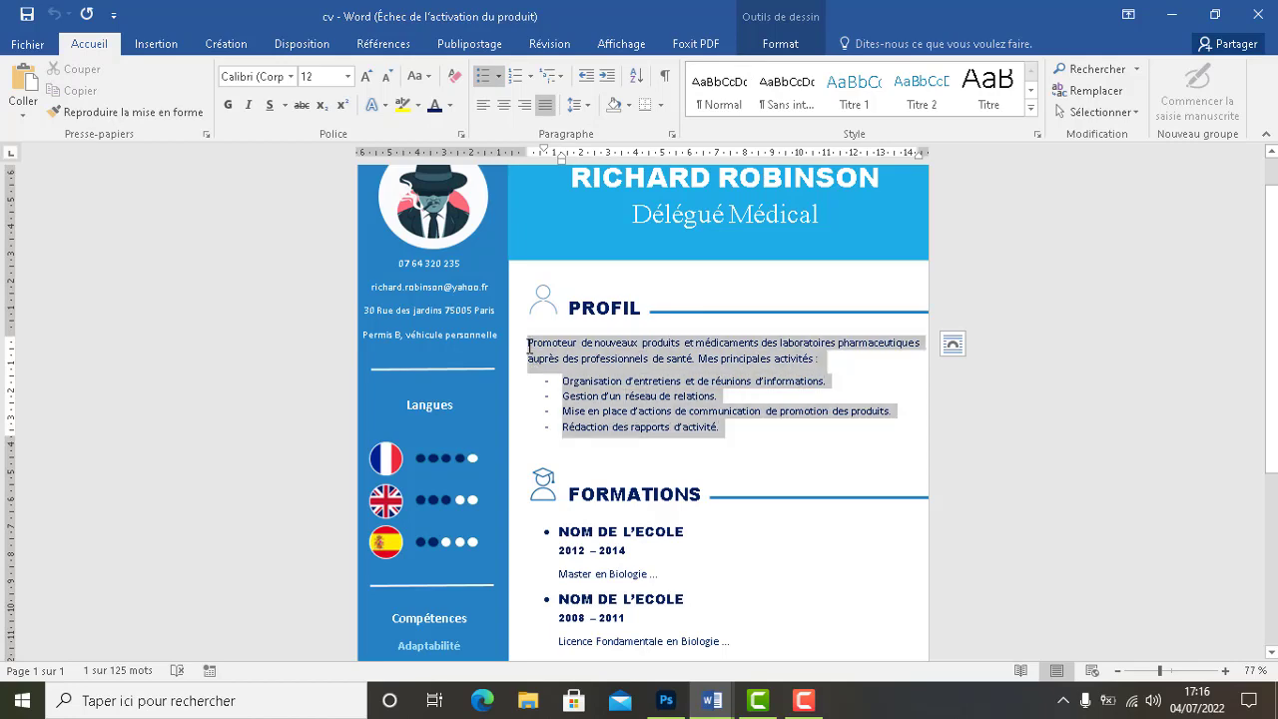
{"action": "left_click", "coordinate": [1172, 14]}
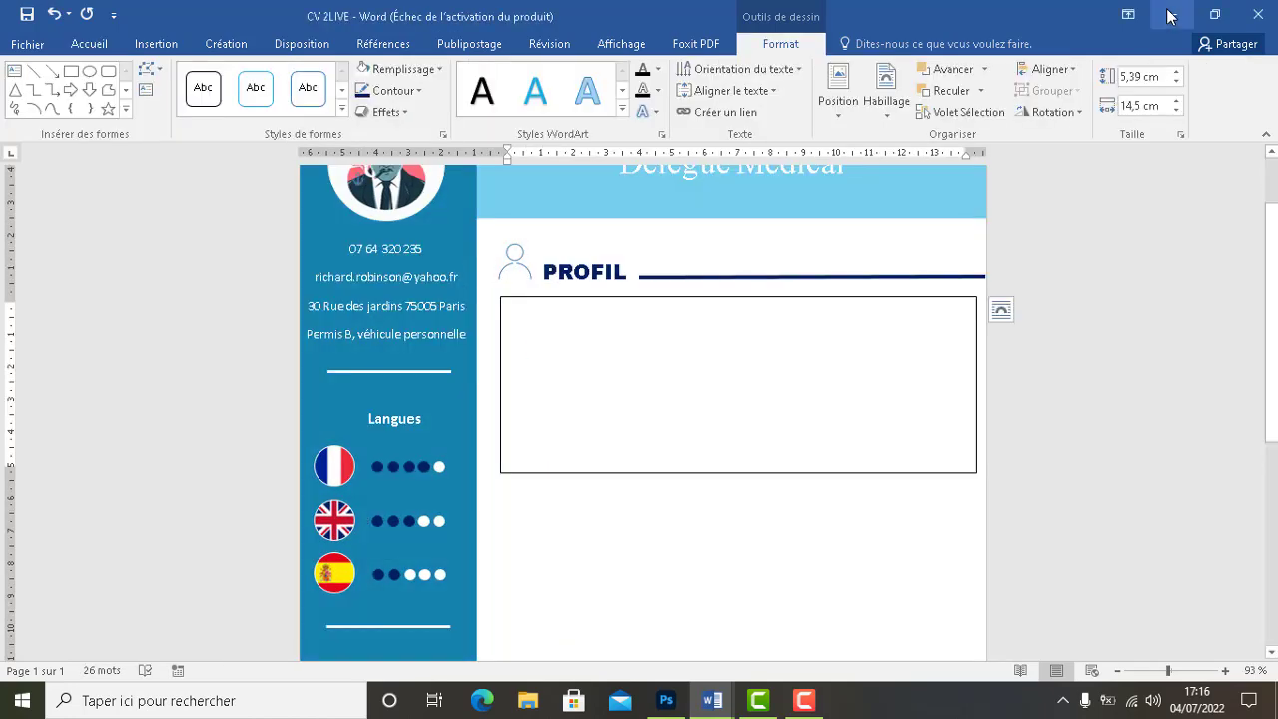
Paste the Profil paragraph and bullets into the box, trim it to fit, and remove its border
{"action": "key", "text": "ctrl+v"}
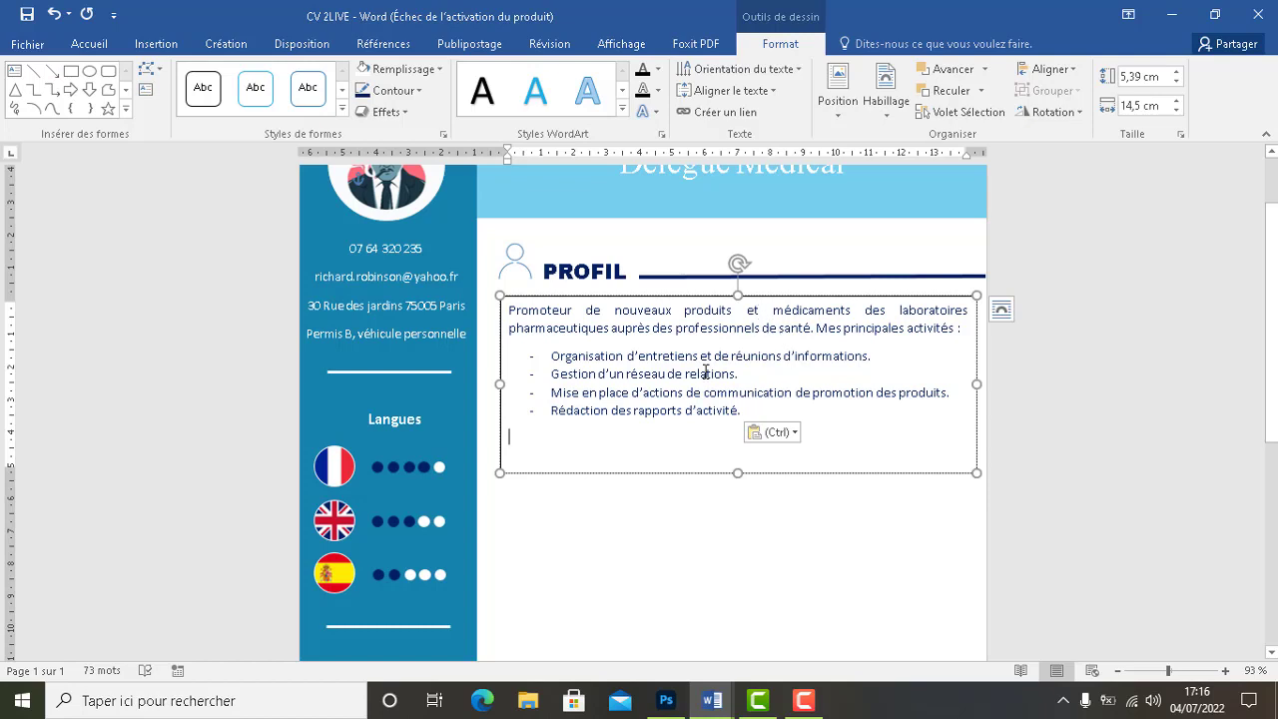
{"action": "key", "text": "BackSpace"}
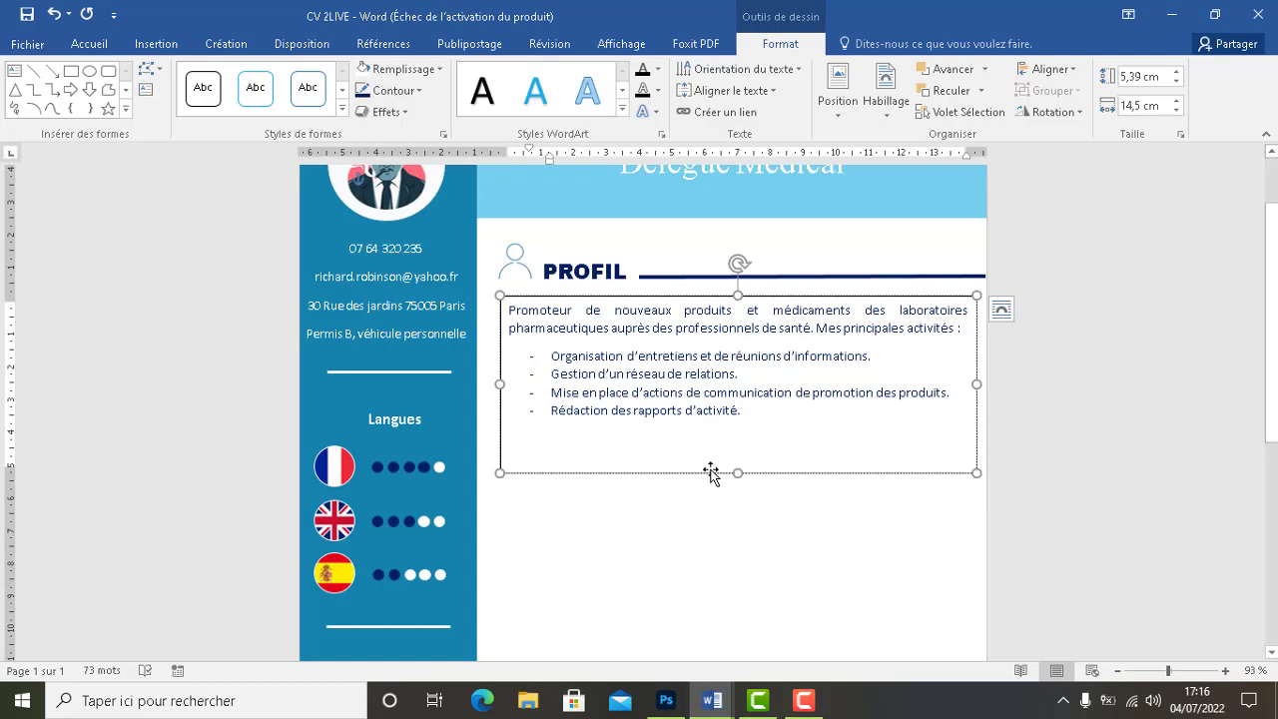
{"action": "left_click_drag", "start_coordinate": [739, 472], "coordinate": [732, 424]}
{"action": "left_click", "coordinate": [712, 495]}
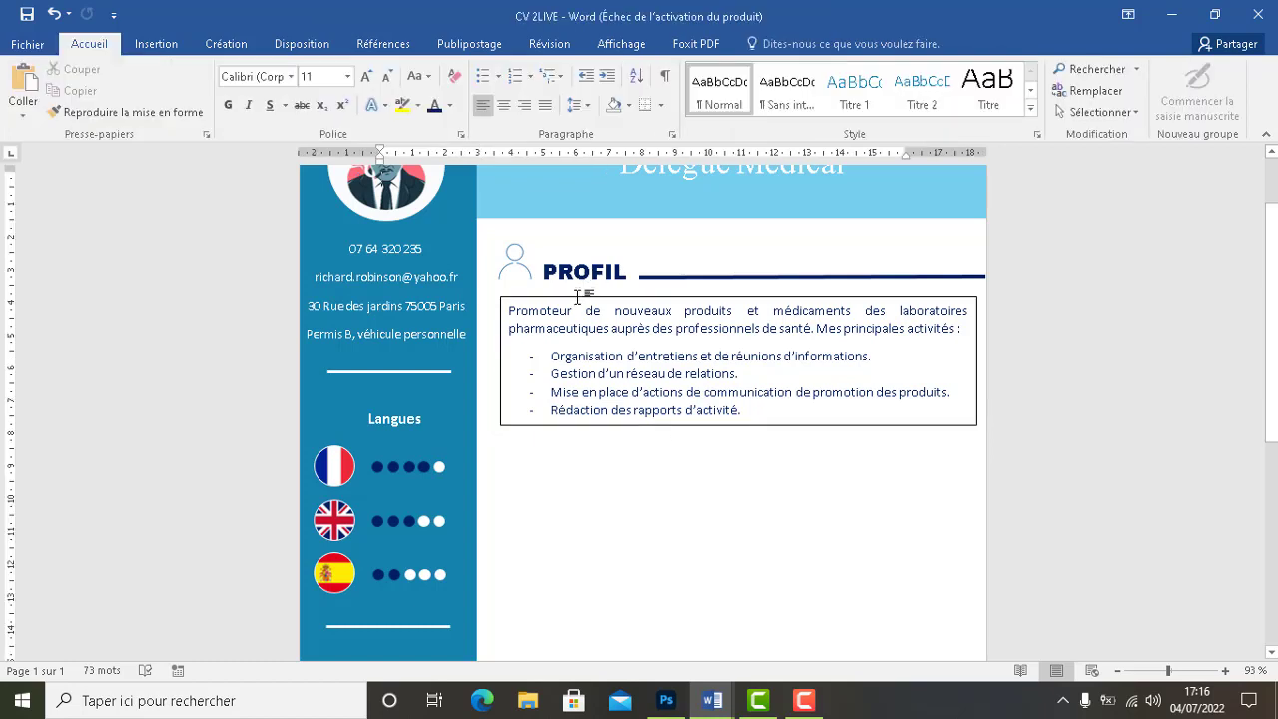
{"action": "left_click", "coordinate": [536, 298]}
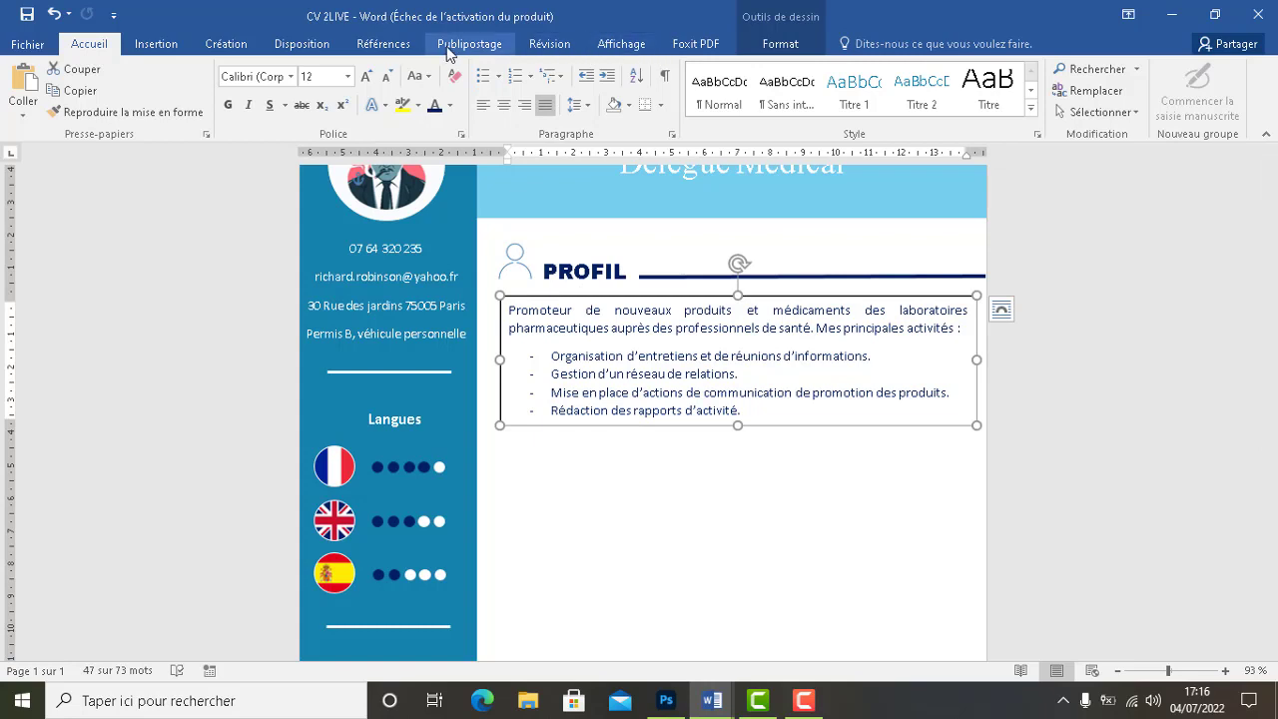
{"action": "left_click", "coordinate": [796, 43]}
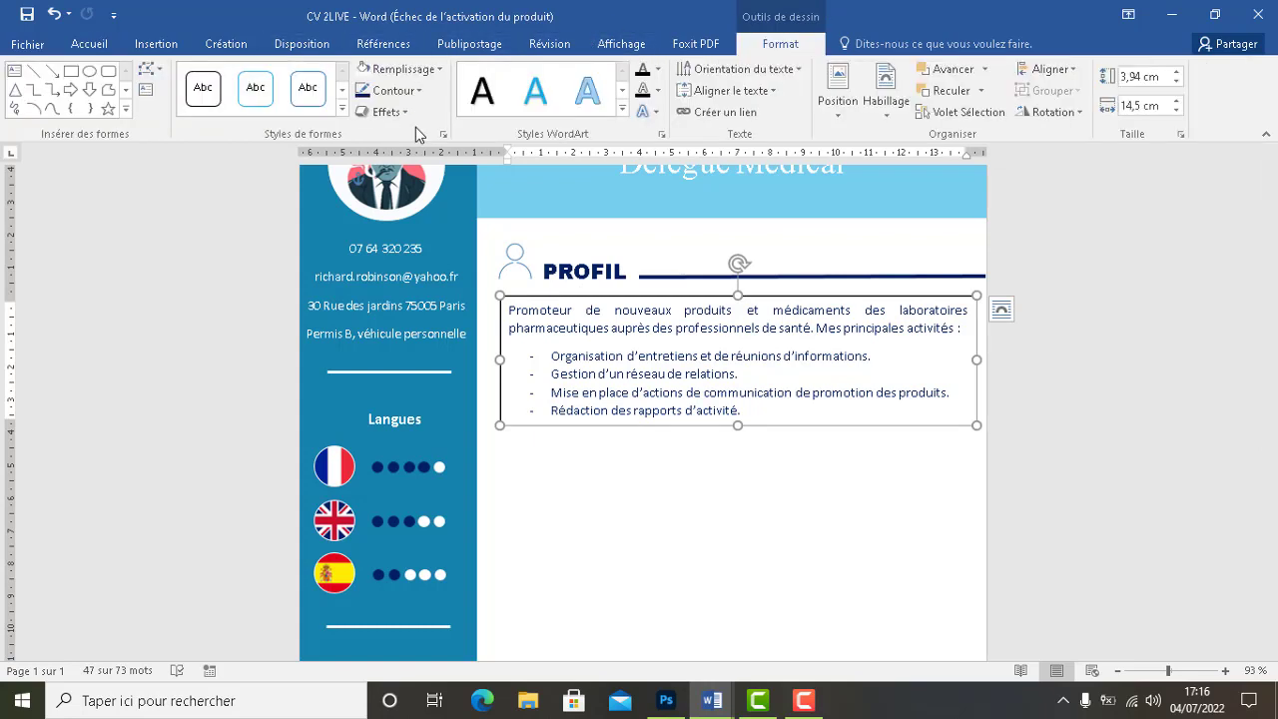
{"action": "left_click", "coordinate": [381, 98]}
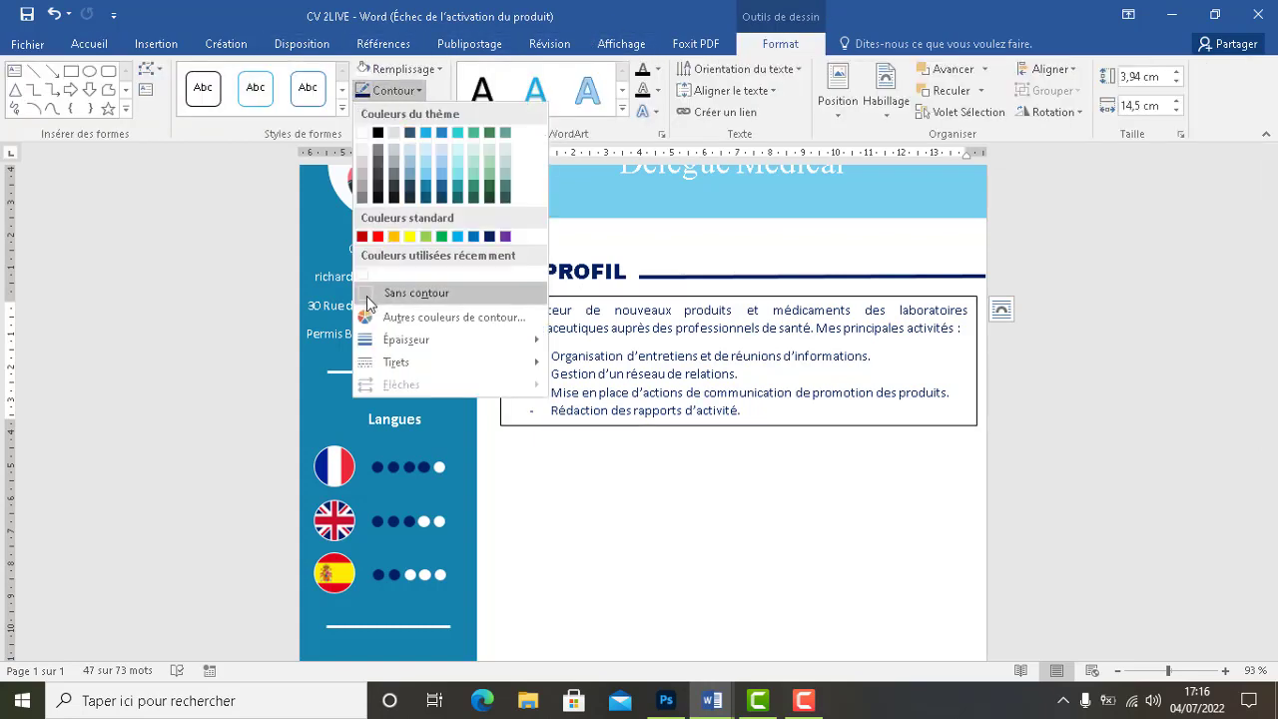
{"action": "left_click", "coordinate": [410, 292]}
Clear the text selection in the bullet list and deselect the profile text box
{"action": "left_click", "coordinate": [630, 393]}
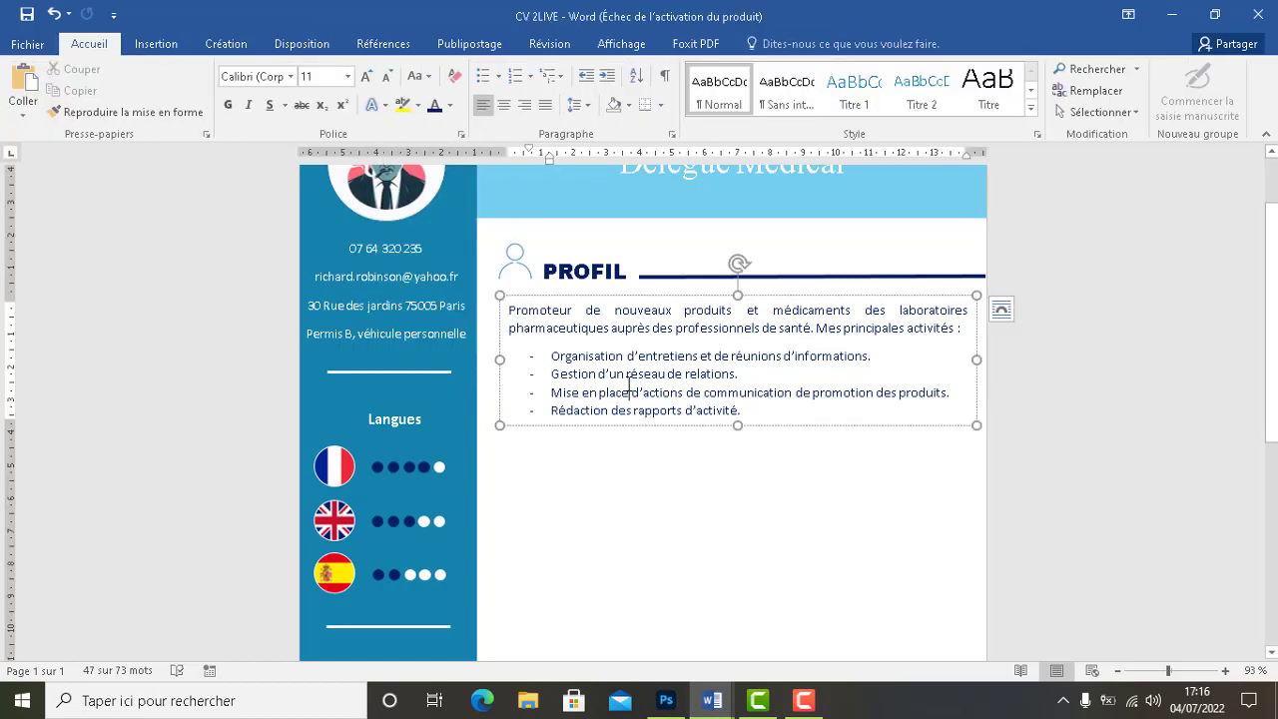
{"action": "key", "text": "ctrl+shift+End"}
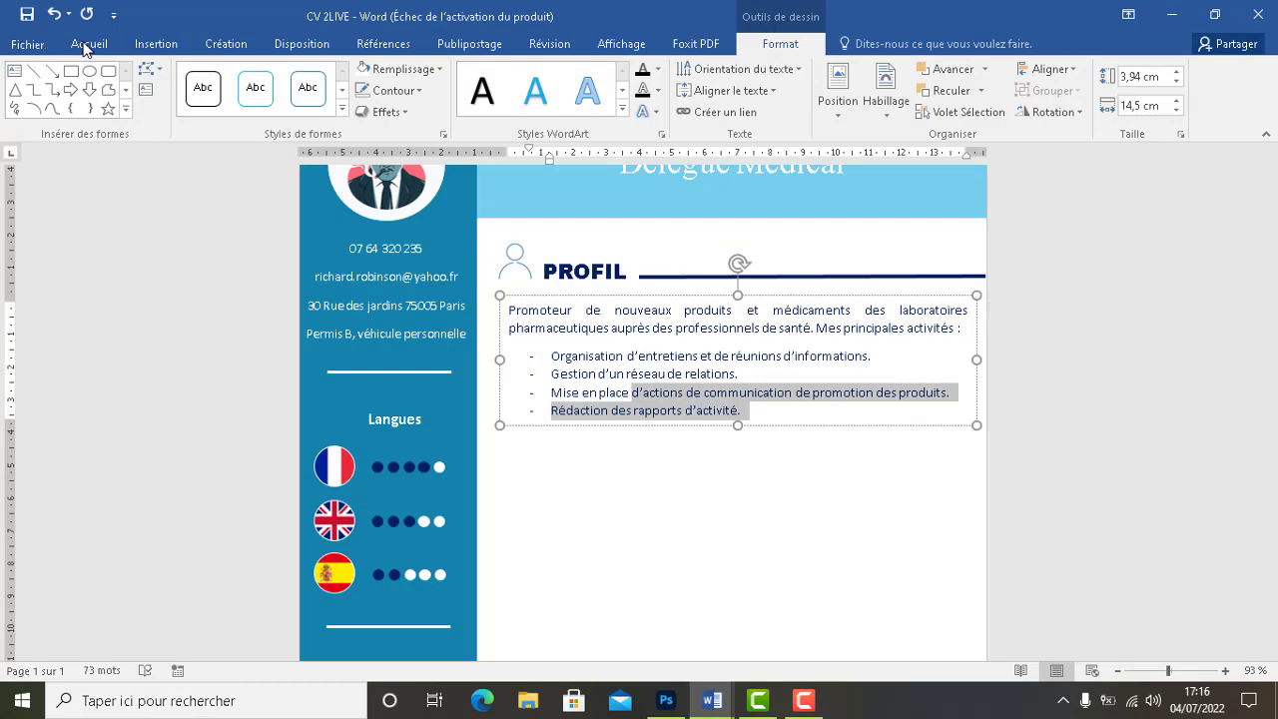
{"action": "left_click", "coordinate": [44, 46]}
{"action": "left_click", "coordinate": [37, 44]}
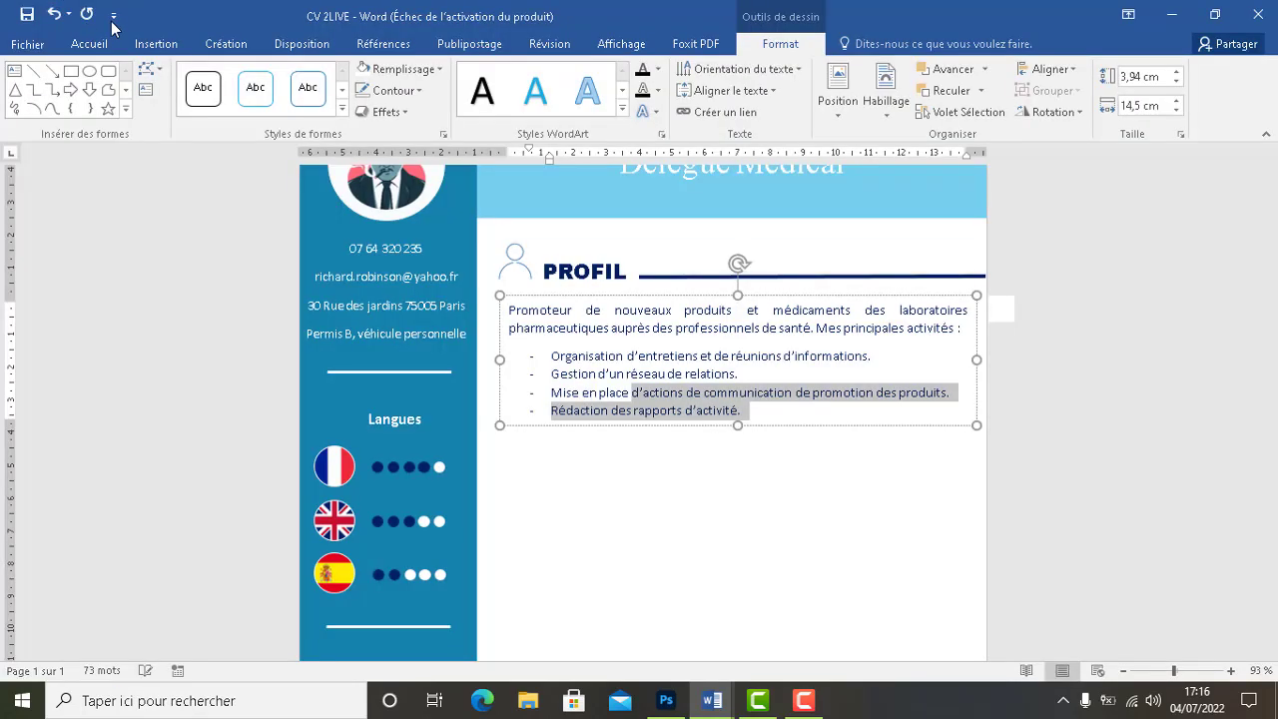
{"action": "left_click", "coordinate": [156, 44]}
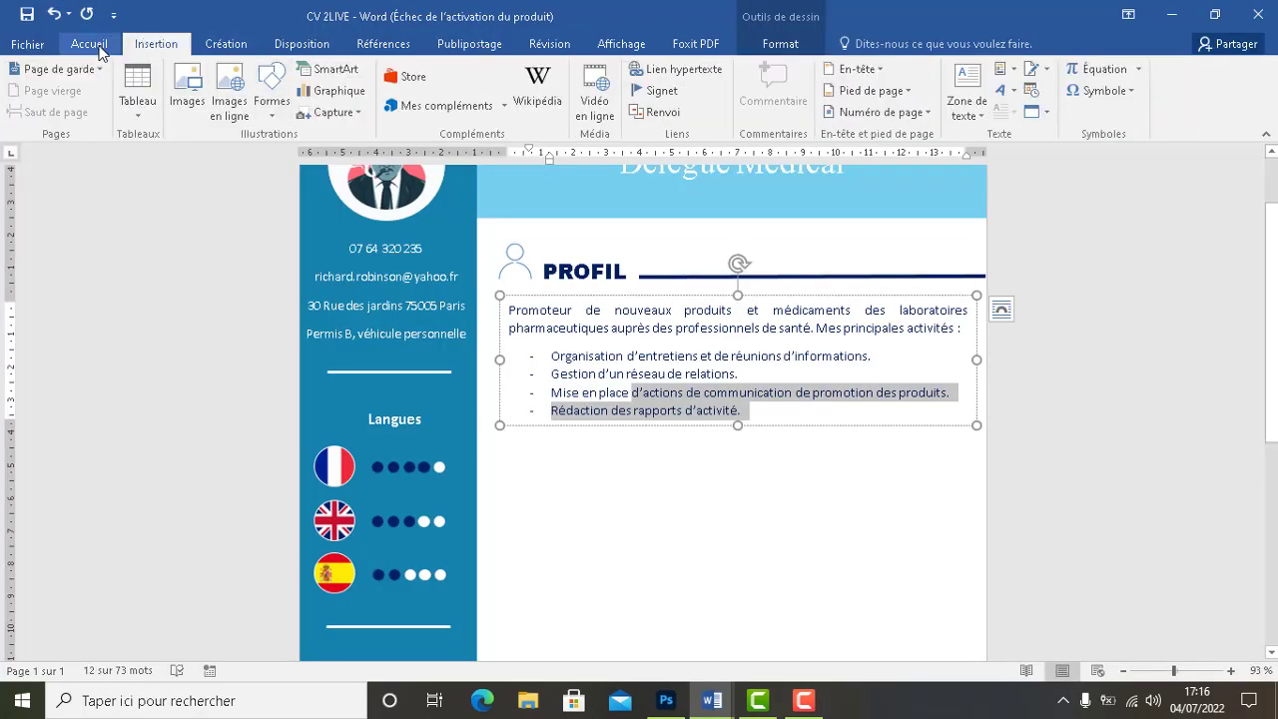
{"action": "left_click", "coordinate": [96, 45]}
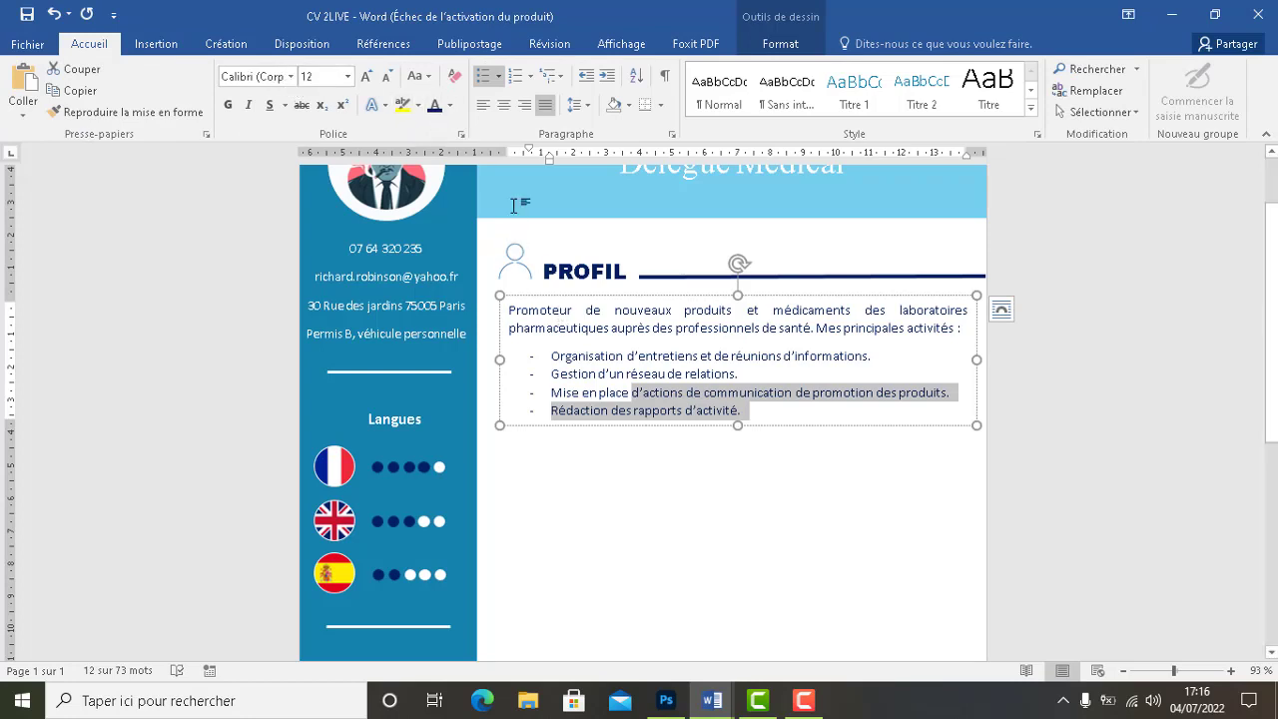
{"action": "left_click", "coordinate": [612, 370]}
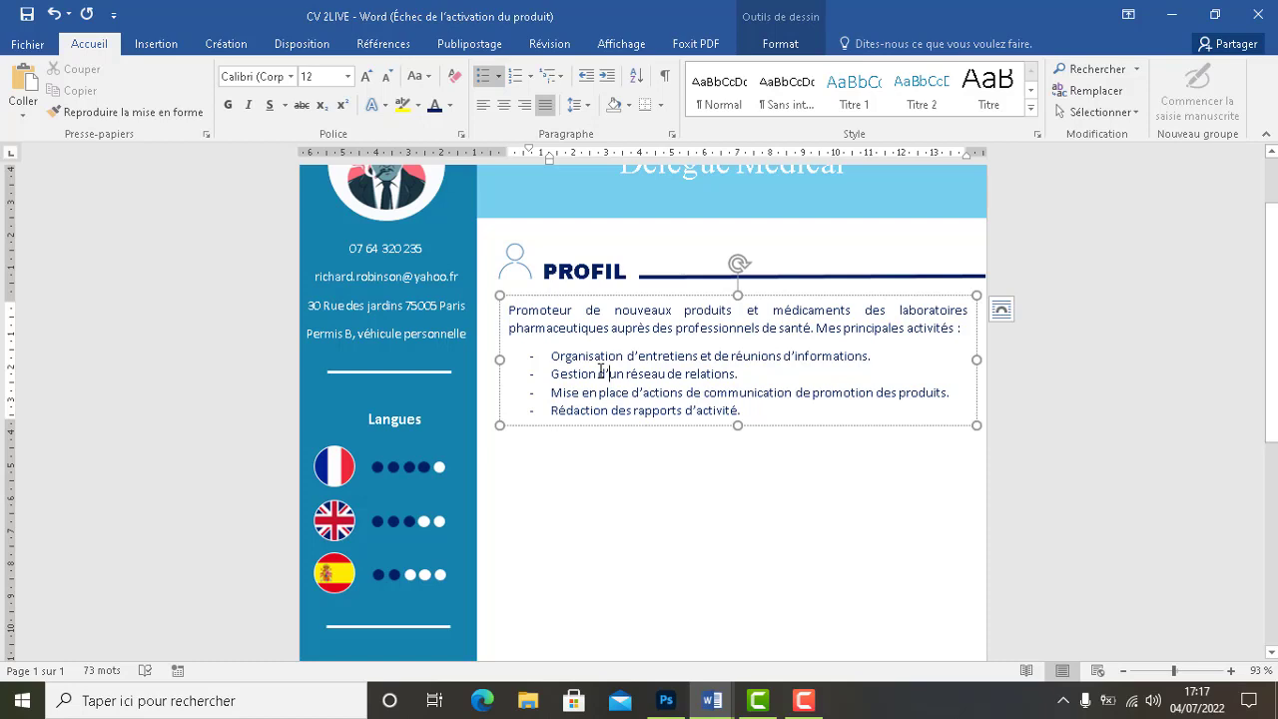
{"action": "left_click", "coordinate": [652, 482]}
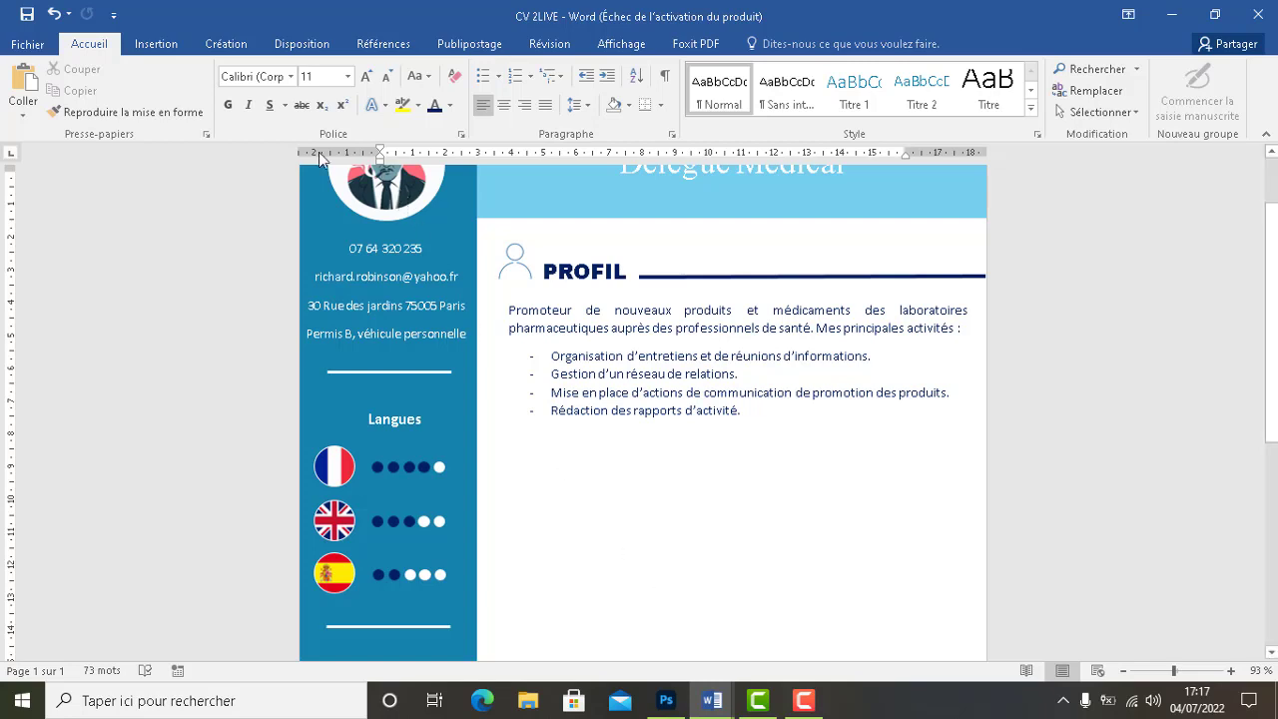
{"action": "left_click", "coordinate": [157, 44]}
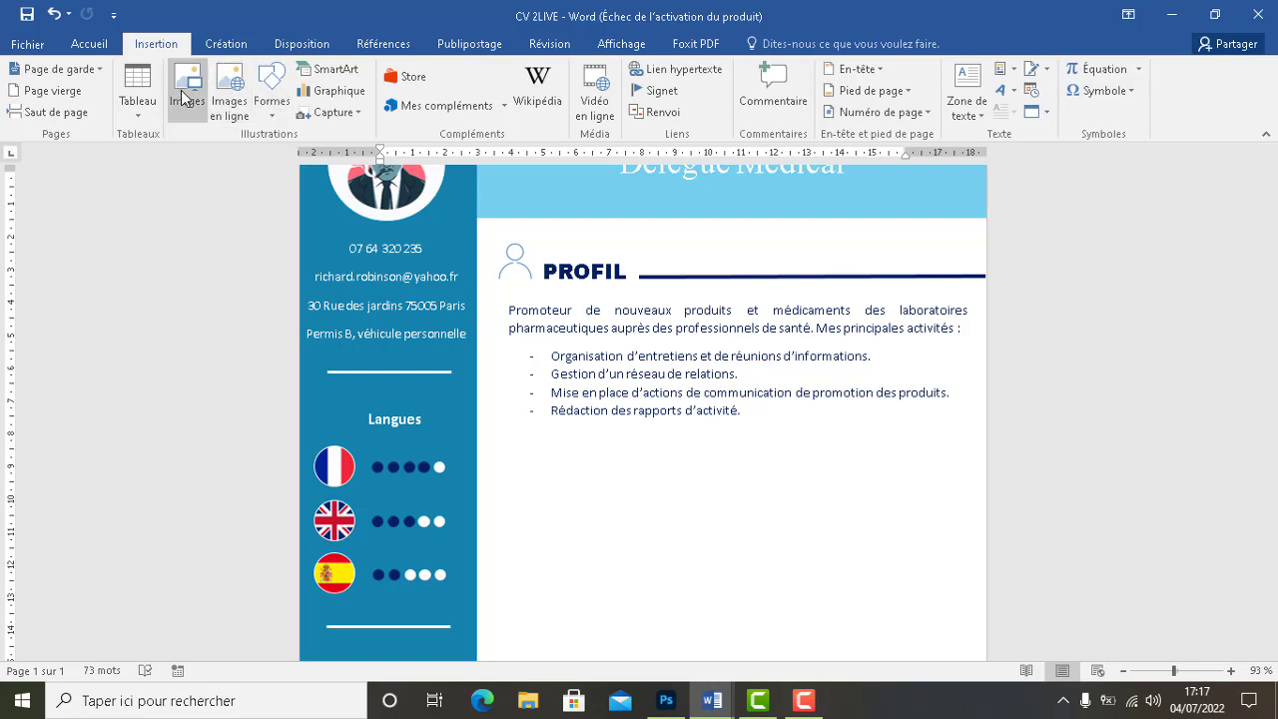
Insert the FORMARTION image and set its wrapping to in front of text
{"action": "left_click", "coordinate": [183, 95]}
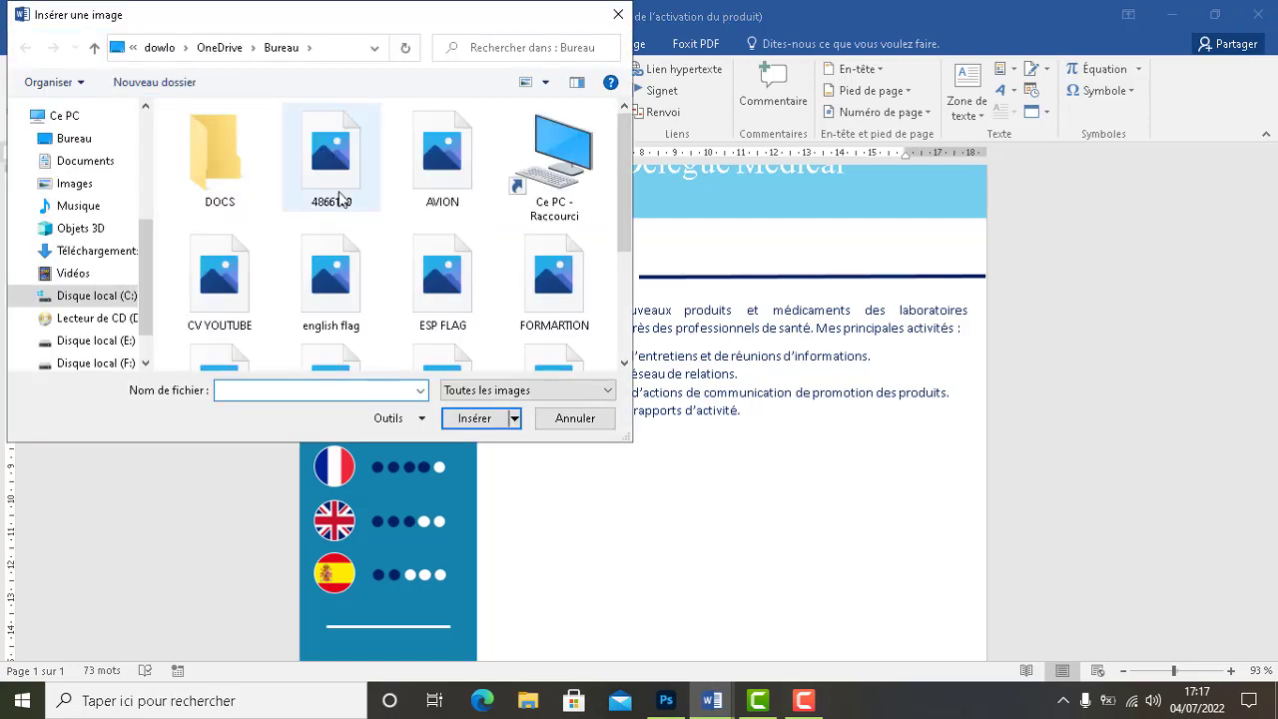
{"action": "left_click", "coordinate": [577, 271]}
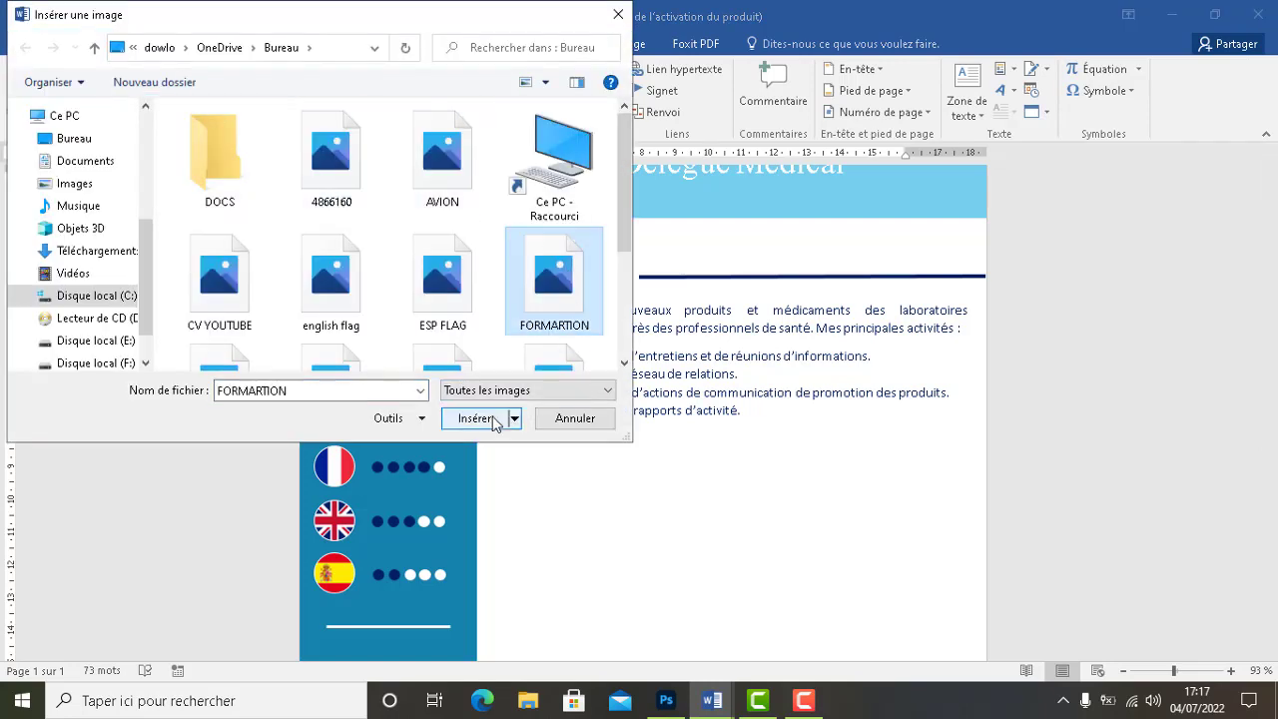
{"action": "left_click", "coordinate": [492, 421]}
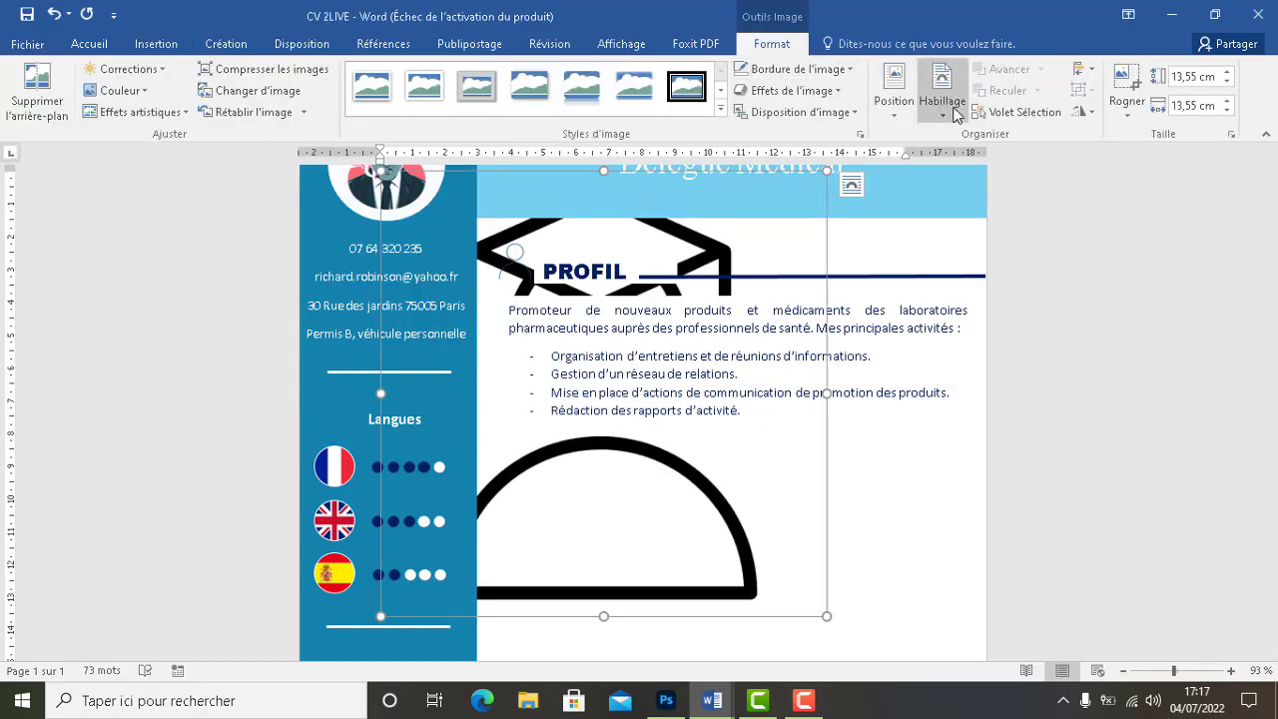
{"action": "left_click", "coordinate": [948, 105]}
{"action": "left_click", "coordinate": [988, 272]}
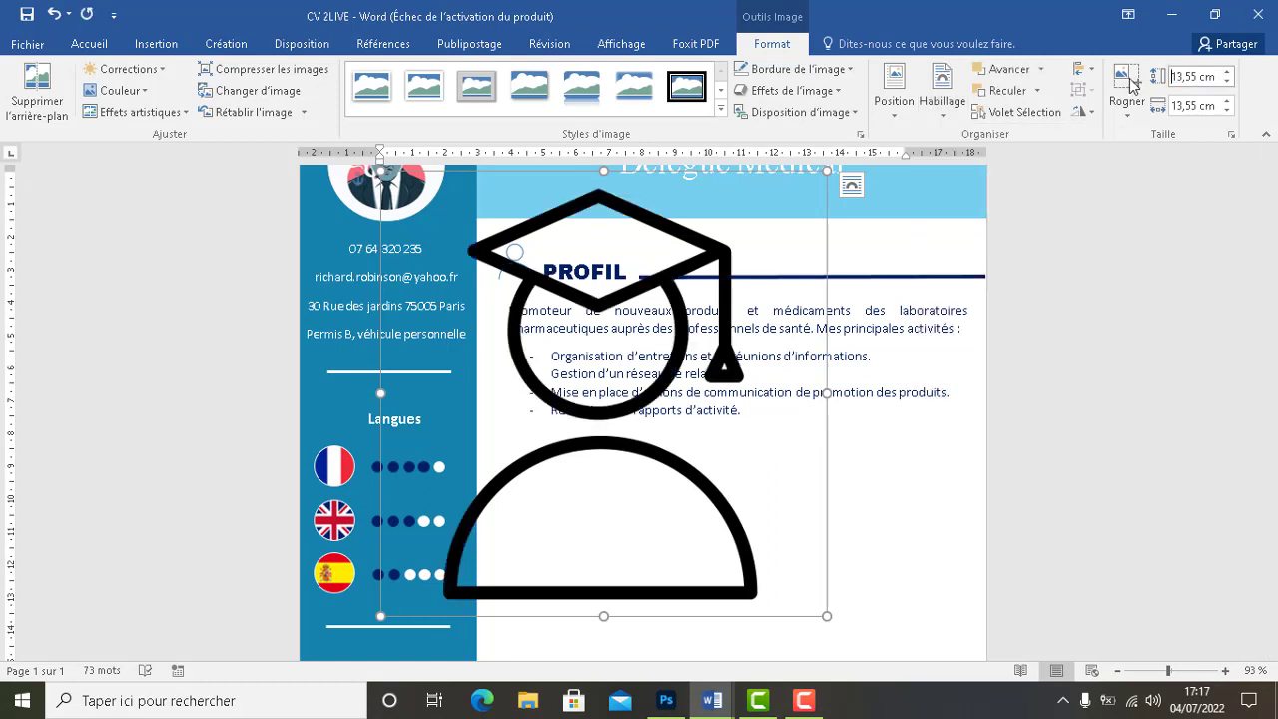
Resize the graduate-cap icon to 1,3 cm by 1,3 cm
{"action": "left_click_drag", "start_coordinate": [1174, 79], "coordinate": [1201, 88]}
{"action": "type", "text": "1,3"}
{"action": "double_click", "coordinate": [1195, 106]}
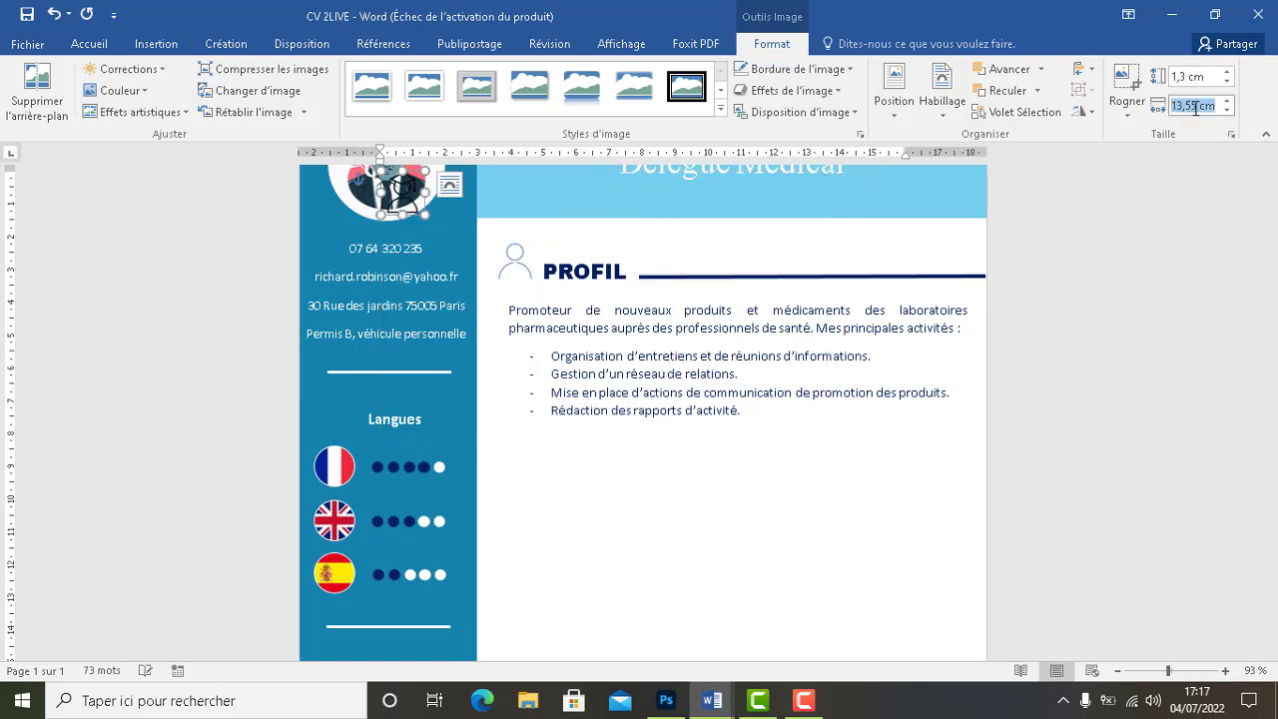
{"action": "left_click_drag", "start_coordinate": [1194, 108], "coordinate": [1172, 107]}
{"action": "key", "text": "BackSpace"}
{"action": "key", "text": "Return"}
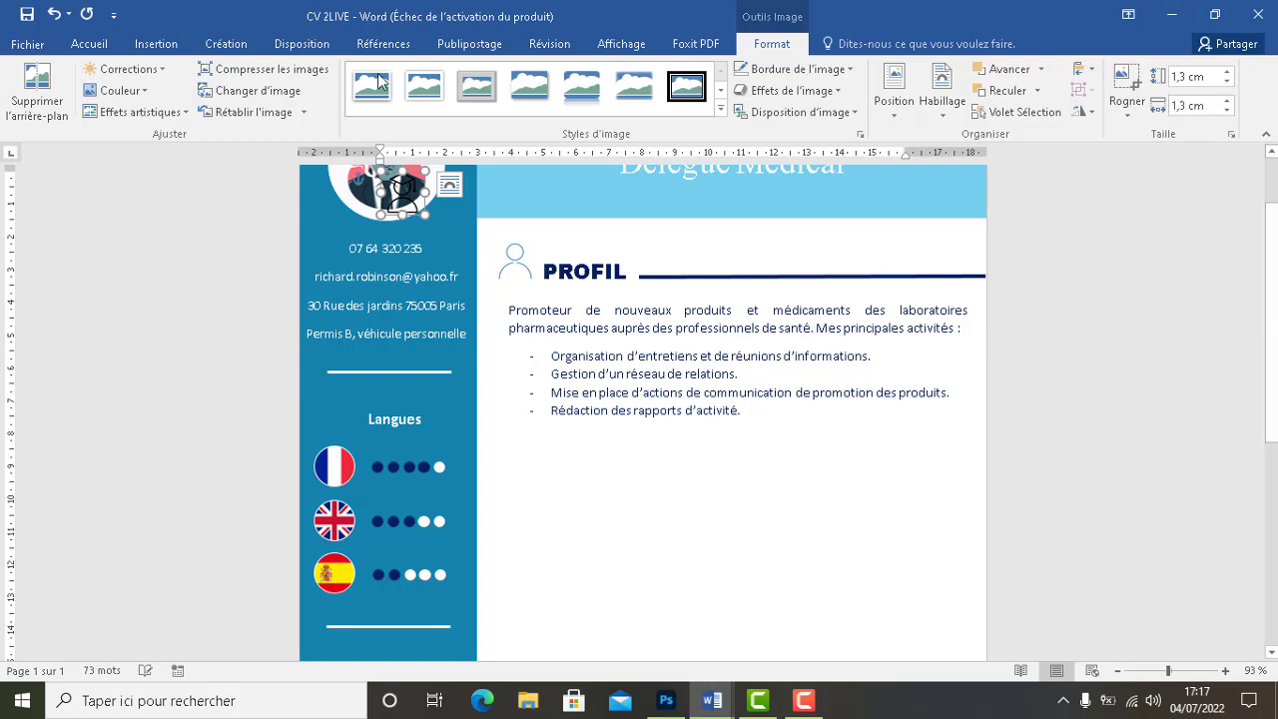
Position the icon just below the PROFIL bullet list
{"action": "left_click_drag", "start_coordinate": [406, 203], "coordinate": [517, 267]}
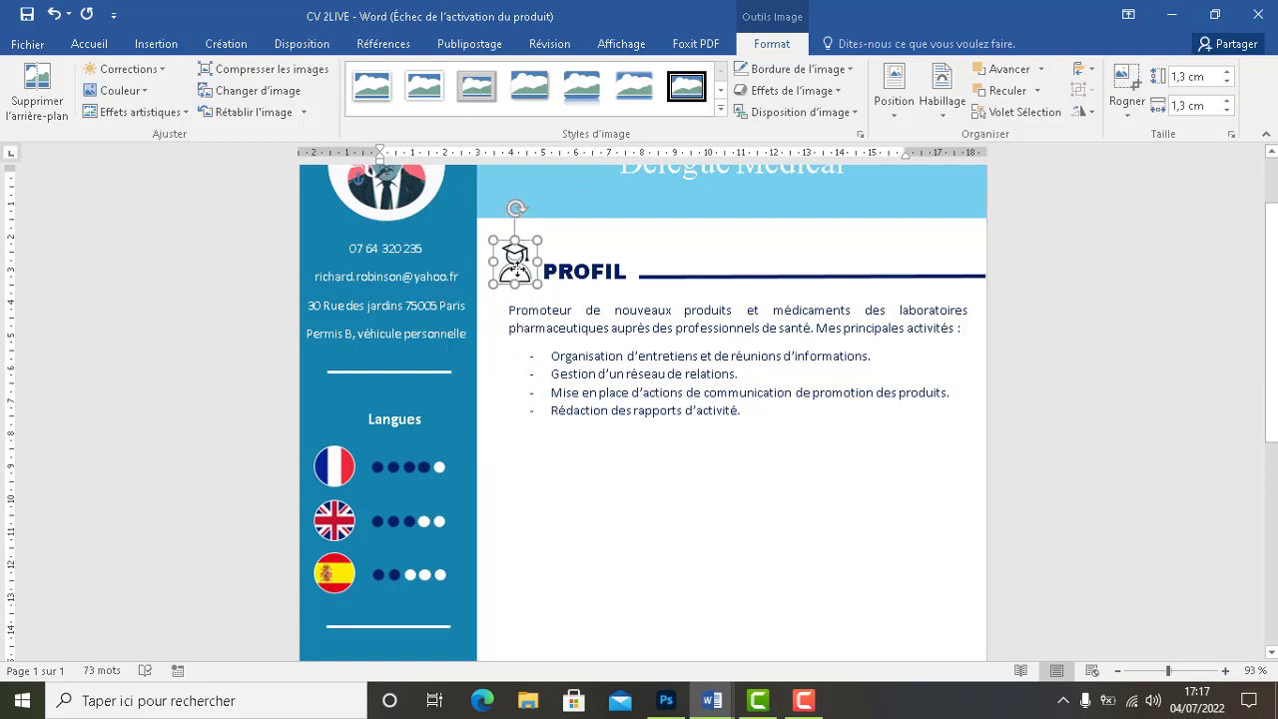
{"action": "key", "text": "Down"}
{"action": "key", "text": "Down"}
{"action": "key", "text": "Down"}
{"action": "key", "text": "Down"}
{"action": "key", "text": "Down"}
{"action": "key", "text": "Down"}
{"action": "key", "text": "Down"}
{"action": "key", "text": "Down"}
{"action": "key", "text": "Down"}
{"action": "key", "text": "Down"}
{"action": "key", "text": "Down"}
{"action": "key", "text": "Down"}
{"action": "key", "text": "Down"}
{"action": "key", "text": "Down"}
{"action": "key", "text": "Down"}
{"action": "key", "text": "Down"}
{"action": "key", "text": "Down"}
{"action": "key", "text": "Down"}
{"action": "key", "text": "Down"}
{"action": "key", "text": "Down"}
{"action": "key", "text": "Down"}
{"action": "key", "text": "Down"}
{"action": "key", "text": "Down"}
{"action": "key", "text": "Down"}
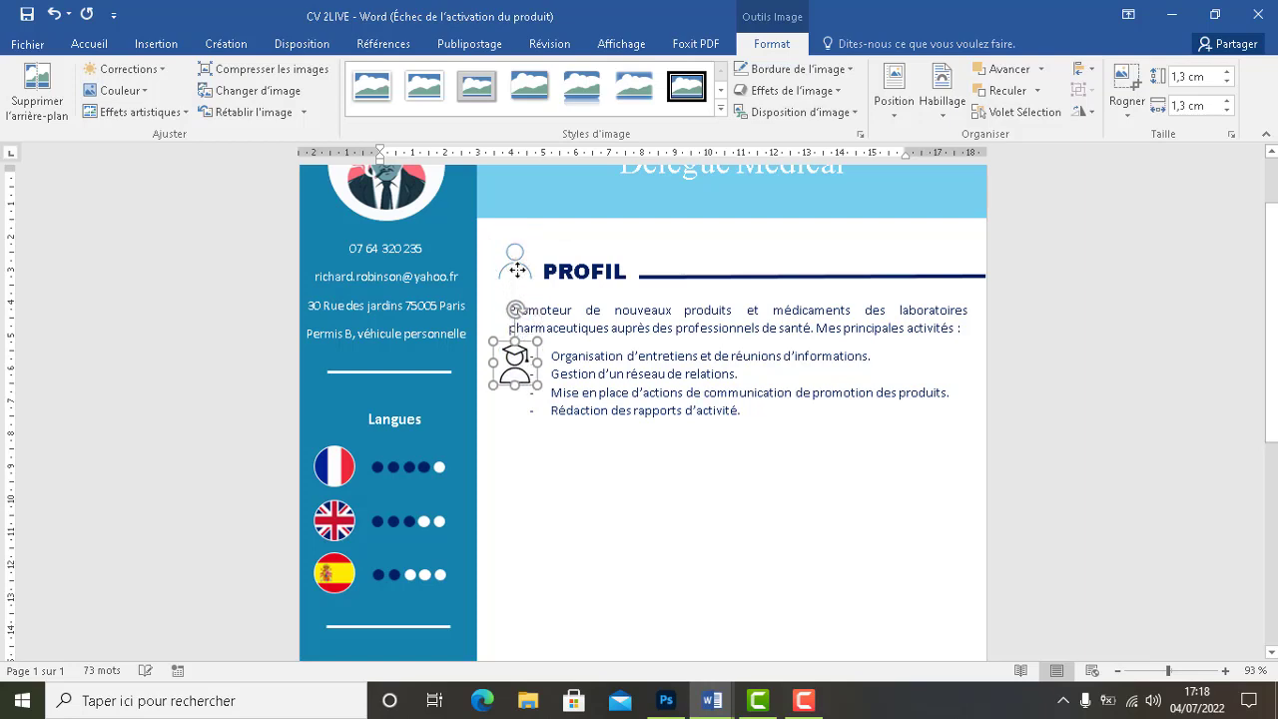
{"action": "key", "text": "Down"}
{"action": "key", "text": "Down"}
{"action": "key", "text": "Down"}
{"action": "key", "text": "Down"}
{"action": "key", "text": "Down"}
{"action": "key", "text": "Down"}
{"action": "key", "text": "Down"}
{"action": "key", "text": "Down"}
{"action": "key", "text": "Down"}
{"action": "key", "text": "Down"}
{"action": "key", "text": "Down"}
{"action": "key", "text": "Down"}
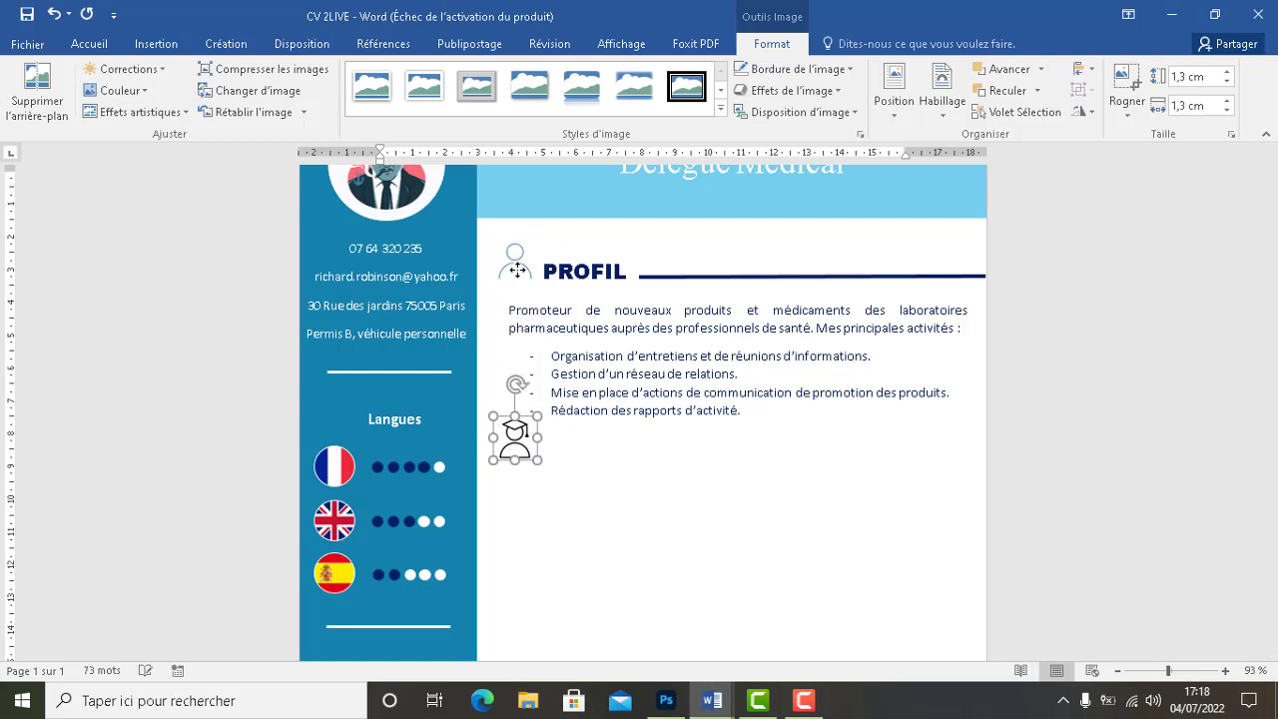
{"action": "key", "text": "Down"}
{"action": "key", "text": "Down"}
{"action": "key", "text": "Down"}
{"action": "key", "text": "Down"}
{"action": "key", "text": "Down"}
{"action": "key", "text": "Down"}
{"action": "key", "text": "Down"}
{"action": "key", "text": "Down"}
{"action": "key", "text": "Up"}
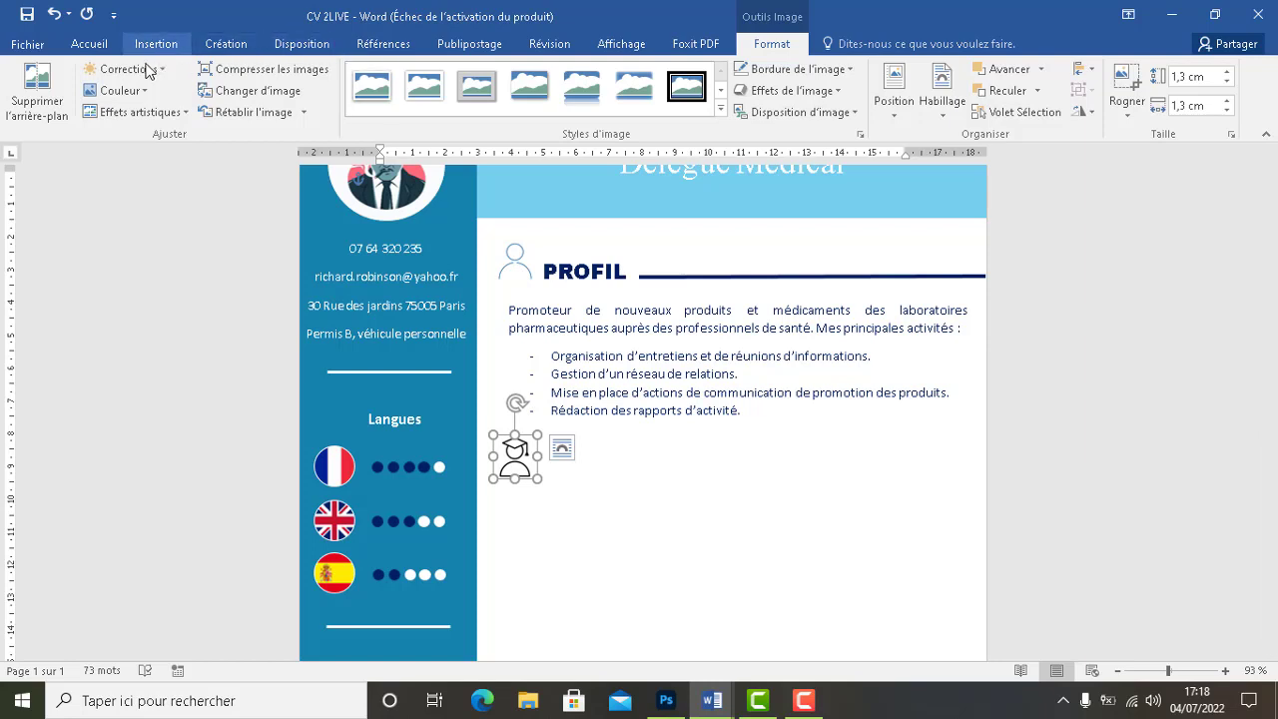
Recolour the graduate-cap icon light accent blue
{"action": "left_click", "coordinate": [122, 91]}
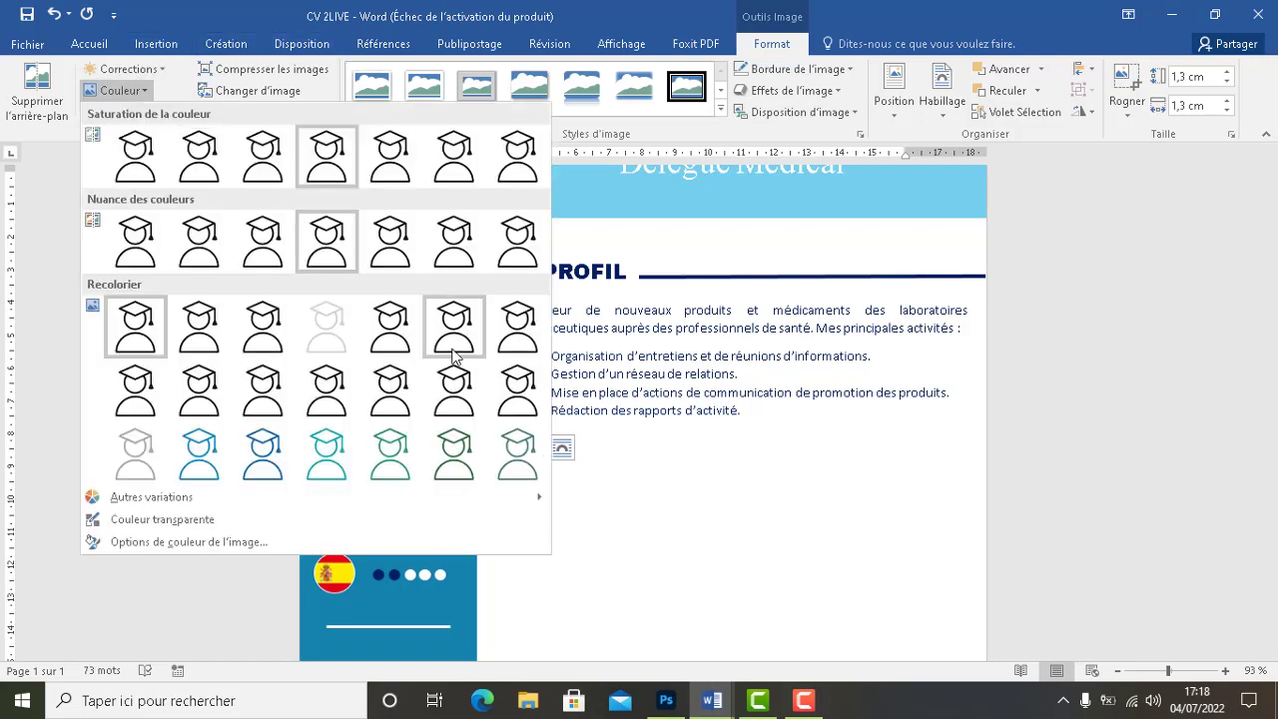
{"action": "left_click", "coordinate": [259, 451]}
{"action": "left_click", "coordinate": [676, 473]}
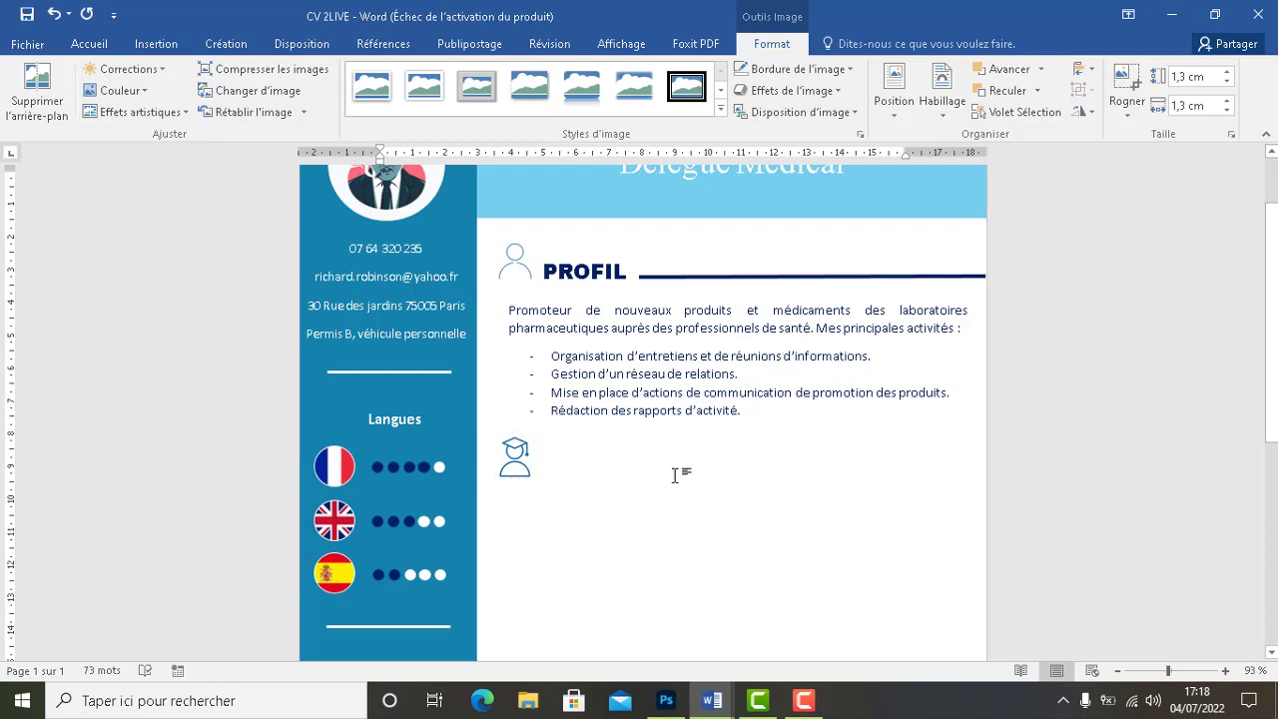
Duplicate the PROFIL heading box and place the copy beside the graduate-cap icon
{"action": "left_click", "coordinate": [614, 264]}
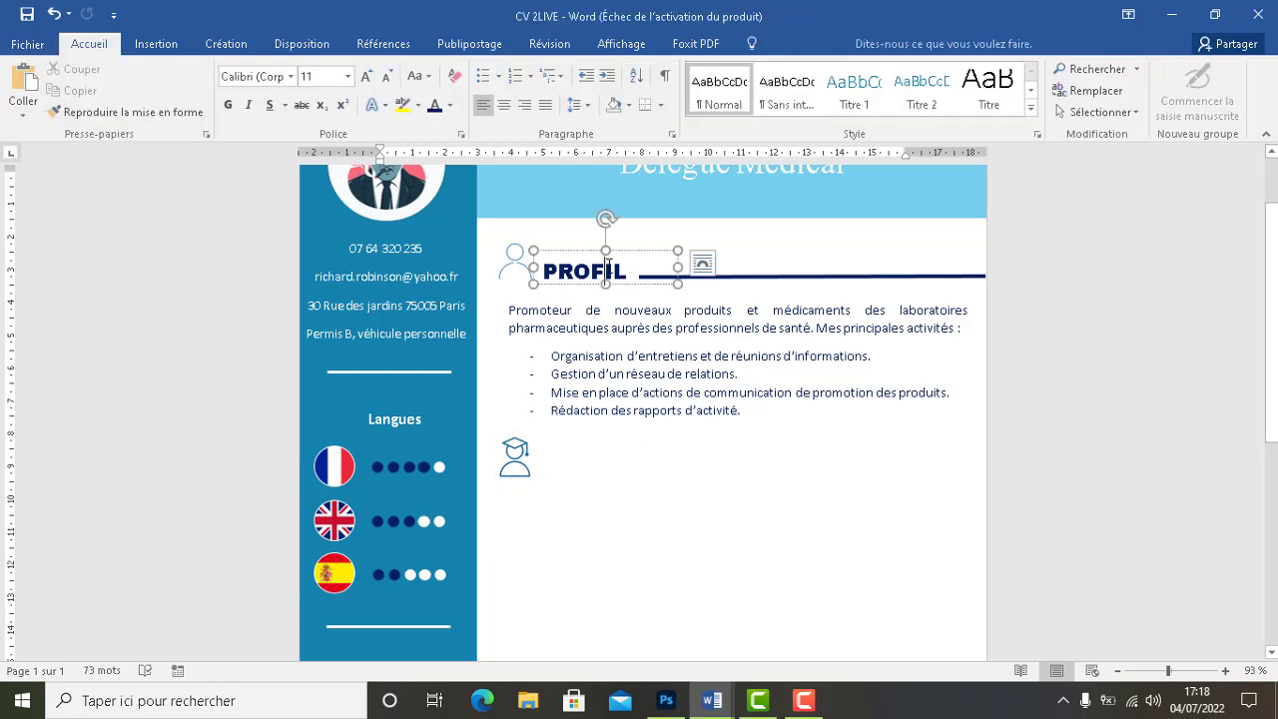
{"action": "left_click", "coordinate": [626, 252]}
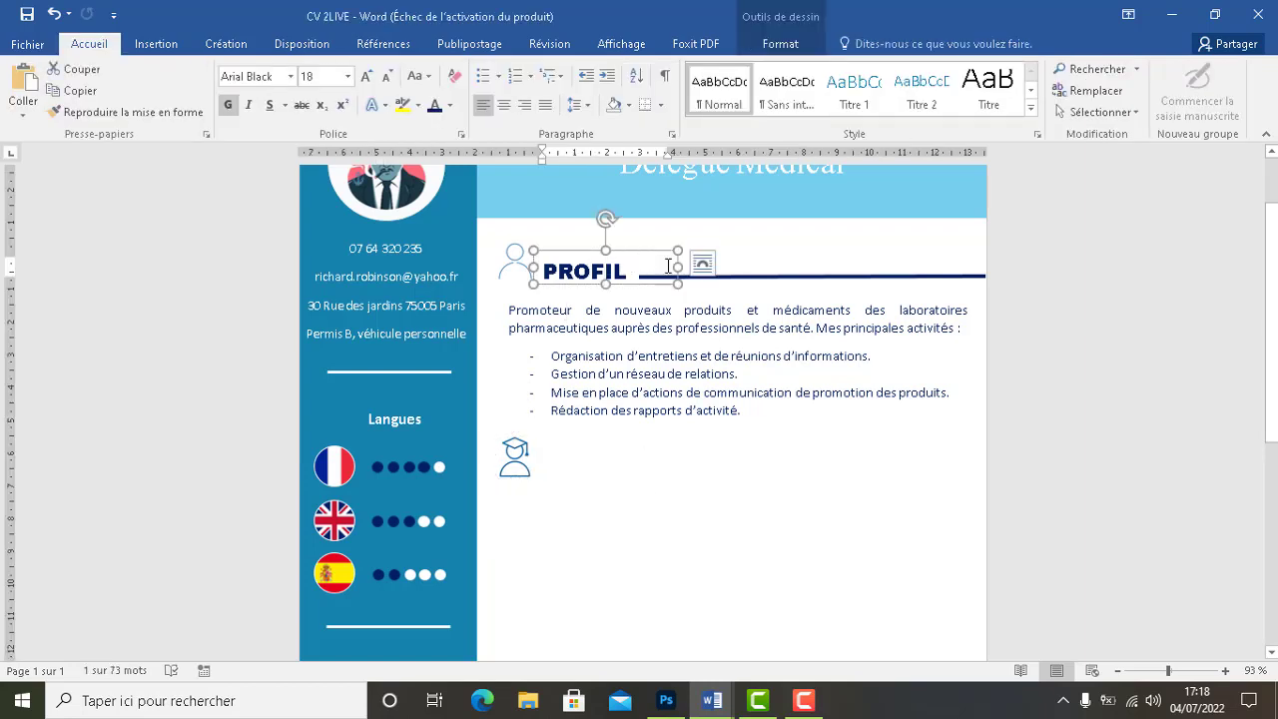
{"action": "left_click", "coordinate": [743, 273]}
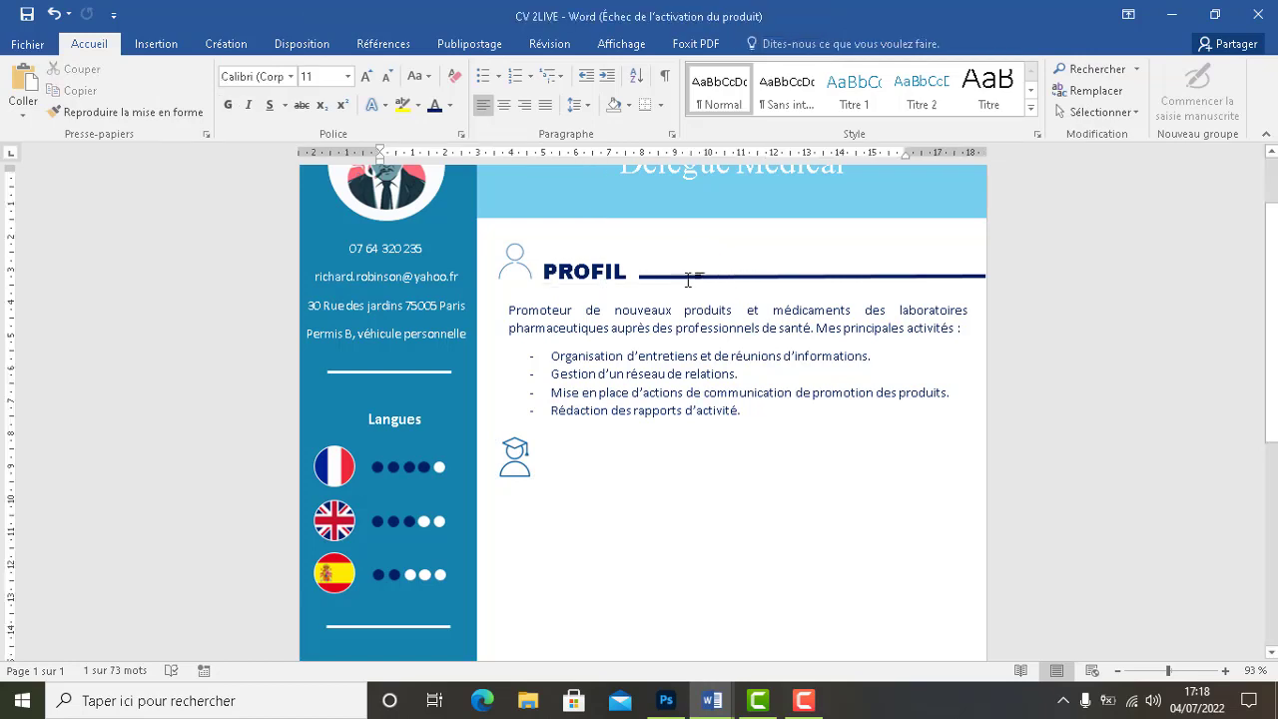
{"action": "left_click", "coordinate": [611, 256]}
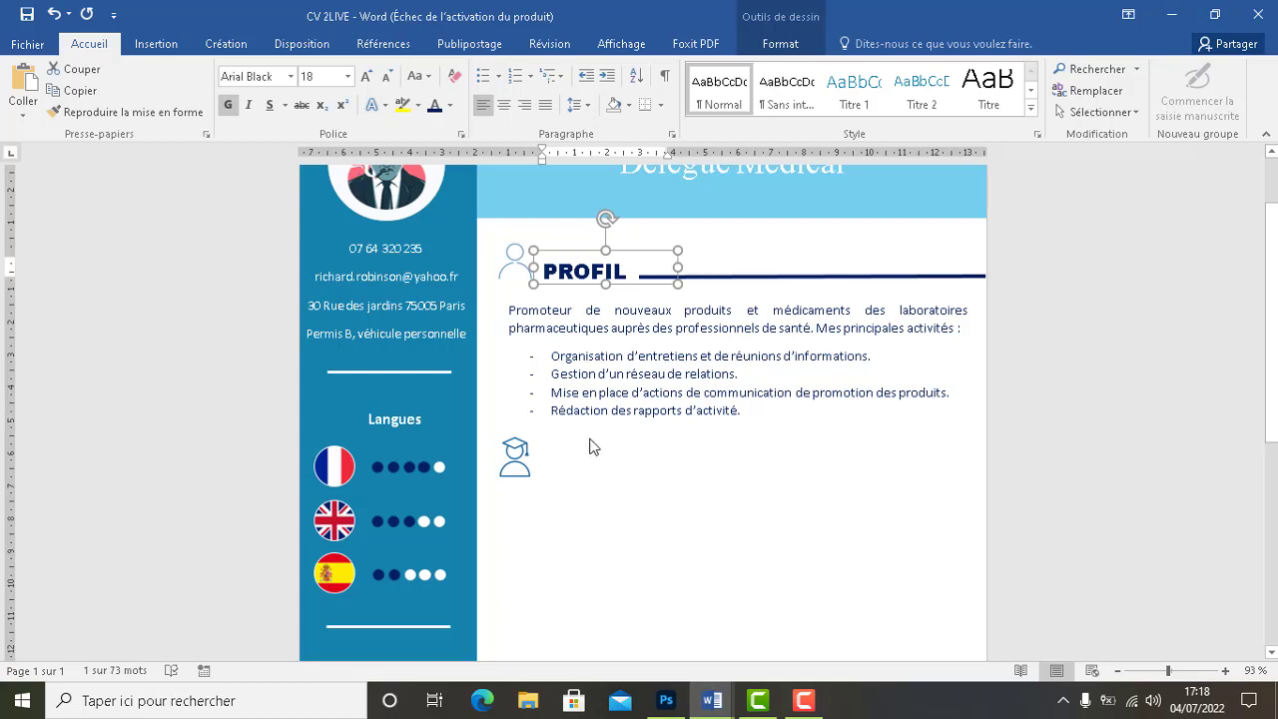
{"action": "key", "text": "ctrl+v"}
{"action": "left_click_drag", "start_coordinate": [499, 178], "coordinate": [659, 361]}
{"action": "left_click_drag", "start_coordinate": [657, 280], "coordinate": [650, 270]}
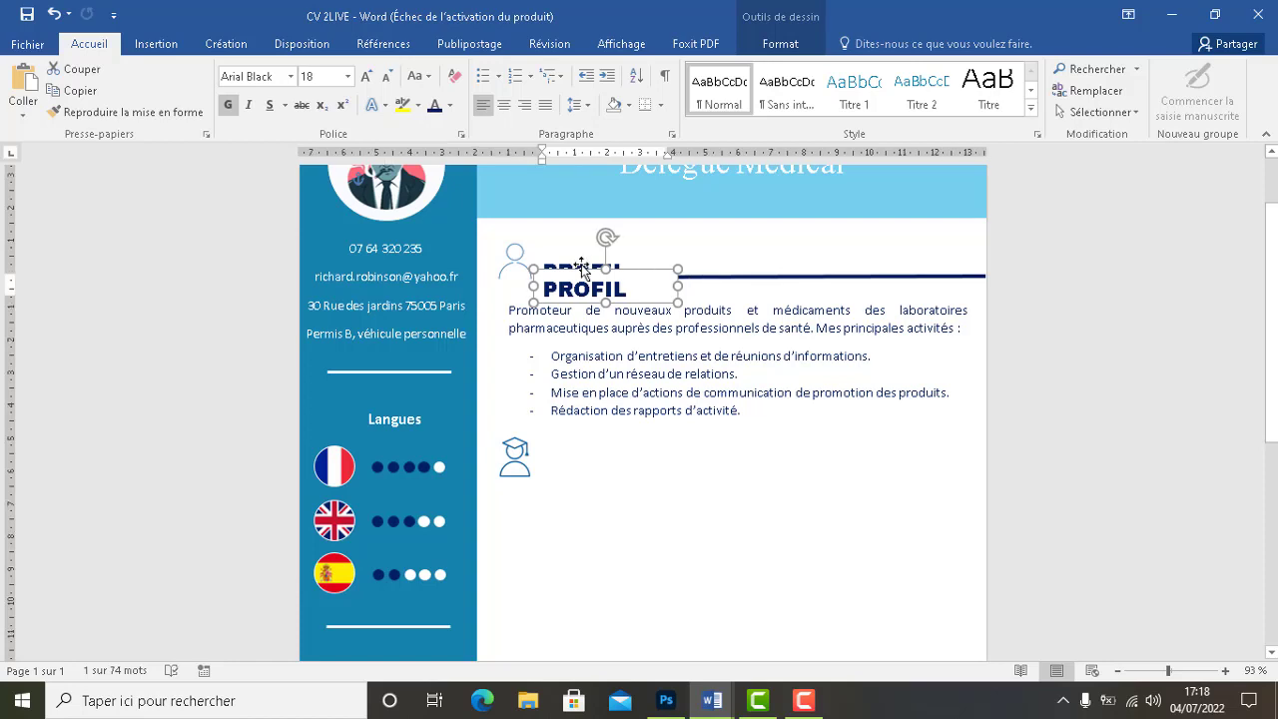
{"action": "key", "text": "Down"}
{"action": "key", "text": "Down"}
{"action": "key", "text": "Down"}
{"action": "key", "text": "Down"}
{"action": "key", "text": "Down"}
{"action": "key", "text": "Down"}
{"action": "key", "text": "Down"}
{"action": "key", "text": "Down"}
{"action": "key", "text": "Down"}
{"action": "key", "text": "Down"}
{"action": "key", "text": "Down"}
{"action": "key", "text": "Down"}
{"action": "key", "text": "Down"}
{"action": "key", "text": "Down"}
{"action": "key", "text": "Down"}
{"action": "key", "text": "Down"}
{"action": "key", "text": "Down"}
{"action": "key", "text": "Down"}
{"action": "key", "text": "Down"}
{"action": "key", "text": "Down"}
{"action": "key", "text": "Down"}
{"action": "key", "text": "Down"}
{"action": "key", "text": "Down"}
{"action": "key", "text": "Down"}
{"action": "key", "text": "Down"}
{"action": "key", "text": "Down"}
{"action": "key", "text": "Down"}
{"action": "key", "text": "Down"}
{"action": "key", "text": "Down"}
{"action": "key", "text": "Down"}
{"action": "key", "text": "Down"}
{"action": "key", "text": "Down"}
{"action": "key", "text": "Down"}
{"action": "key", "text": "Down"}
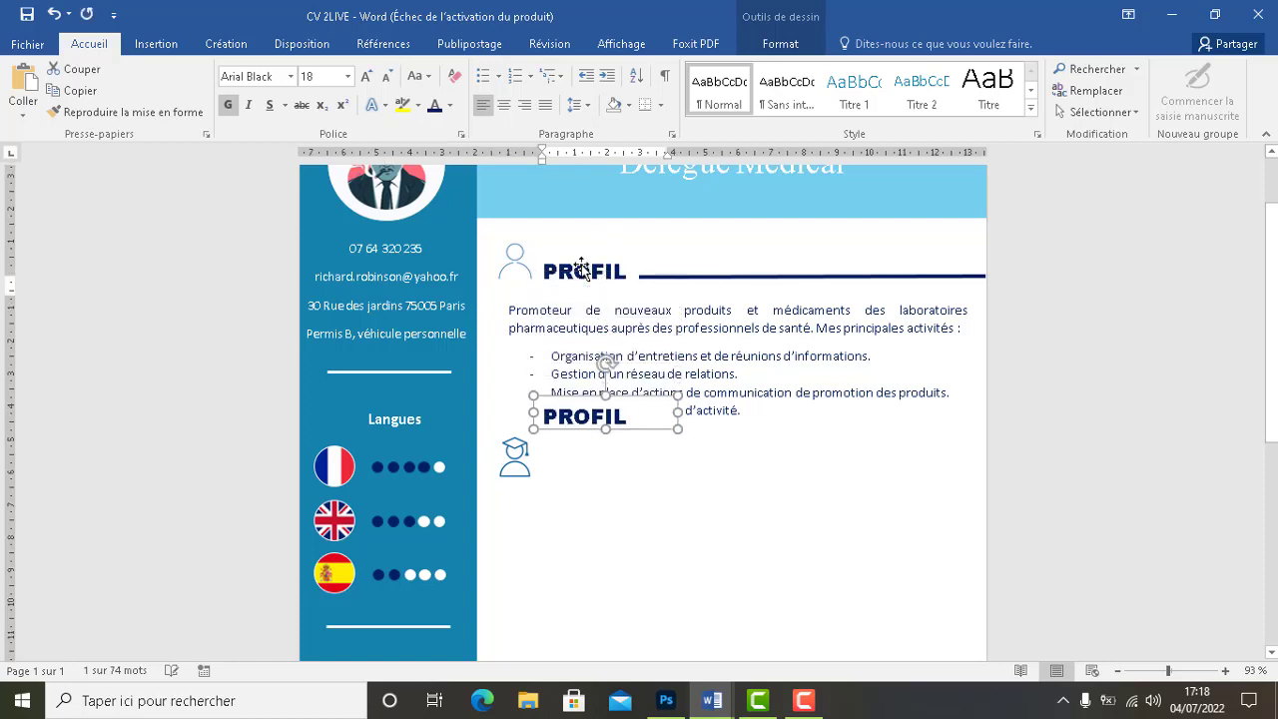
{"action": "key", "text": "Down"}
{"action": "key", "text": "Down"}
{"action": "key", "text": "Down"}
{"action": "key", "text": "Down"}
{"action": "key", "text": "Down"}
{"action": "key", "text": "Down"}
{"action": "key", "text": "Down"}
{"action": "key", "text": "Down"}
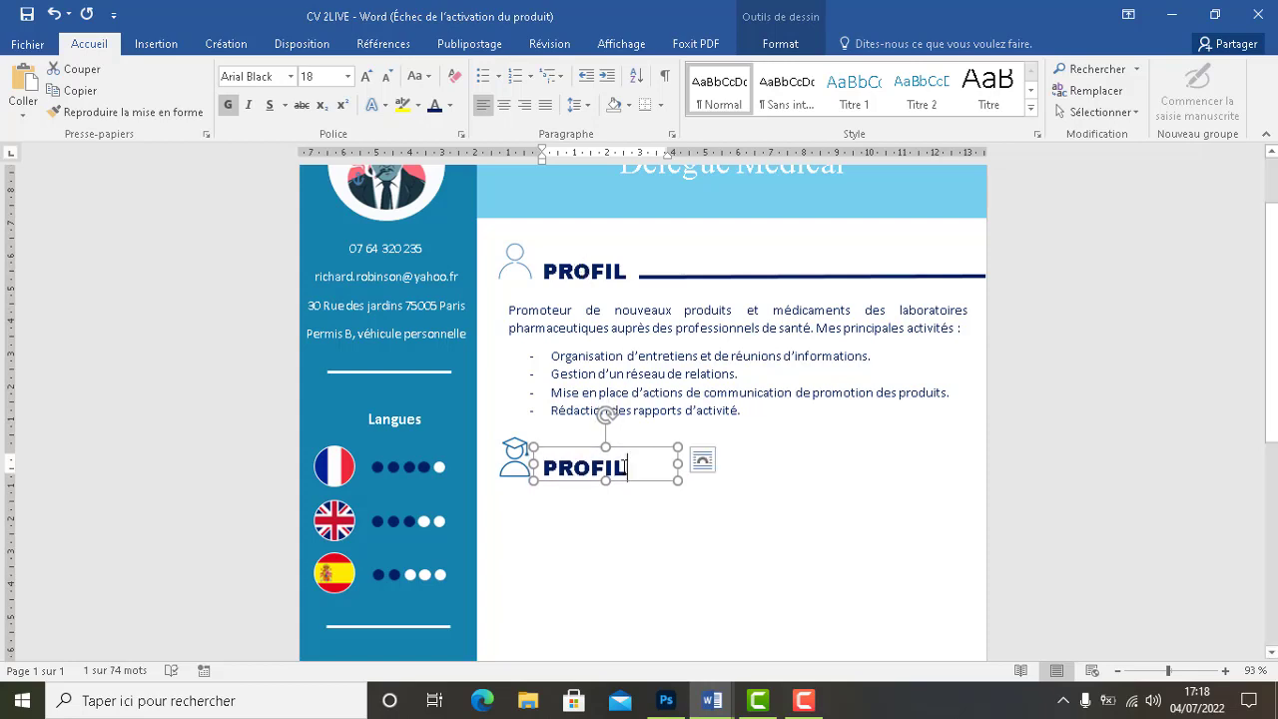
Retype the copied heading as FORMATIONS, widening the box to fit
{"action": "left_click", "coordinate": [627, 467]}
{"action": "key", "text": "BackSpace"}
{"action": "key", "text": "BackSpace"}
{"action": "key", "text": "BackSpace"}
{"action": "type", "text": "for"}
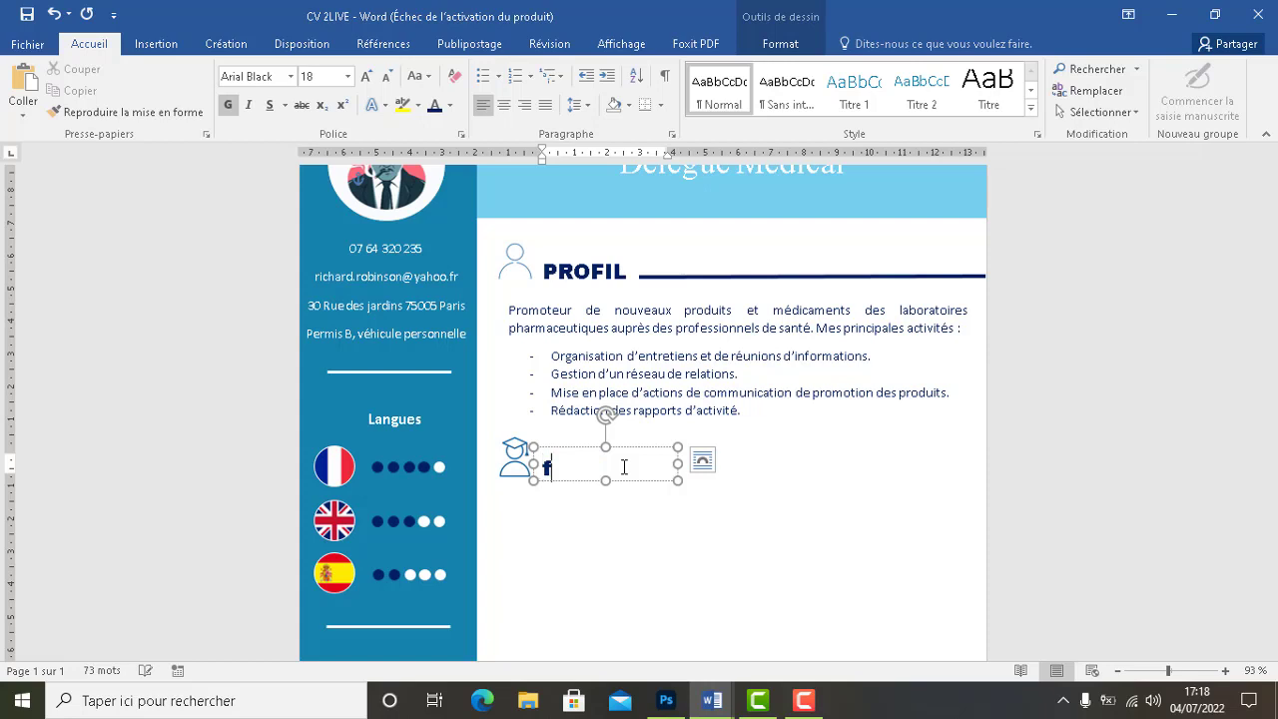
{"action": "key", "text": "BackSpace"}
{"action": "key", "text": "BackSpace"}
{"action": "key", "text": "BackSpace"}
{"action": "type", "text": "FORMATIO"}
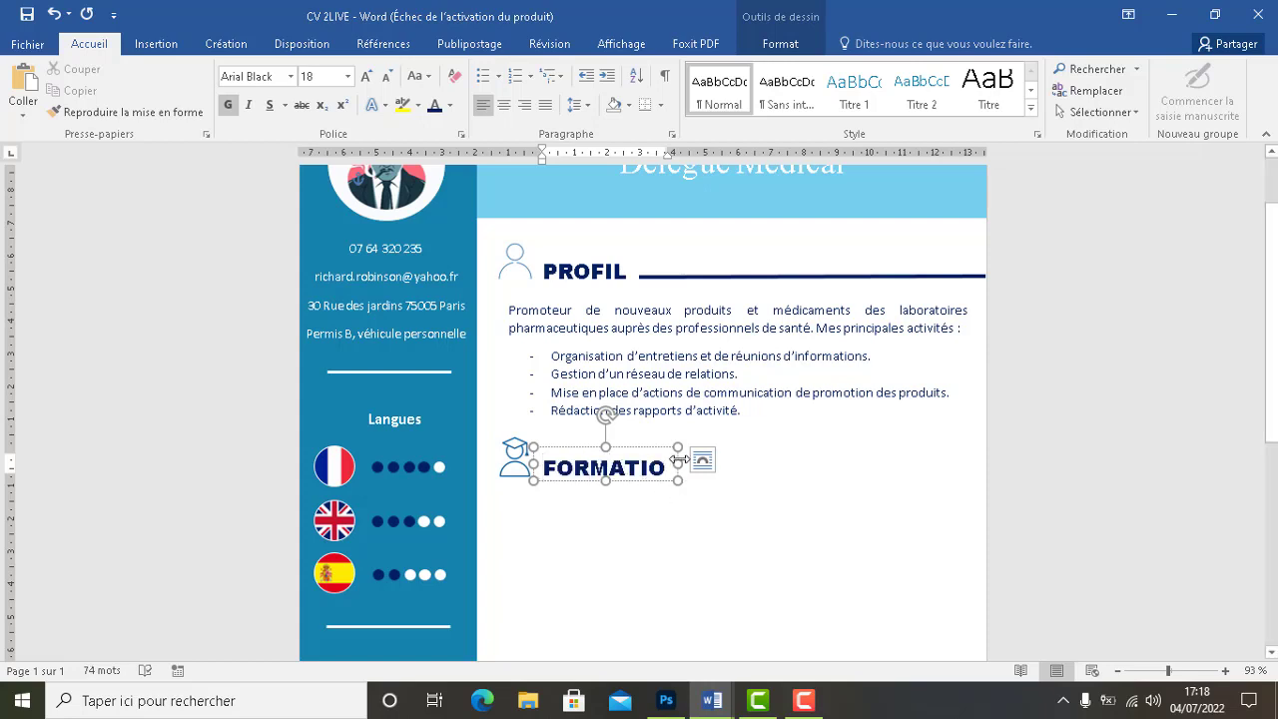
{"action": "left_click_drag", "start_coordinate": [678, 463], "coordinate": [696, 467]}
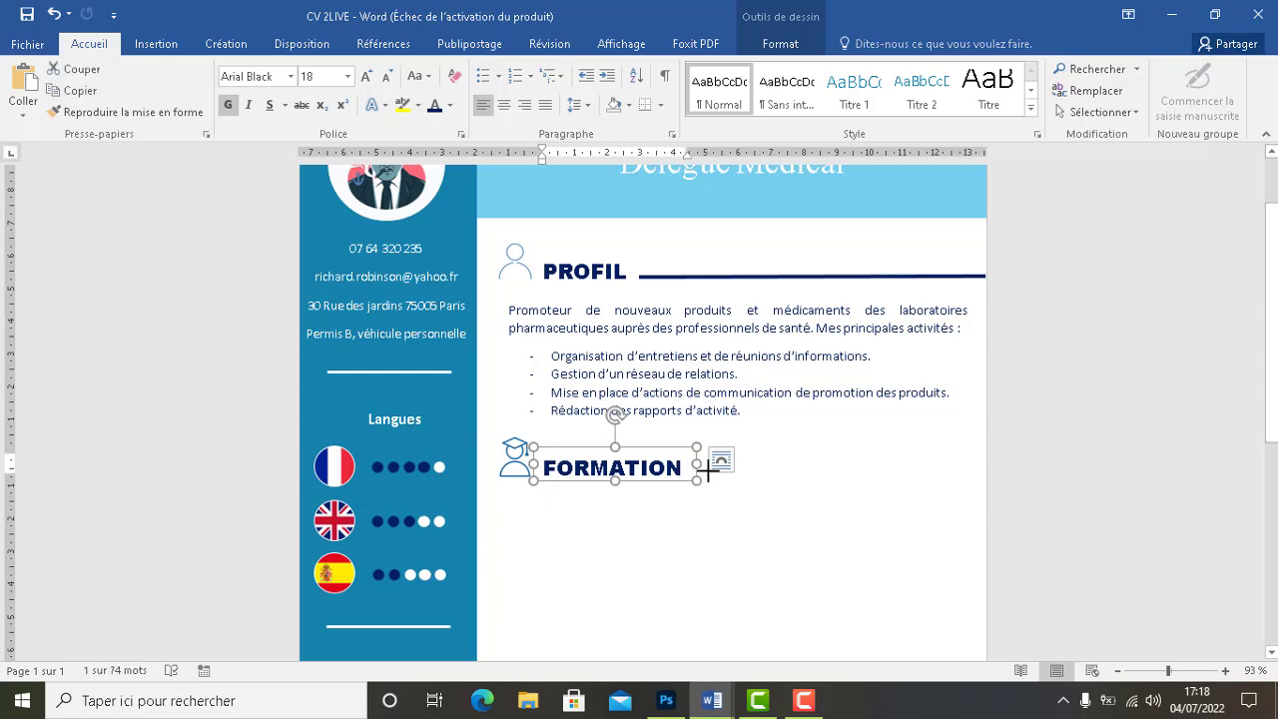
{"action": "type", "text": "S"}
{"action": "left_click", "coordinate": [681, 527]}
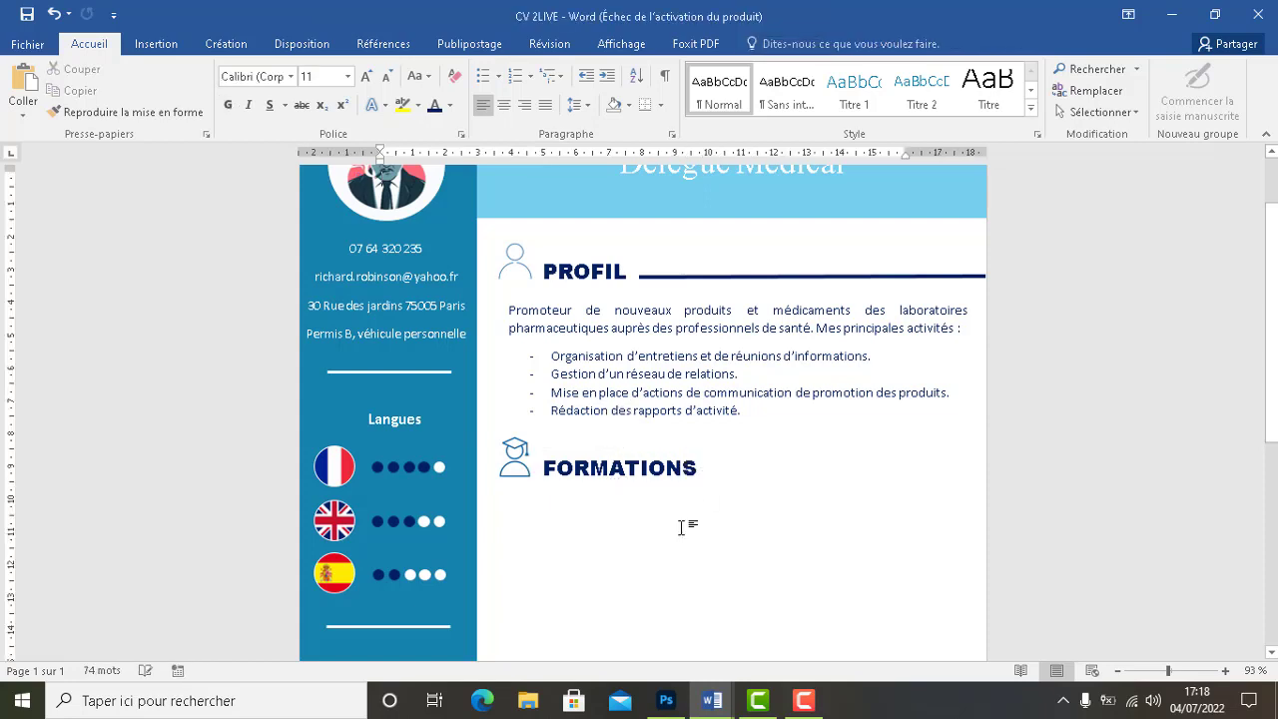
Copy the dark-navy rule beside PROFIL and fit the duplicate beside FORMATIONS
{"action": "left_click", "coordinate": [683, 277]}
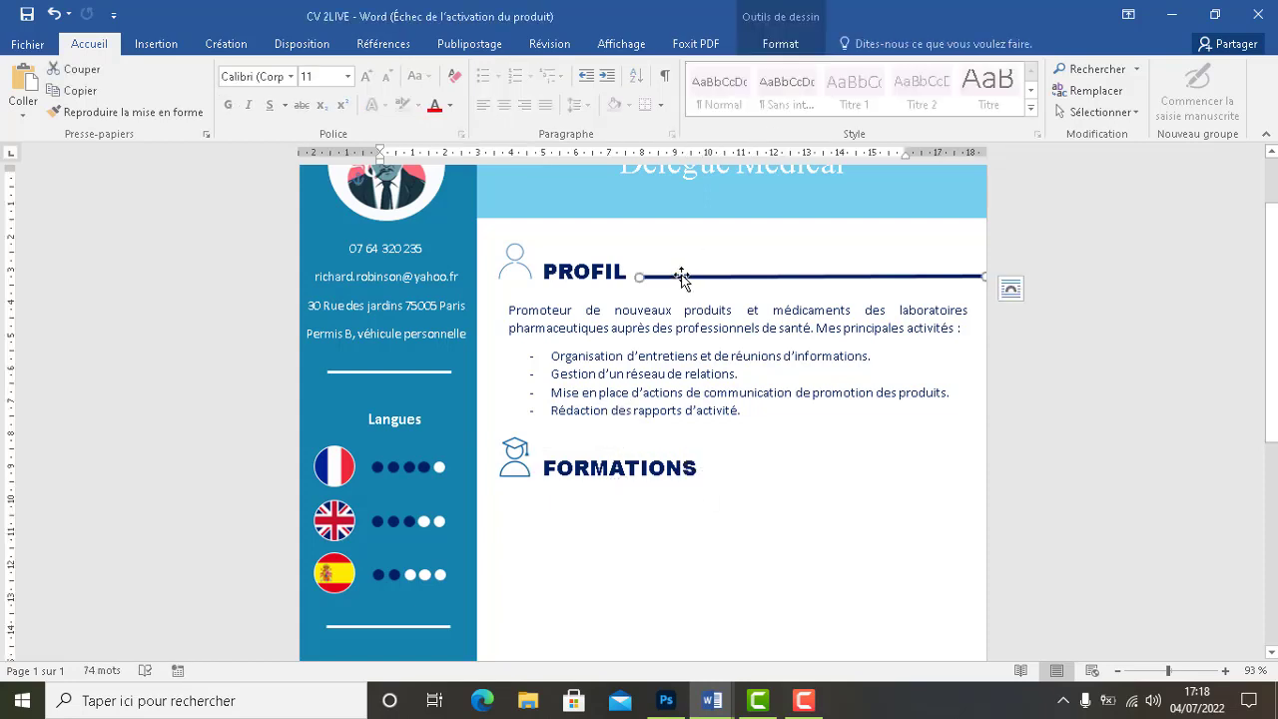
{"action": "key", "text": "ctrl+c"}
{"action": "key", "text": "ctrl+v"}
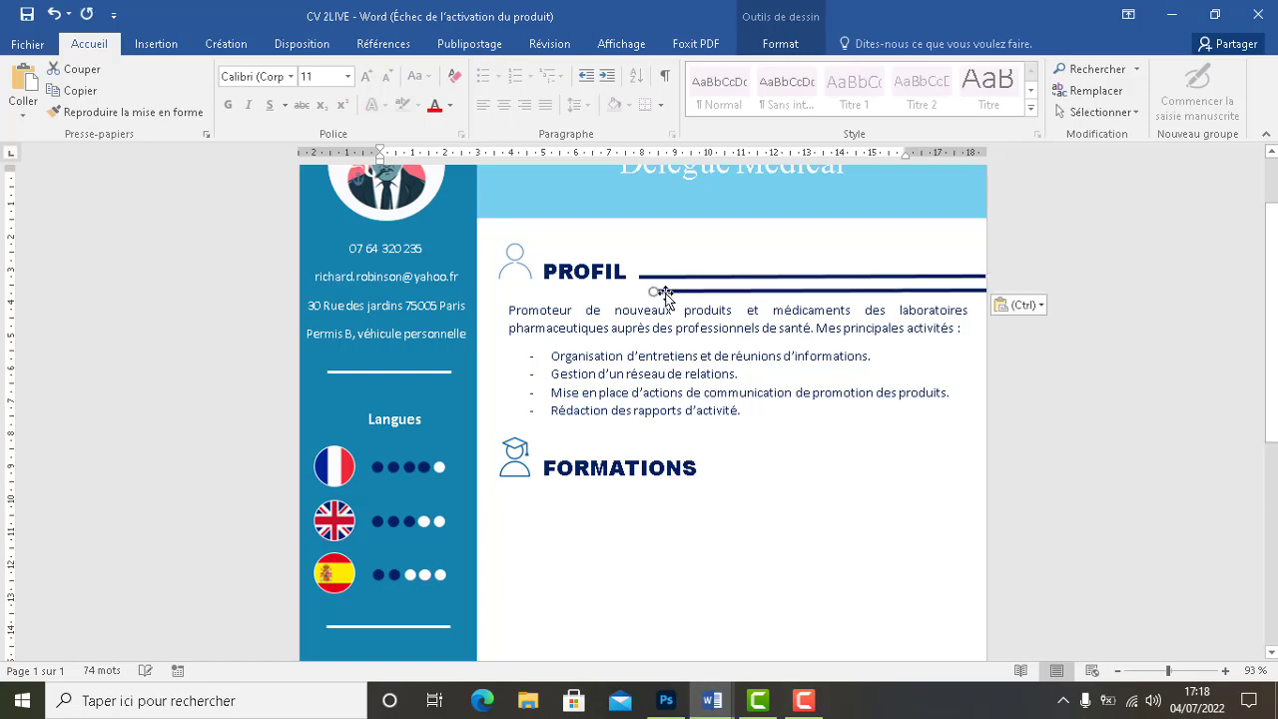
{"action": "mouse_move", "coordinate": [655, 292]}
{"action": "left_mouse_down"}
{"action": "mouse_move", "coordinate": [723, 290]}
{"action": "mouse_move", "coordinate": [744, 305]}
{"action": "mouse_move", "coordinate": [744, 473]}
{"action": "mouse_move", "coordinate": [708, 473]}
{"action": "left_mouse_up"}
{"action": "left_click", "coordinate": [715, 511]}
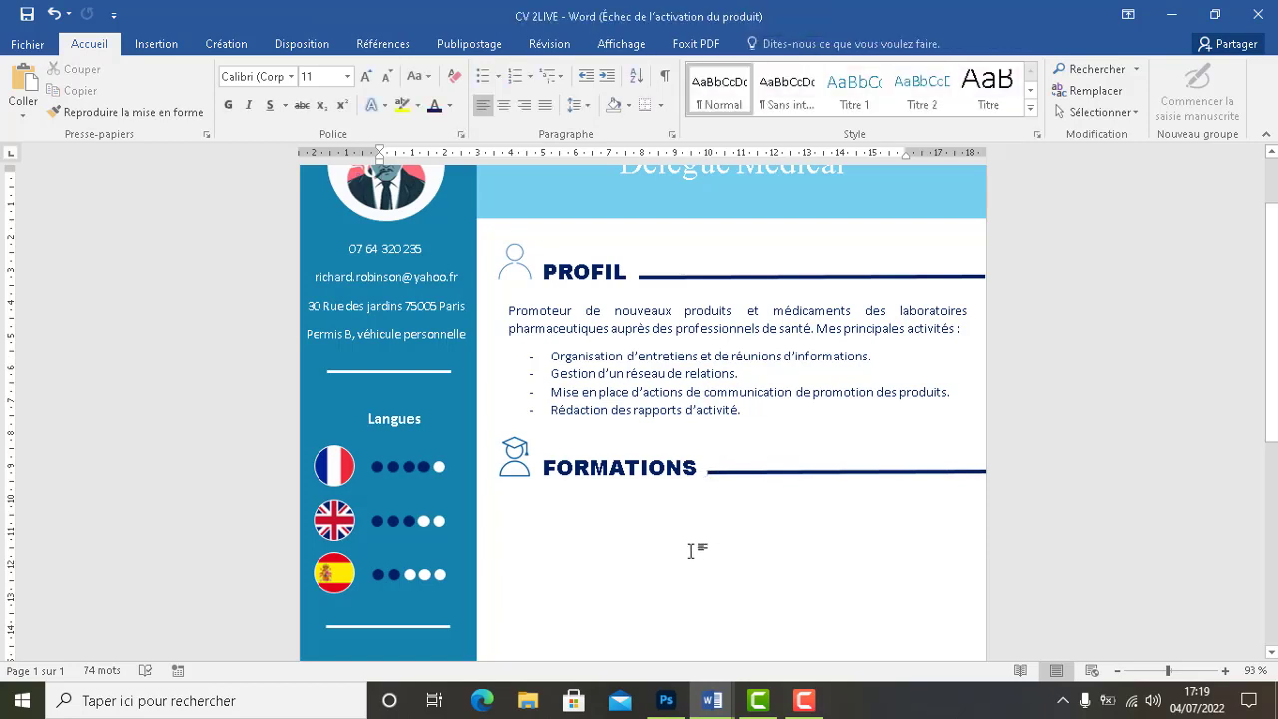
Check the FORMATIONS heading box, then select the profile text box
{"action": "left_click", "coordinate": [665, 472]}
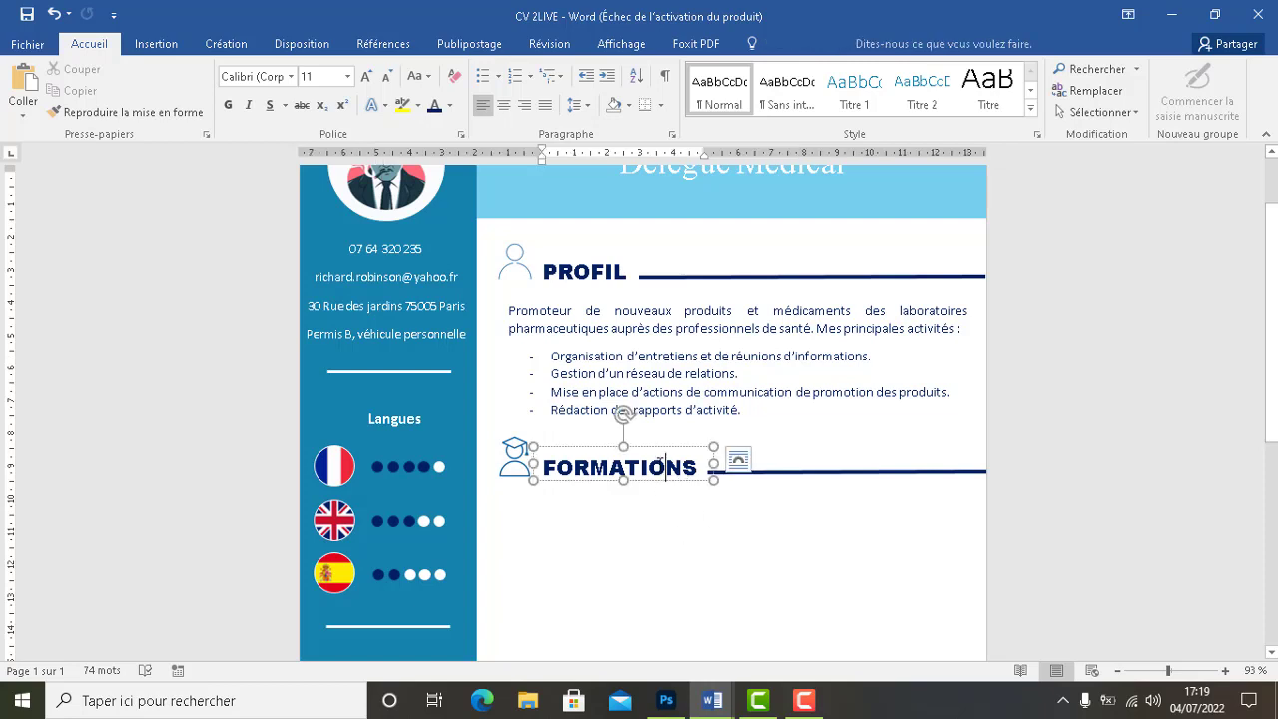
{"action": "left_click", "coordinate": [651, 449]}
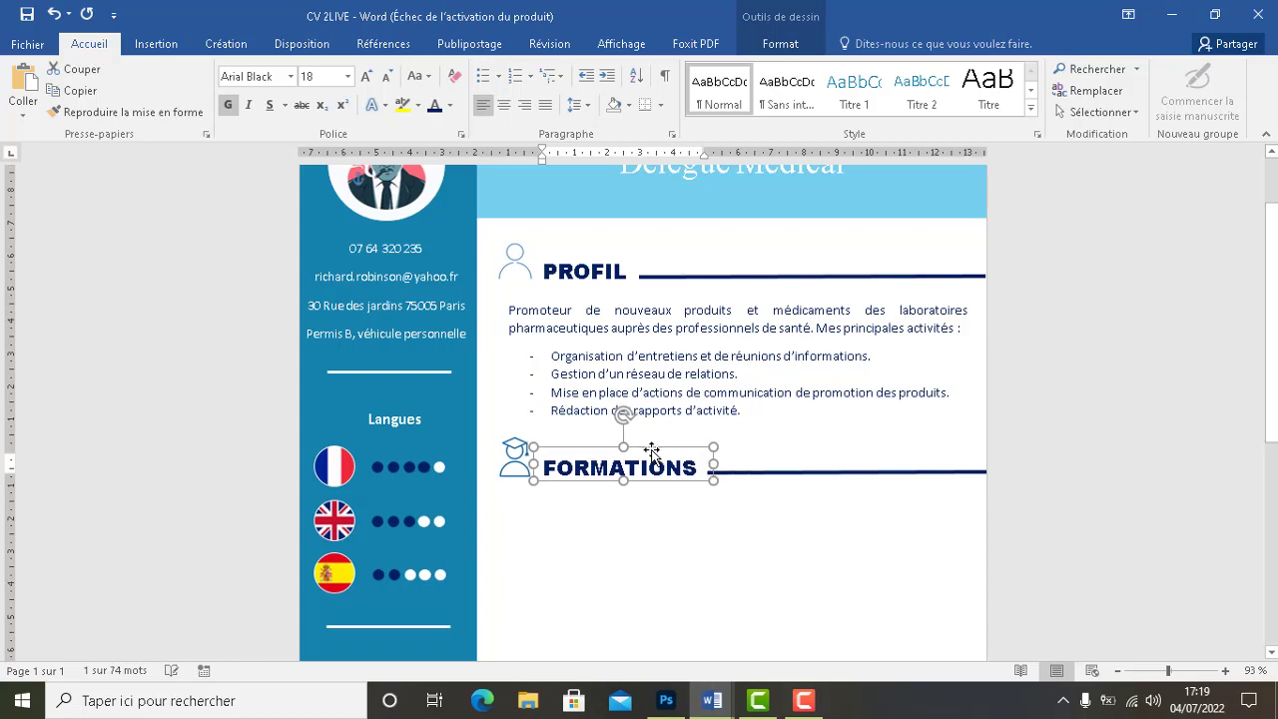
{"action": "left_click", "coordinate": [636, 534]}
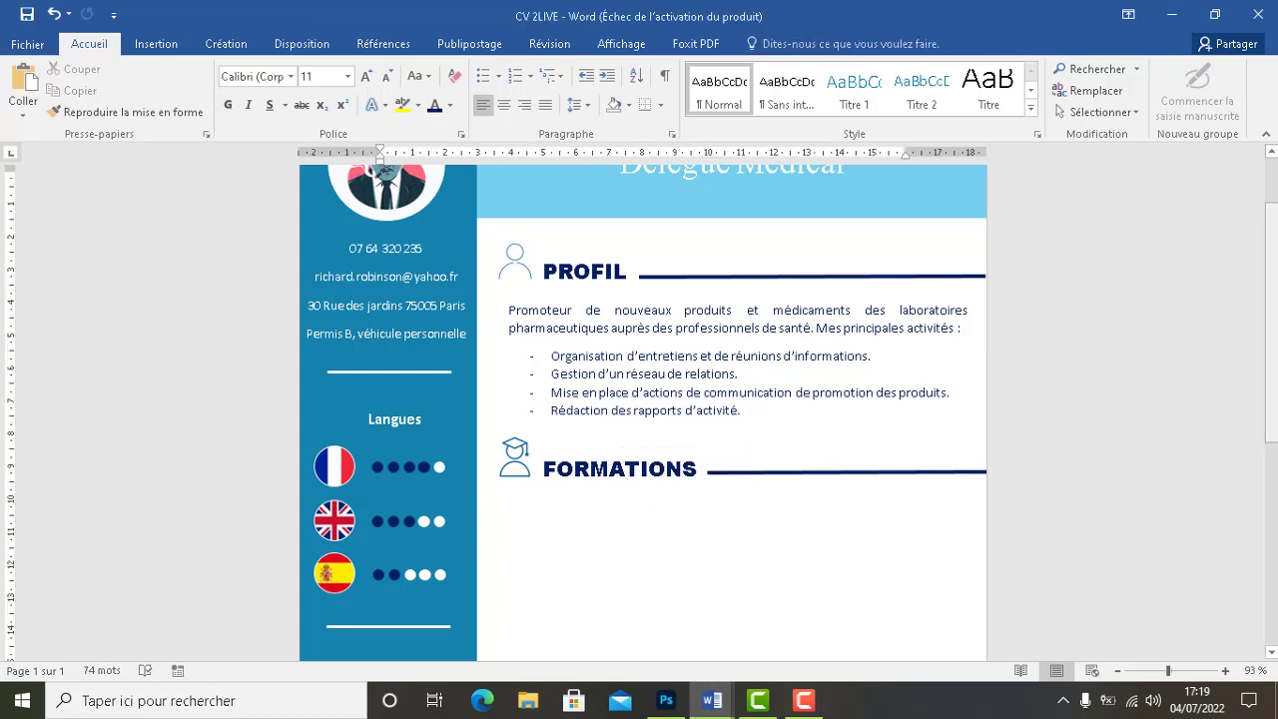
{"action": "double_click", "coordinate": [847, 369]}
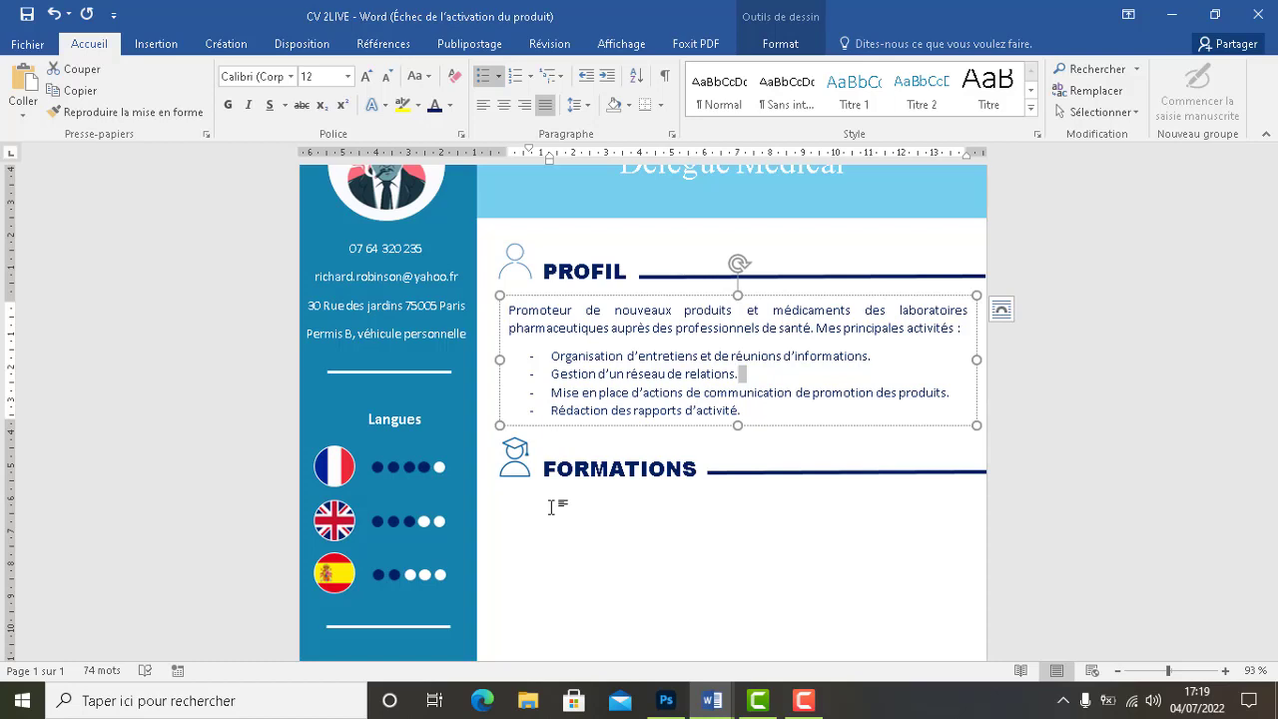
Draw a new text box below the FORMATIONS heading
{"action": "left_click", "coordinate": [157, 43]}
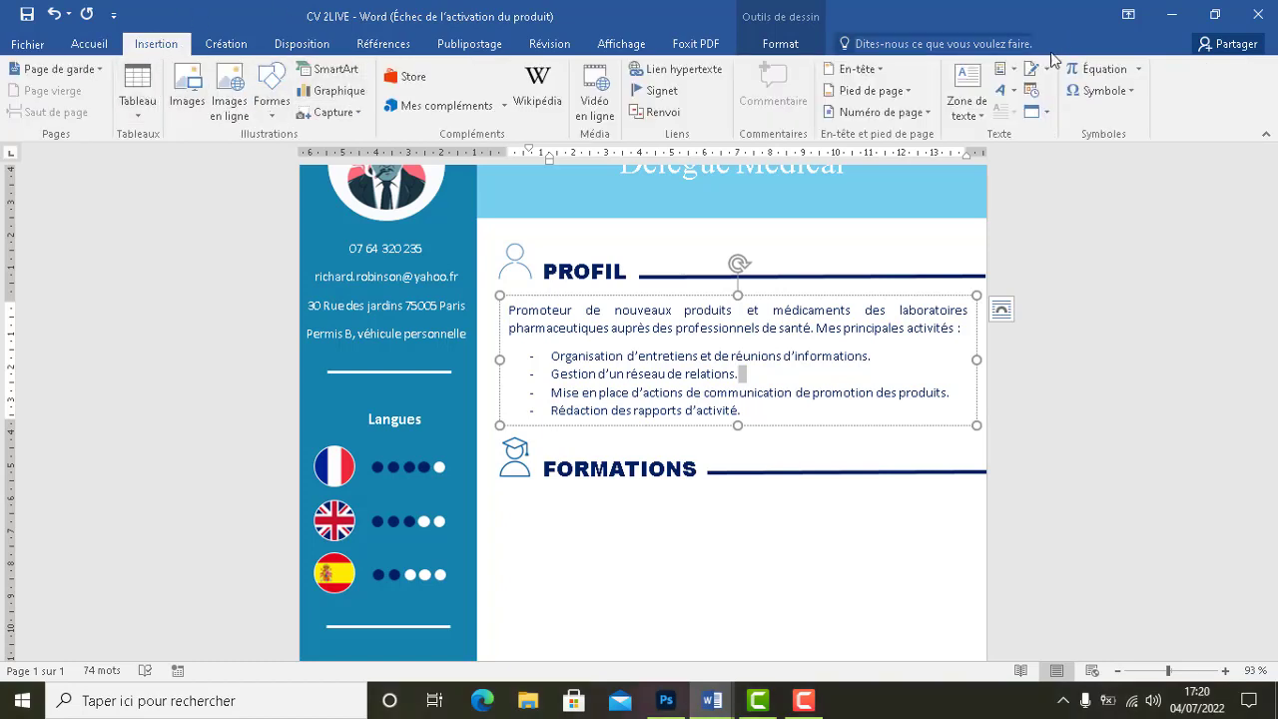
{"action": "left_click", "coordinate": [975, 101]}
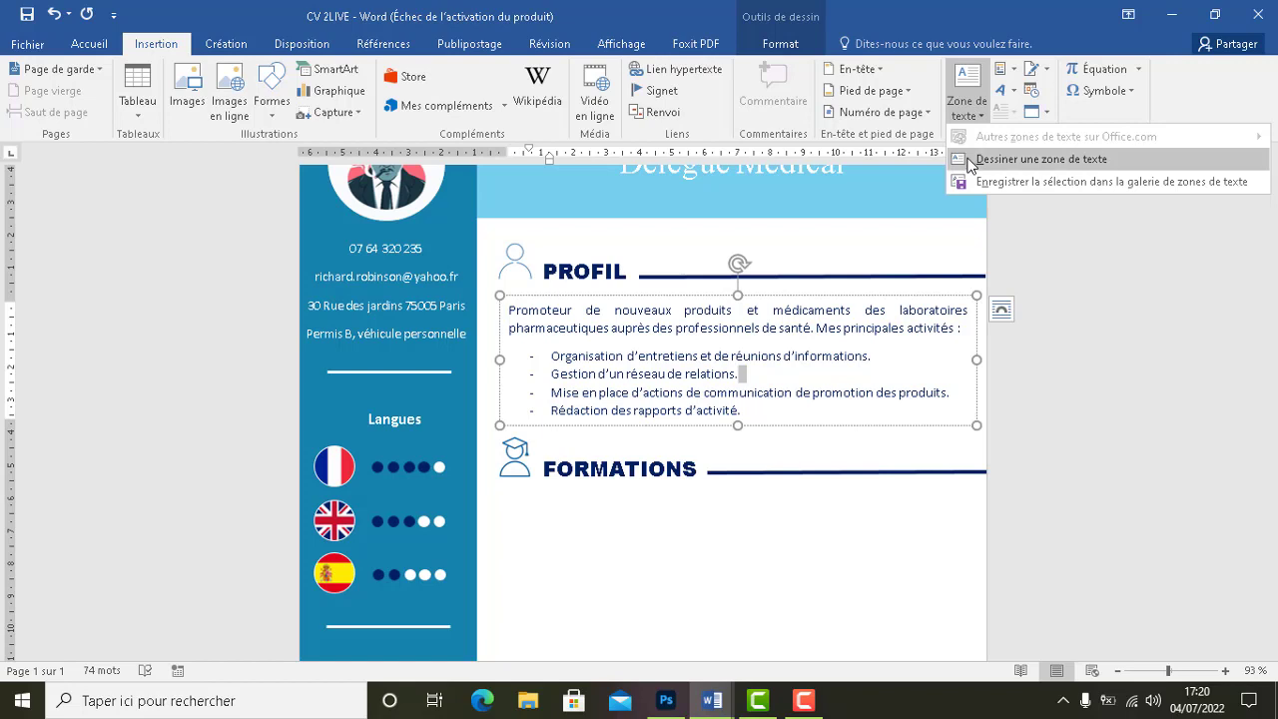
{"action": "left_click", "coordinate": [968, 158]}
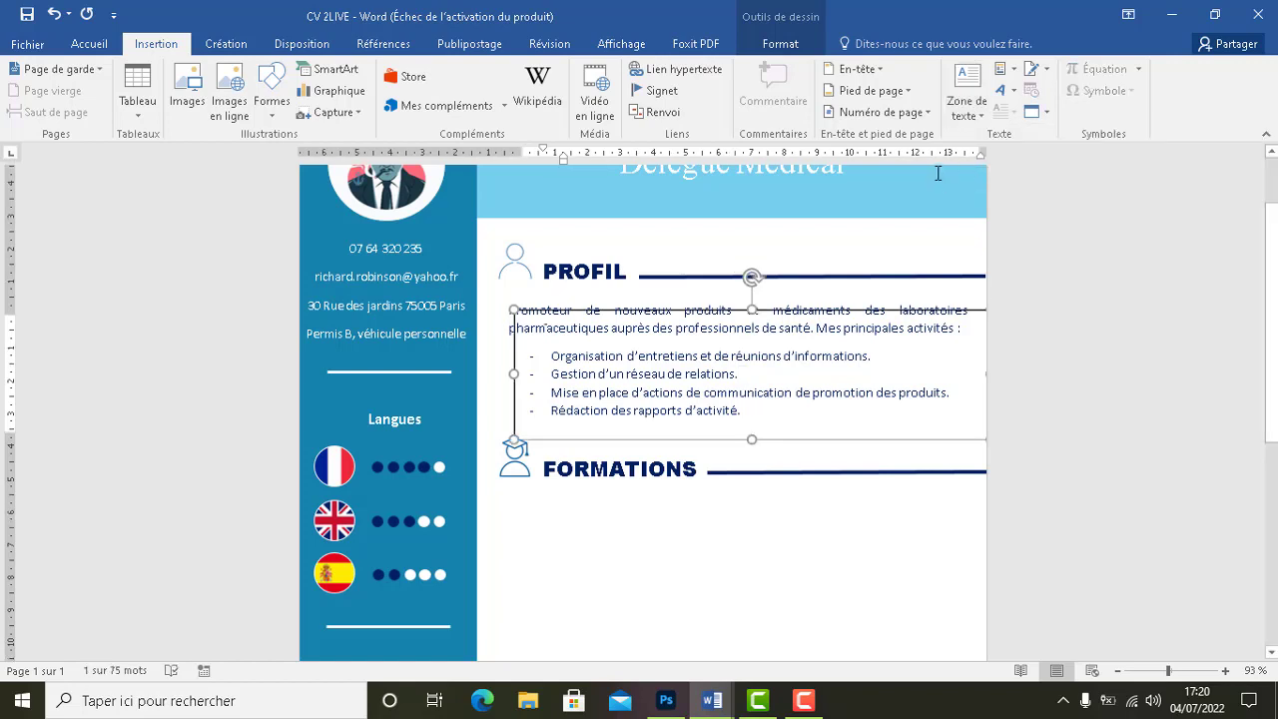
{"action": "key", "text": "ctrl+z"}
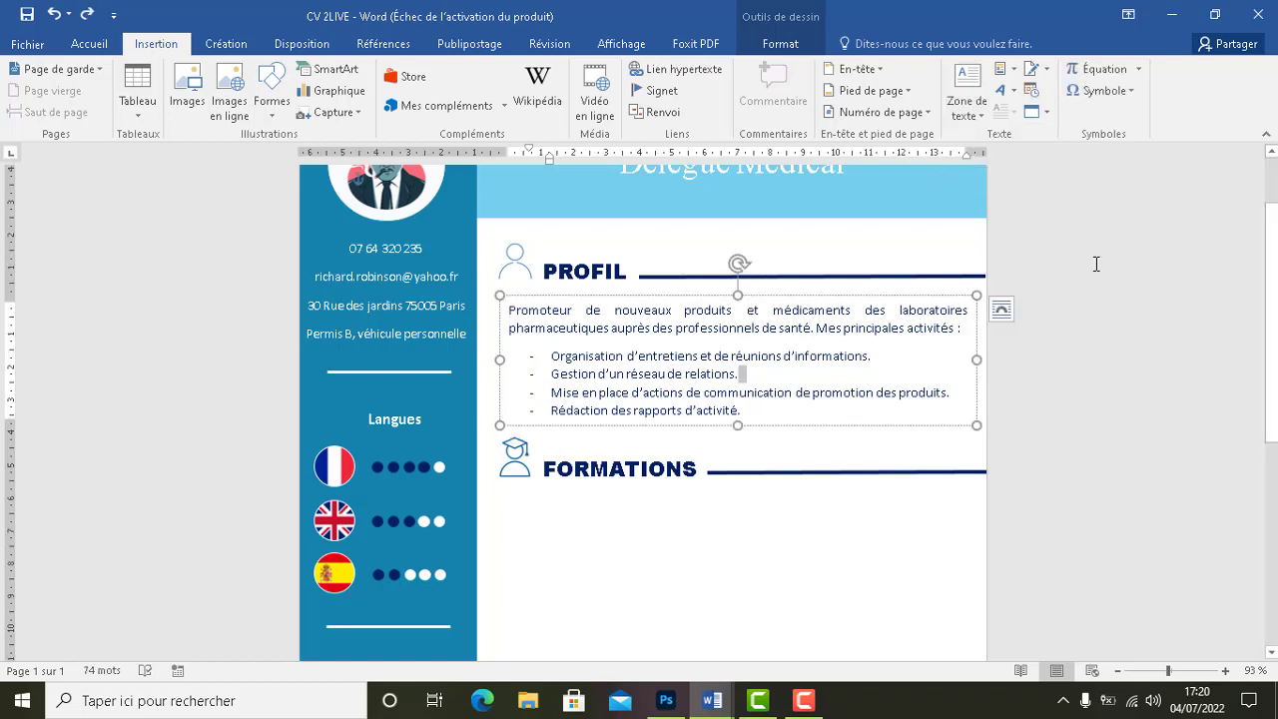
{"action": "left_click", "coordinate": [1097, 263]}
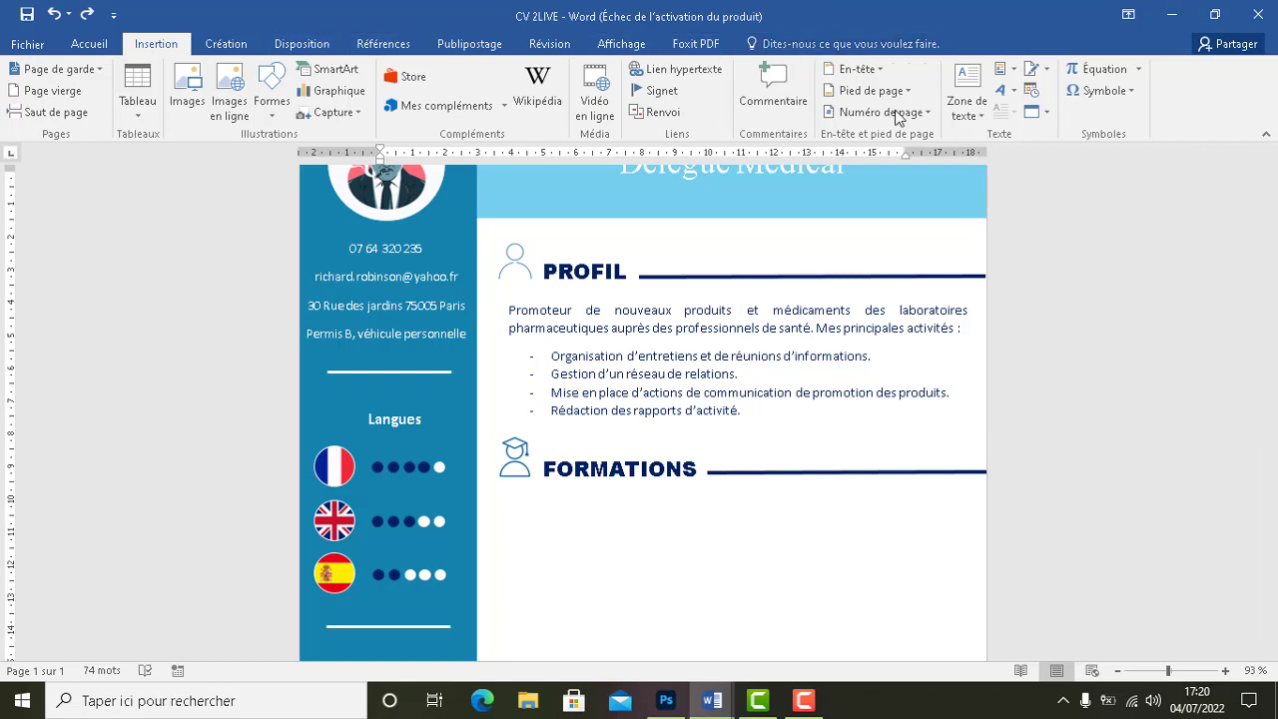
{"action": "left_click", "coordinate": [956, 123]}
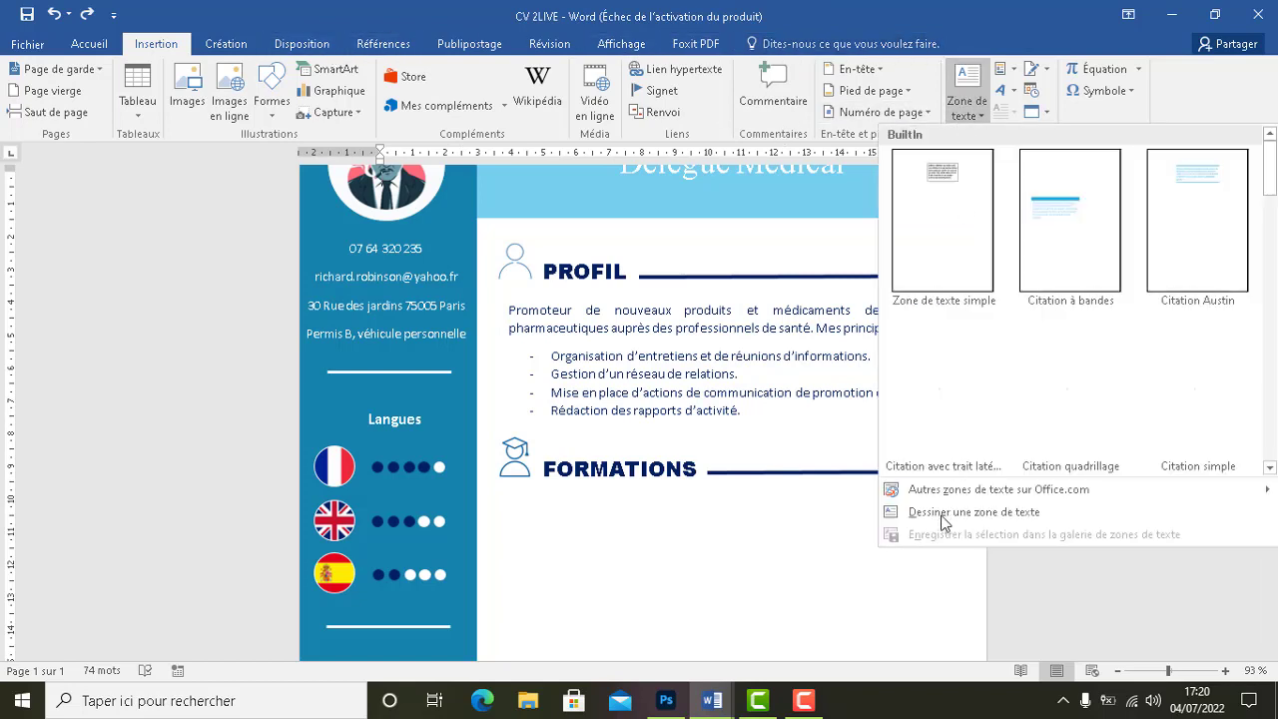
{"action": "left_click", "coordinate": [944, 591]}
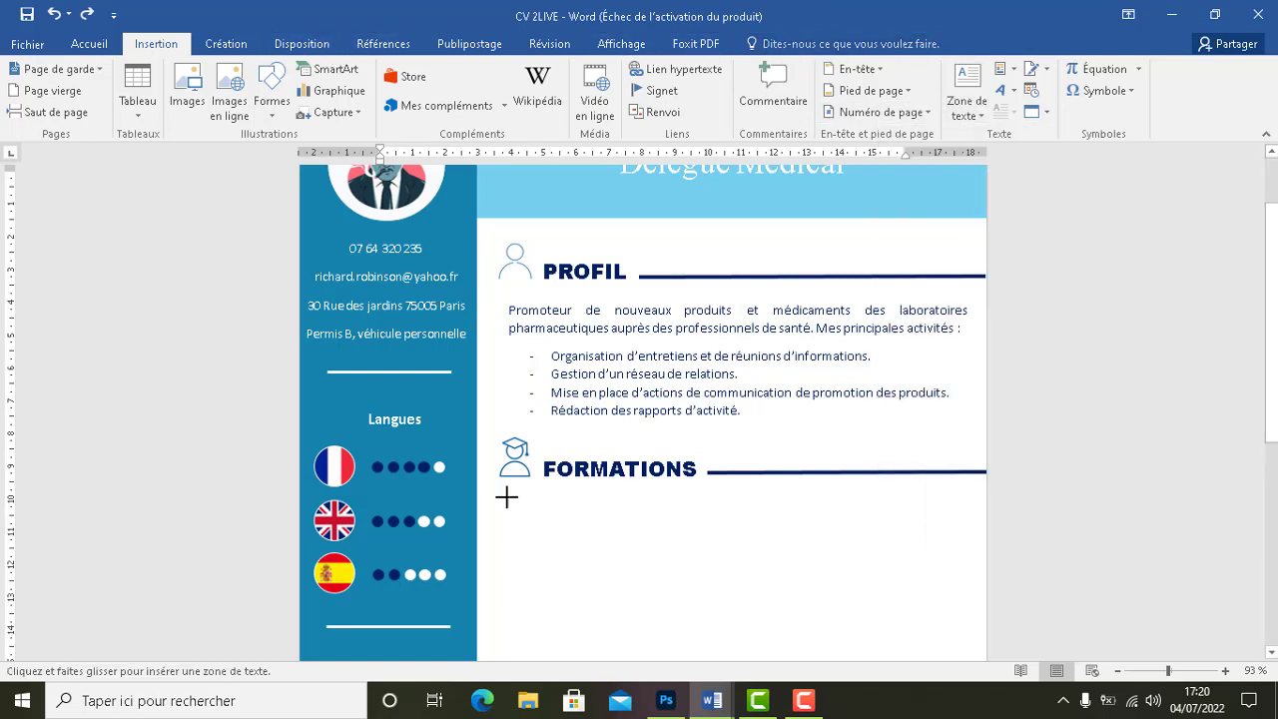
{"action": "left_click_drag", "start_coordinate": [502, 491], "coordinate": [687, 528]}
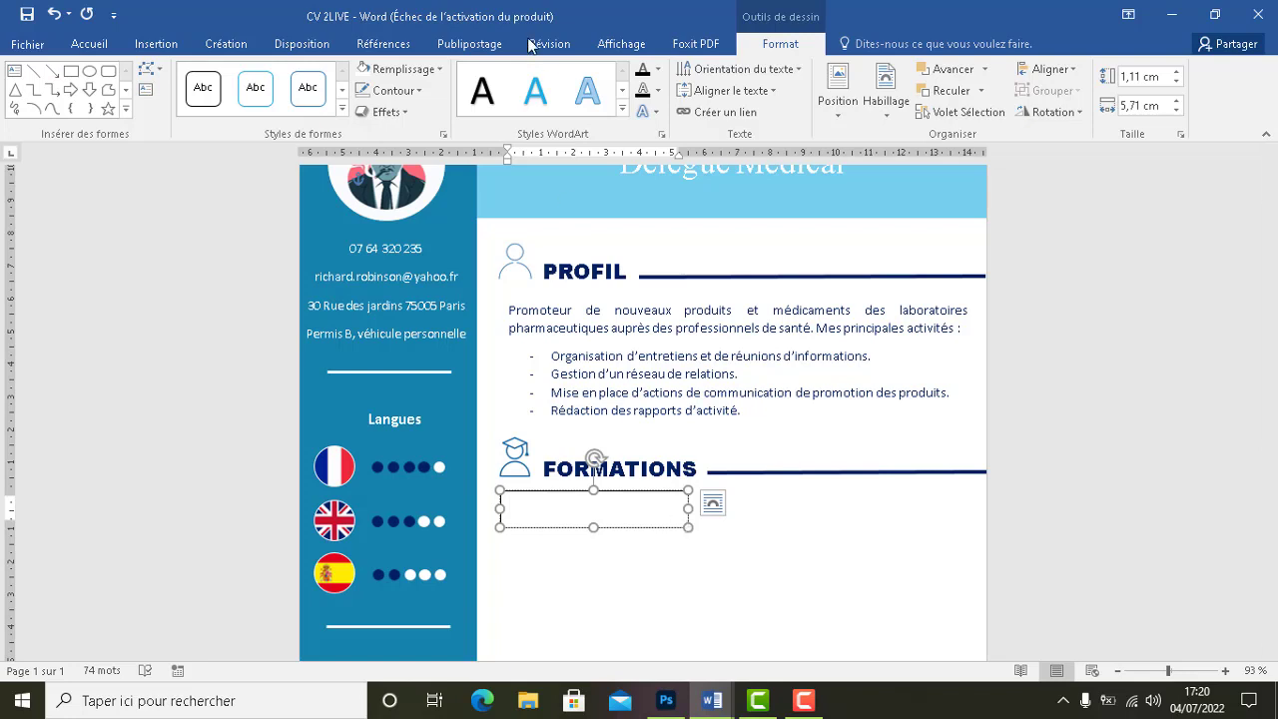
Apply bullets in the text box and type the first entry 'NO'
{"action": "left_click", "coordinate": [150, 44]}
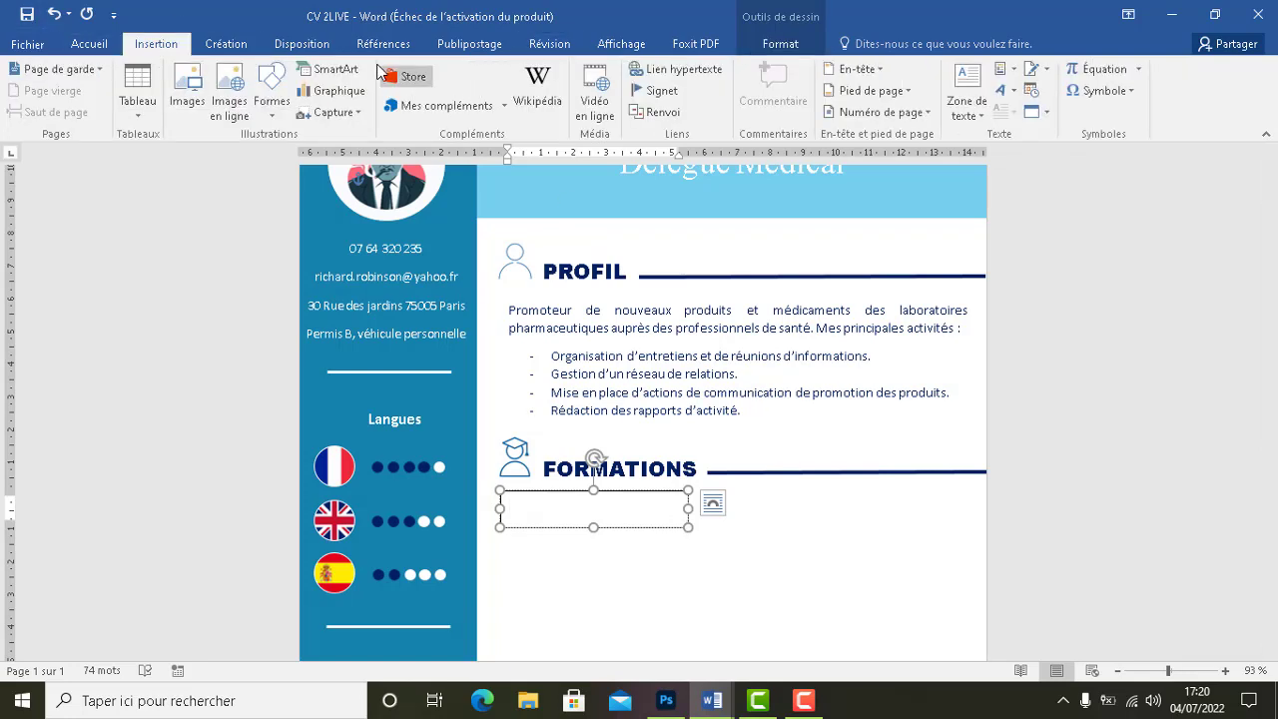
{"action": "left_click", "coordinate": [99, 50]}
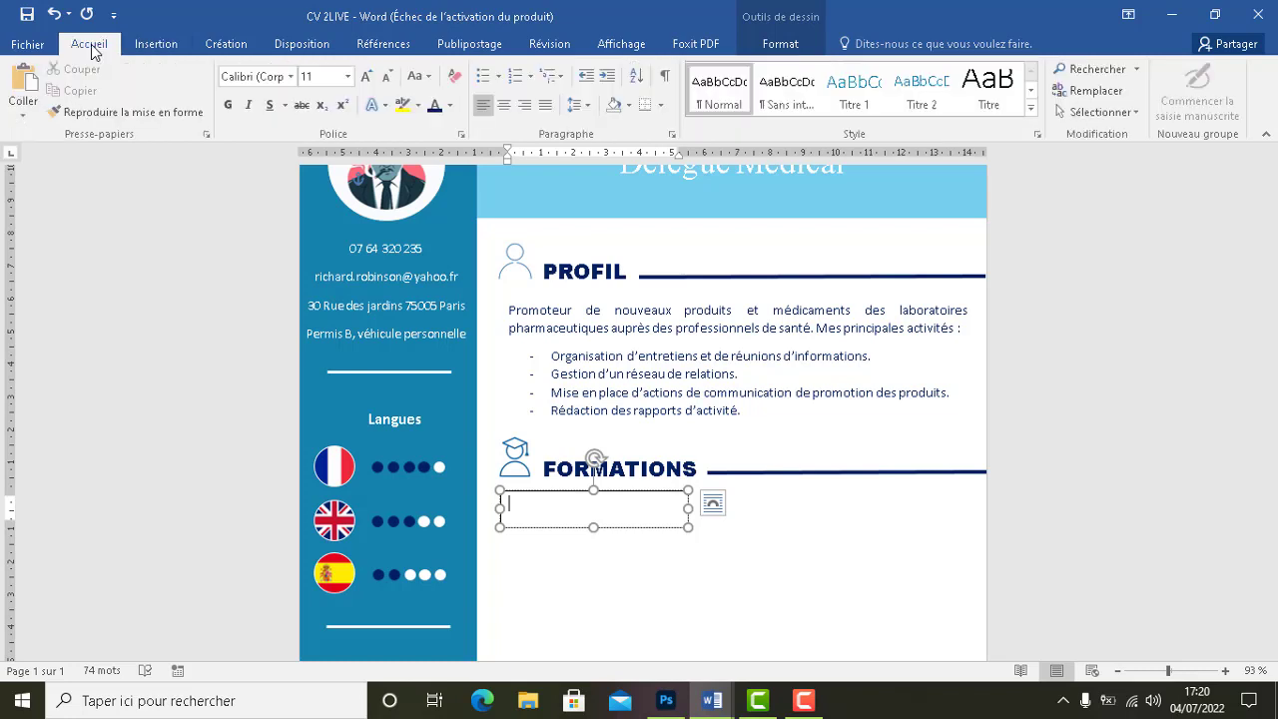
{"action": "left_click", "coordinate": [500, 88]}
{"action": "left_click", "coordinate": [542, 131]}
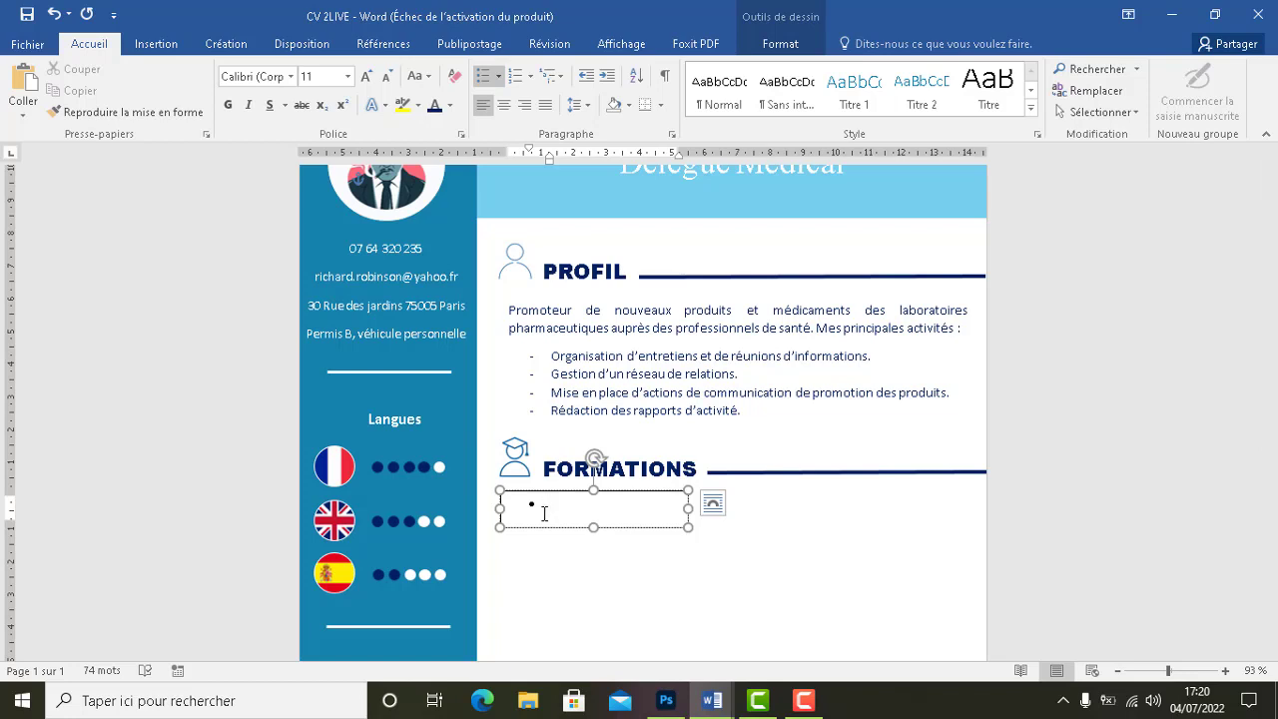
{"action": "type", "text": "NO"}
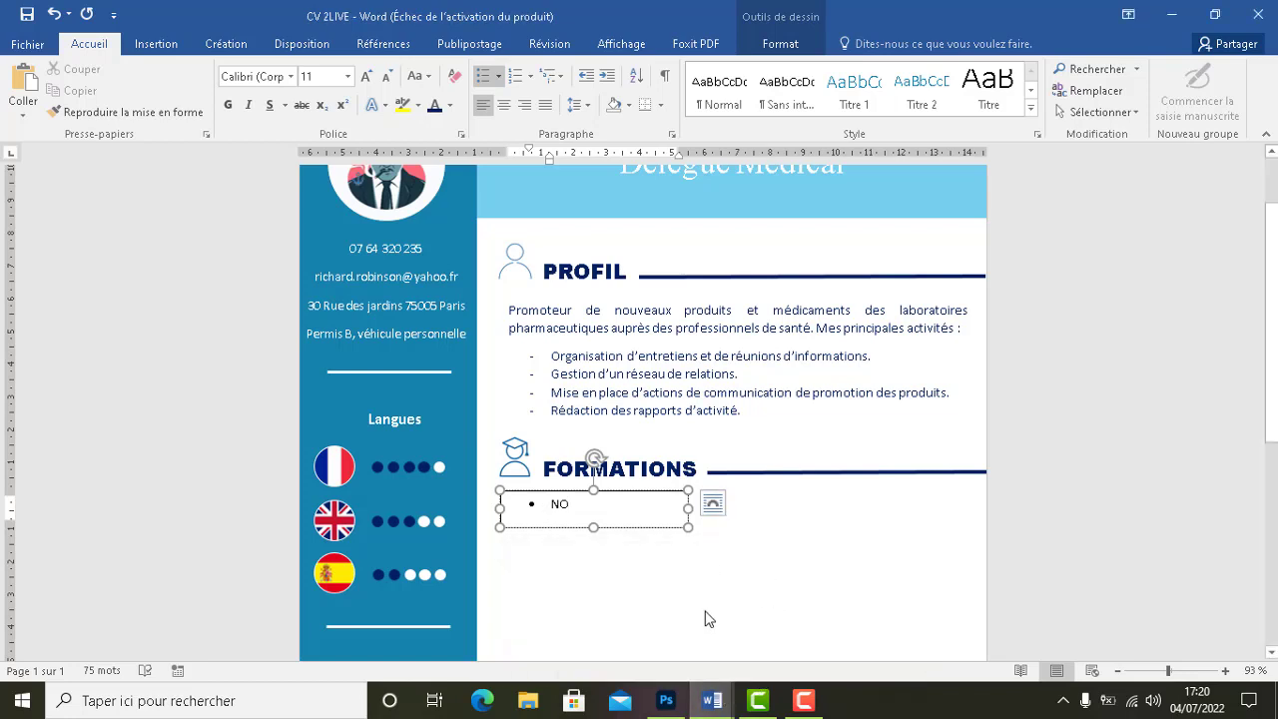
{"action": "mouse_move", "coordinate": [711, 701]}
{"action": "left_click", "coordinate": [633, 648]}
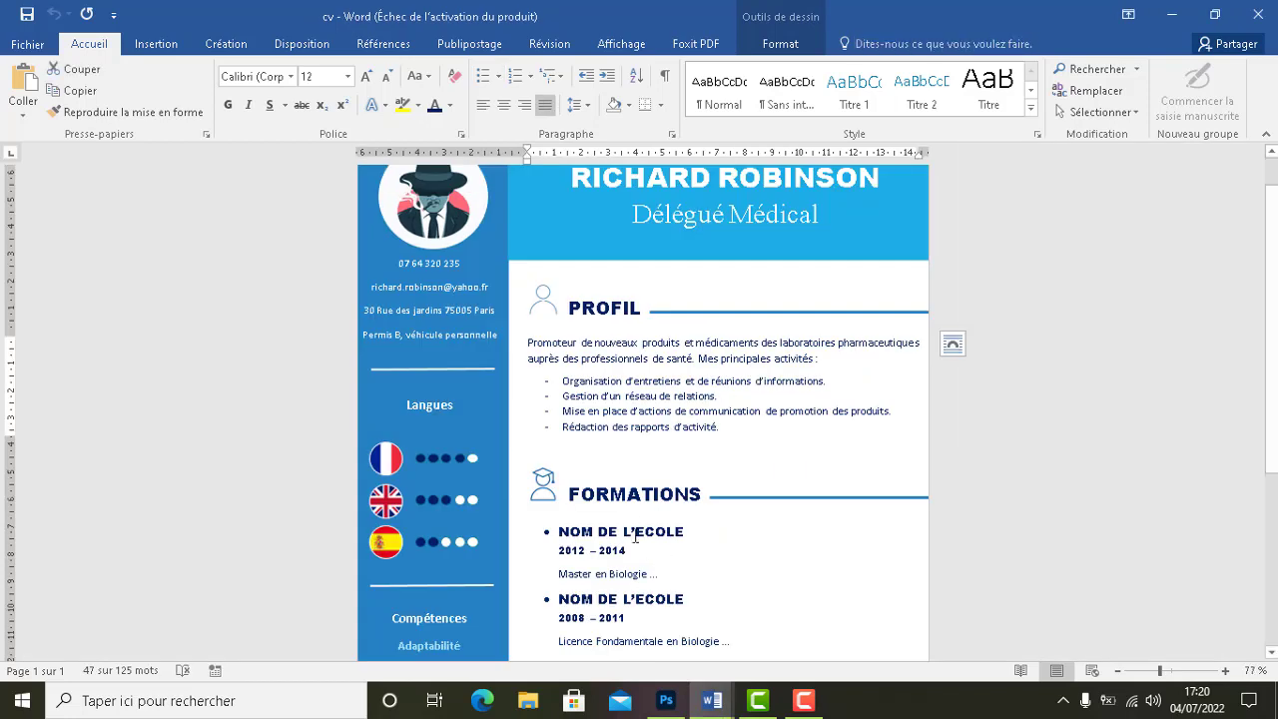
{"action": "double_click", "coordinate": [659, 533]}
{"action": "left_click", "coordinate": [666, 535]}
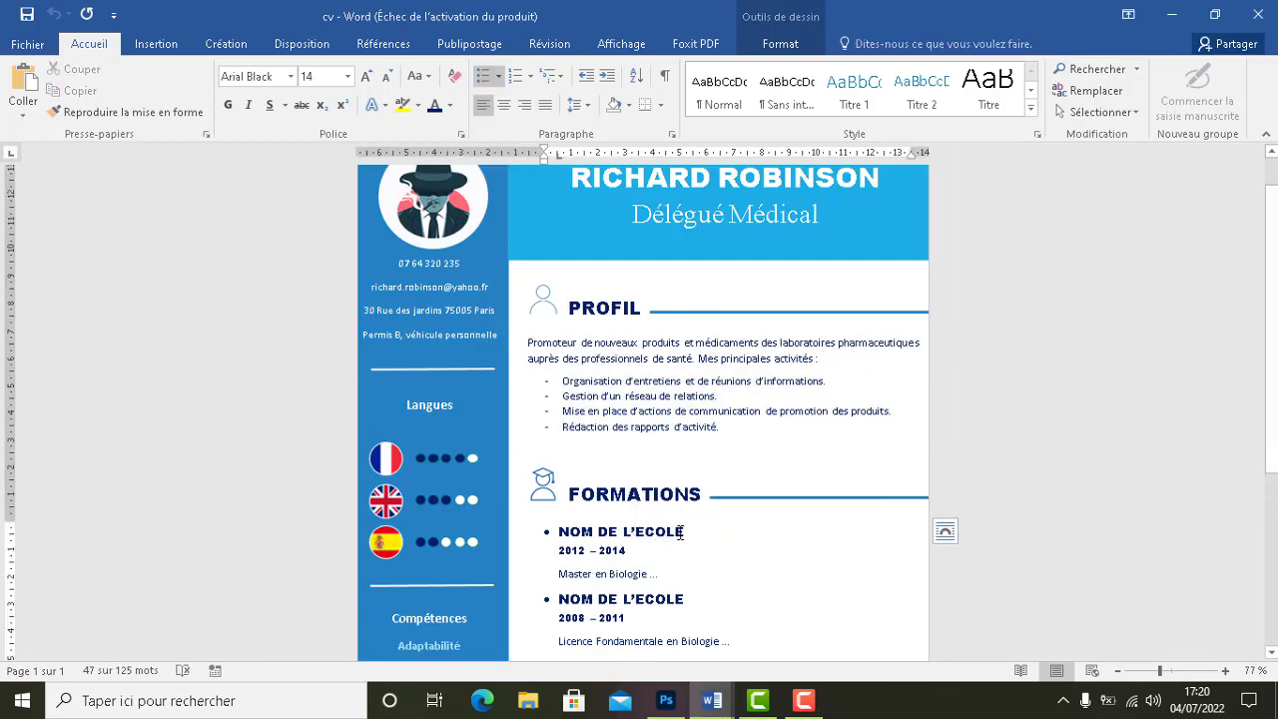
{"action": "left_click", "coordinate": [689, 532]}
{"action": "left_click", "coordinate": [676, 537]}
{"action": "left_click_drag", "start_coordinate": [682, 531], "coordinate": [565, 535]}
{"action": "key", "text": "ctrl+c"}
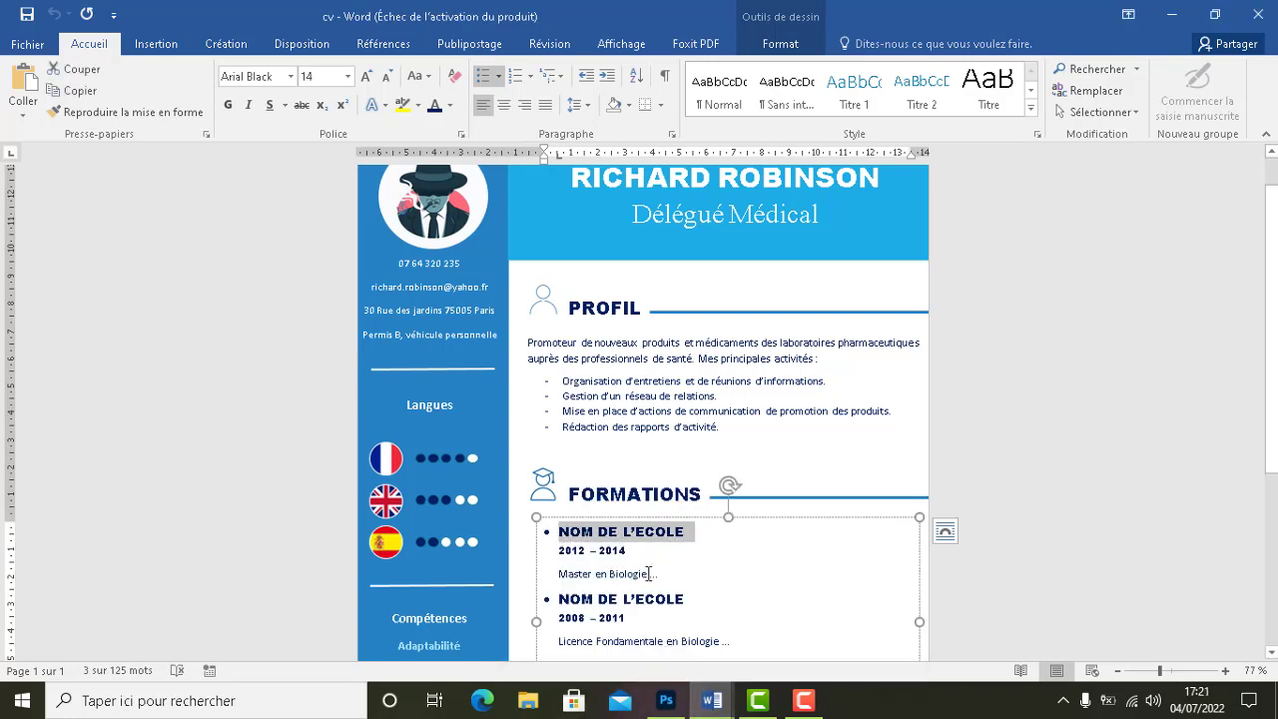
{"action": "left_click", "coordinate": [1172, 14]}
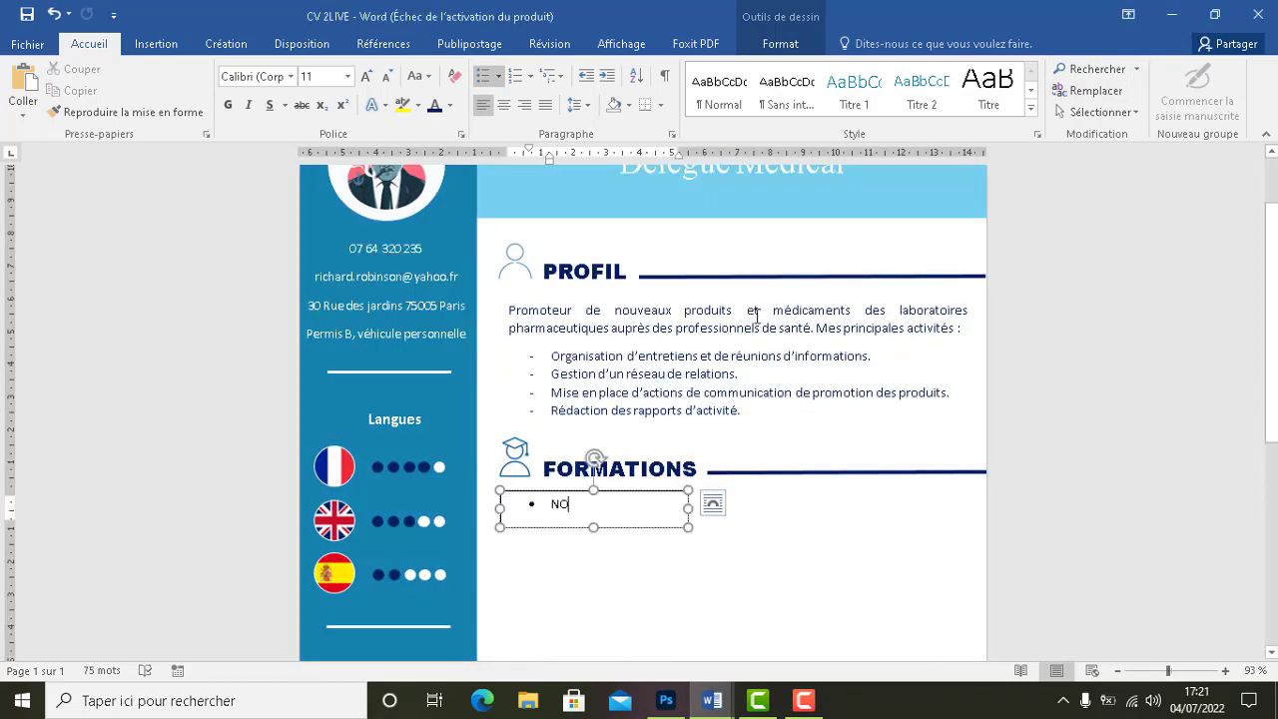
Enlarge the FORMATIONS text box and paste NOM DE L’ECOLE over the NO line
{"action": "left_click_drag", "start_coordinate": [687, 527], "coordinate": [976, 612]}
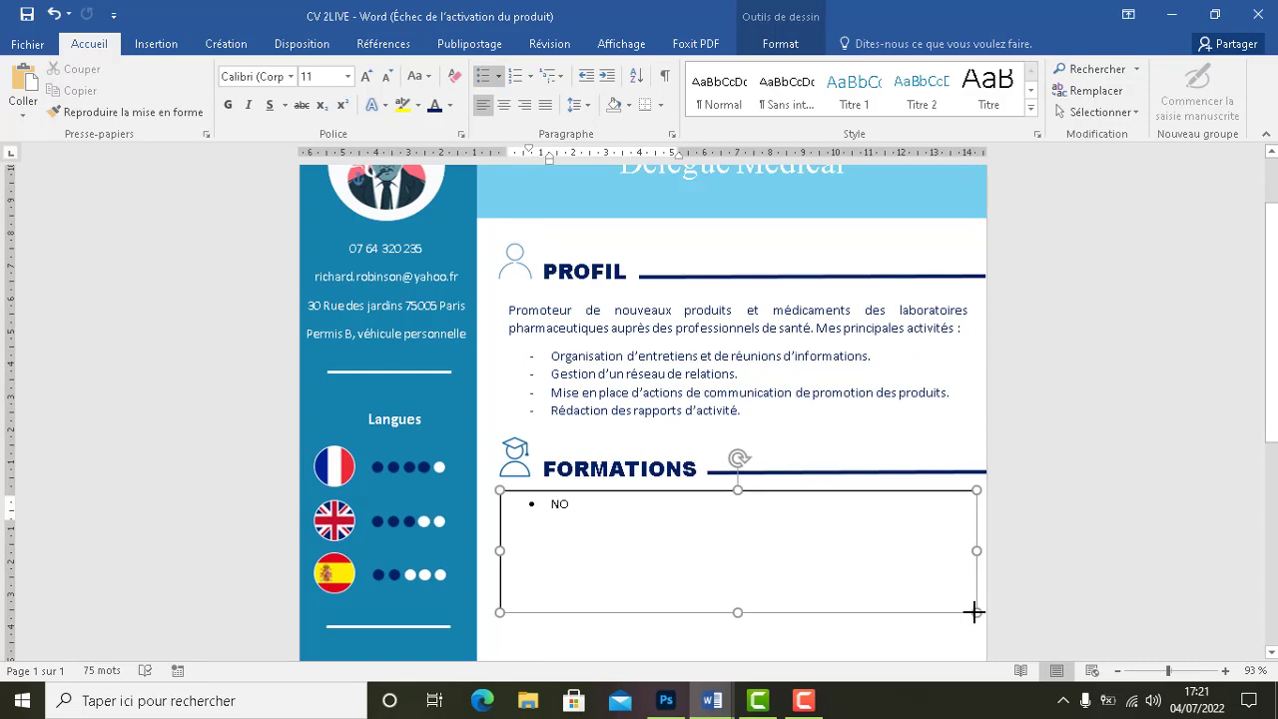
{"action": "left_click", "coordinate": [525, 505]}
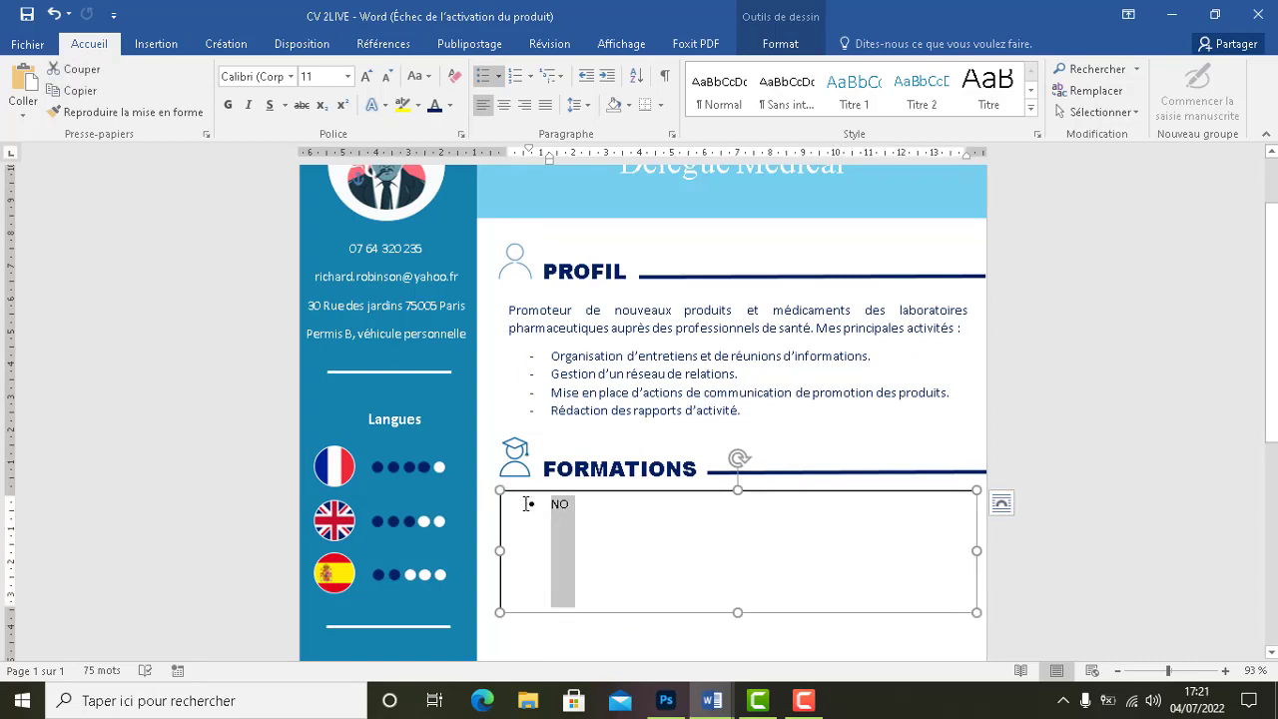
{"action": "key", "text": "ctrl+v"}
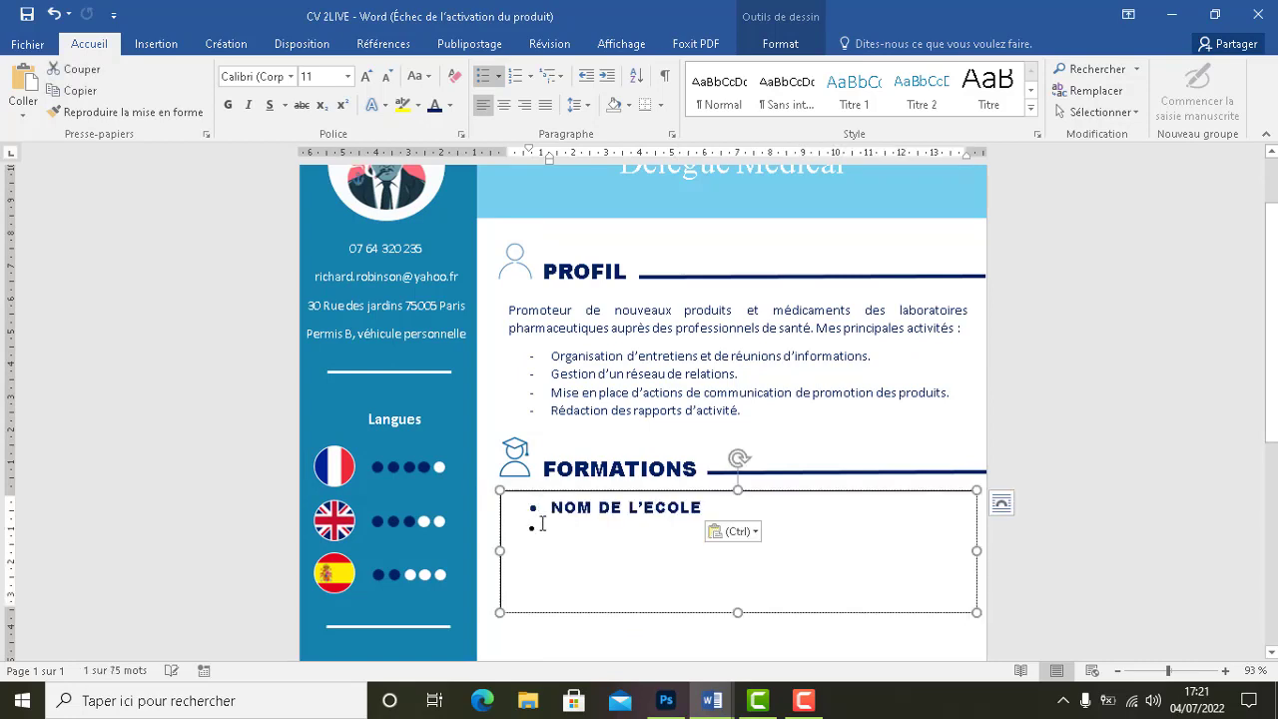
{"action": "key", "text": "BackSpace"}
{"action": "key", "text": "BackSpace"}
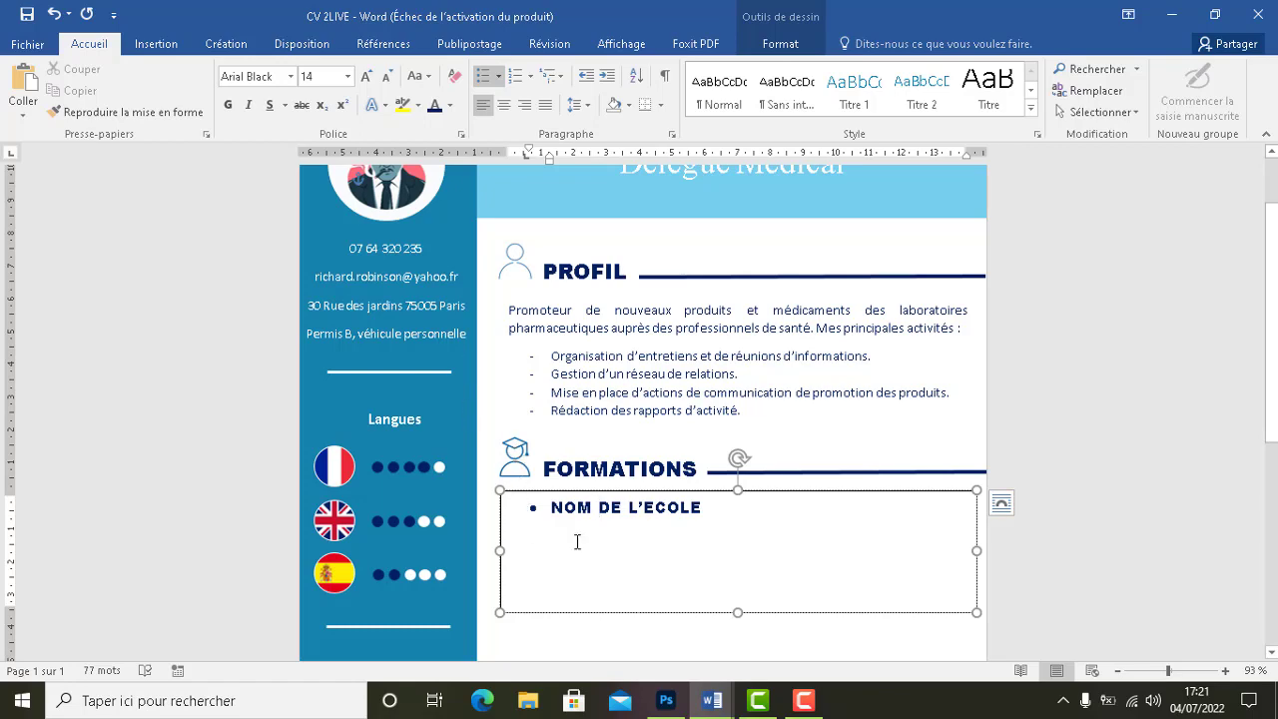
Reduce the heading's indent on the ruler and add a new line below it
{"action": "left_click", "coordinate": [712, 700]}
{"action": "left_click", "coordinate": [666, 633]}
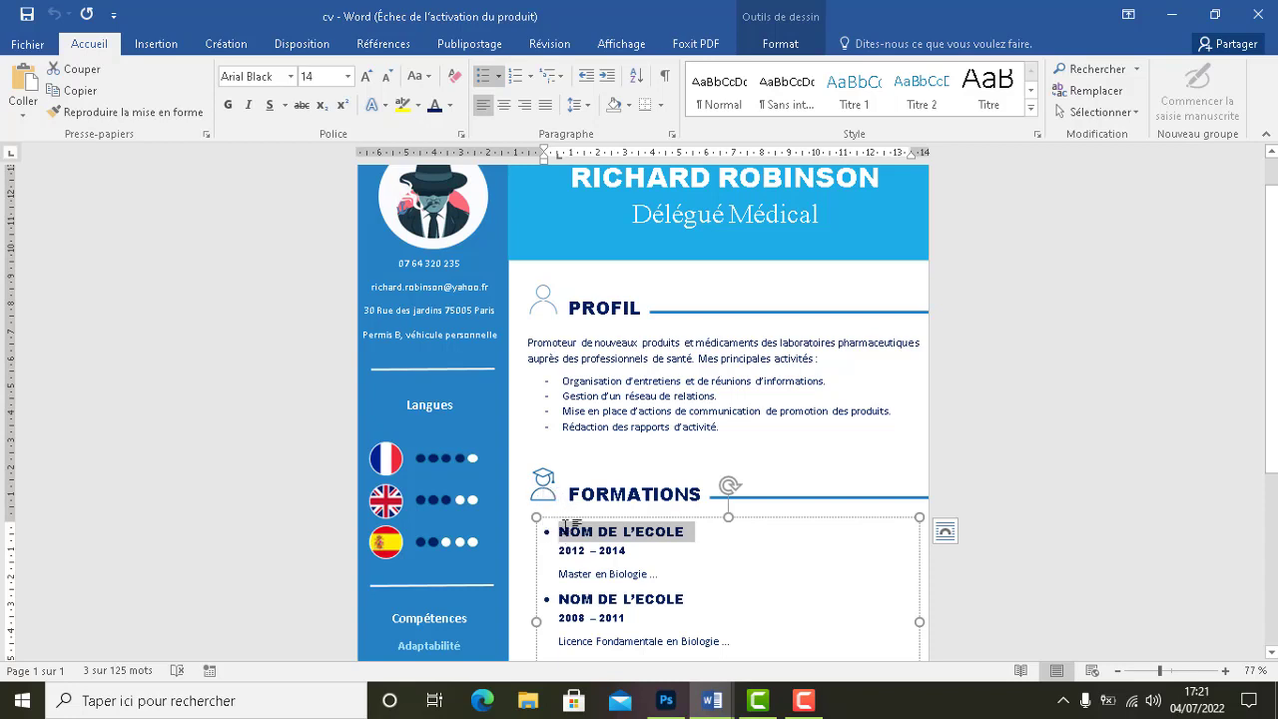
{"action": "left_click", "coordinate": [1190, 13]}
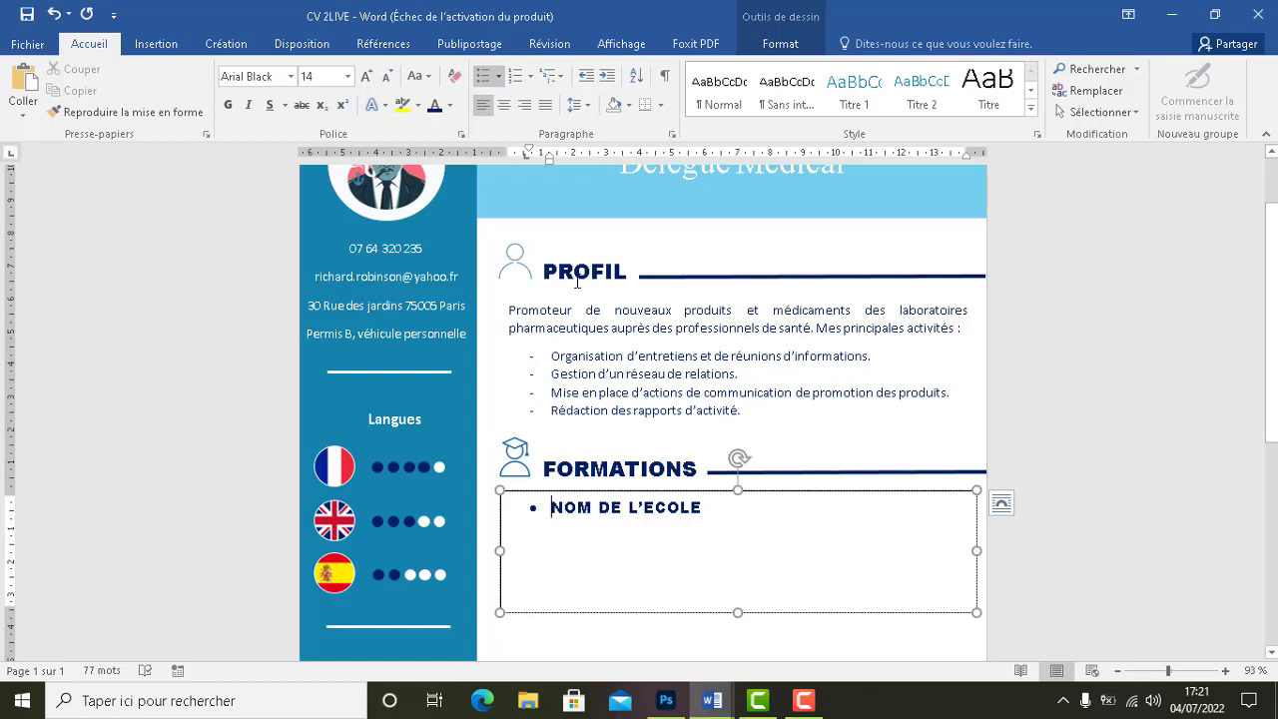
{"action": "mouse_move", "coordinate": [529, 152]}
{"action": "left_mouse_down"}
{"action": "mouse_move", "coordinate": [487, 152]}
{"action": "mouse_move", "coordinate": [509, 149]}
{"action": "left_mouse_up"}
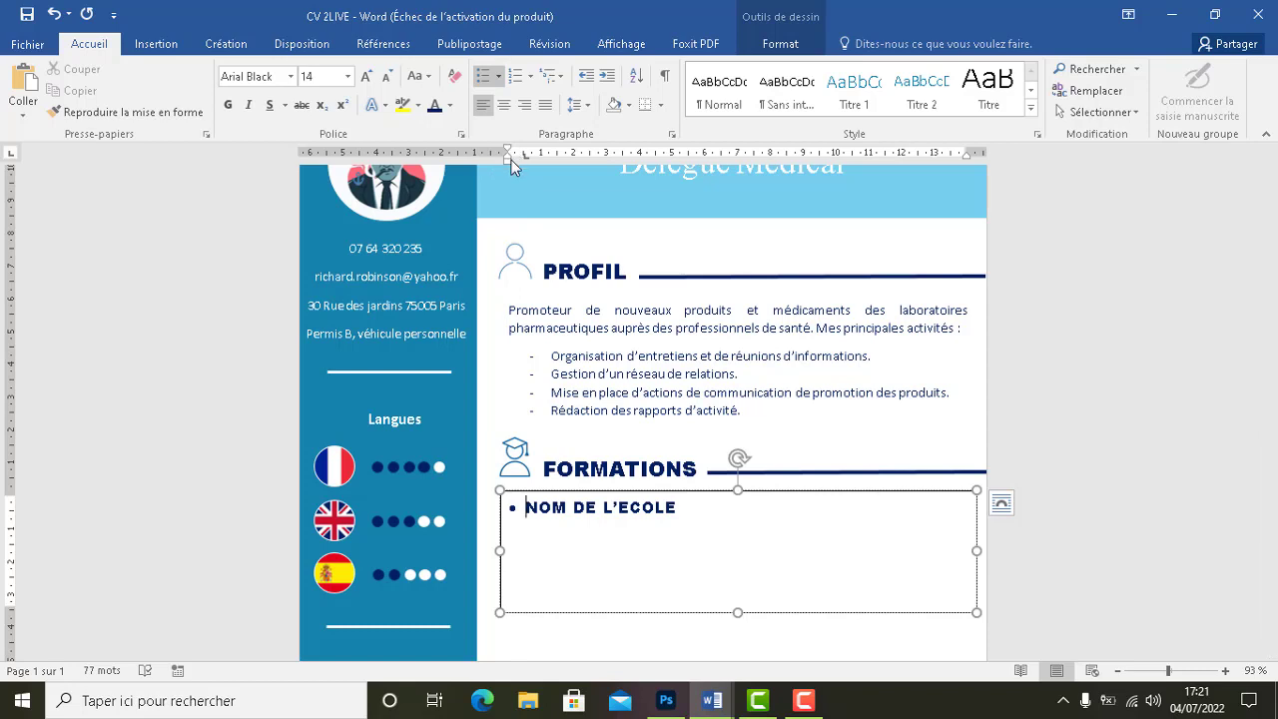
{"action": "left_click", "coordinate": [719, 507]}
{"action": "key", "text": "Return"}
{"action": "key", "text": "Return"}
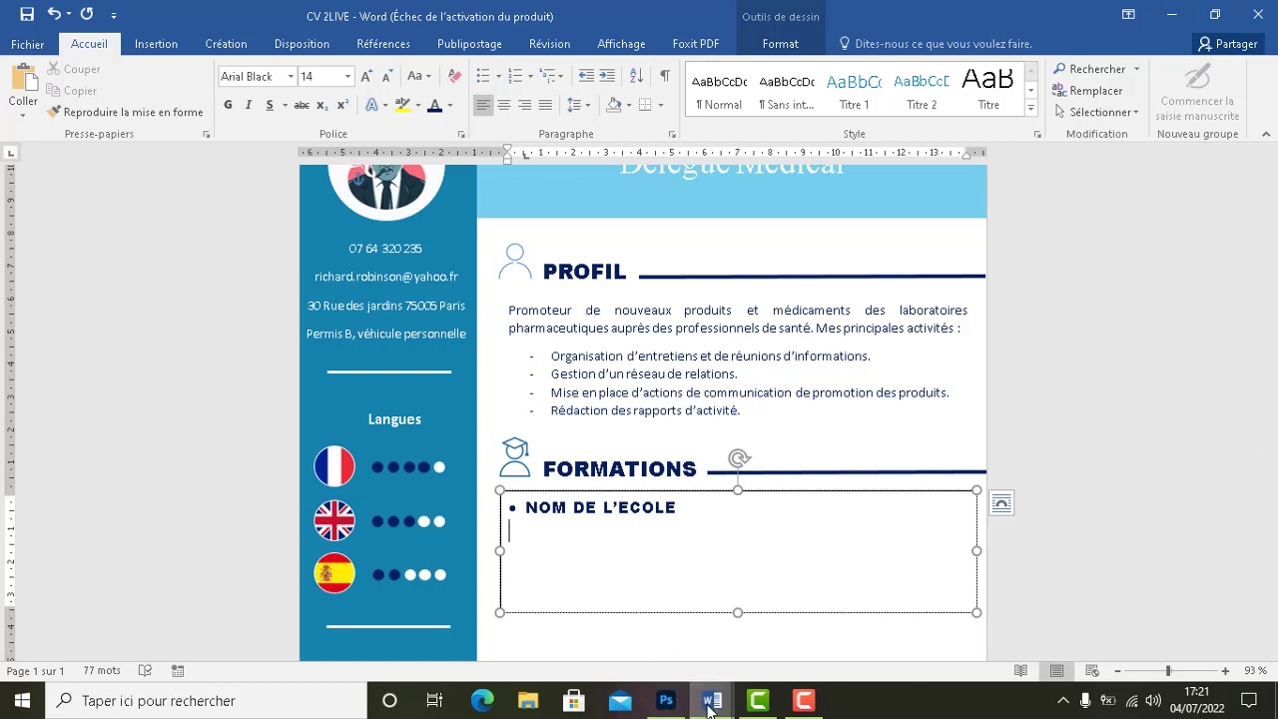
Bring the reference cv document to the front via the taskbar
{"action": "mouse_move", "coordinate": [712, 700]}
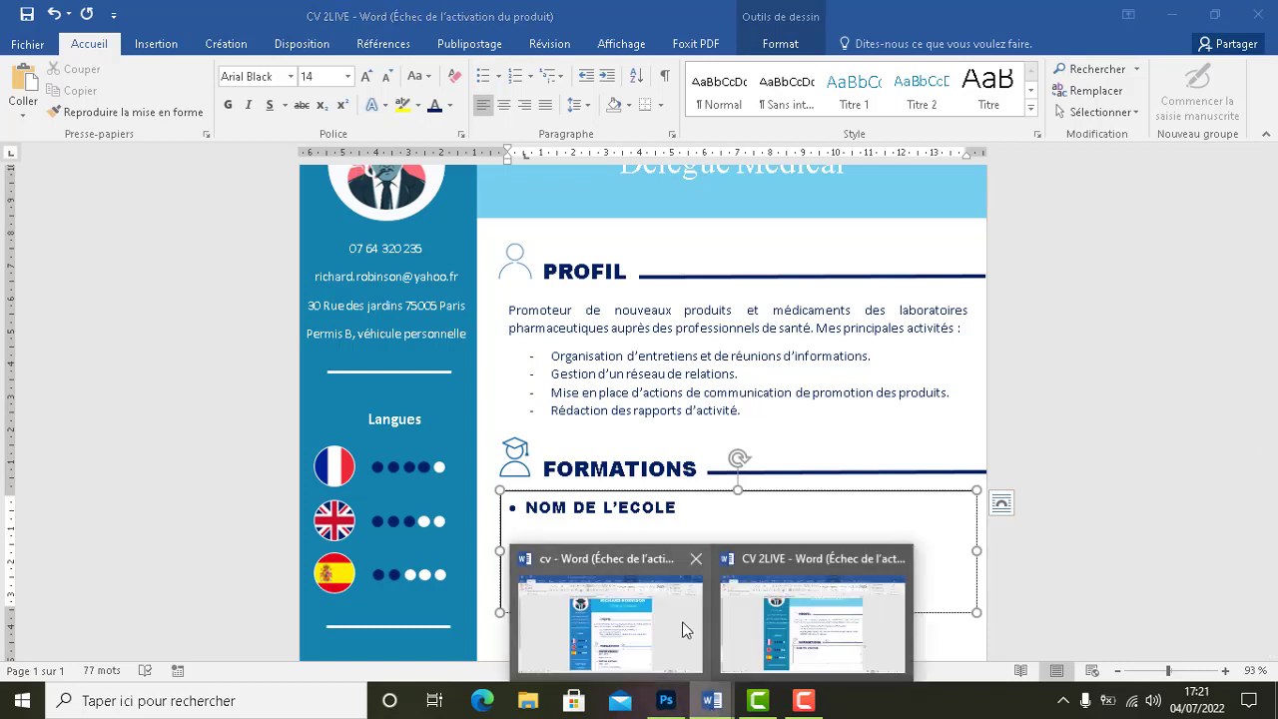
{"action": "left_click", "coordinate": [771, 631]}
{"action": "left_click", "coordinate": [739, 712]}
{"action": "left_click", "coordinate": [700, 703]}
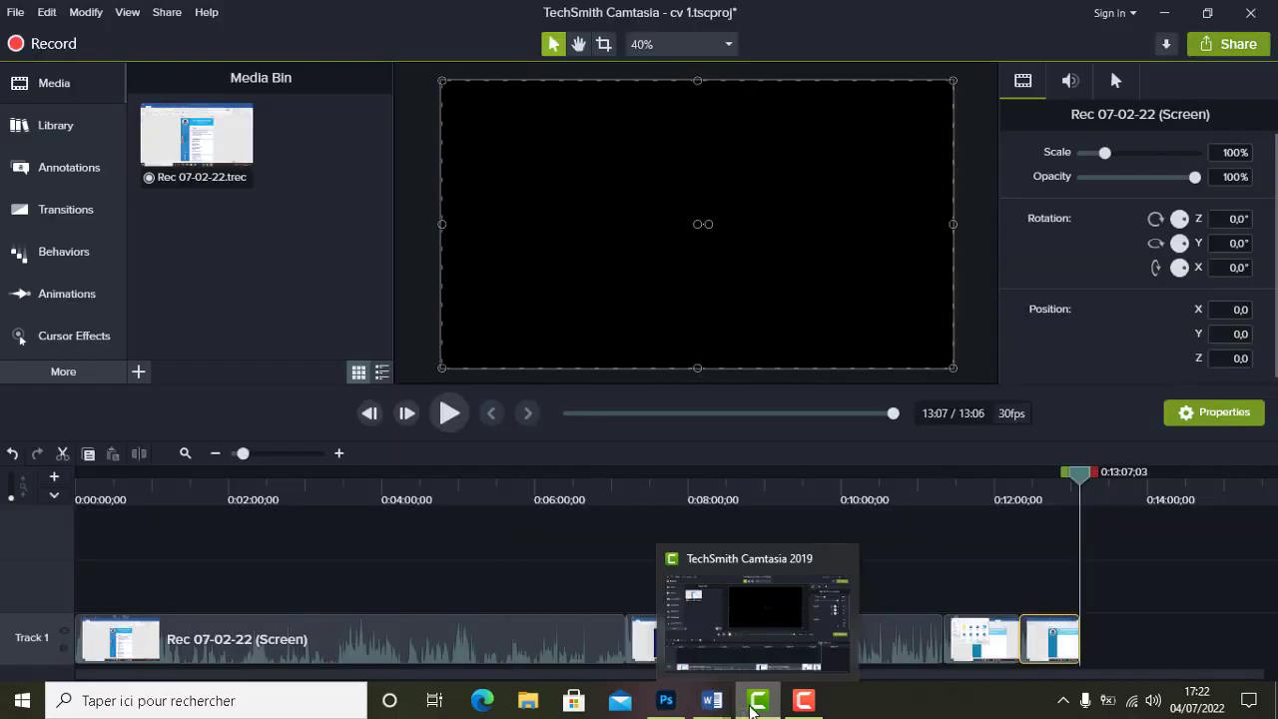
{"action": "left_click", "coordinate": [747, 707]}
{"action": "mouse_move", "coordinate": [711, 704]}
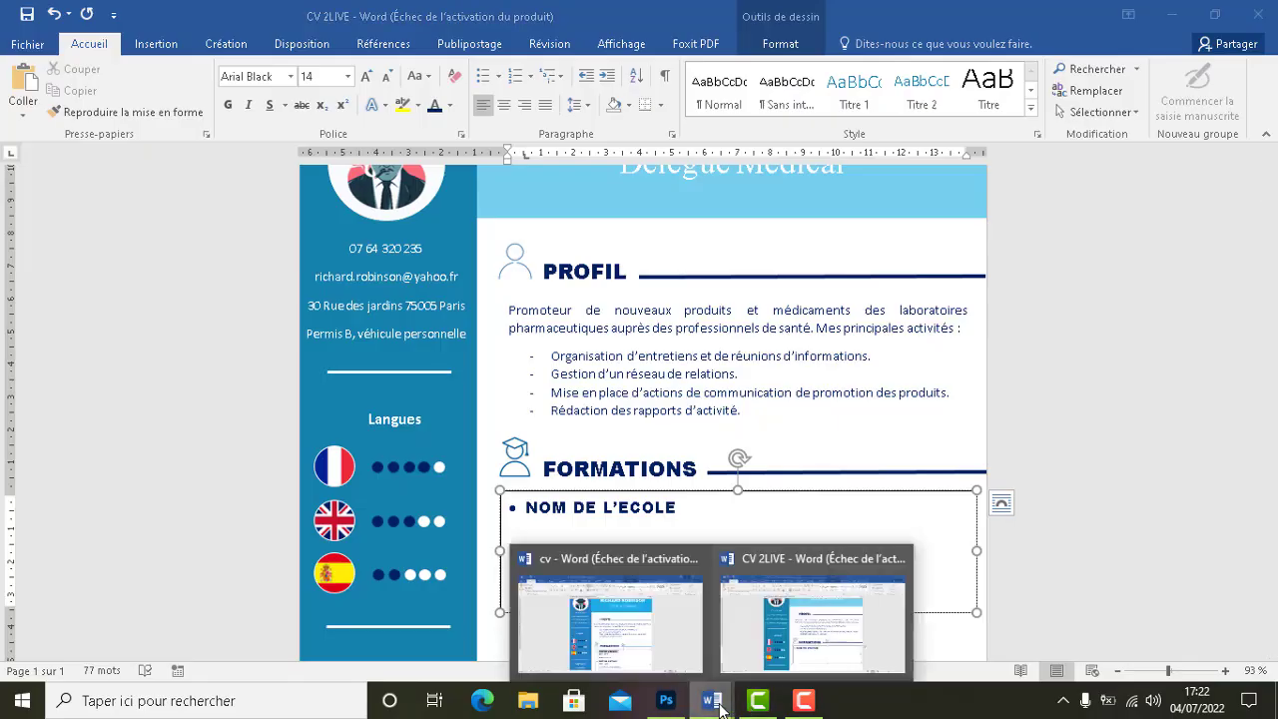
{"action": "left_click", "coordinate": [650, 628]}
{"action": "left_click", "coordinate": [804, 701]}
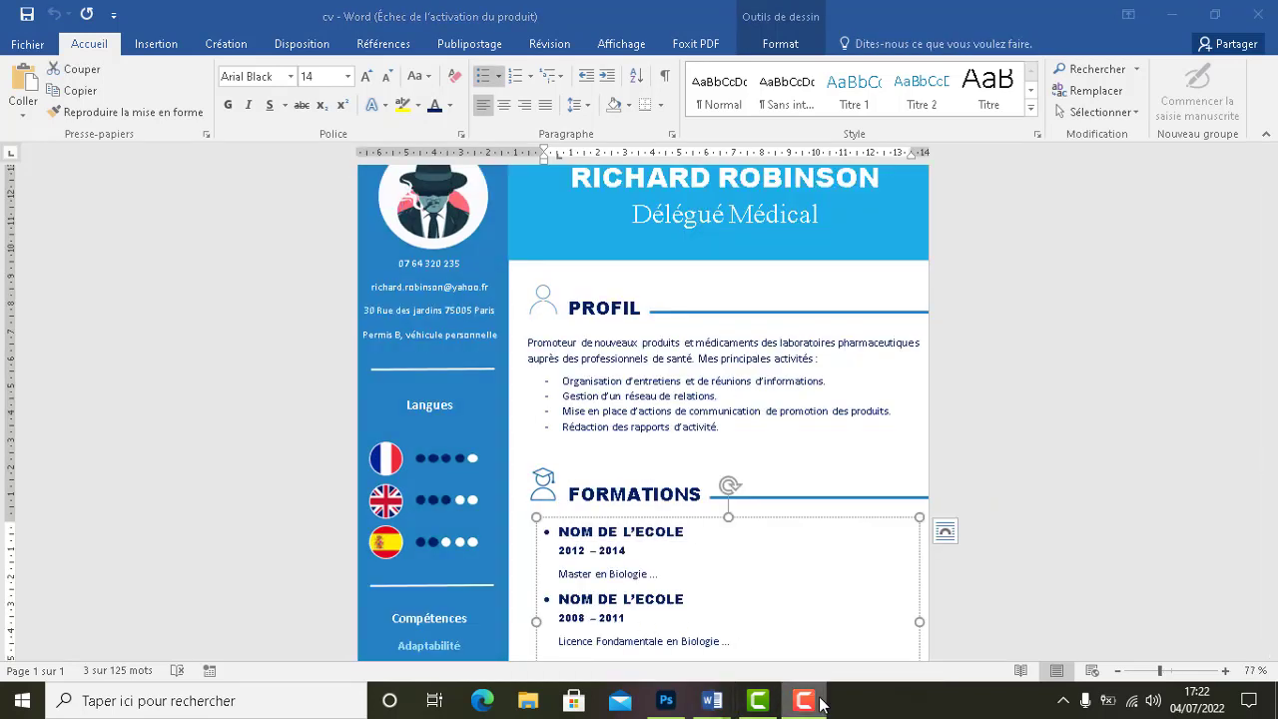
Copy the 2012 – 2014 dates line from the cv document
{"action": "left_click", "coordinate": [820, 703]}
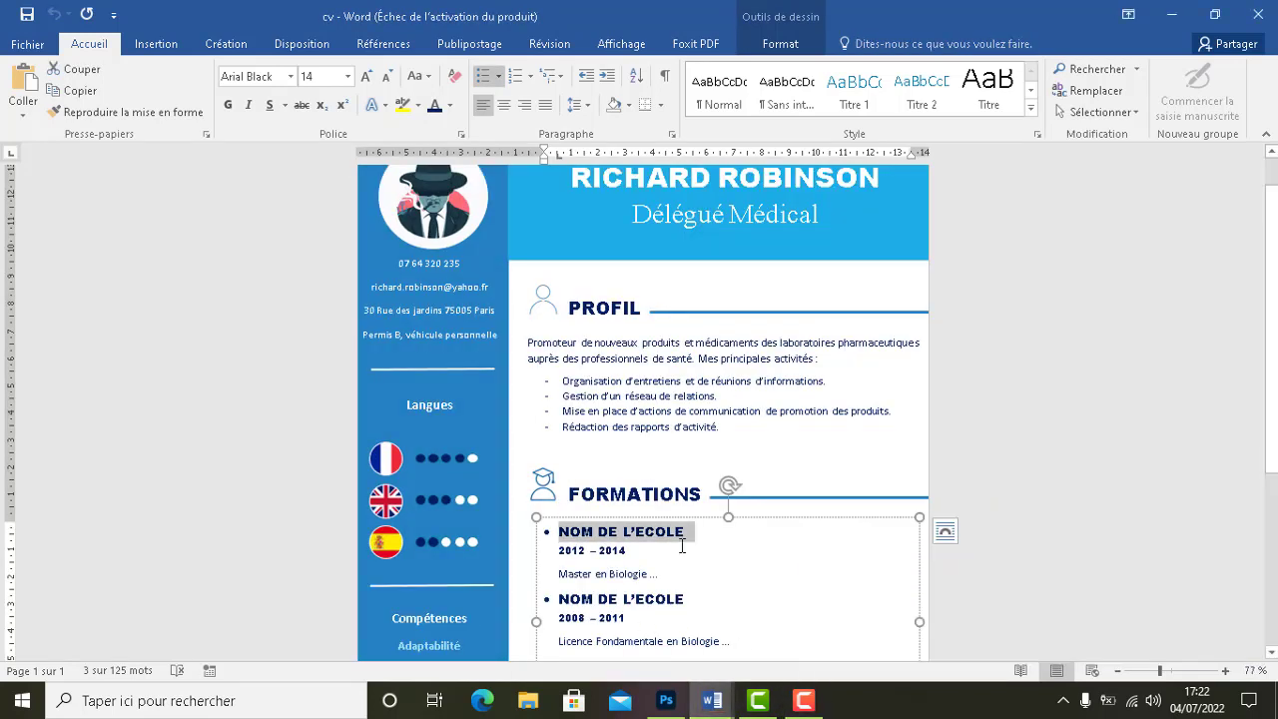
{"action": "triple_click", "coordinate": [586, 551]}
{"action": "key", "text": "ctrl+c"}
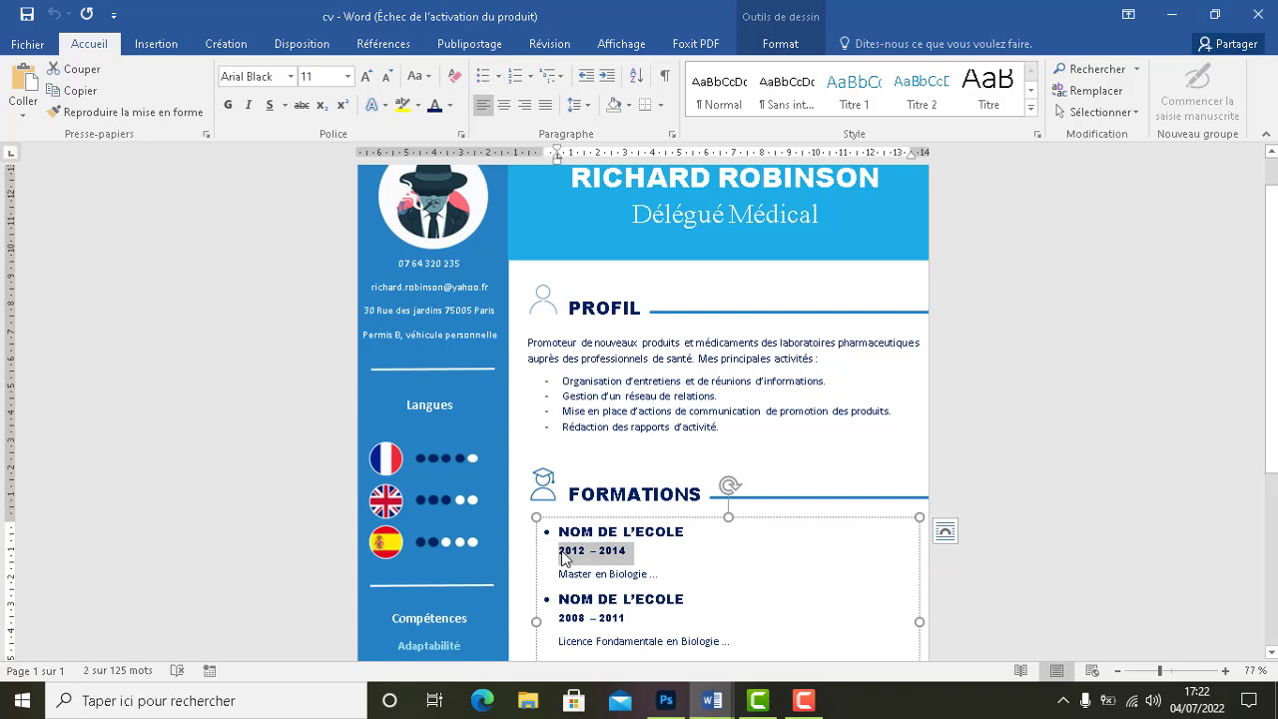
{"action": "left_click", "coordinate": [573, 550]}
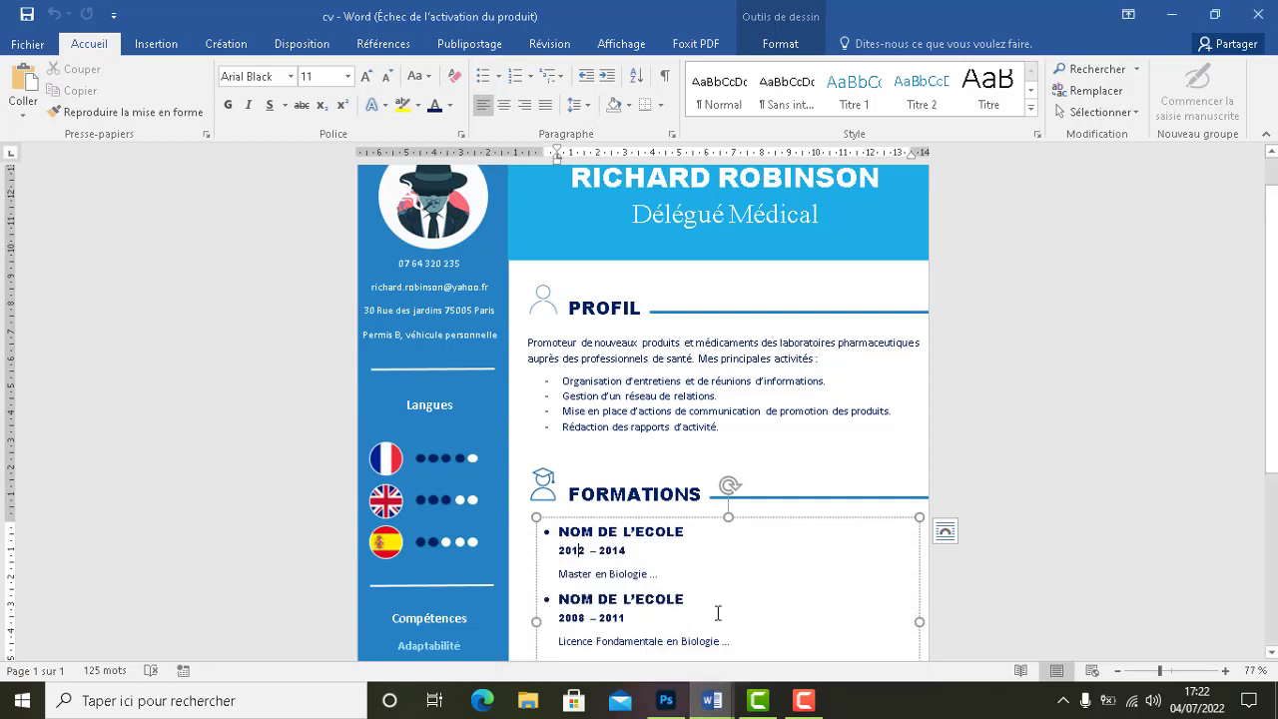
Paste the 2012 – 2014 line into the CV 2LIVE Formations box and remove its bullet
{"action": "mouse_move", "coordinate": [704, 699]}
{"action": "left_click", "coordinate": [799, 642]}
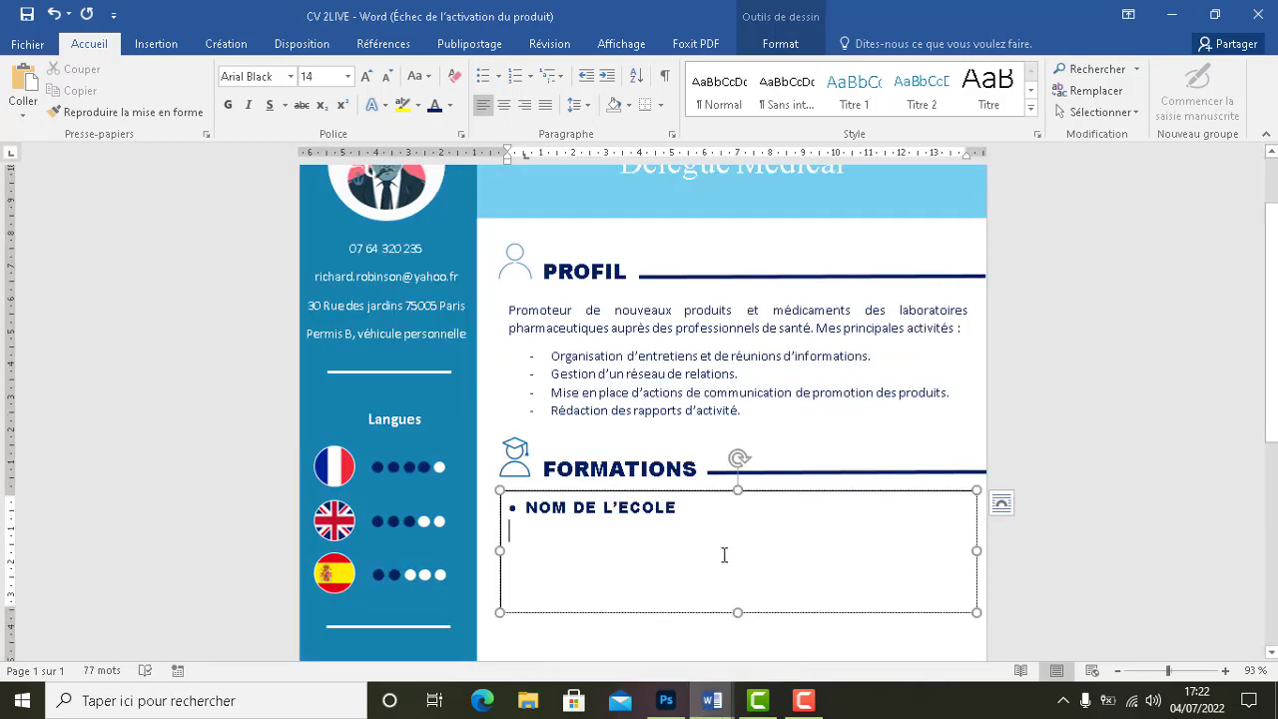
{"action": "key", "text": "ctrl+v"}
{"action": "left_click", "coordinate": [518, 537]}
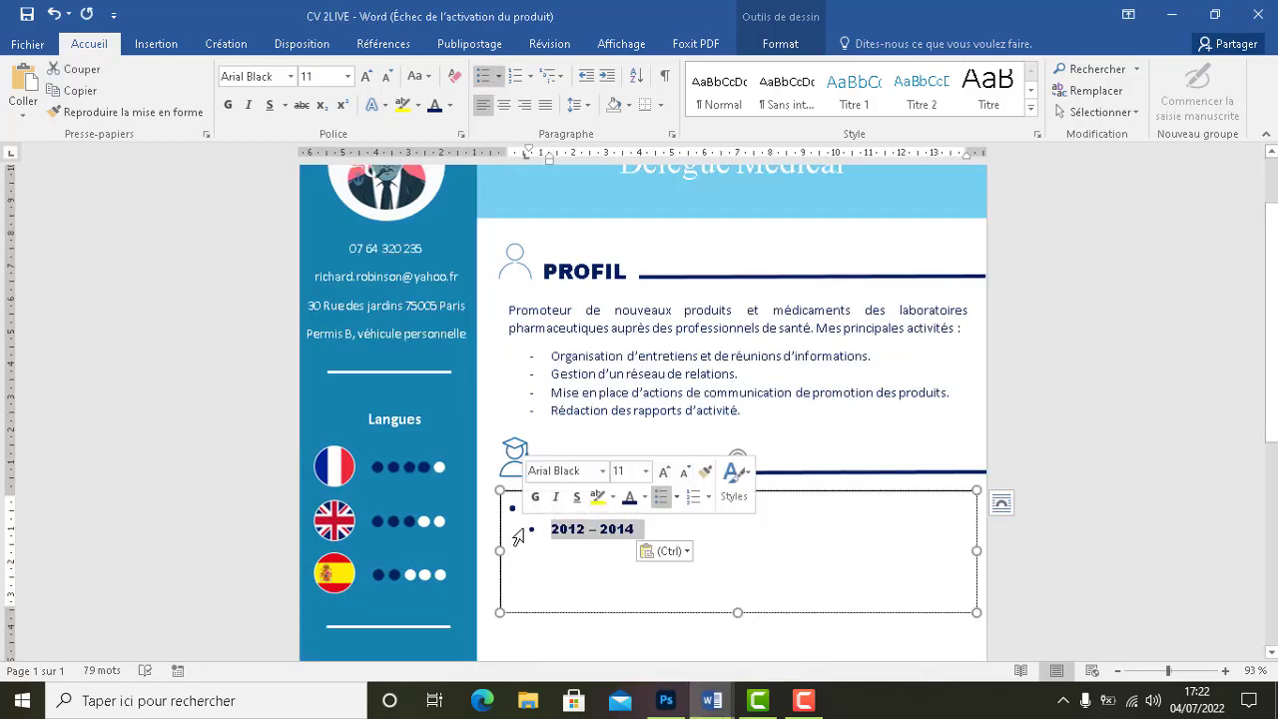
{"action": "left_click", "coordinate": [536, 529]}
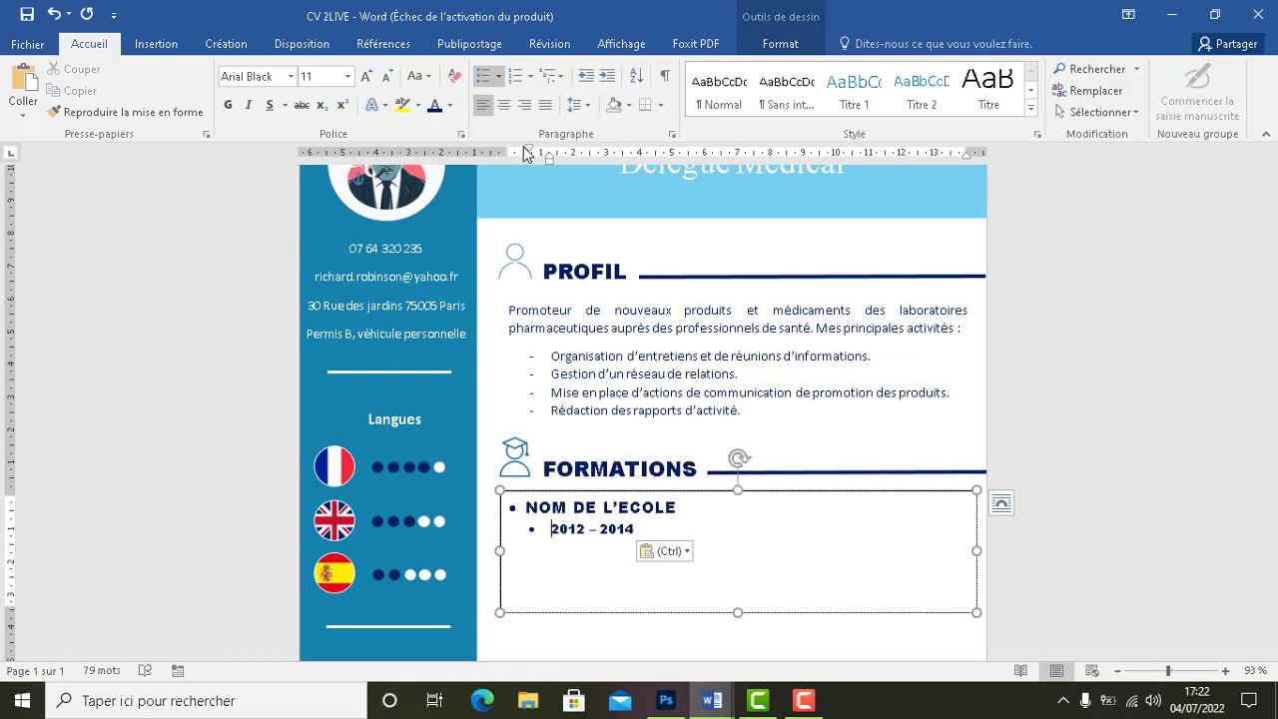
{"action": "mouse_move", "coordinate": [533, 157]}
{"action": "left_mouse_down"}
{"action": "mouse_move", "coordinate": [468, 149]}
{"action": "mouse_move", "coordinate": [509, 148]}
{"action": "left_mouse_up"}
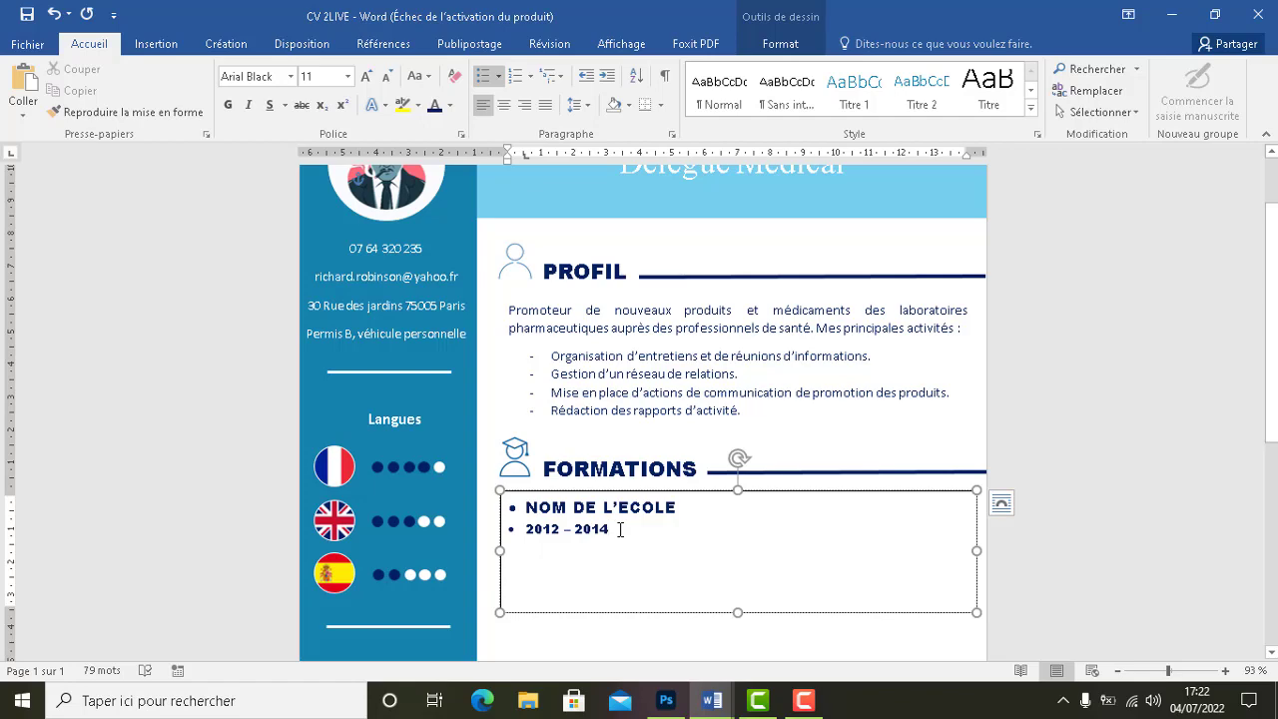
{"action": "key", "text": "alt+Tab"}
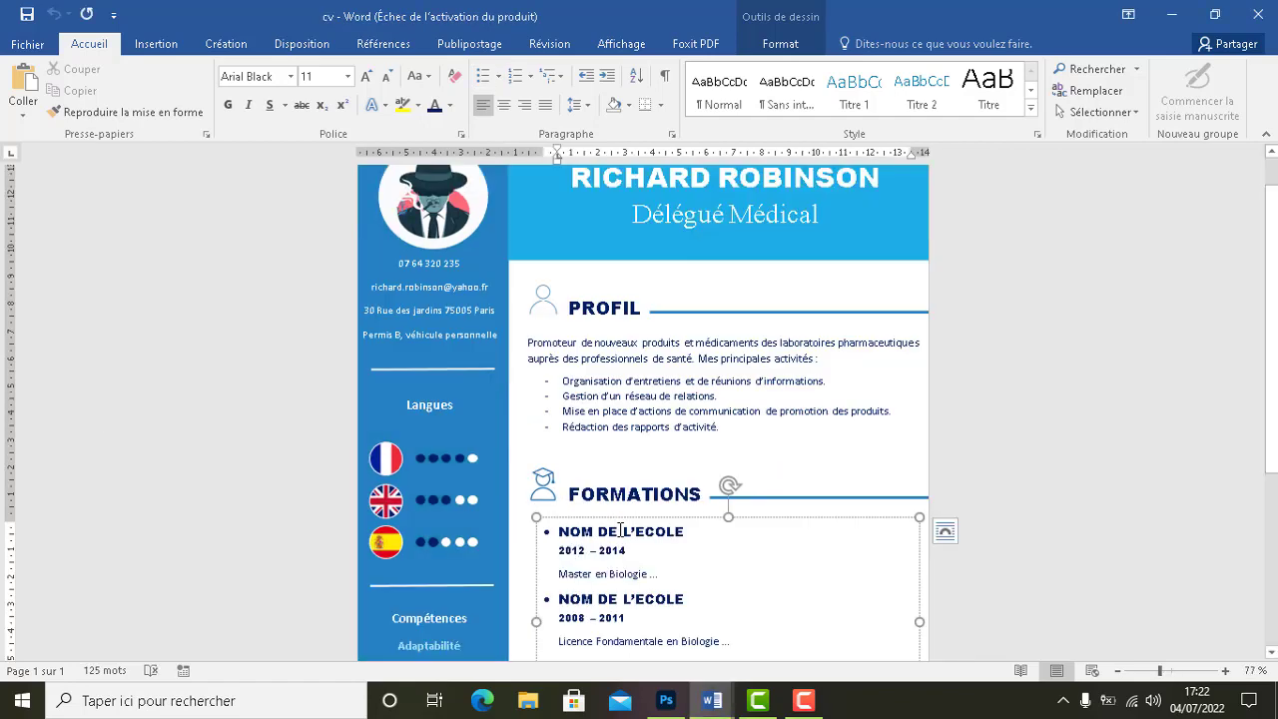
{"action": "key", "text": "alt+Tab"}
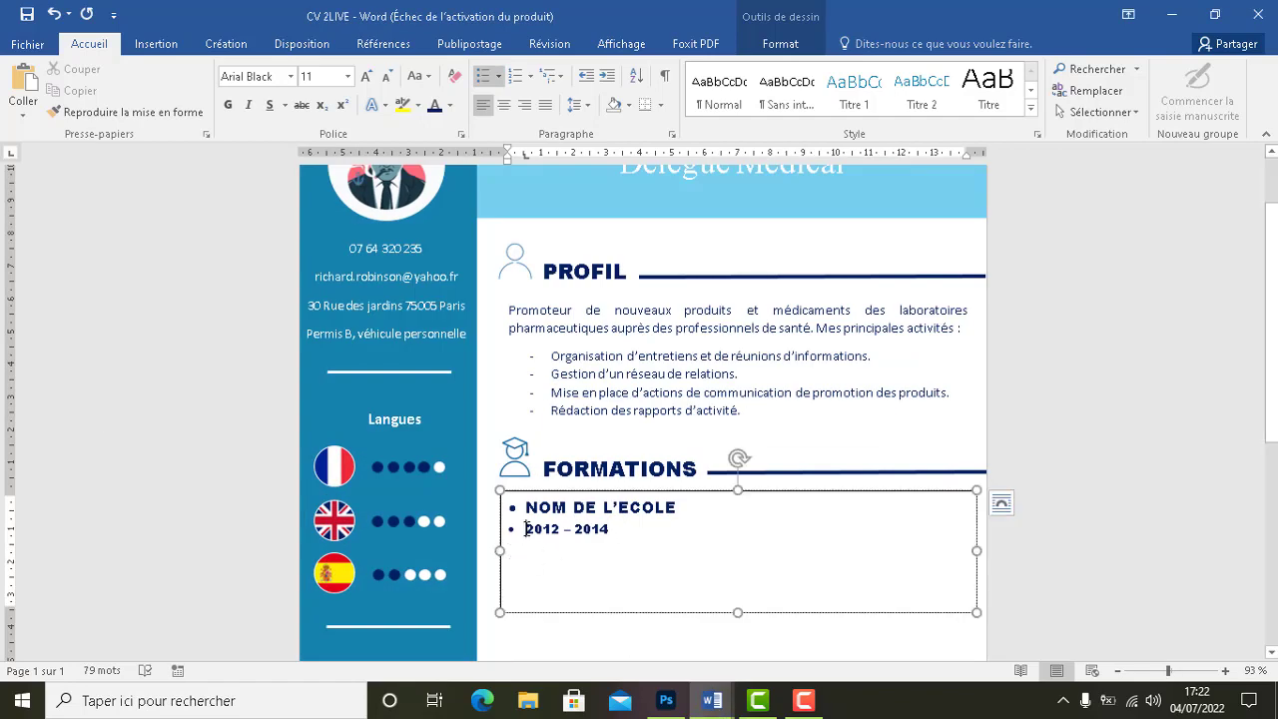
{"action": "key", "text": "BackSpace"}
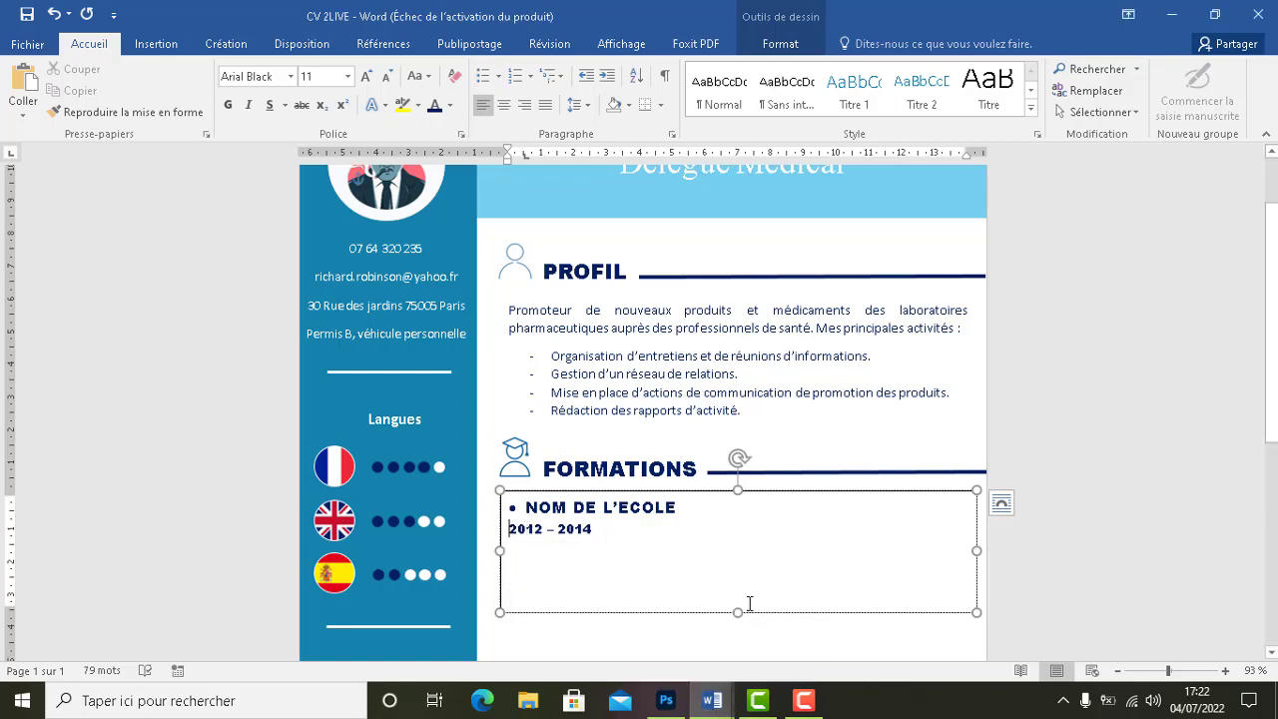
Indent the dates line to align under NOM DE L'ECOLE and start a new line
{"action": "mouse_move", "coordinate": [712, 700]}
{"action": "left_click", "coordinate": [630, 639]}
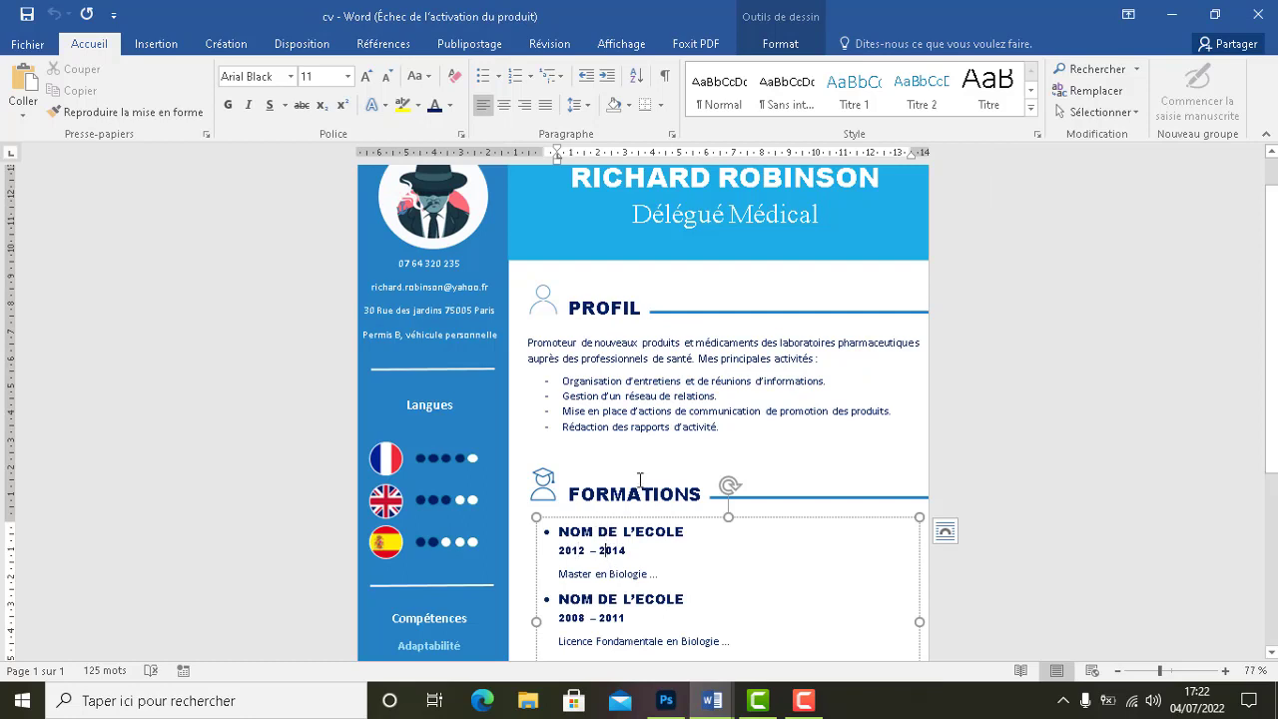
{"action": "left_click", "coordinate": [1173, 15]}
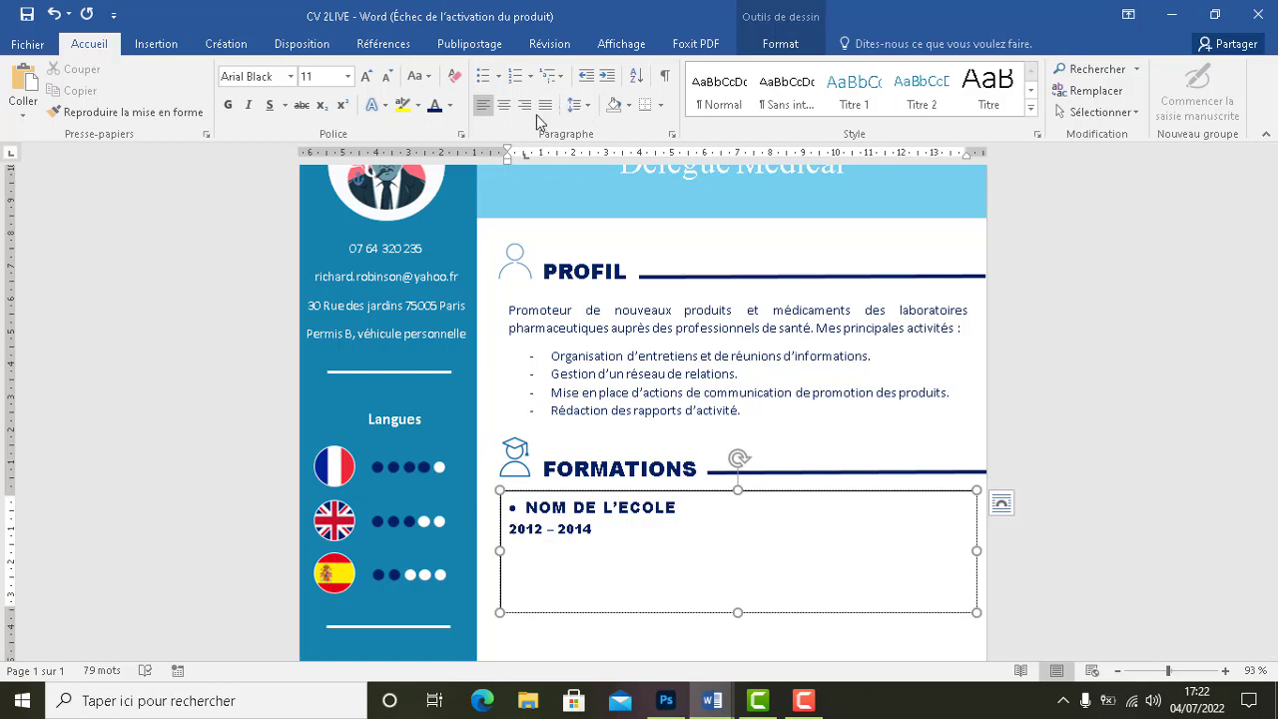
{"action": "left_click_drag", "start_coordinate": [507, 159], "coordinate": [527, 166]}
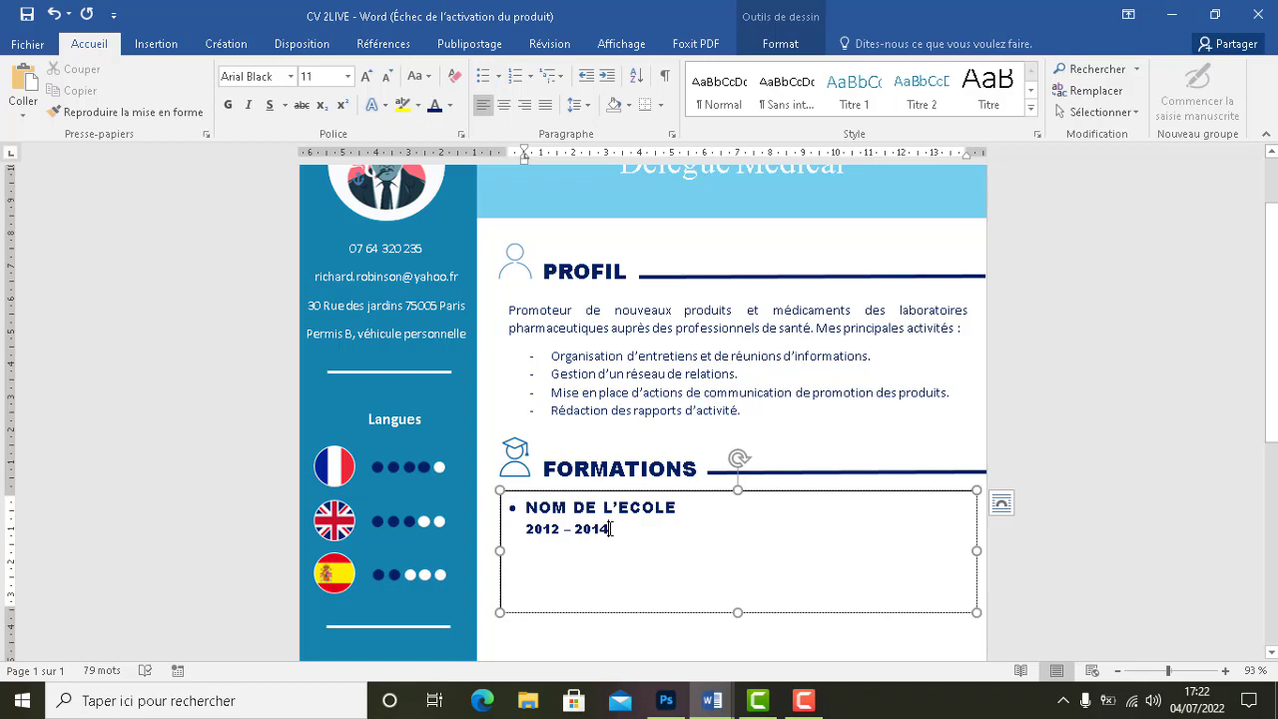
{"action": "key", "text": "Return"}
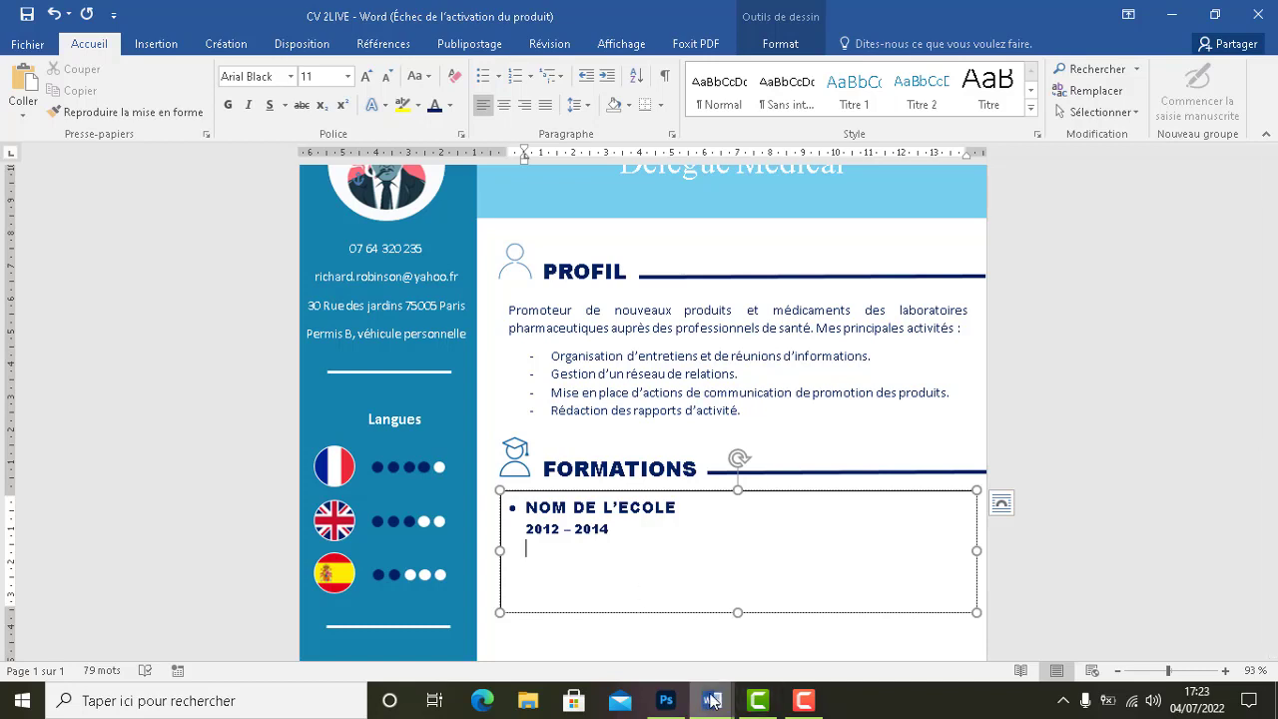
Switch back to the reference cv document
{"action": "left_click", "coordinate": [708, 697]}
{"action": "left_click", "coordinate": [766, 642]}
{"action": "left_click", "coordinate": [713, 552]}
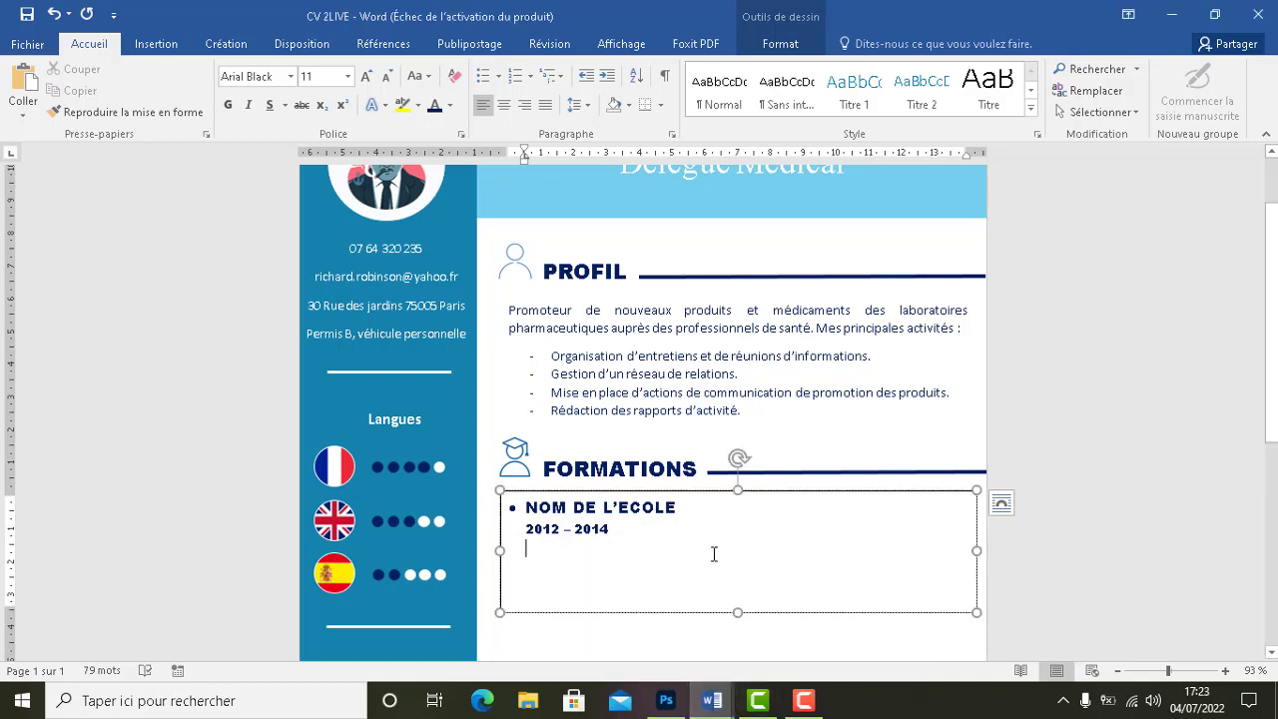
{"action": "left_click", "coordinate": [712, 700]}
{"action": "left_click", "coordinate": [643, 640]}
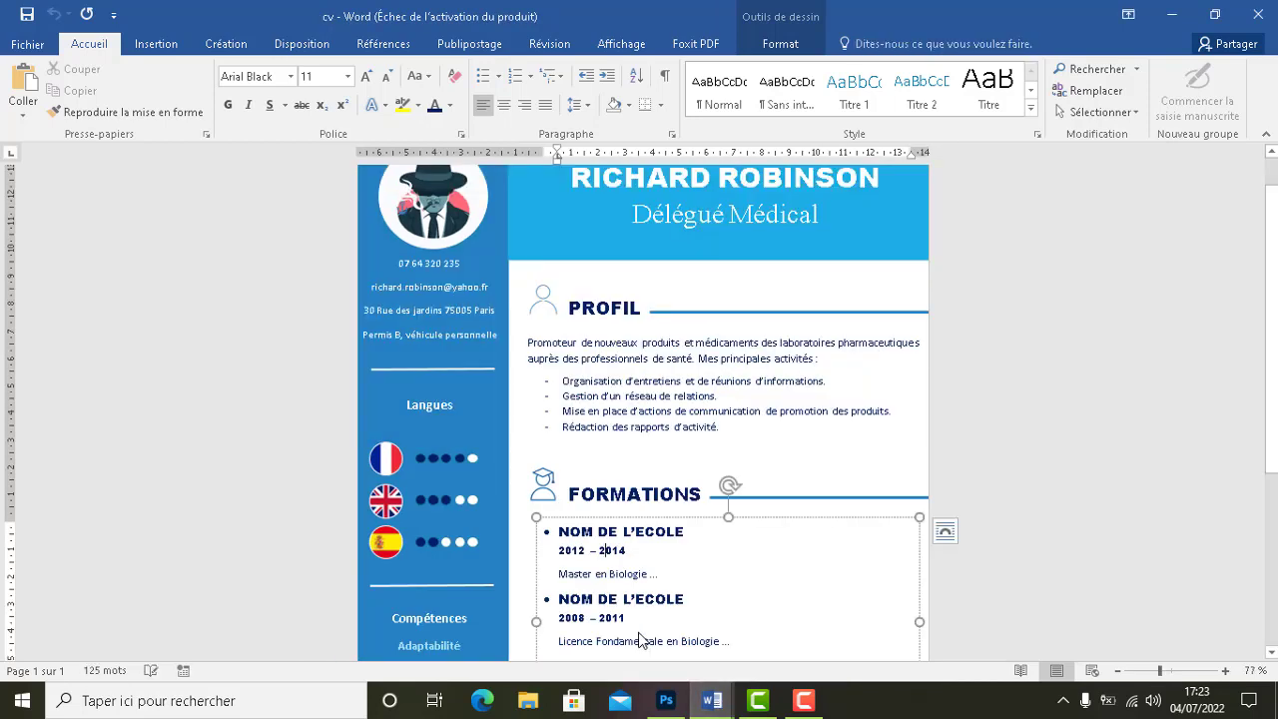
Copy the Master en Biologie ... line from cv and paste it under the 2012 – 2014 dates
{"action": "left_click_drag", "start_coordinate": [646, 575], "coordinate": [570, 577]}
{"action": "key", "text": "ctrl+c"}
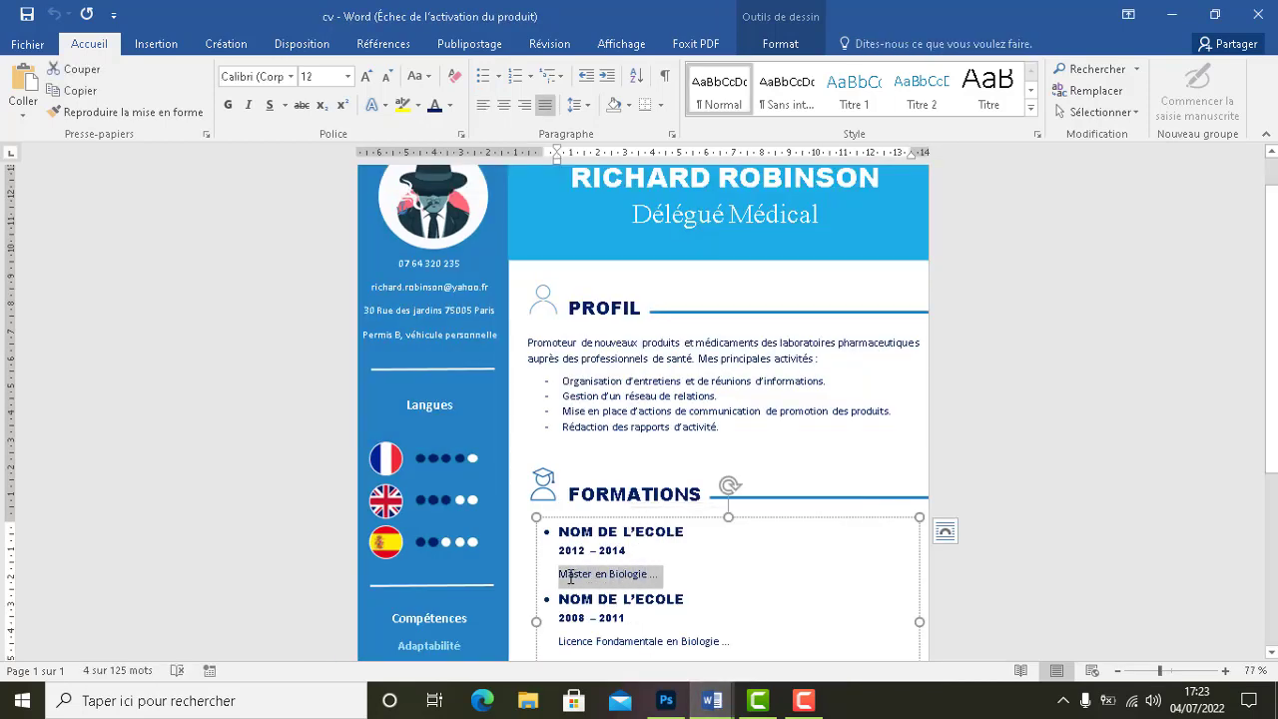
{"action": "mouse_move", "coordinate": [719, 704]}
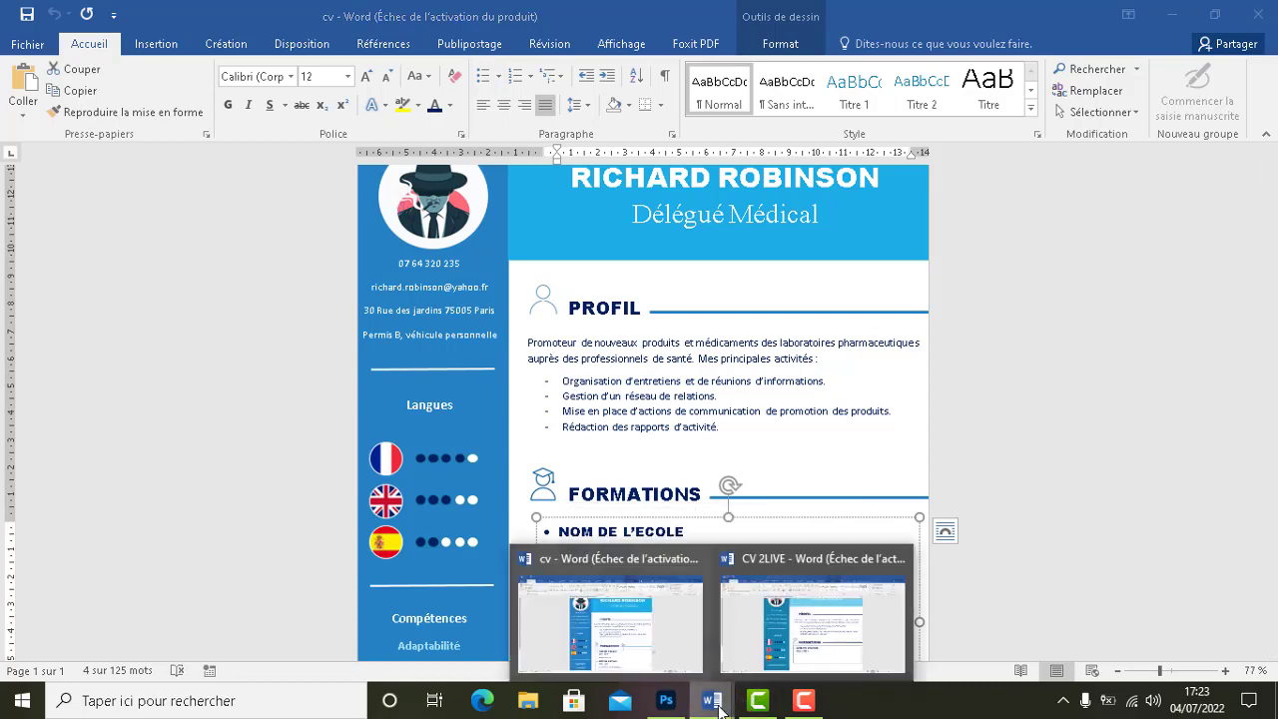
{"action": "left_click", "coordinate": [680, 639]}
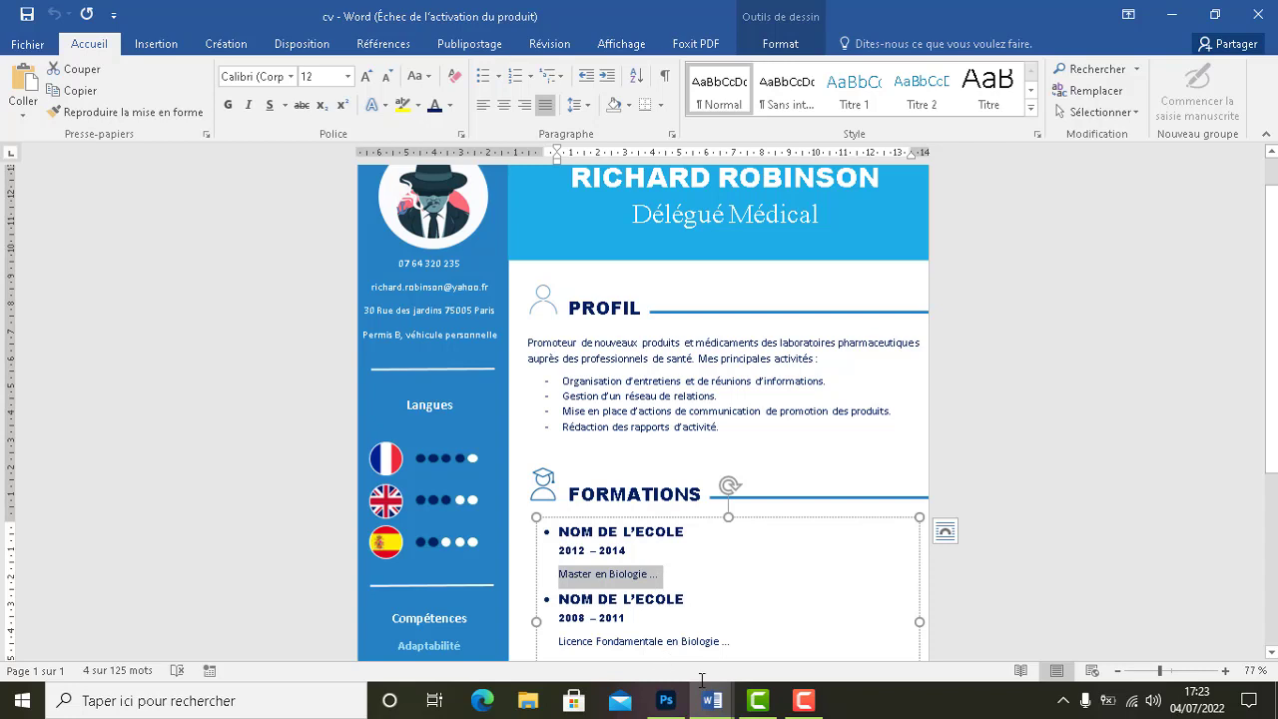
{"action": "mouse_move", "coordinate": [709, 699]}
{"action": "left_click", "coordinate": [788, 644]}
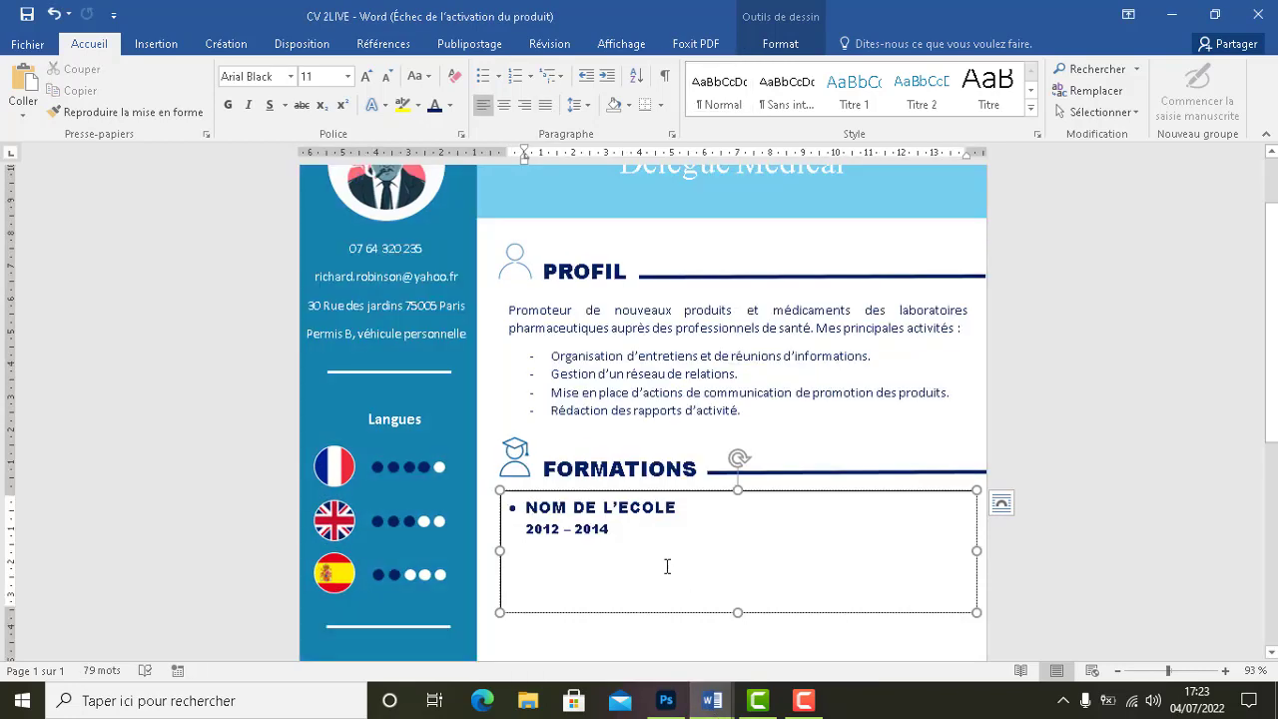
{"action": "key", "text": "ctrl+v"}
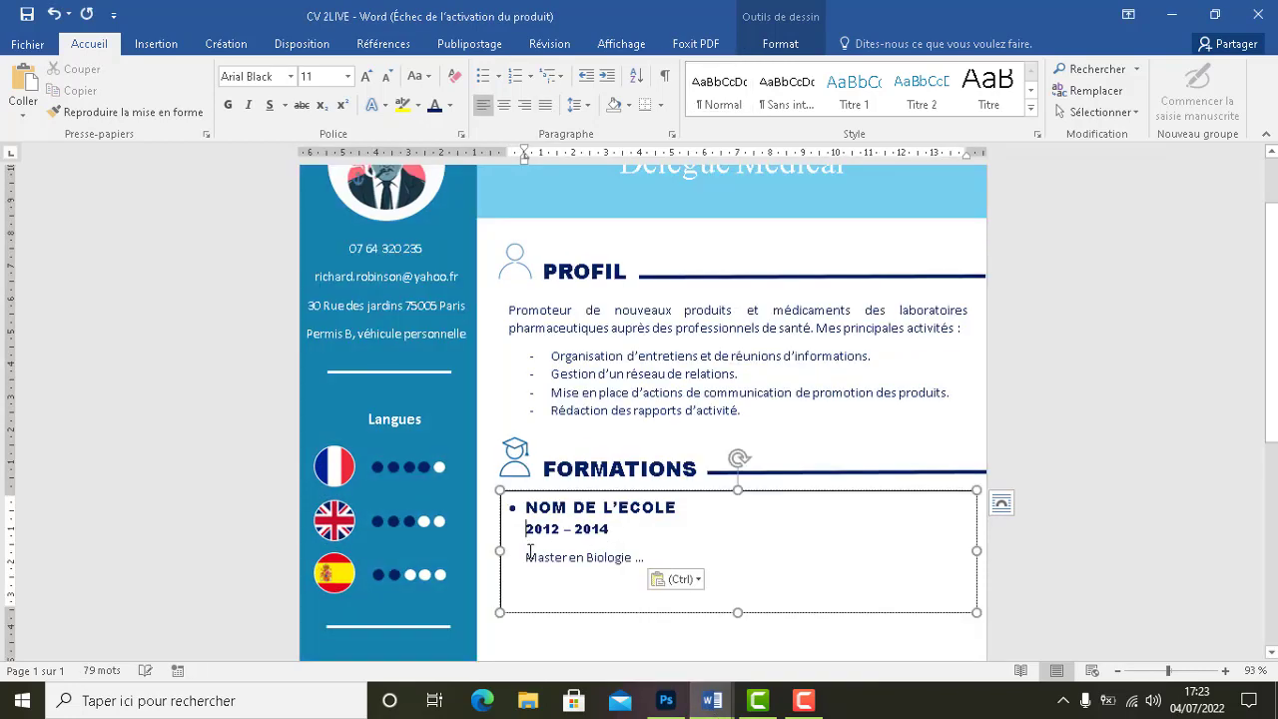
{"action": "left_click", "coordinate": [551, 557]}
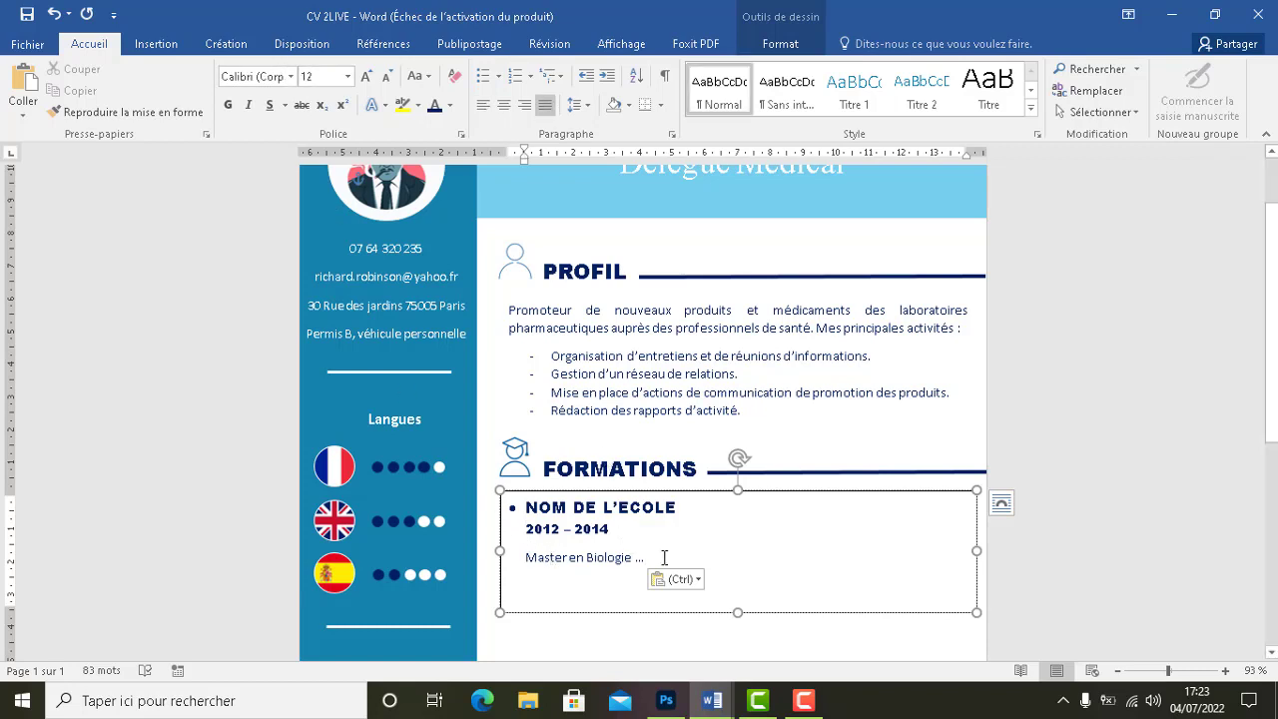
Return to the reference cv document
{"action": "left_click", "coordinate": [712, 701]}
{"action": "left_click", "coordinate": [787, 612]}
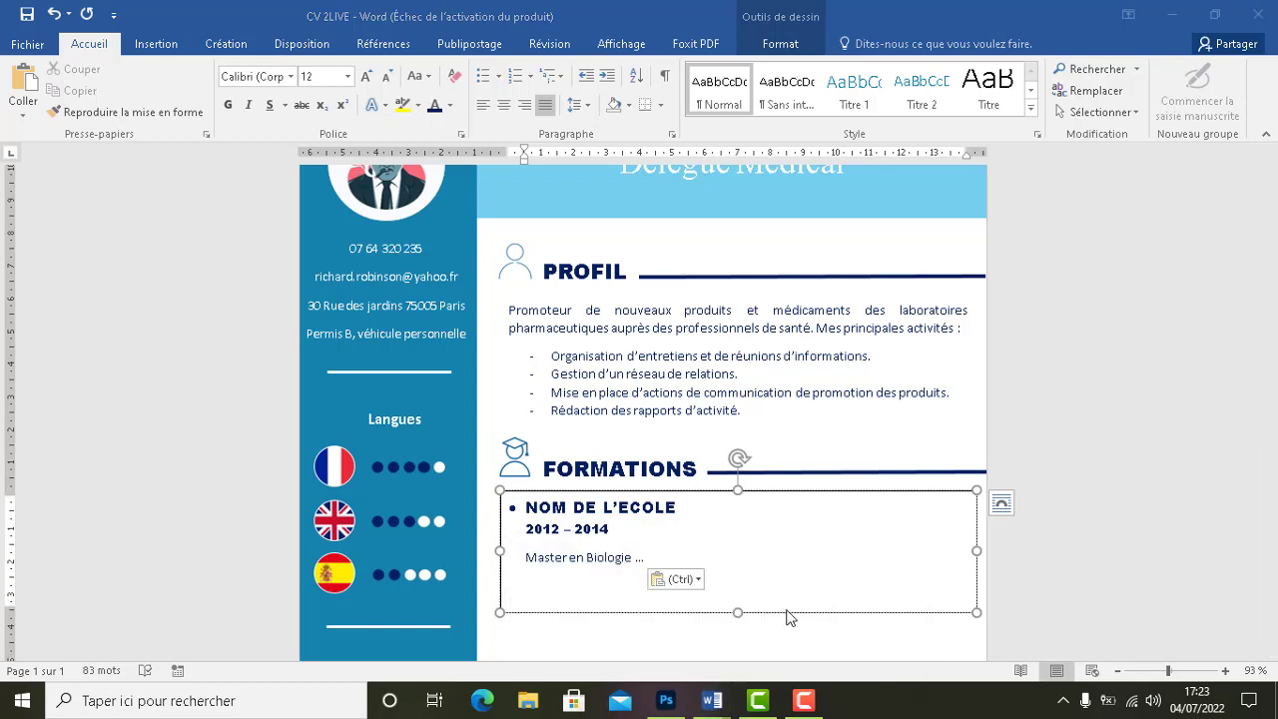
{"action": "left_click", "coordinate": [712, 701]}
{"action": "left_click", "coordinate": [629, 643]}
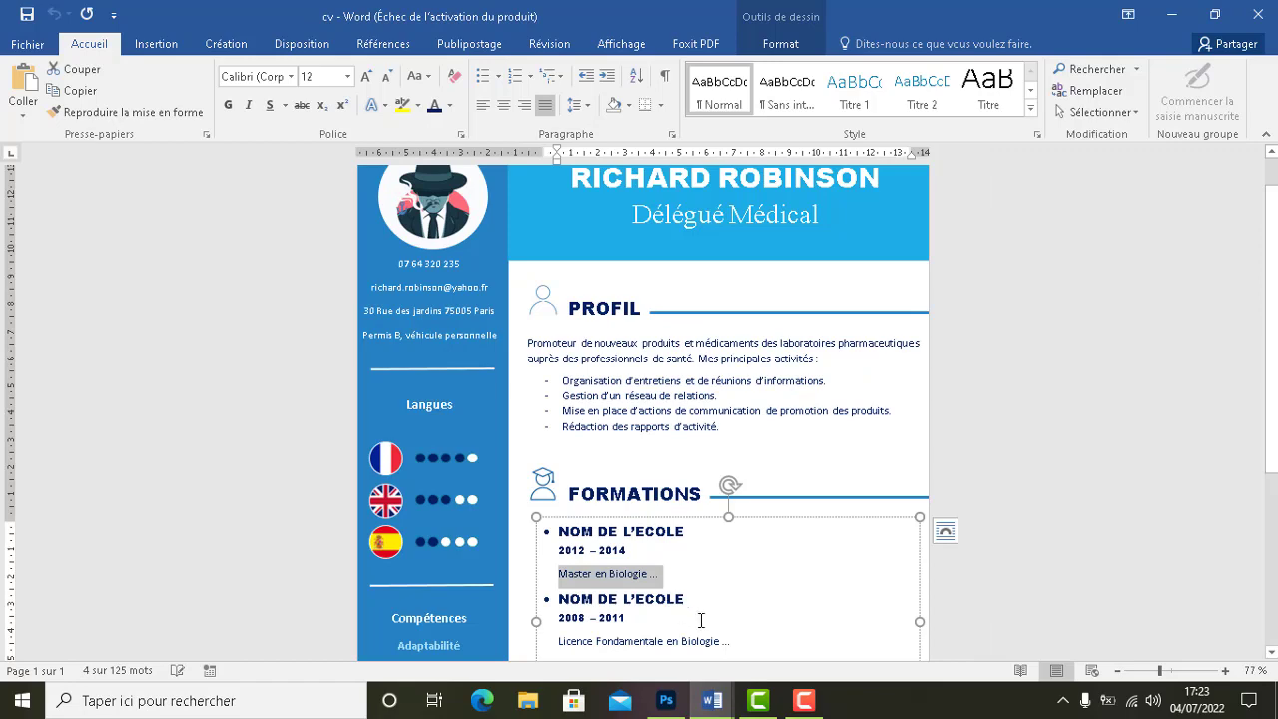
{"action": "scroll", "coordinate": [759, 609], "scroll_direction": "down", "scroll_amount": 3}
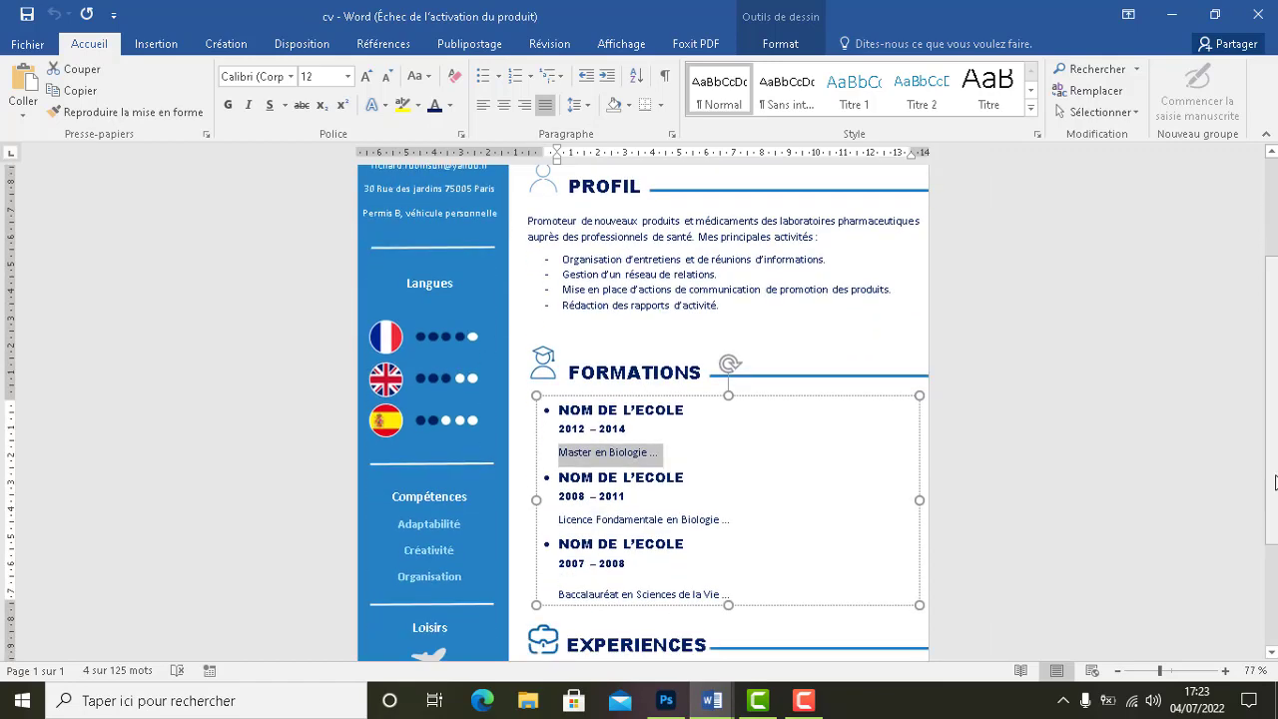
{"action": "left_click_drag", "start_coordinate": [721, 587], "coordinate": [544, 481]}
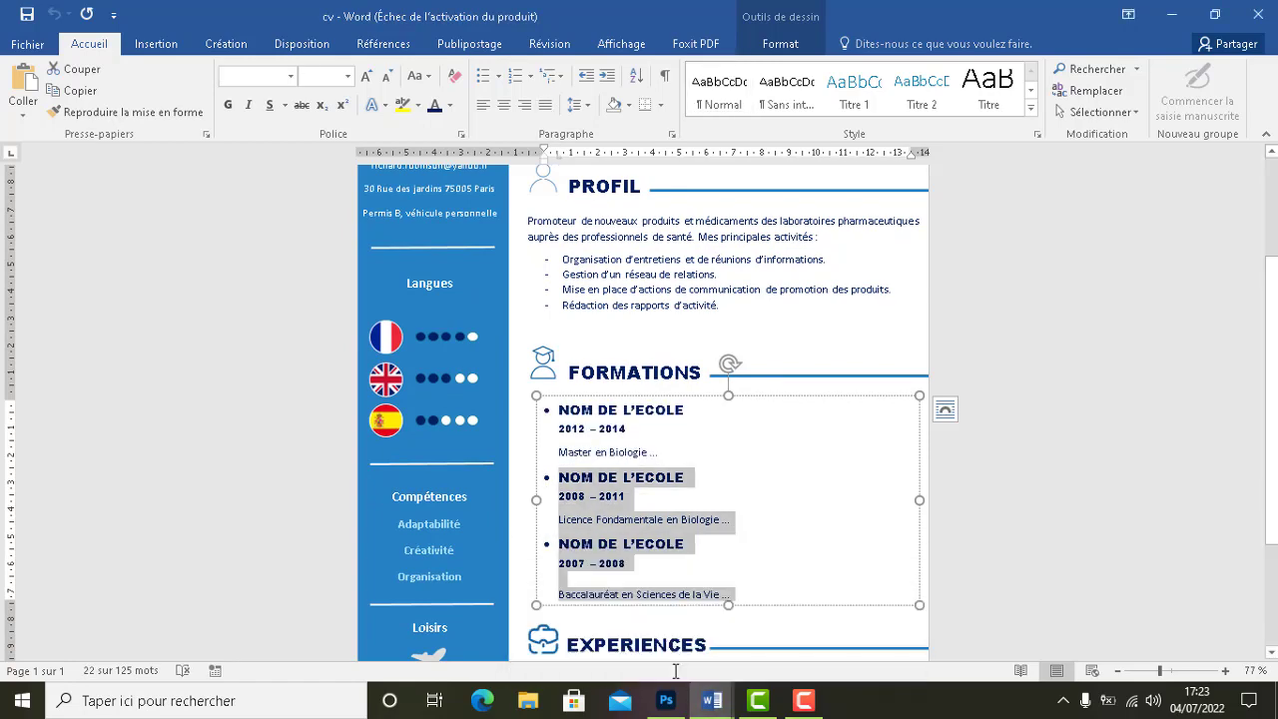
{"action": "mouse_move", "coordinate": [712, 700]}
{"action": "left_click", "coordinate": [809, 648]}
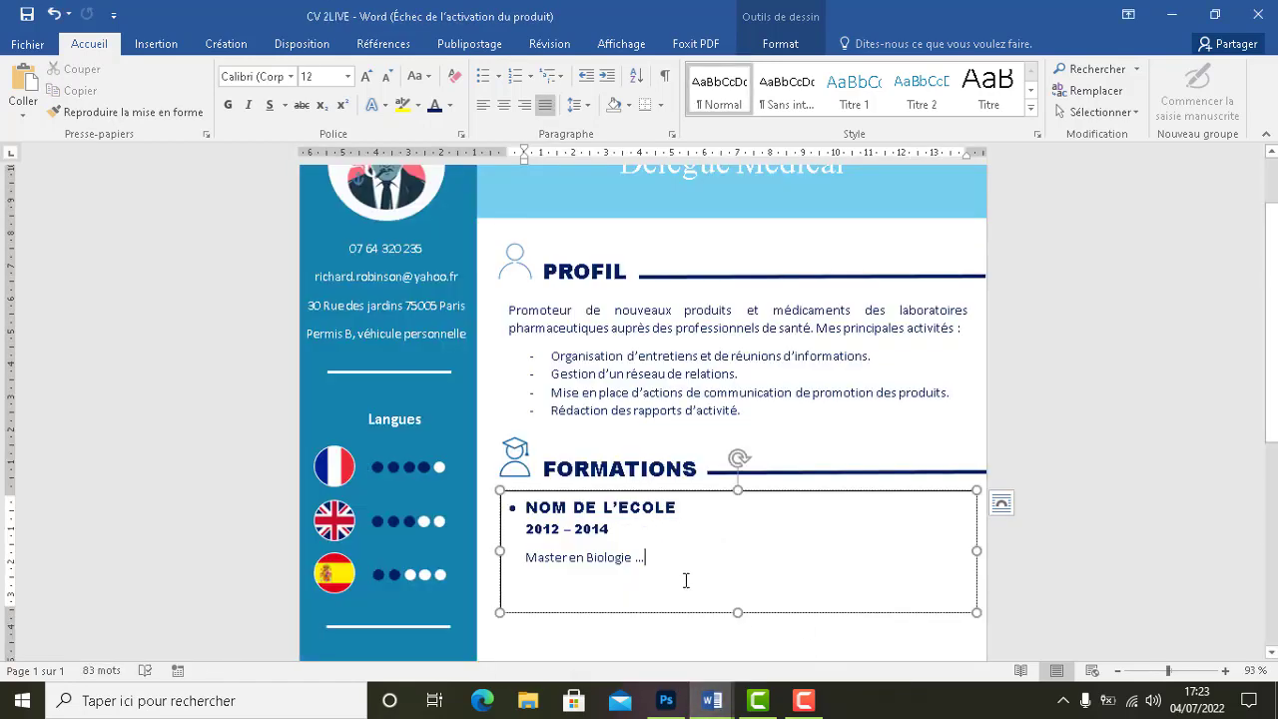
{"action": "key", "text": "Return"}
{"action": "key", "text": "ctrl+v"}
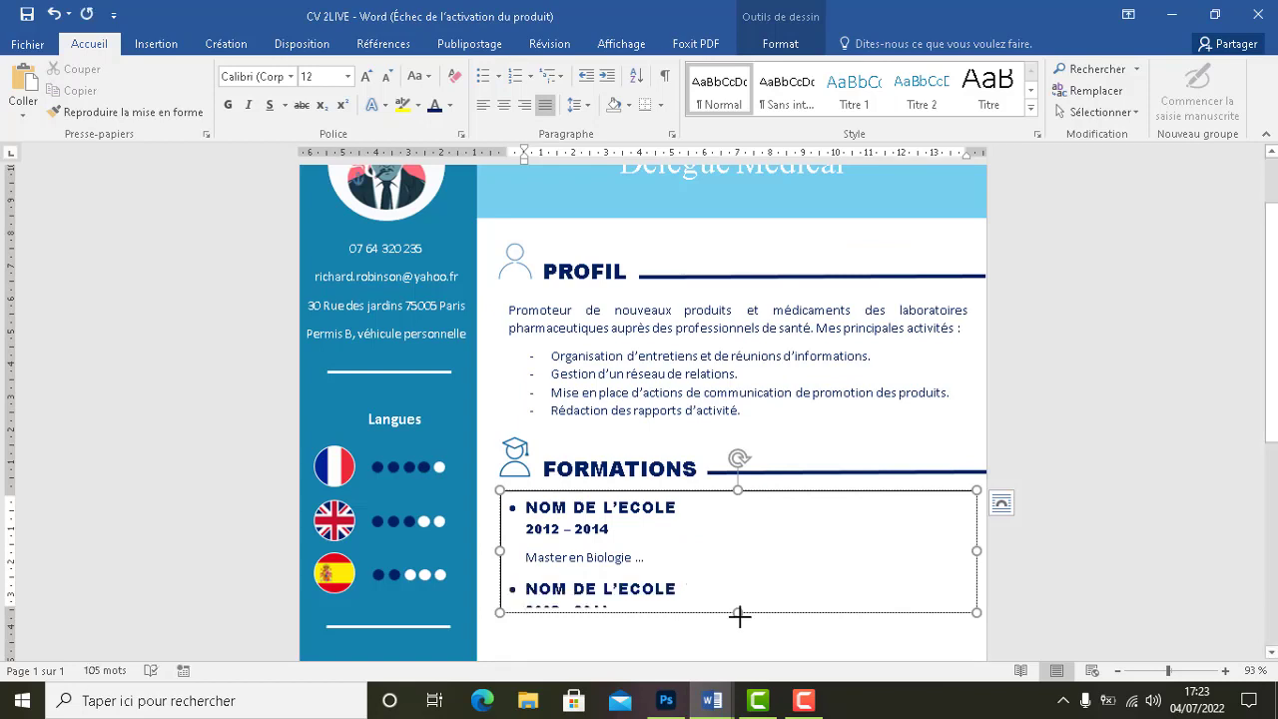
{"action": "left_click_drag", "start_coordinate": [739, 614], "coordinate": [765, 654]}
{"action": "scroll", "coordinate": [1275, 392], "scroll_direction": "down", "scroll_amount": 3}
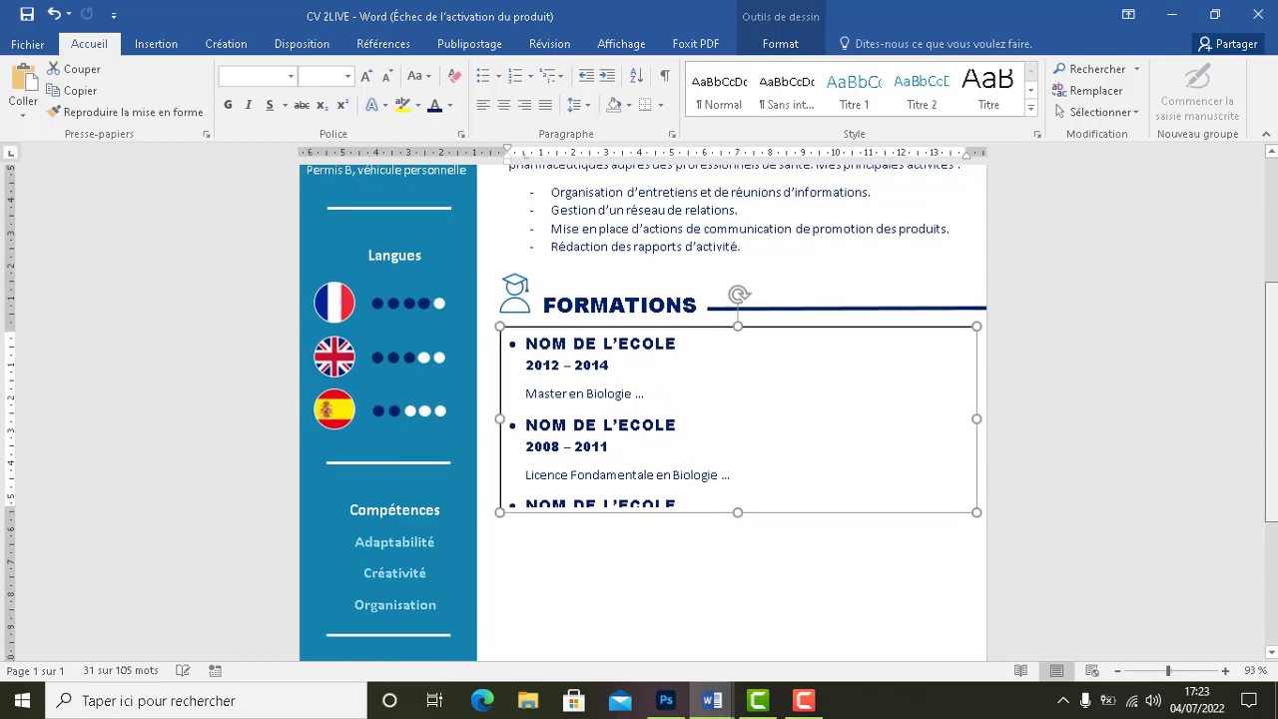
{"action": "left_click_drag", "start_coordinate": [735, 512], "coordinate": [751, 584]}
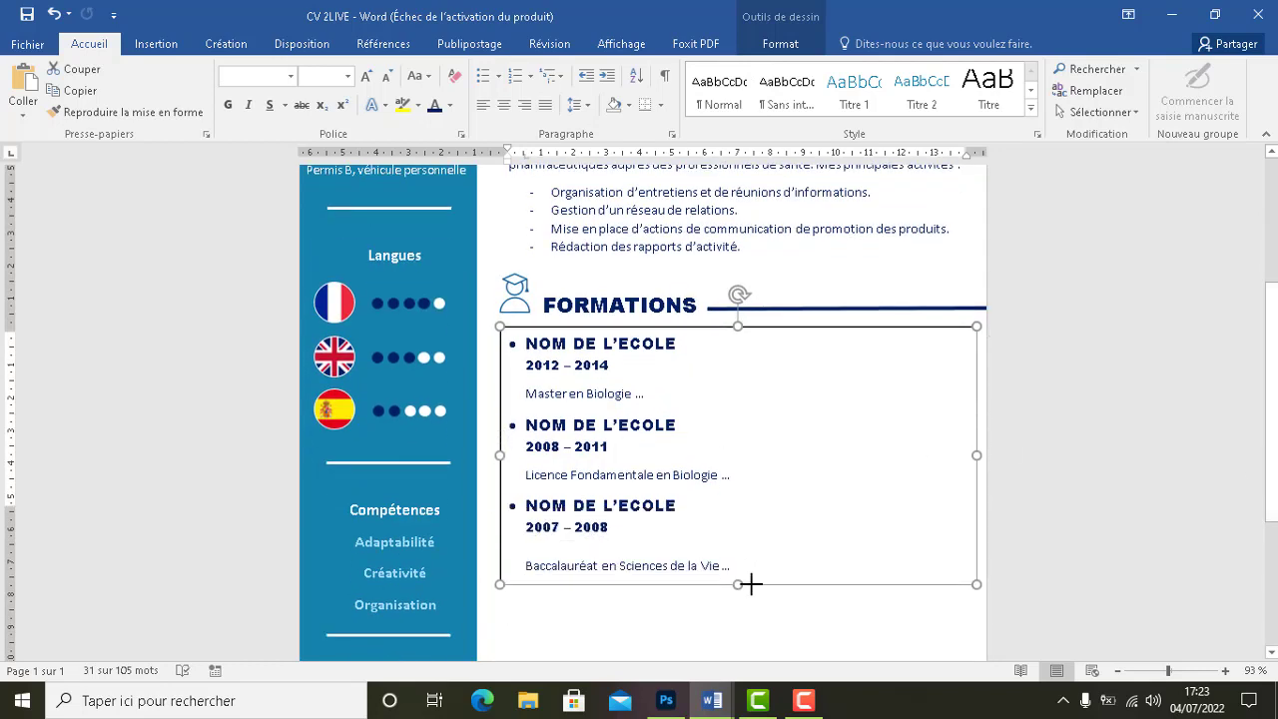
{"action": "scroll", "coordinate": [1273, 400], "scroll_direction": "down", "scroll_amount": 5}
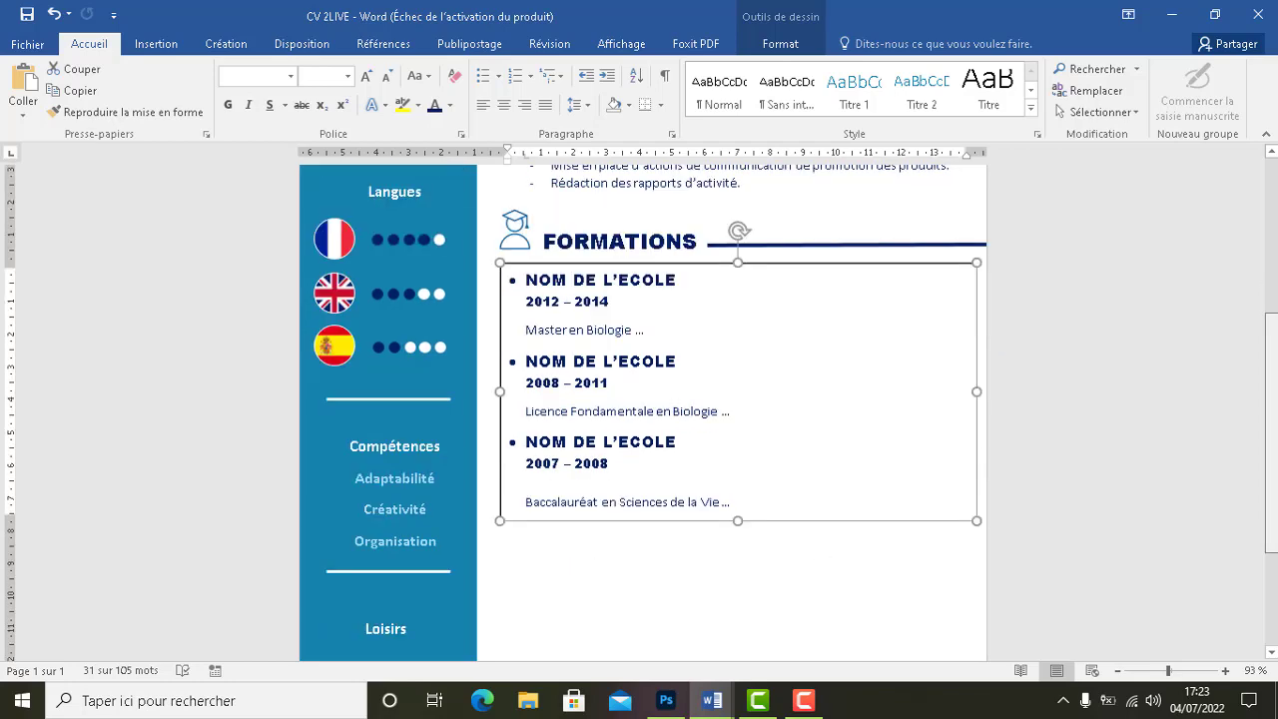
{"action": "scroll", "coordinate": [1256, 519], "scroll_direction": "up", "scroll_amount": 3}
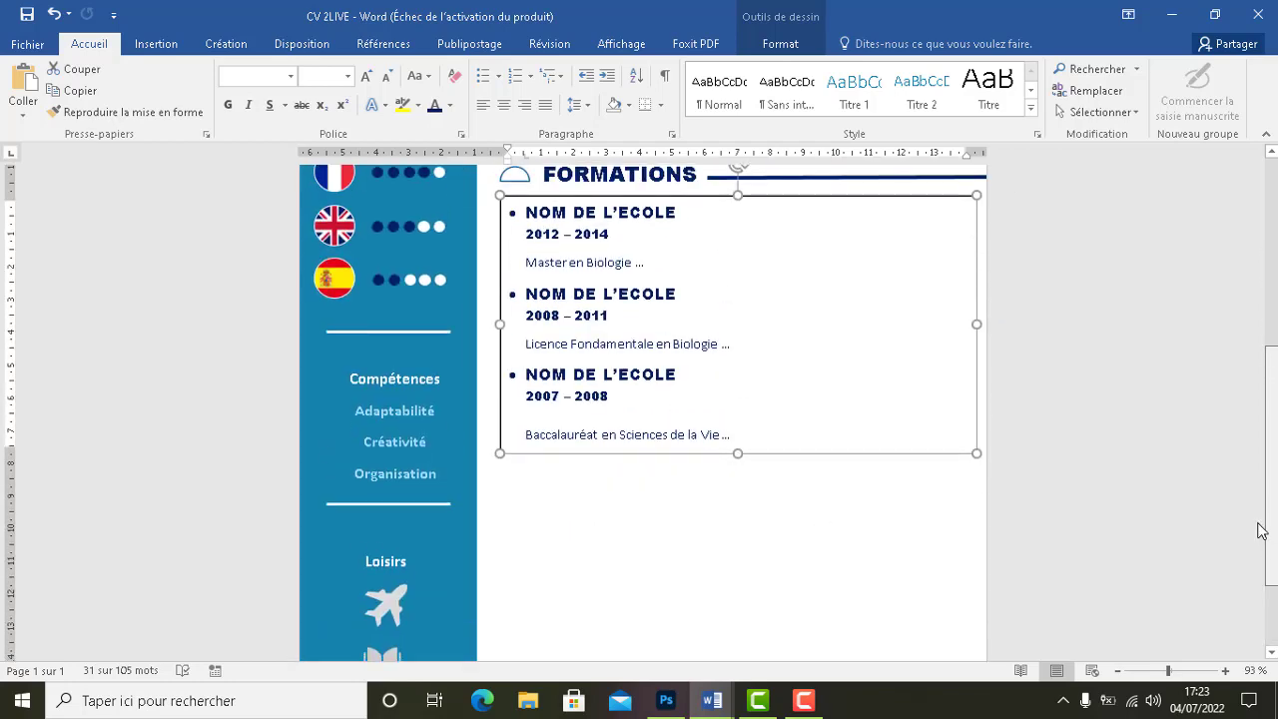
{"action": "scroll", "coordinate": [1257, 515], "scroll_direction": "up", "scroll_amount": 1}
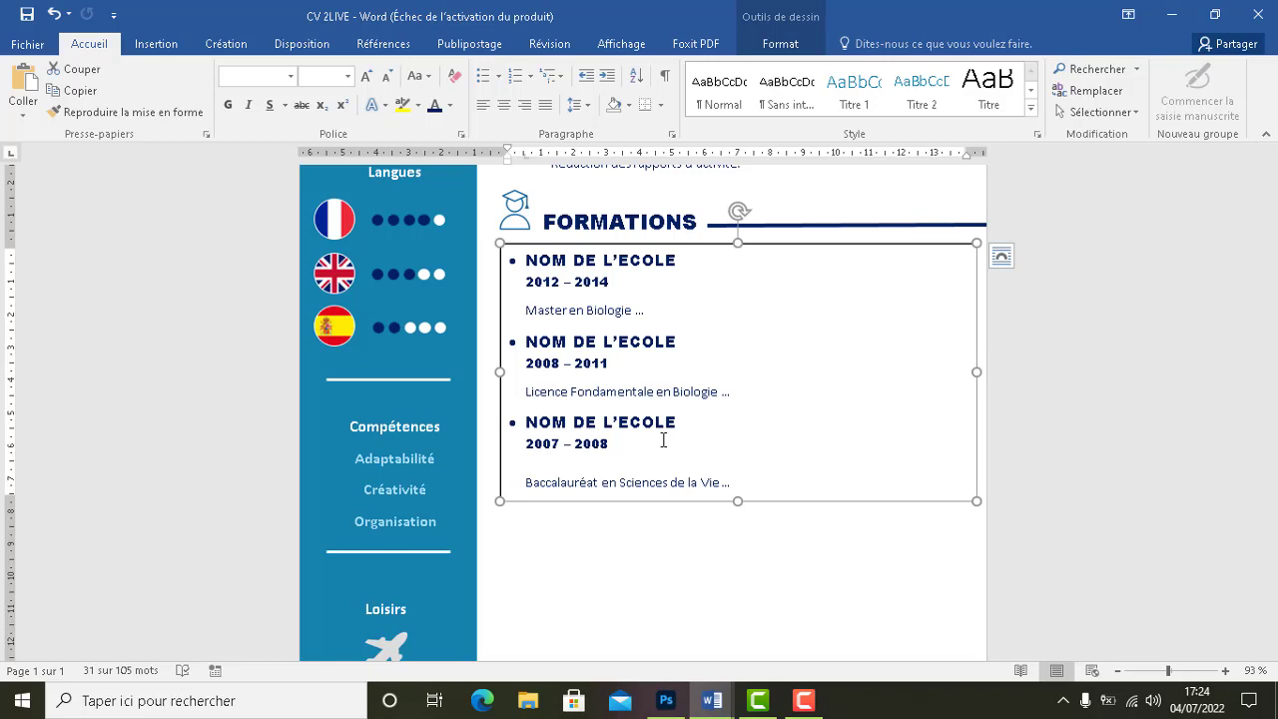
{"action": "left_click", "coordinate": [516, 211]}
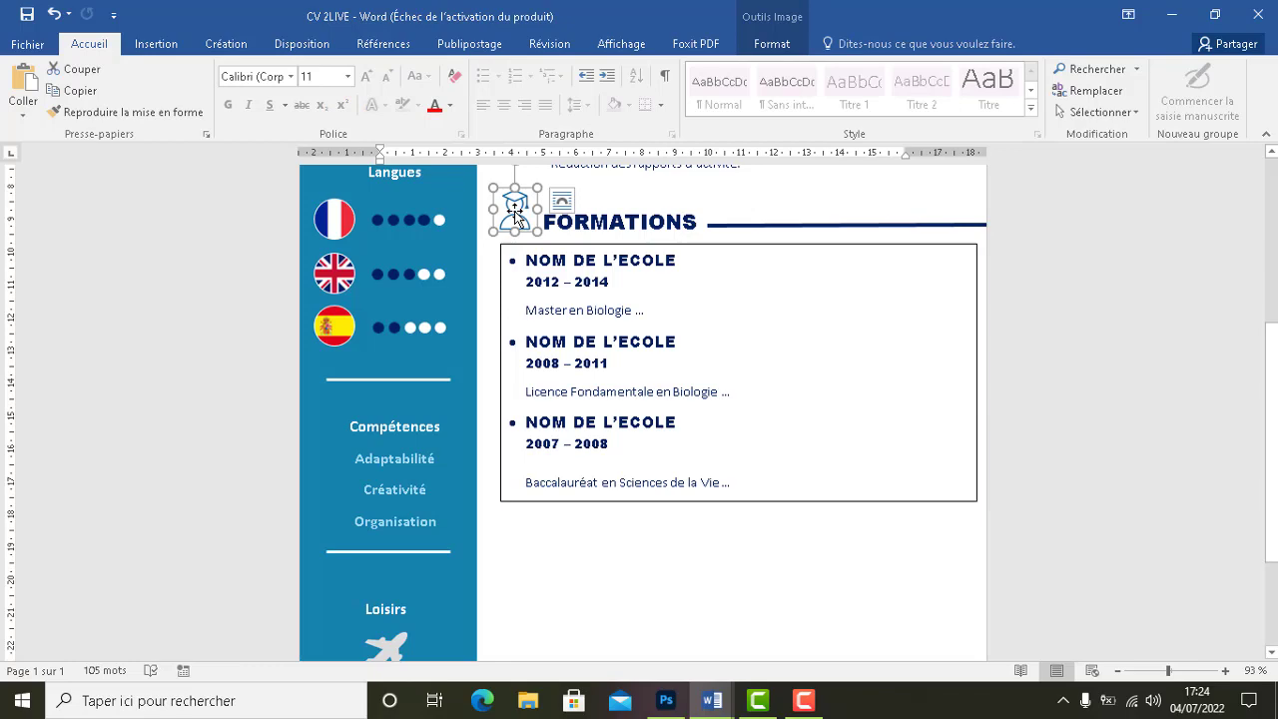
Insert the WORK briefcase image into the CV
{"action": "left_click", "coordinate": [812, 590]}
{"action": "scroll", "coordinate": [813, 590], "scroll_direction": "up", "scroll_amount": 5}
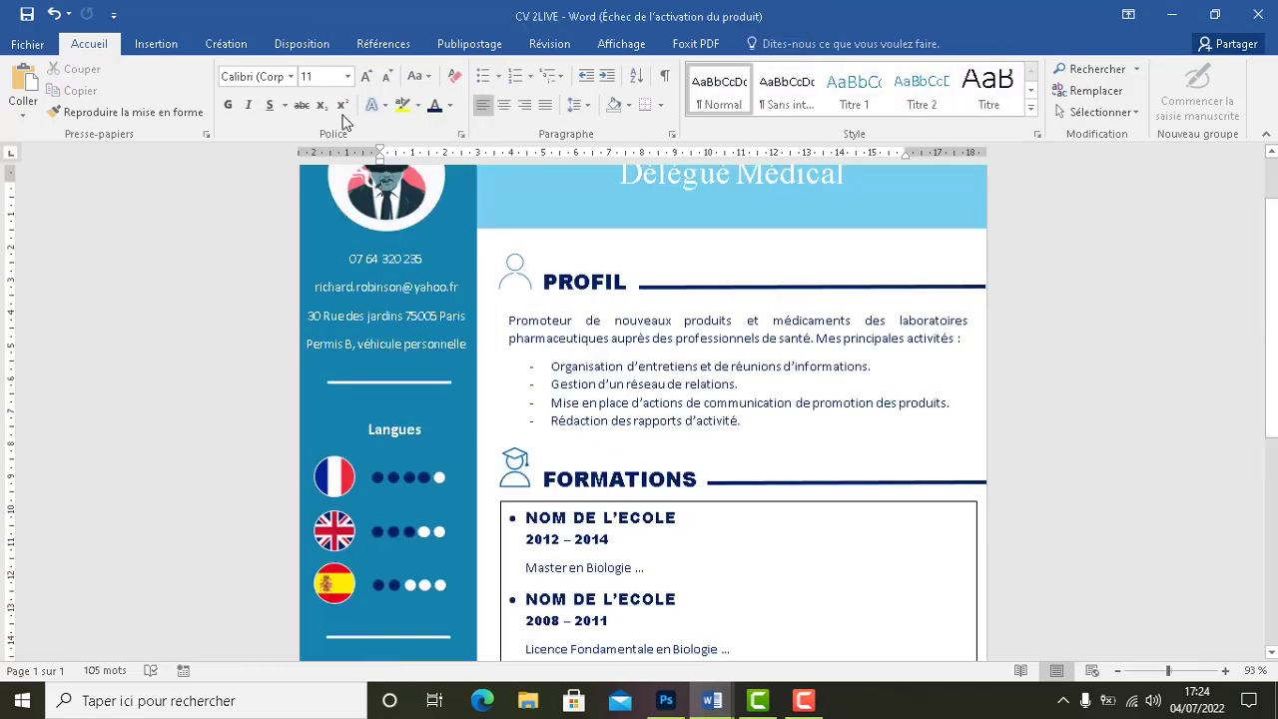
{"action": "left_click", "coordinate": [156, 44]}
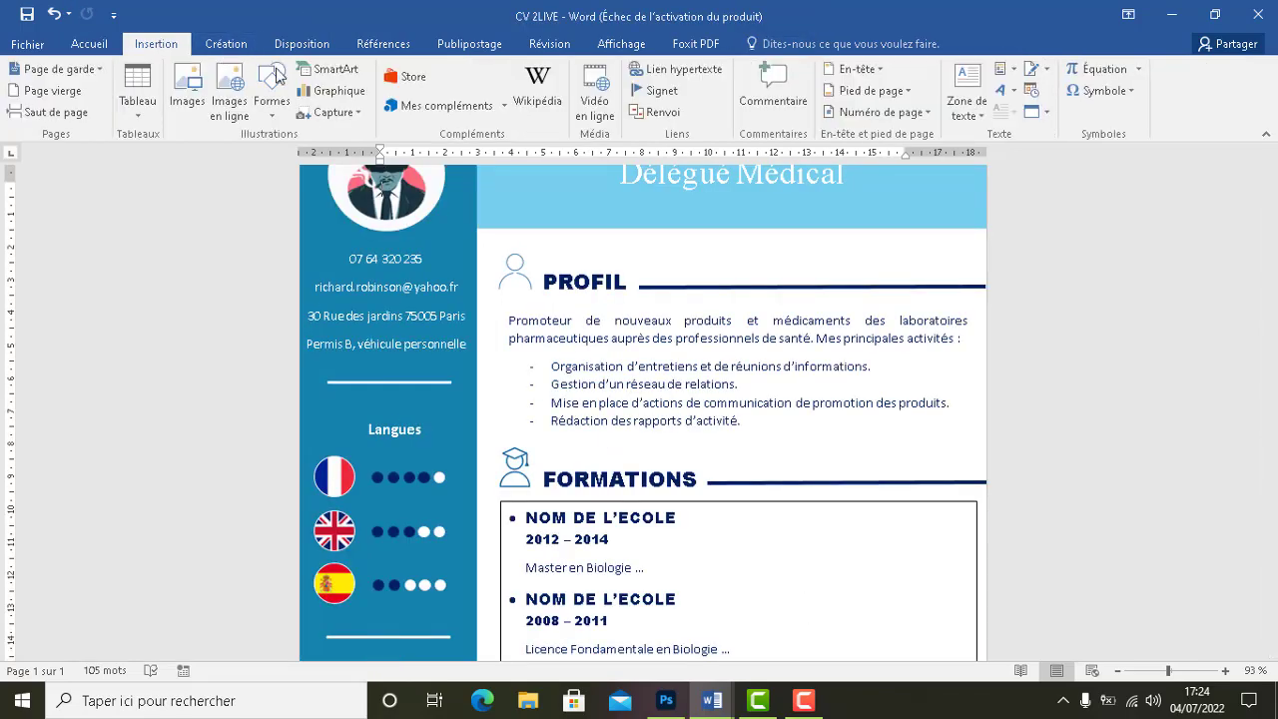
{"action": "left_click", "coordinate": [186, 92]}
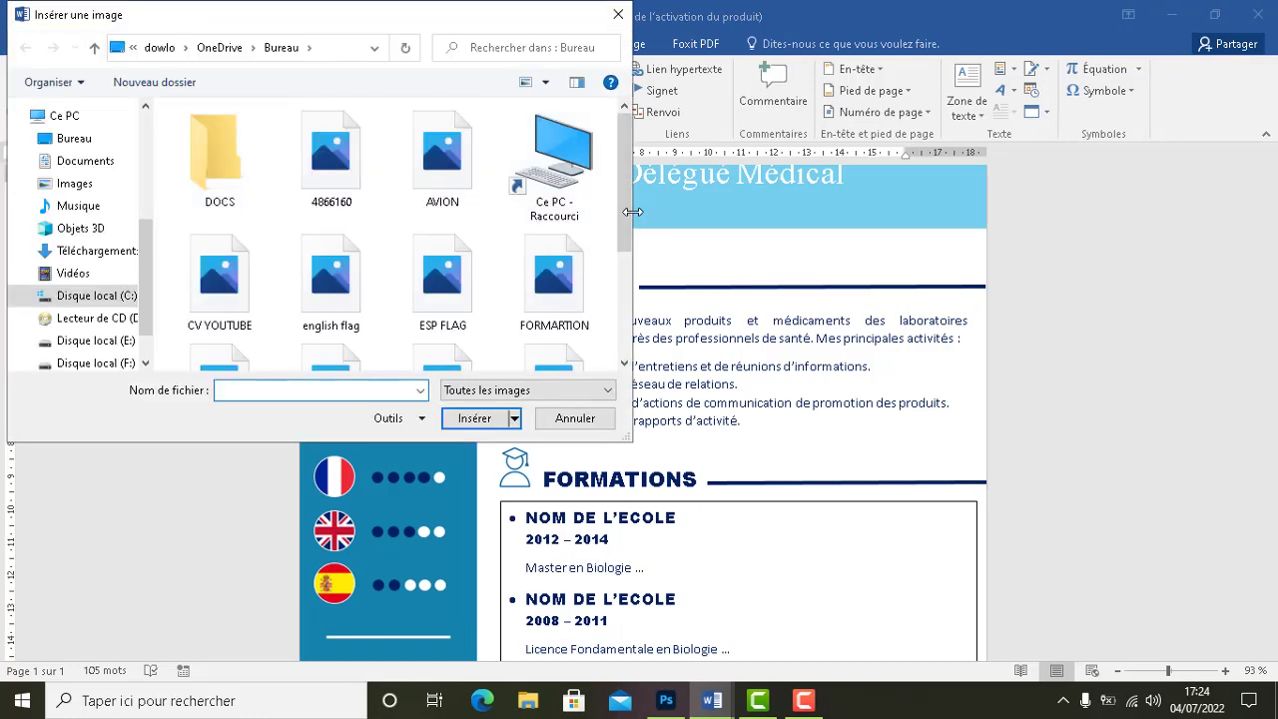
{"action": "left_click_drag", "start_coordinate": [627, 214], "coordinate": [635, 320]}
{"action": "left_click", "coordinate": [344, 318]}
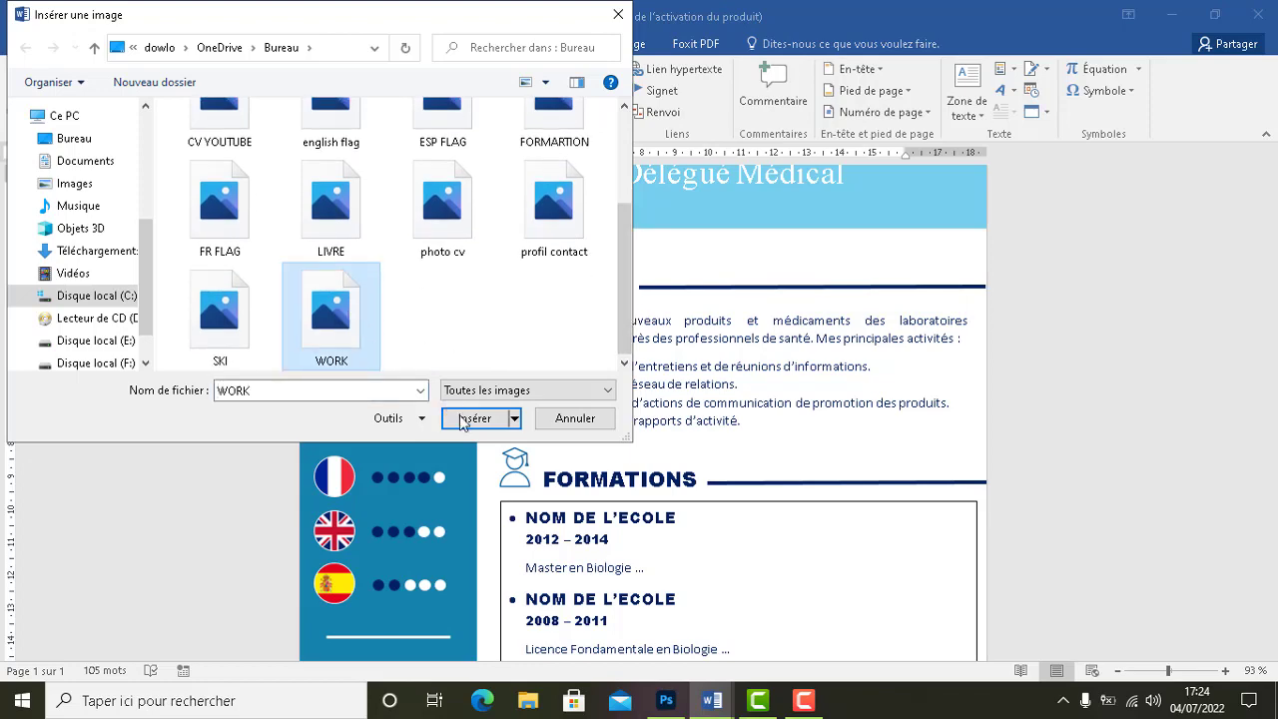
{"action": "double_click", "coordinate": [344, 318]}
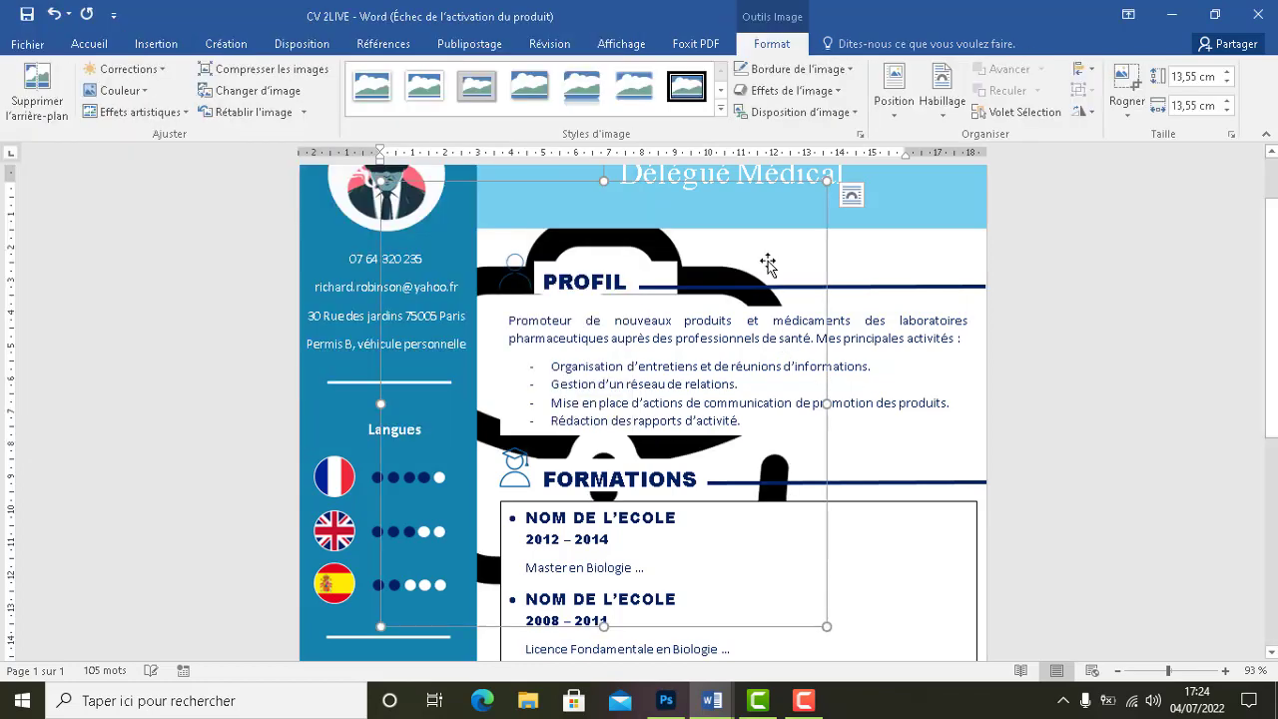
Set the briefcase picture in front of text and size it 1,3 × 1,3 cm
{"action": "scroll", "coordinate": [1275, 252], "scroll_direction": "up", "scroll_amount": 1}
{"action": "scroll", "coordinate": [1276, 253], "scroll_direction": "up", "scroll_amount": 1}
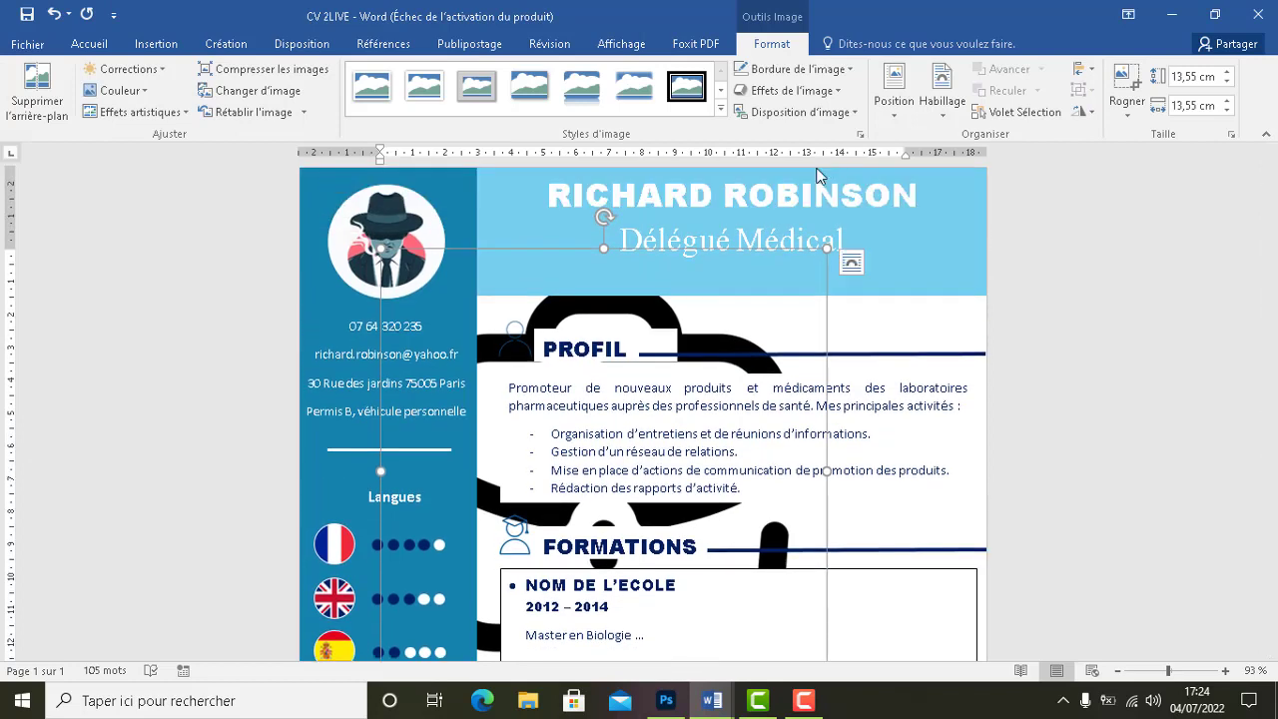
{"action": "left_click", "coordinate": [942, 100]}
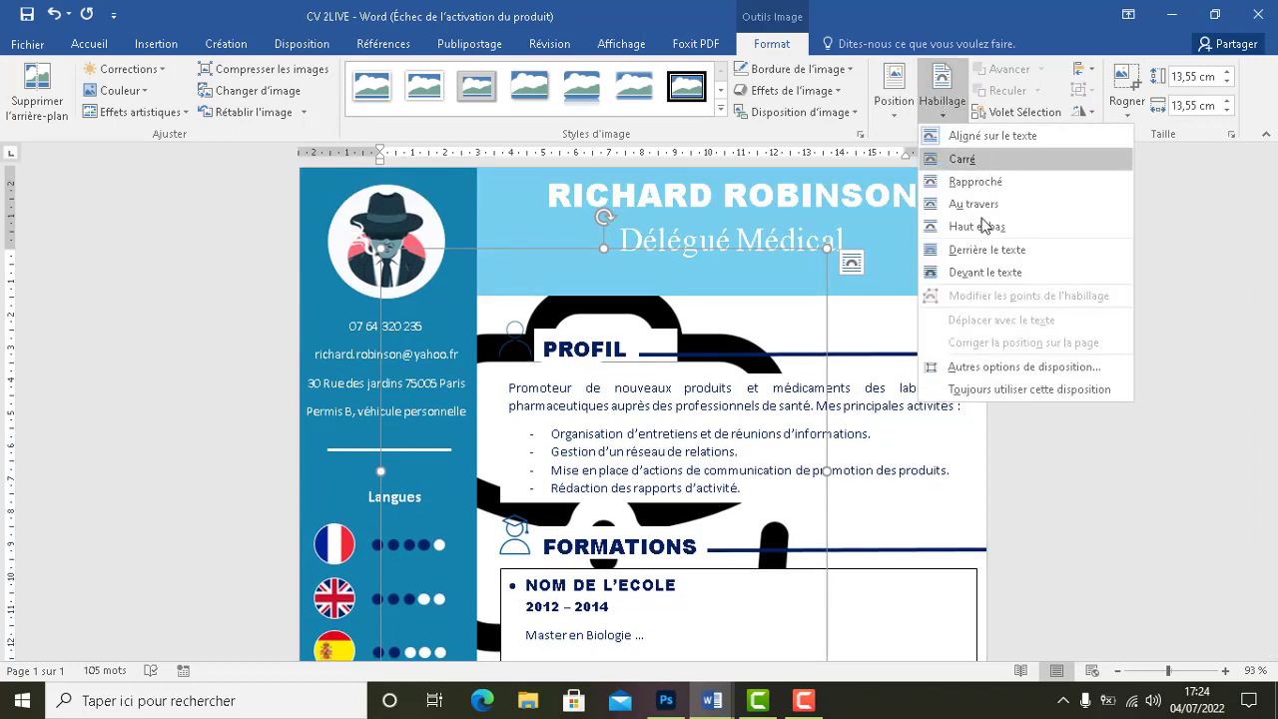
{"action": "left_click", "coordinate": [974, 272]}
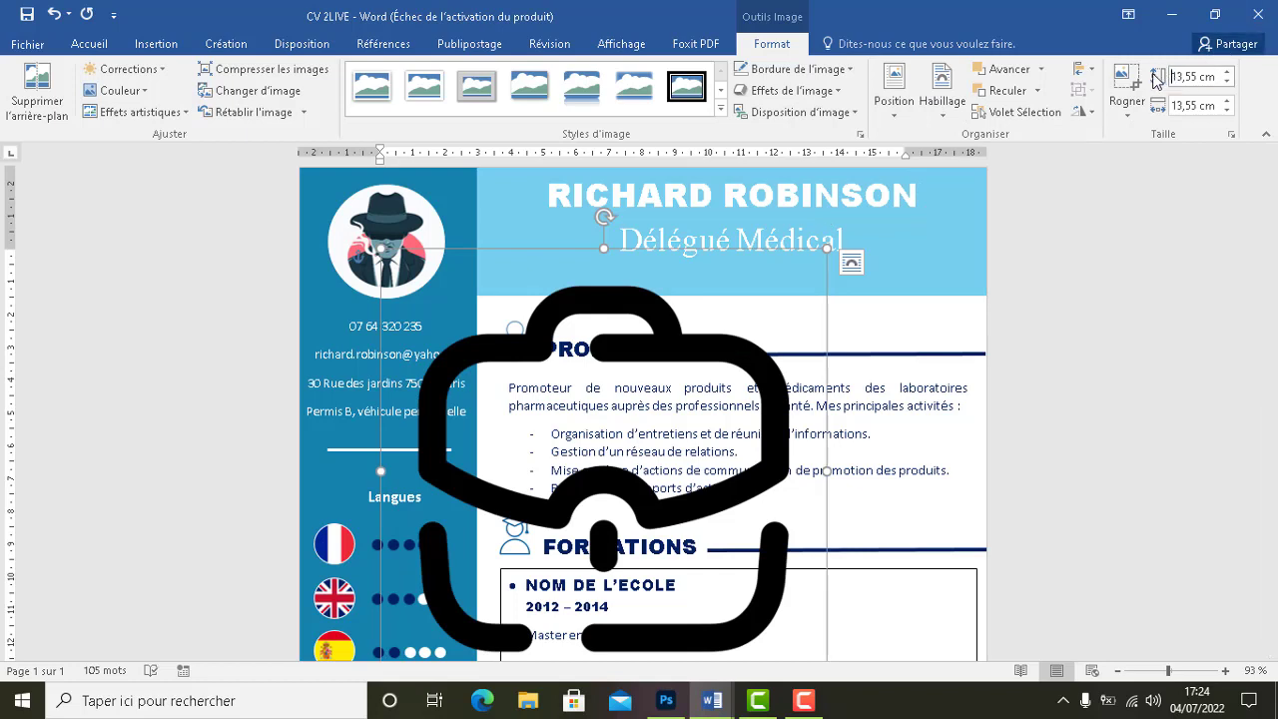
{"action": "double_click", "coordinate": [1188, 76]}
{"action": "type", "text": "1,3"}
{"action": "left_click", "coordinate": [1173, 106]}
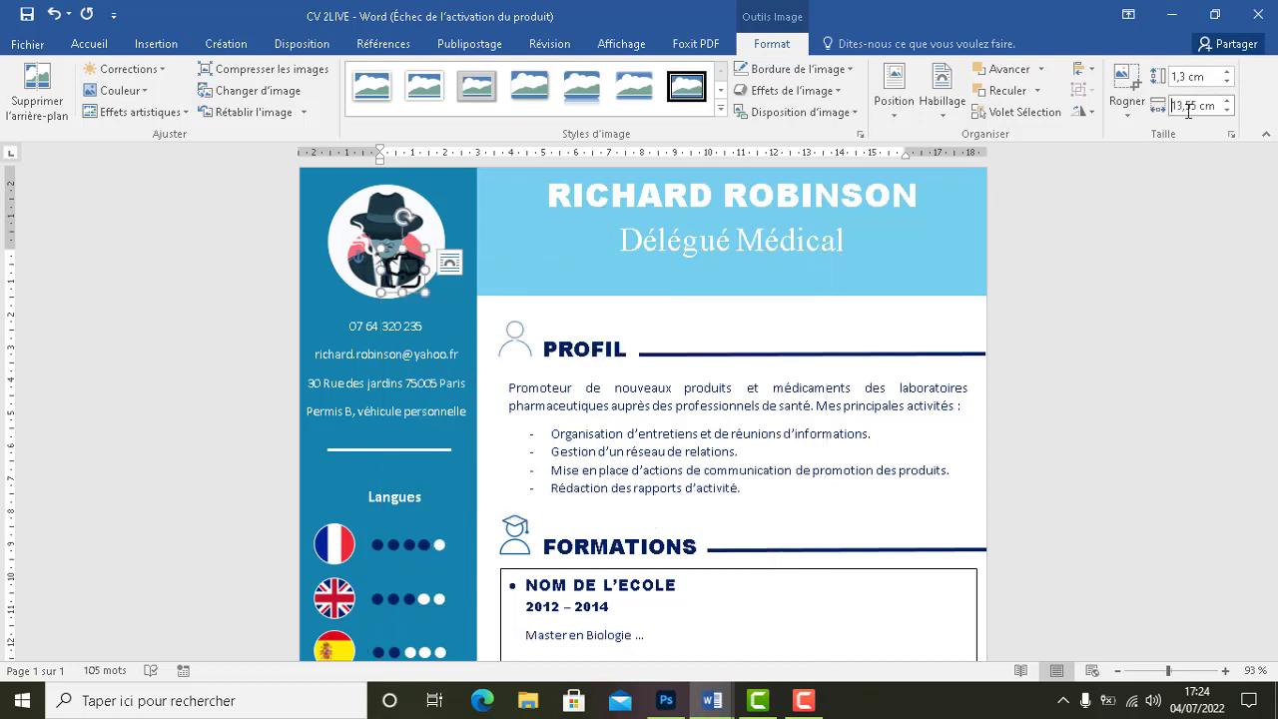
{"action": "left_click_drag", "start_coordinate": [1199, 105], "coordinate": [1163, 106]}
{"action": "type", "text": "1,3"}
{"action": "left_click", "coordinate": [120, 90]}
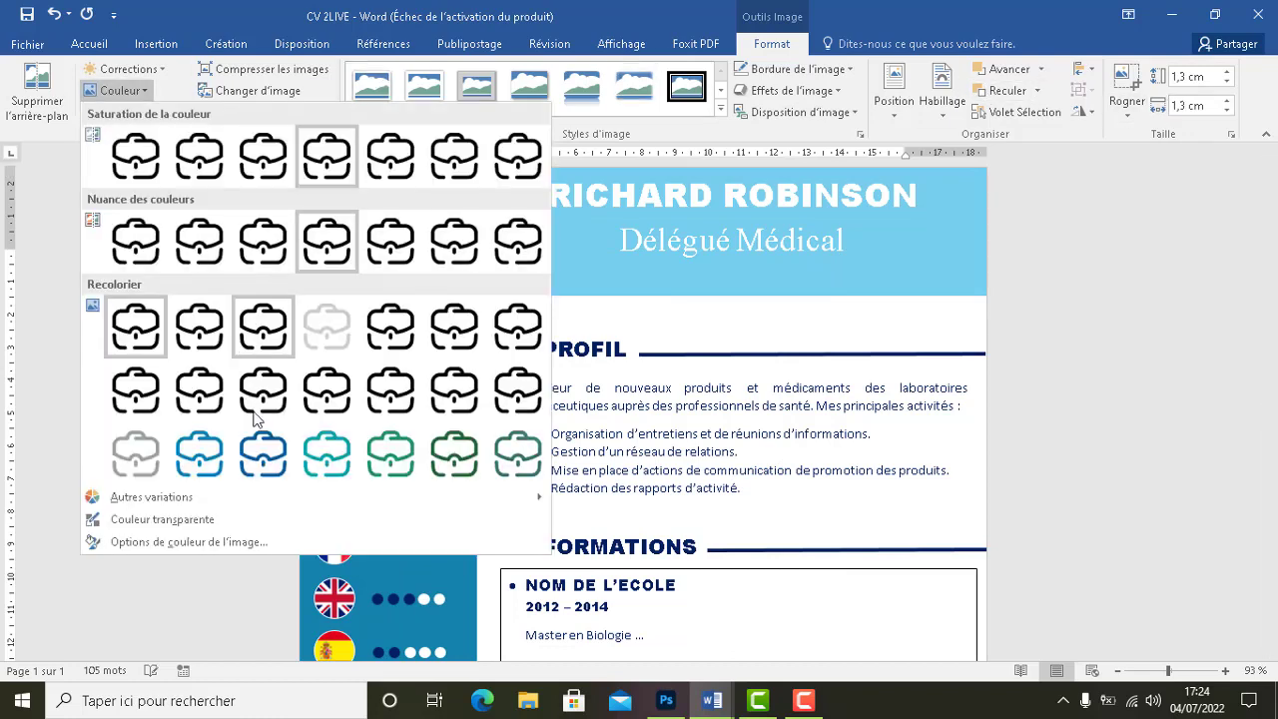
Recolour the briefcase icon with a blue Recolorier swatch
{"action": "left_click", "coordinate": [263, 454]}
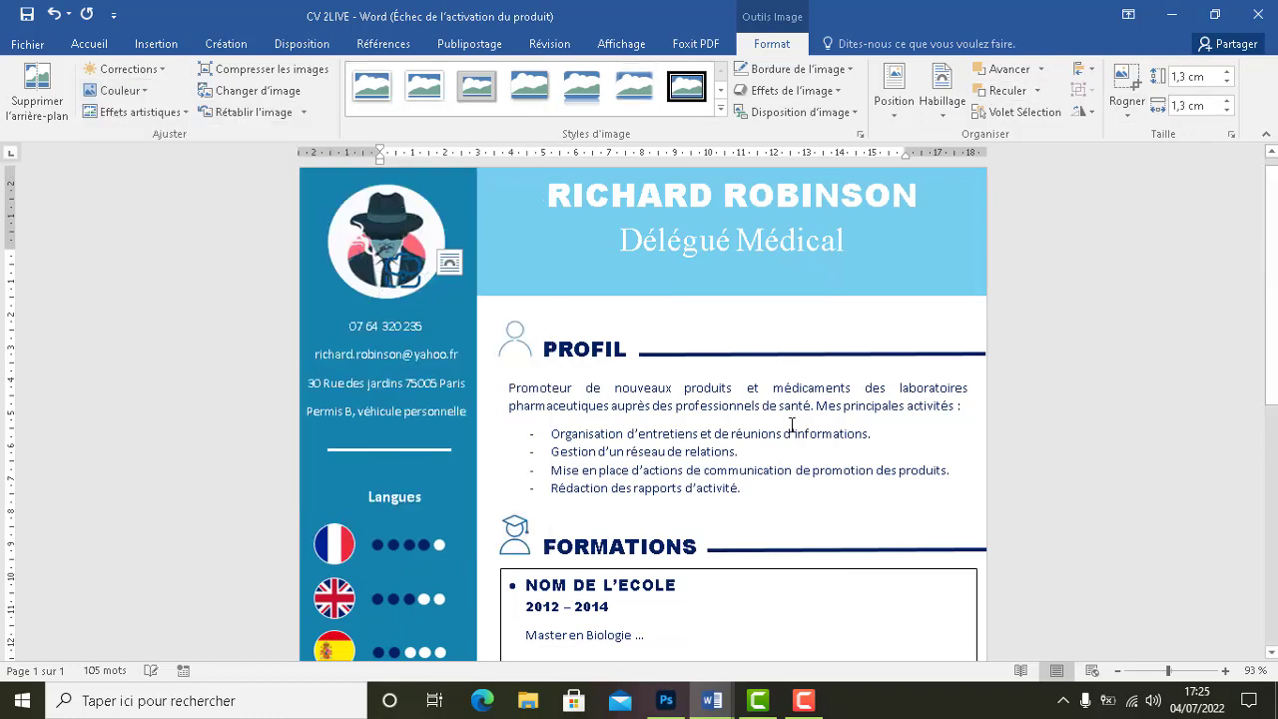
{"action": "scroll", "coordinate": [796, 423], "scroll_direction": "down", "scroll_amount": 2}
{"action": "scroll", "coordinate": [1247, 393], "scroll_direction": "down", "scroll_amount": 8}
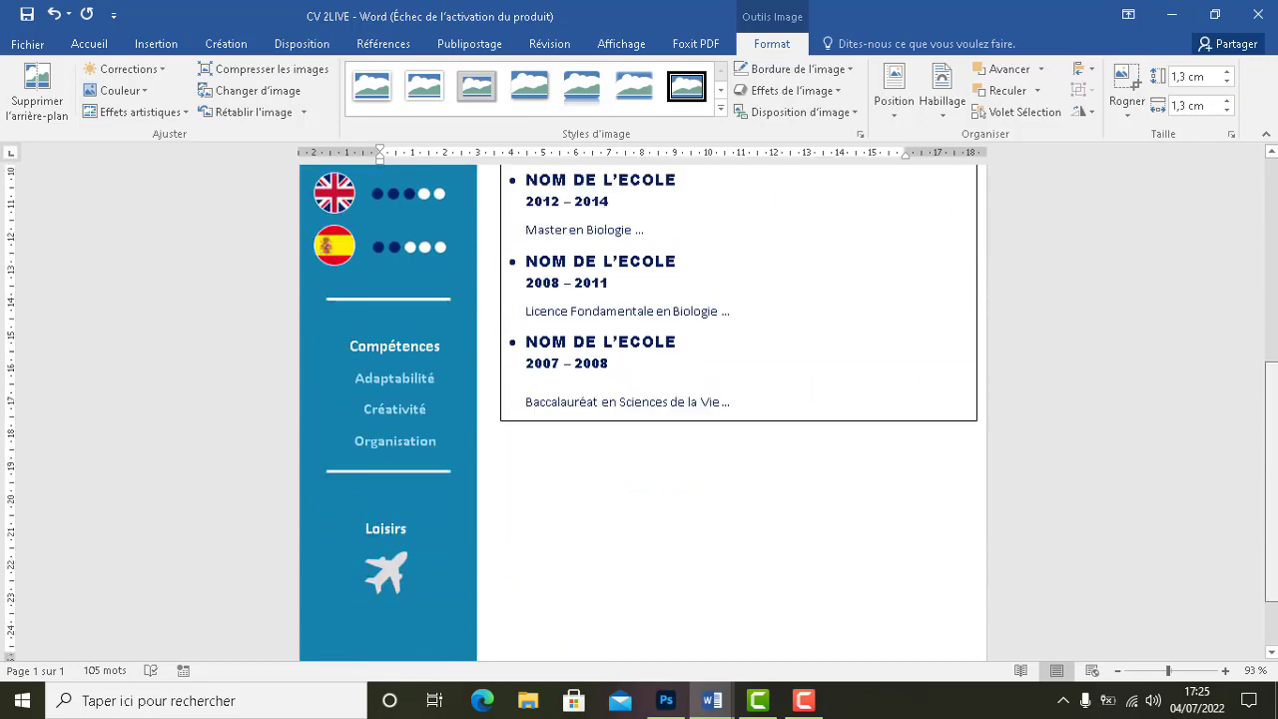
{"action": "scroll", "coordinate": [1247, 392], "scroll_direction": "up", "scroll_amount": 9}
{"action": "scroll", "coordinate": [1248, 393], "scroll_direction": "up", "scroll_amount": 1}
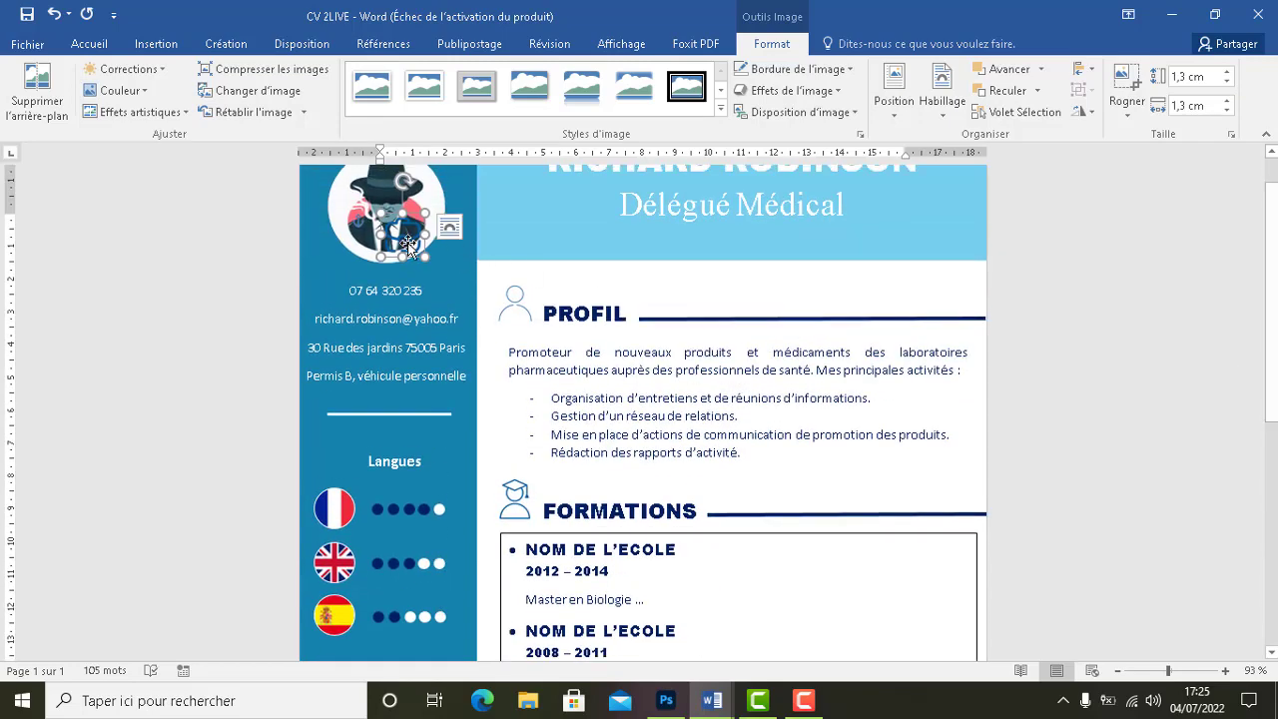
Move the briefcase icon just below the FORMATIONS box, under the Baccalauréat line
{"action": "left_click_drag", "start_coordinate": [403, 229], "coordinate": [519, 505]}
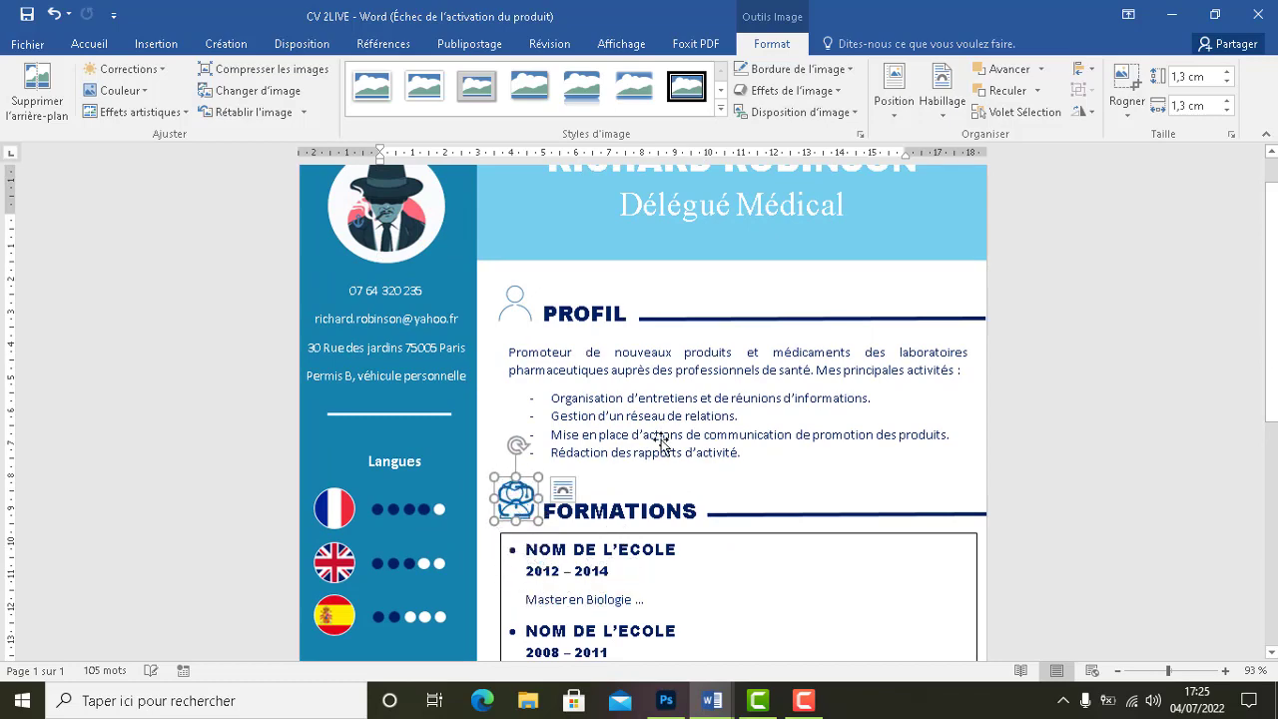
{"action": "scroll", "coordinate": [659, 445], "scroll_direction": "down", "scroll_amount": 4}
{"action": "key", "text": "Down"}
{"action": "key", "text": "Down"}
{"action": "key", "text": "Down"}
{"action": "key", "text": "Down"}
{"action": "key", "text": "Down"}
{"action": "key", "text": "Down"}
{"action": "key", "text": "Down"}
{"action": "key", "text": "Down"}
{"action": "key", "text": "Down"}
{"action": "key", "text": "Down"}
{"action": "key", "text": "Down"}
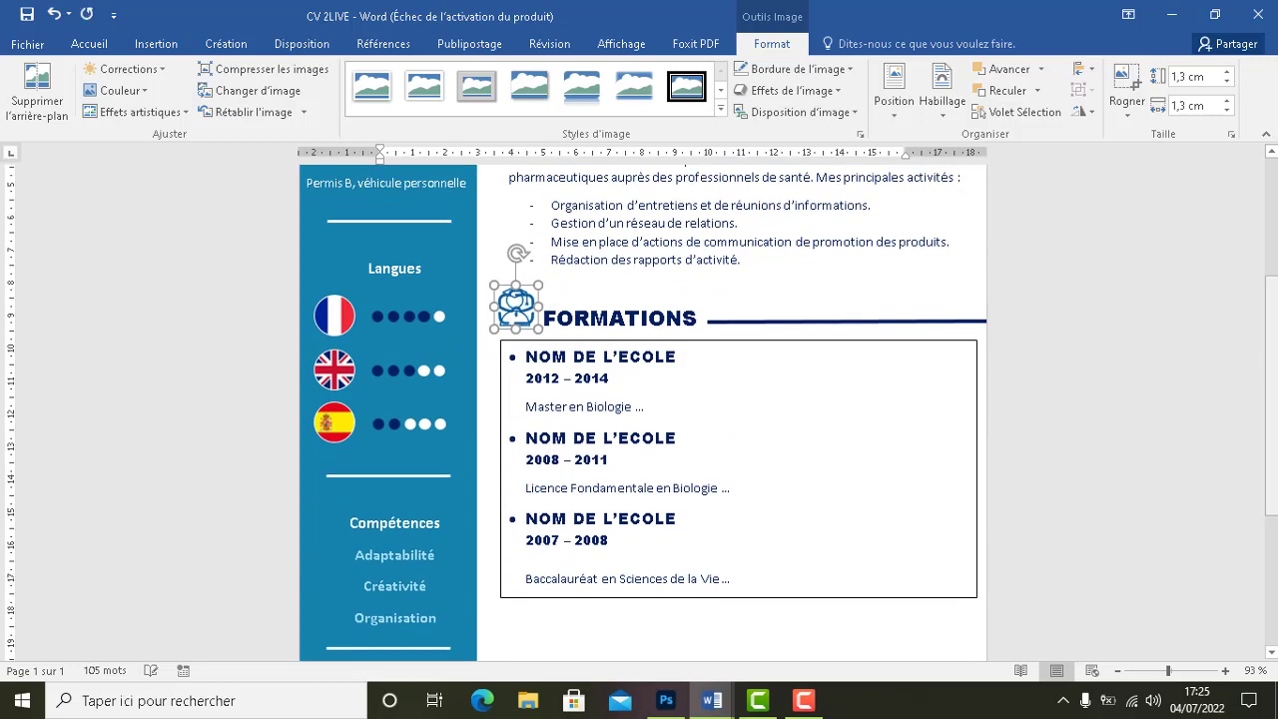
{"action": "key", "text": "Down"}
{"action": "key", "text": "Down"}
{"action": "key", "text": "Down"}
{"action": "key", "text": "Down"}
{"action": "key", "text": "Down"}
{"action": "key", "text": "Down"}
{"action": "key", "text": "Down"}
{"action": "key", "text": "Down"}
{"action": "key", "text": "Down"}
{"action": "key", "text": "Down"}
{"action": "key", "text": "Down"}
{"action": "key", "text": "Down"}
{"action": "key", "text": "Down"}
{"action": "key", "text": "Down"}
{"action": "key", "text": "Down"}
{"action": "key", "text": "Down"}
{"action": "key", "text": "Down"}
{"action": "key", "text": "Down"}
{"action": "key", "text": "Down"}
{"action": "key", "text": "Down"}
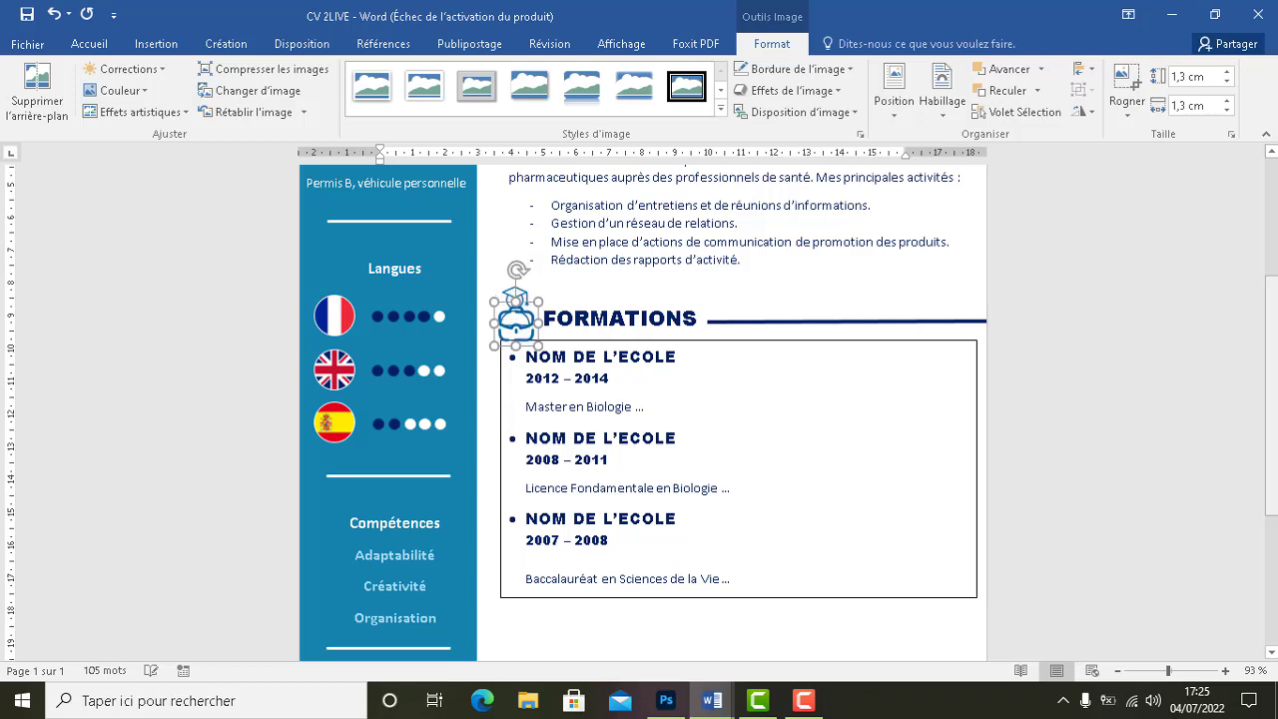
{"action": "key", "text": "Down"}
{"action": "key", "text": "Down"}
{"action": "key", "text": "Down"}
{"action": "key", "text": "Down"}
{"action": "key", "text": "Down"}
{"action": "key", "text": "Down"}
{"action": "key", "text": "Down"}
{"action": "key", "text": "Down"}
{"action": "key", "text": "Down"}
{"action": "key", "text": "Down"}
{"action": "key", "text": "Down"}
{"action": "key", "text": "Down"}
{"action": "key", "text": "Down"}
{"action": "key", "text": "Down"}
{"action": "key", "text": "Down"}
{"action": "key", "text": "Down"}
{"action": "key", "text": "Down"}
{"action": "key", "text": "Down"}
{"action": "key", "text": "Down"}
{"action": "key", "text": "Down"}
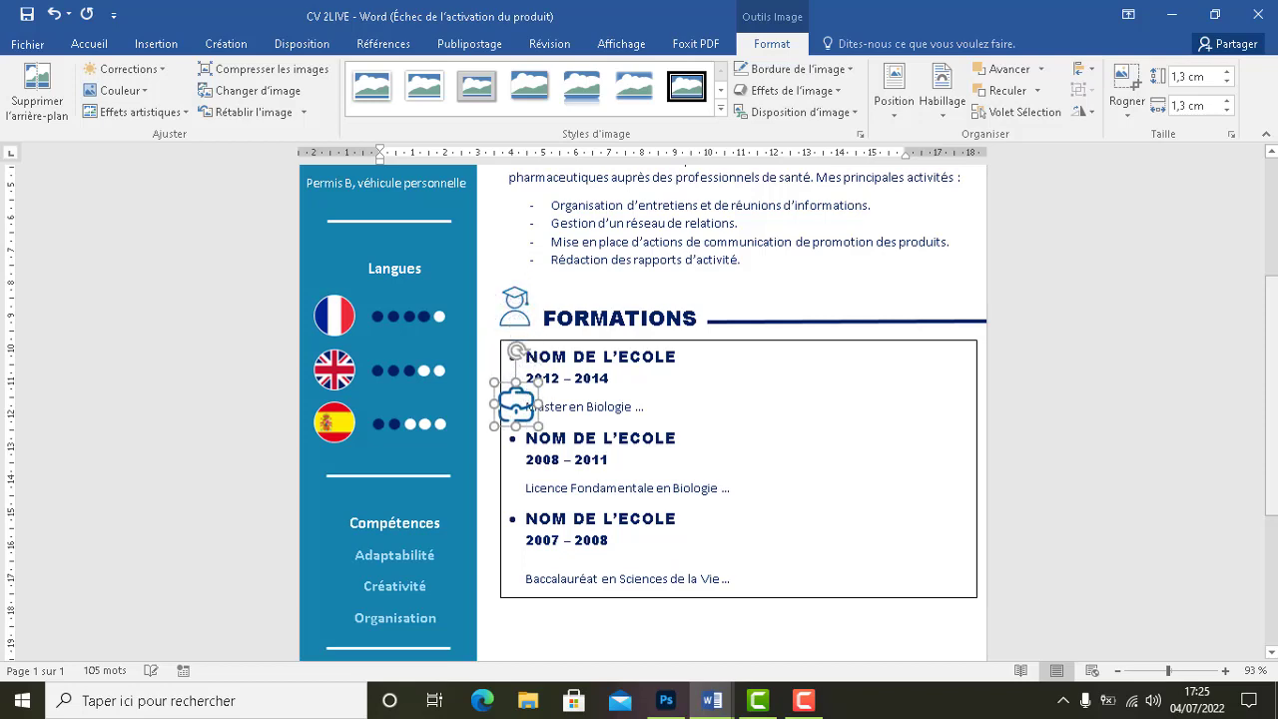
{"action": "key", "text": "Down"}
{"action": "key", "text": "Down"}
{"action": "key", "text": "Down"}
{"action": "key", "text": "Down"}
{"action": "key", "text": "Down"}
{"action": "key", "text": "Down"}
{"action": "key", "text": "Down"}
{"action": "key", "text": "Down"}
{"action": "key", "text": "Down"}
{"action": "key", "text": "Down"}
{"action": "key", "text": "Down"}
{"action": "key", "text": "Down"}
{"action": "key", "text": "Down"}
{"action": "key", "text": "Down"}
{"action": "key", "text": "Down"}
{"action": "key", "text": "Down"}
{"action": "key", "text": "Down"}
{"action": "key", "text": "Down"}
{"action": "key", "text": "Down"}
{"action": "key", "text": "Down"}
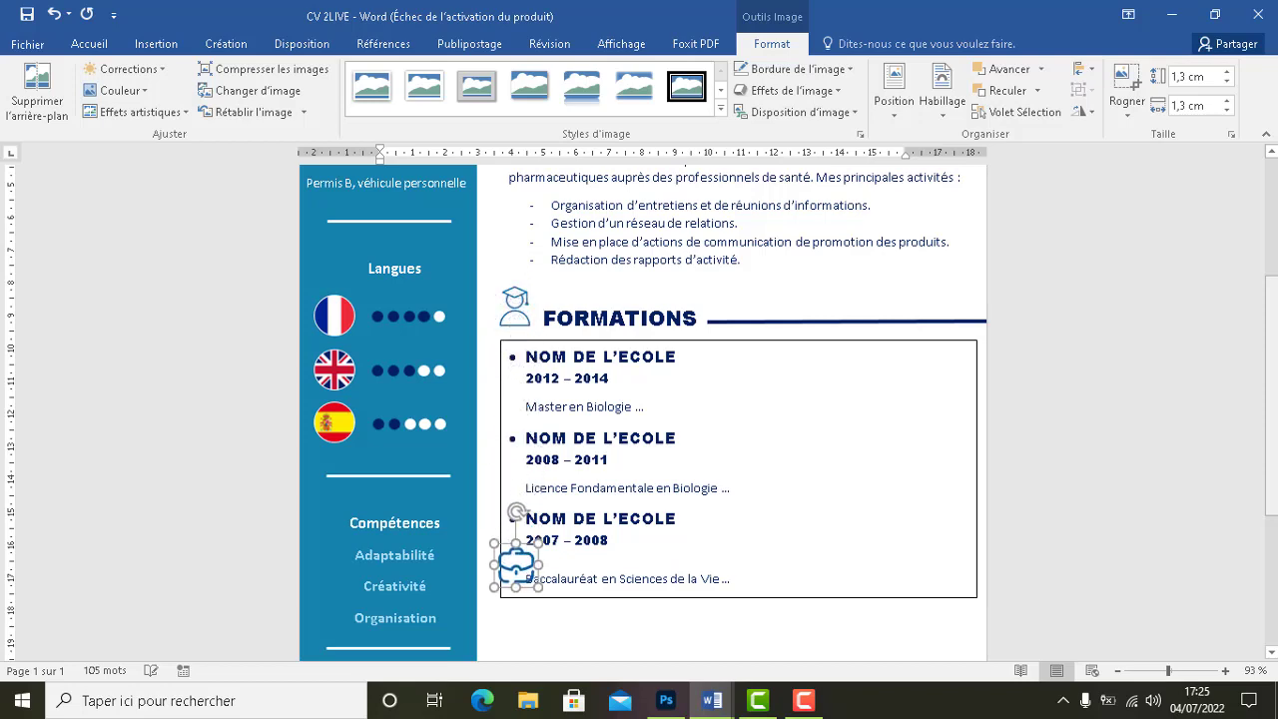
{"action": "key", "text": "Down"}
{"action": "key", "text": "Down"}
{"action": "key", "text": "Down"}
{"action": "key", "text": "Down"}
{"action": "key", "text": "Down"}
{"action": "key", "text": "Down"}
{"action": "key", "text": "Down"}
{"action": "key", "text": "Down"}
{"action": "key", "text": "Down"}
{"action": "key", "text": "Down"}
{"action": "key", "text": "Down"}
{"action": "key", "text": "Down"}
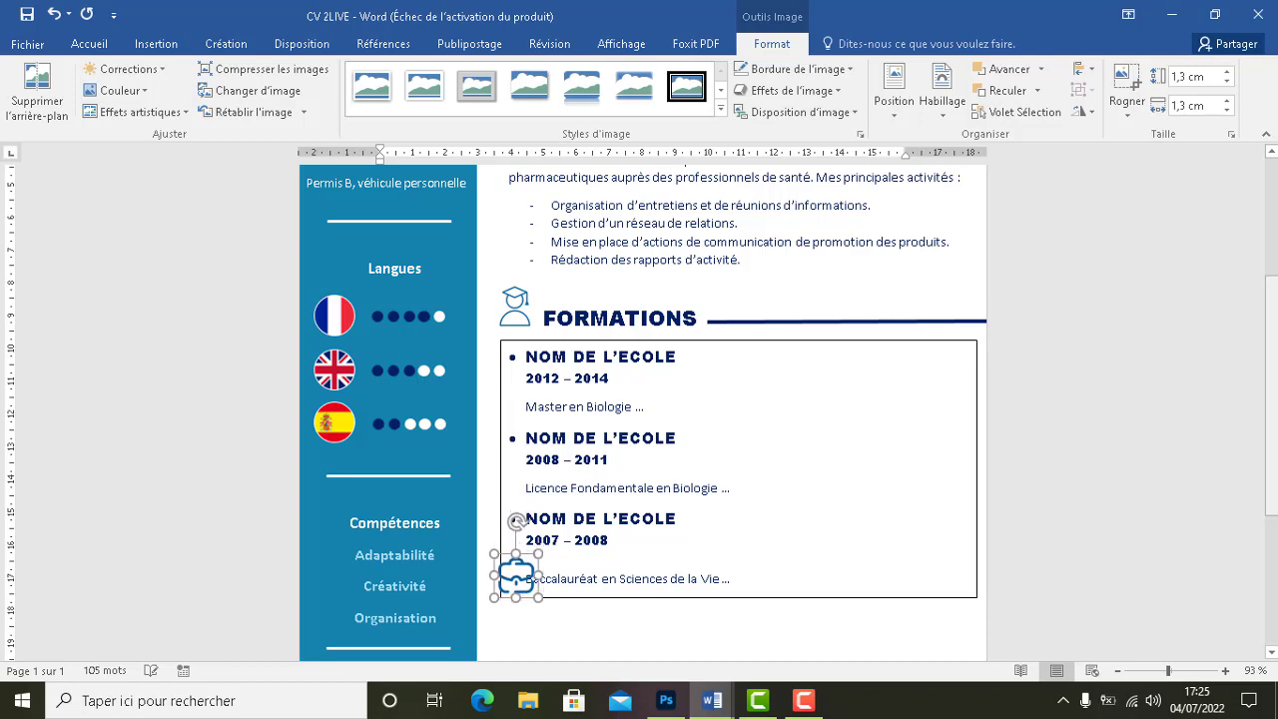
{"action": "key", "text": "Down"}
{"action": "key", "text": "Down"}
{"action": "key", "text": "Down"}
{"action": "key", "text": "Down"}
{"action": "key", "text": "Down"}
{"action": "key", "text": "Down"}
{"action": "key", "text": "Down"}
{"action": "key", "text": "Down"}
{"action": "key", "text": "Down"}
{"action": "key", "text": "Down"}
{"action": "key", "text": "Down"}
{"action": "key", "text": "Down"}
{"action": "key", "text": "Down"}
{"action": "key", "text": "Down"}
{"action": "key", "text": "Down"}
{"action": "key", "text": "Down"}
{"action": "key", "text": "Down"}
{"action": "key", "text": "Down"}
{"action": "key", "text": "Down"}
{"action": "key", "text": "Down"}
{"action": "key", "text": "Up"}
{"action": "key", "text": "Up"}
{"action": "key", "text": "Up"}
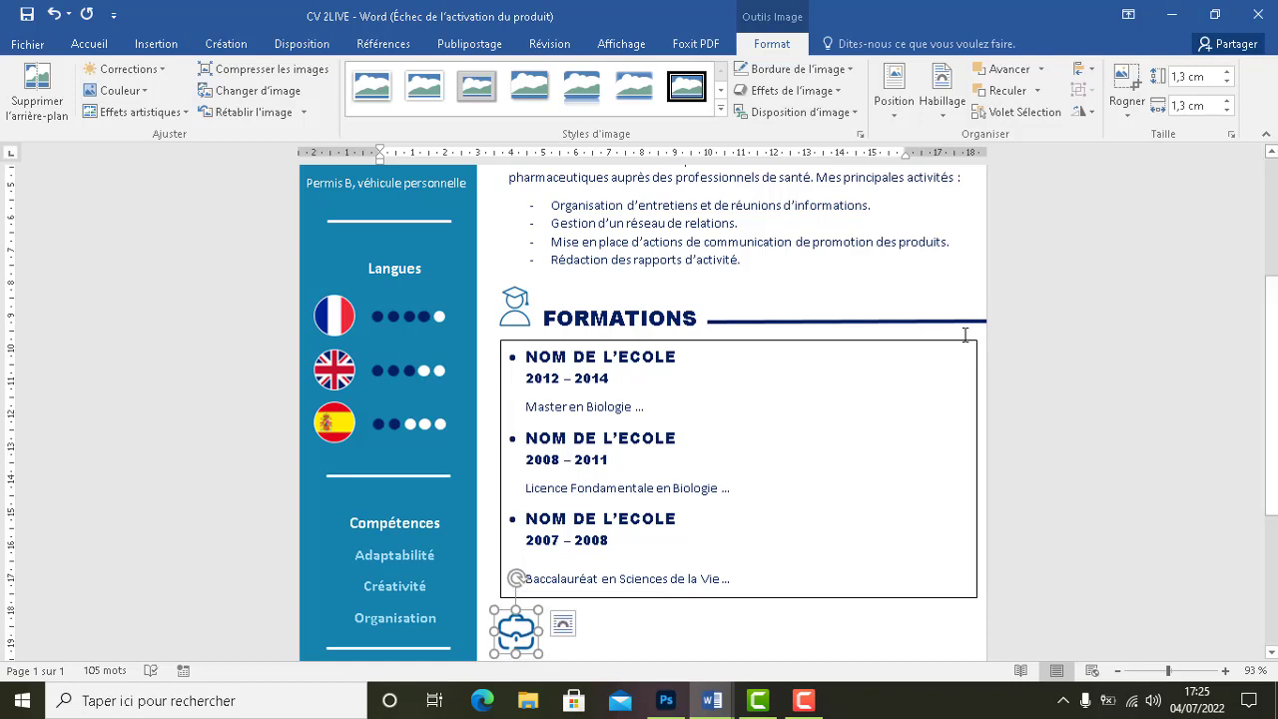
Set the FORMATIONS school-entries box outline to Sans contour
{"action": "left_click", "coordinate": [932, 340]}
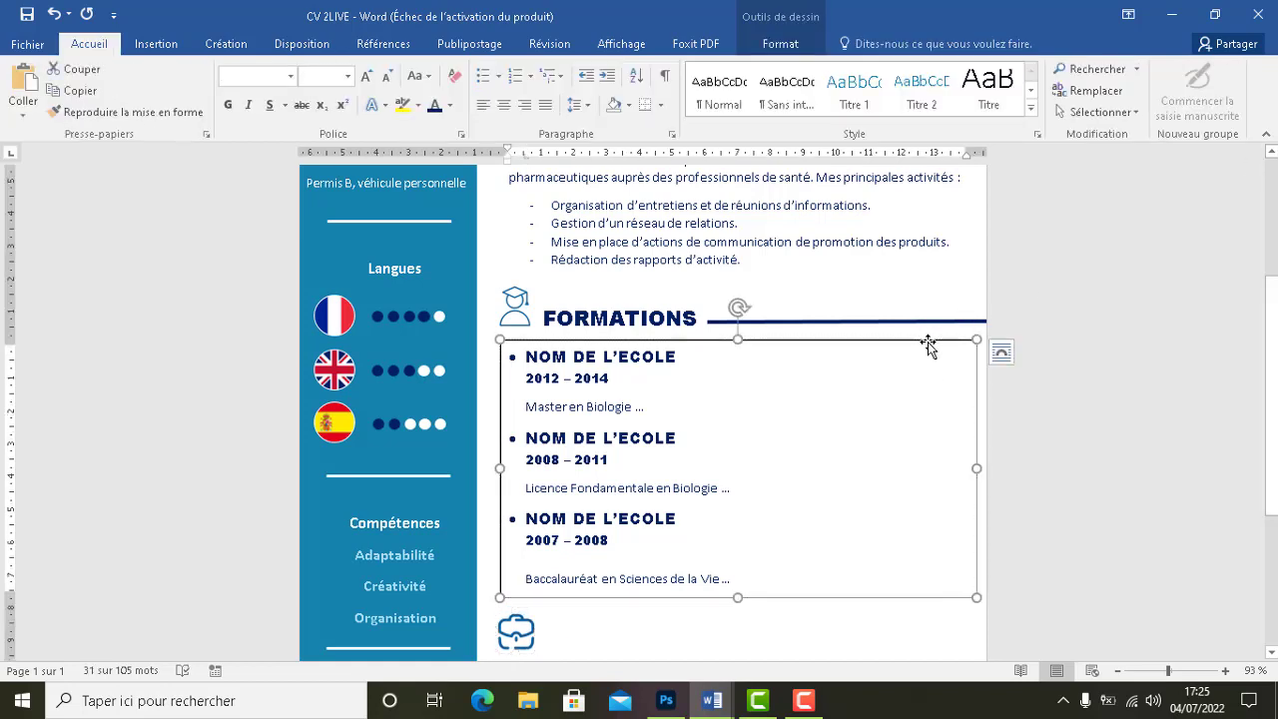
{"action": "left_click", "coordinate": [775, 45]}
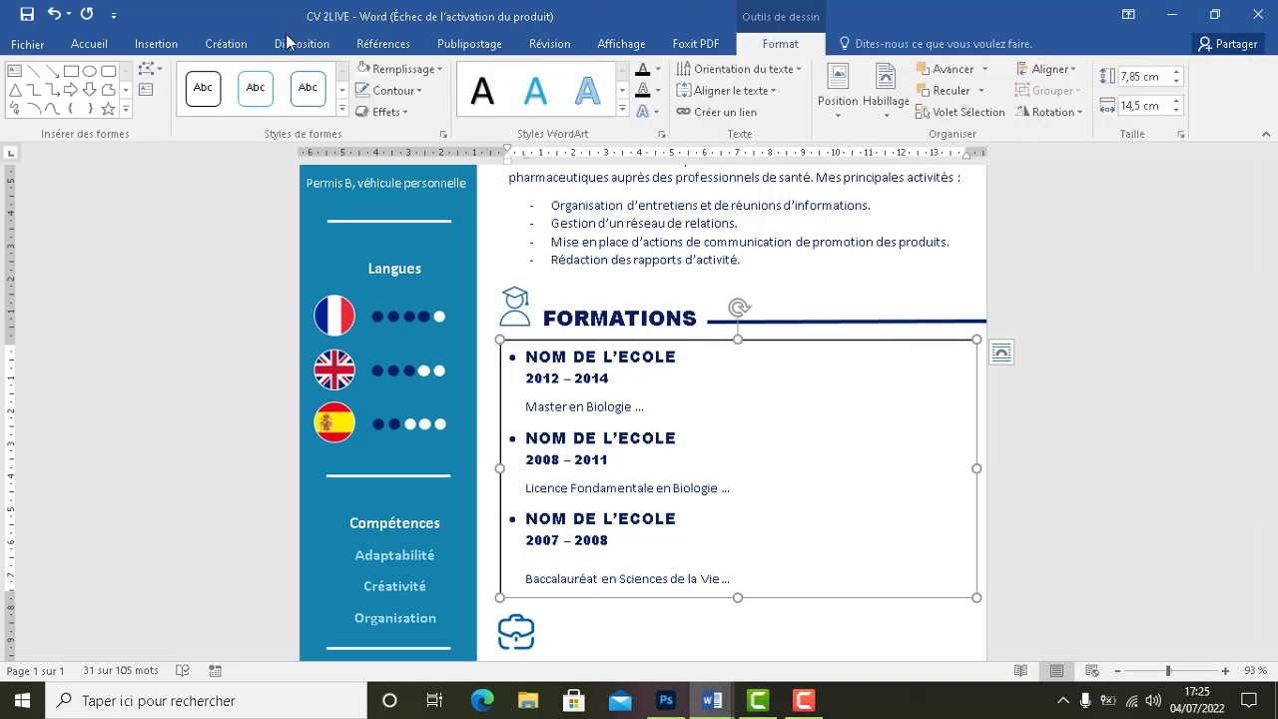
{"action": "left_click", "coordinate": [391, 90]}
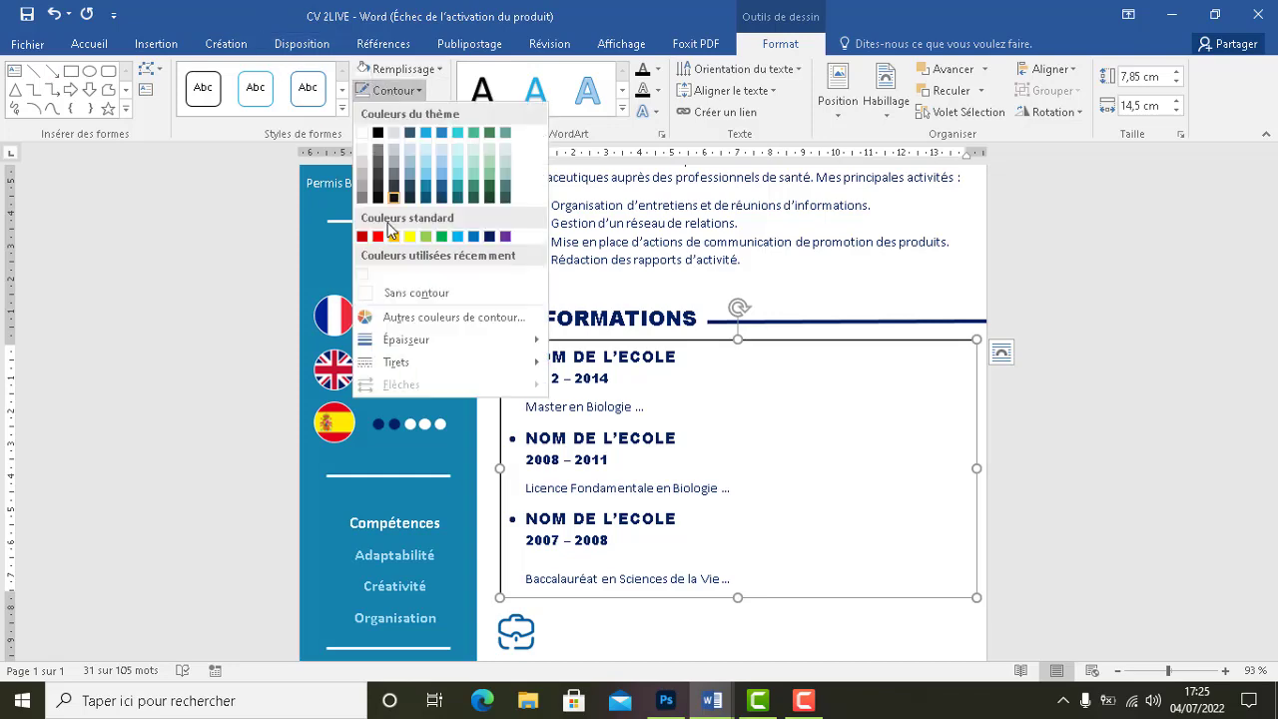
{"action": "left_click", "coordinate": [388, 292]}
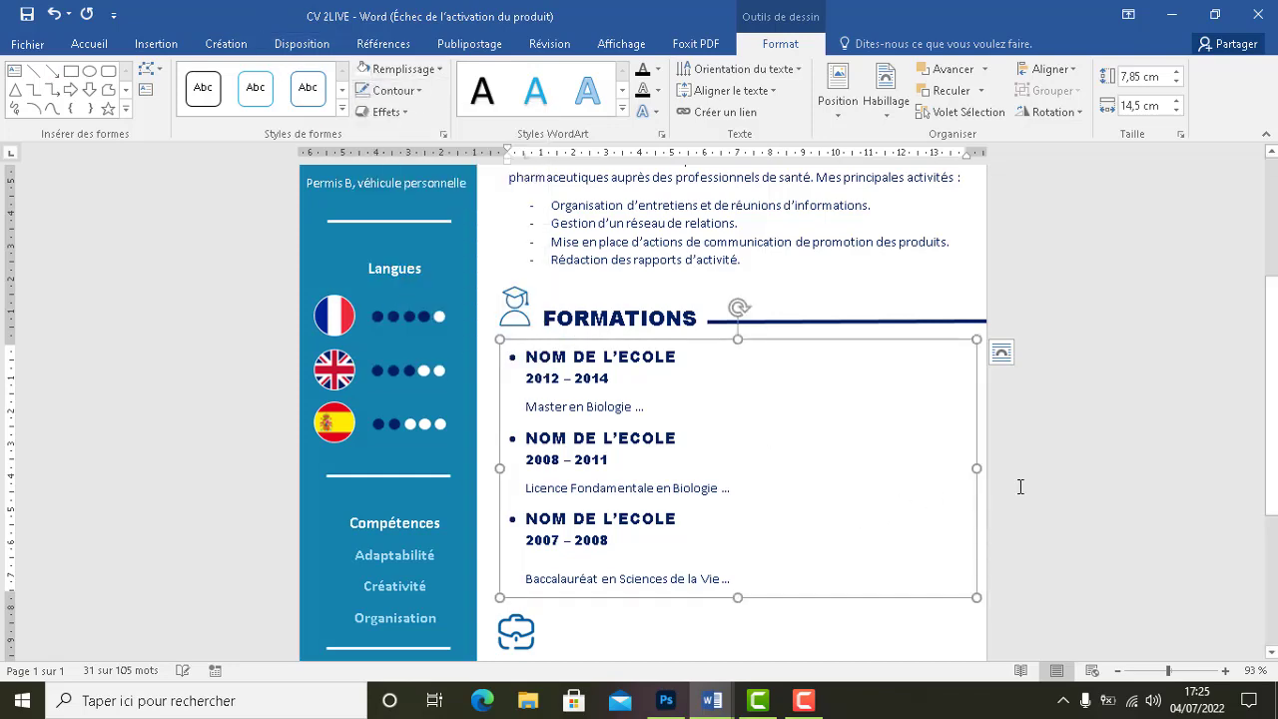
{"action": "left_click", "coordinate": [1055, 477]}
{"action": "scroll", "coordinate": [1107, 451], "scroll_direction": "down", "scroll_amount": 4}
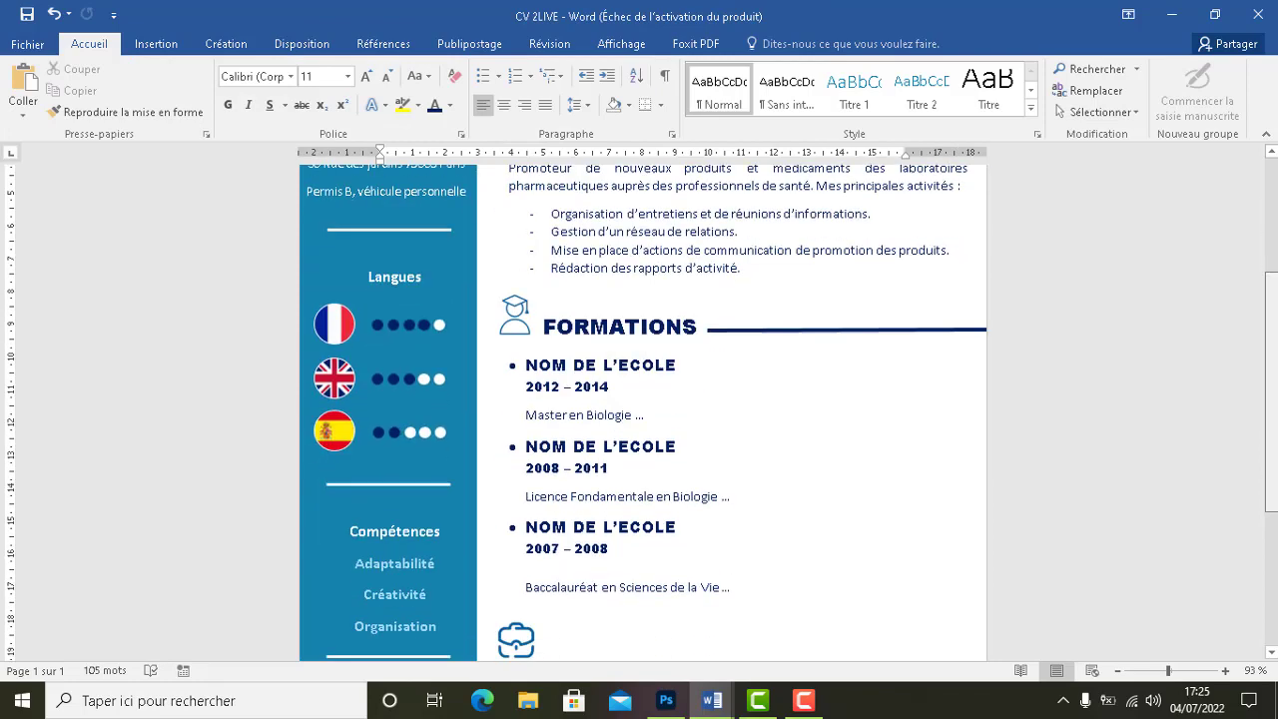
{"action": "scroll", "coordinate": [976, 270], "scroll_direction": "down", "scroll_amount": 4}
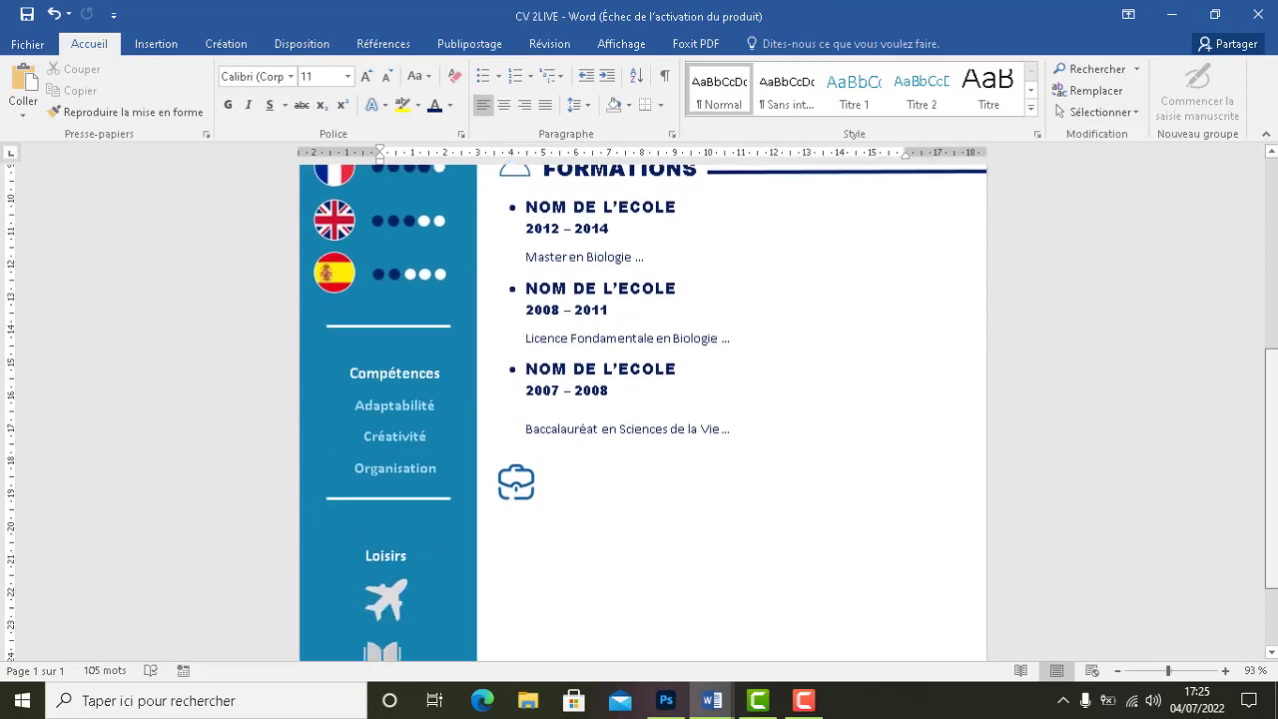
{"action": "scroll", "coordinate": [977, 270], "scroll_direction": "up", "scroll_amount": 5}
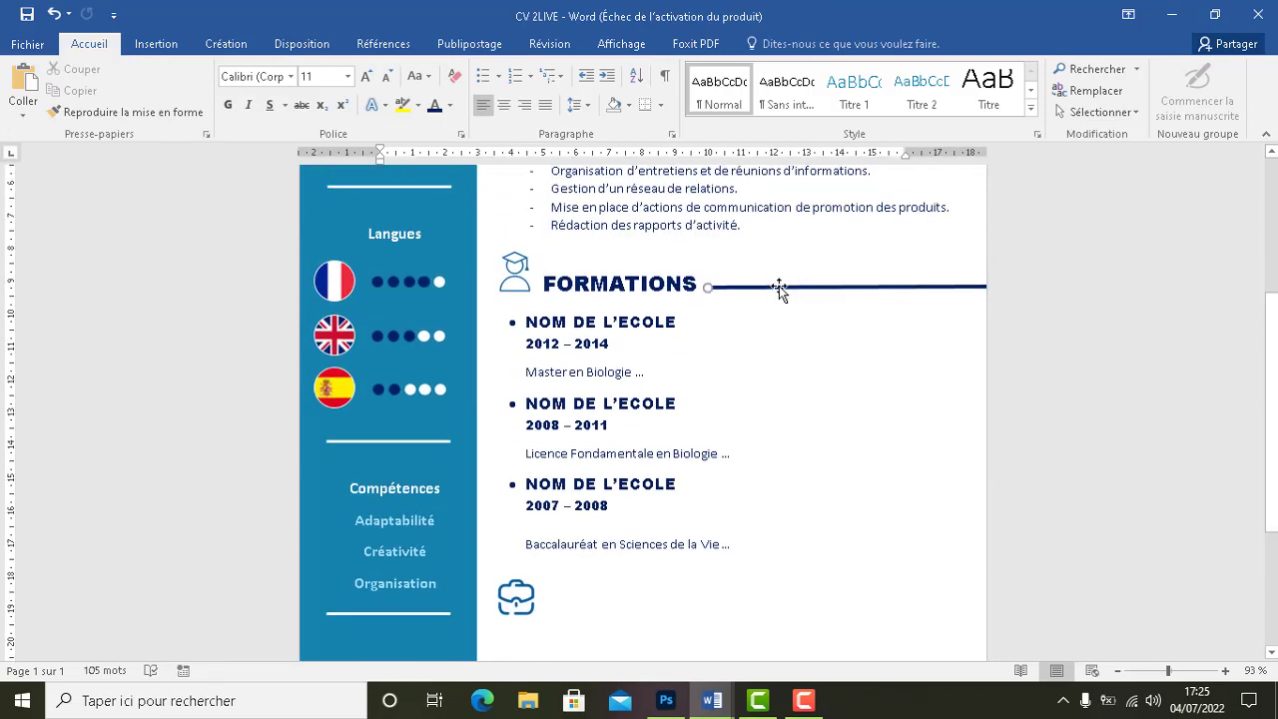
Duplicate the FORMATIONS heading box and move the copy beside the briefcase icon
{"action": "left_click", "coordinate": [672, 280]}
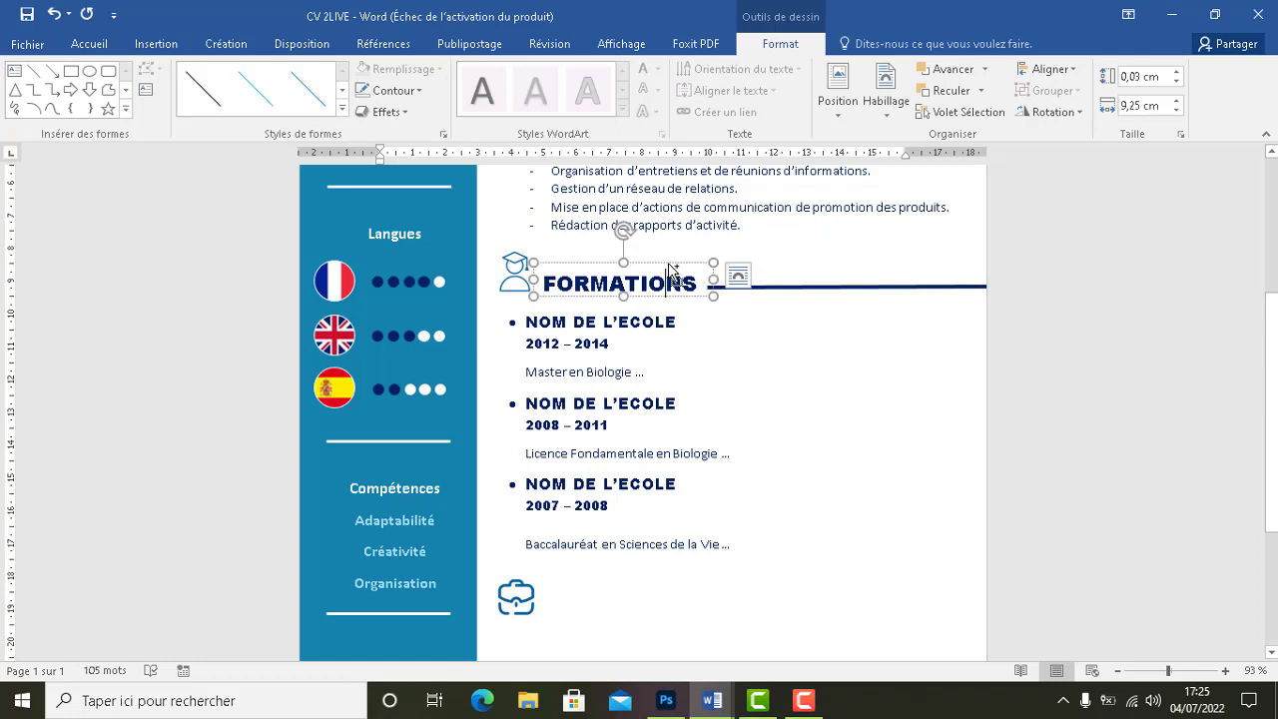
{"action": "left_click", "coordinate": [671, 275]}
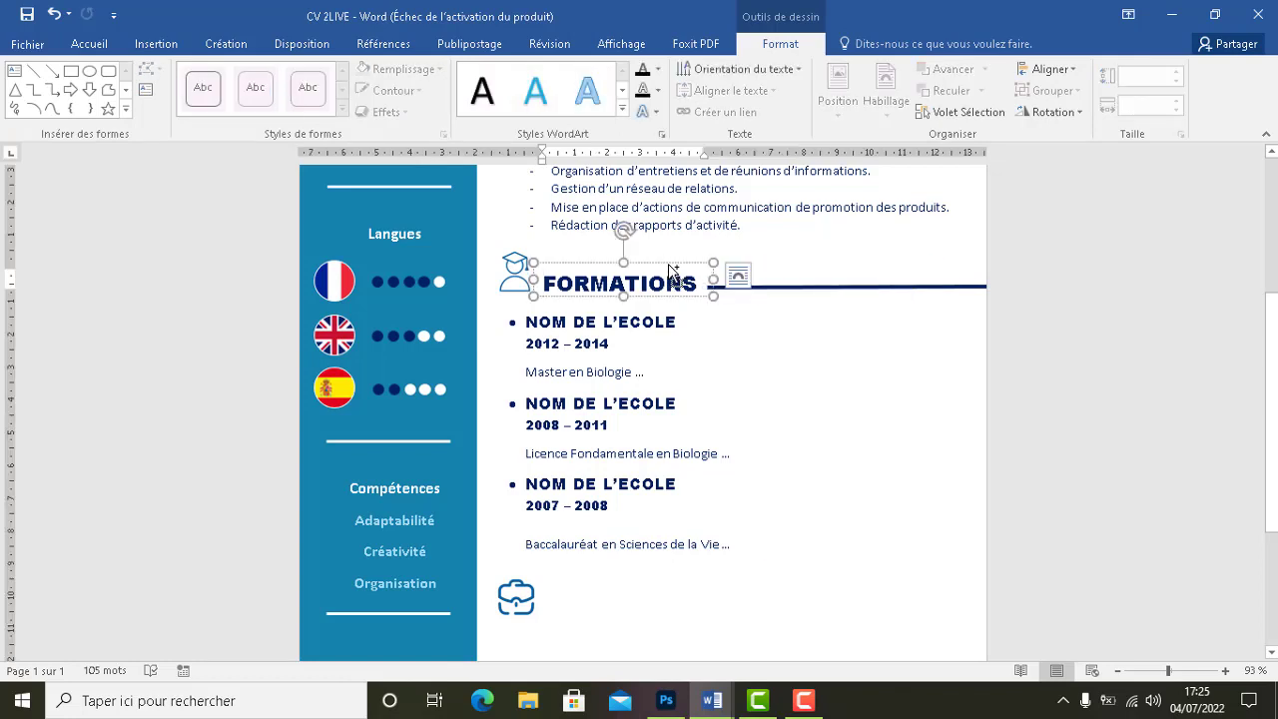
{"action": "left_click", "coordinate": [664, 265]}
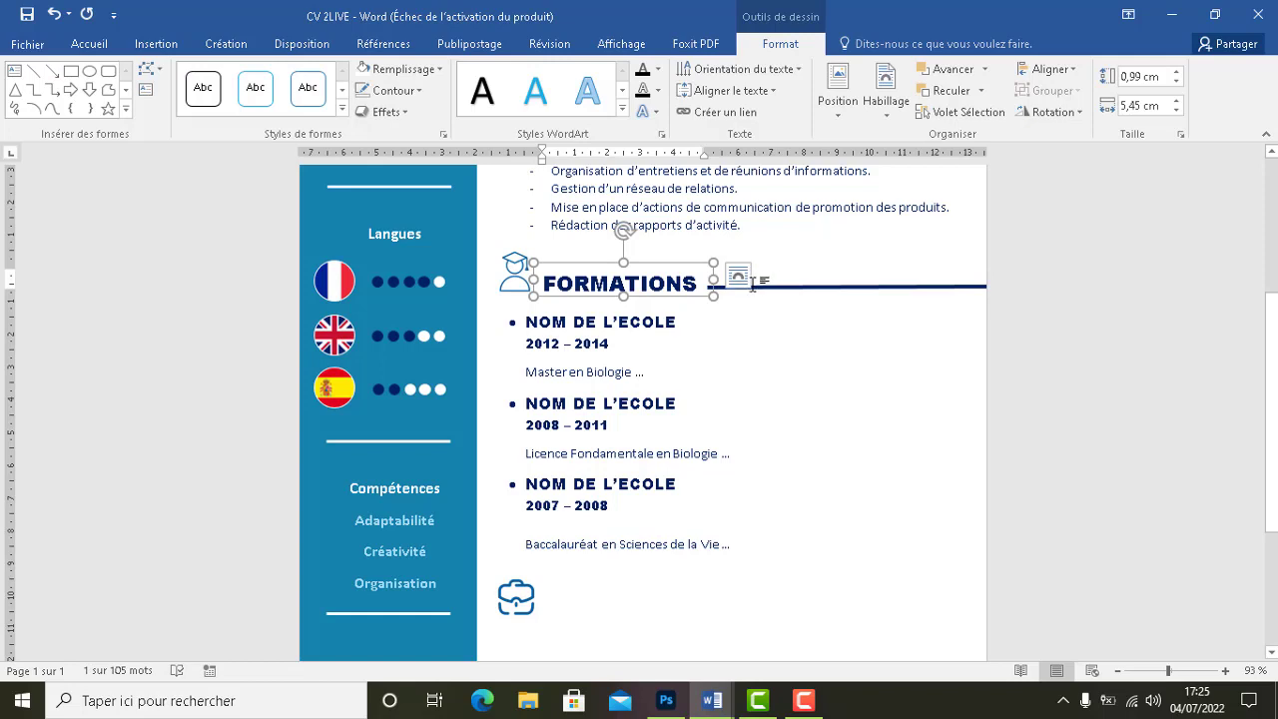
{"action": "key", "text": "ctrl+v"}
{"action": "key", "text": "Left"}
{"action": "key", "text": "Left"}
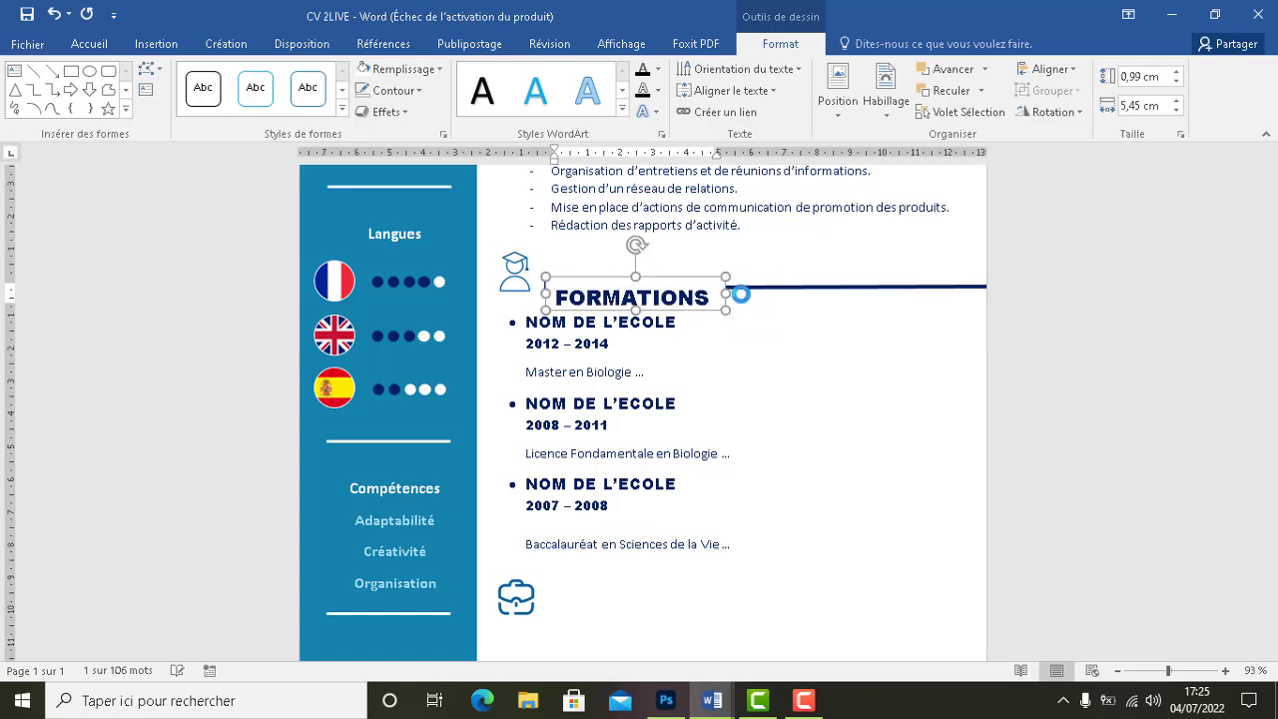
{"action": "key", "text": "Left"}
{"action": "key", "text": "Left"}
{"action": "key", "text": "Left"}
{"action": "key", "text": "Left"}
{"action": "key", "text": "Down"}
{"action": "key", "text": "Down"}
{"action": "key", "text": "Down"}
{"action": "key", "text": "Down"}
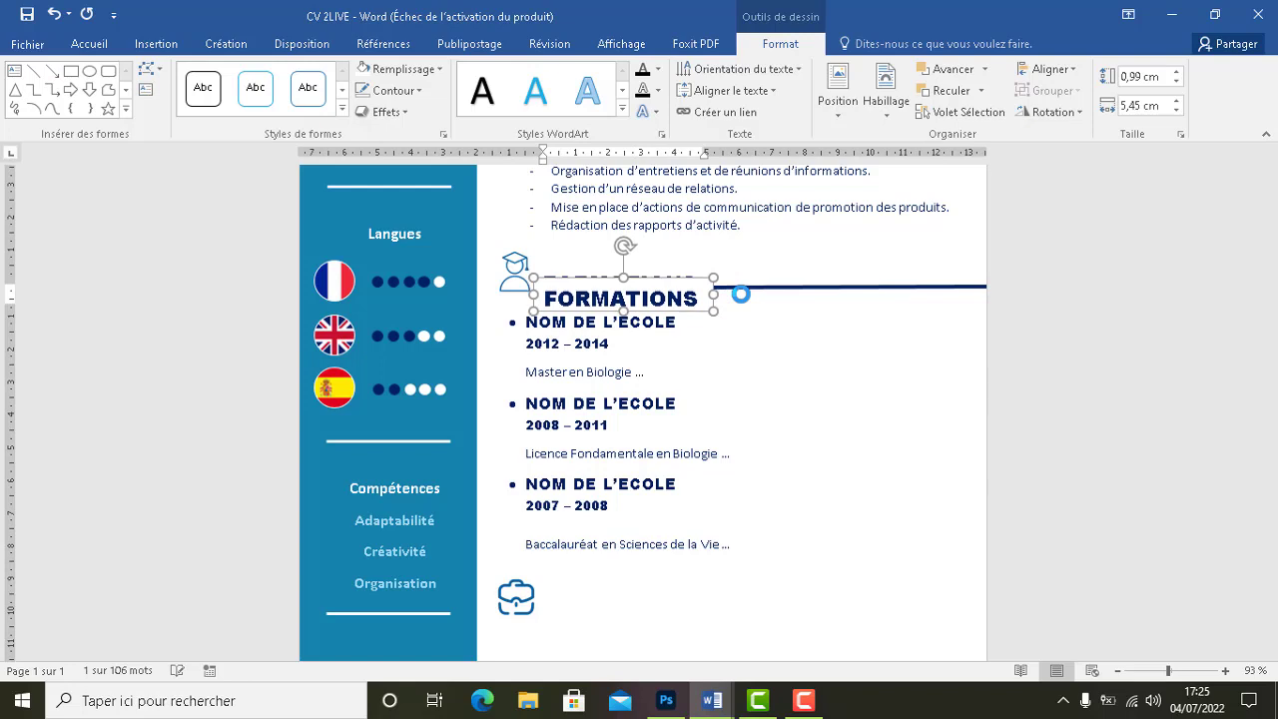
{"action": "key", "text": "Down"}
{"action": "key", "text": "Down"}
{"action": "key", "text": "Left"}
{"action": "key", "text": "Down"}
{"action": "key", "text": "Down"}
{"action": "key", "text": "Down"}
{"action": "key", "text": "Down"}
{"action": "key", "text": "Down"}
{"action": "key", "text": "Down"}
{"action": "key", "text": "Down"}
{"action": "key", "text": "Down"}
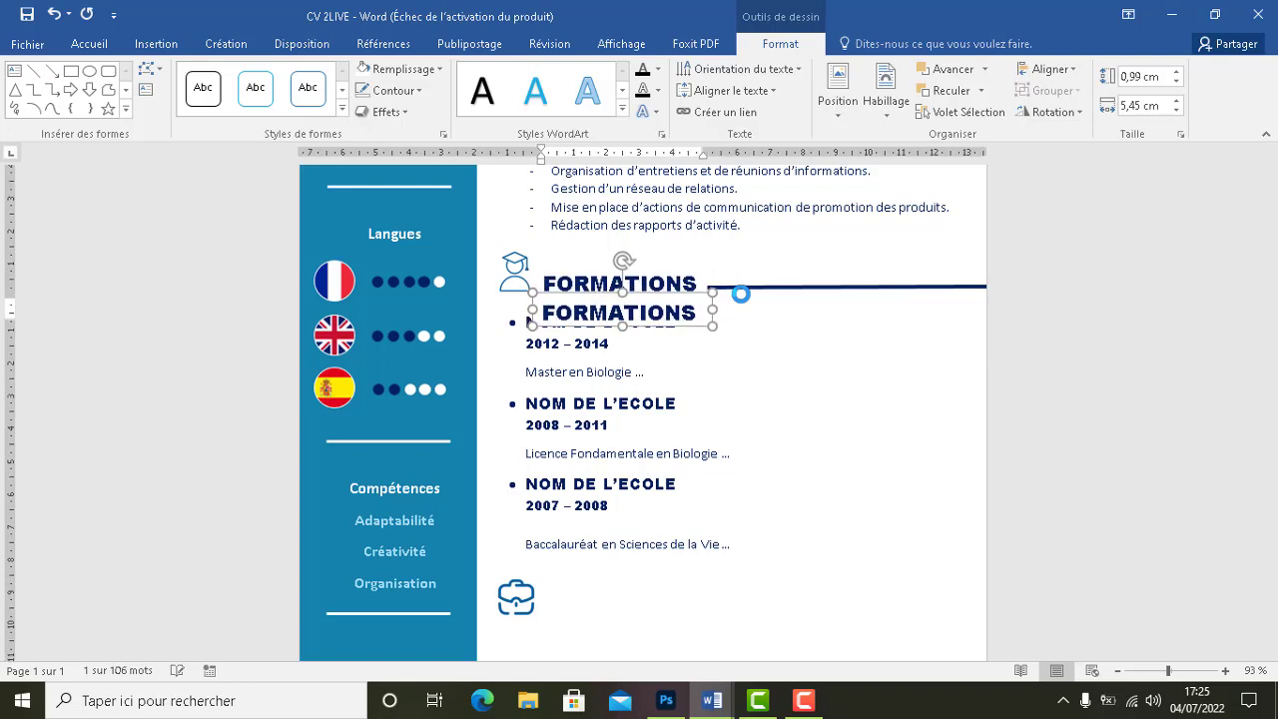
{"action": "key", "text": "Down"}
{"action": "key", "text": "Down"}
{"action": "key", "text": "Down"}
{"action": "key", "text": "Down"}
{"action": "key", "text": "Down"}
{"action": "key", "text": "Down"}
{"action": "key", "text": "Down"}
{"action": "key", "text": "Down"}
{"action": "key", "text": "Down"}
{"action": "key", "text": "Down"}
{"action": "key", "text": "Down"}
{"action": "key", "text": "Down"}
{"action": "key", "text": "Down"}
{"action": "key", "text": "Down"}
{"action": "key", "text": "Down"}
{"action": "key", "text": "Down"}
{"action": "key", "text": "Down"}
{"action": "key", "text": "Down"}
{"action": "key", "text": "Down"}
{"action": "key", "text": "Down"}
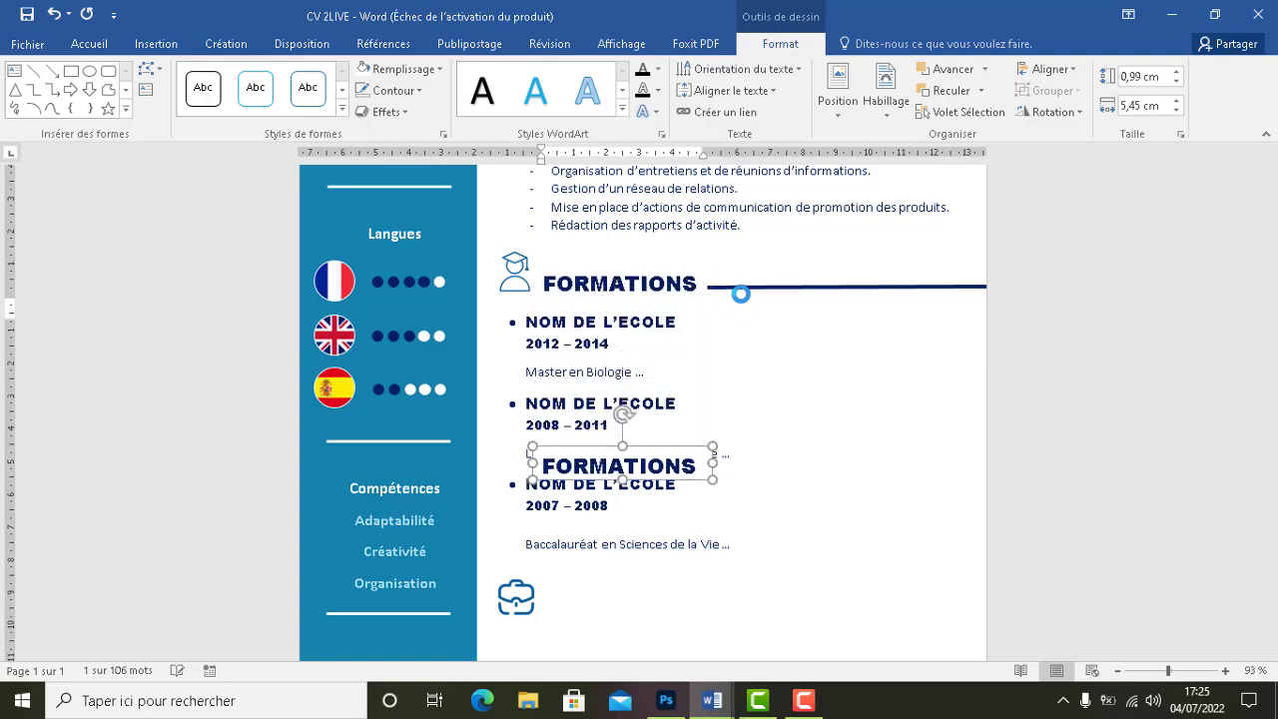
{"action": "key", "text": "Down"}
{"action": "key", "text": "Down"}
{"action": "key", "text": "Down"}
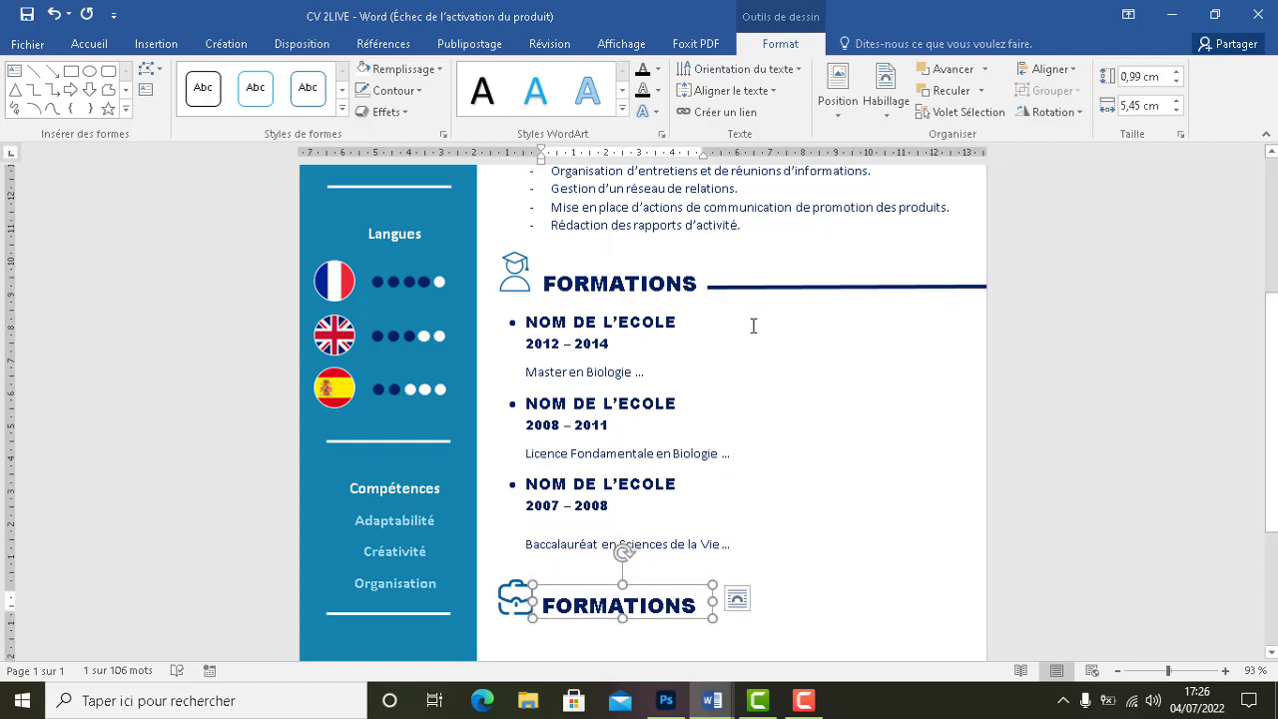
Retype the copy as EXPERIENCES and widen its box to fit one line
{"action": "left_click", "coordinate": [697, 603]}
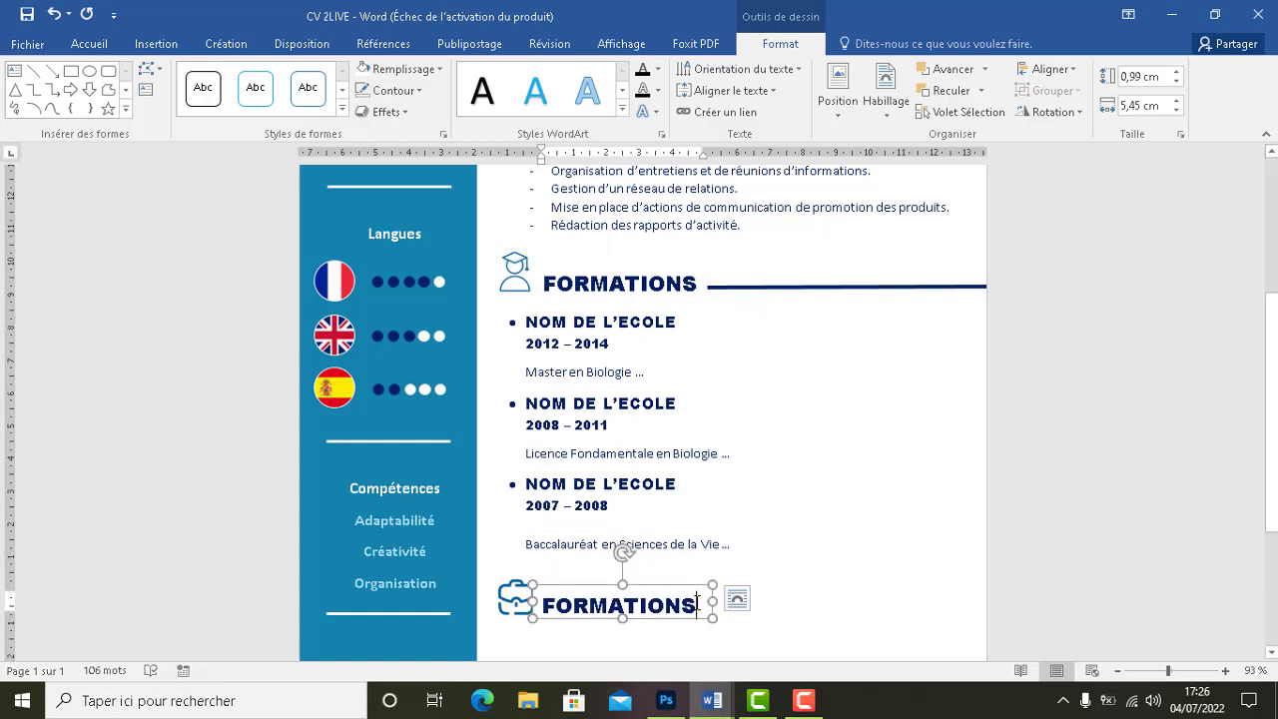
{"action": "key", "text": "BackSpace"}
{"action": "key", "text": "BackSpace"}
{"action": "key", "text": "BackSpace"}
{"action": "key", "text": "BackSpace"}
{"action": "key", "text": "BackSpace"}
{"action": "key", "text": "BackSpace"}
{"action": "key", "text": "BackSpace"}
{"action": "key", "text": "BackSpace"}
{"action": "key", "text": "BackSpace"}
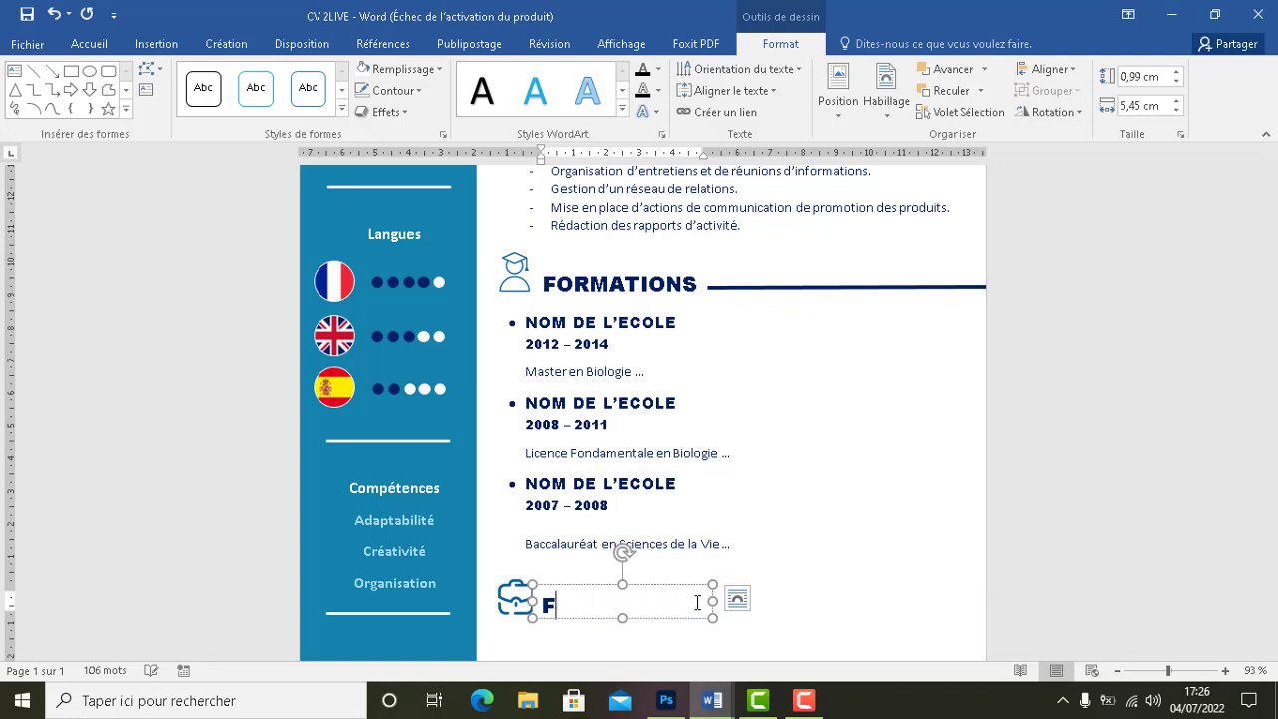
{"action": "type", "text": "EXPERIENCE"}
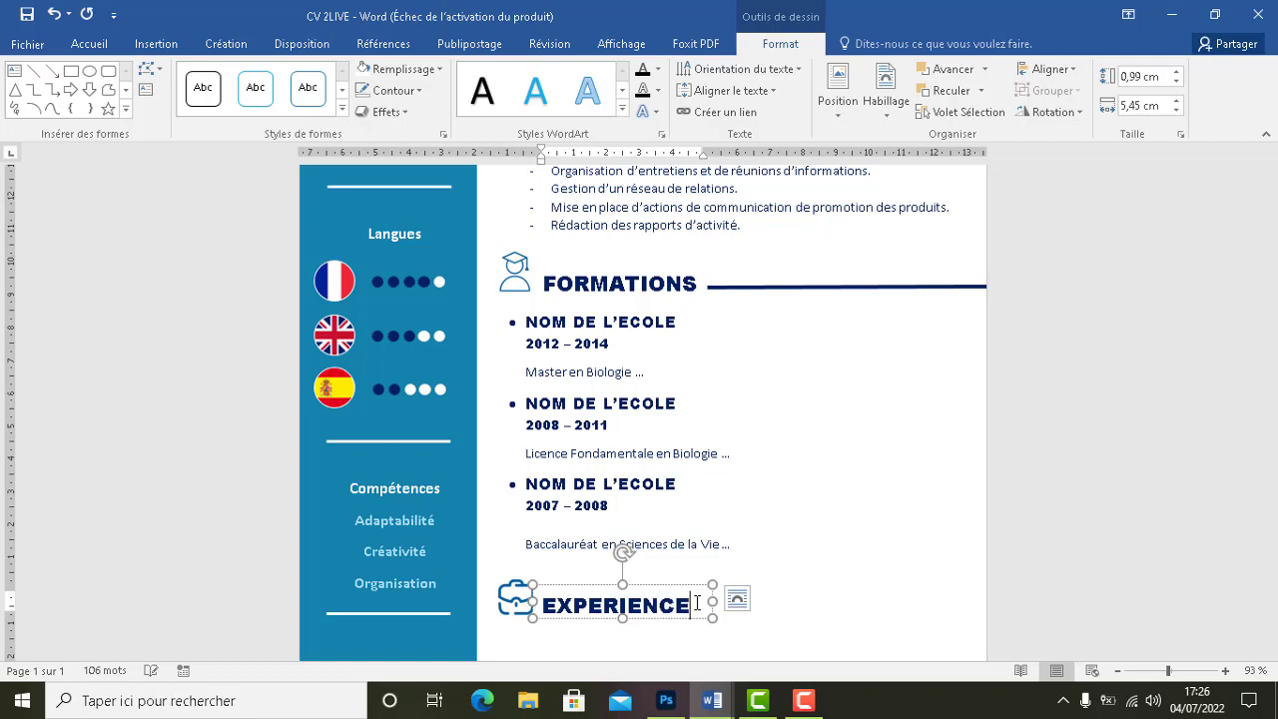
{"action": "left_click", "coordinate": [799, 562]}
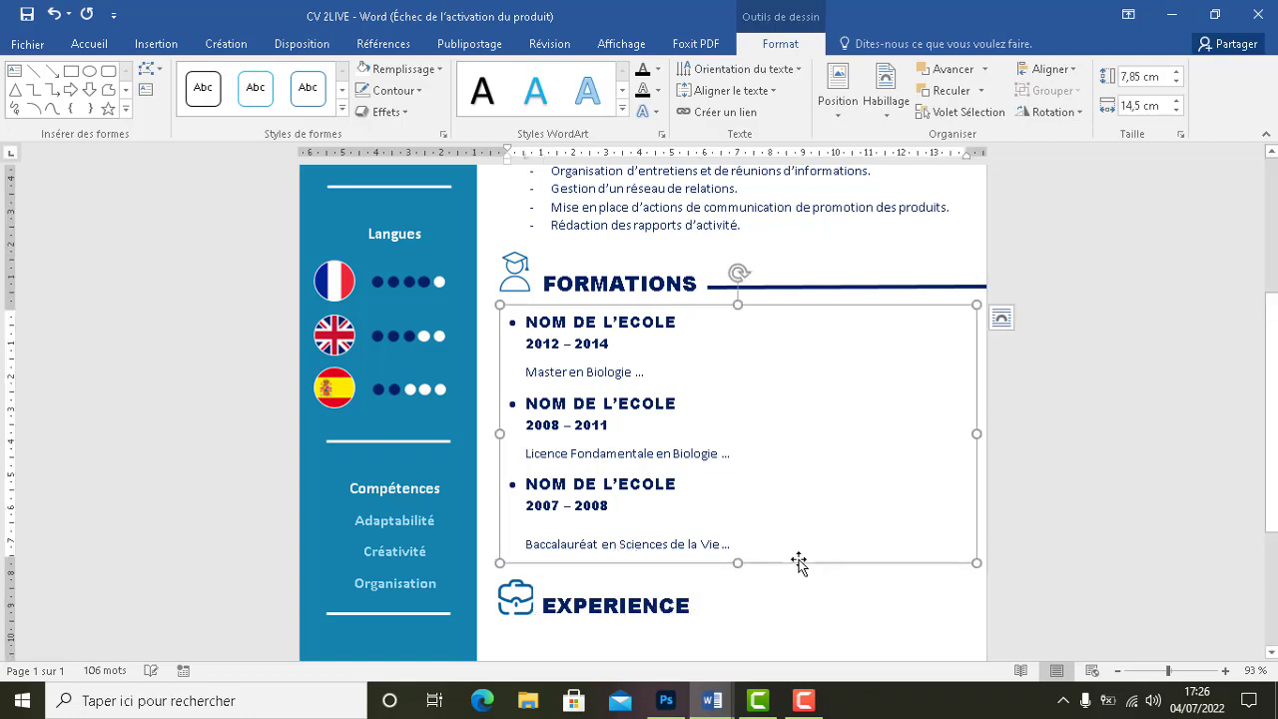
{"action": "left_click", "coordinate": [689, 605]}
{"action": "left_click", "coordinate": [678, 591]}
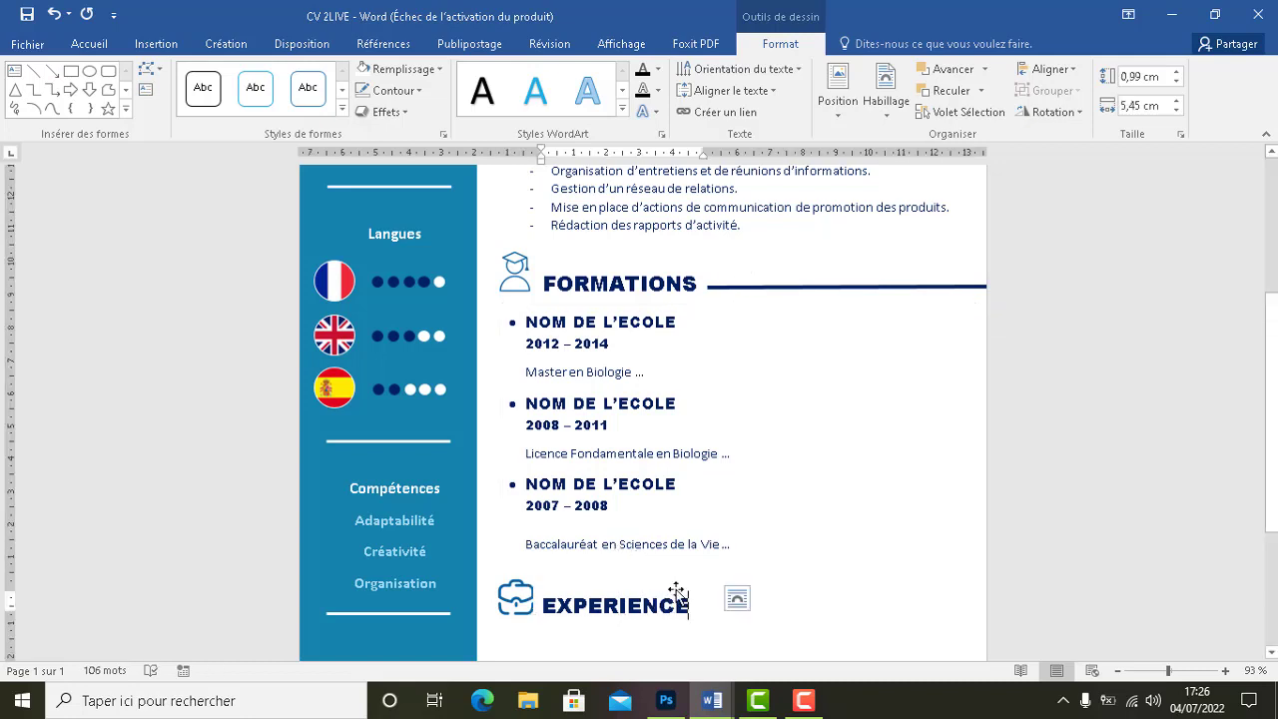
{"action": "left_click_drag", "start_coordinate": [711, 600], "coordinate": [733, 600]}
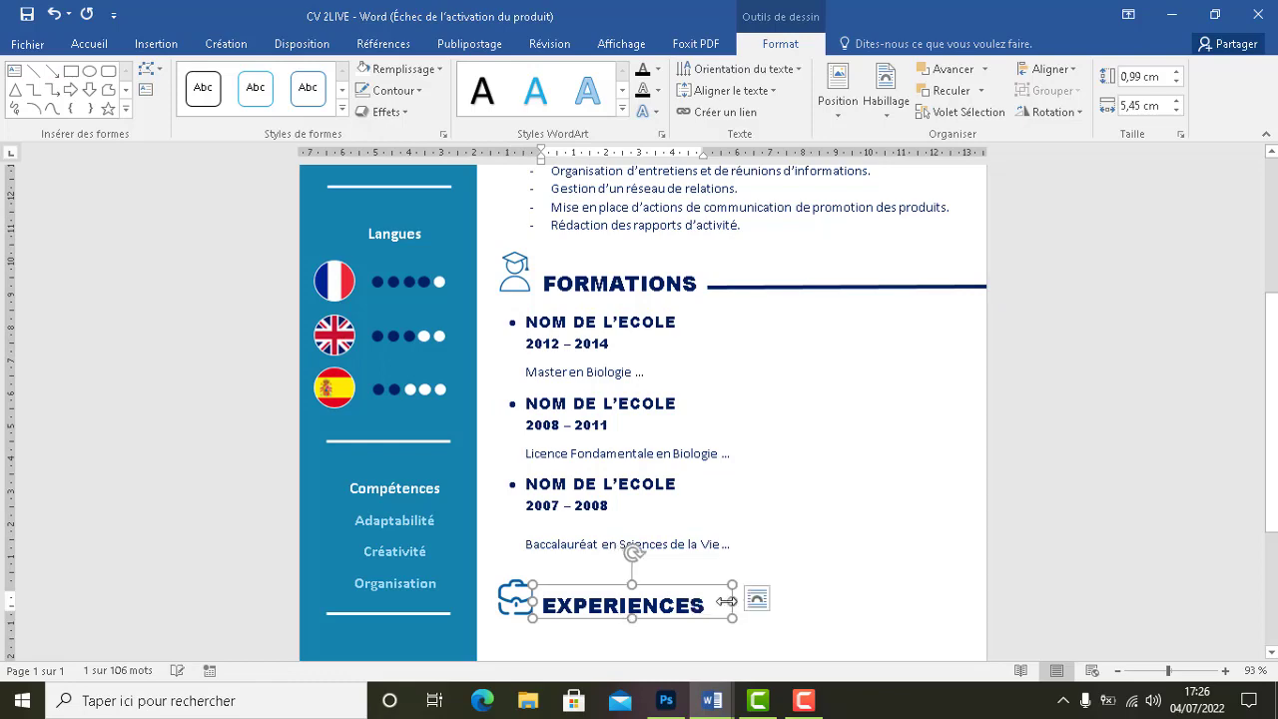
Nudge the EXPERIENCES heading slightly right to align it
{"action": "scroll", "coordinate": [796, 563], "scroll_direction": "up", "scroll_amount": 4}
{"action": "left_click", "coordinate": [802, 559]}
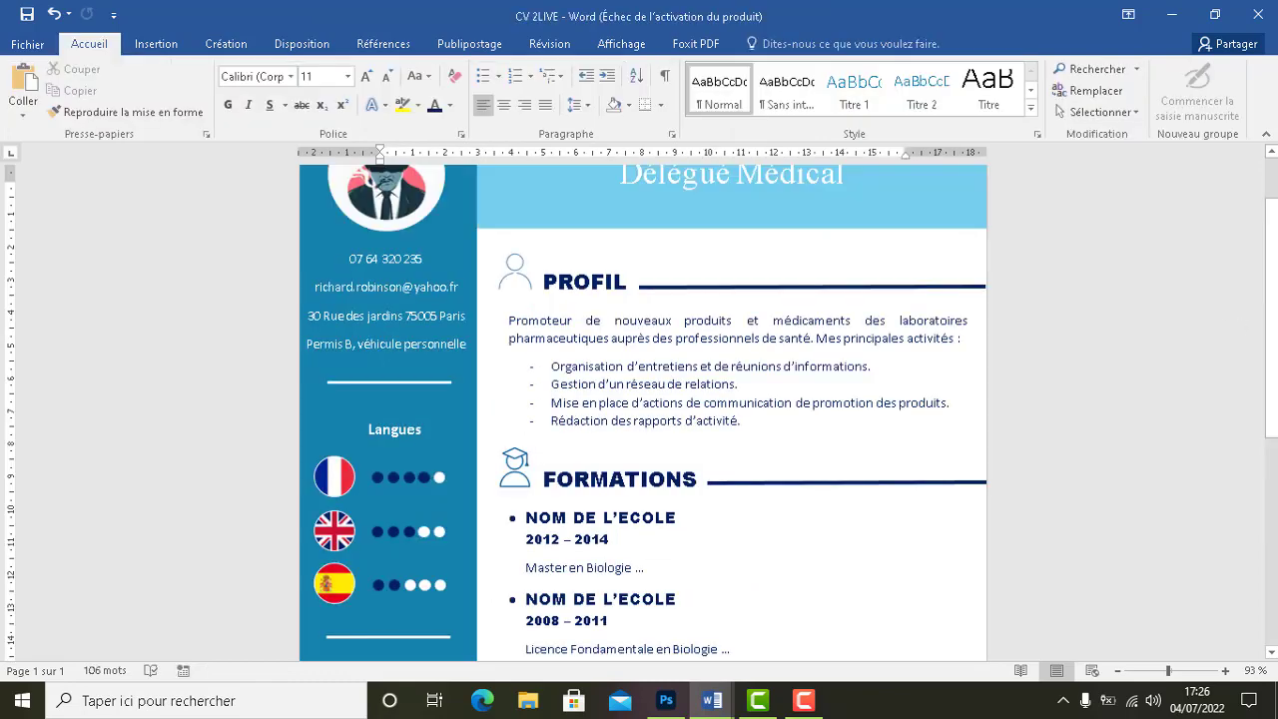
{"action": "scroll", "coordinate": [802, 559], "scroll_direction": "down", "scroll_amount": 5}
{"action": "scroll", "coordinate": [797, 404], "scroll_direction": "down", "scroll_amount": 3}
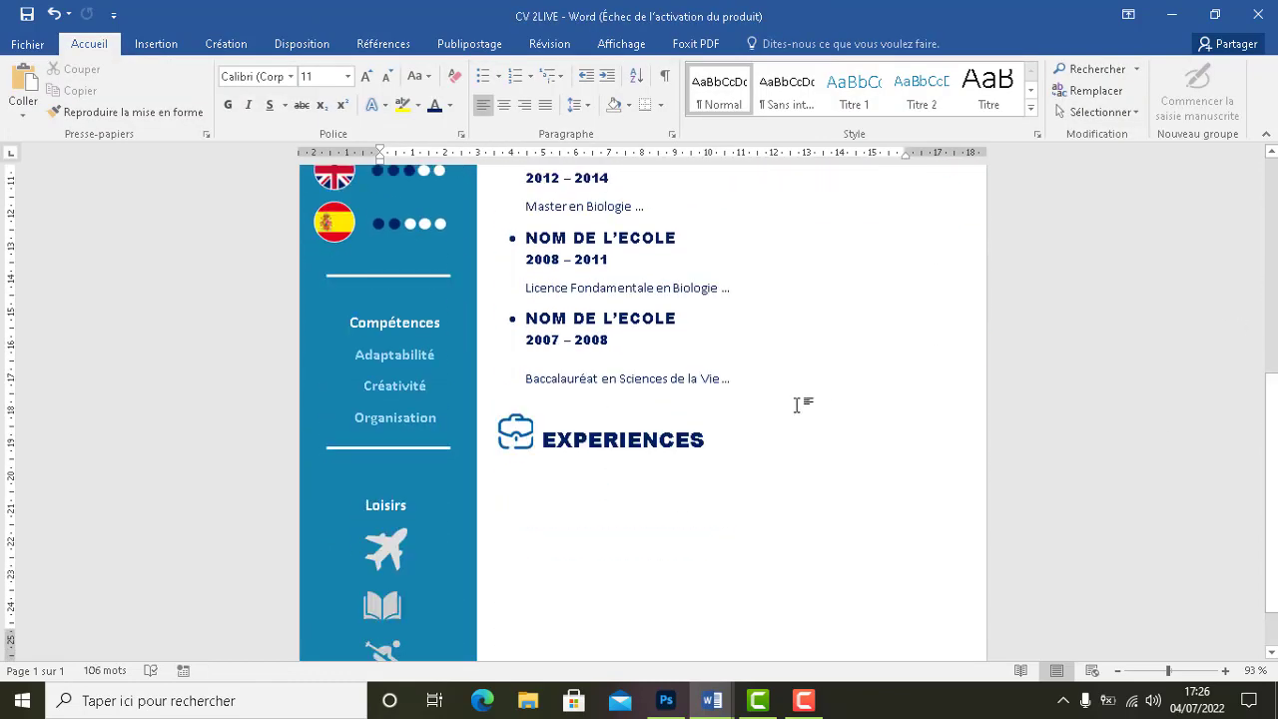
{"action": "scroll", "coordinate": [1270, 430], "scroll_direction": "up", "scroll_amount": 1}
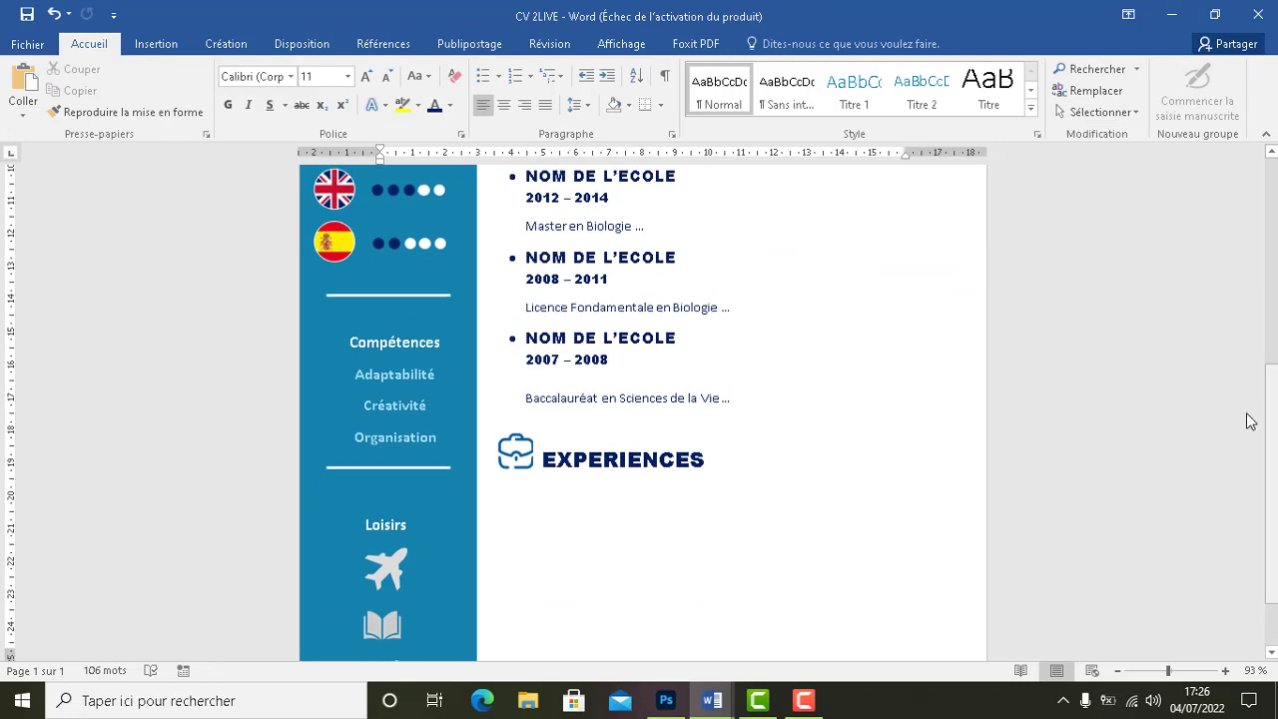
{"action": "left_click", "coordinate": [564, 443]}
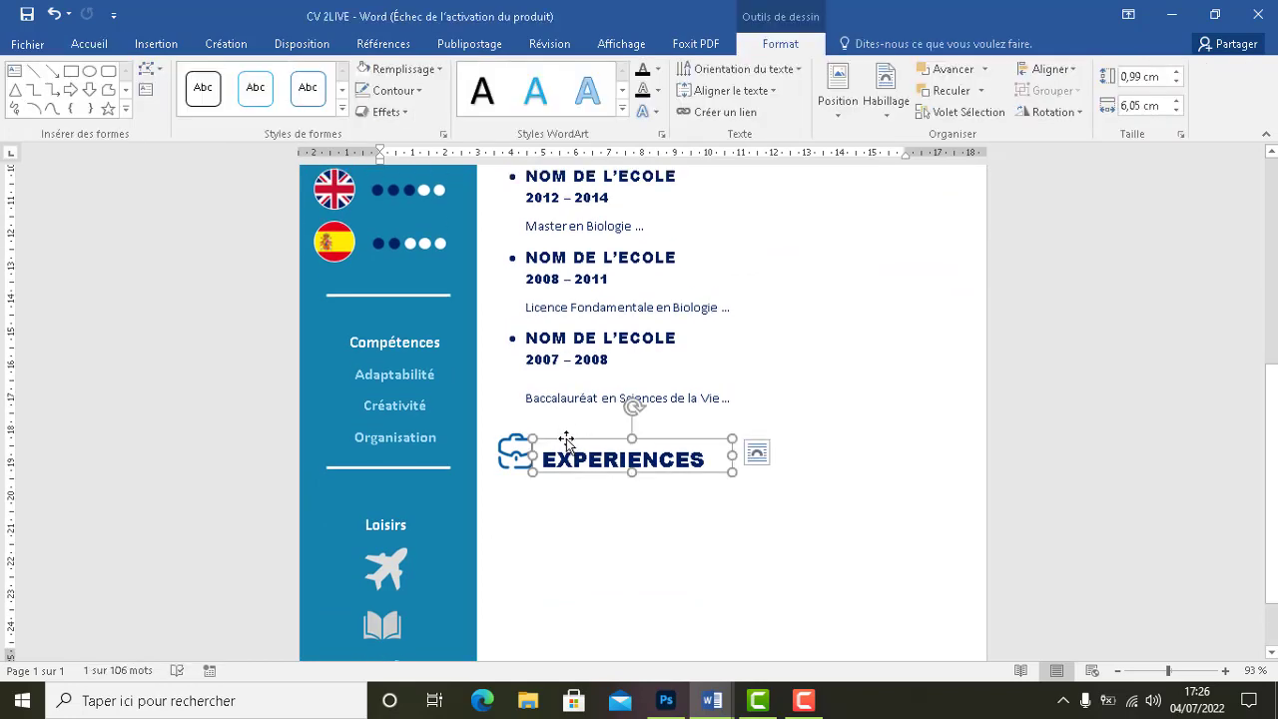
{"action": "key", "text": "Right"}
{"action": "key", "text": "Right"}
{"action": "key", "text": "Right"}
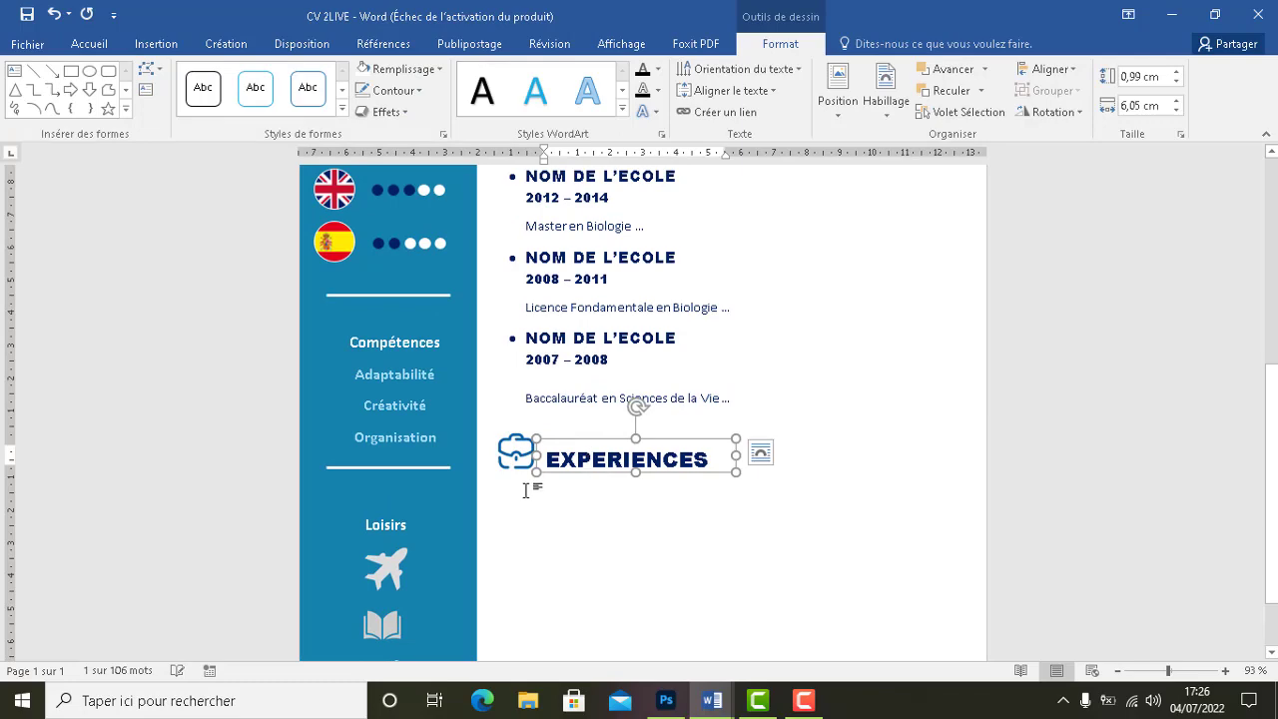
{"action": "left_click", "coordinate": [525, 491]}
{"action": "scroll", "coordinate": [529, 490], "scroll_direction": "up", "scroll_amount": 5}
Copy the dark rule beside FORMATIONS and place the copy beside EXPERIENCES
{"action": "scroll", "coordinate": [529, 490], "scroll_direction": "down", "scroll_amount": 1}
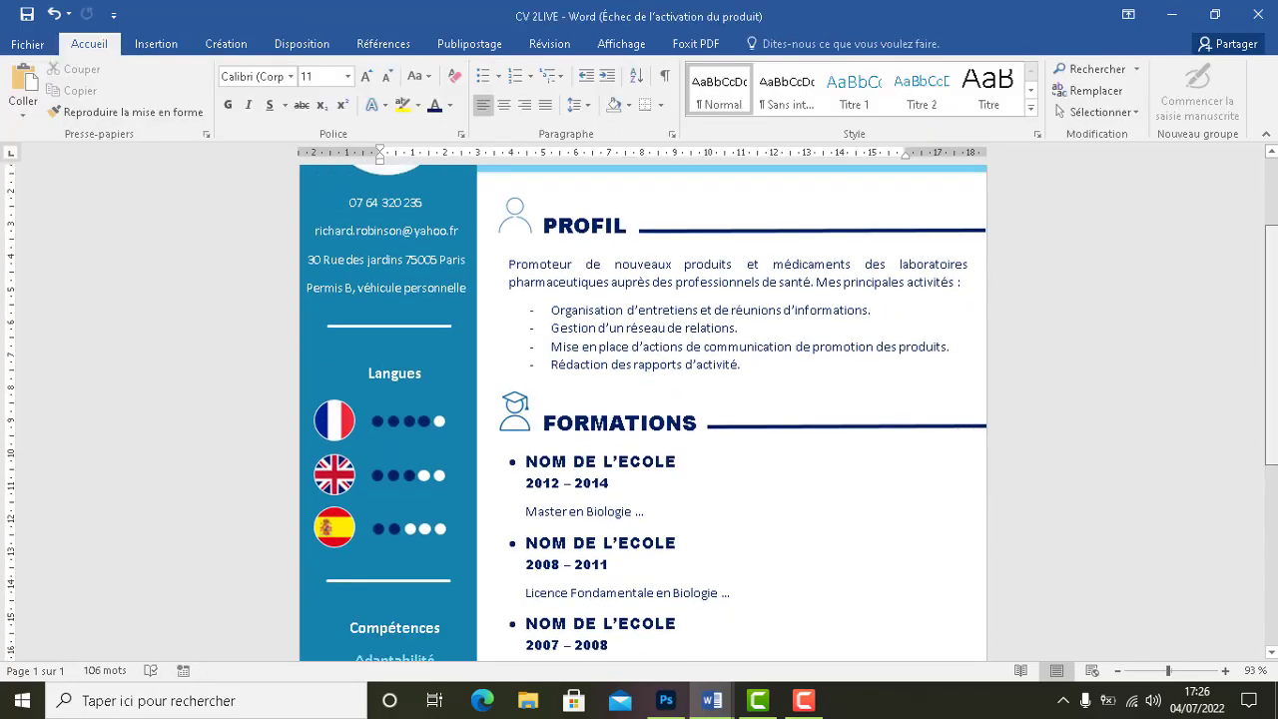
{"action": "scroll", "coordinate": [671, 431], "scroll_direction": "down", "scroll_amount": 5}
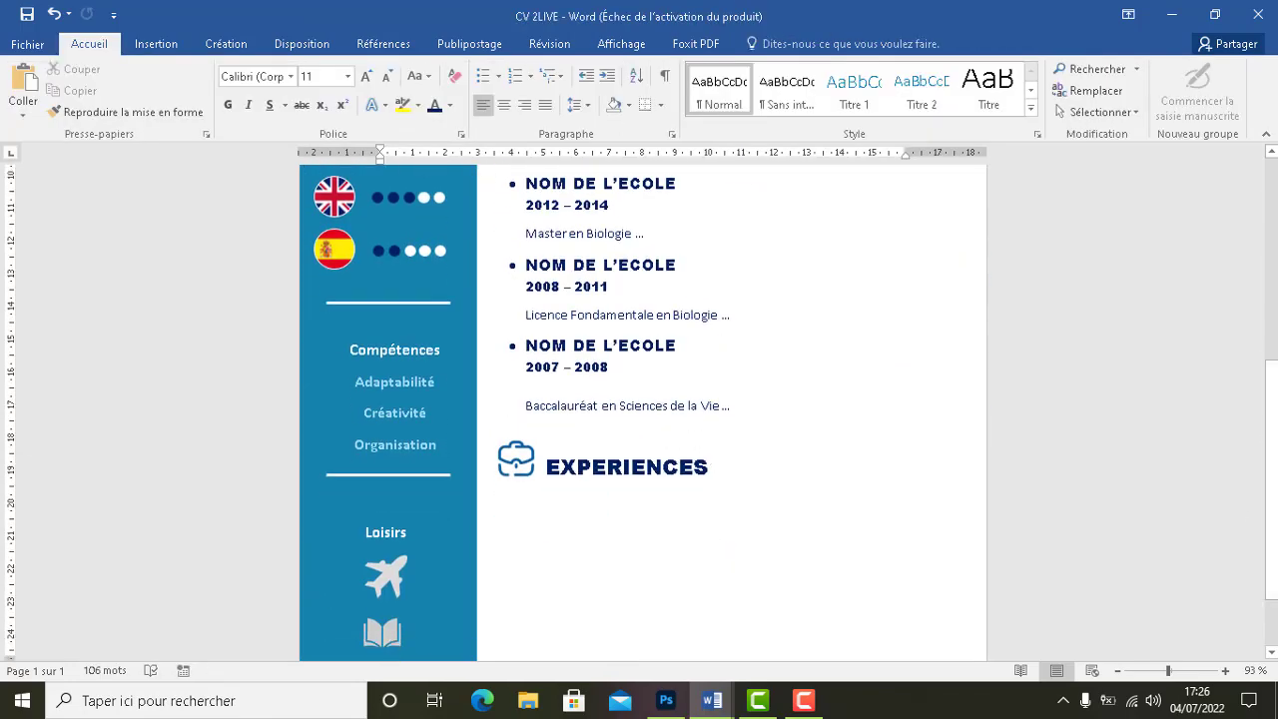
{"action": "scroll", "coordinate": [858, 355], "scroll_direction": "up", "scroll_amount": 3}
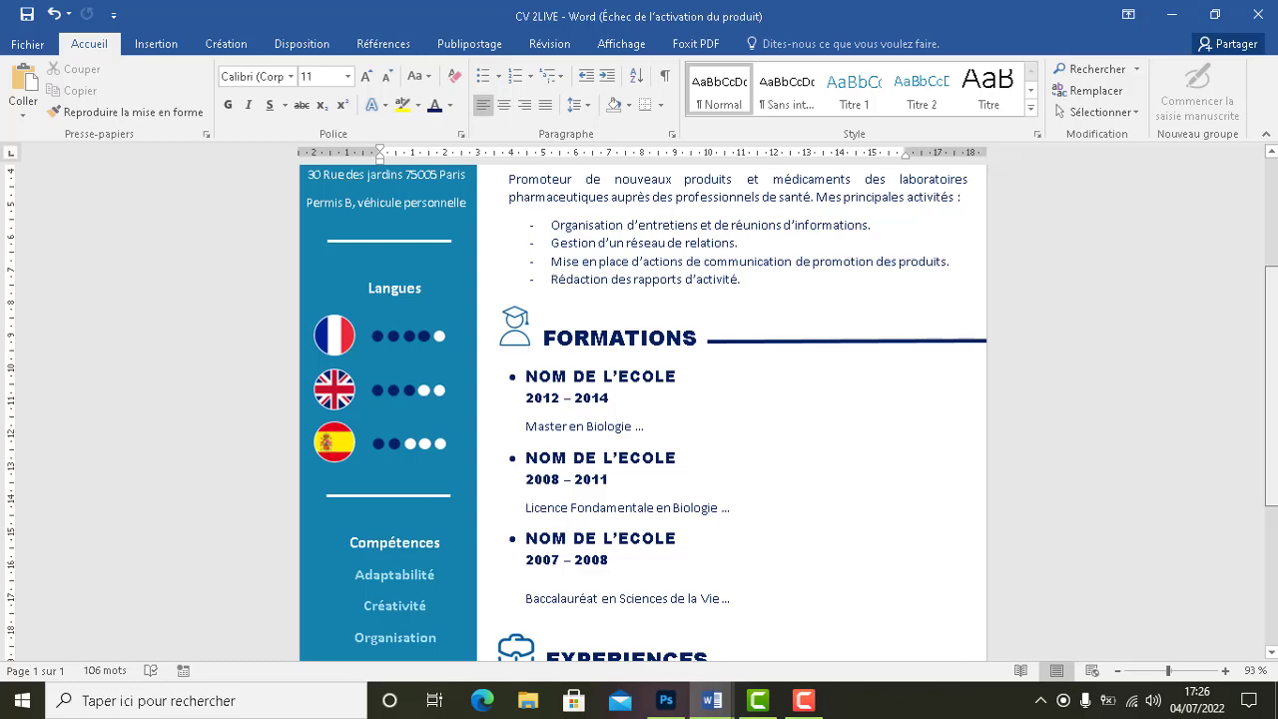
{"action": "left_click", "coordinate": [867, 343]}
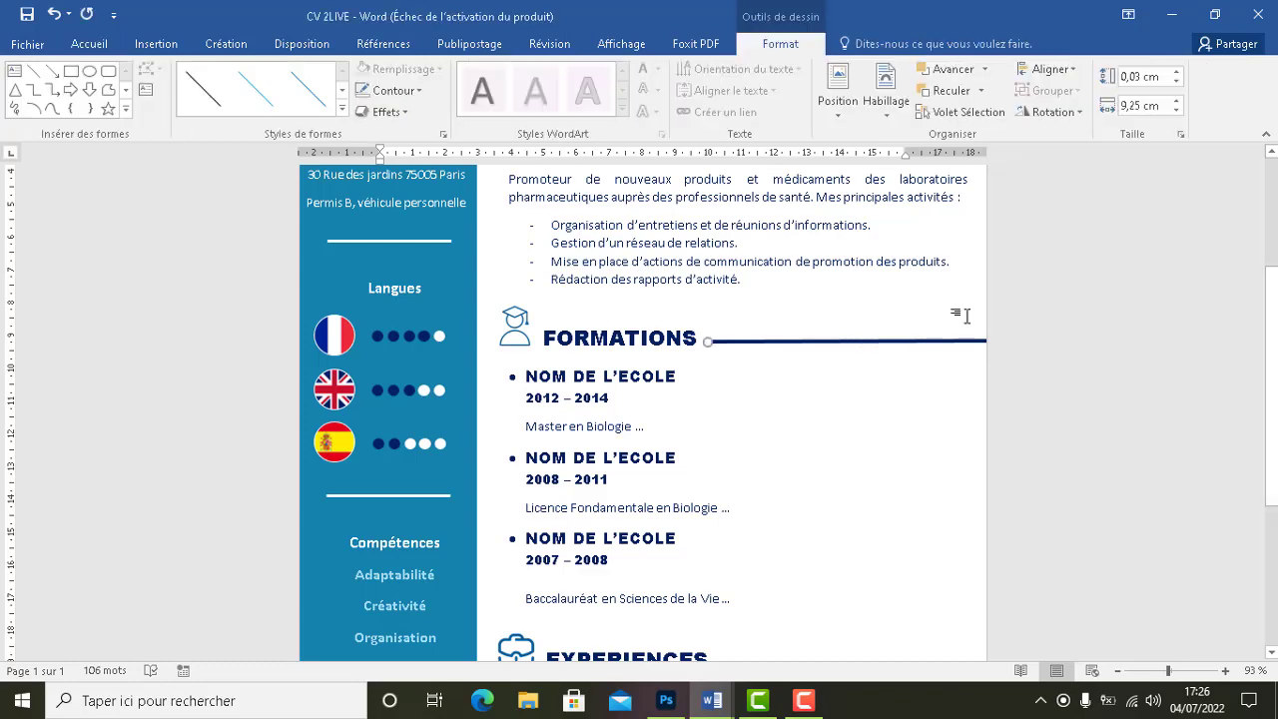
{"action": "scroll", "coordinate": [884, 472], "scroll_direction": "down", "scroll_amount": 3}
{"action": "key", "text": "ctrl+v"}
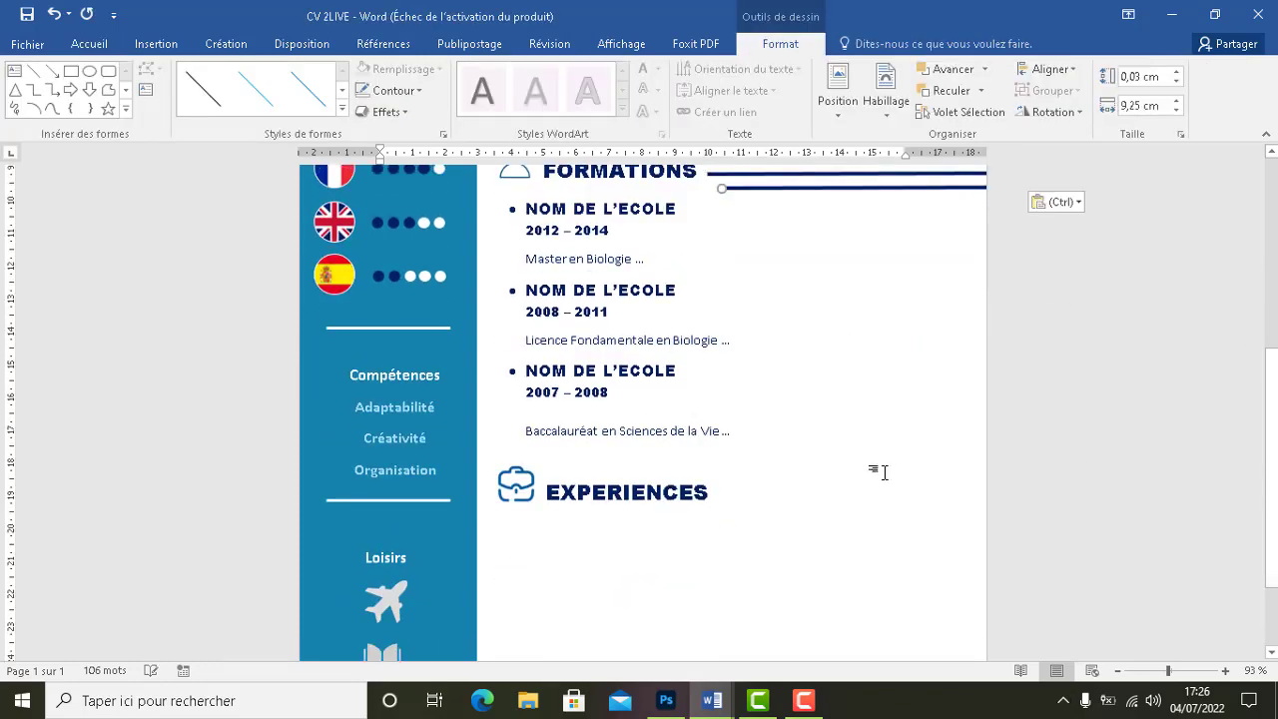
{"action": "key", "text": "Down"}
{"action": "key", "text": "Down"}
{"action": "key", "text": "Down"}
{"action": "key", "text": "Down"}
{"action": "key", "text": "Down"}
{"action": "key", "text": "Down"}
{"action": "key", "text": "Down"}
{"action": "key", "text": "Down"}
{"action": "key", "text": "Down"}
{"action": "key", "text": "Down"}
{"action": "key", "text": "Down"}
{"action": "key", "text": "Down"}
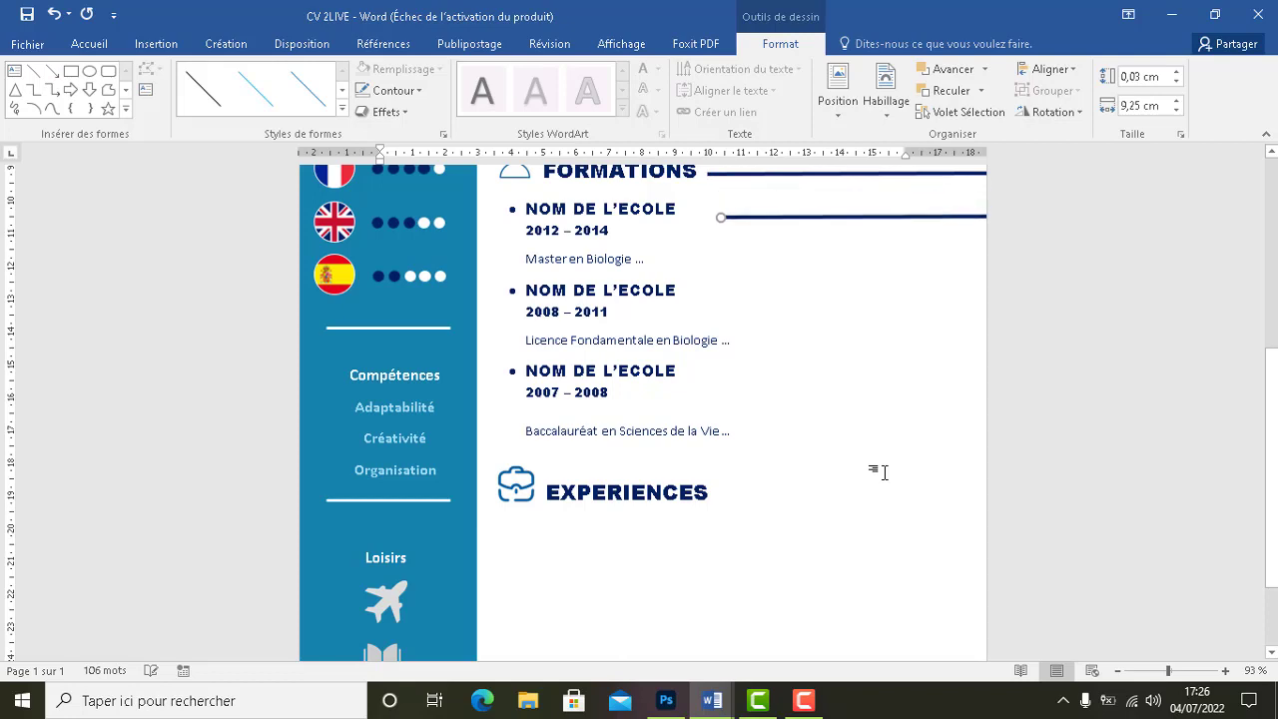
{"action": "key", "text": "Down"}
{"action": "key", "text": "Down"}
{"action": "key", "text": "Down"}
{"action": "key", "text": "Down"}
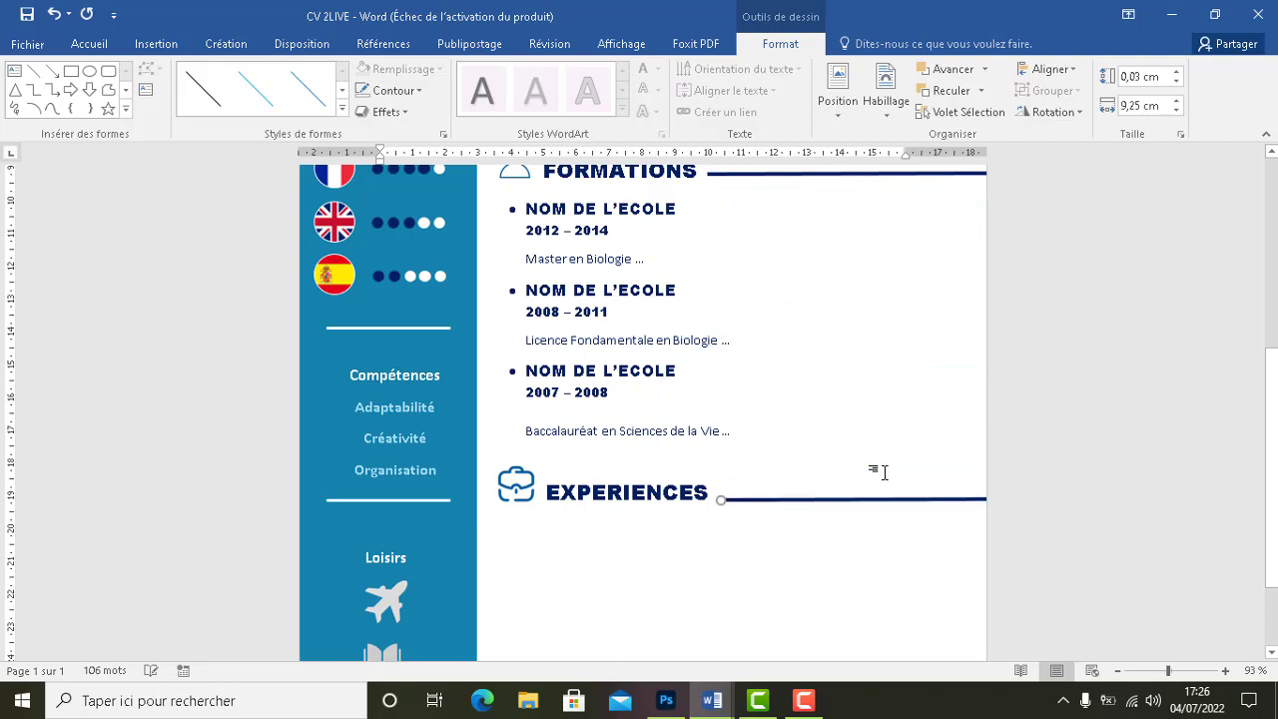
{"action": "scroll", "coordinate": [886, 460], "scroll_direction": "up", "scroll_amount": 5}
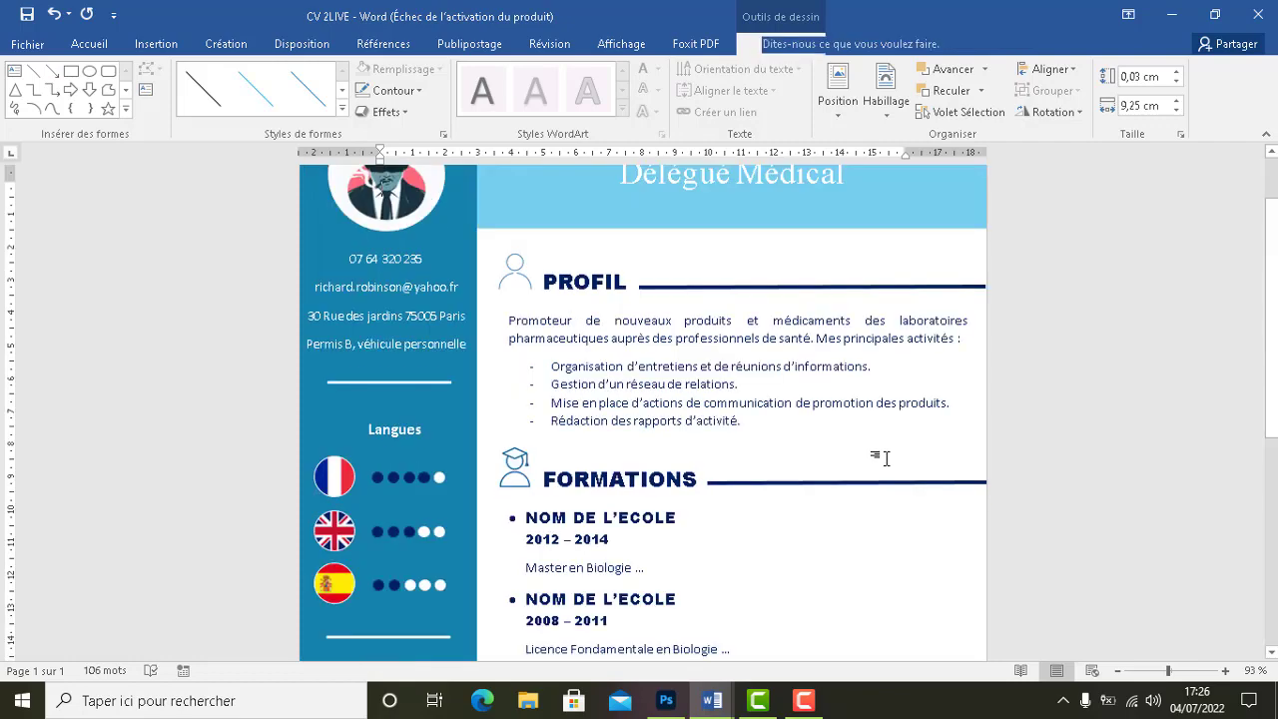
{"action": "left_click", "coordinate": [886, 459]}
{"action": "scroll", "coordinate": [869, 490], "scroll_direction": "down", "scroll_amount": 7}
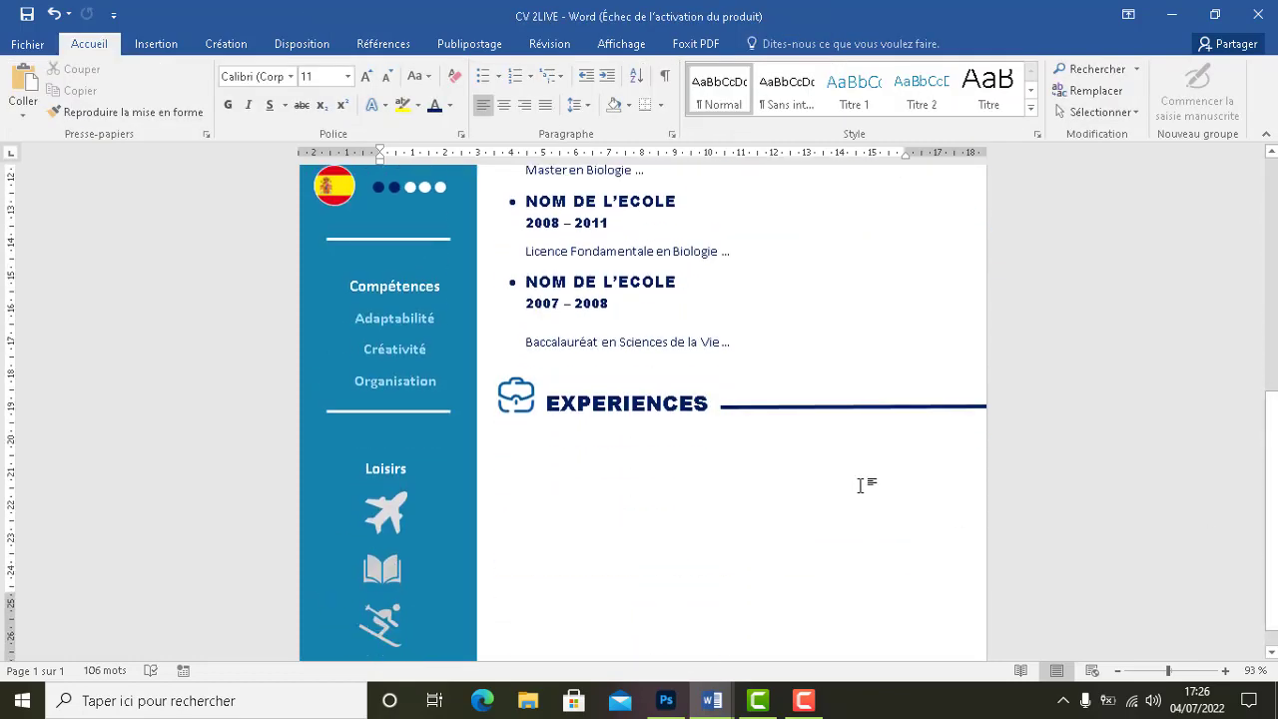
{"action": "scroll", "coordinate": [861, 482], "scroll_direction": "up", "scroll_amount": 5}
{"action": "scroll", "coordinate": [861, 483], "scroll_direction": "down", "scroll_amount": 3}
{"action": "scroll", "coordinate": [703, 514], "scroll_direction": "down", "scroll_amount": 3}
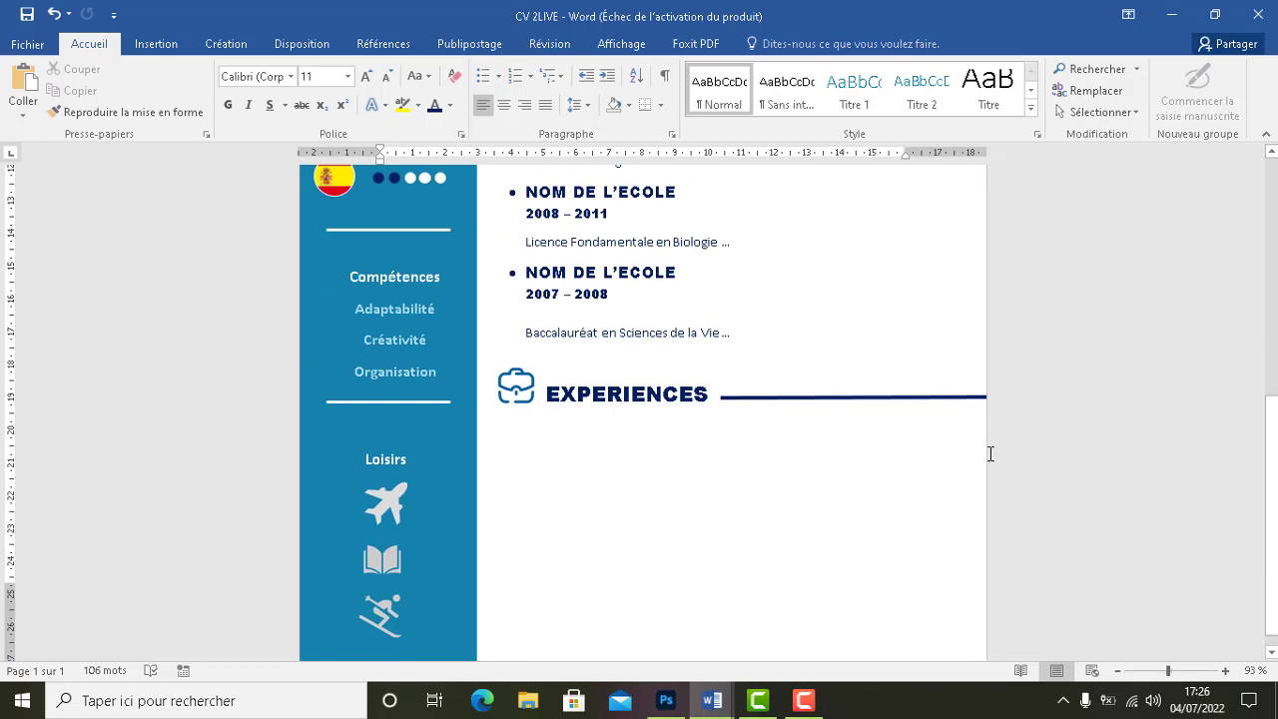
{"action": "scroll", "coordinate": [728, 312], "scroll_direction": "up", "scroll_amount": 3}
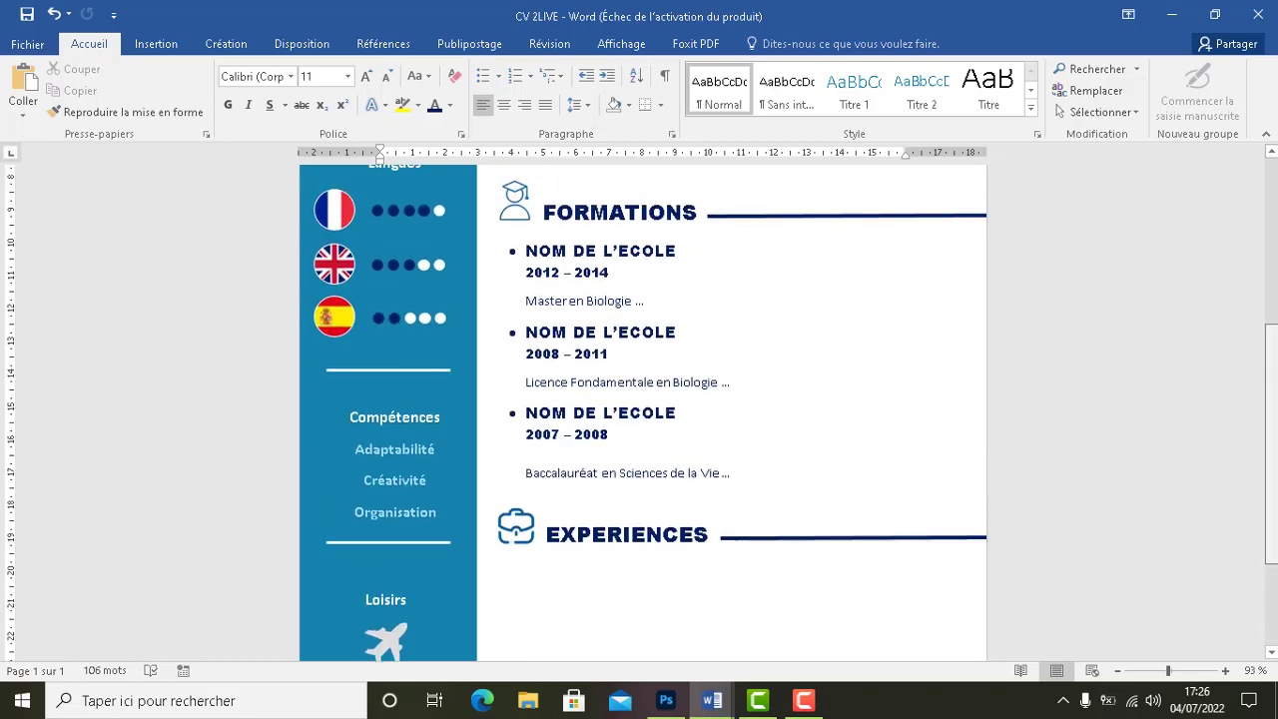
Duplicate the FORMATIONS list box and position the copy under the EXPERIENCES heading
{"action": "left_click", "coordinate": [732, 314]}
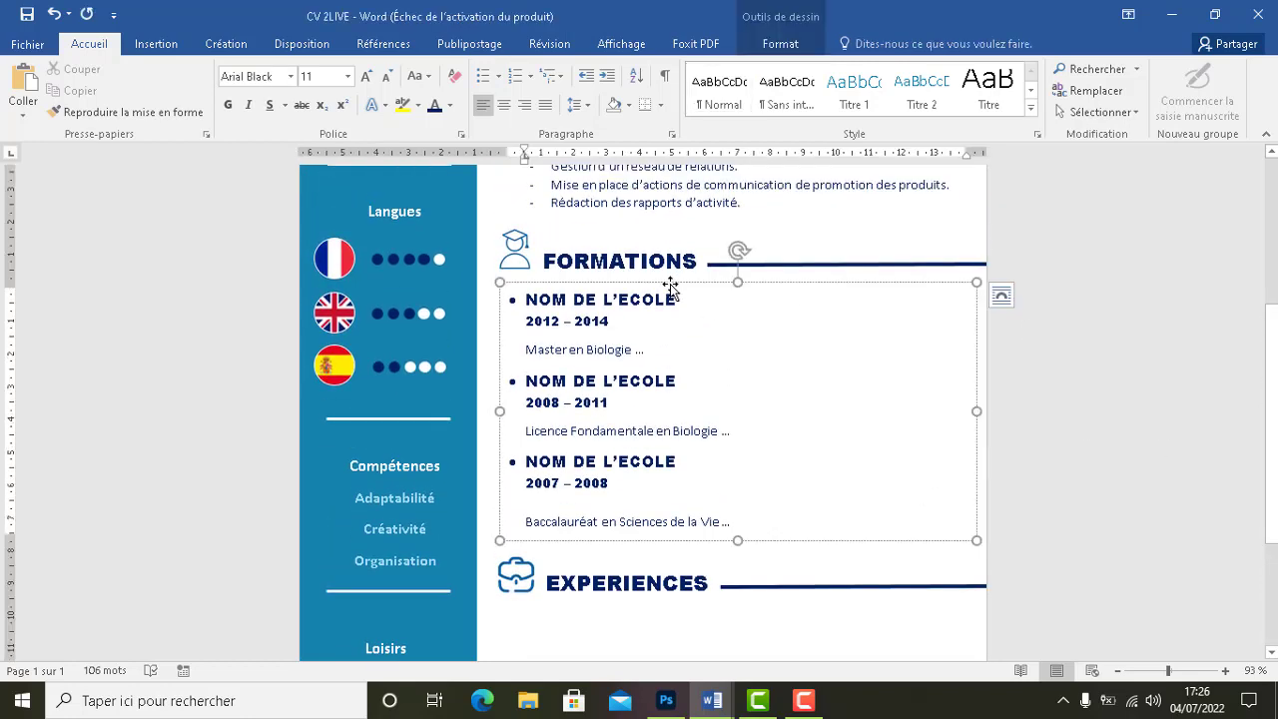
{"action": "left_click", "coordinate": [670, 286]}
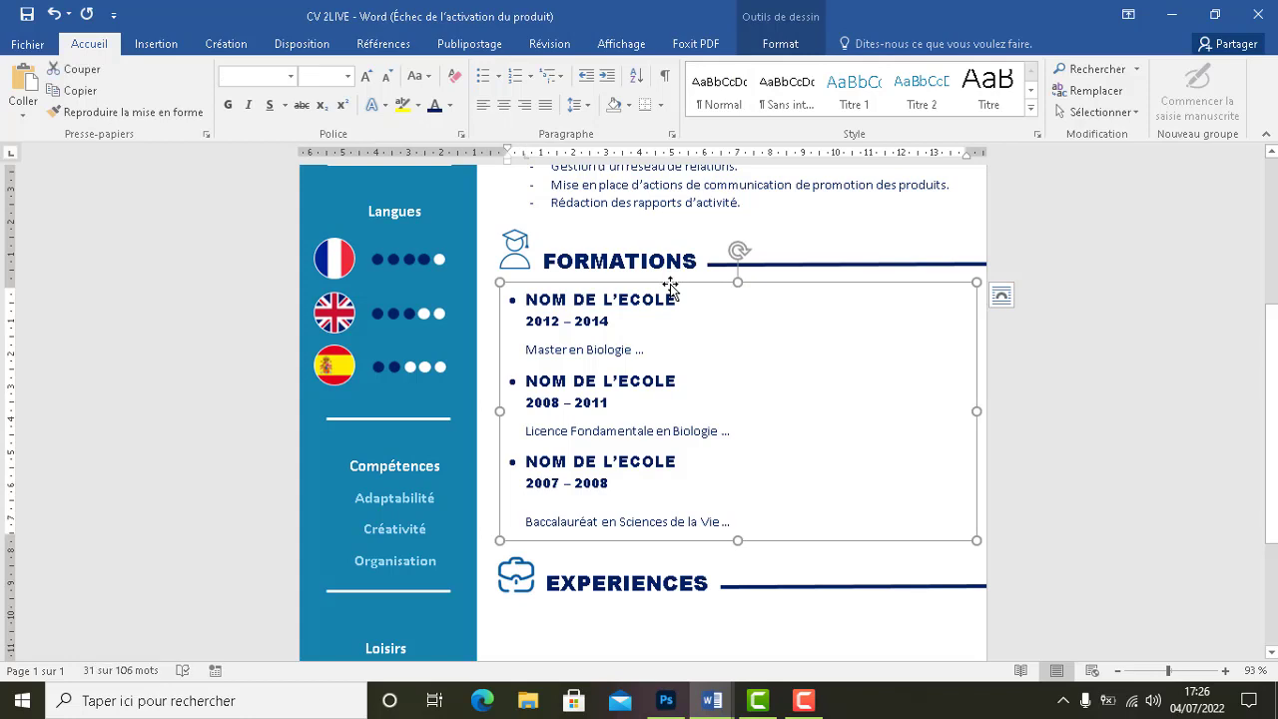
{"action": "key", "text": "ctrl+v"}
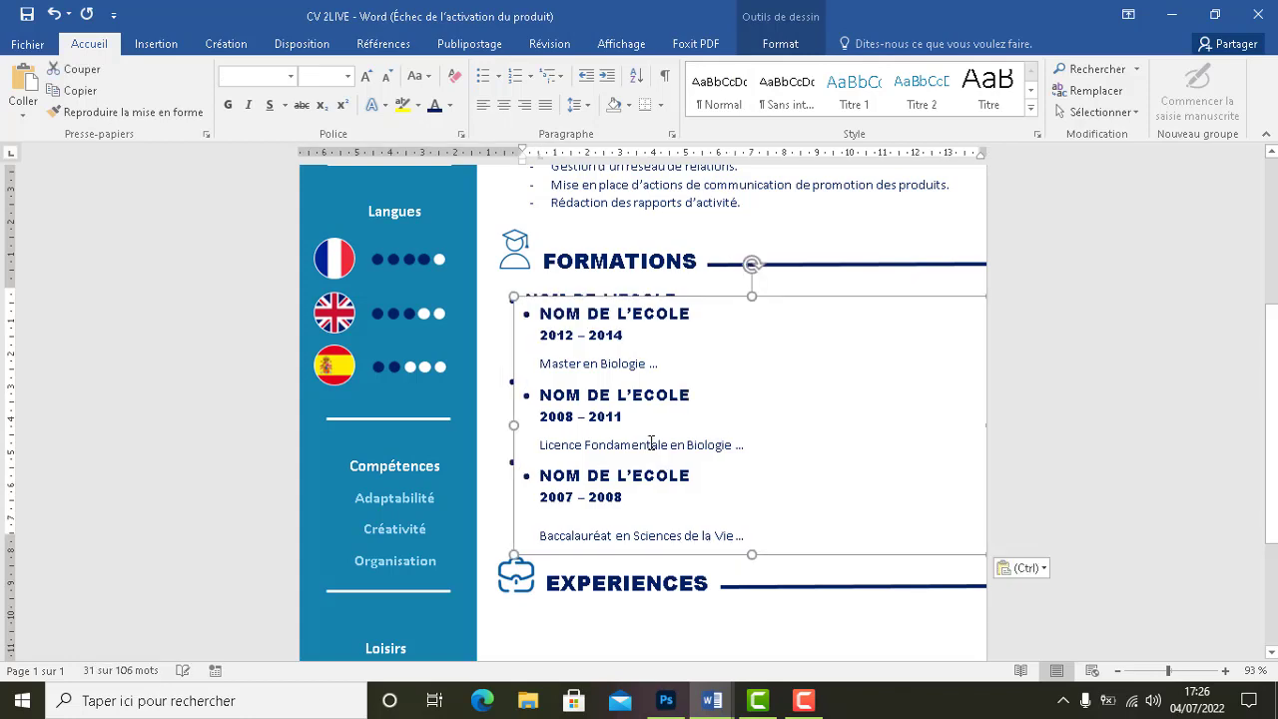
{"action": "key", "text": "Left"}
{"action": "key", "text": "Left"}
{"action": "key", "text": "Left"}
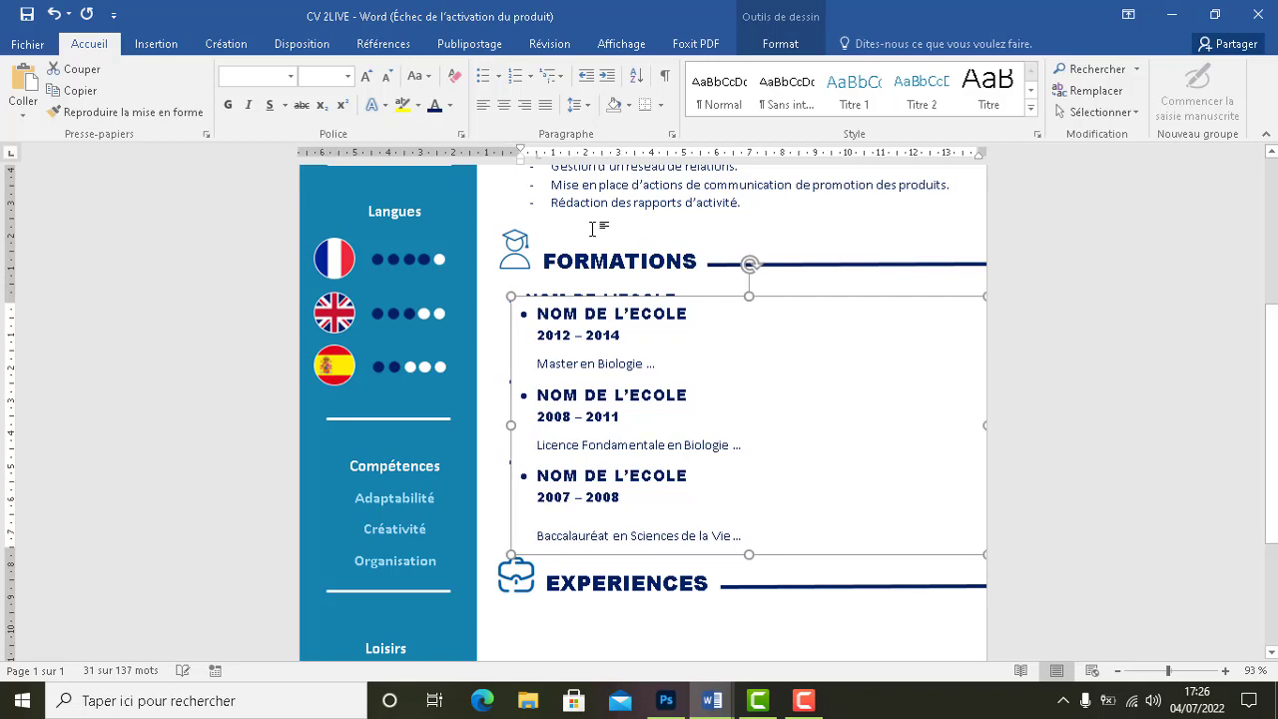
{"action": "key", "text": "Left"}
{"action": "key", "text": "Left"}
{"action": "key", "text": "Left"}
{"action": "key", "text": "Left"}
{"action": "key", "text": "Left"}
{"action": "key", "text": "Left"}
{"action": "key", "text": "Left"}
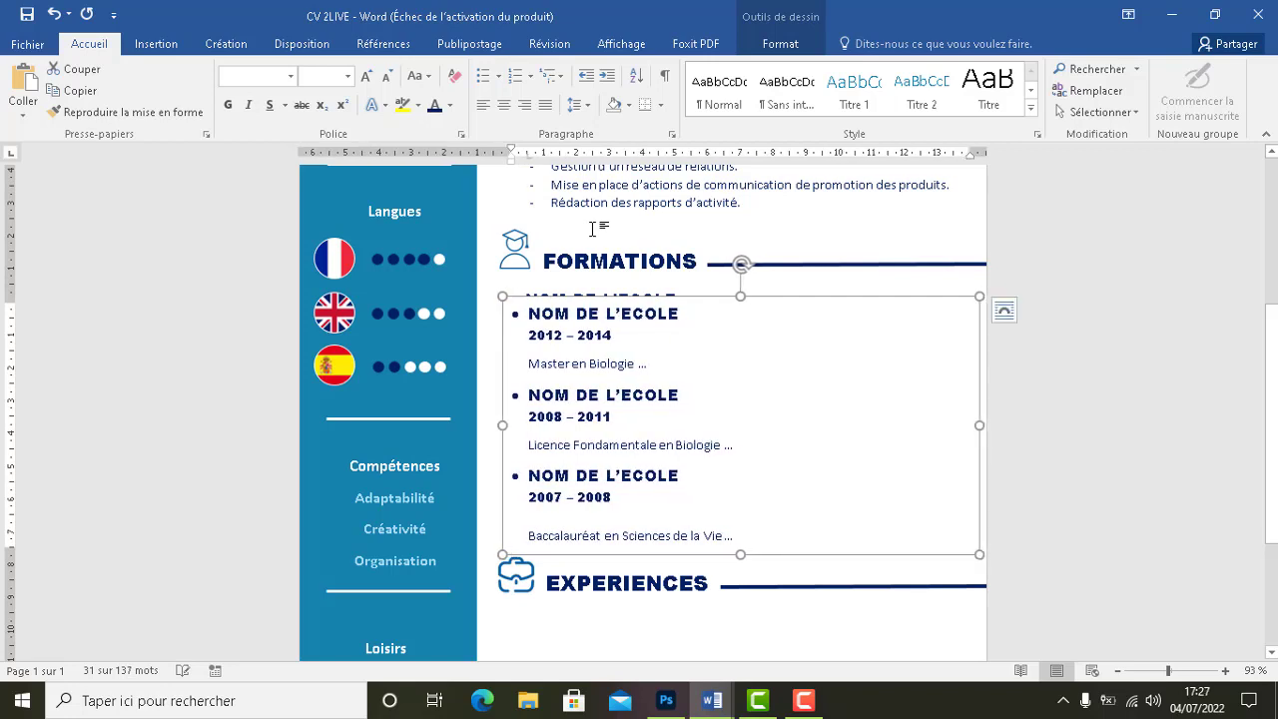
{"action": "key", "text": "Left"}
{"action": "key", "text": "Left"}
{"action": "key", "text": "Left"}
{"action": "key", "text": "Down"}
{"action": "key", "text": "Down"}
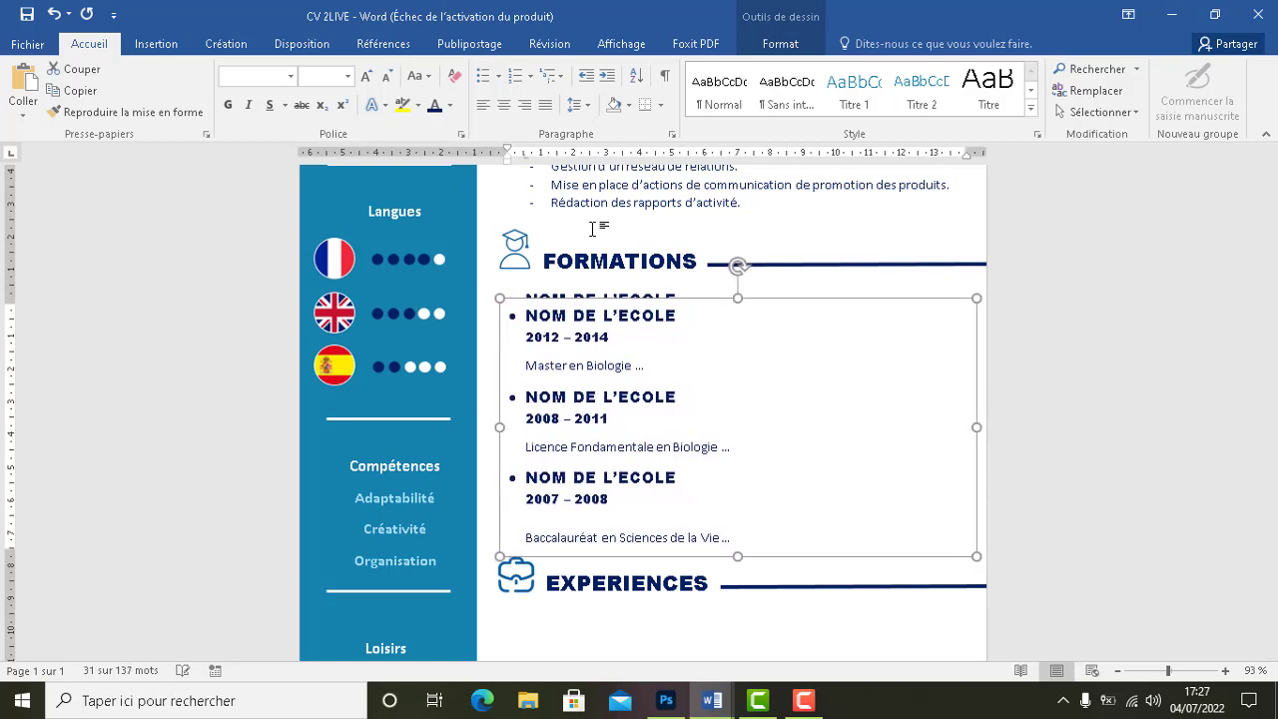
{"action": "key", "text": "Down"}
{"action": "key", "text": "Down"}
{"action": "key", "text": "Down"}
{"action": "key", "text": "Down"}
{"action": "key", "text": "Down"}
{"action": "key", "text": "Down"}
{"action": "key", "text": "Down"}
{"action": "key", "text": "Down"}
{"action": "key", "text": "Down"}
{"action": "key", "text": "Down"}
{"action": "key", "text": "Down"}
{"action": "key", "text": "Down"}
{"action": "key", "text": "Down"}
{"action": "key", "text": "Down"}
{"action": "key", "text": "Down"}
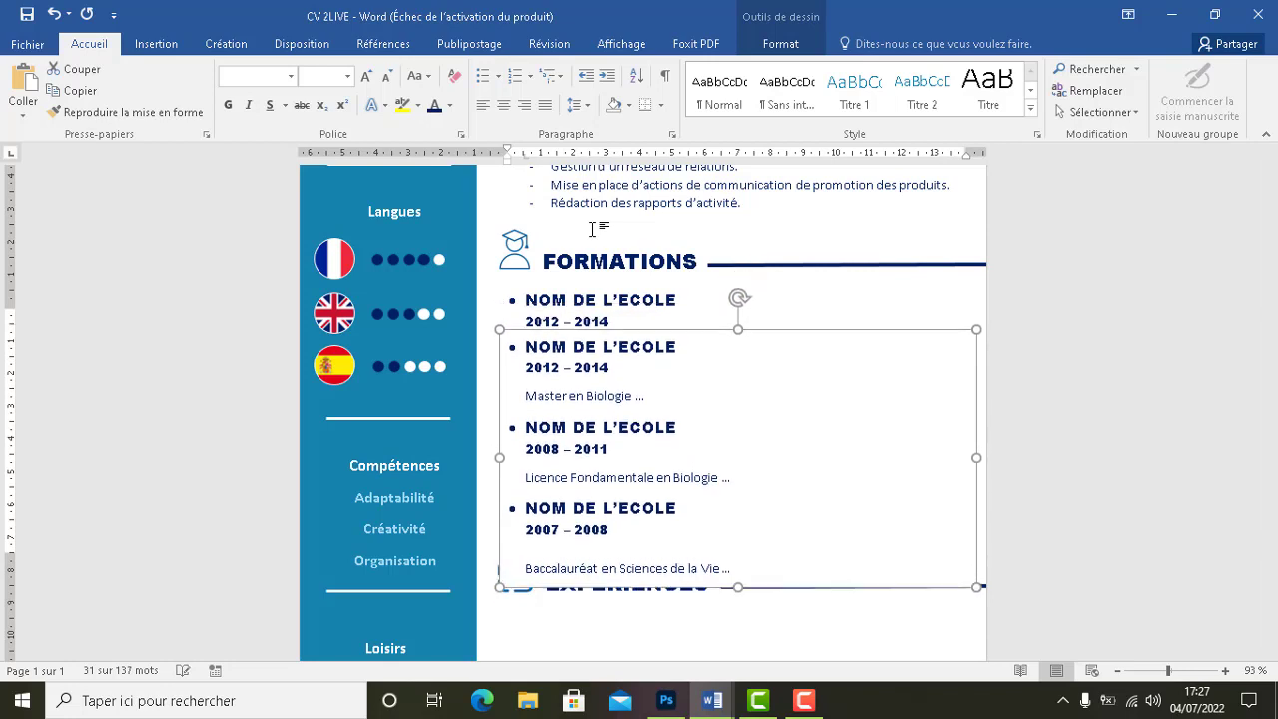
{"action": "key", "text": "Down"}
{"action": "key", "text": "Down"}
{"action": "key", "text": "Down"}
{"action": "key", "text": "Down"}
{"action": "key", "text": "Down"}
{"action": "key", "text": "Down"}
{"action": "key", "text": "Down"}
{"action": "key", "text": "Down"}
{"action": "key", "text": "Down"}
{"action": "key", "text": "Down"}
{"action": "key", "text": "Down"}
{"action": "key", "text": "Down"}
{"action": "key", "text": "Down"}
{"action": "key", "text": "Down"}
{"action": "key", "text": "Down"}
{"action": "key", "text": "Down"}
{"action": "key", "text": "Down"}
{"action": "key", "text": "Down"}
{"action": "key", "text": "Down"}
{"action": "key", "text": "Down"}
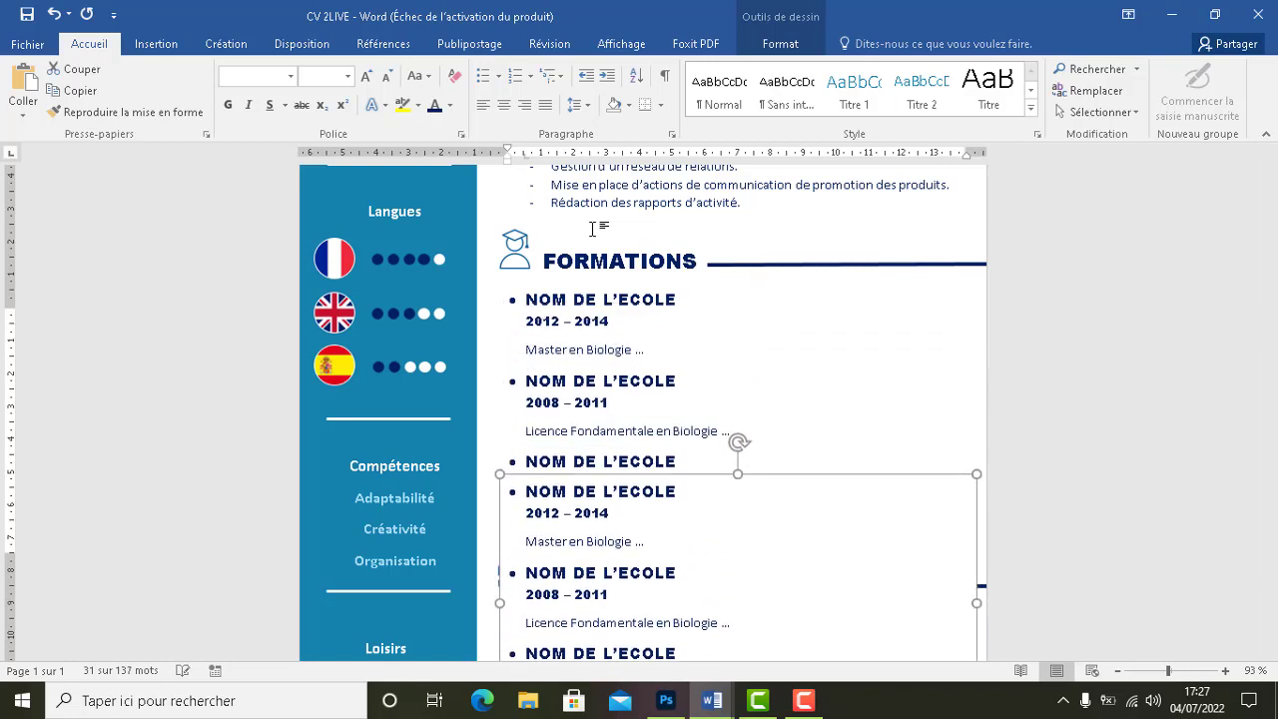
{"action": "key", "text": "Down"}
{"action": "key", "text": "Down"}
{"action": "key", "text": "Down"}
{"action": "key", "text": "Down"}
{"action": "key", "text": "Down"}
{"action": "key", "text": "Down"}
{"action": "key", "text": "Down"}
{"action": "key", "text": "Down"}
{"action": "key", "text": "Down"}
{"action": "key", "text": "Down"}
{"action": "key", "text": "Down"}
{"action": "key", "text": "Down"}
{"action": "scroll", "coordinate": [592, 228], "scroll_direction": "down", "scroll_amount": 1}
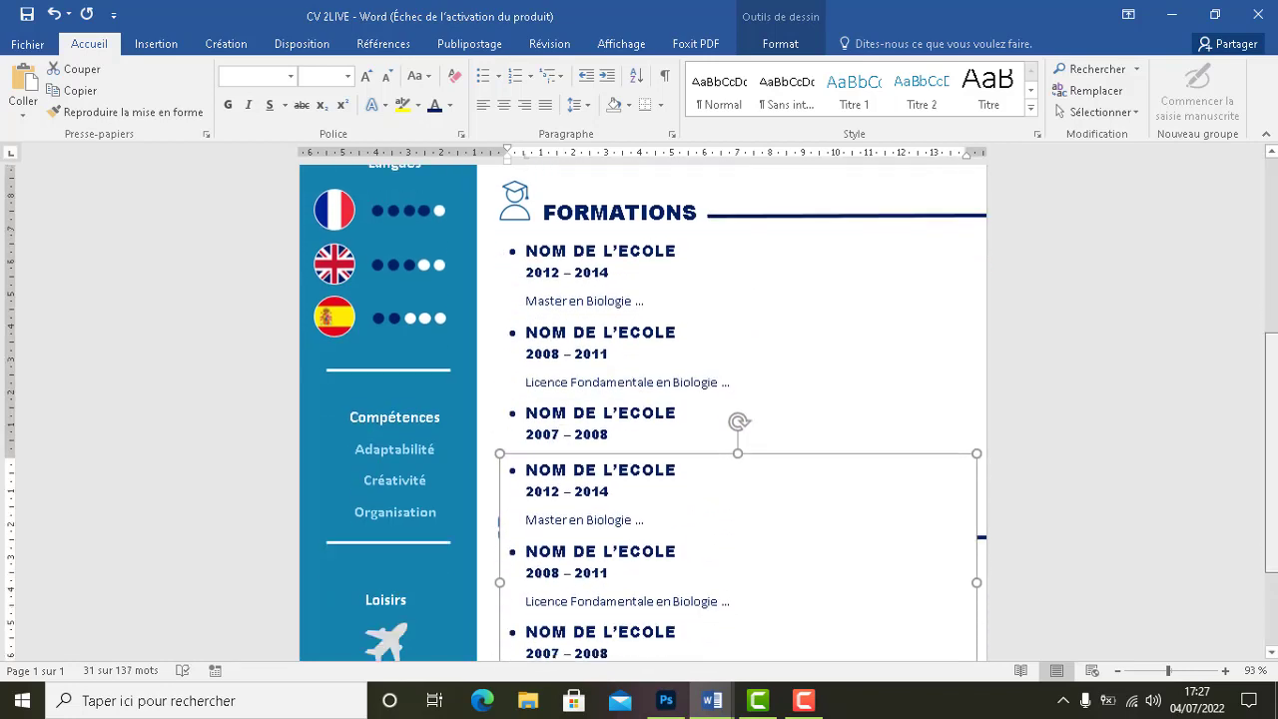
{"action": "scroll", "coordinate": [643, 413], "scroll_direction": "down", "scroll_amount": 3}
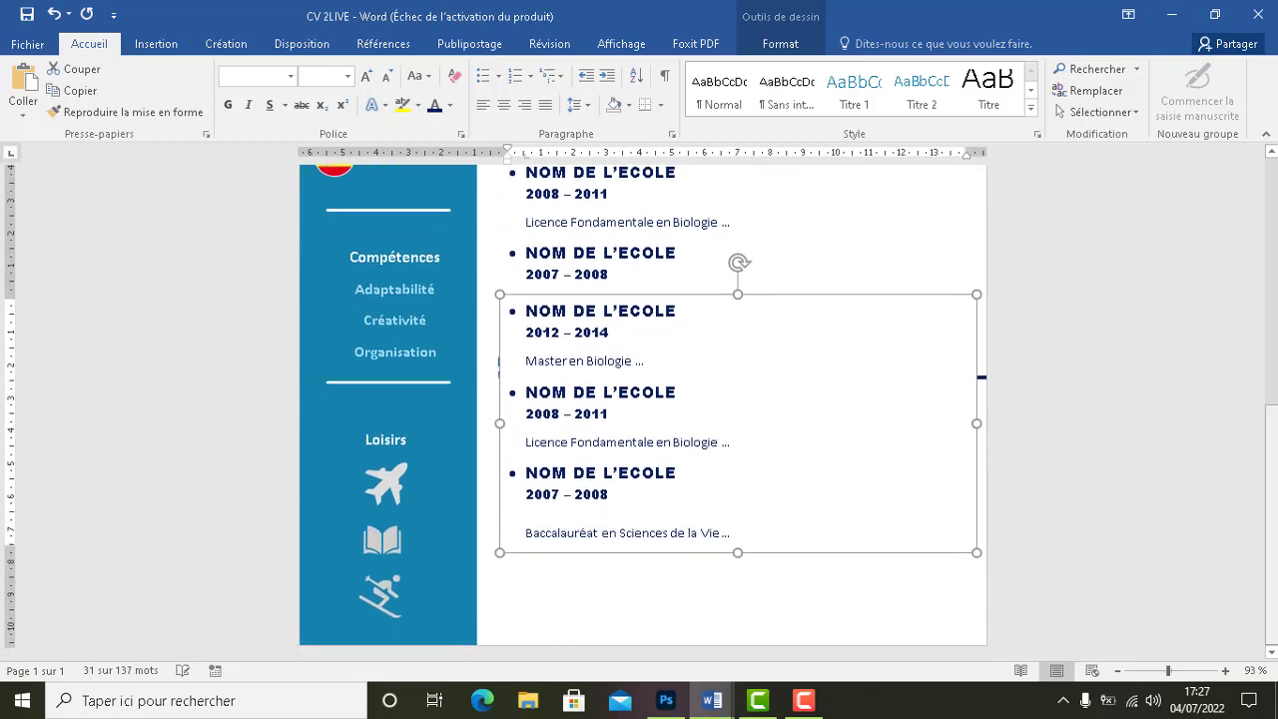
{"action": "key", "text": "Down"}
{"action": "key", "text": "Down"}
{"action": "key", "text": "Down"}
{"action": "key", "text": "Down"}
{"action": "key", "text": "Down"}
{"action": "key", "text": "Down"}
{"action": "key", "text": "Down"}
{"action": "key", "text": "Down"}
{"action": "key", "text": "Down"}
{"action": "key", "text": "Down"}
{"action": "key", "text": "Down"}
{"action": "key", "text": "Down"}
{"action": "key", "text": "Down"}
{"action": "key", "text": "Down"}
{"action": "key", "text": "Down"}
{"action": "key", "text": "Down"}
{"action": "key", "text": "Down"}
{"action": "key", "text": "Down"}
{"action": "key", "text": "Down"}
{"action": "key", "text": "Down"}
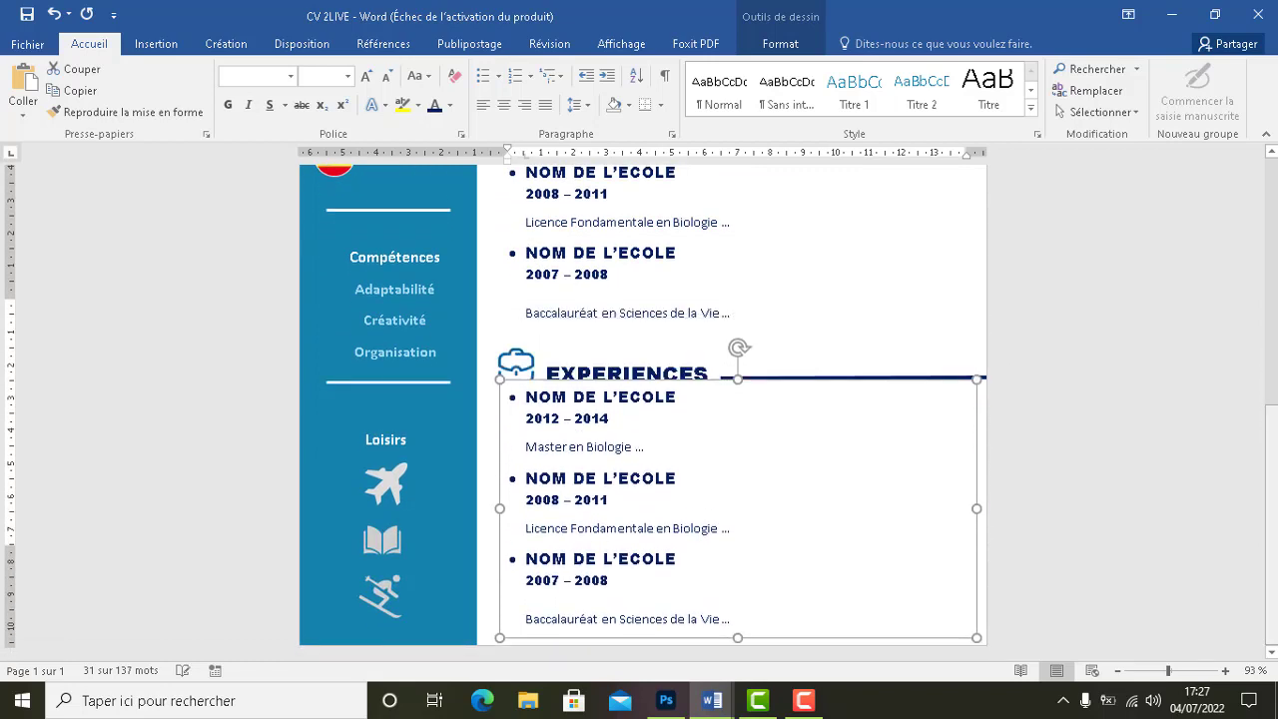
{"action": "key", "text": "Down"}
{"action": "key", "text": "Down"}
{"action": "key", "text": "Down"}
{"action": "key", "text": "Down"}
{"action": "key", "text": "Down"}
{"action": "key", "text": "Down"}
{"action": "key", "text": "Down"}
{"action": "key", "text": "Down"}
{"action": "key", "text": "Down"}
{"action": "key", "text": "Down"}
{"action": "key", "text": "Down"}
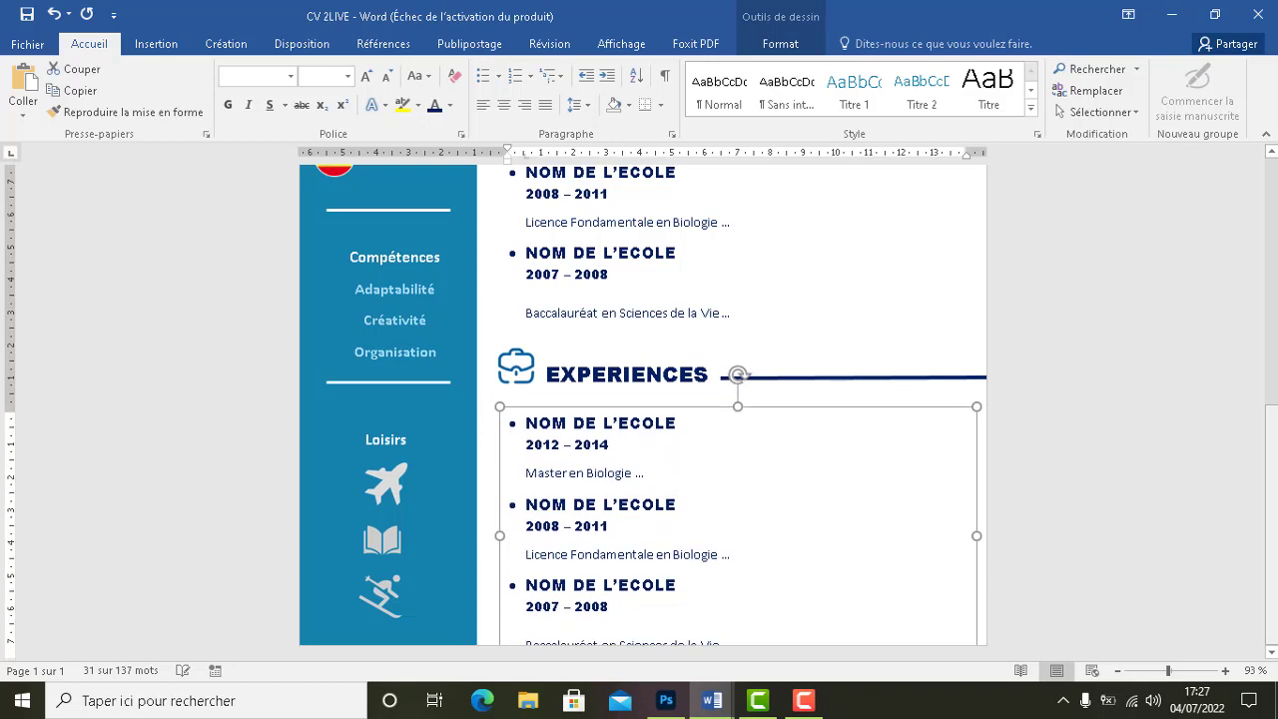
{"action": "key", "text": "Up"}
{"action": "key", "text": "Up"}
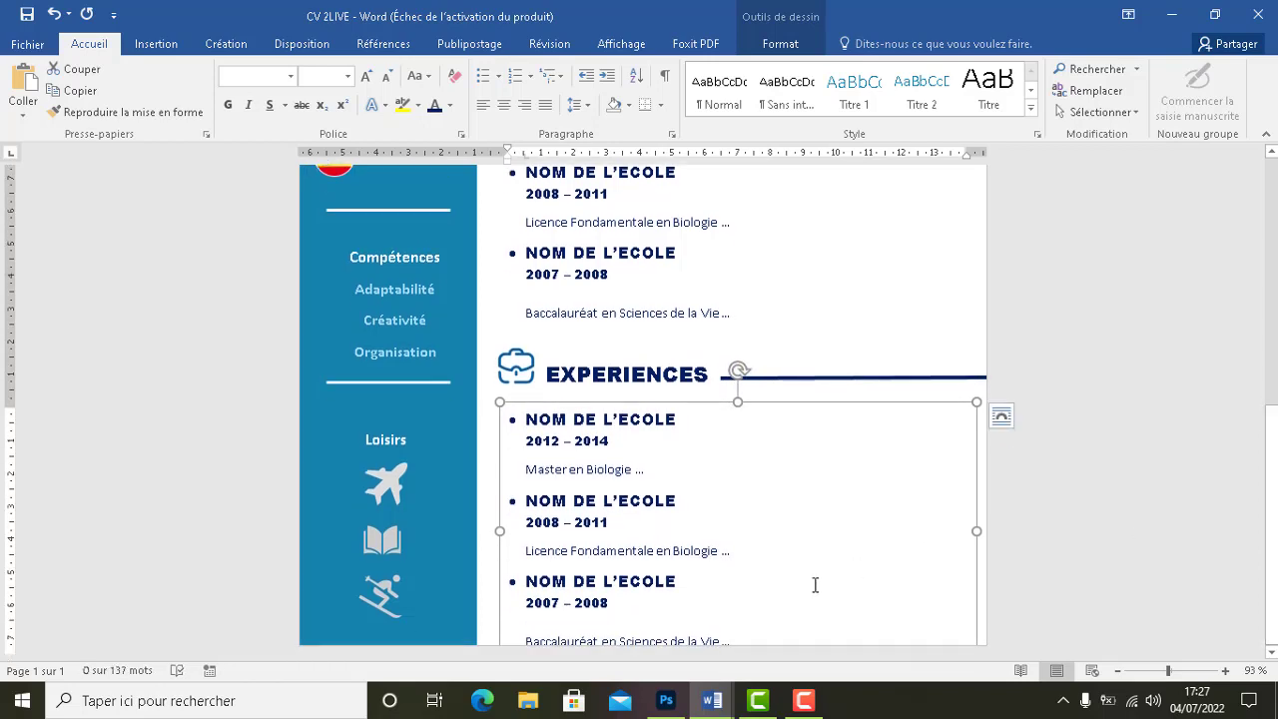
Delete the third 2007 – 2008 Baccalauréat entry from the copied list
{"action": "left_click_drag", "start_coordinate": [686, 631], "coordinate": [526, 579]}
{"action": "key", "text": "Delete"}
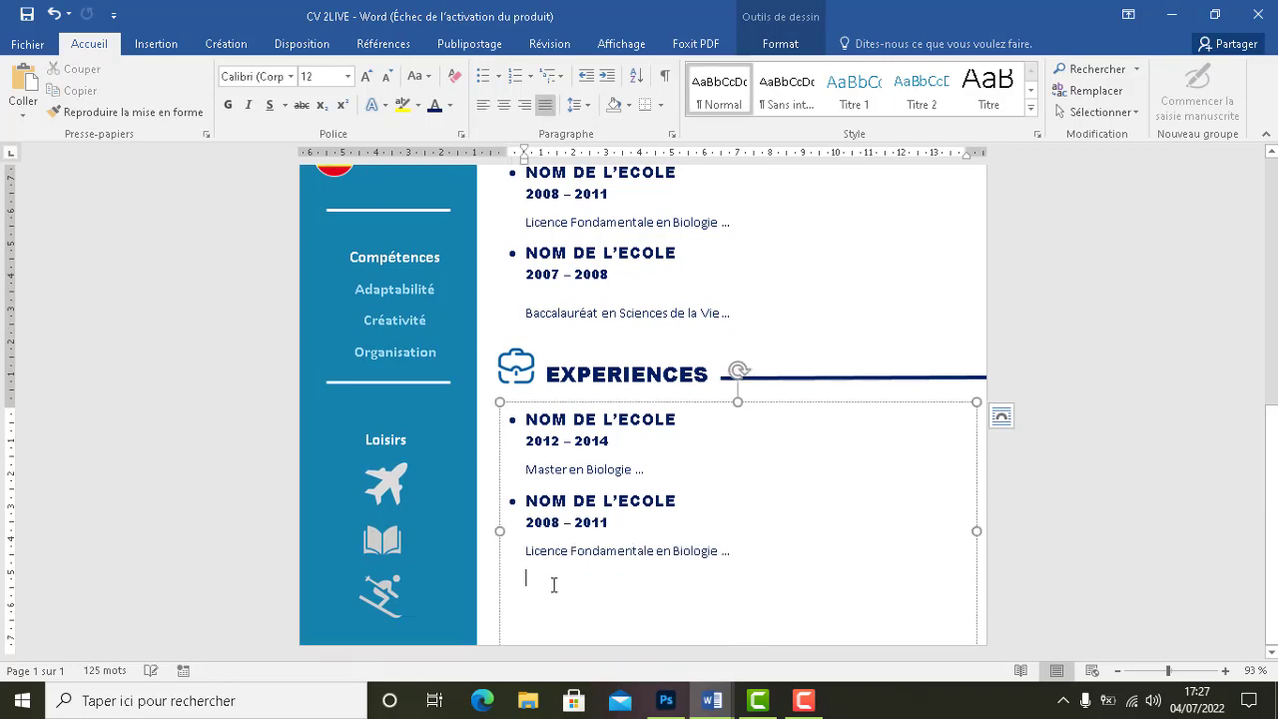
{"action": "key", "text": "BackSpace"}
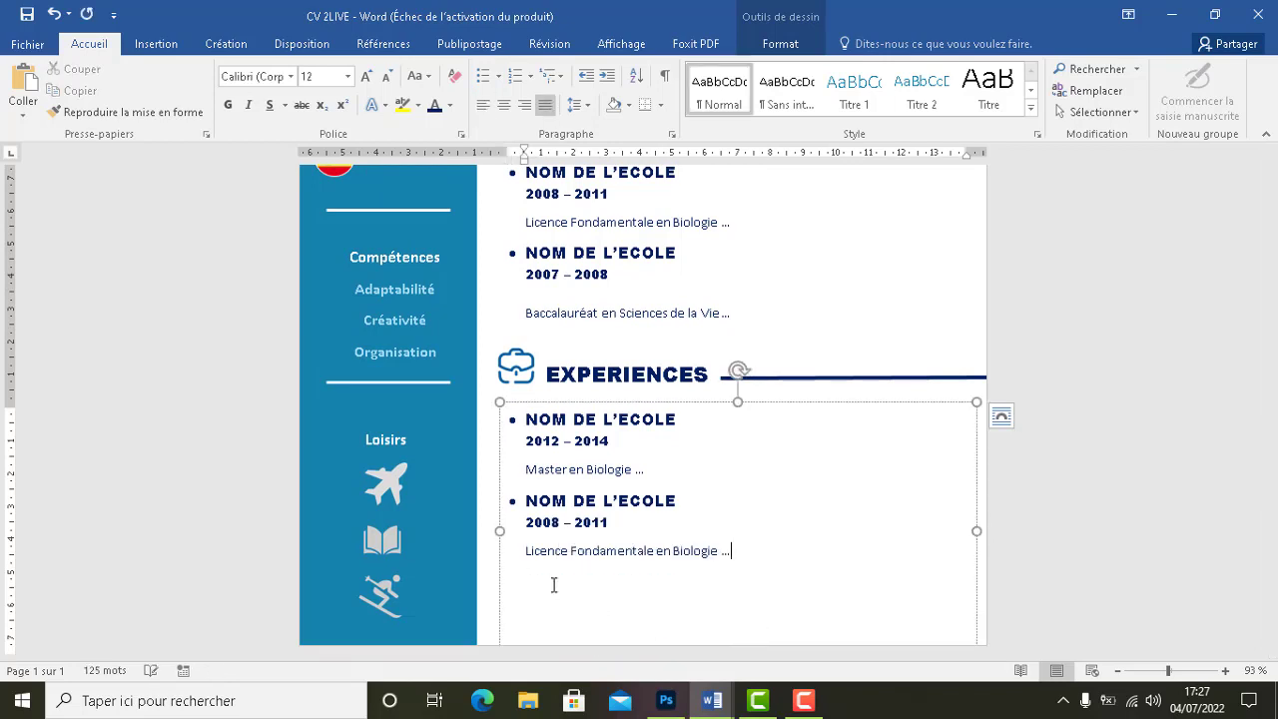
Retitle both entries from NOM DE L'ECOLE to NOM DE LA SOCIETE
{"action": "left_click", "coordinate": [707, 701]}
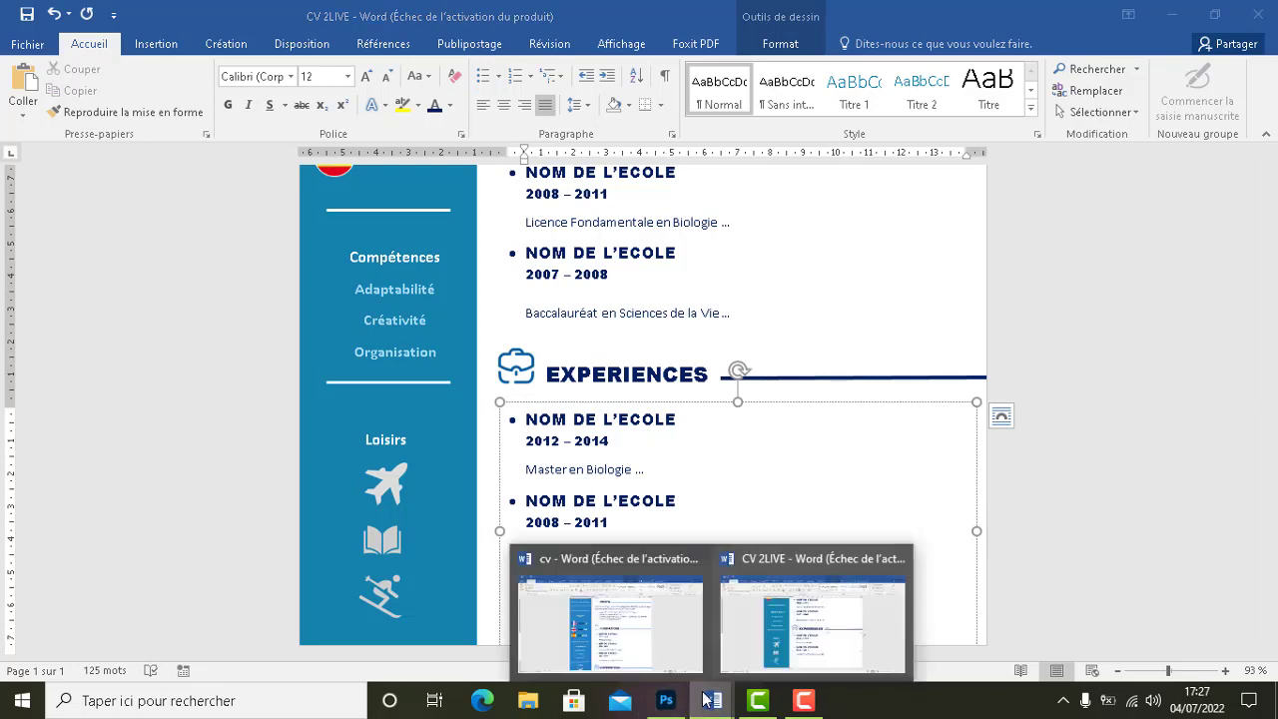
{"action": "key", "text": "ctrl+v"}
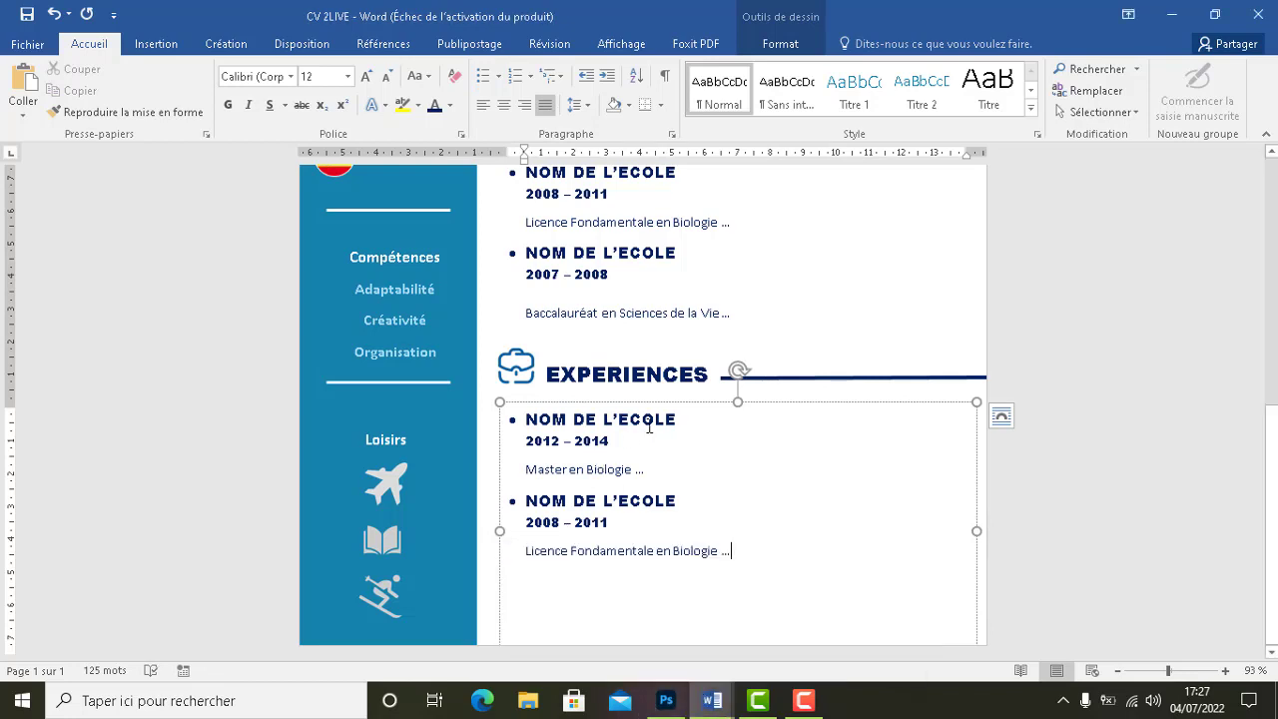
{"action": "left_click_drag", "start_coordinate": [658, 418], "coordinate": [597, 423]}
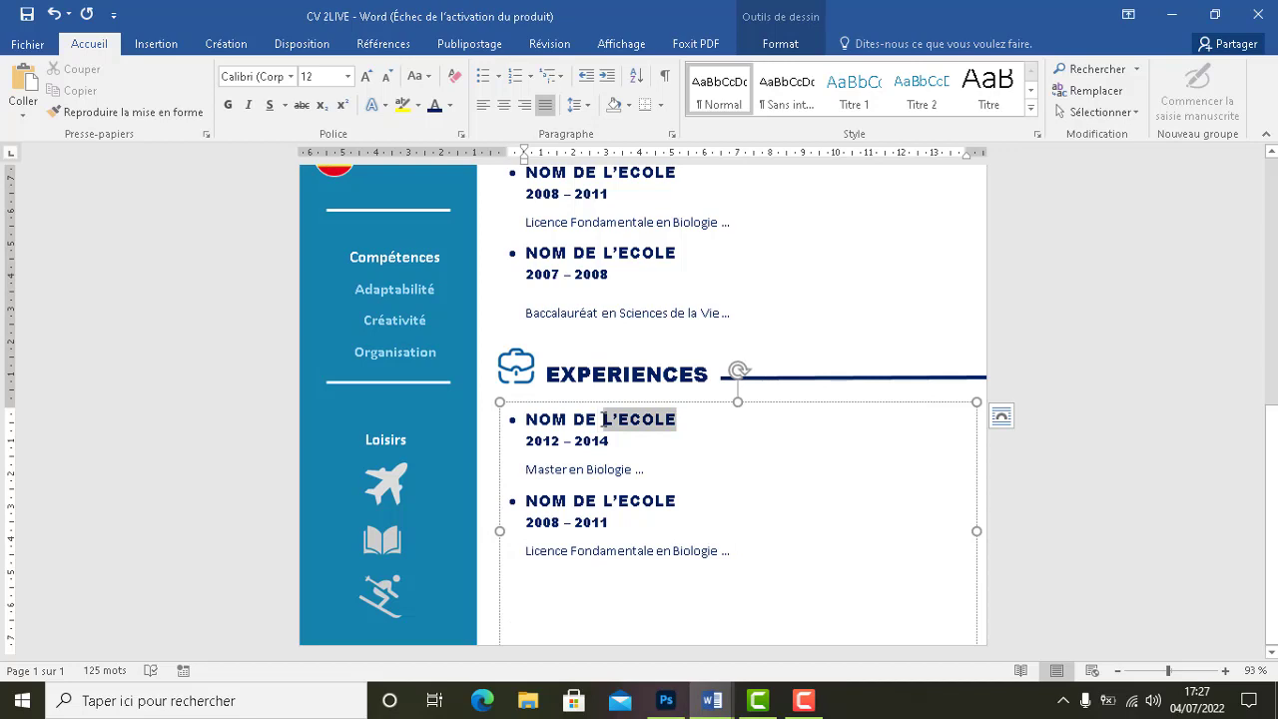
{"action": "type", "text": "D"}
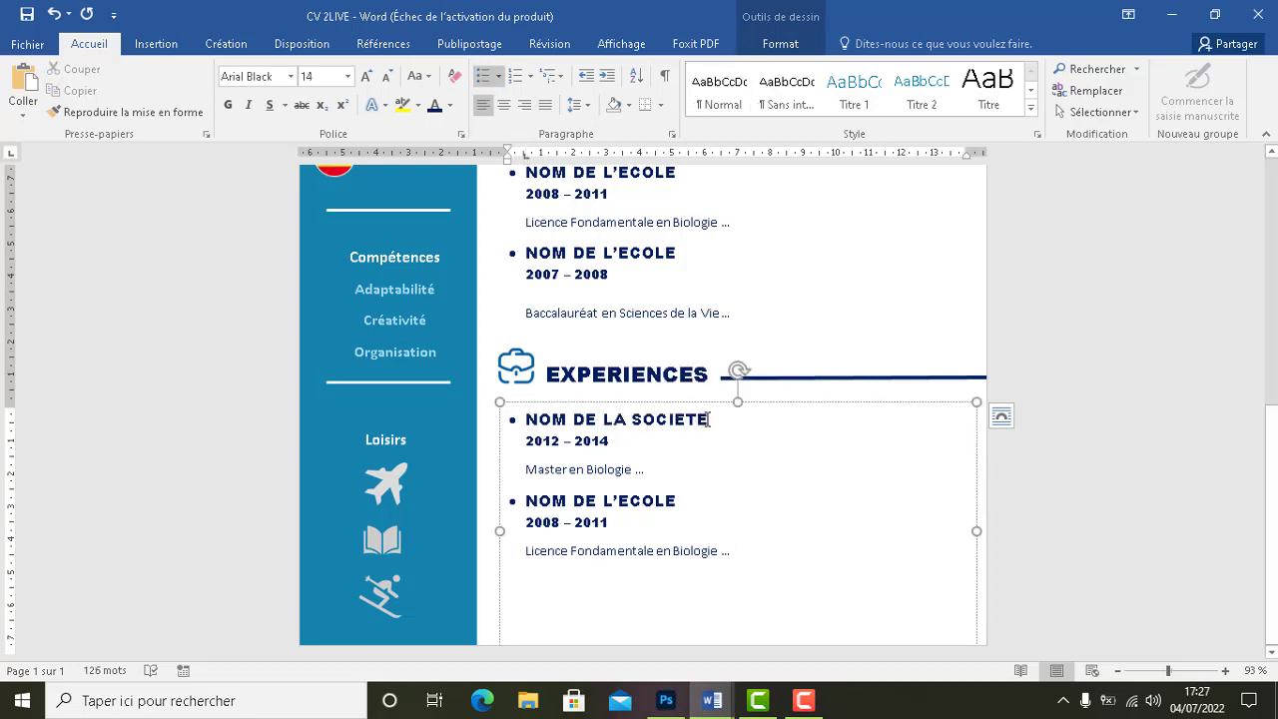
{"action": "left_click_drag", "start_coordinate": [709, 420], "coordinate": [599, 412]}
{"action": "key", "text": "ctrl+c"}
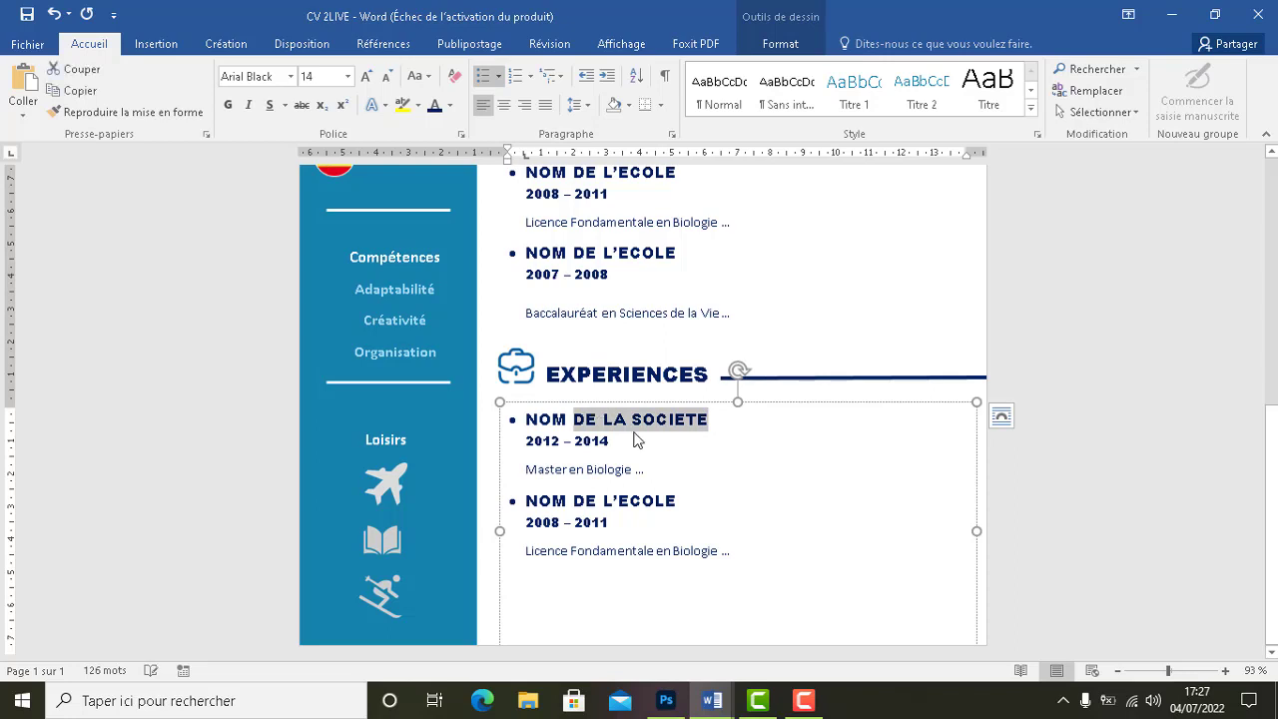
{"action": "left_click_drag", "start_coordinate": [678, 502], "coordinate": [572, 501]}
{"action": "key", "text": "ctrl+v"}
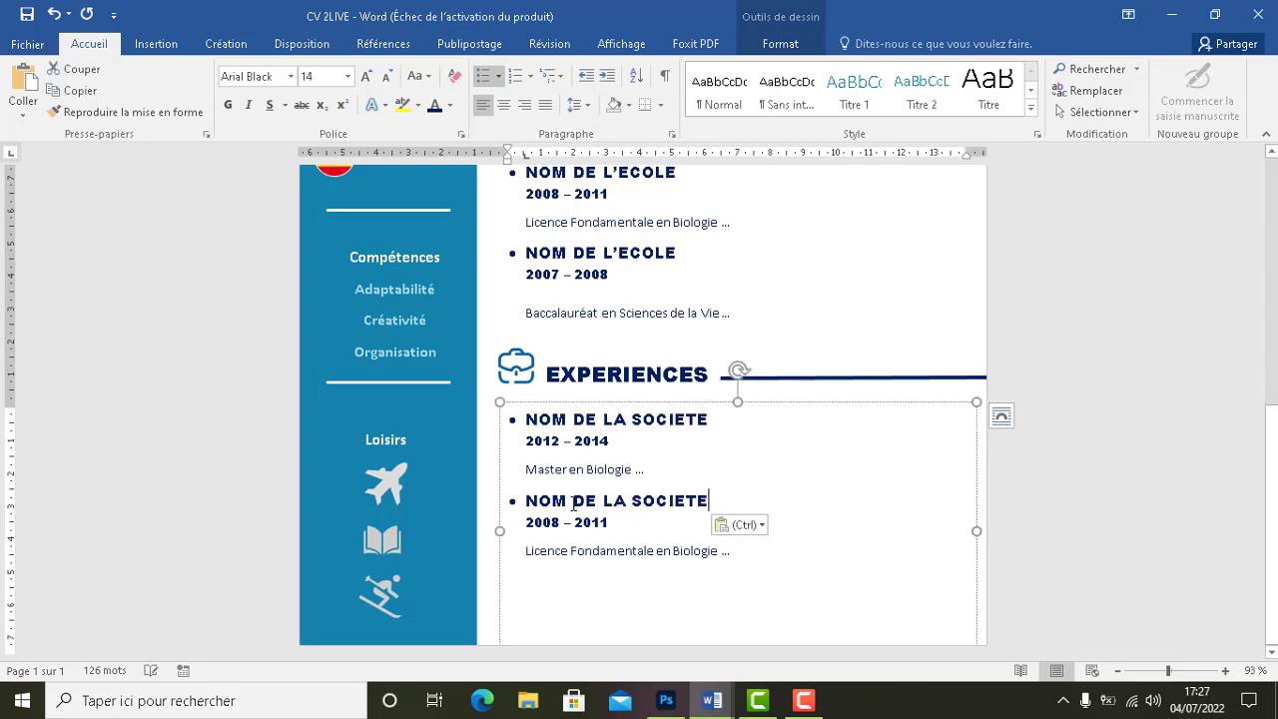
Replace both degree descriptions with 'Description du poste ...'
{"action": "left_click", "coordinate": [555, 469]}
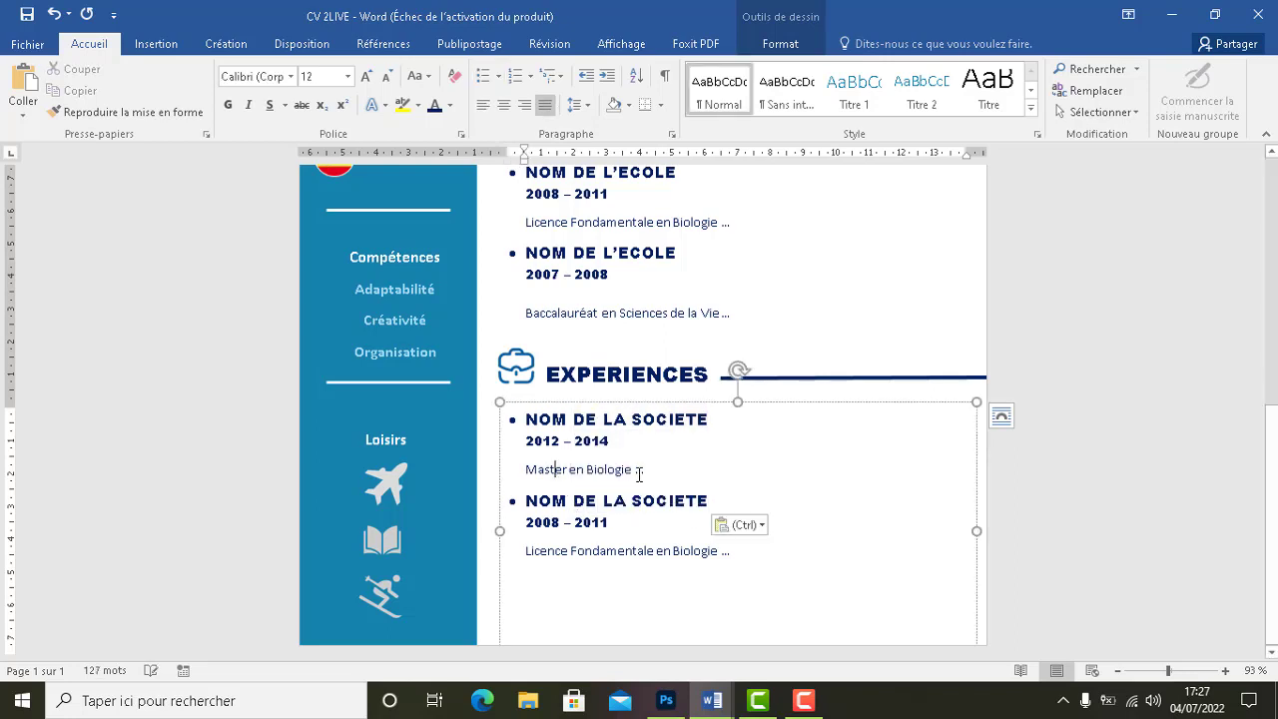
{"action": "left_click_drag", "start_coordinate": [608, 471], "coordinate": [538, 475]}
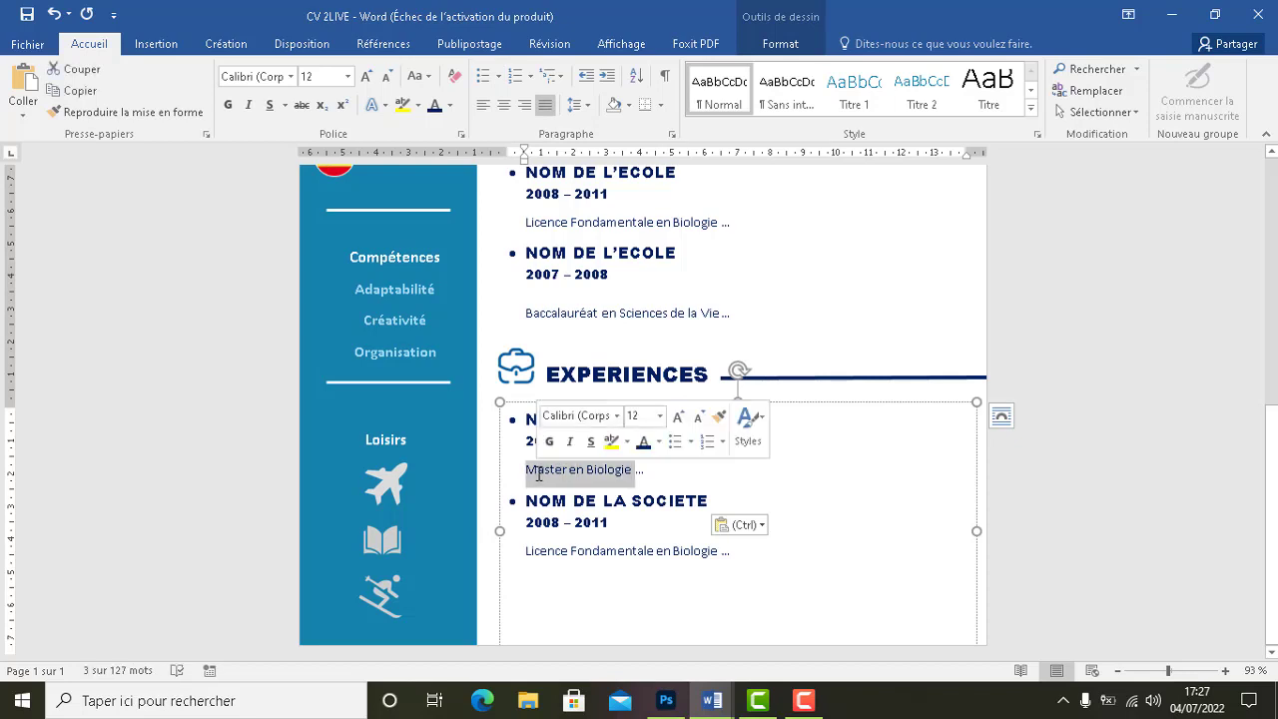
{"action": "type", "text": "Dan"}
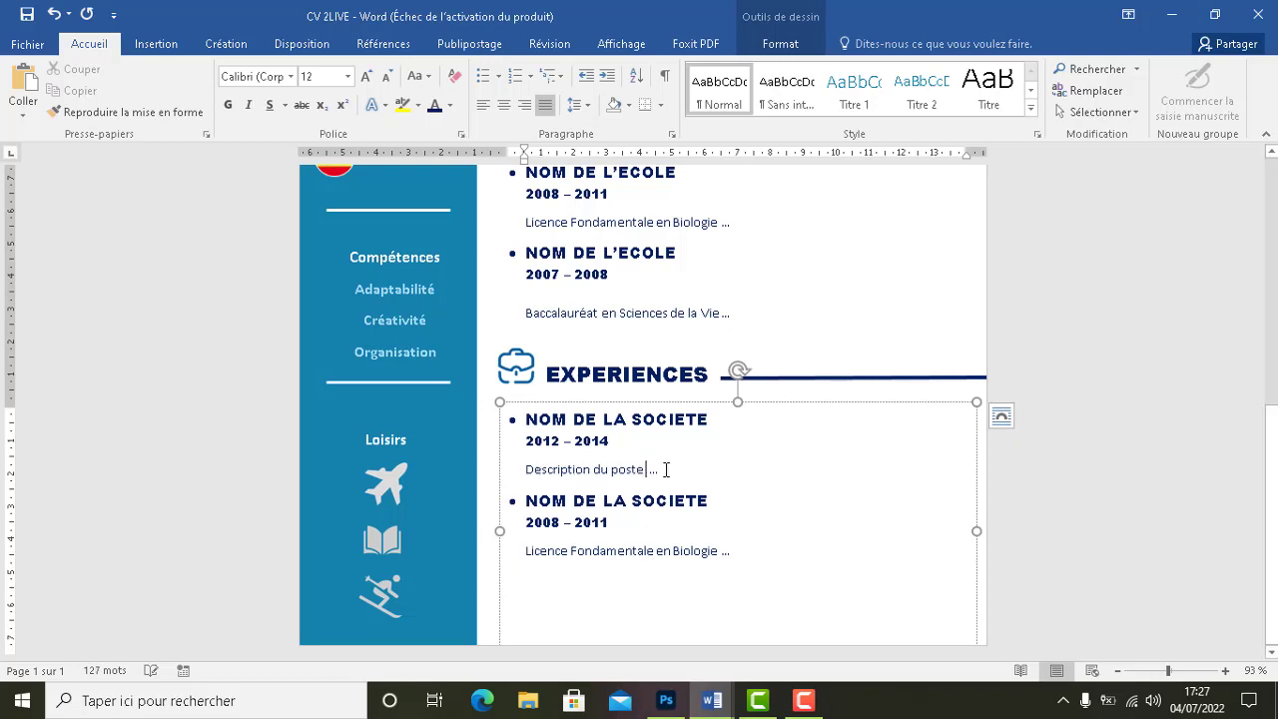
{"action": "left_click_drag", "start_coordinate": [666, 470], "coordinate": [543, 476]}
{"action": "key", "text": "ctrl+c"}
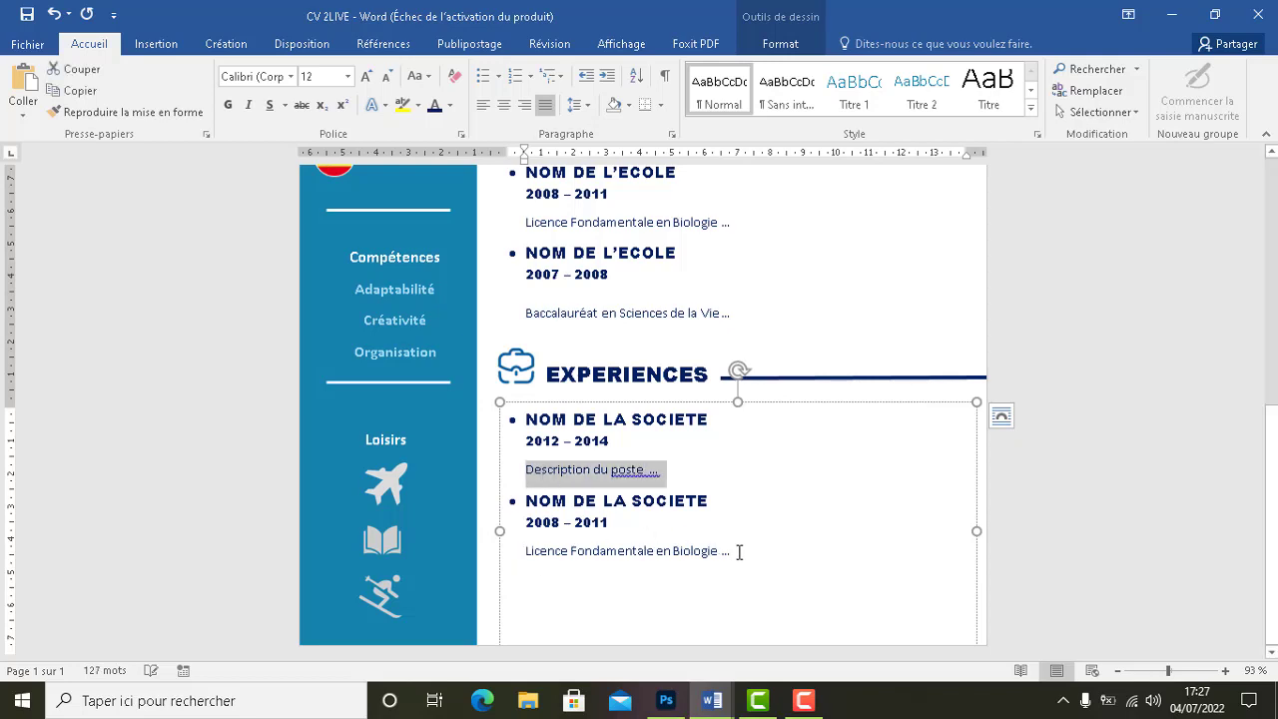
{"action": "left_click_drag", "start_coordinate": [739, 553], "coordinate": [546, 547]}
{"action": "key", "text": "ctrl+v"}
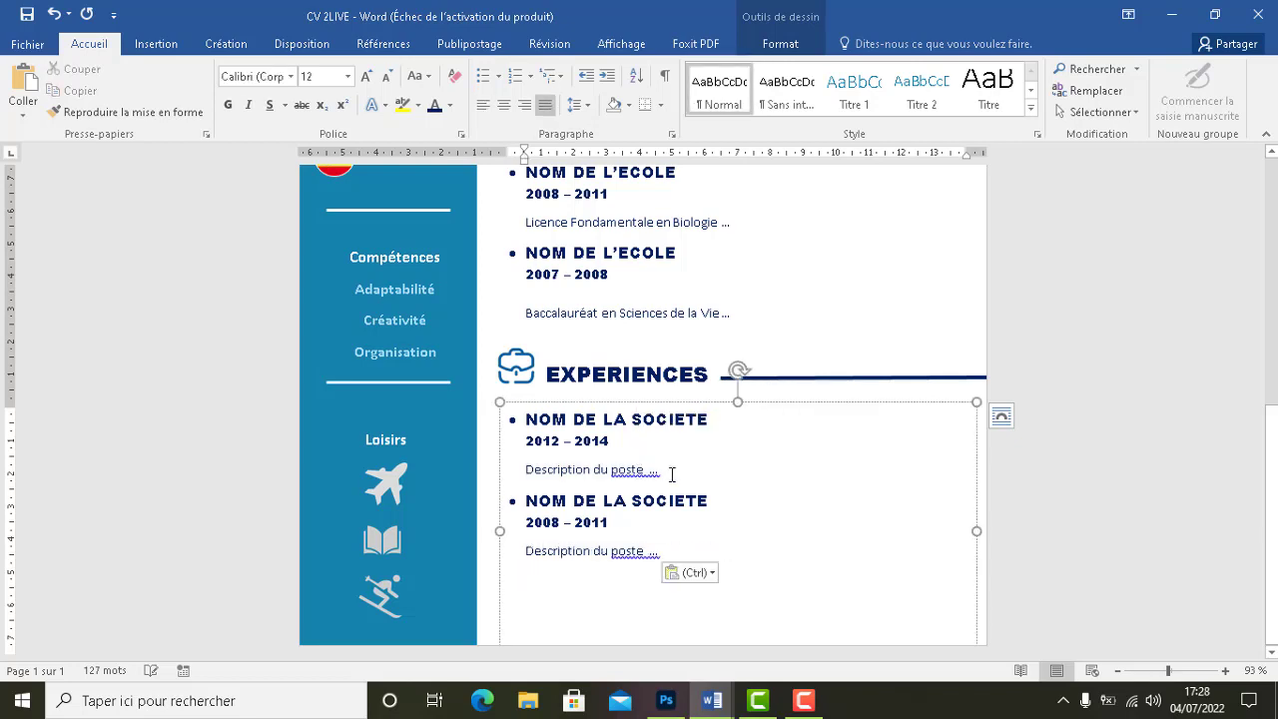
Accept the spelling corrections in both description lines
{"action": "right_click", "coordinate": [645, 470]}
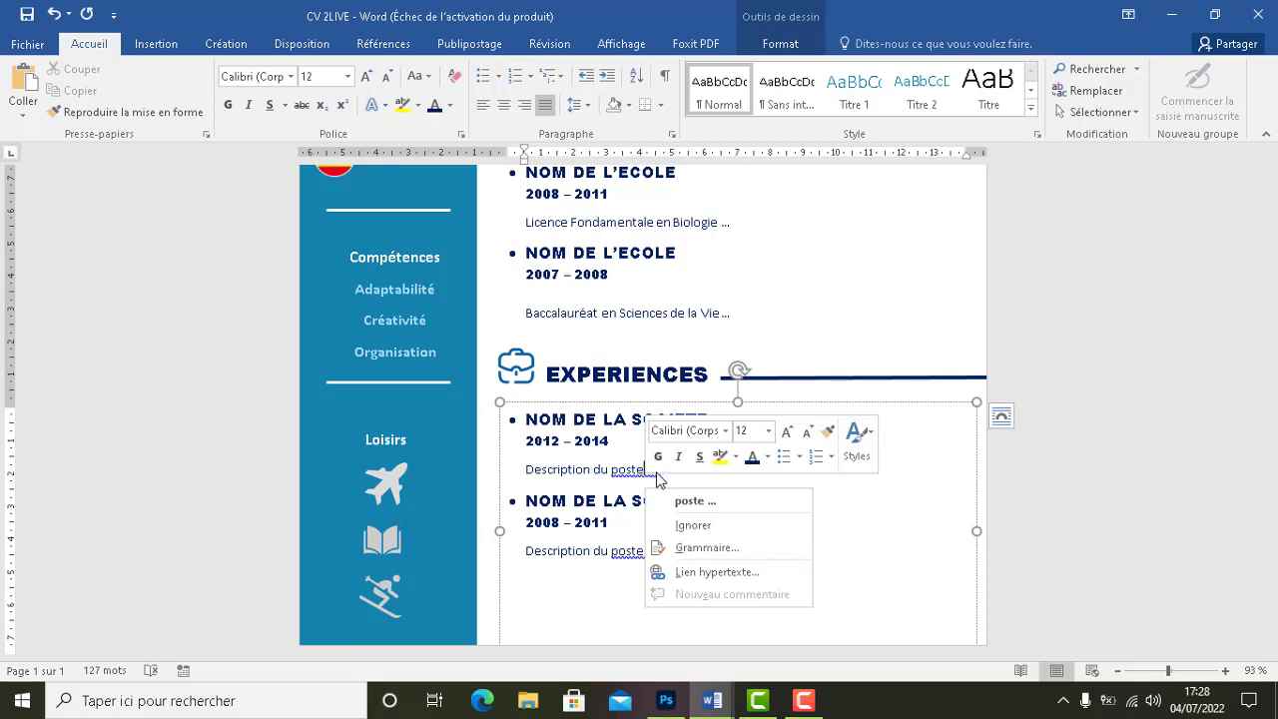
{"action": "left_click", "coordinate": [685, 500]}
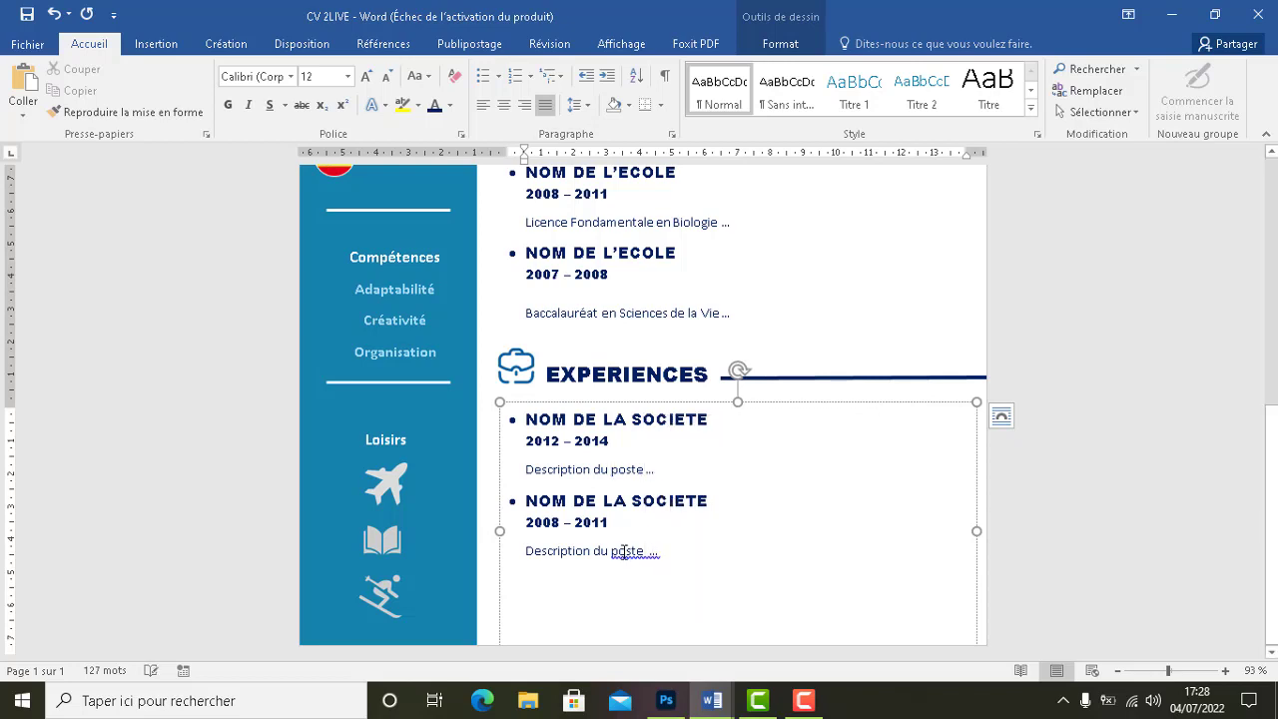
{"action": "right_click", "coordinate": [623, 551]}
{"action": "left_click", "coordinate": [681, 462]}
Close the reference cv document and zoom out to show the full CV page
{"action": "mouse_move", "coordinate": [712, 700]}
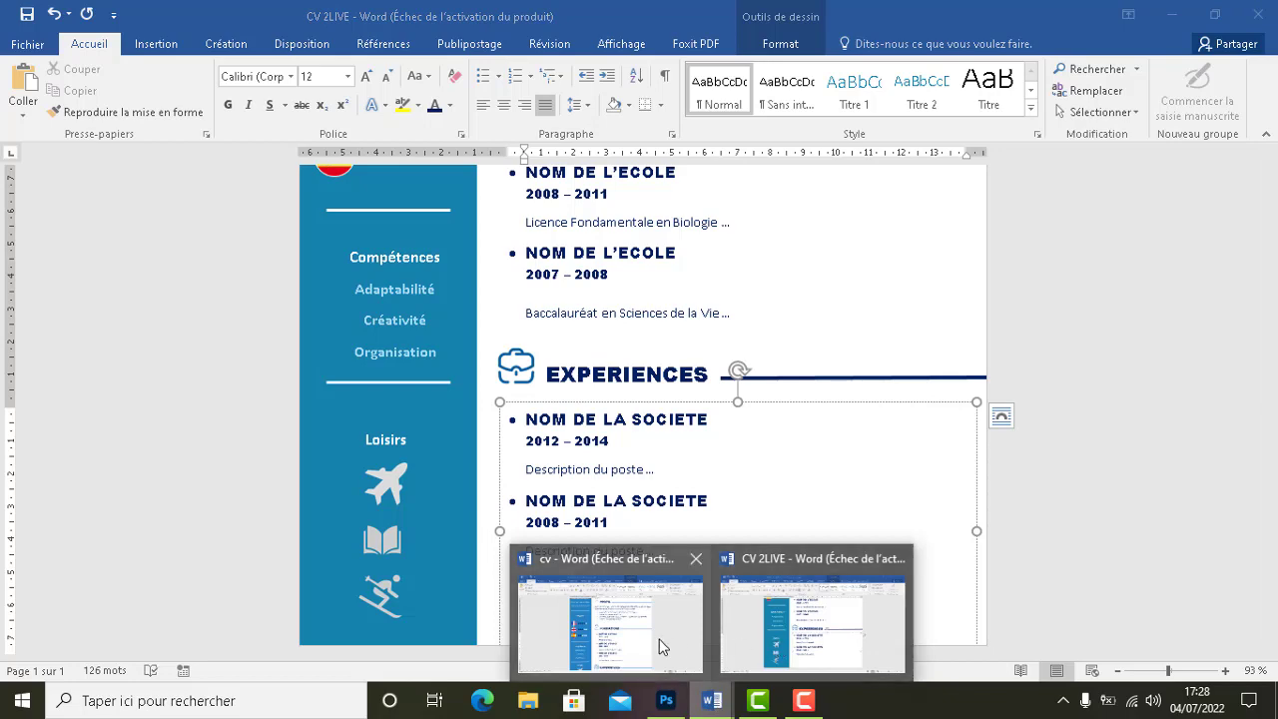
{"action": "left_click", "coordinate": [662, 644]}
{"action": "scroll", "coordinate": [1022, 495], "scroll_direction": "down", "scroll_amount": 4}
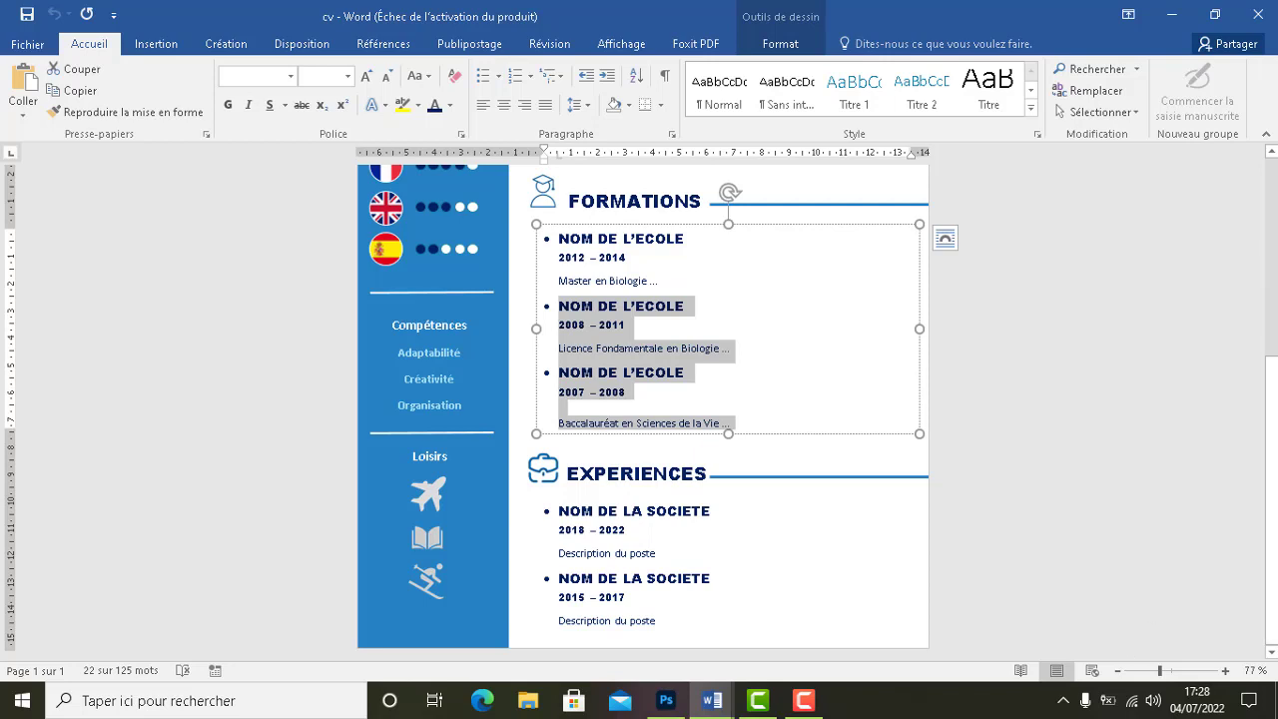
{"action": "left_click", "coordinate": [1257, 20]}
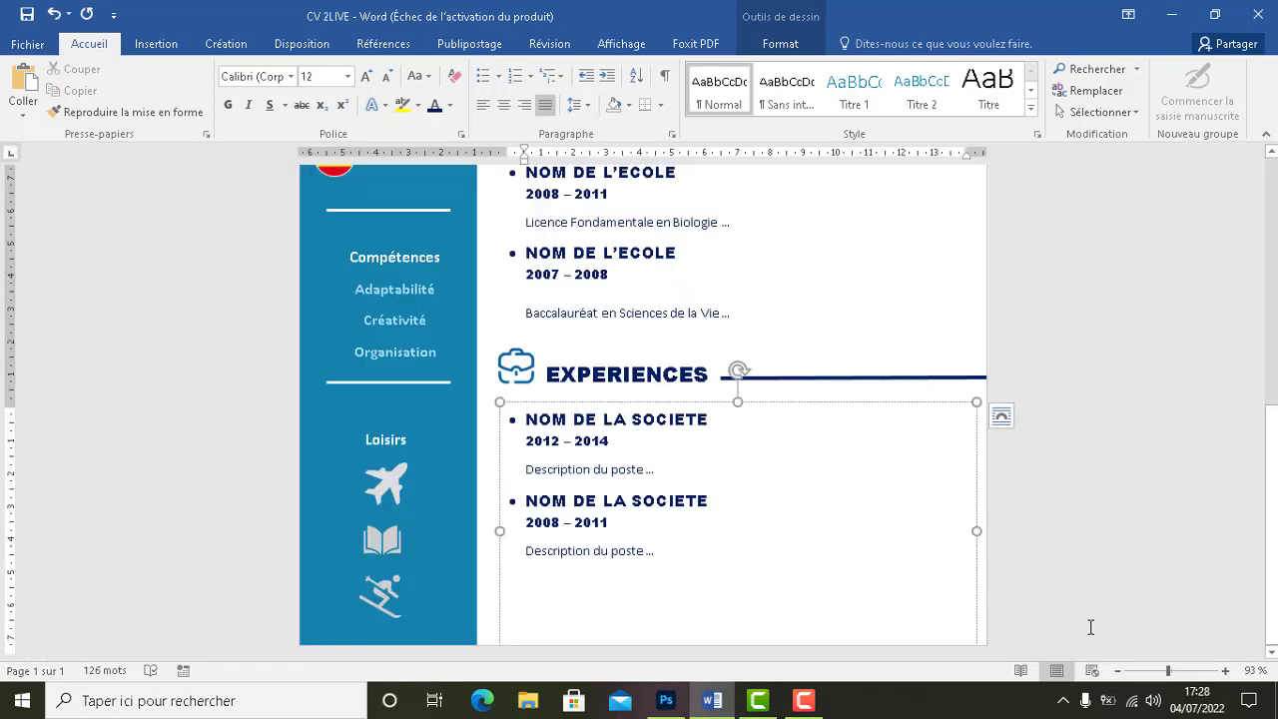
{"action": "left_click", "coordinate": [1170, 673]}
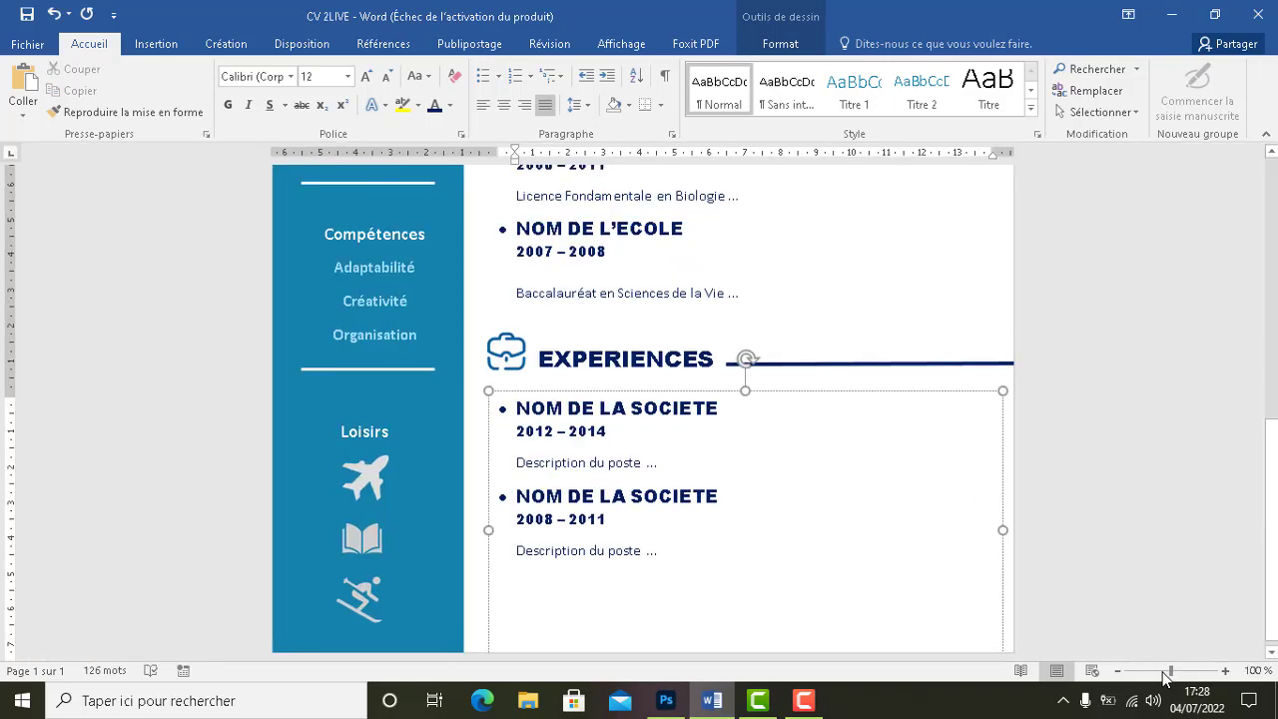
{"action": "left_click_drag", "start_coordinate": [1169, 677], "coordinate": [1147, 677]}
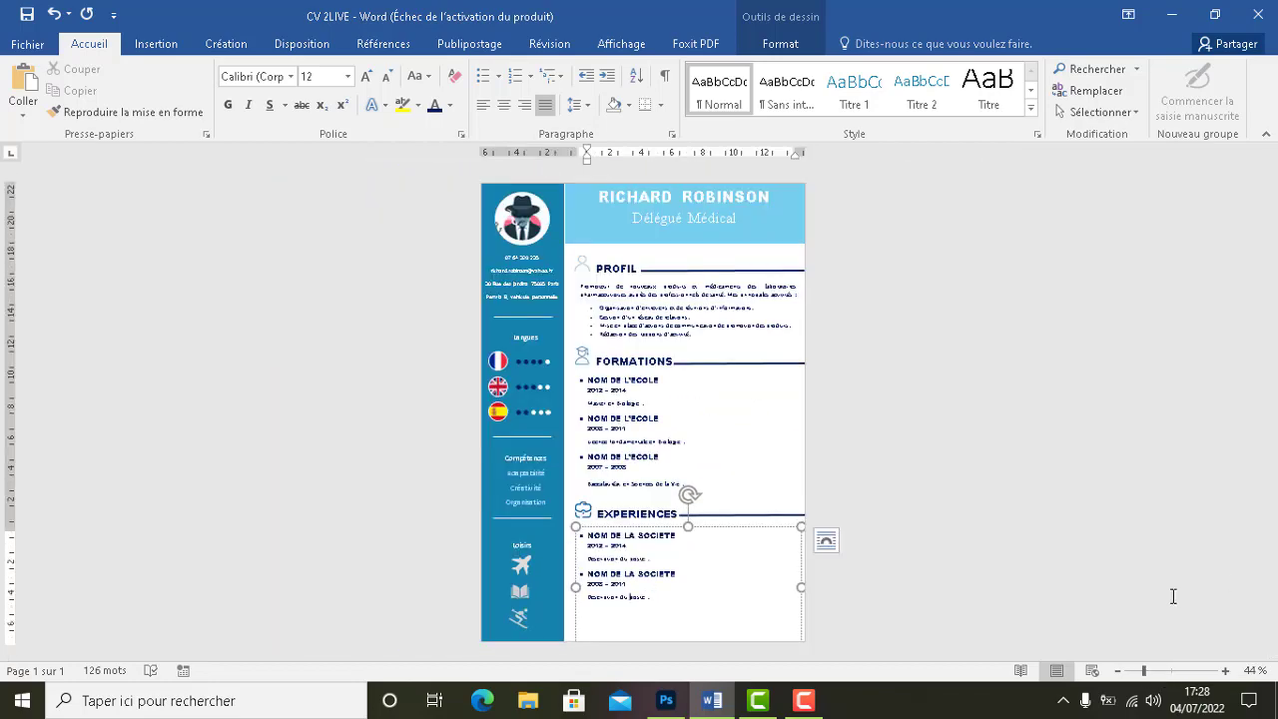